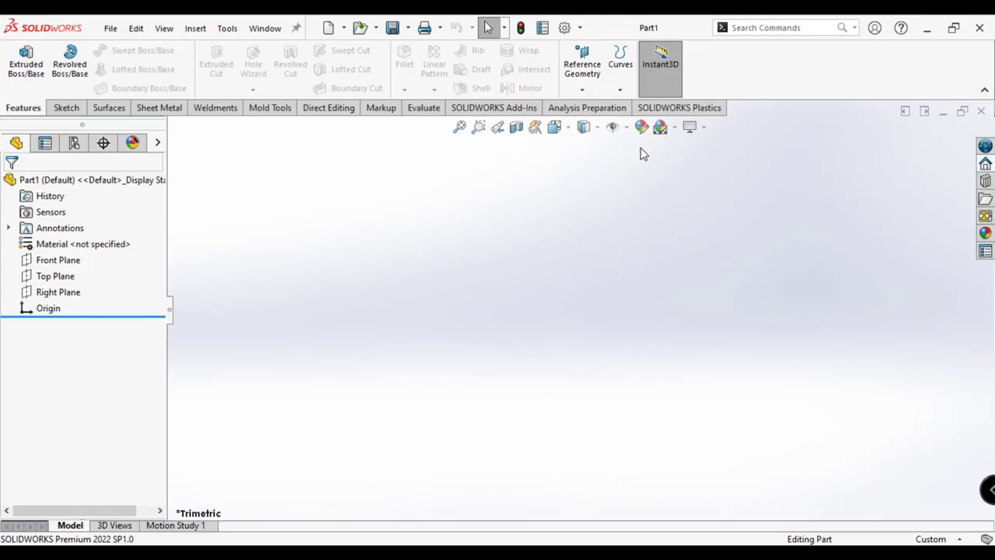
# Switch the scene to Plain White and insert the EGG YOLK SEPARATOR part at the origin
pyautogui.click(674, 126)
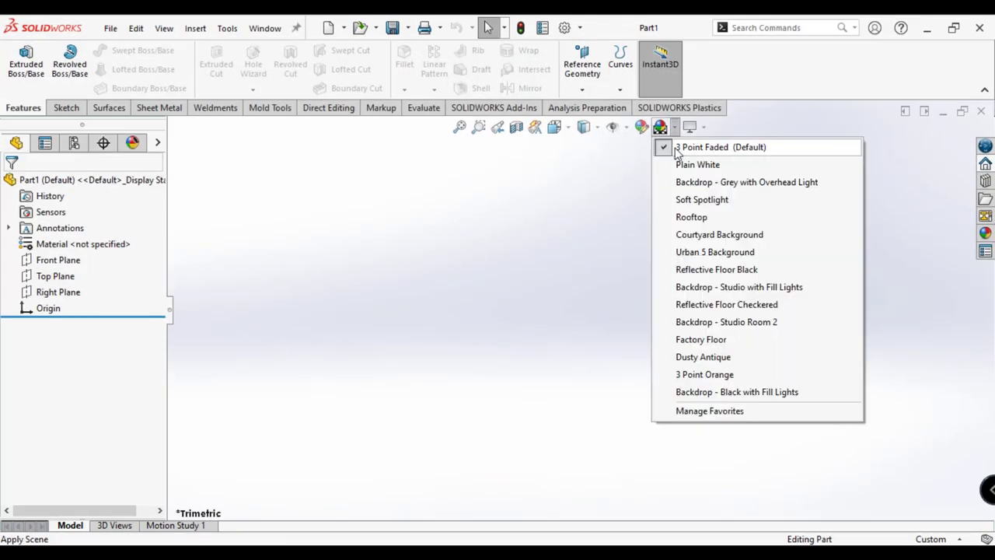
pyautogui.click(687, 164)
pyautogui.click(195, 28)
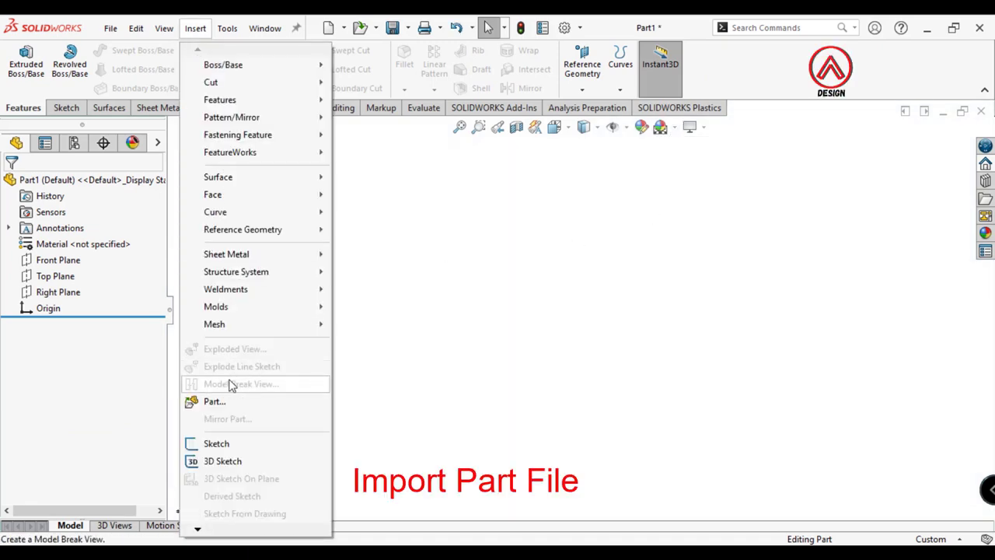
pyautogui.click(204, 402)
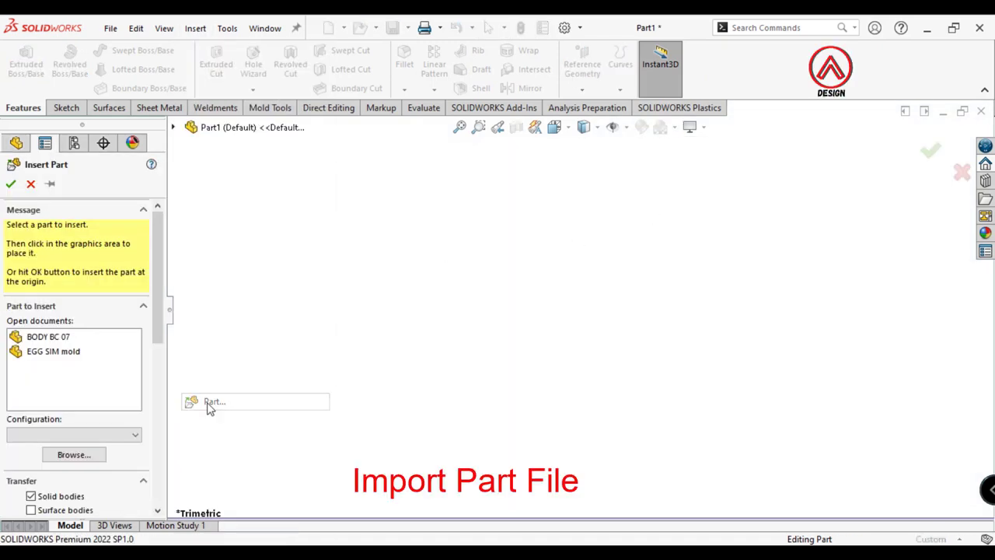
pyautogui.click(74, 459)
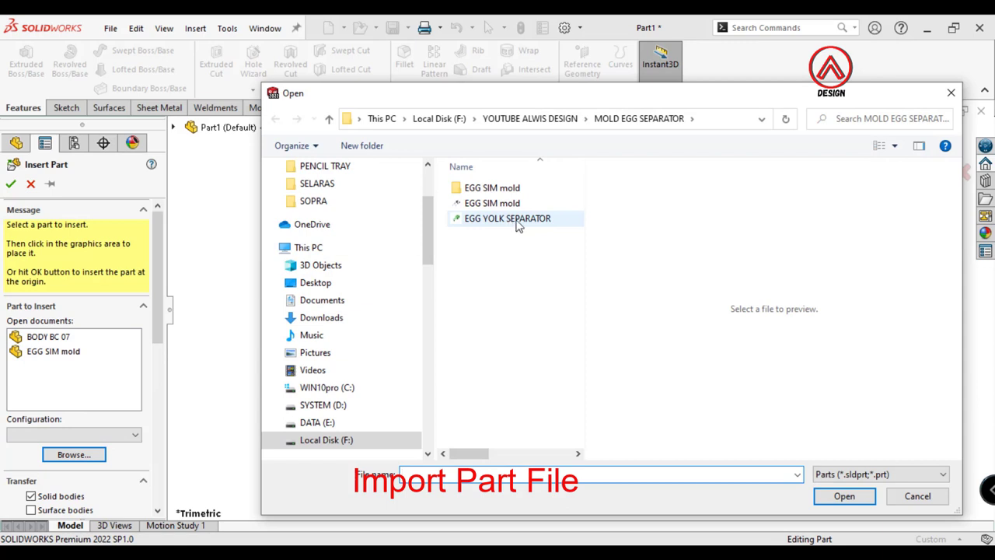
pyautogui.click(503, 221)
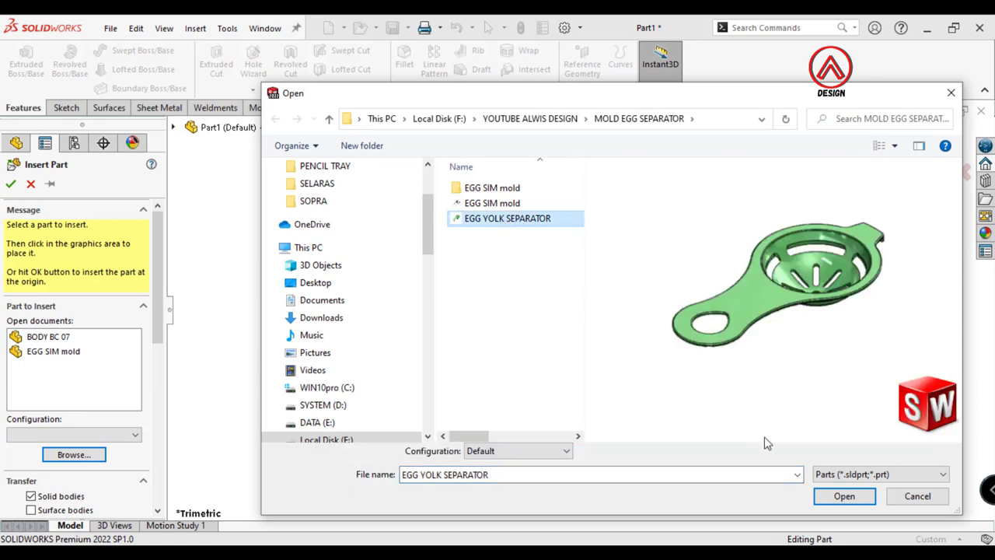
pyautogui.click(843, 496)
pyautogui.click(43, 371)
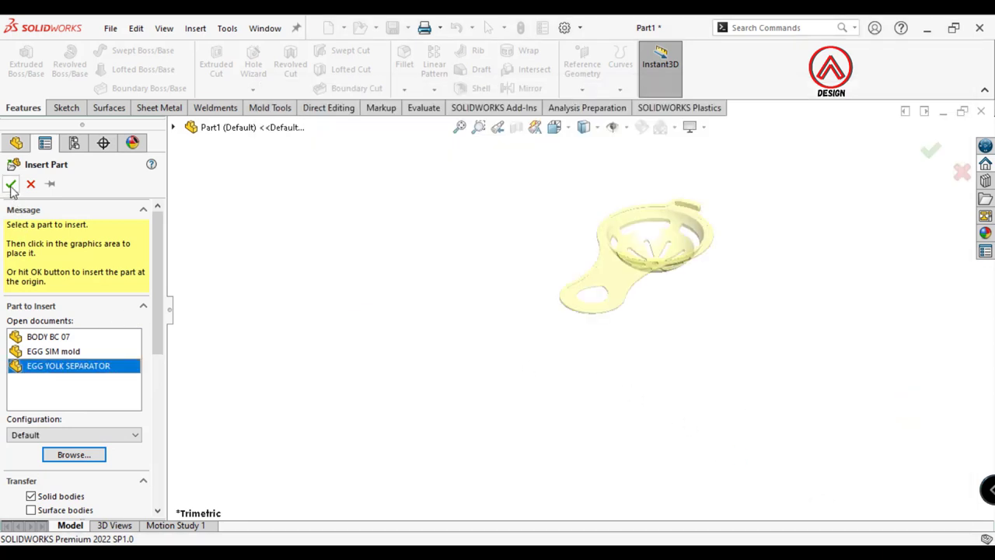
pyautogui.click(11, 183)
# Scale the inserted EGG YOLK SEPARATOR body uniformly by 1.015 about the origin
pyautogui.click(11, 184)
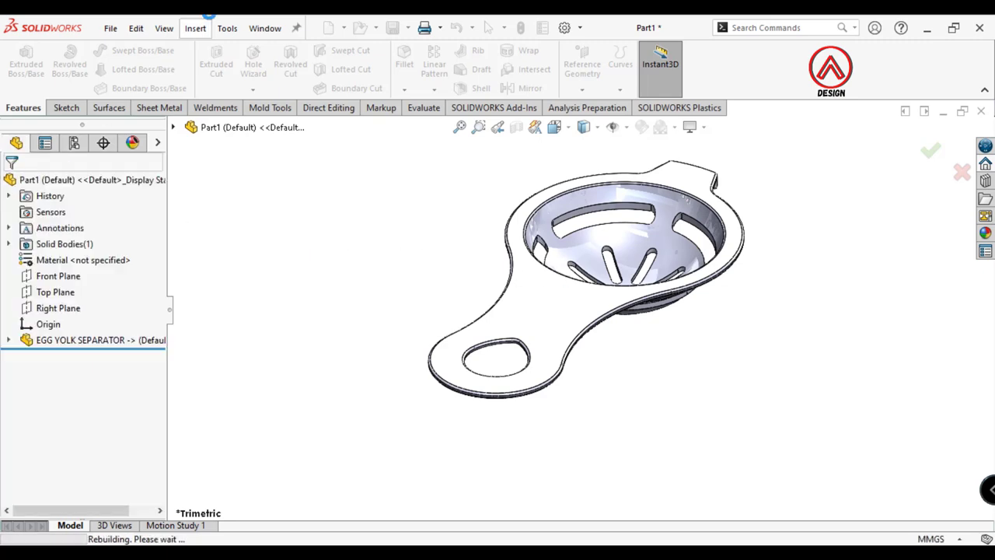
pyautogui.click(195, 28)
pyautogui.moveTo(220, 99)
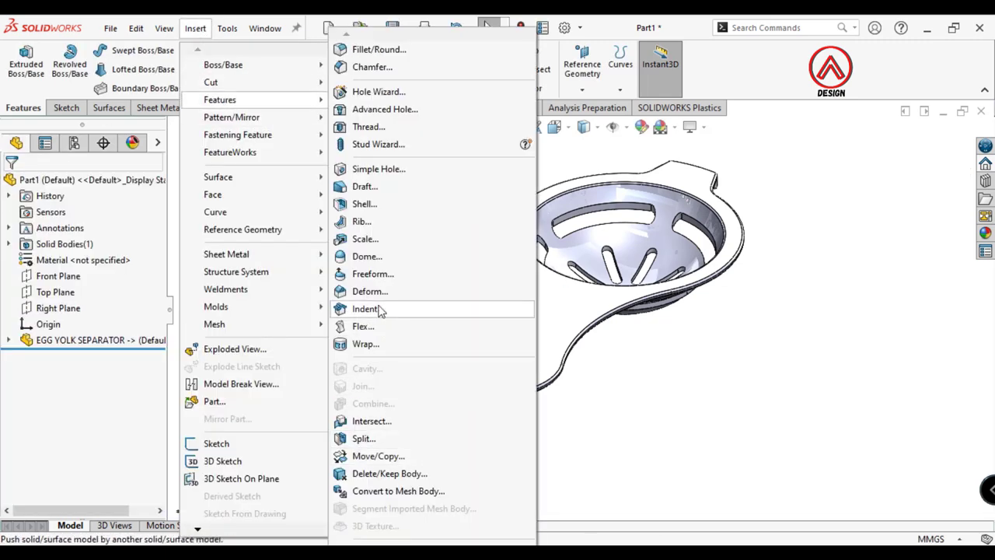
pyautogui.click(372, 241)
pyautogui.click(73, 242)
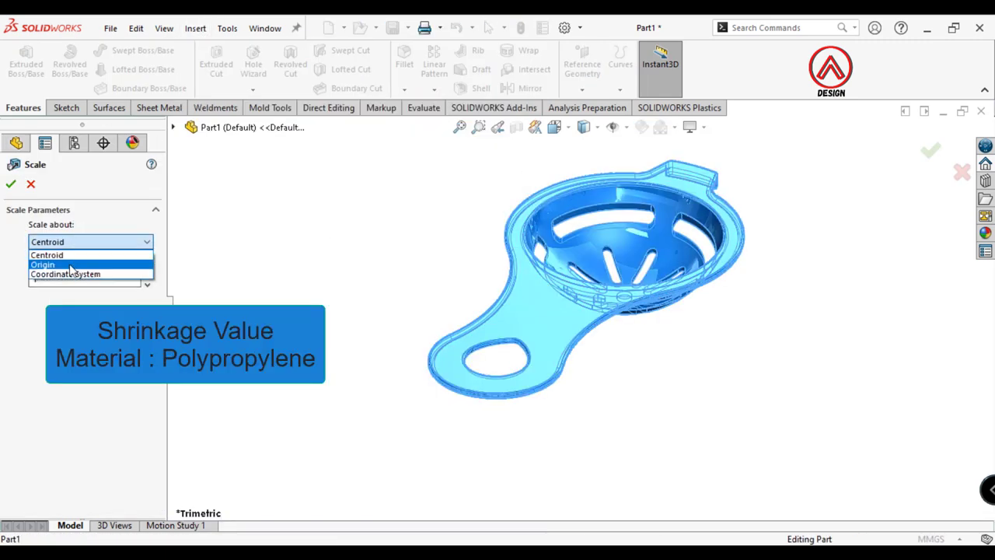
pyautogui.click(54, 265)
pyautogui.write('1.015')
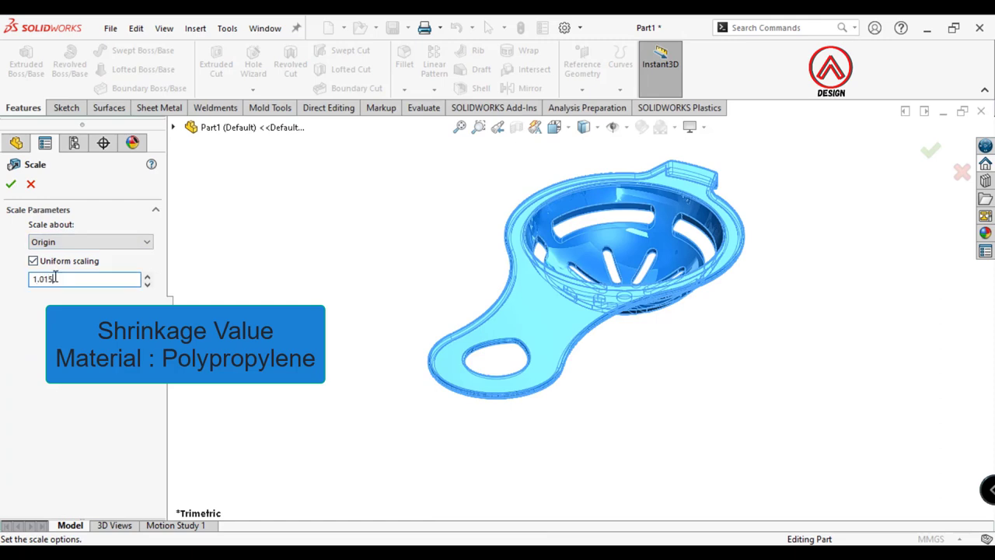
pyautogui.click(11, 184)
pyautogui.scroll(3, 473, 277)
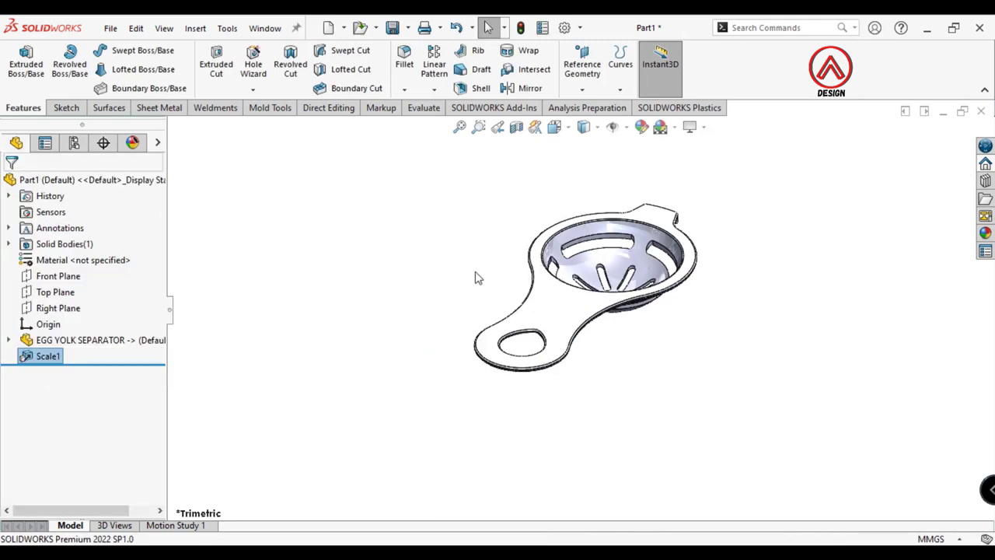
# Check where the Top and Front Planes lie relative to the separator part
pyautogui.moveTo(724, 264)
pyautogui.mouseDown(button='middle')
pyautogui.moveTo(672, 241)
pyautogui.moveTo(650, 278)
pyautogui.mouseUp(button='middle')
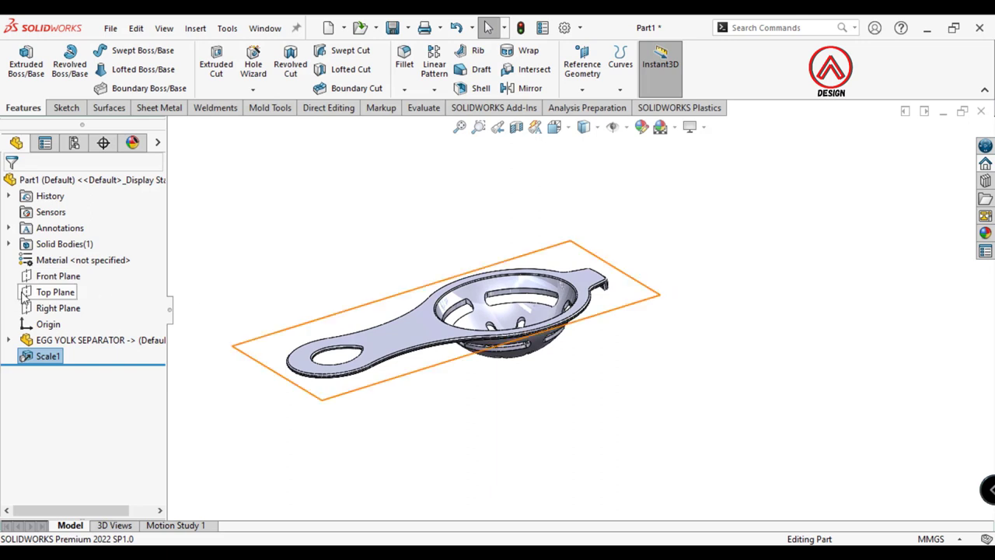
pyautogui.click(55, 292)
pyautogui.click(39, 268)
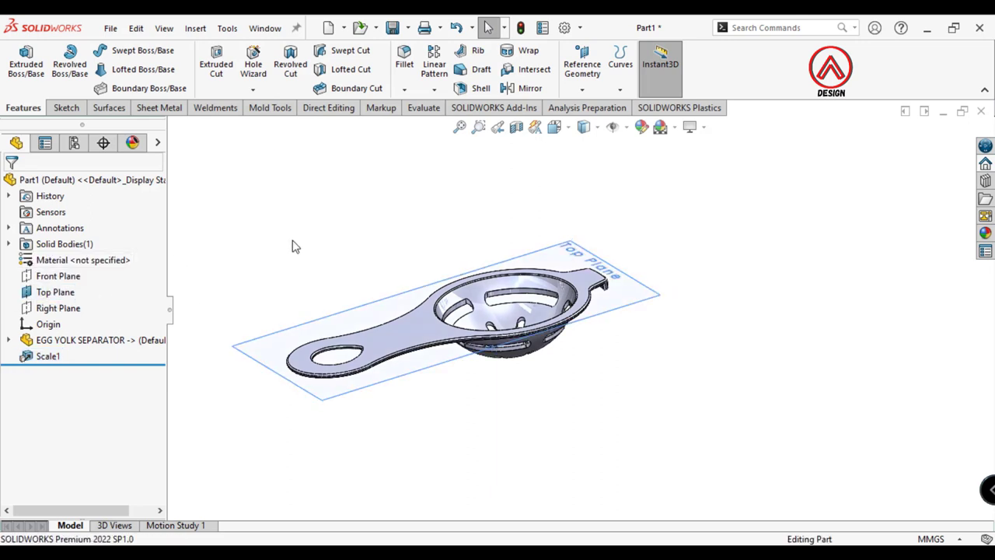
pyautogui.click(60, 276)
pyautogui.click(366, 219)
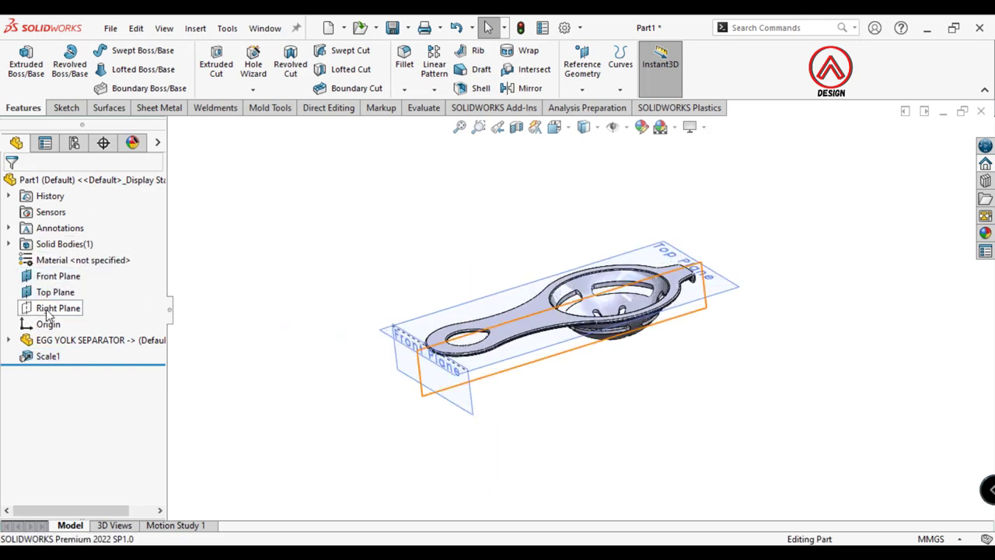
pyautogui.scroll(-1, 551, 375)
pyautogui.scroll(-1, 467, 393)
pyautogui.moveTo(419, 402); pyautogui.dragTo(389, 334, button='middle')
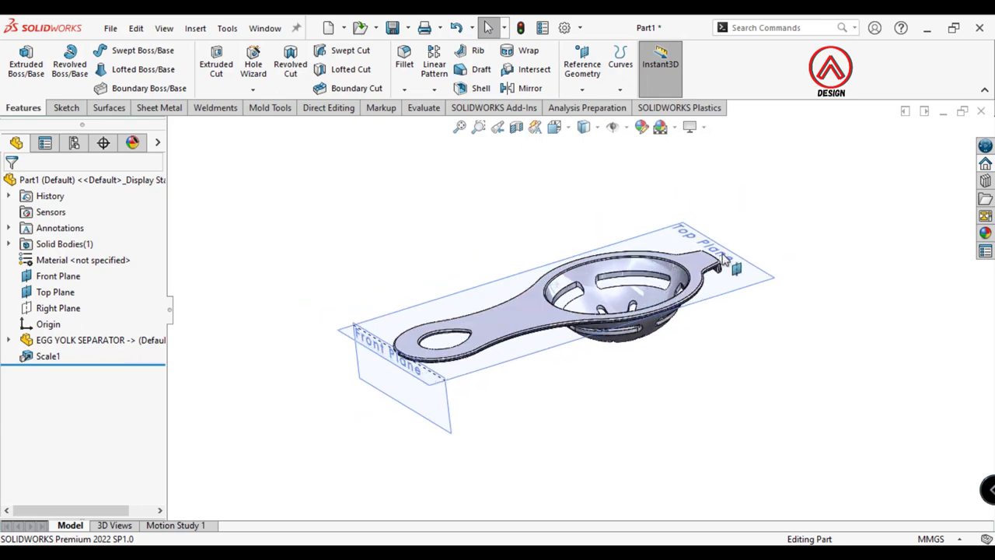
# Rotate the separator body 180° about the Z axis with Move/Copy Body
pyautogui.click(195, 28)
pyautogui.click(378, 455)
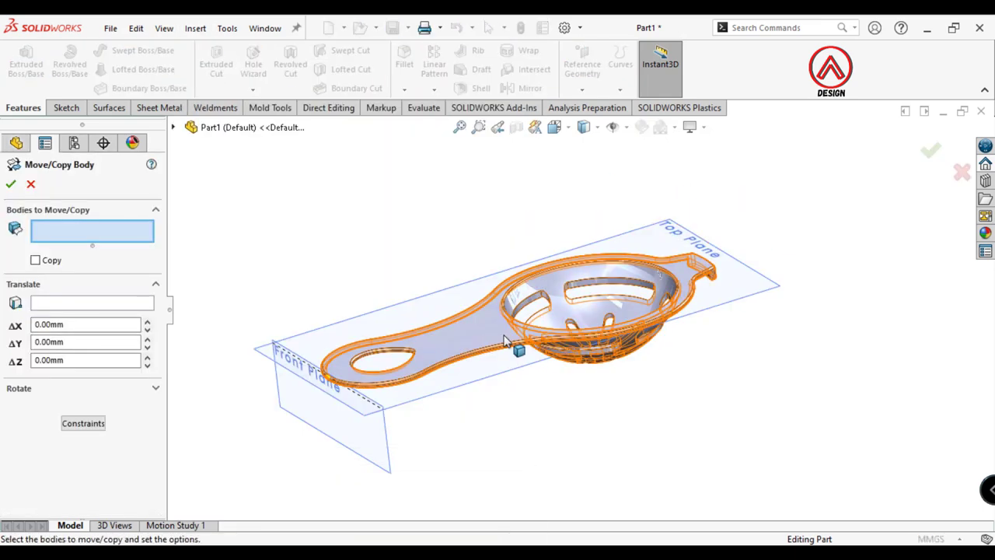
pyautogui.click(504, 340)
pyautogui.click(30, 396)
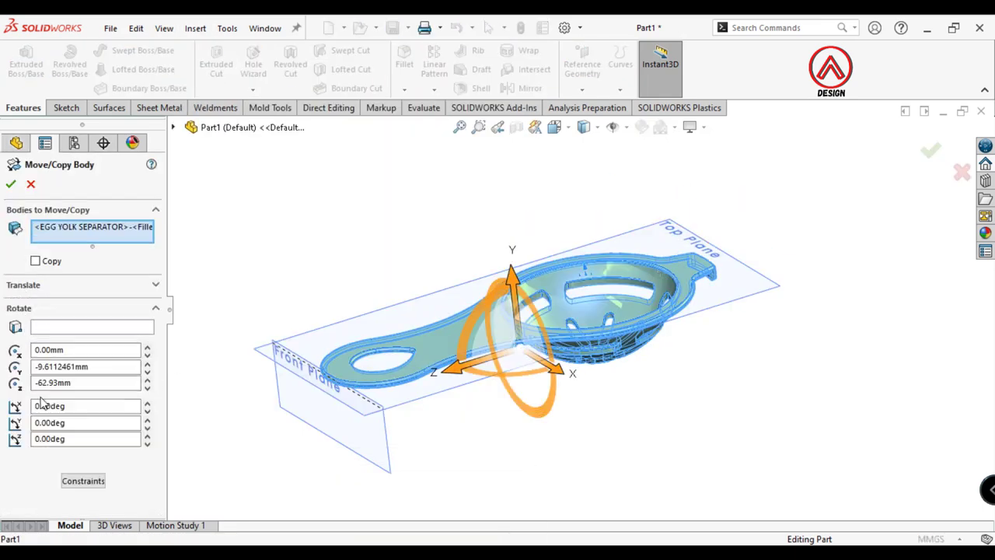
pyautogui.press('Right')
pyautogui.press('Right')
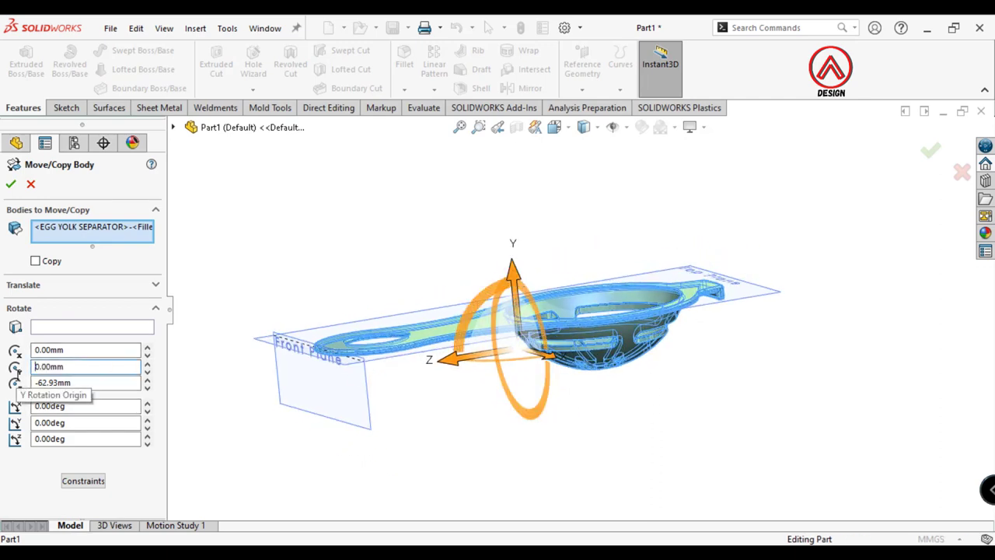
pyautogui.press('Down')
pyautogui.press('Down')
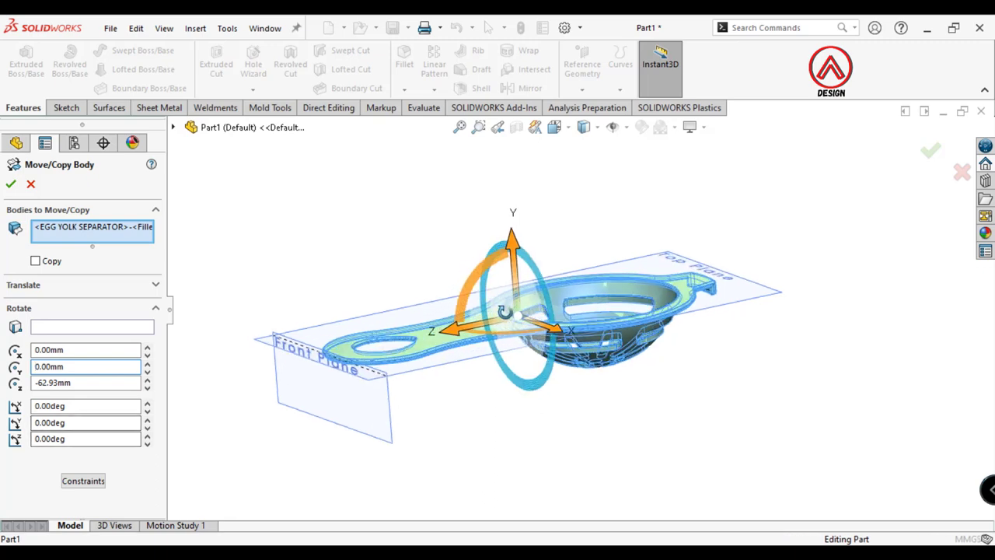
pyautogui.press('Right')
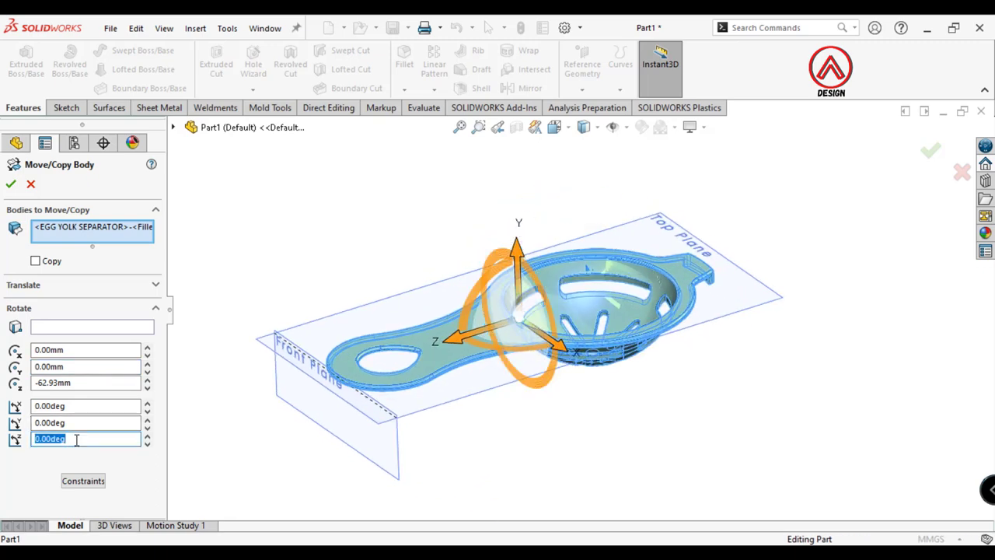
pyautogui.press('Return')
pyautogui.click(11, 184)
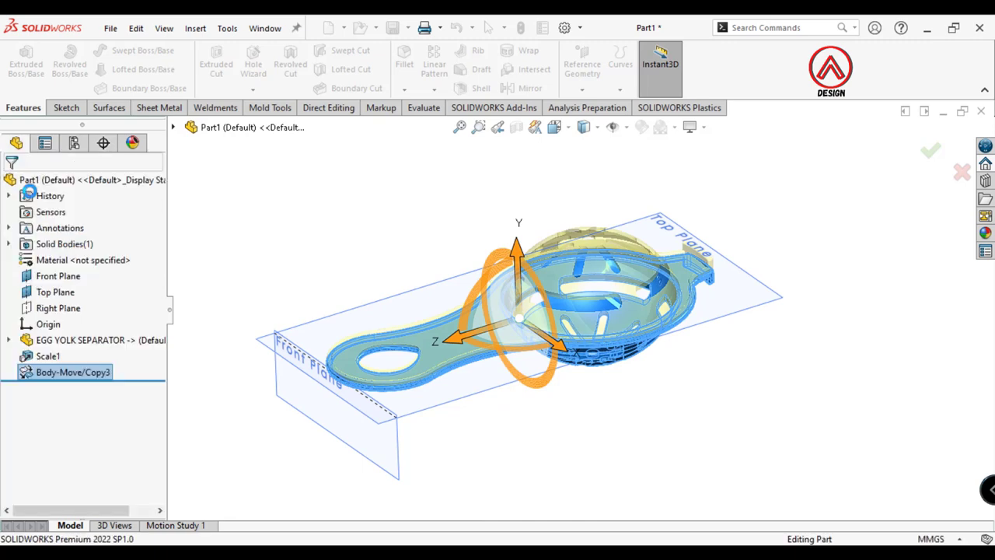
pyautogui.press('Up')
pyautogui.press('Up')
# View the rotated separator from the right side
pyautogui.click(558, 127)
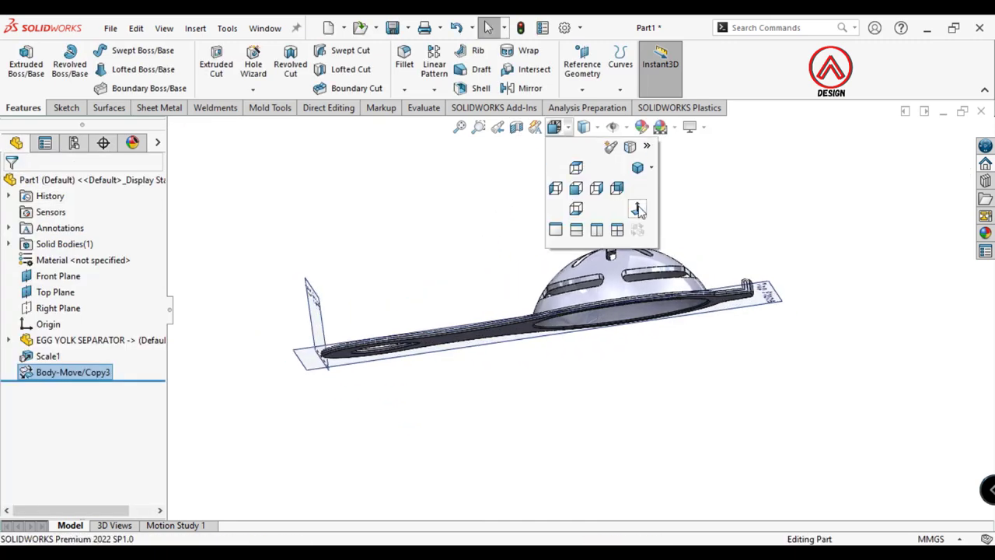
pyautogui.click(644, 212)
pyautogui.click(11, 184)
pyautogui.click(554, 127)
pyautogui.click(587, 189)
pyautogui.scroll(-5, 734, 338)
pyautogui.scroll(-4, 735, 338)
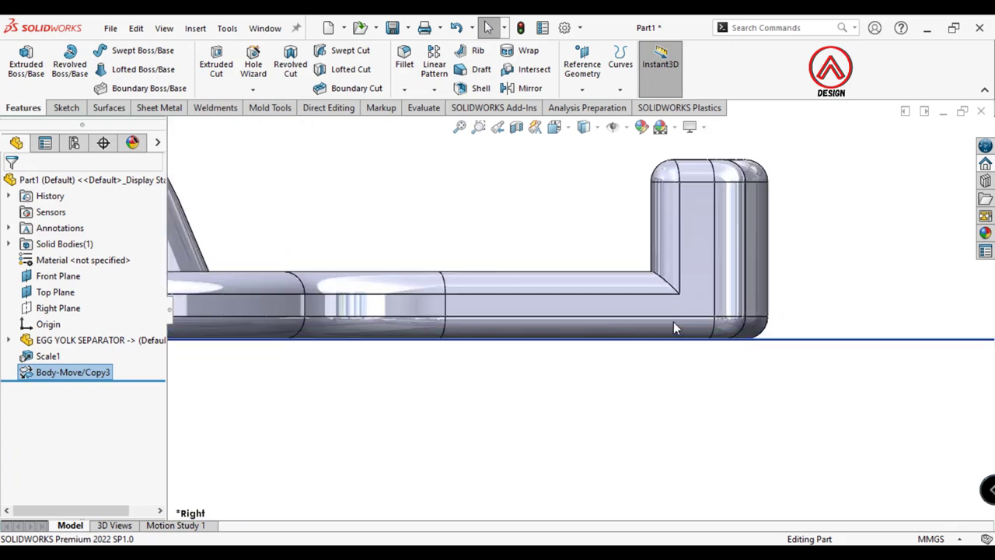
# Move the separator body by mating its handle edge coincident with the Top Plane
pyautogui.click(195, 28)
pyautogui.click(381, 453)
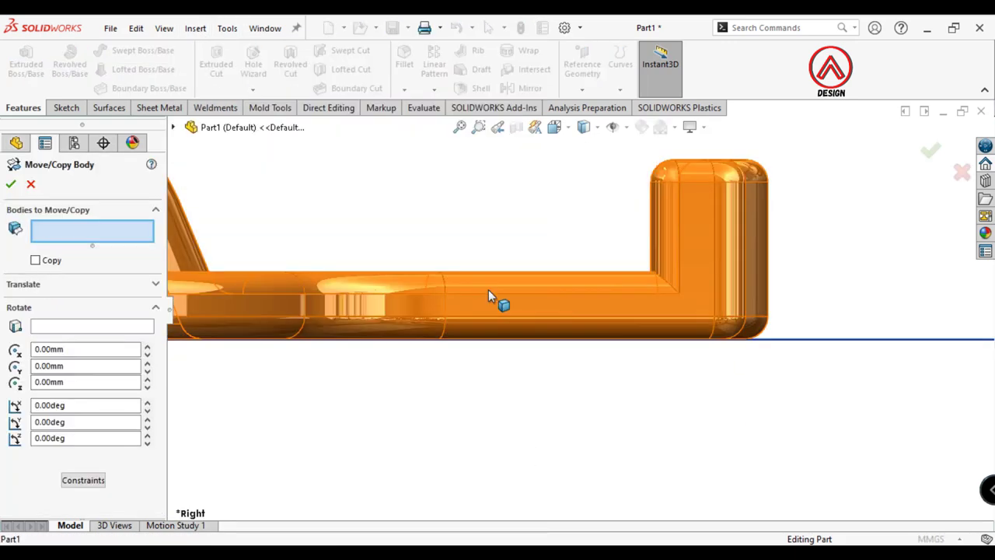
pyautogui.click(489, 292)
pyautogui.click(45, 287)
pyautogui.click(92, 420)
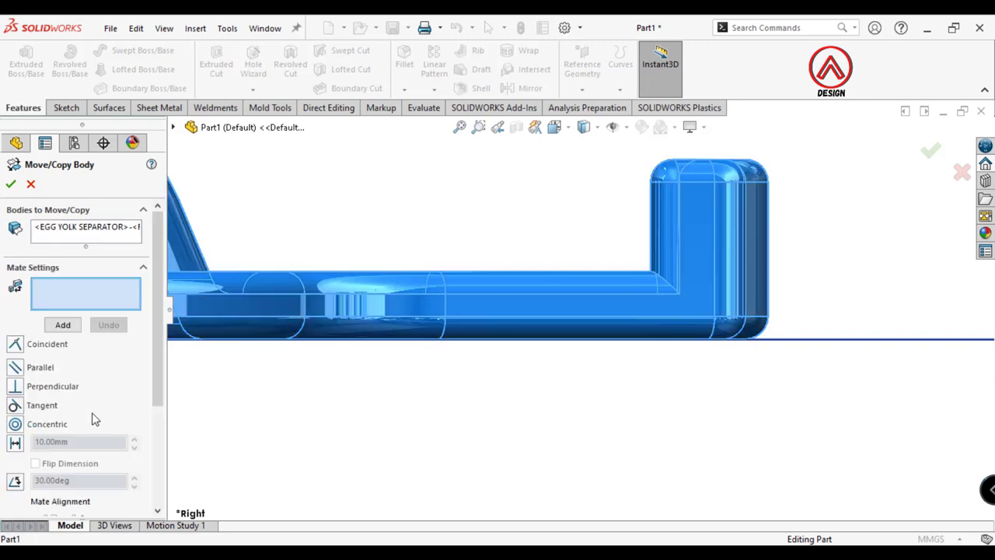
pyautogui.moveTo(694, 323)
pyautogui.mouseDown(button='middle')
pyautogui.moveTo(691, 346)
pyautogui.moveTo(728, 366)
pyautogui.mouseUp(button='middle')
pyautogui.click(694, 323)
pyautogui.click(691, 381)
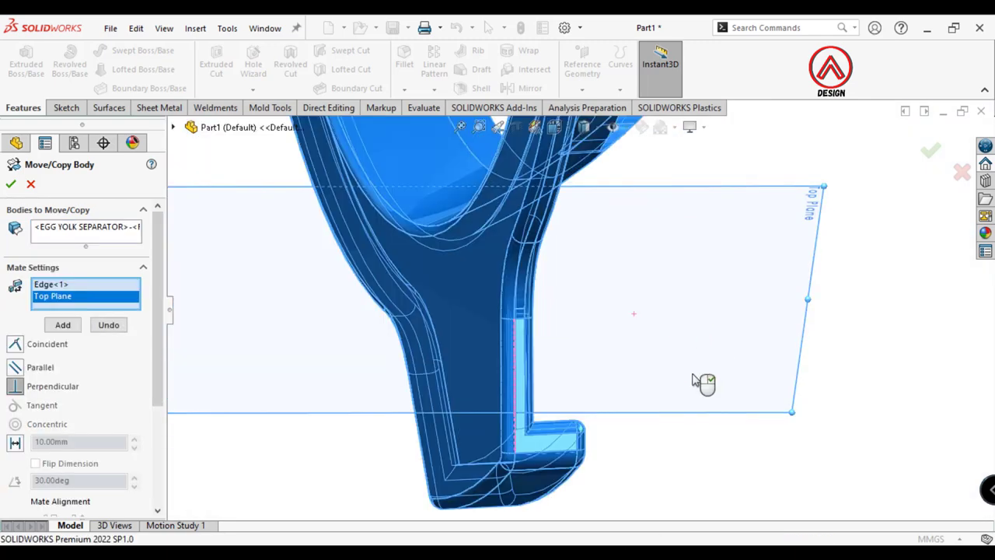
pyautogui.click(14, 345)
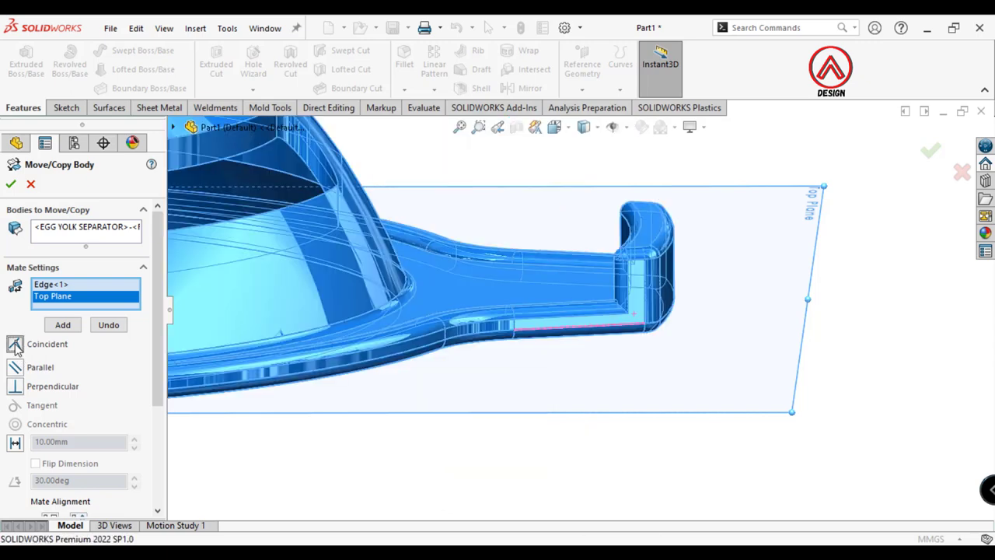
pyautogui.click(62, 326)
pyautogui.click(11, 184)
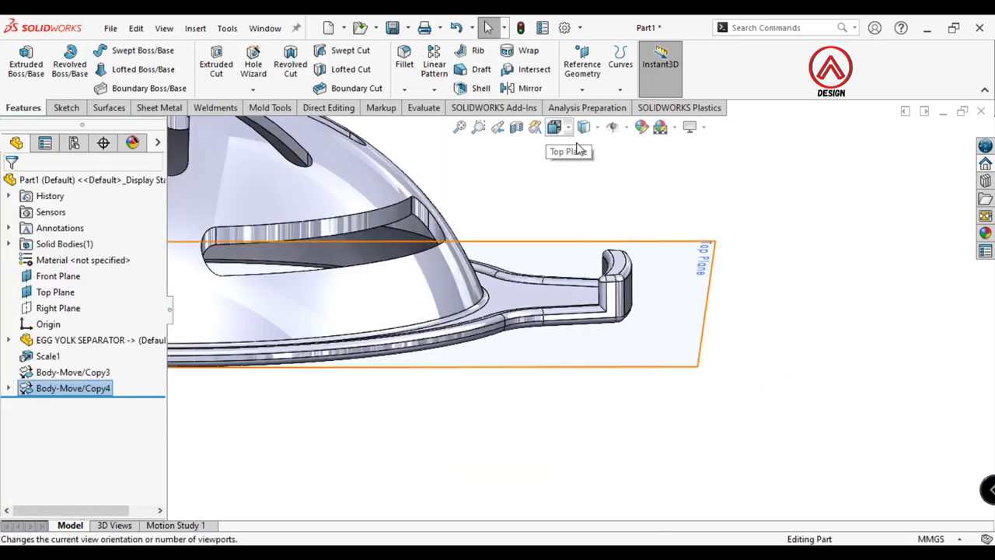
# Check the moved body from the Right view, then switch to Isometric (Ctrl+7)
pyautogui.click(554, 126)
pyautogui.click(598, 196)
pyautogui.scroll(-3, 815, 350)
pyautogui.scroll(-2, 815, 351)
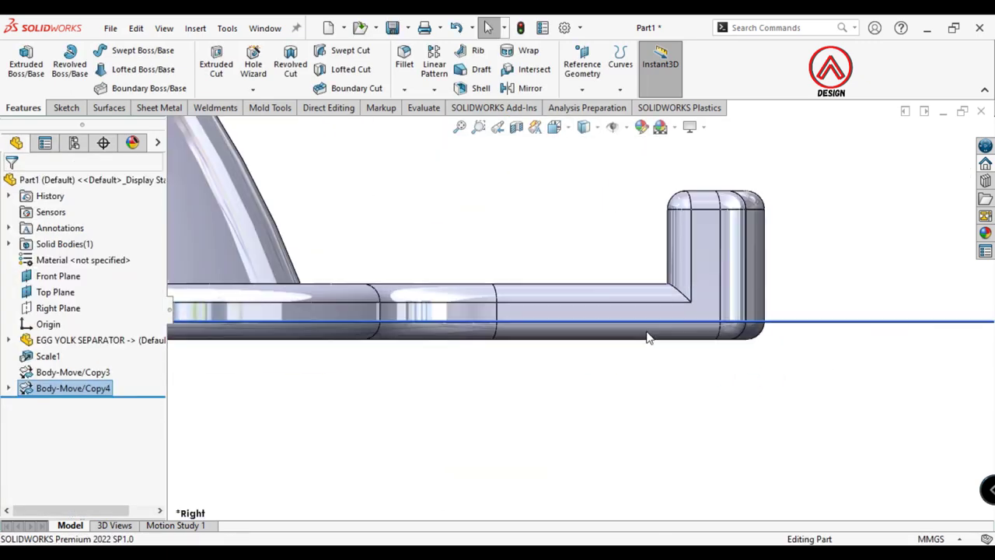
pyautogui.scroll(4, 688, 347)
pyautogui.scroll(2, 646, 349)
pyautogui.hotkey('ctrl', '7')
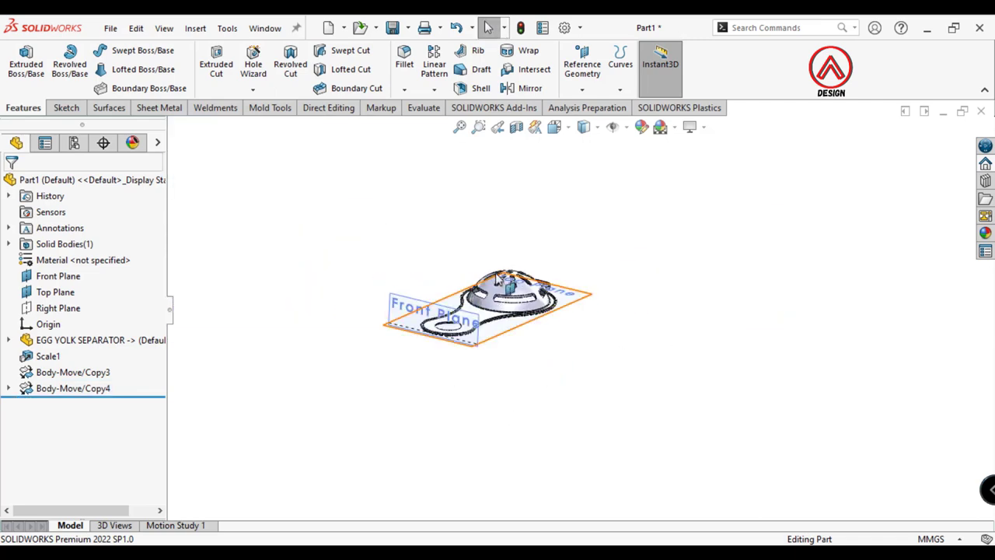
# From the Top view, translate the separator body ΔX -45 mm and ΔZ 150 mm
pyautogui.click(555, 127)
pyautogui.click(576, 175)
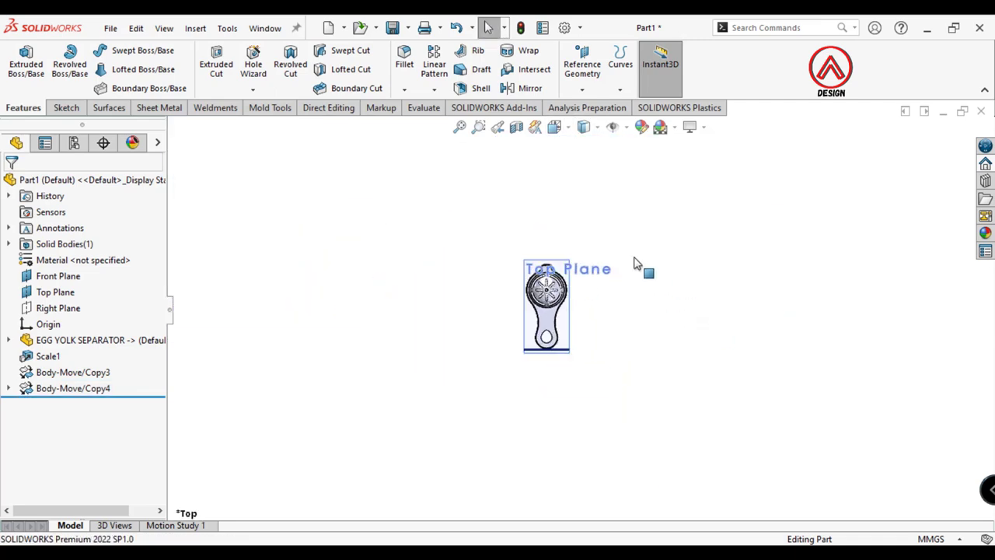
pyautogui.click(195, 28)
pyautogui.click(379, 455)
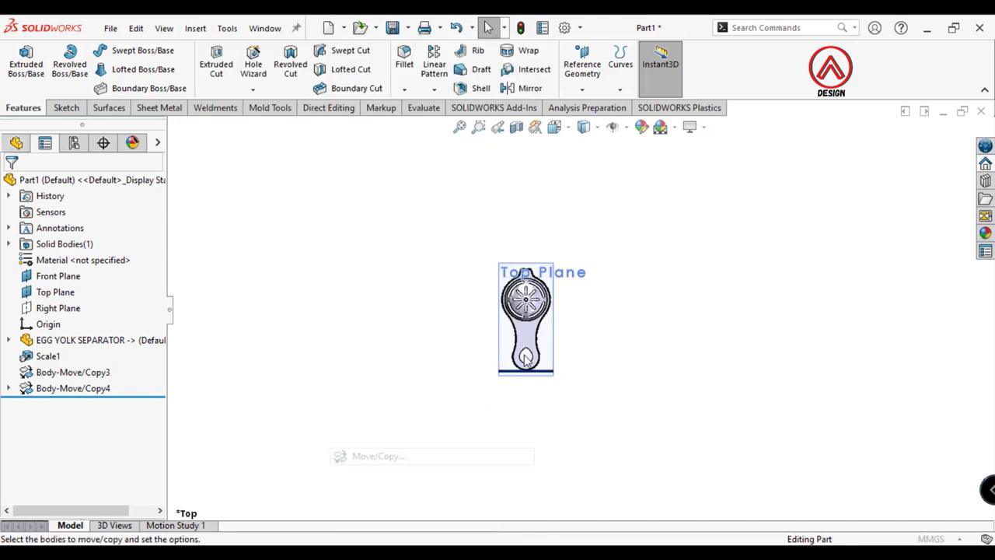
pyautogui.scroll(-3, 152, 467)
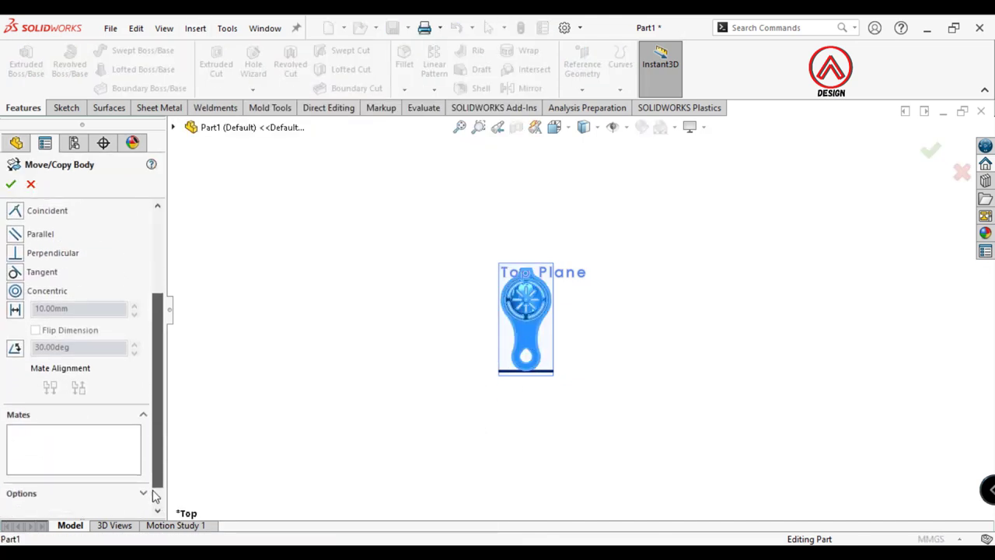
pyautogui.click(82, 500)
pyautogui.write('-45')
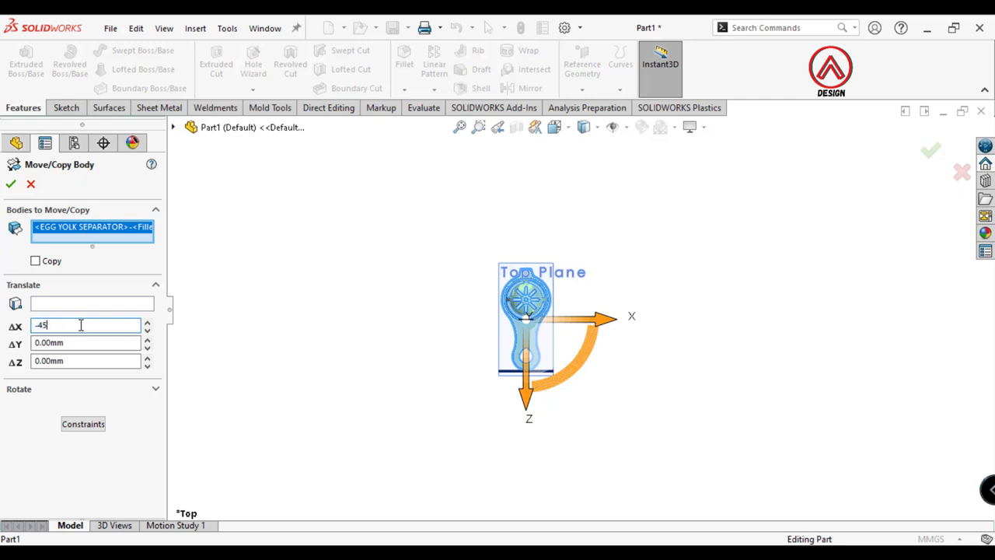
pyautogui.press('Return')
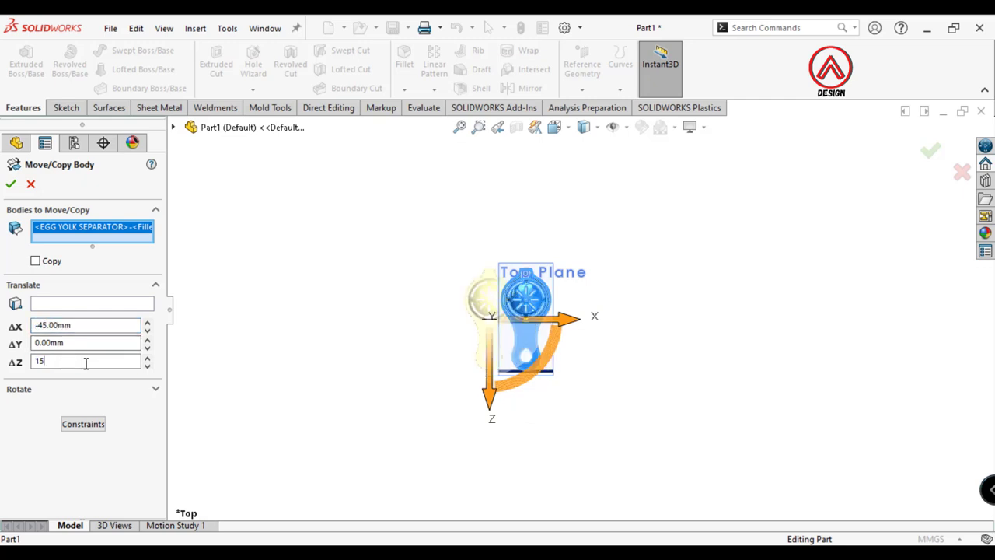
pyautogui.write('0')
pyautogui.press('Return')
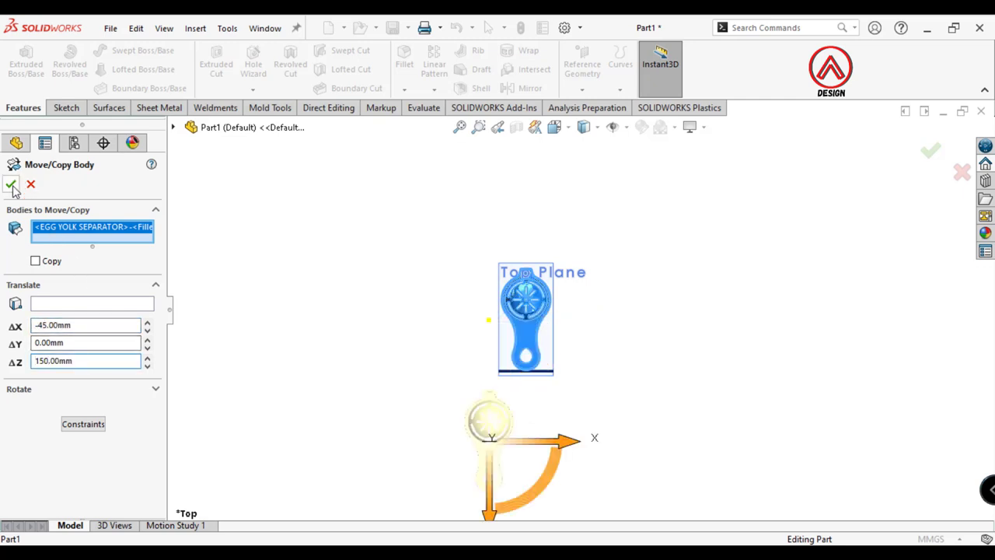
pyautogui.click(11, 185)
pyautogui.click(434, 91)
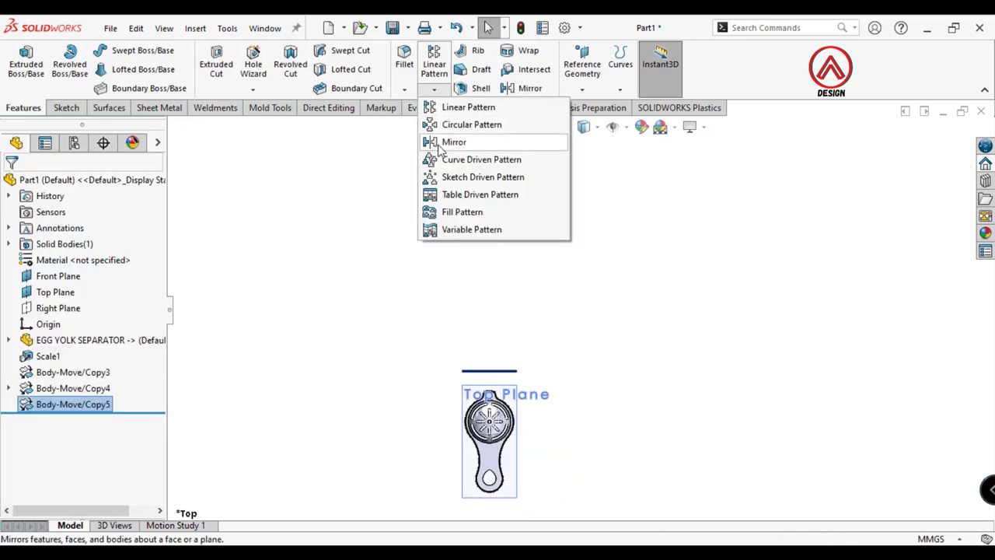
# Mirror the separator body about the Front and Right Planes into four bodies
pyautogui.click(453, 143)
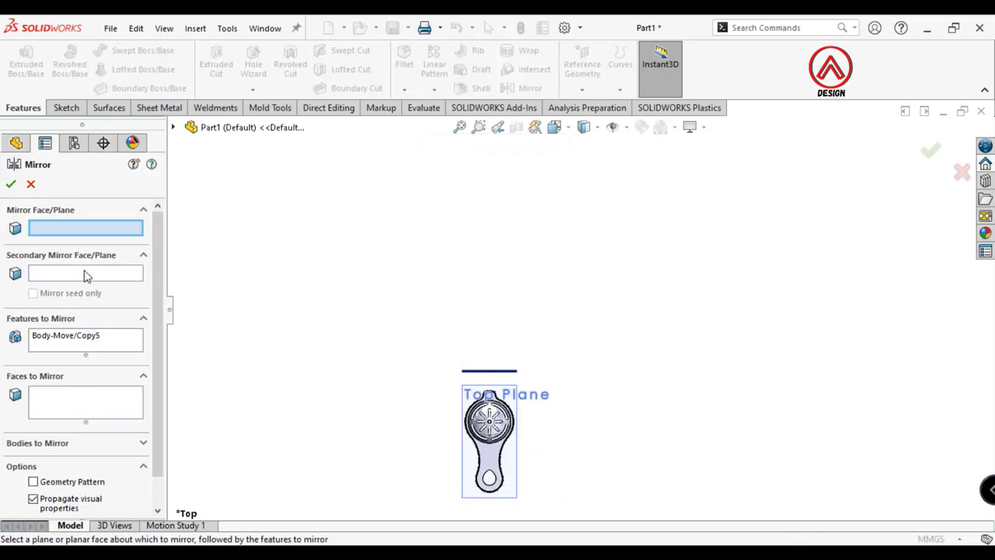
pyautogui.click(173, 128)
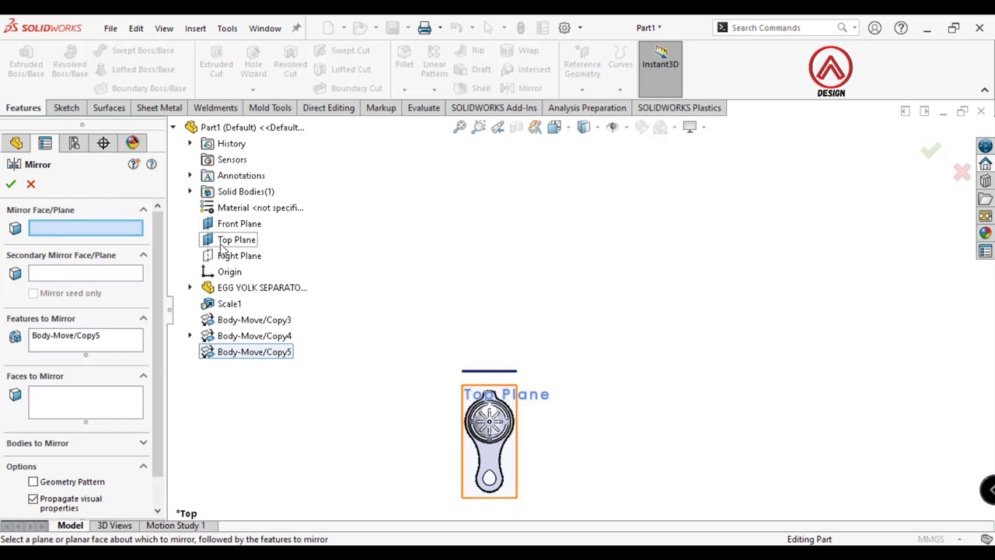
pyautogui.click(226, 226)
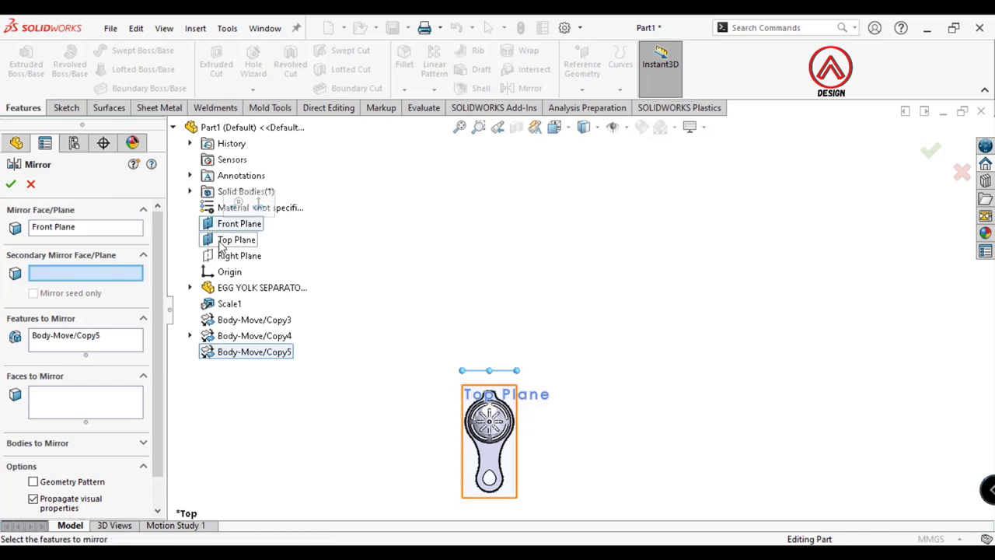
pyautogui.click(224, 257)
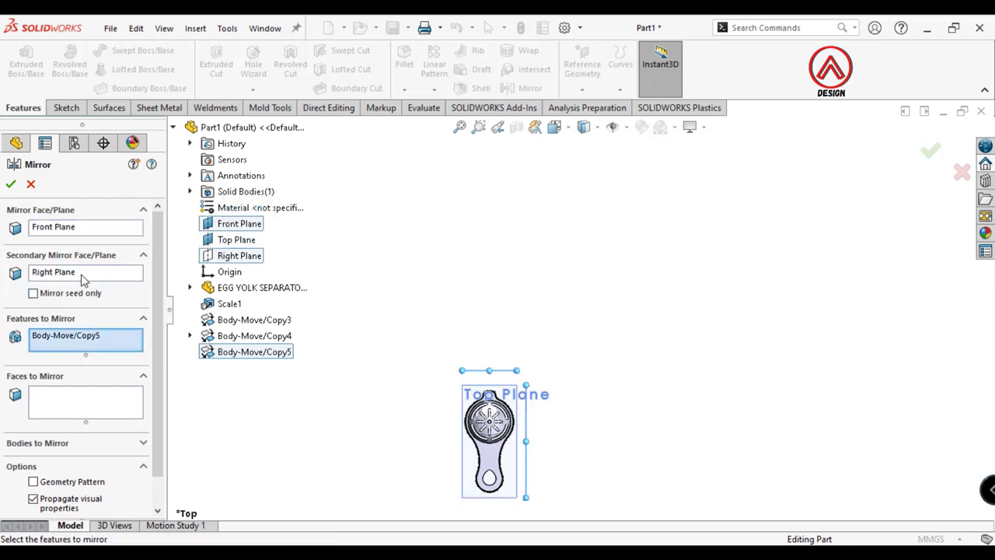
pyautogui.click(47, 441)
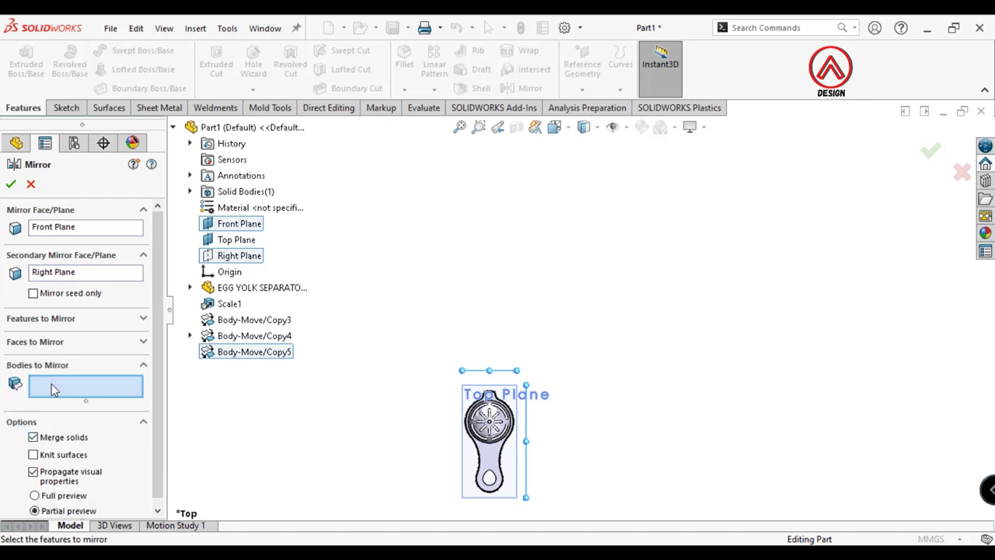
pyautogui.click(483, 457)
pyautogui.click(12, 186)
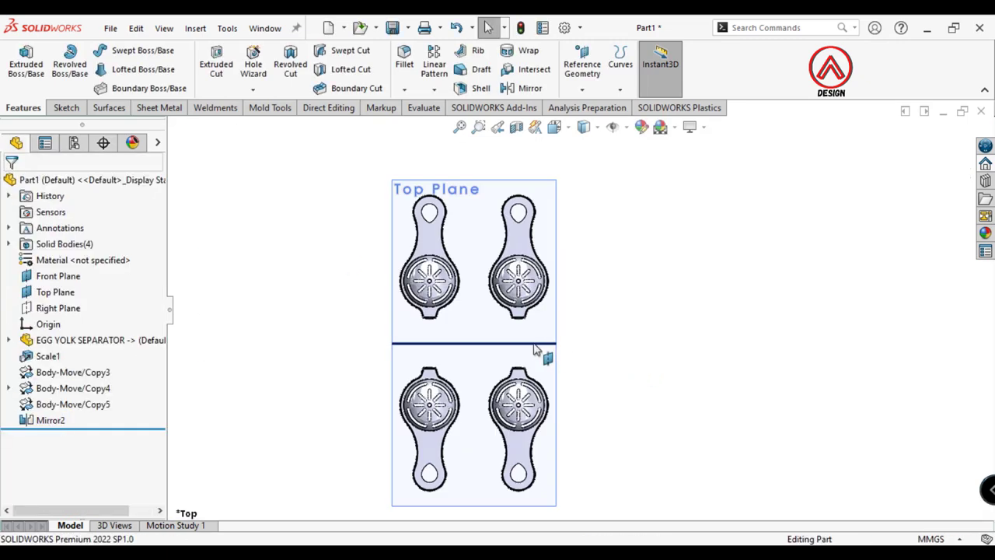
pyautogui.click(55, 276)
pyautogui.click(262, 258)
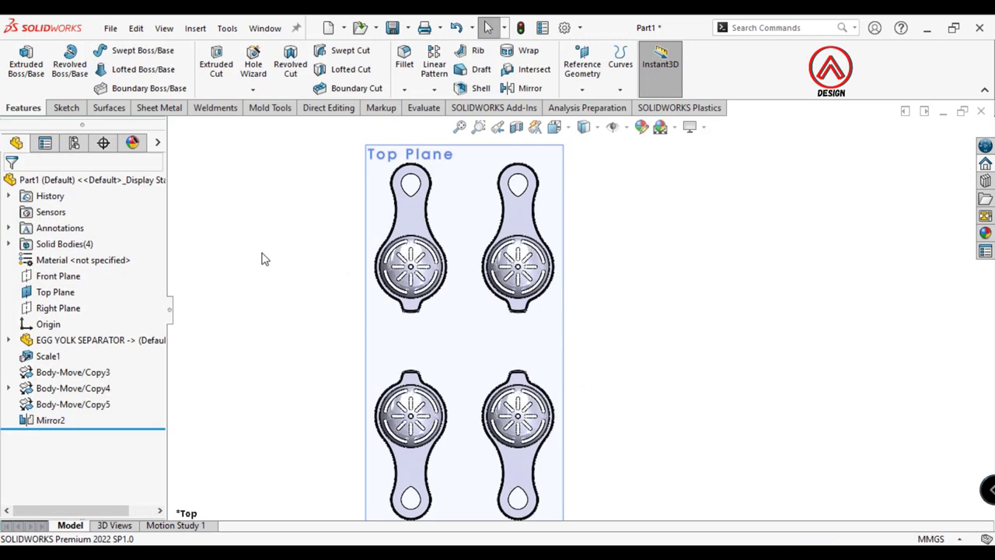
pyautogui.scroll(1, 531, 380)
pyautogui.moveTo(531, 381)
pyautogui.mouseDown(button='middle')
pyautogui.moveTo(473, 171)
pyautogui.moveTo(508, 191)
pyautogui.moveTo(507, 238)
pyautogui.moveTo(499, 213)
pyautogui.moveTo(327, 149)
pyautogui.mouseUp(button='middle')
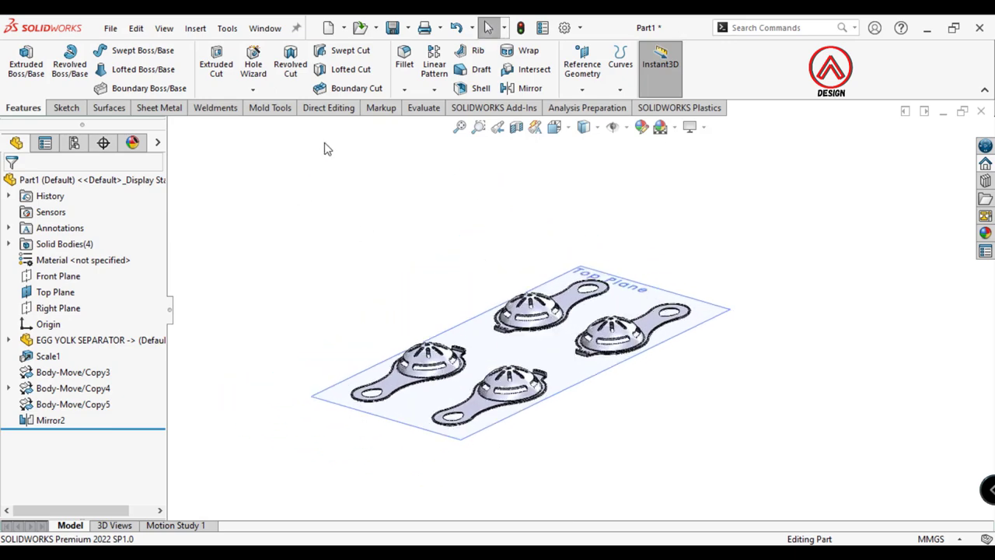
# Start a parting line on the first separator with Top Plane as the pull direction
pyautogui.click(270, 107)
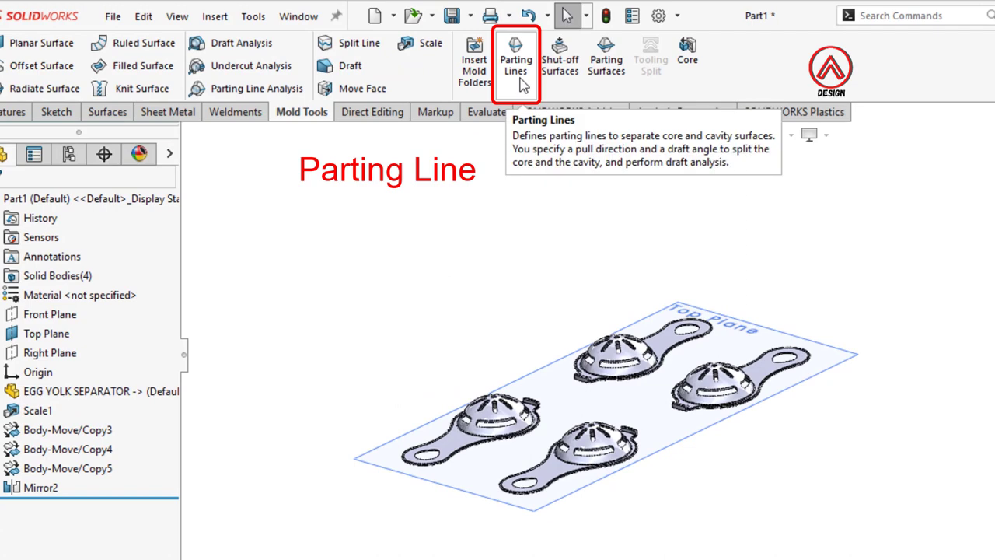
pyautogui.click(523, 86)
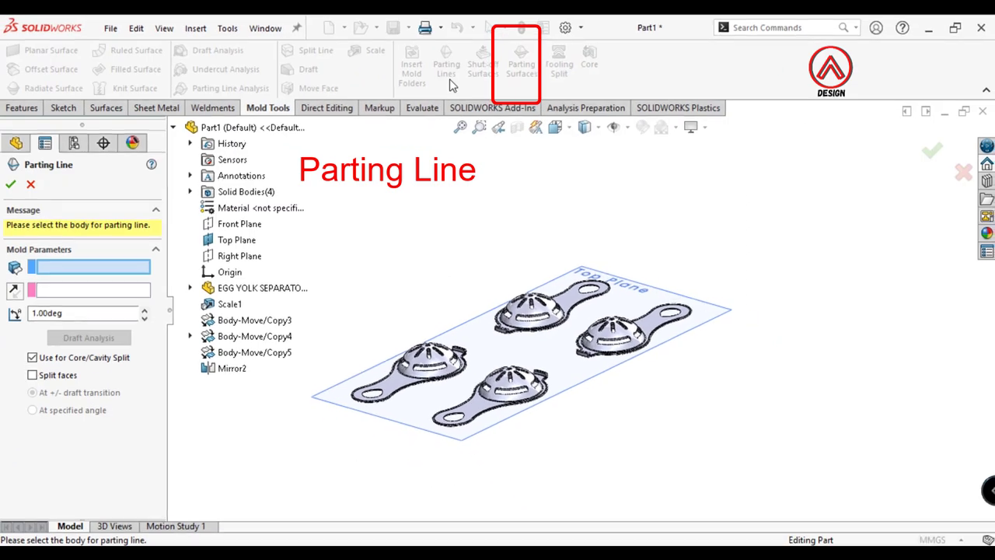
pyautogui.scroll(-3, 455, 371)
pyautogui.click(454, 371)
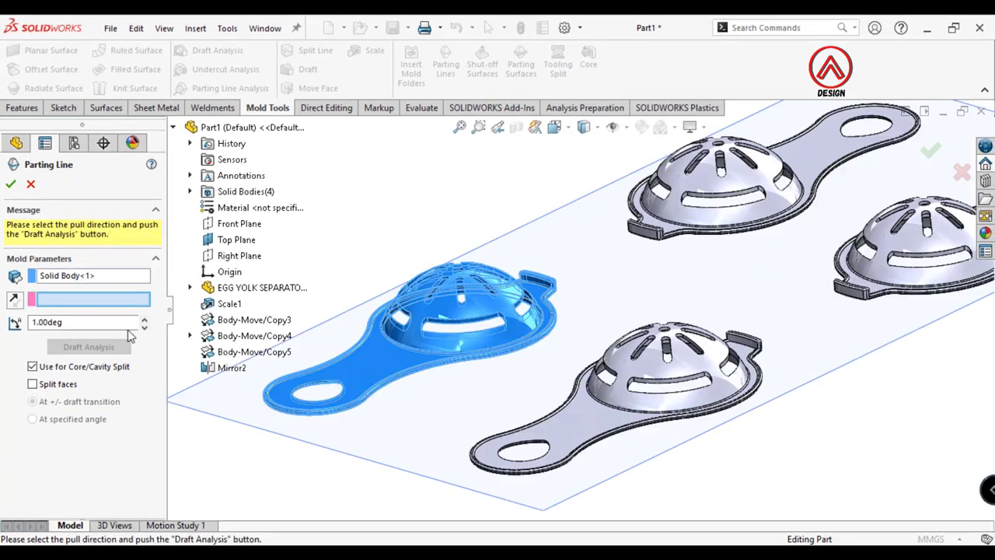
pyautogui.click(328, 451)
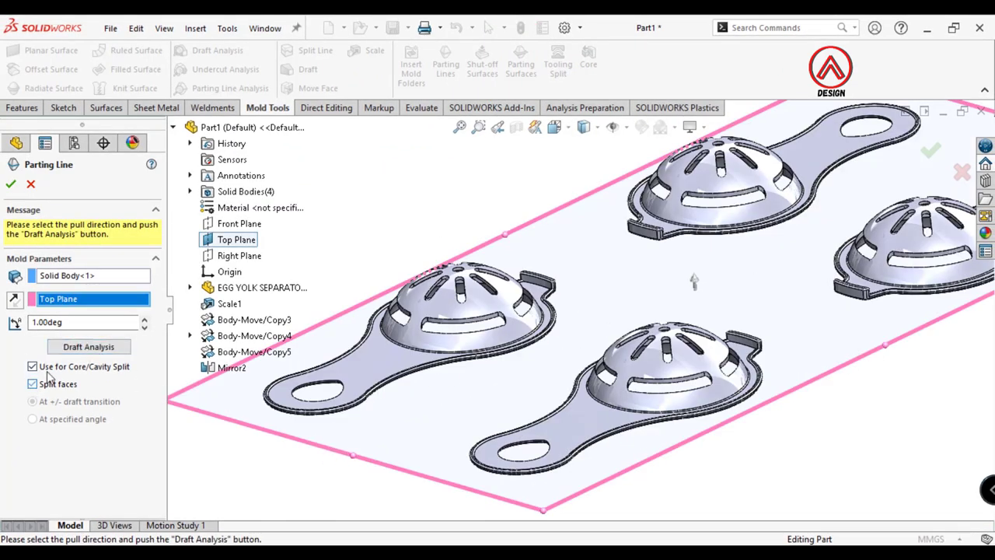
pyautogui.scroll(-6, 327, 389)
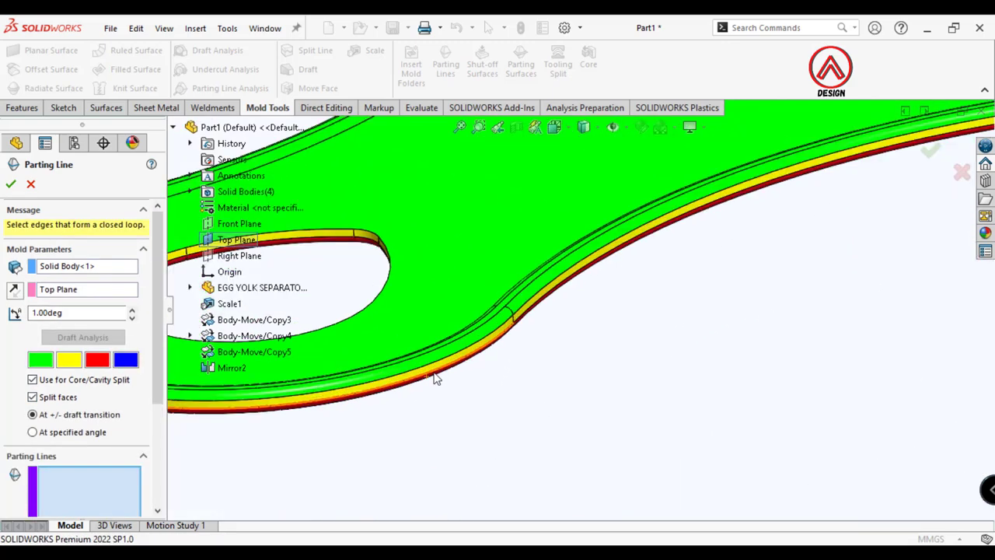
# Select the first edges along the separator's outer rim, including the corner edge
pyautogui.click(567, 303)
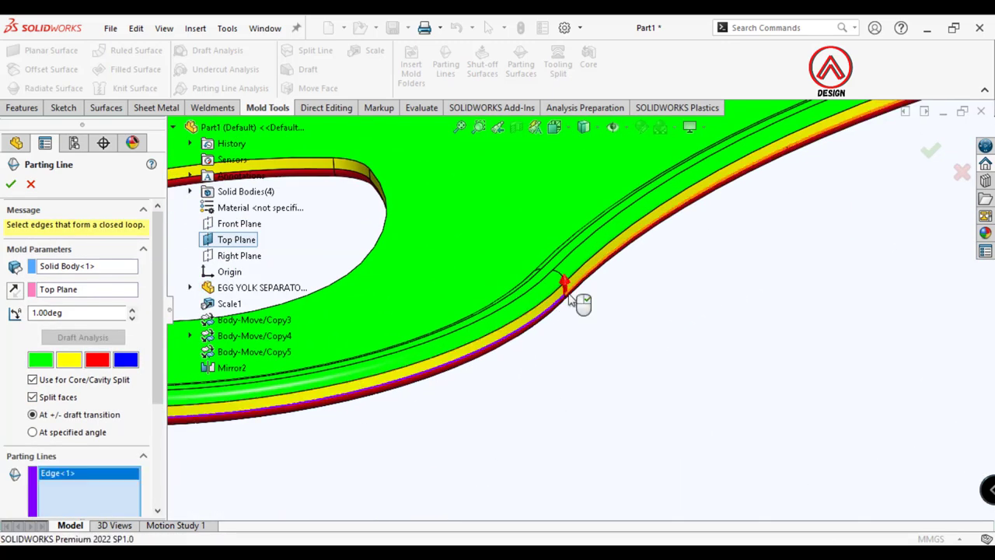
pyautogui.click(581, 289)
pyautogui.scroll(5, 581, 289)
pyautogui.scroll(-8, 651, 383)
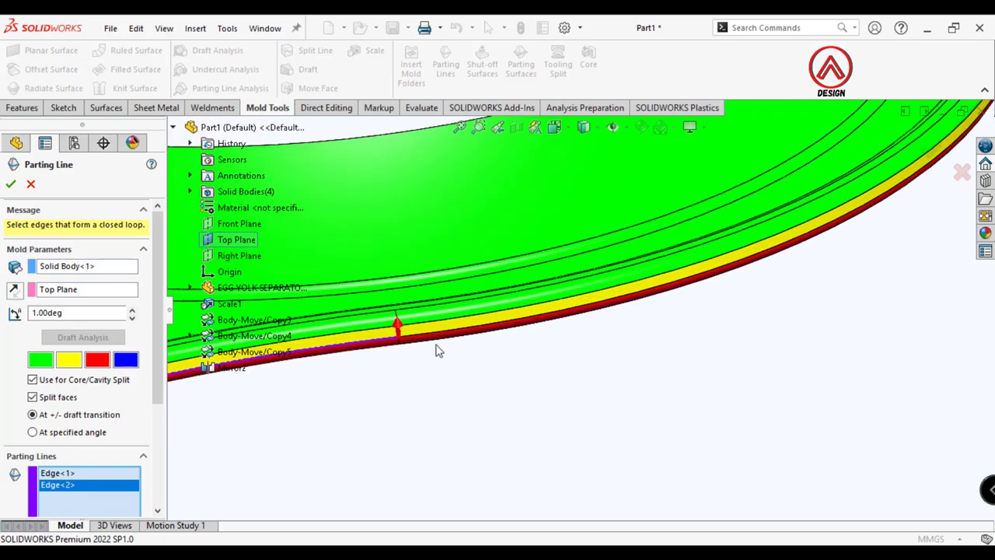
pyautogui.click(435, 342)
pyautogui.scroll(5, 435, 342)
pyautogui.scroll(-3, 672, 314)
pyautogui.scroll(-4, 550, 303)
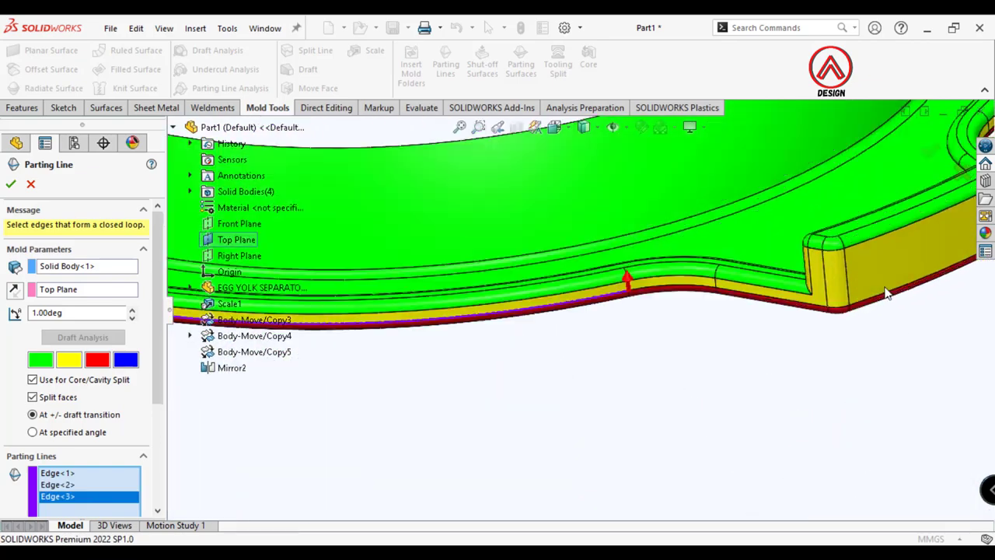
pyautogui.click(552, 292)
pyautogui.click(793, 328)
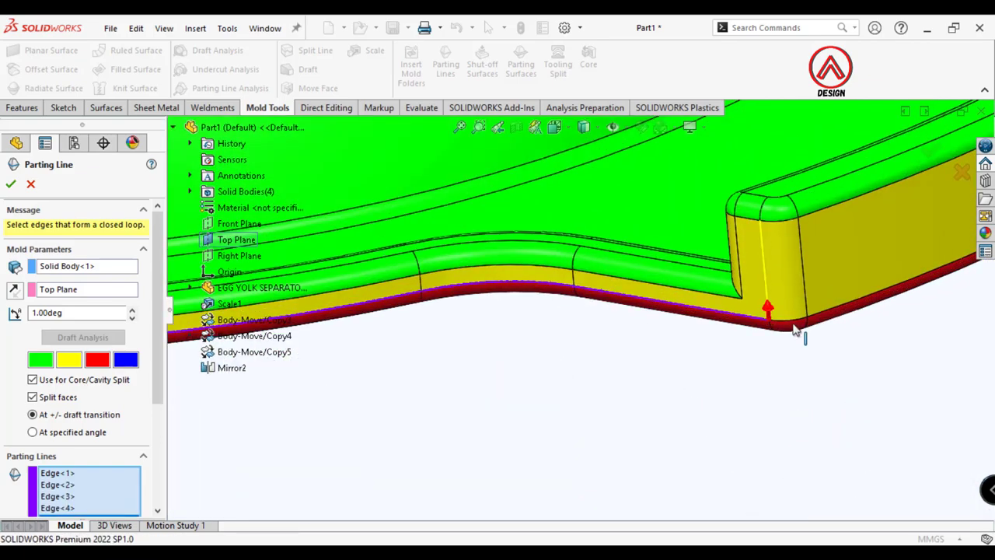
# Pick the last rim edge so the 12-edge parting loop closes
pyautogui.scroll(3, 804, 335)
pyautogui.scroll(3, 782, 373)
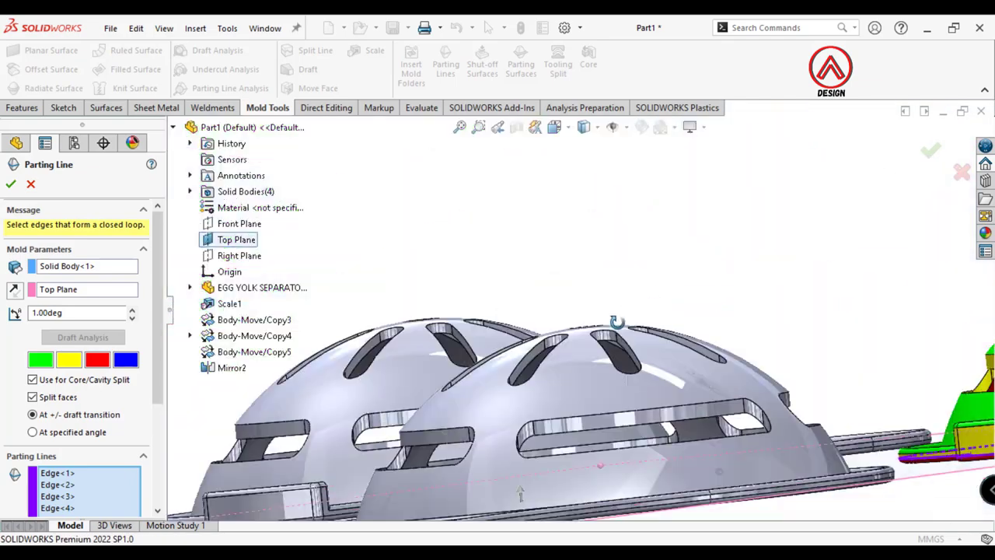
pyautogui.scroll(3, 811, 390)
pyautogui.scroll(-4, 811, 390)
pyautogui.scroll(-3, 588, 344)
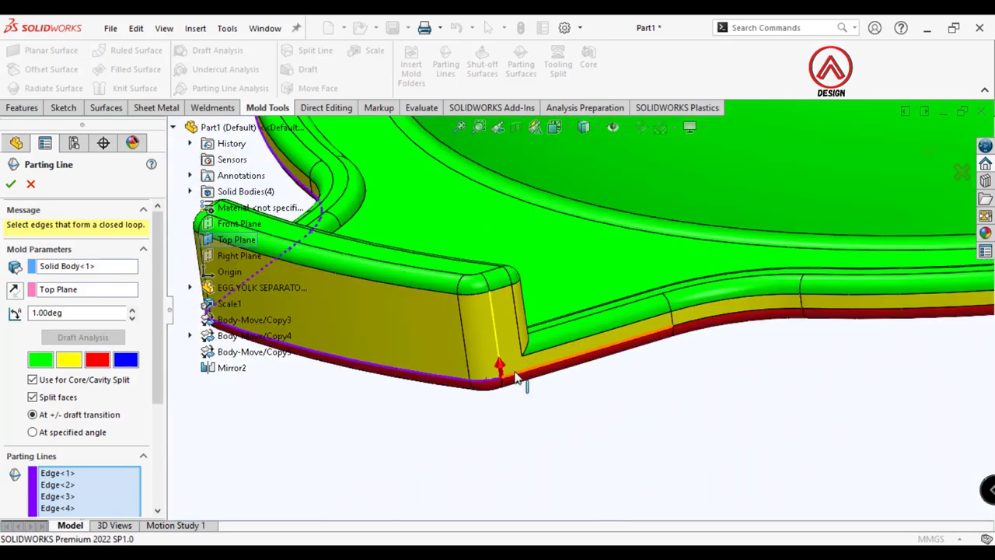
pyautogui.scroll(3, 828, 315)
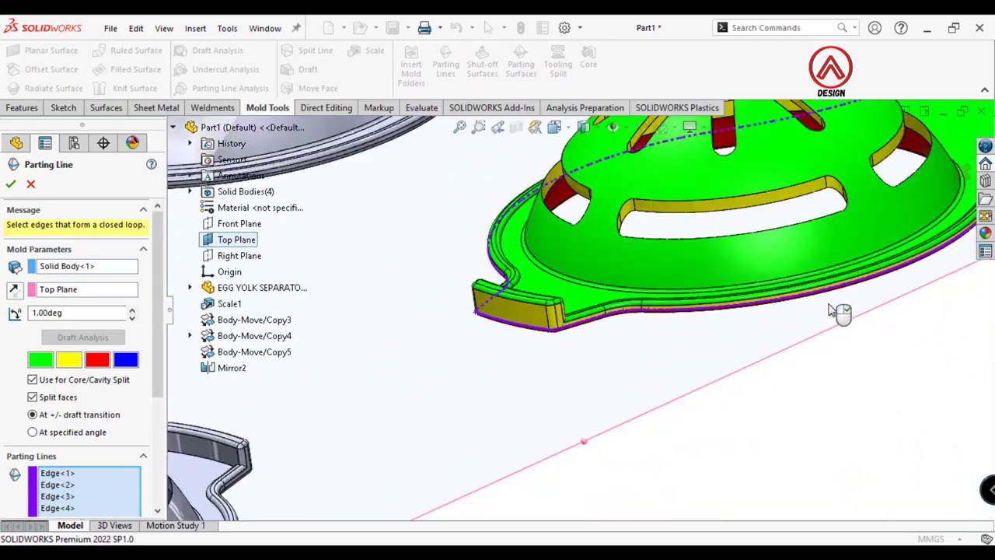
pyautogui.scroll(3, 839, 311)
pyautogui.moveTo(839, 311); pyautogui.dragTo(729, 257, button='middle')
pyautogui.scroll(-2, 548, 401)
pyautogui.scroll(-5, 549, 401)
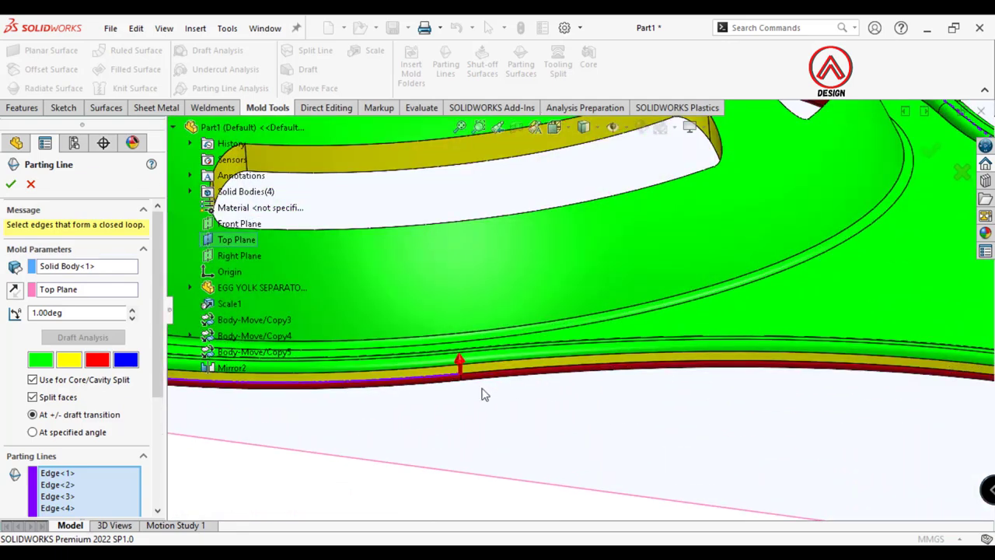
pyautogui.click(491, 376)
pyautogui.scroll(5, 825, 342)
pyautogui.scroll(-4, 825, 342)
pyautogui.scroll(2, 698, 334)
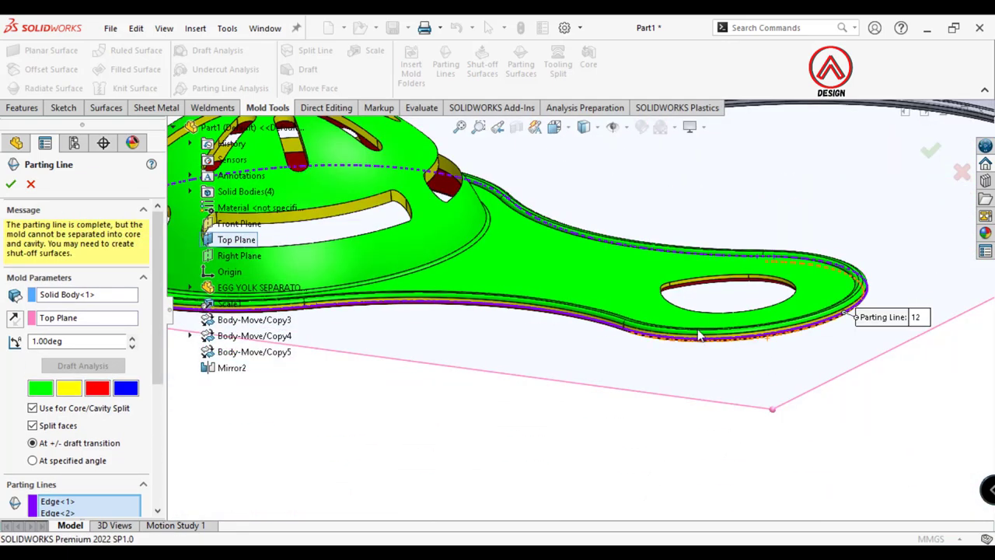
# Accept the parting line so Parting Line1 is created
pyautogui.press('Return')
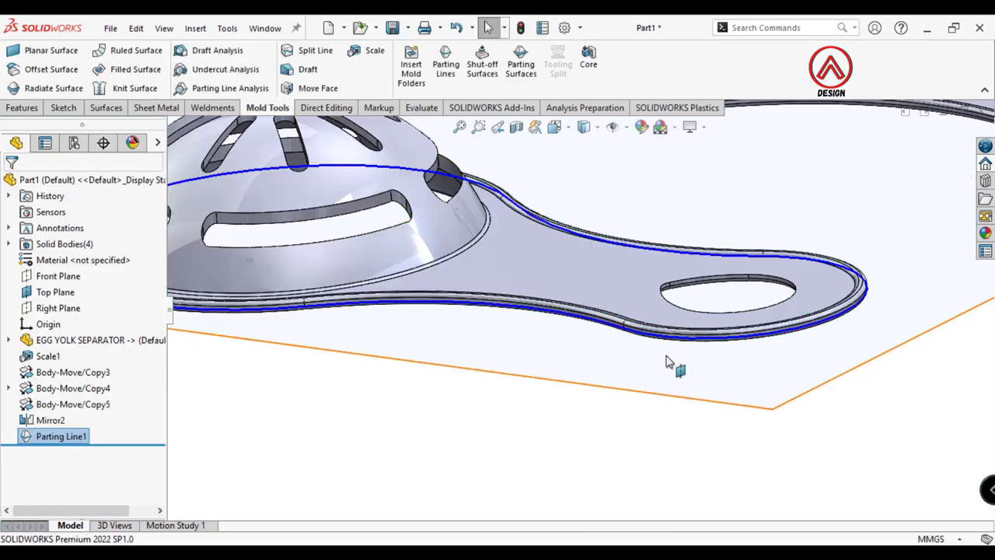
pyautogui.scroll(5, 671, 362)
pyautogui.scroll(-2, 523, 354)
pyautogui.scroll(-3, 555, 344)
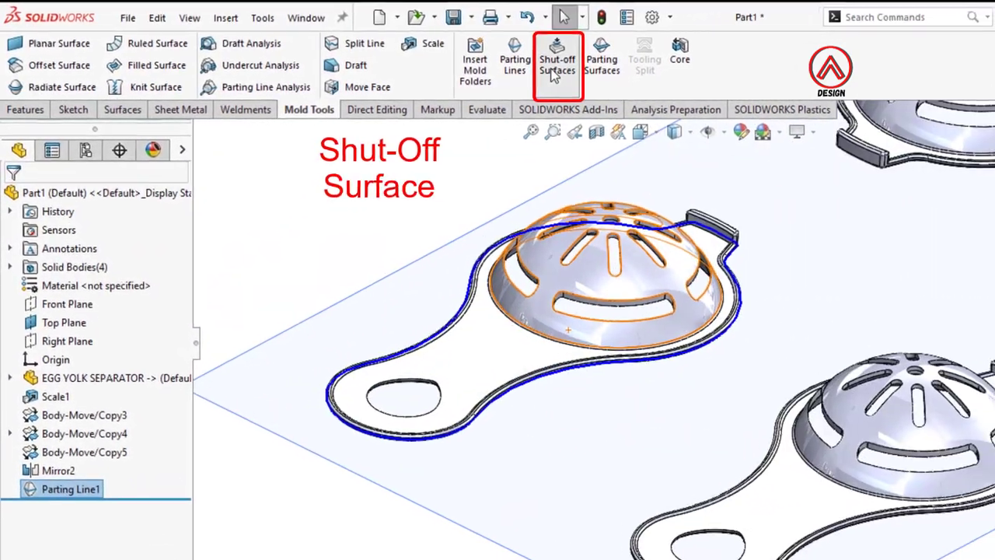
# Start Shut-off Surfaces and clear all of its automatically picked edges
pyautogui.click(555, 68)
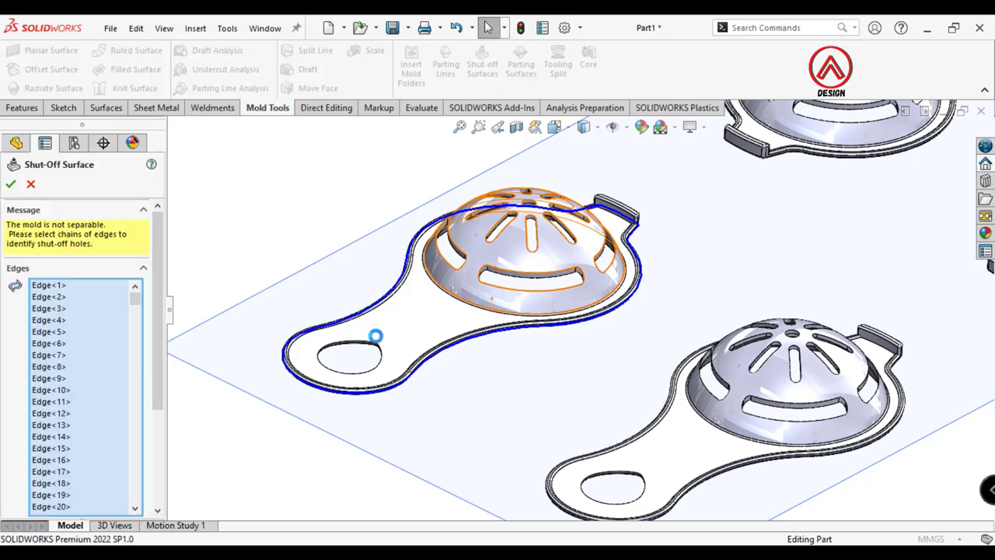
pyautogui.rightClick(92, 356)
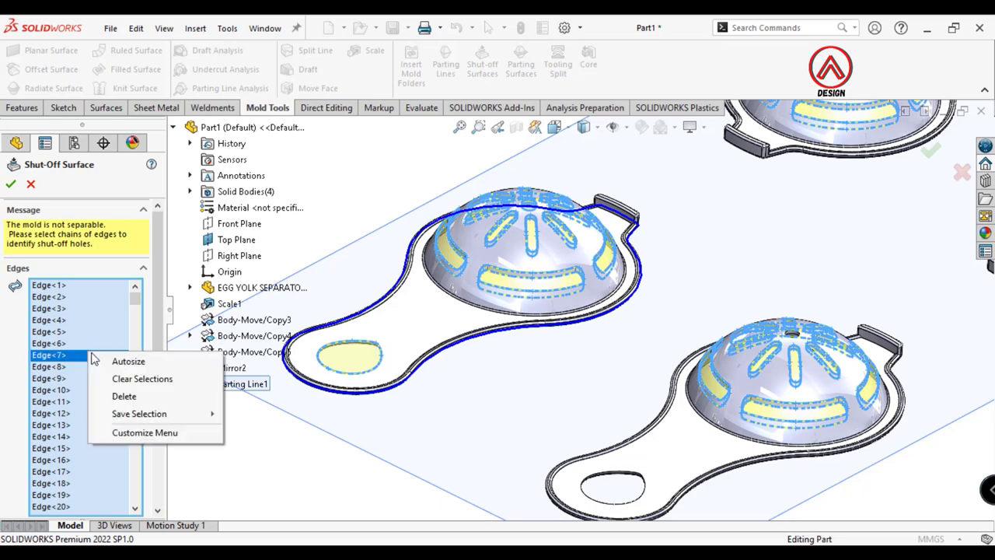
pyautogui.click(131, 377)
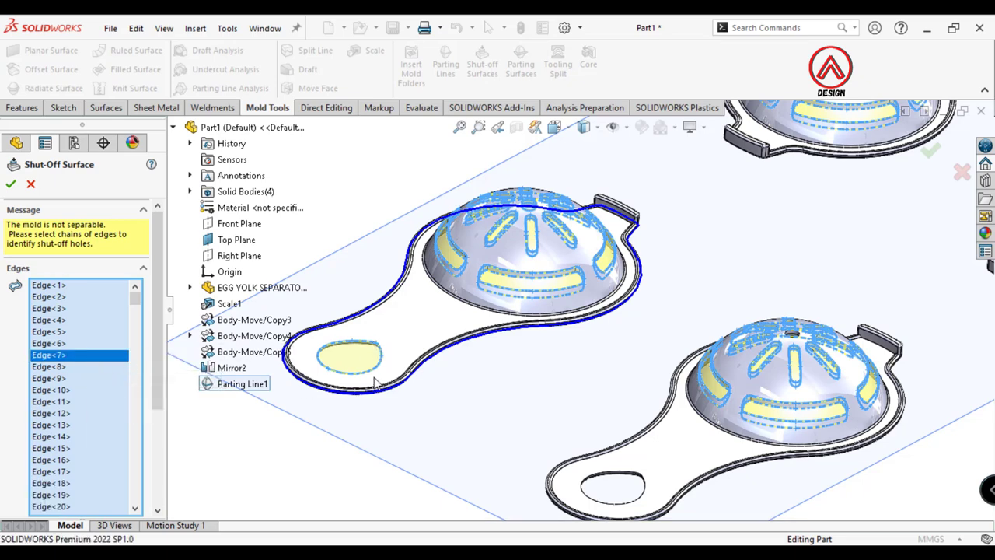
# Add the handle hole's tangent edge chain and two dome slot chains to the shut-off edges
pyautogui.scroll(-5, 366, 373)
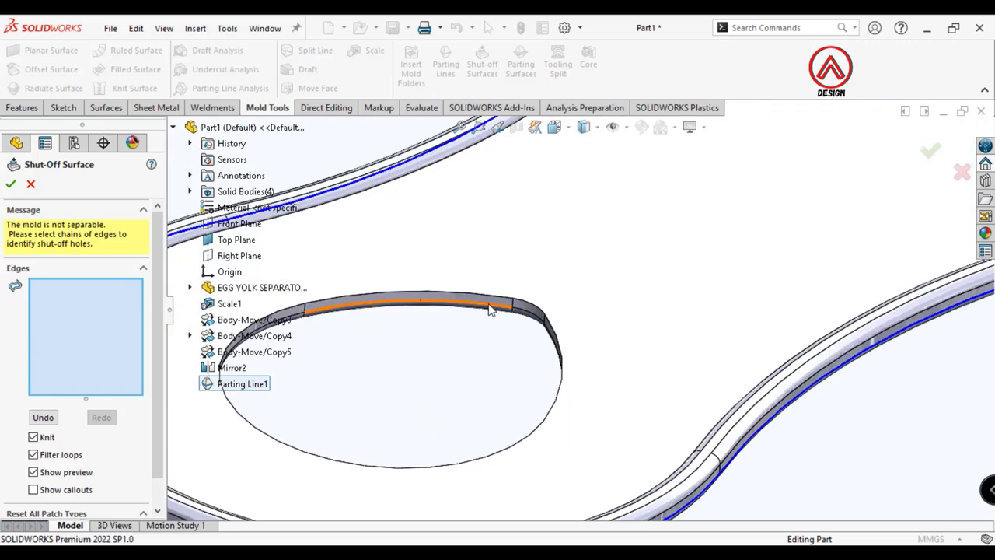
pyautogui.rightClick(497, 300)
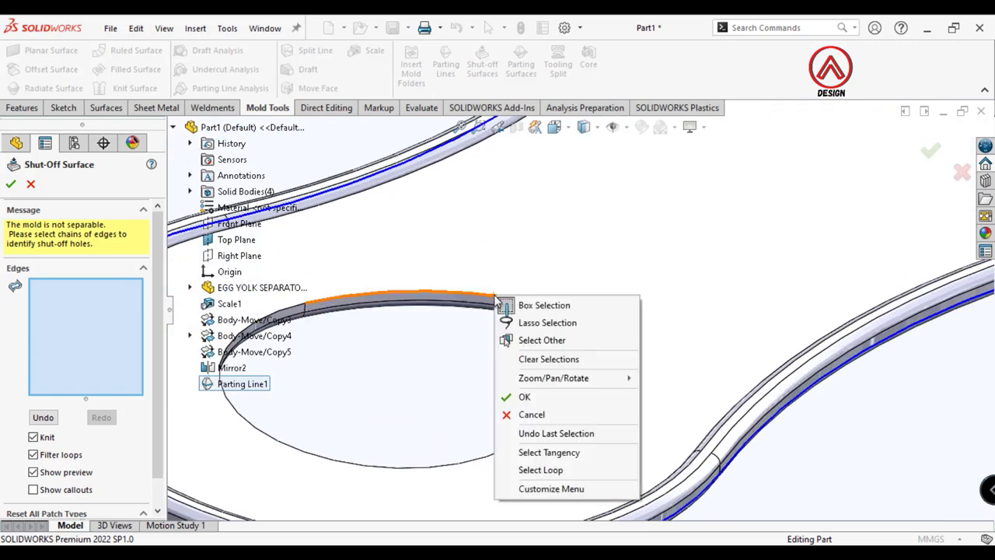
pyautogui.click(550, 454)
pyautogui.scroll(5, 628, 380)
pyautogui.scroll(-3, 660, 351)
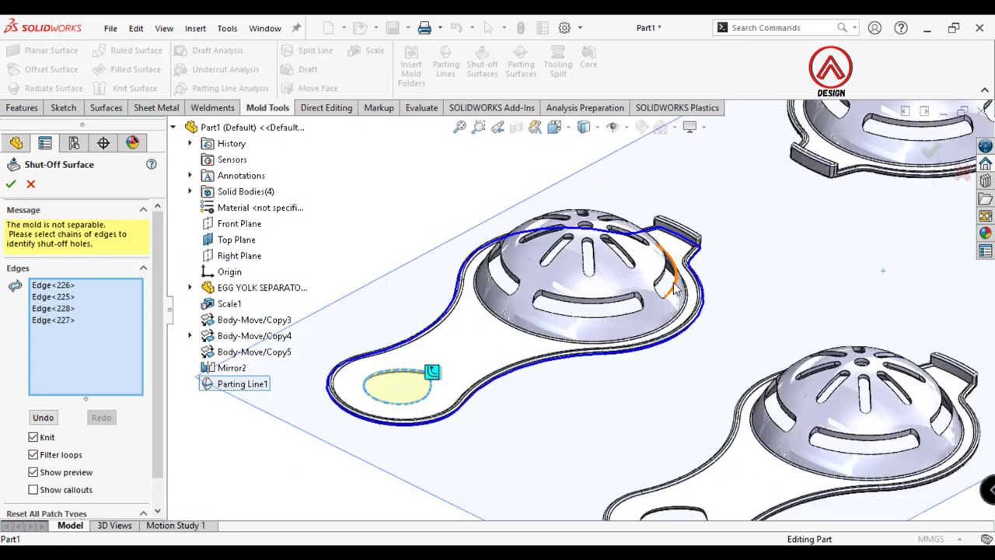
pyautogui.scroll(-3, 515, 325)
pyautogui.rightClick(469, 317)
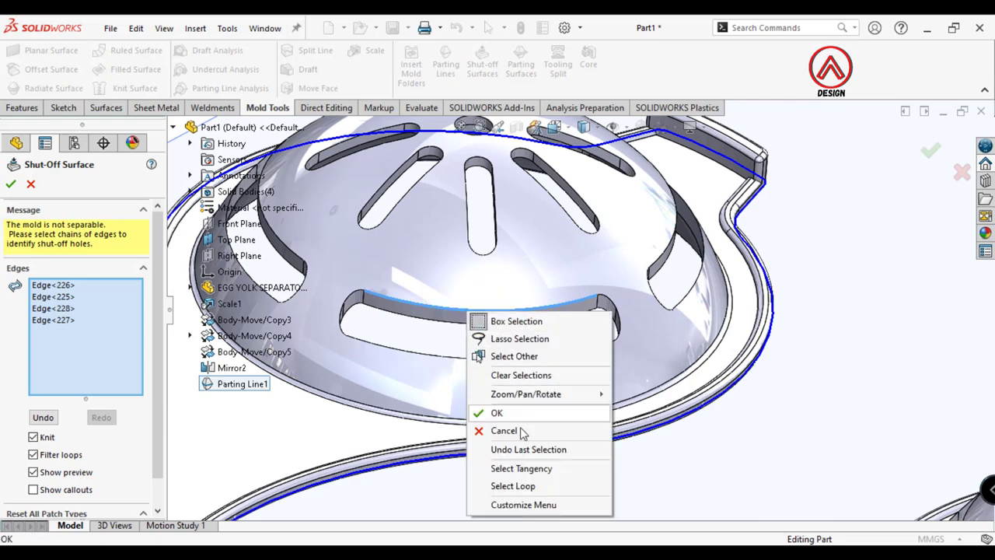
pyautogui.click(506, 469)
pyautogui.scroll(-2, 631, 325)
pyautogui.rightClick(631, 325)
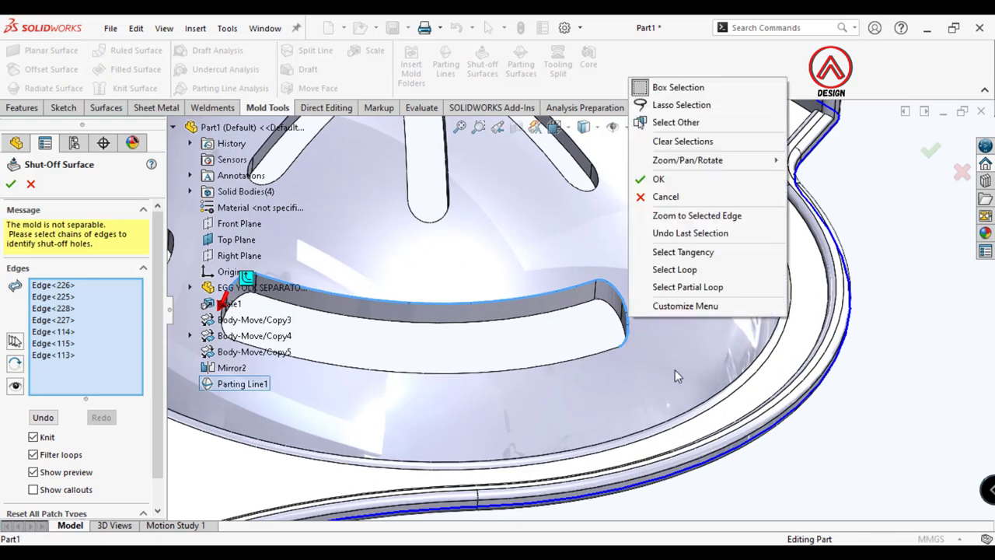
pyautogui.click(676, 253)
# Add the tangent edge chains of four more dome slots around the dome
pyautogui.moveTo(655, 322)
pyautogui.mouseDown(button='middle')
pyautogui.moveTo(546, 288)
pyautogui.moveTo(655, 243)
pyautogui.mouseUp(button='middle')
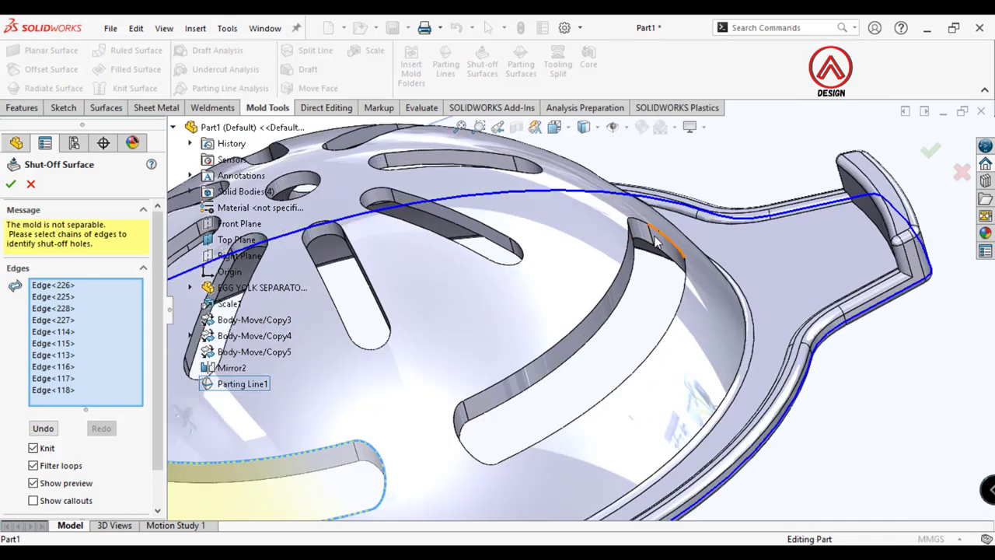
pyautogui.rightClick(666, 241)
pyautogui.click(704, 394)
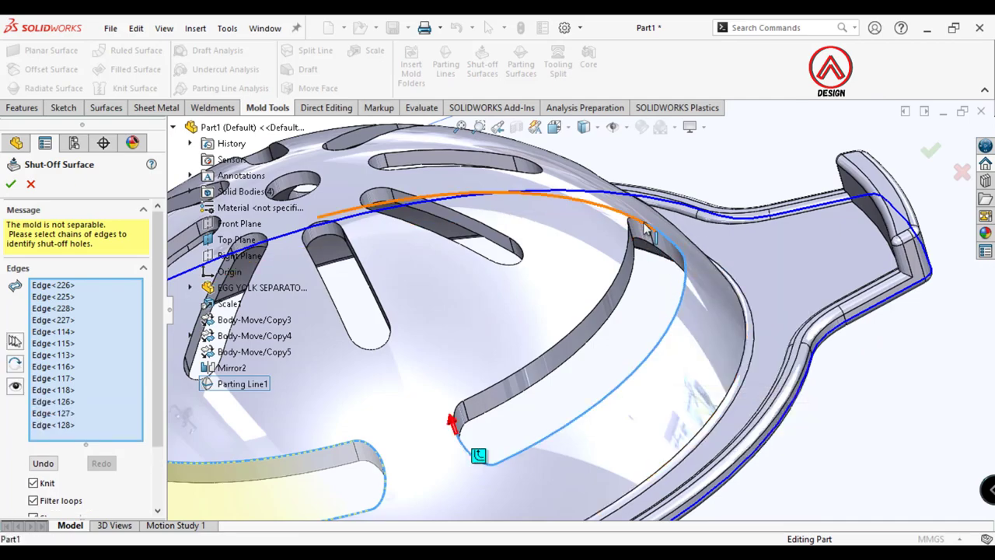
pyautogui.rightClick(645, 225)
pyautogui.click(705, 396)
pyautogui.moveTo(705, 398); pyautogui.dragTo(681, 329, button='middle')
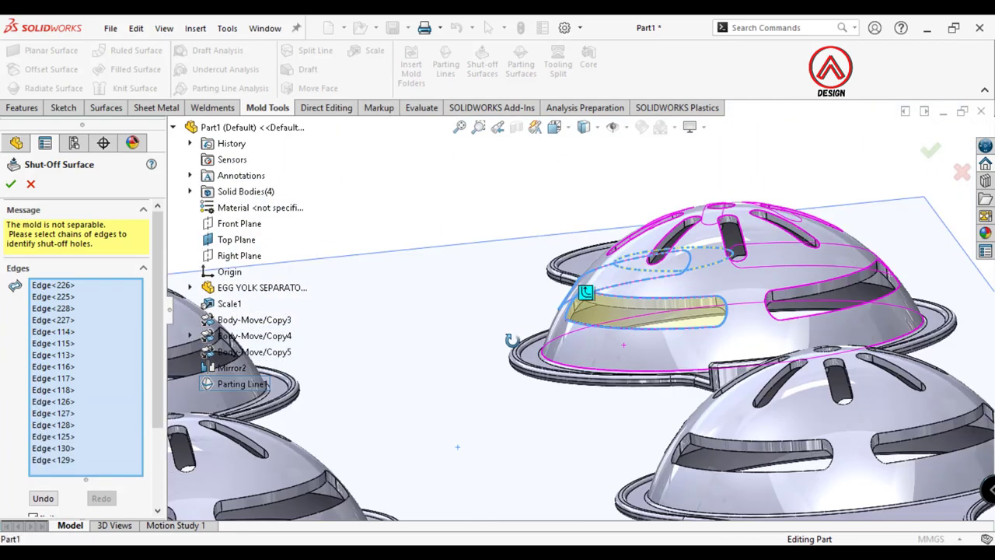
pyautogui.rightClick(681, 329)
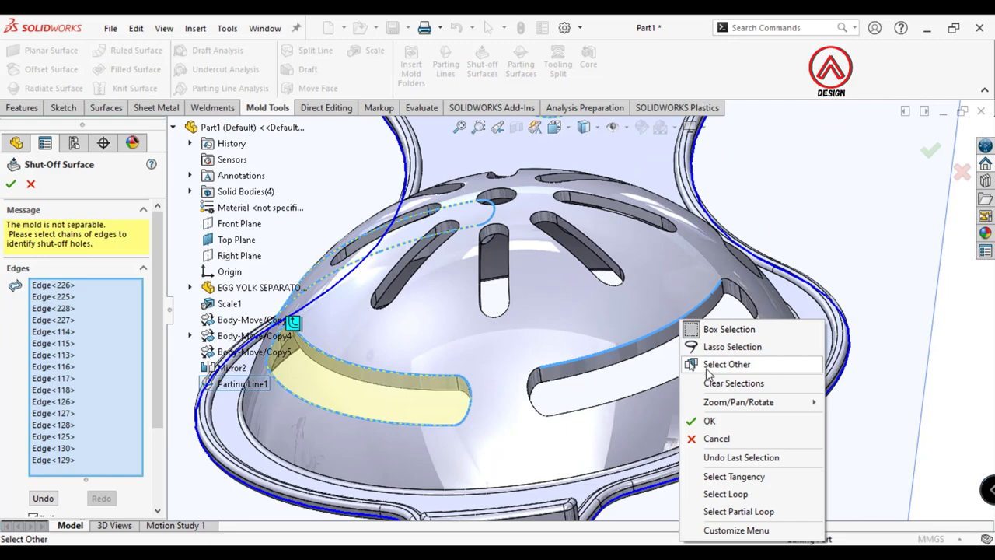
pyautogui.click(710, 472)
pyautogui.rightClick(765, 398)
pyautogui.click(785, 278)
# Add the tangent edge chains of the two neighbouring side slots
pyautogui.scroll(5, 695, 388)
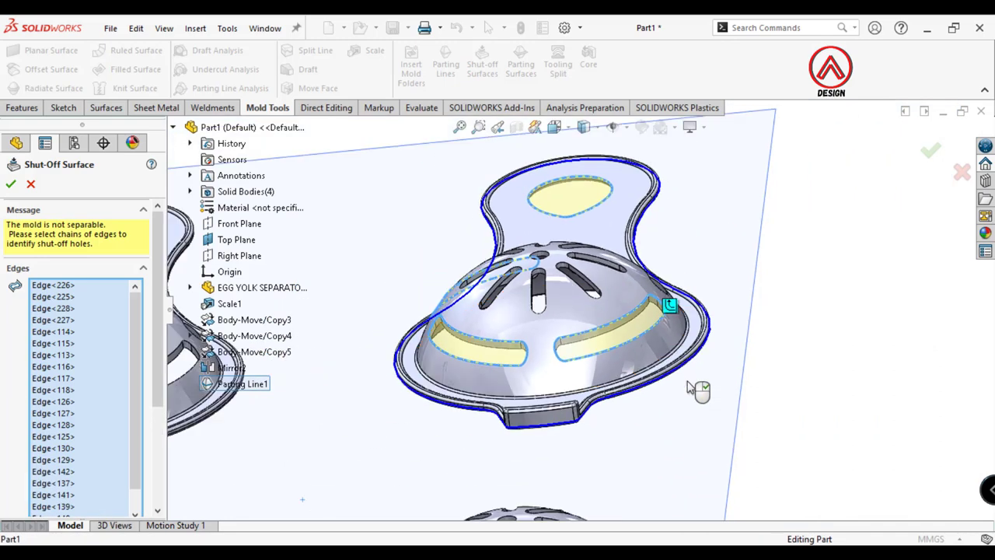
pyautogui.scroll(-5, 644, 418)
pyautogui.scroll(-5, 866, 280)
pyautogui.rightClick(844, 248)
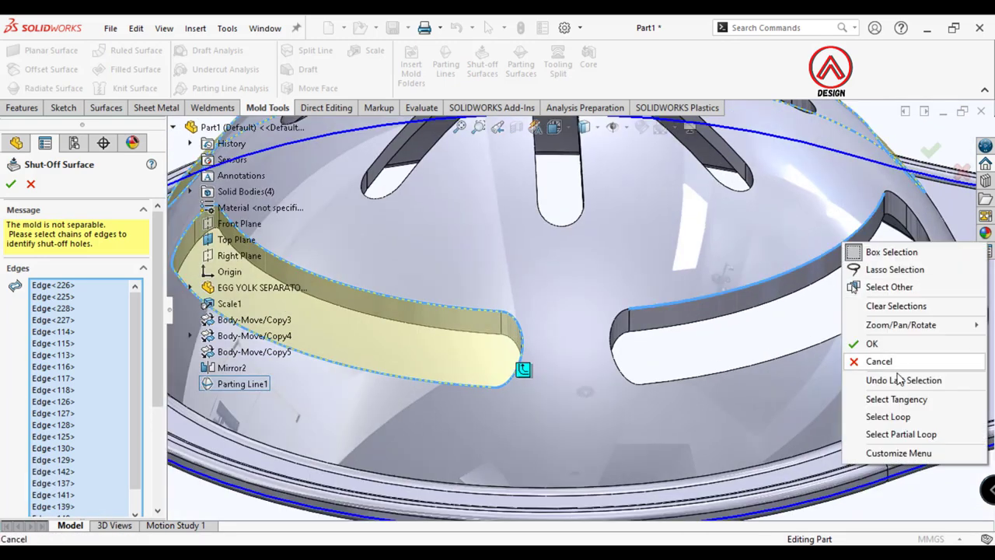
pyautogui.click(878, 397)
pyautogui.rightClick(837, 314)
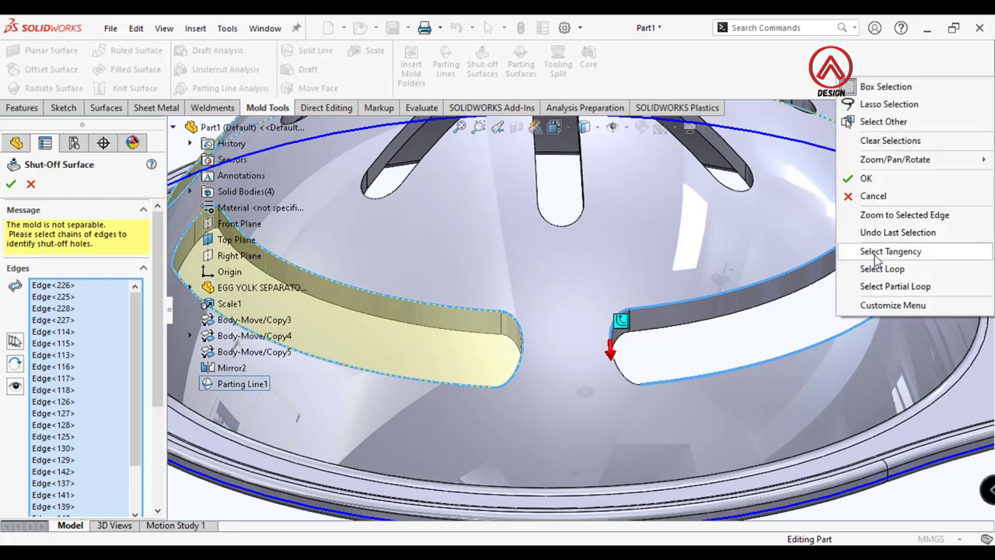
pyautogui.click(876, 253)
# Add the top slot's tangent edge chain to the shut-off edges
pyautogui.scroll(3, 755, 303)
pyautogui.moveTo(516, 265); pyautogui.dragTo(542, 331, button='middle')
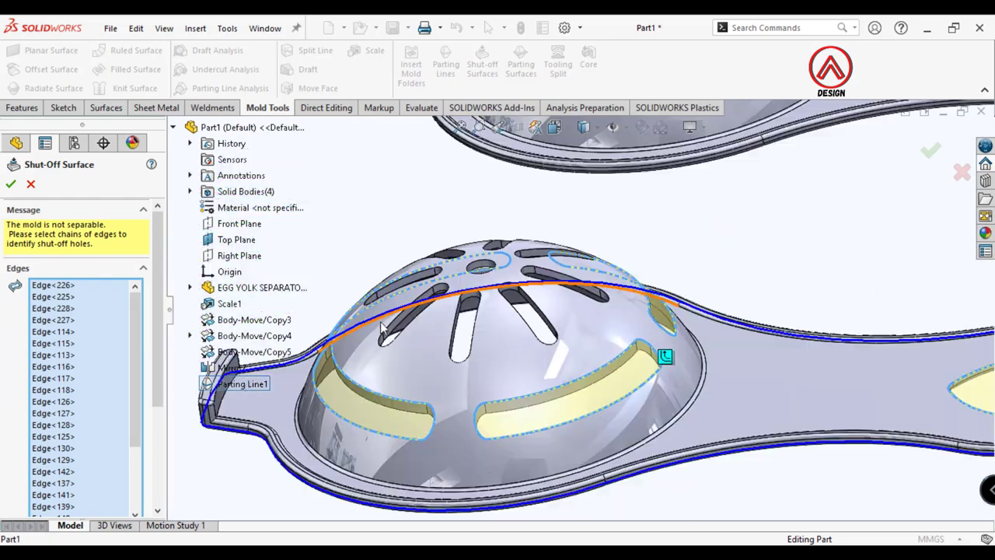
pyautogui.scroll(-5, 542, 332)
pyautogui.rightClick(533, 321)
pyautogui.click(573, 472)
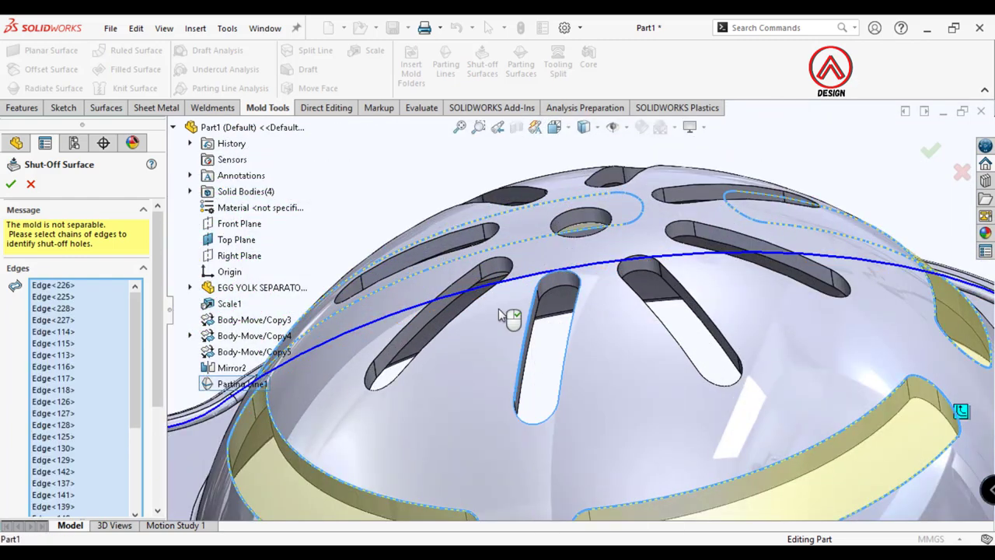
pyautogui.rightClick(460, 280)
pyautogui.click(513, 438)
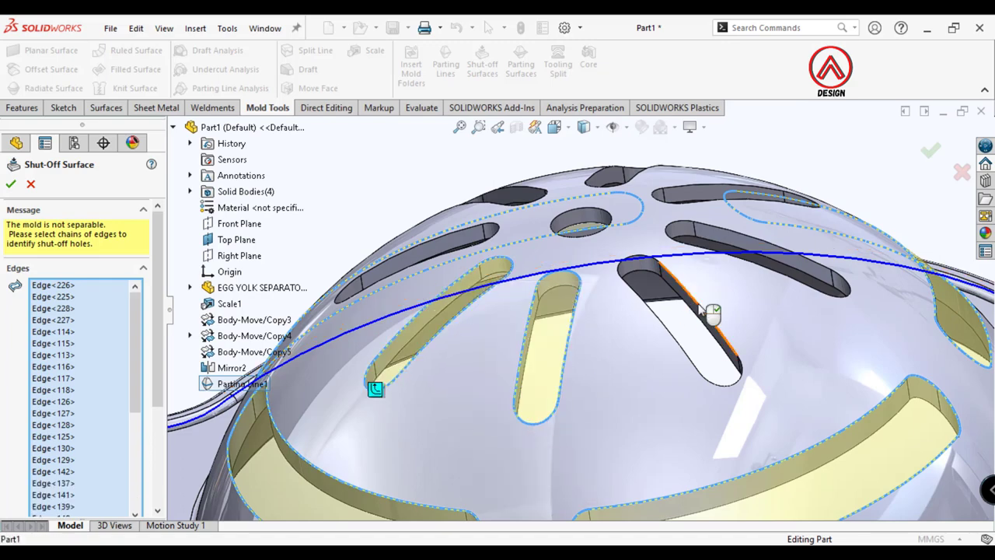
# Add the full edge loops of three more top slots to the shut-off edges
pyautogui.rightClick(719, 353)
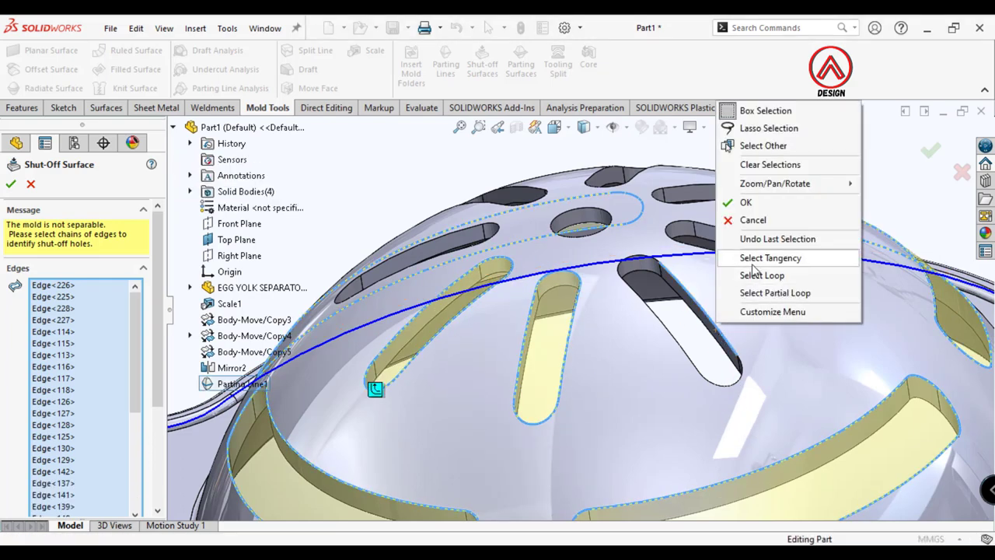
pyautogui.click(766, 257)
pyautogui.scroll(5, 685, 336)
pyautogui.scroll(-5, 661, 342)
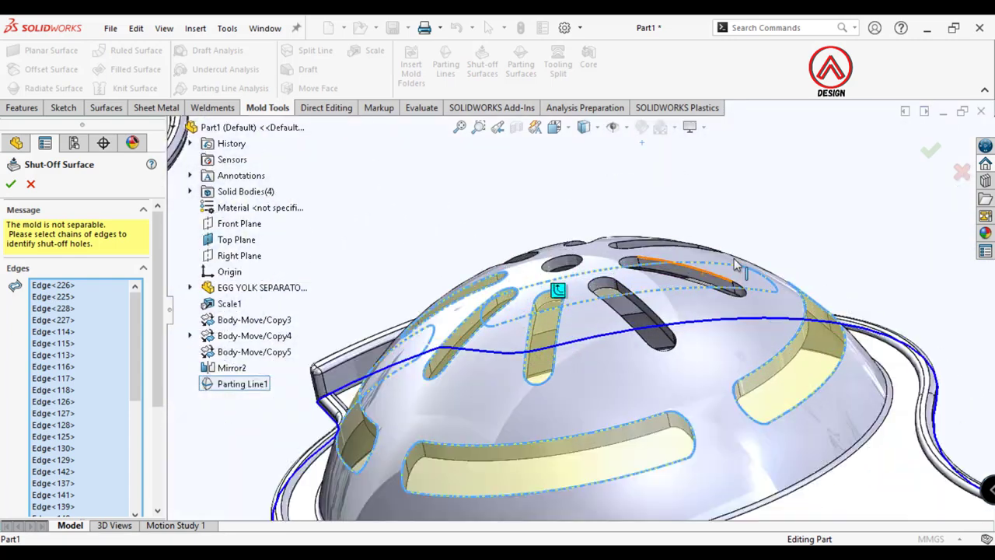
pyautogui.moveTo(661, 342); pyautogui.dragTo(614, 352, button='middle')
pyautogui.rightClick(606, 351)
pyautogui.click(633, 296)
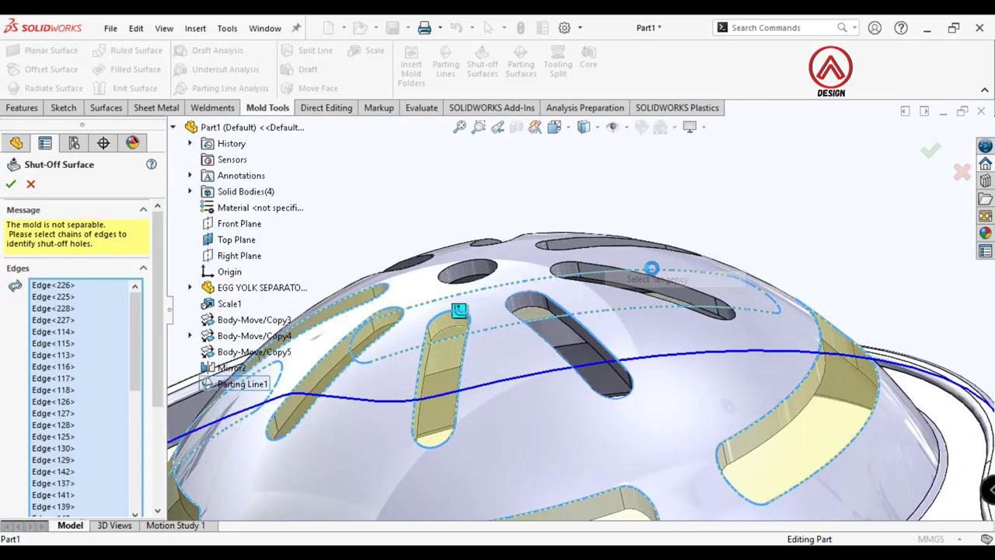
pyautogui.click(658, 292)
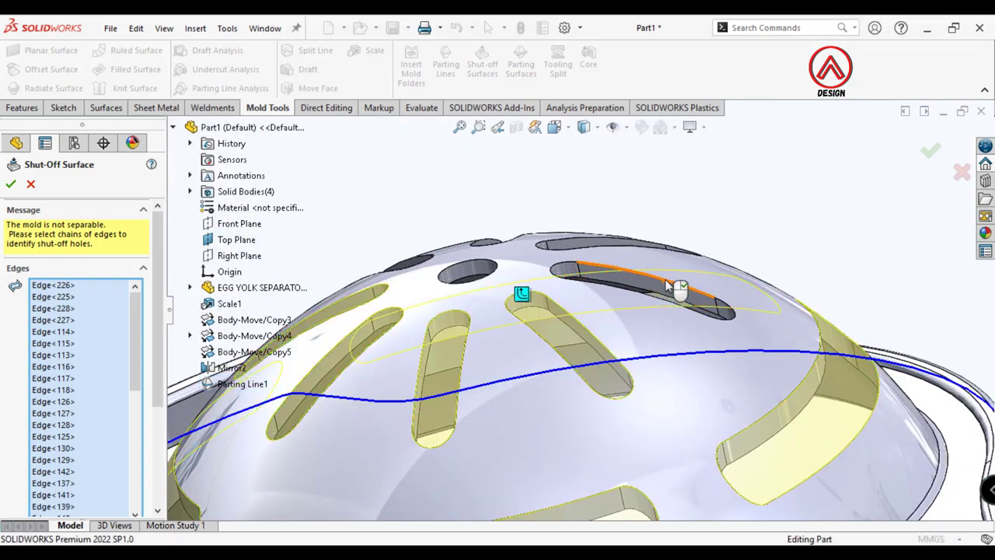
pyautogui.moveTo(682, 304); pyautogui.dragTo(617, 290, button='middle')
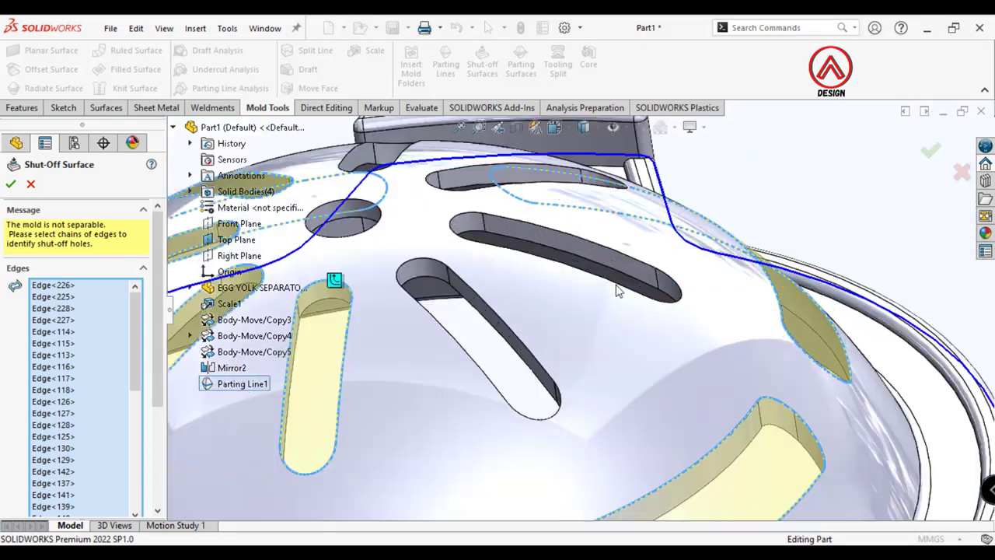
pyautogui.rightClick(498, 320)
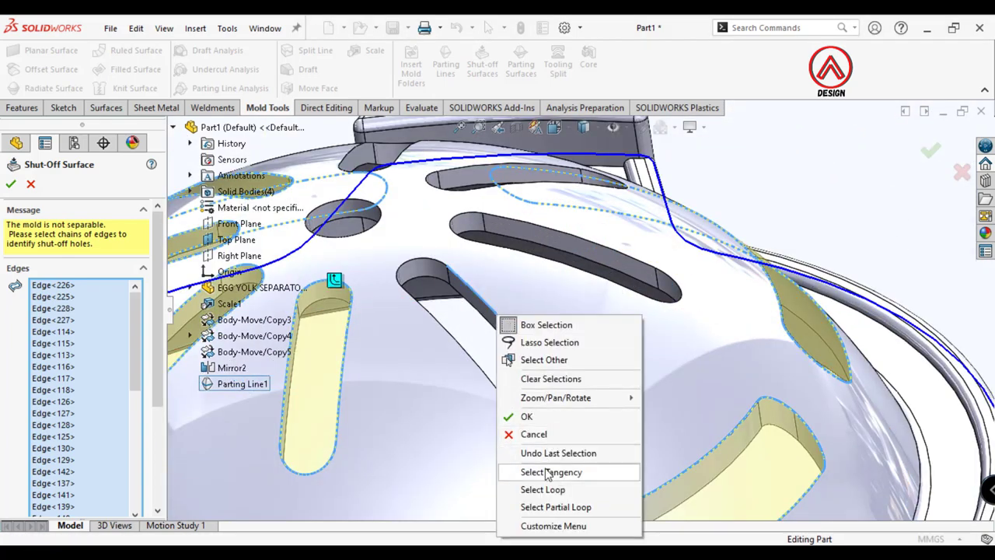
pyautogui.click(548, 472)
# Add the tangent edge chains of the three remaining dome slots
pyautogui.rightClick(598, 250)
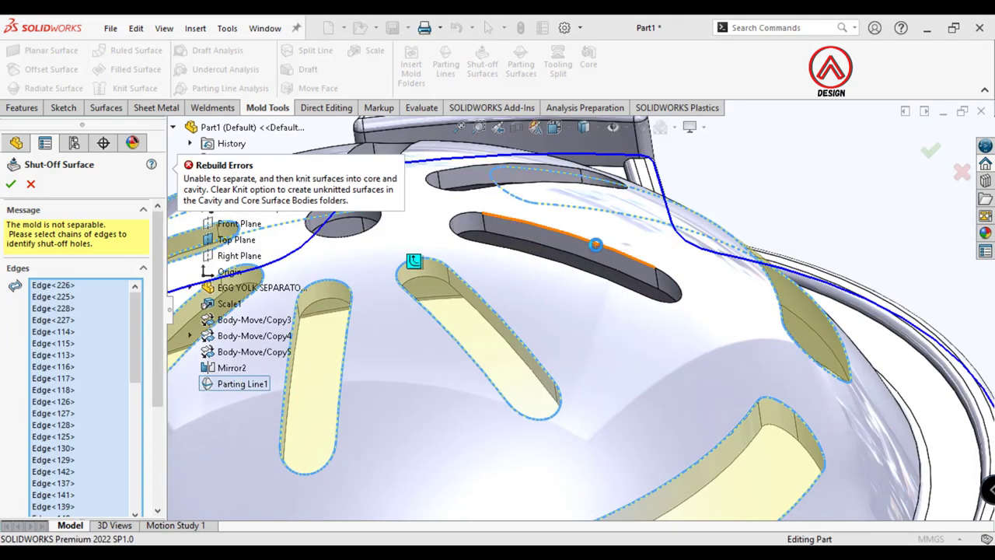
pyautogui.rightClick(594, 244)
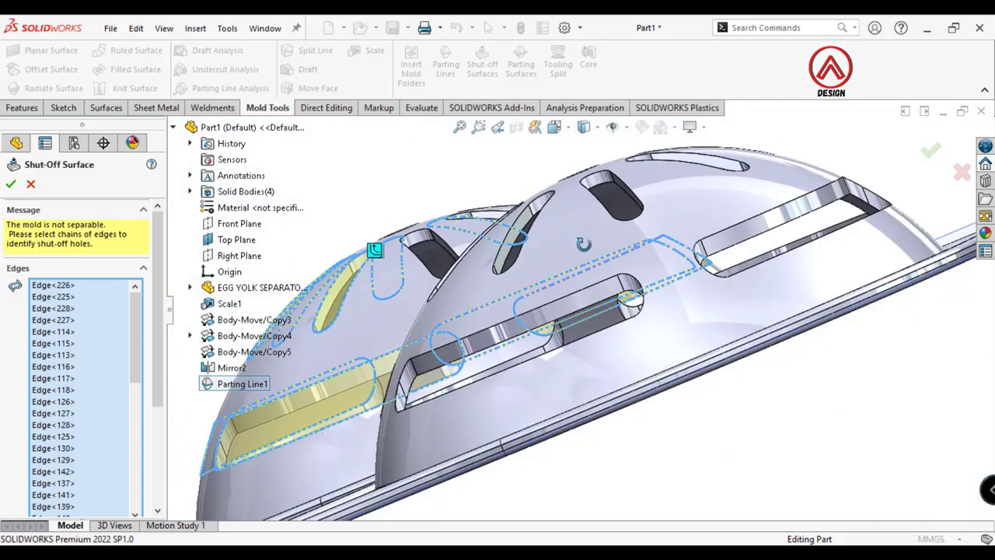
pyautogui.moveTo(594, 244); pyautogui.dragTo(433, 258, button='middle')
pyautogui.rightClick(440, 256)
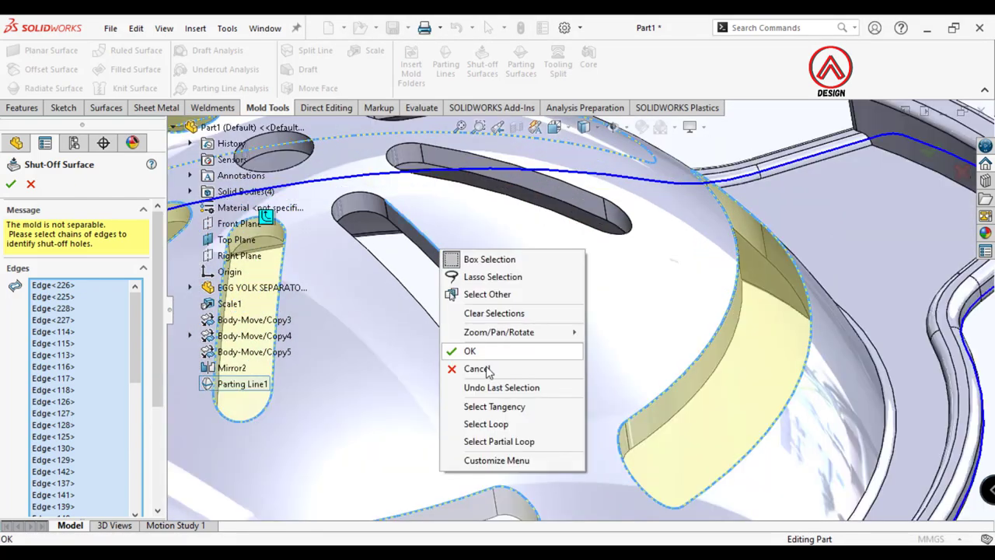
pyautogui.click(488, 405)
pyautogui.scroll(5, 497, 356)
pyautogui.moveTo(498, 356); pyautogui.dragTo(502, 318, button='middle')
pyautogui.scroll(-5, 620, 278)
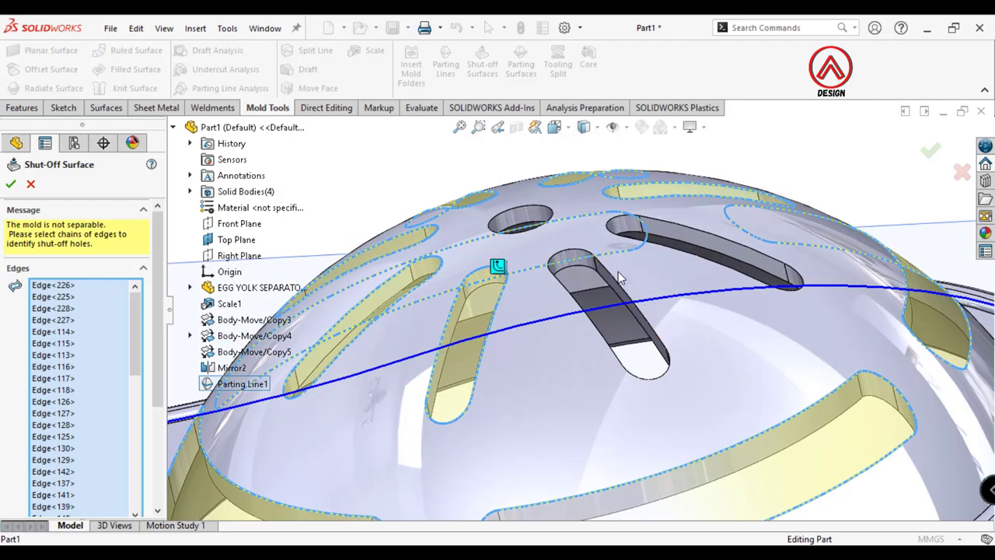
pyautogui.rightClick(619, 290)
pyautogui.click(660, 437)
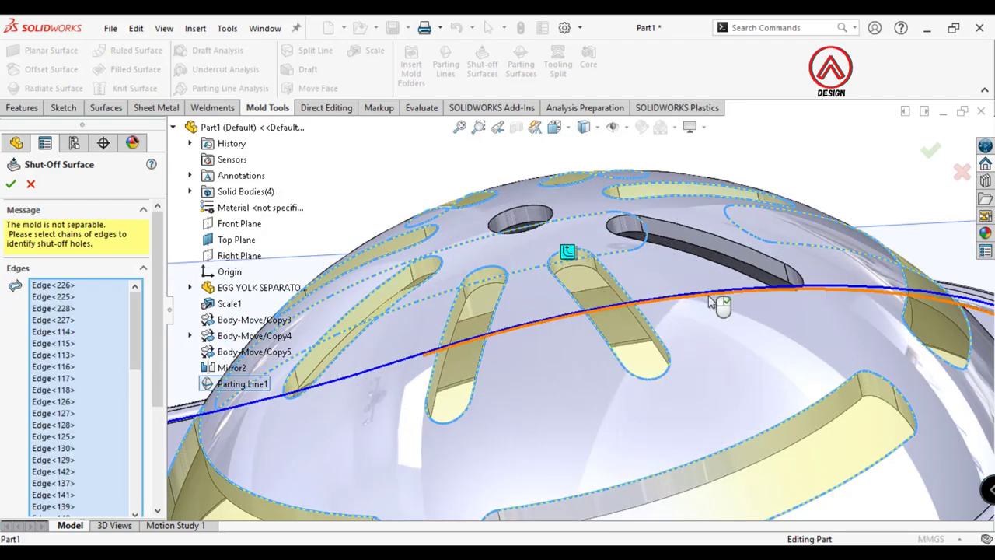
pyautogui.moveTo(732, 237); pyautogui.dragTo(713, 290, button='middle')
pyautogui.scroll(-3, 712, 290)
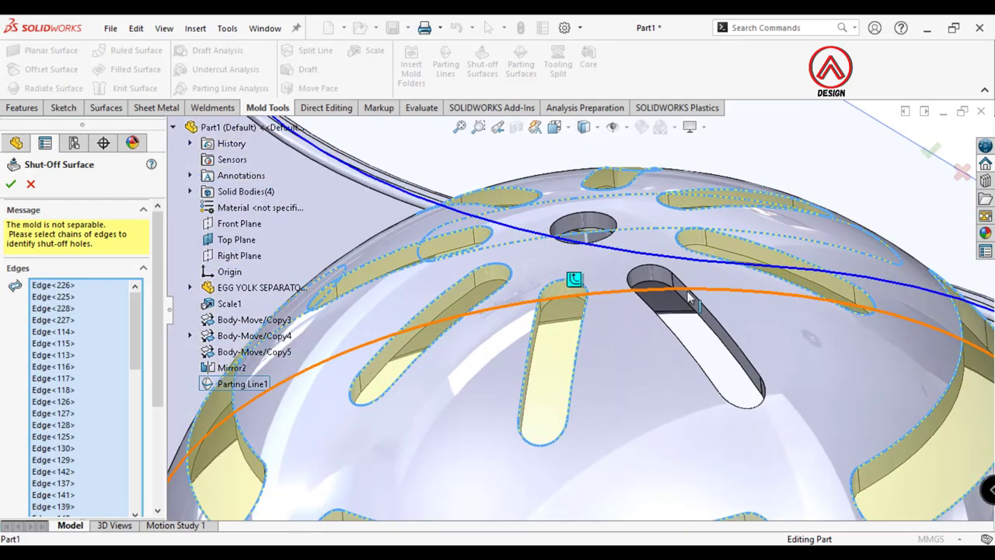
pyautogui.rightClick(690, 300)
pyautogui.click(785, 450)
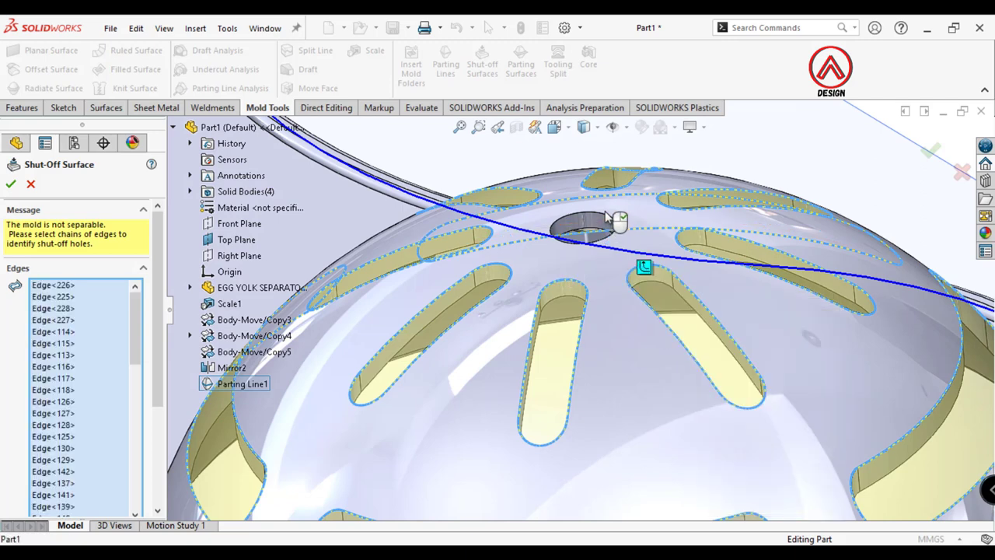
# Replace the round hole's rim edges with its complete edge loop and accept Shut-Off Surface7
pyautogui.click(600, 240)
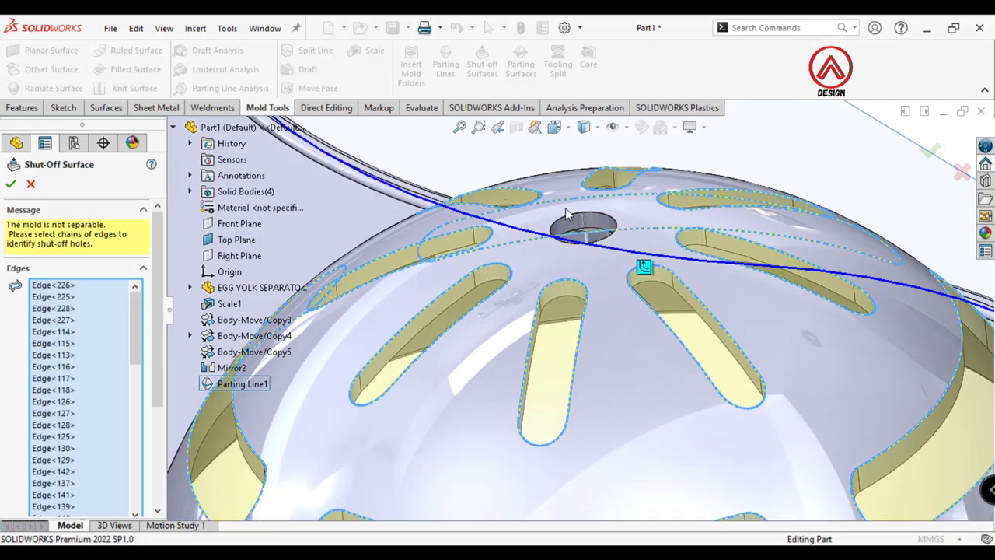
pyautogui.rightClick(591, 221)
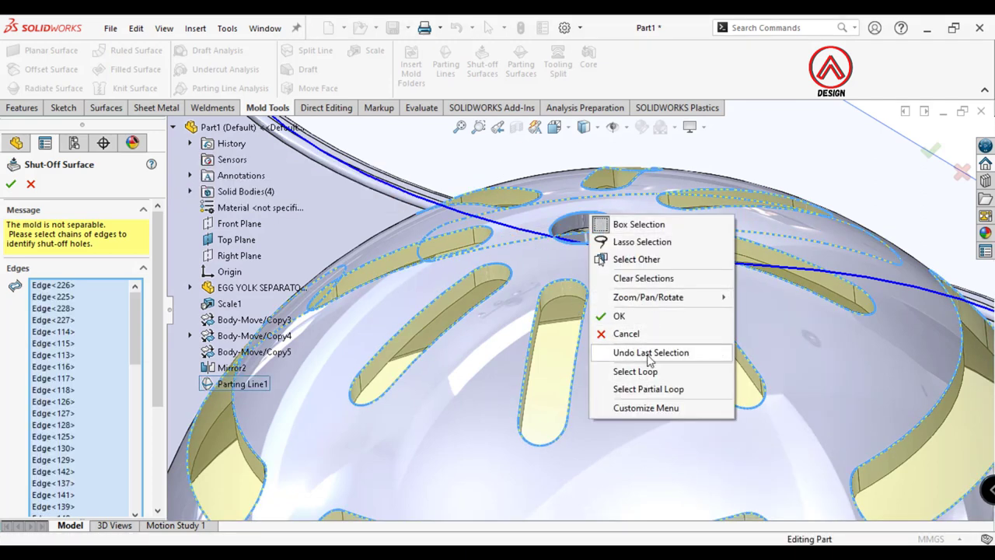
pyautogui.click(855, 180)
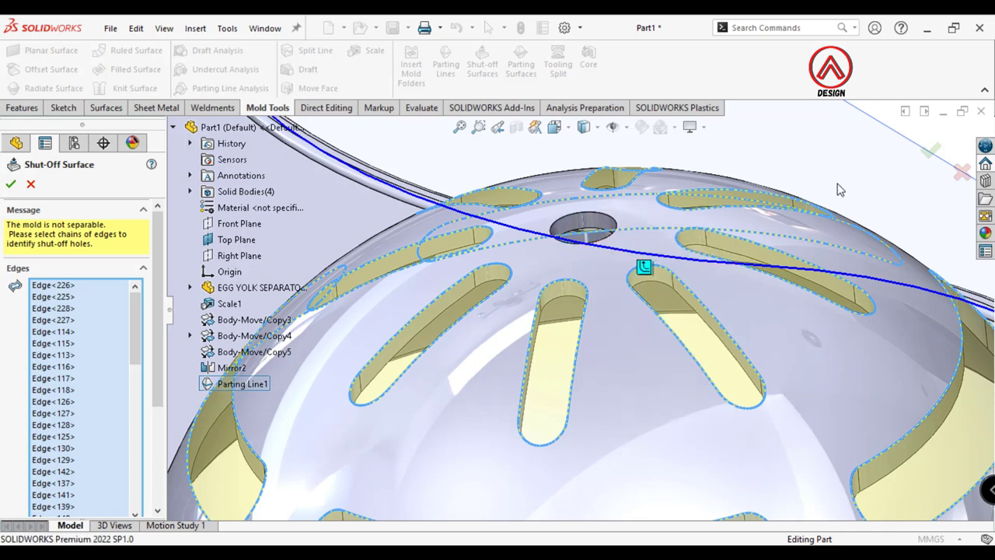
pyautogui.scroll(2, 839, 185)
pyautogui.scroll(-2, 632, 259)
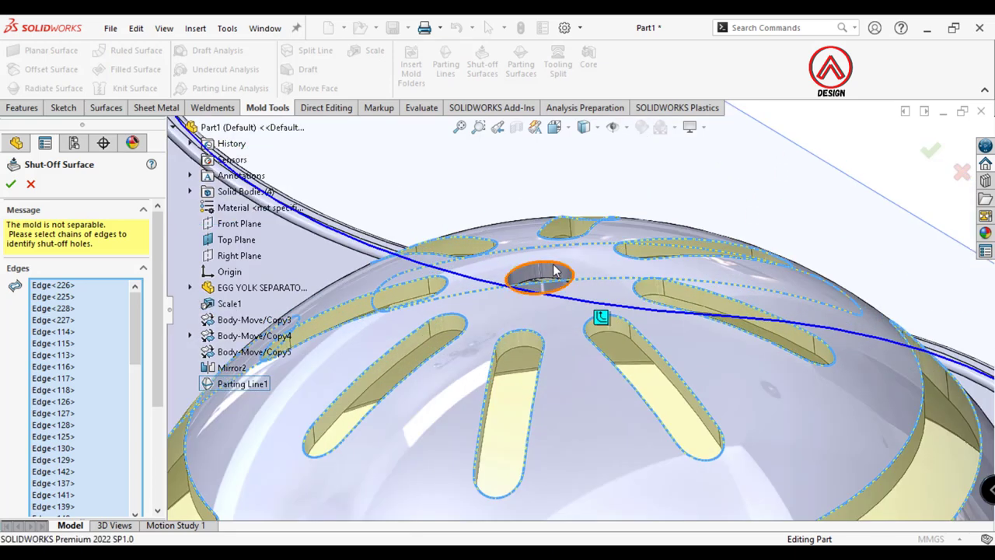
pyautogui.rightClick(553, 264)
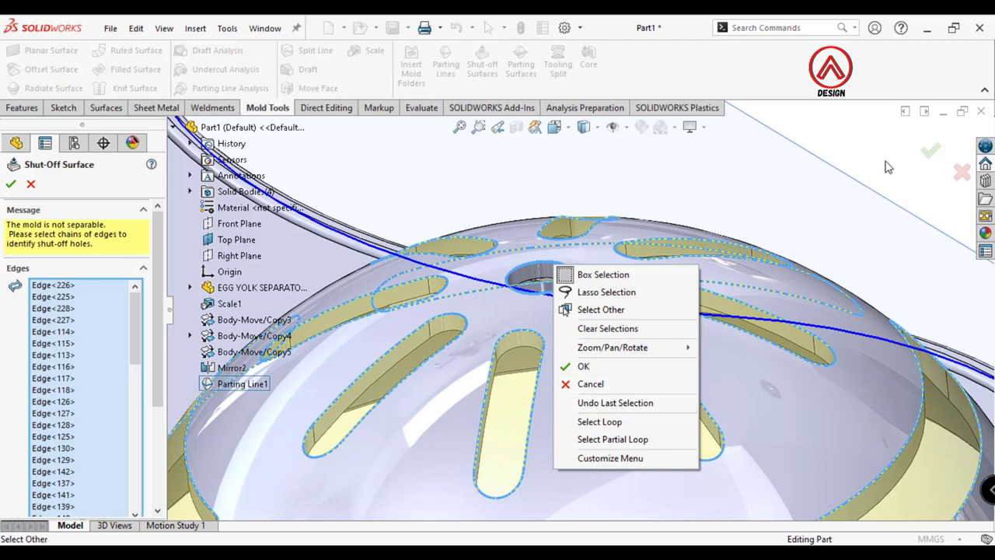
pyautogui.press('Escape')
pyautogui.click(572, 286)
pyautogui.scroll(3, 571, 286)
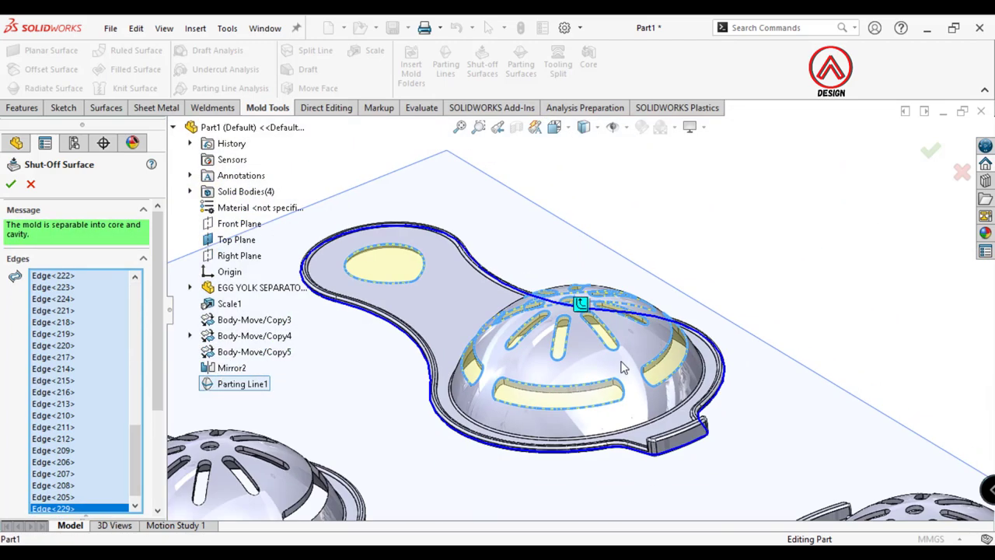
pyautogui.scroll(2, 571, 286)
pyautogui.moveTo(571, 286); pyautogui.dragTo(635, 303, button='middle')
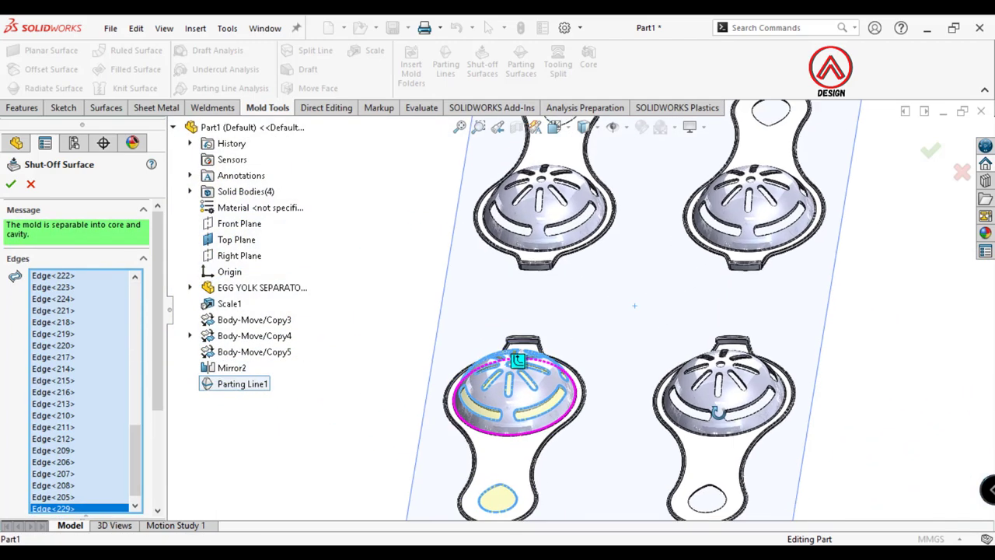
pyautogui.click(11, 186)
pyautogui.scroll(3, 623, 281)
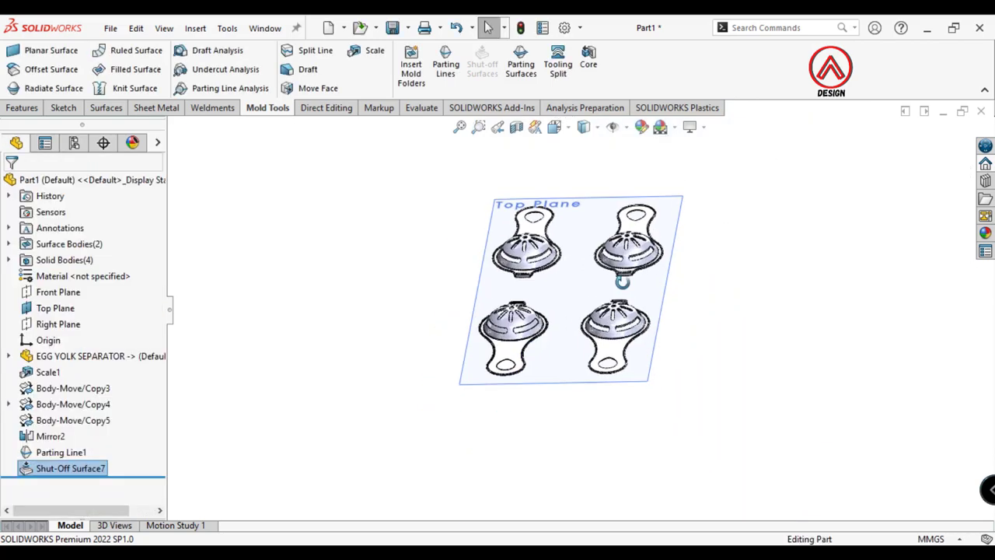
pyautogui.moveTo(623, 281); pyautogui.dragTo(576, 332, button='middle')
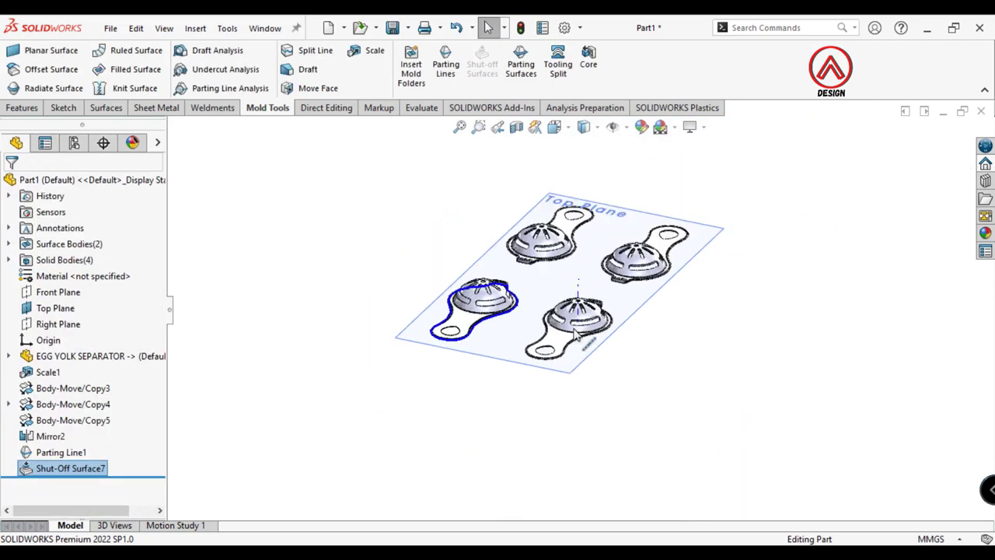
pyautogui.scroll(-3, 521, 280)
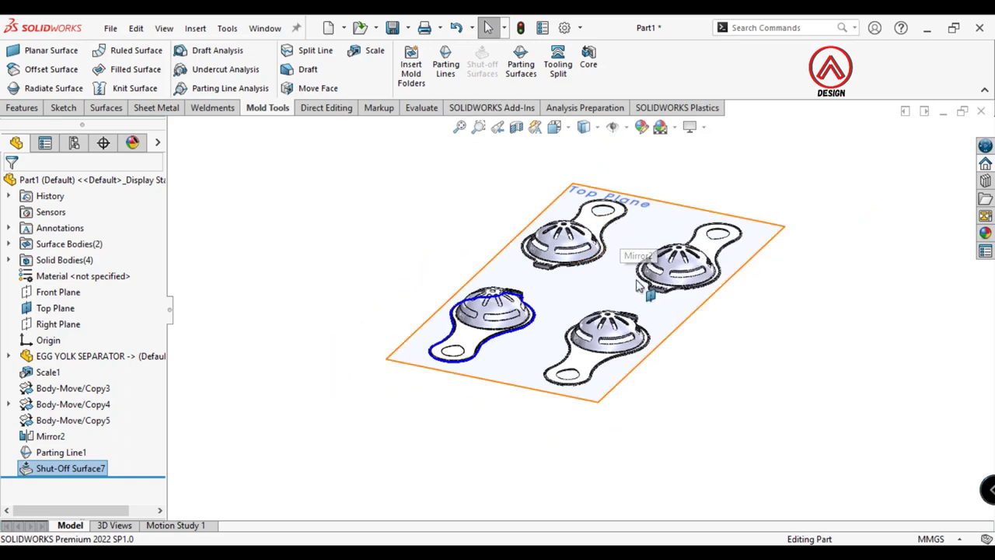
pyautogui.moveTo(578, 256)
pyautogui.mouseDown(button='middle')
pyautogui.moveTo(583, 263)
pyautogui.moveTo(579, 128)
pyautogui.mouseUp(button='middle')
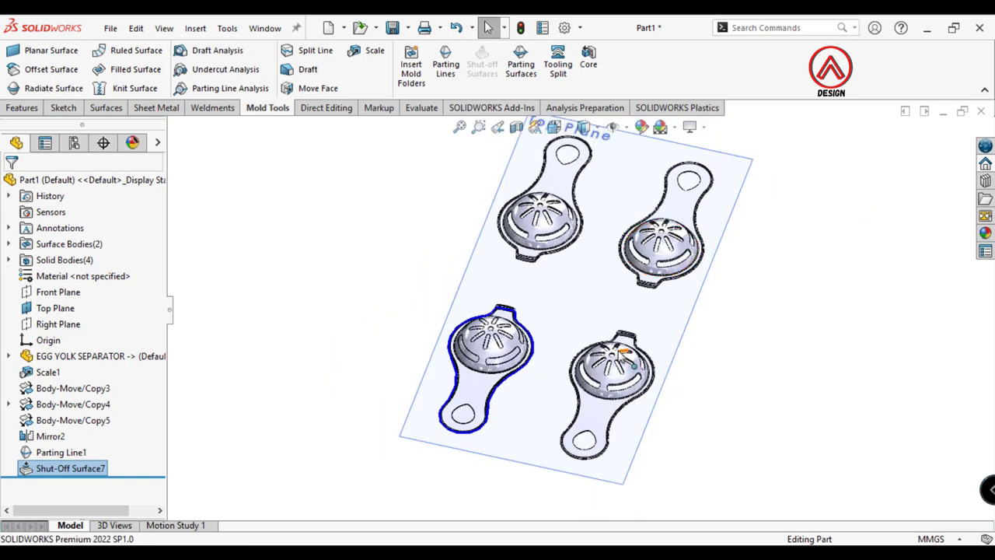
pyautogui.click(703, 269)
pyautogui.click(911, 293)
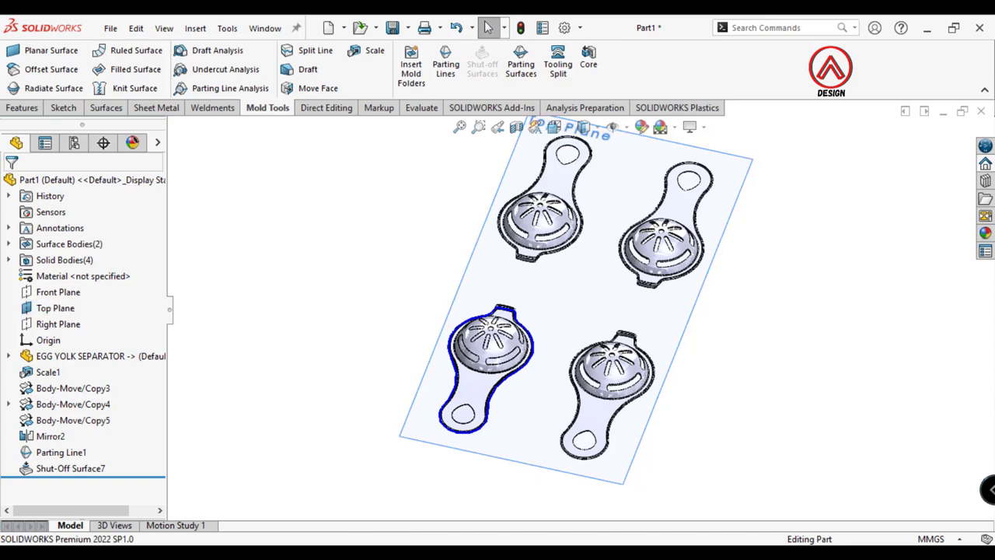
pyautogui.moveTo(509, 272); pyautogui.dragTo(554, 334, button='middle')
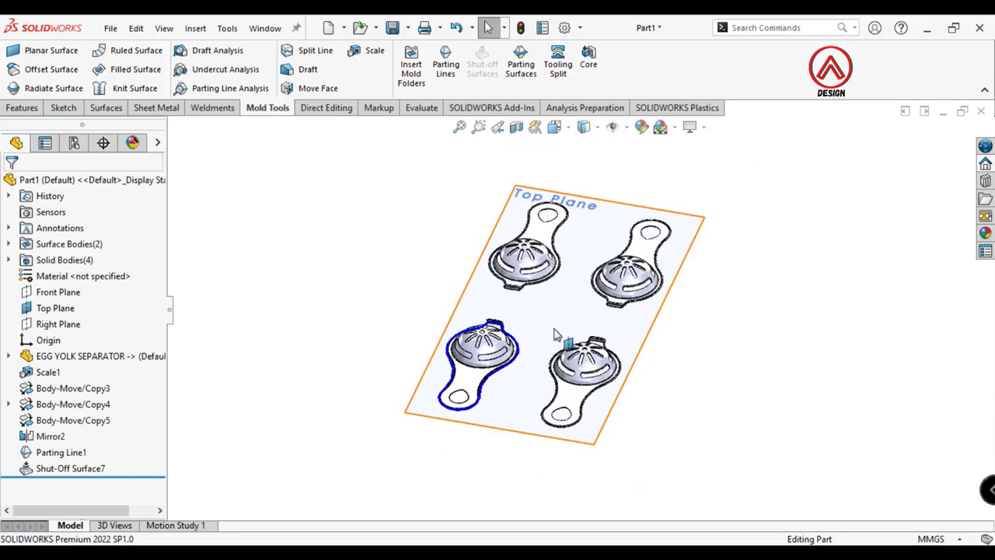
pyautogui.moveTo(518, 378); pyautogui.dragTo(502, 344, button='middle')
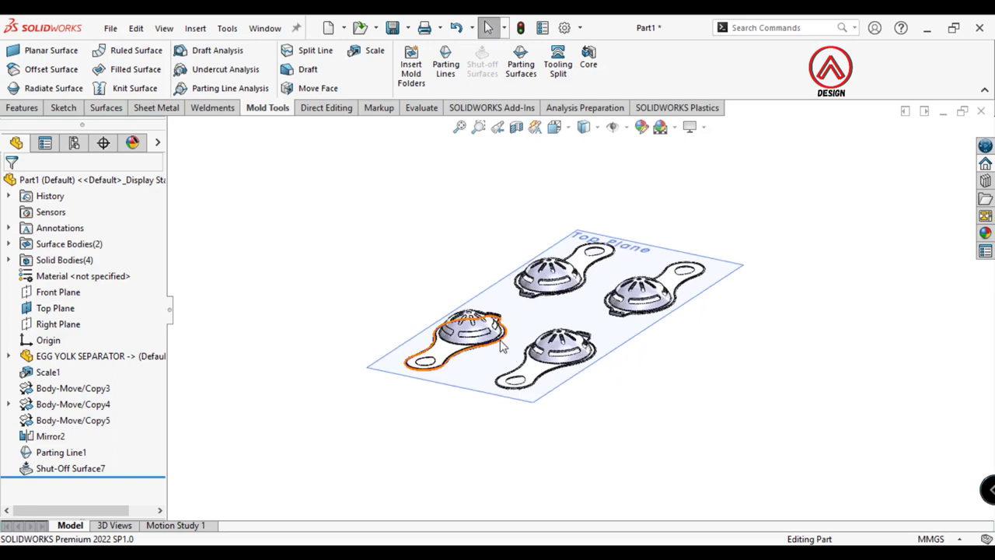
pyautogui.click(21, 108)
# Mirror the cavity and core Shut-Off Surface7 bodies across Front Plane and Right Plane
pyautogui.click(434, 89)
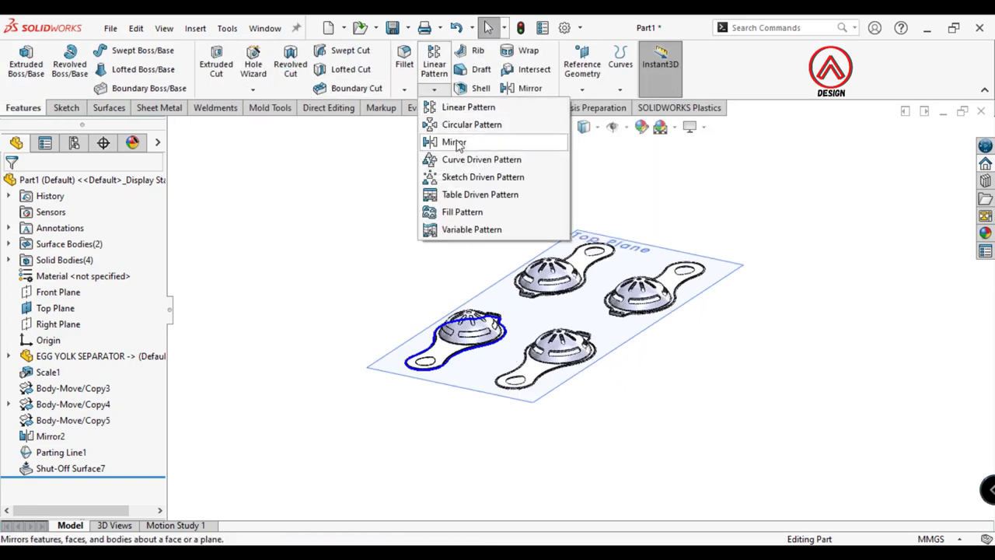
pyautogui.click(457, 142)
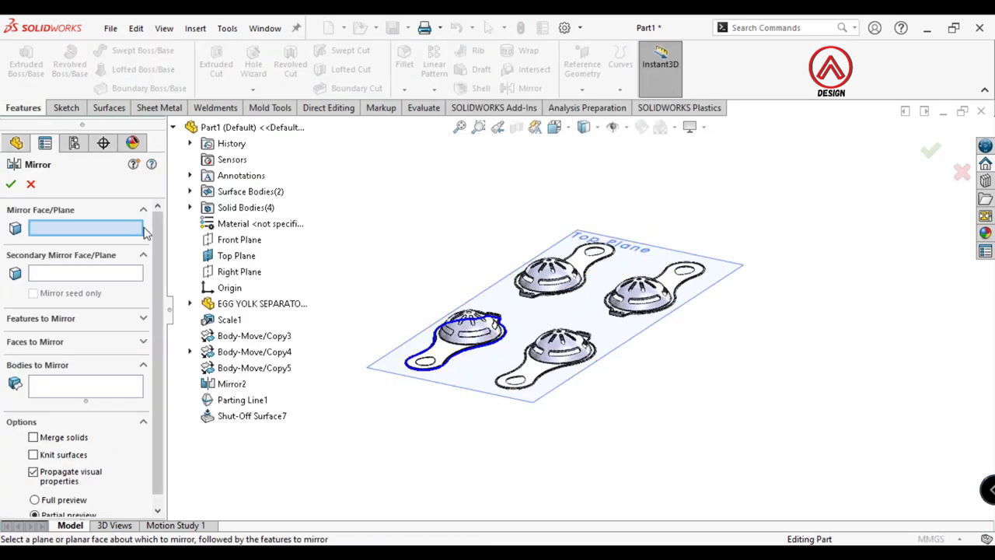
pyautogui.click(223, 241)
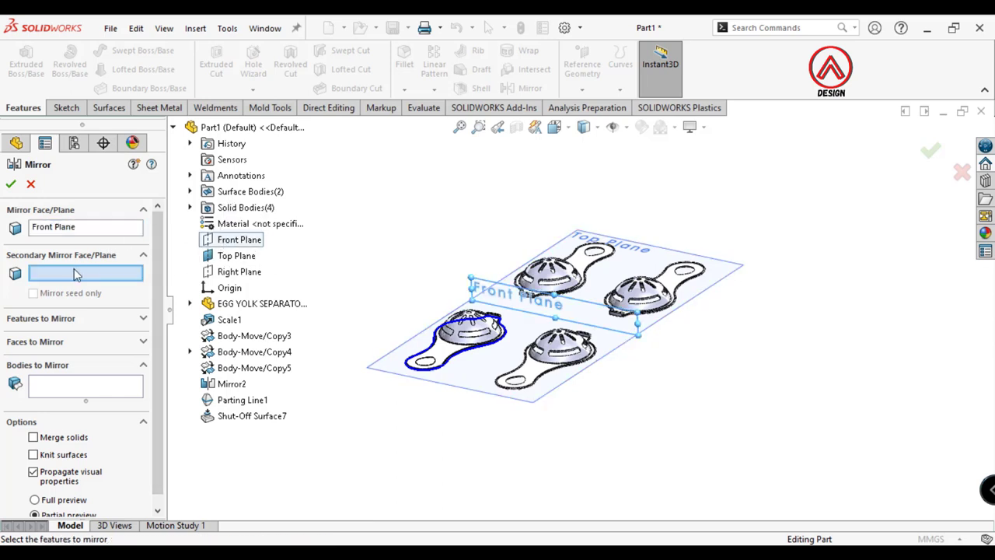
pyautogui.click(240, 271)
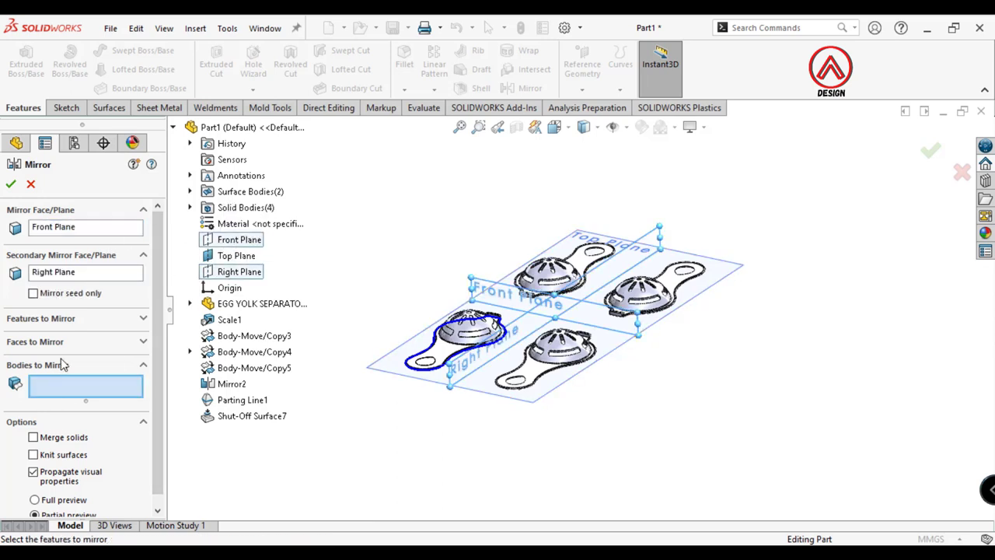
pyautogui.click(189, 192)
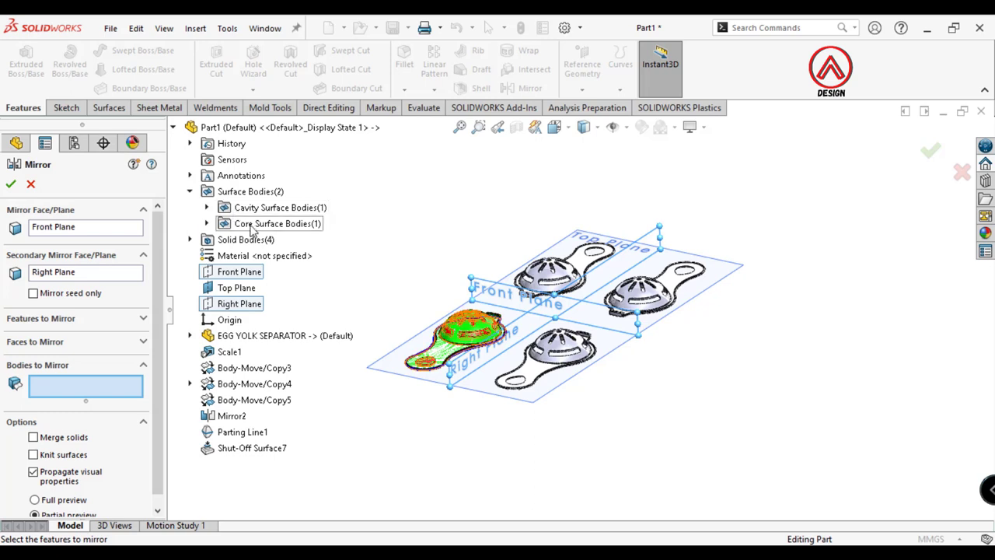
pyautogui.click(206, 207)
pyautogui.click(256, 223)
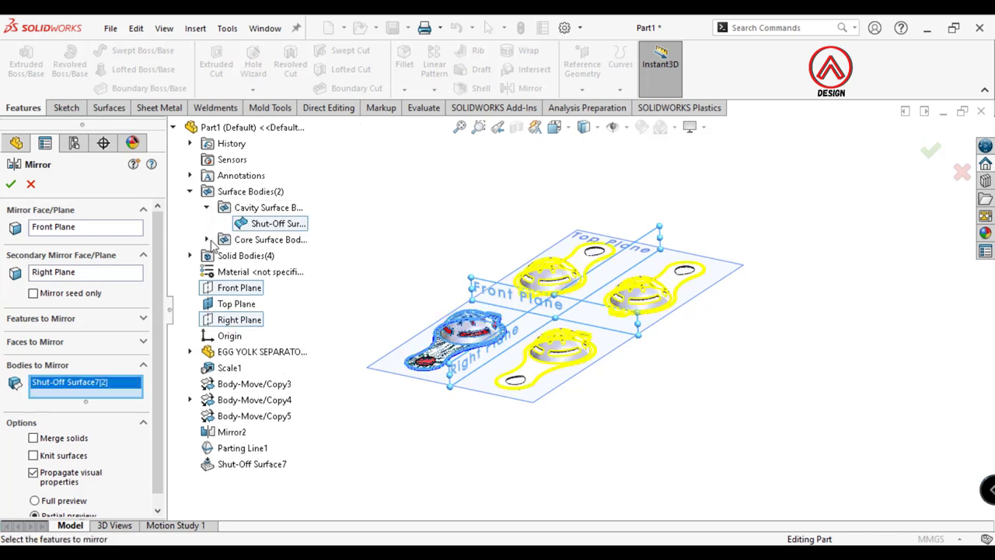
pyautogui.click(206, 240)
pyautogui.click(251, 259)
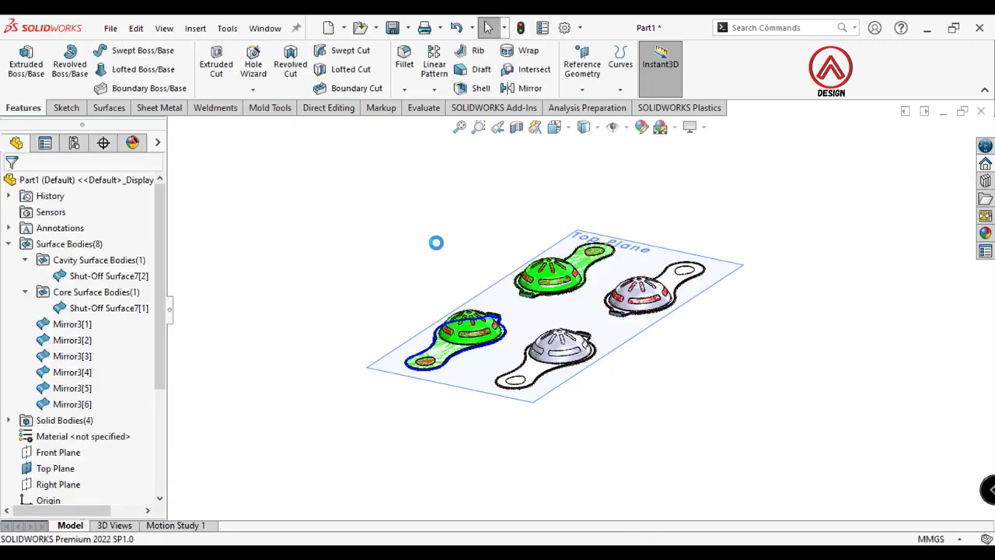
# In Top view, sketch a corner rectangle on the Top Plane enclosing all four parts
pyautogui.click(553, 129)
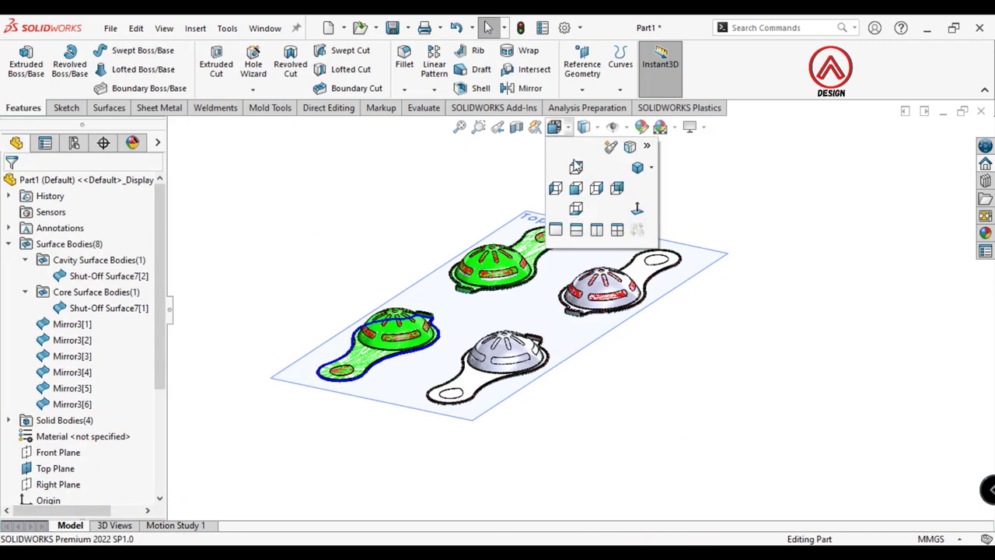
pyautogui.click(578, 167)
pyautogui.click(587, 303)
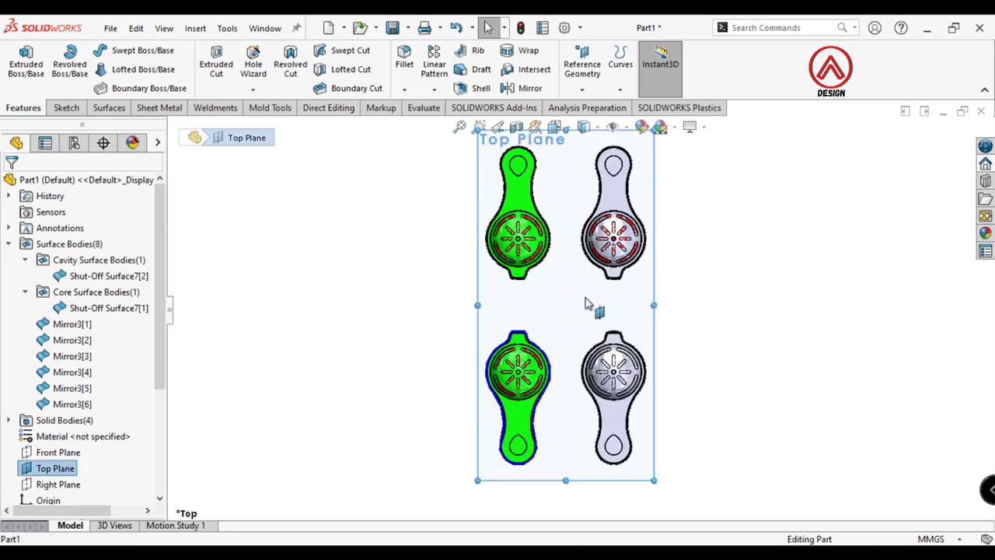
pyautogui.click(66, 109)
pyautogui.click(20, 64)
pyautogui.click(96, 68)
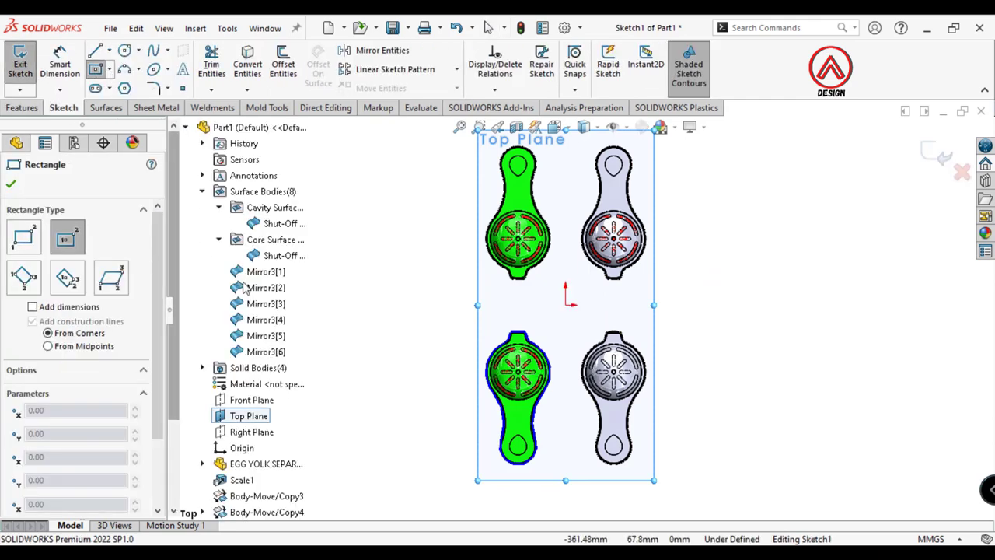
pyautogui.scroll(3, 568, 308)
pyautogui.click(447, 435)
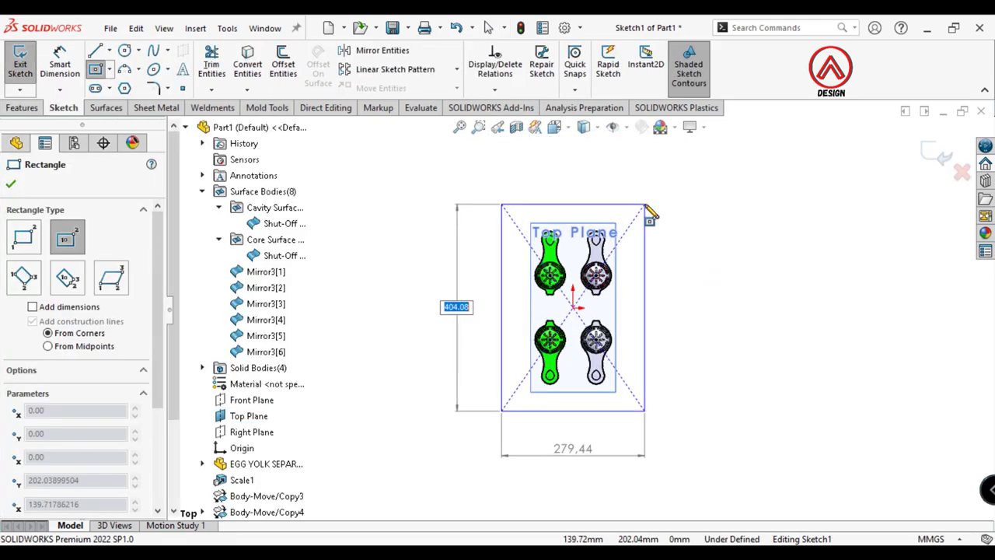
pyautogui.click(657, 207)
# Dimension the rectangle to 300 mm wide and 400 mm high
pyautogui.click(60, 67)
pyautogui.click(546, 210)
pyautogui.click(543, 177)
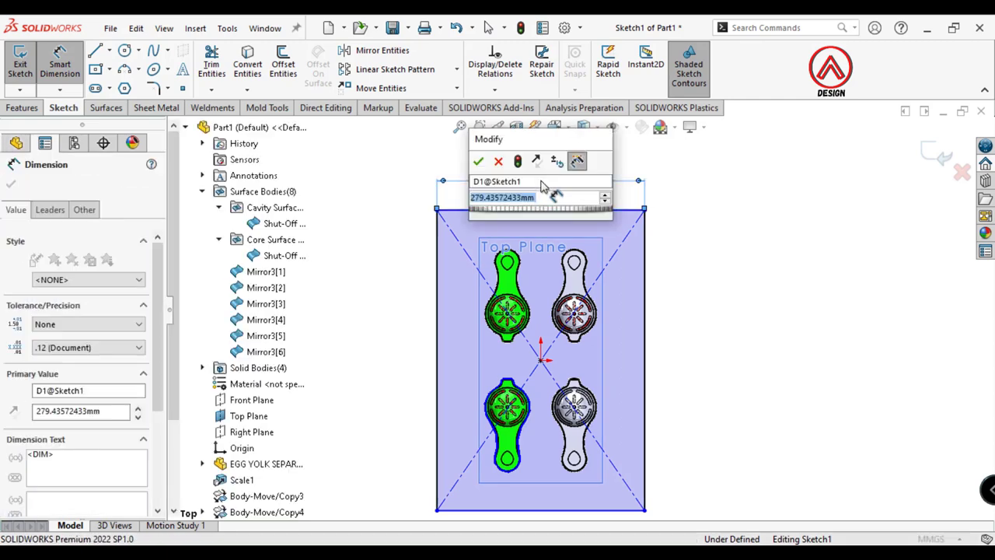
pyautogui.write('300')
pyautogui.press('Return')
pyautogui.click(658, 311)
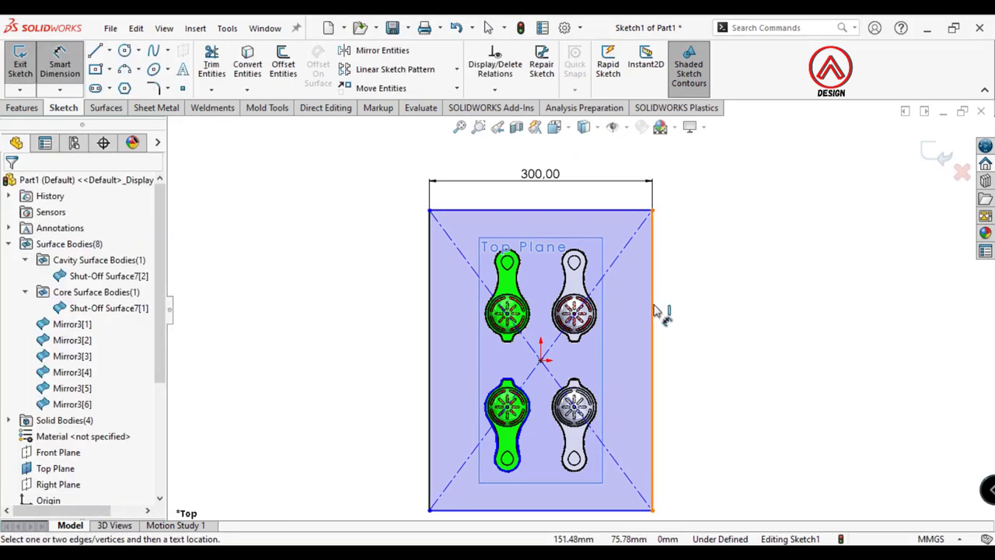
pyautogui.click(678, 314)
pyautogui.press('Return')
pyautogui.write('400')
pyautogui.press('Return')
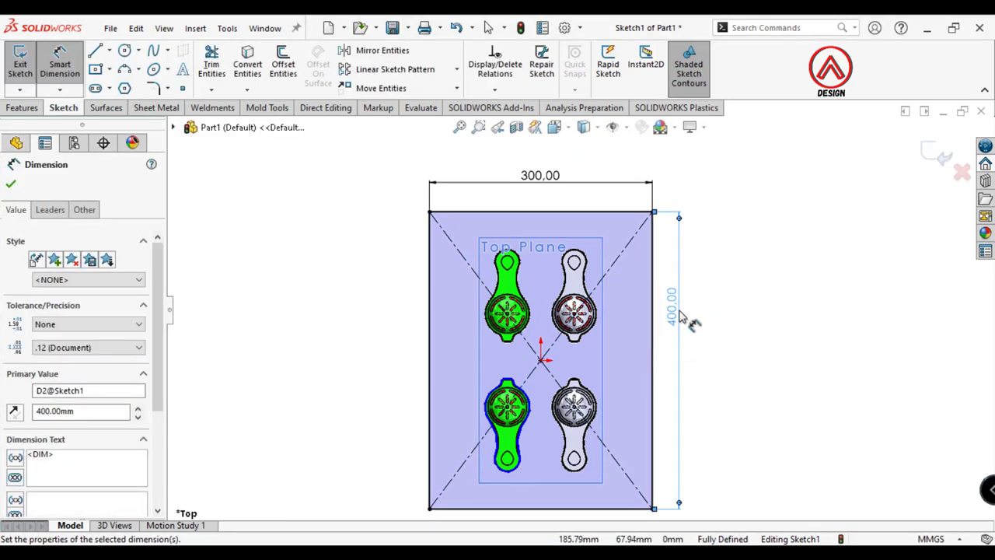
pyautogui.scroll(2, 684, 342)
pyautogui.scroll(-1, 679, 373)
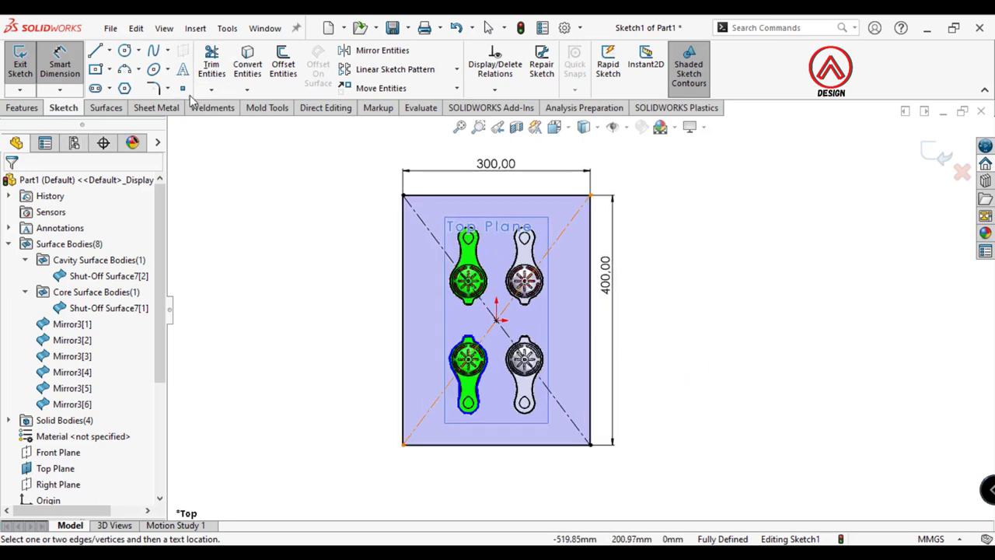
# Create a planar surface from the 300 × 400 rectangle sketch
pyautogui.click(109, 108)
pyautogui.click(351, 50)
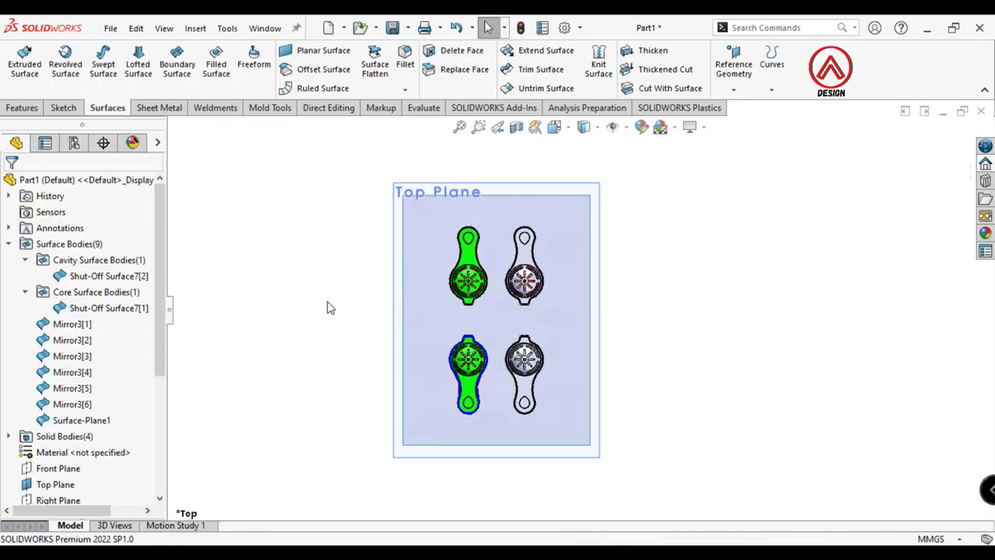
pyautogui.moveTo(328, 306)
pyautogui.mouseDown(button='middle')
pyautogui.moveTo(502, 354)
pyautogui.moveTo(566, 281)
pyautogui.mouseUp(button='middle')
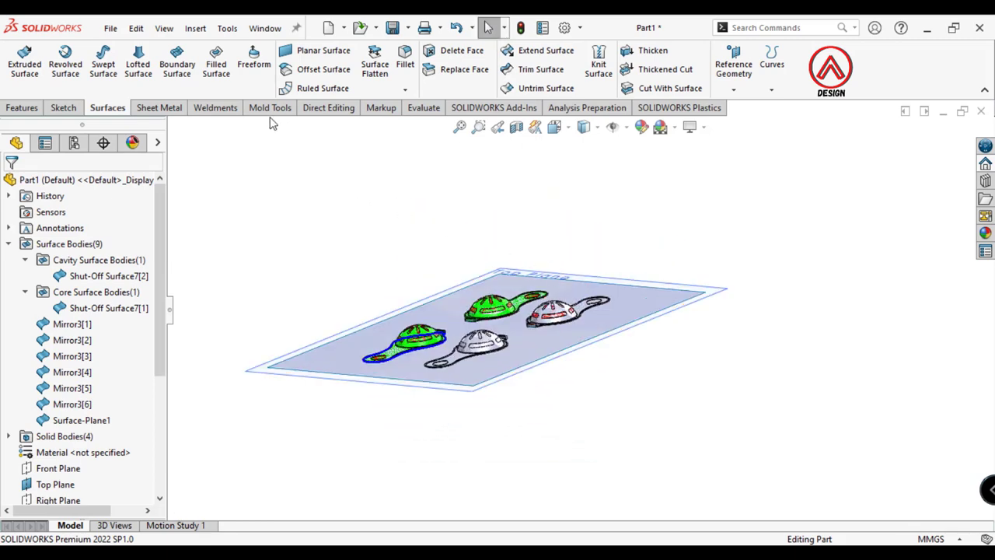
pyautogui.click(537, 70)
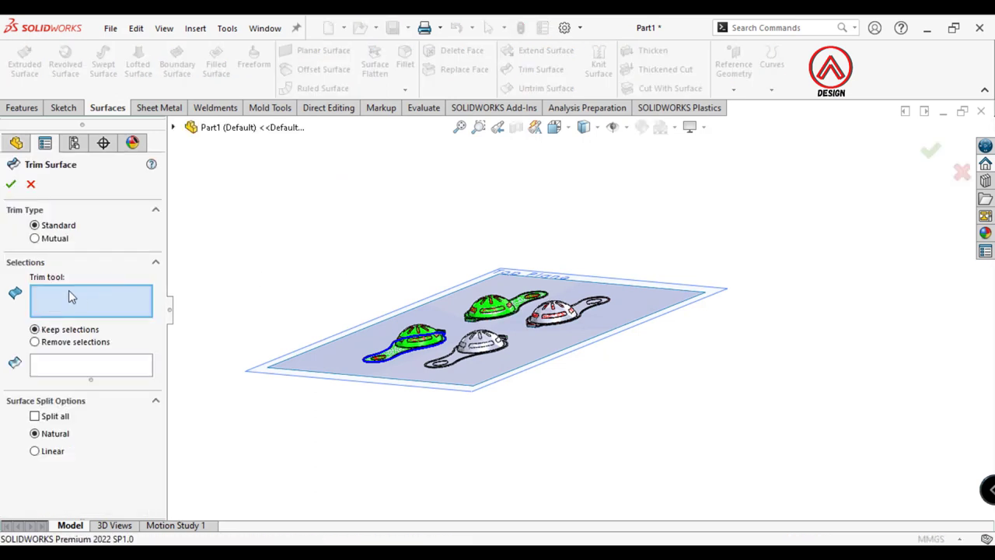
# Set the trim to Mutual and add Surface-Plane1 to the trim surfaces
pyautogui.click(35, 239)
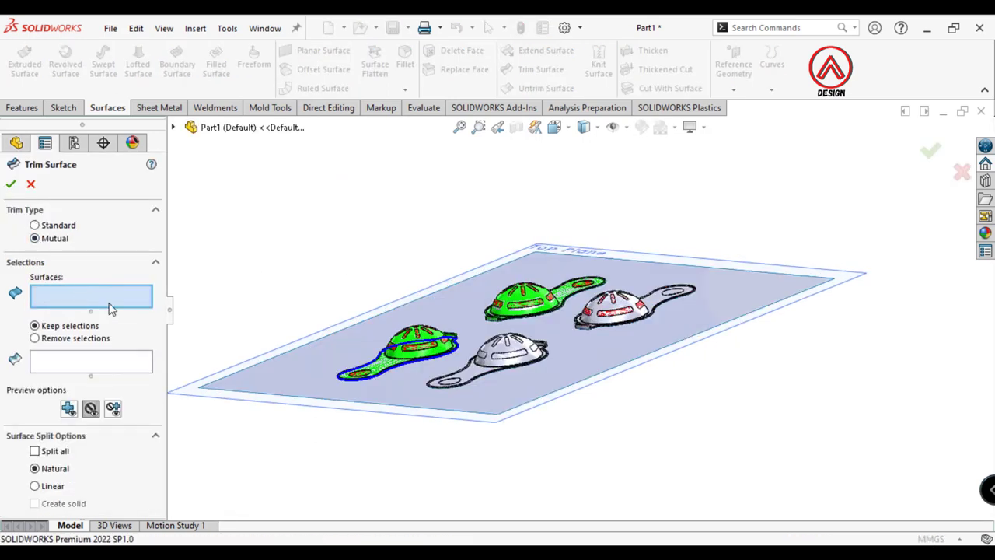
pyautogui.click(299, 369)
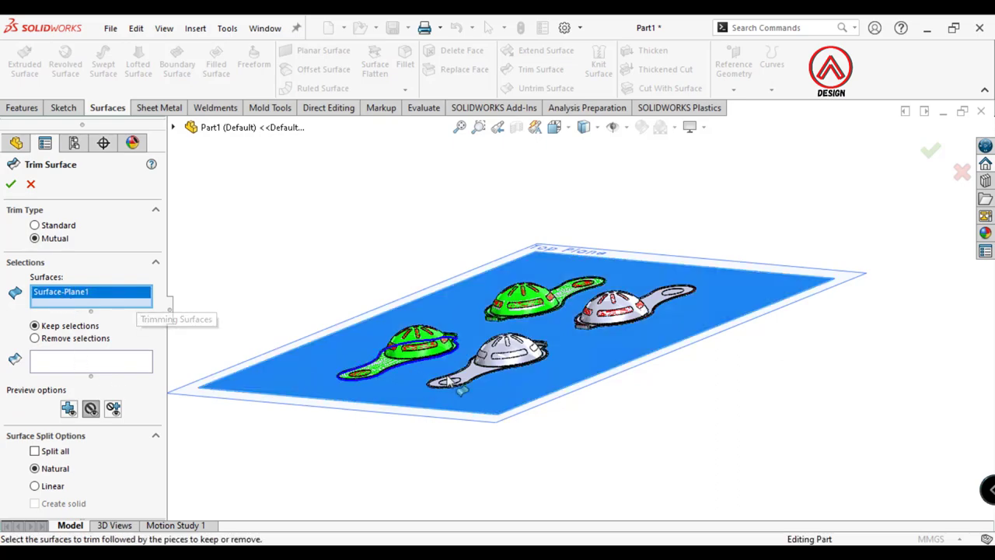
pyautogui.scroll(-5, 450, 380)
pyautogui.scroll(-5, 426, 326)
pyautogui.scroll(5, 309, 374)
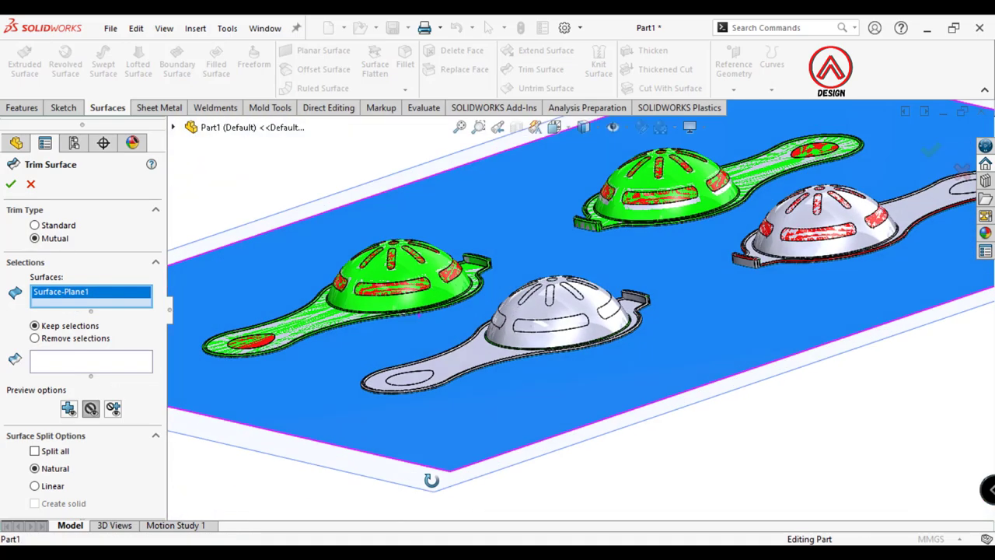
pyautogui.moveTo(295, 379); pyautogui.dragTo(329, 360, button='middle')
pyautogui.scroll(-5, 390, 420)
# Add the shut-off surface and three mirrored parting surfaces, and keep the plate region
pyautogui.click(390, 420)
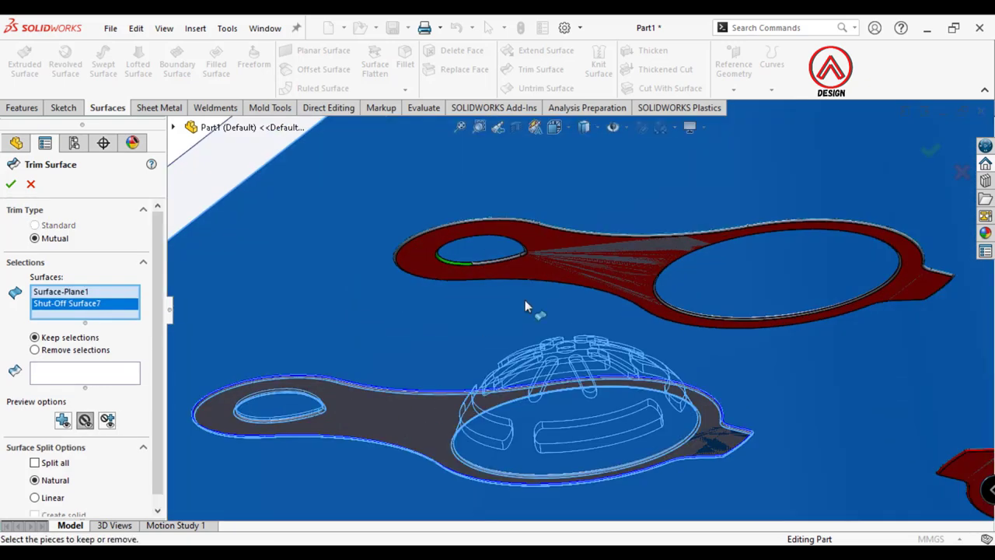
pyautogui.click(527, 295)
pyautogui.scroll(5, 533, 289)
pyautogui.scroll(-1, 793, 379)
pyautogui.click(793, 378)
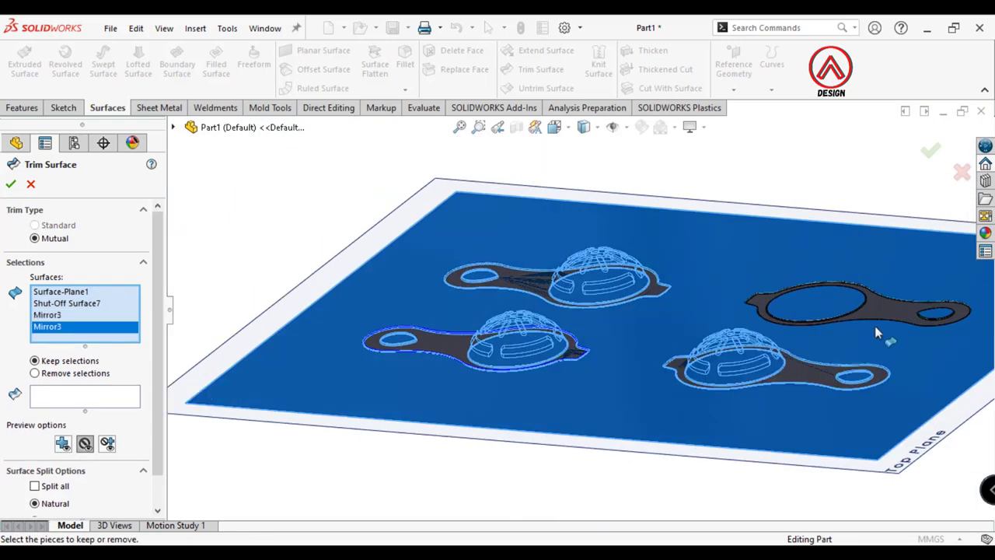
pyautogui.click(880, 309)
pyautogui.scroll(3, 880, 310)
pyautogui.moveTo(777, 326); pyautogui.dragTo(38, 385, button='middle')
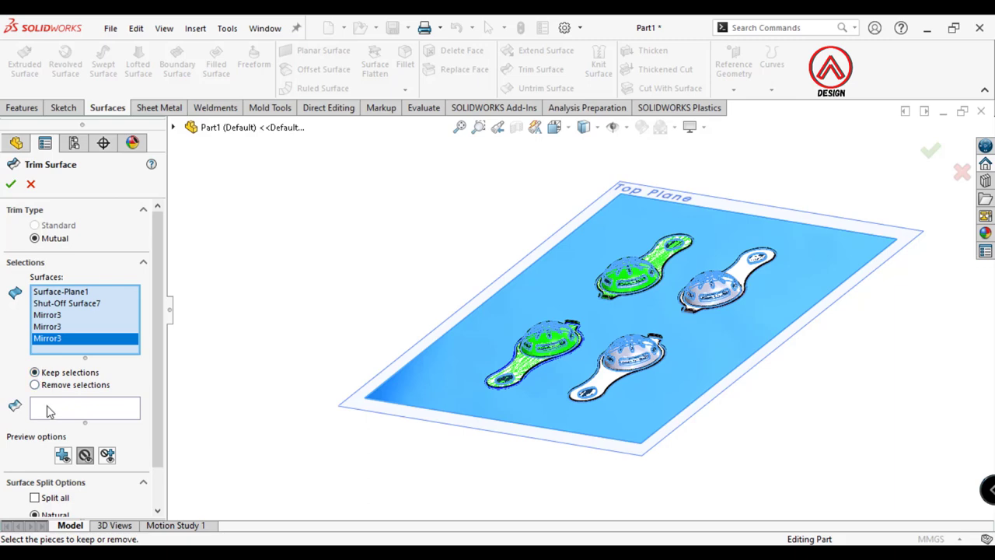
pyautogui.click(78, 408)
pyautogui.click(447, 387)
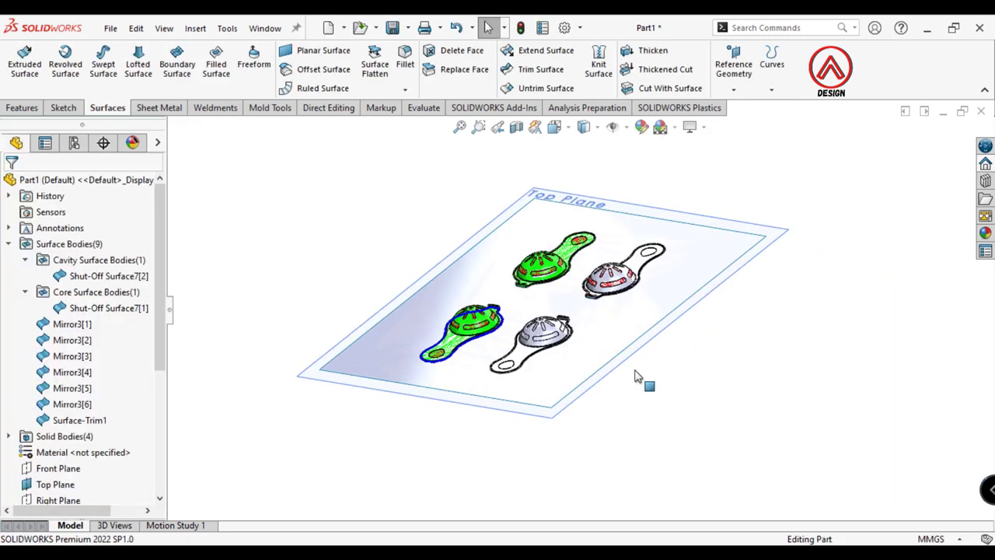
# Inspect the trimmed plate, return to the Top view and hide Parting Line1
pyautogui.moveTo(638, 378); pyautogui.dragTo(567, 246, button='middle')
pyautogui.scroll(-3, 484, 178)
pyautogui.moveTo(483, 177)
pyautogui.mouseDown(button='middle')
pyautogui.moveTo(489, 310)
pyautogui.moveTo(533, 411)
pyautogui.mouseUp(button='middle')
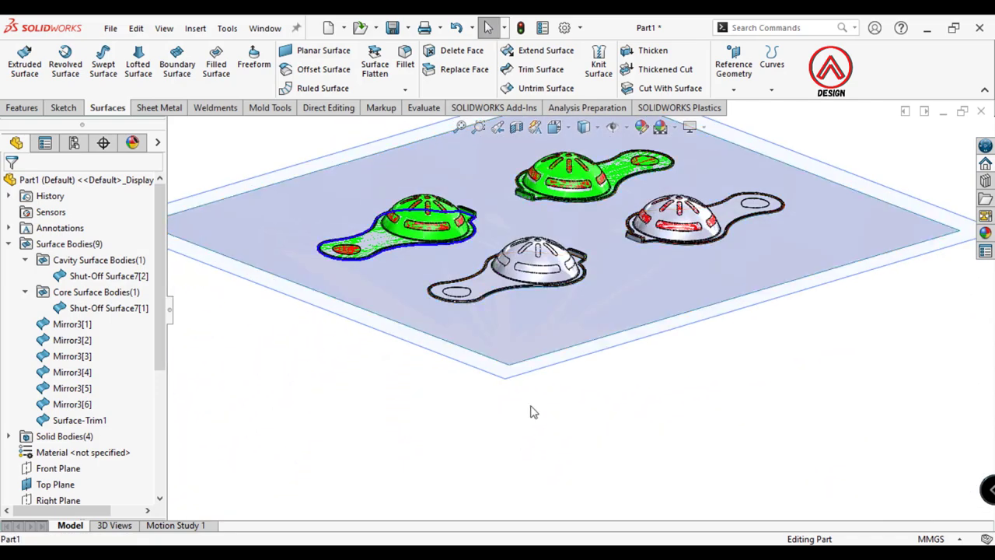
pyautogui.scroll(2, 545, 373)
pyautogui.scroll(2, 626, 251)
pyautogui.click(554, 126)
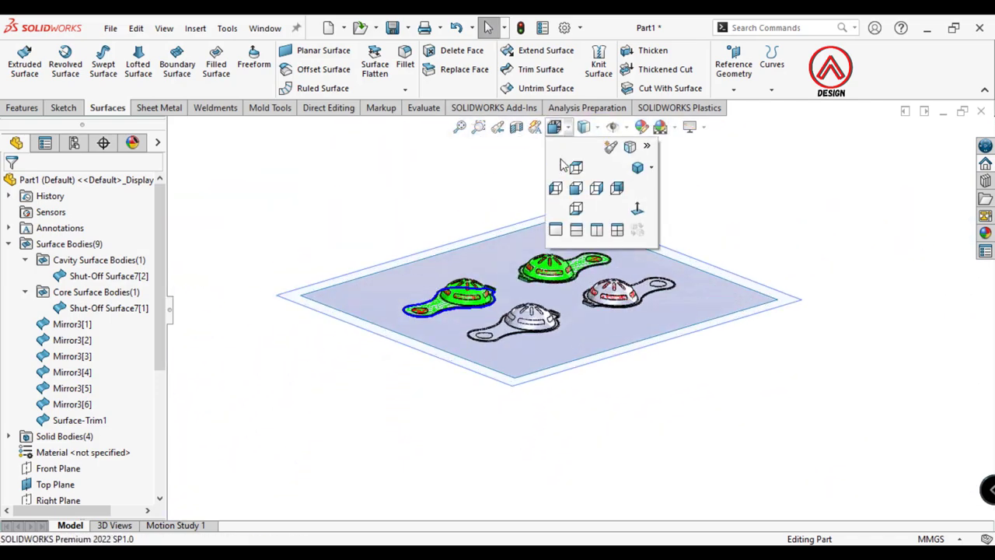
pyautogui.click(573, 166)
pyautogui.scroll(-2, 738, 287)
pyautogui.scroll(-4, 136, 342)
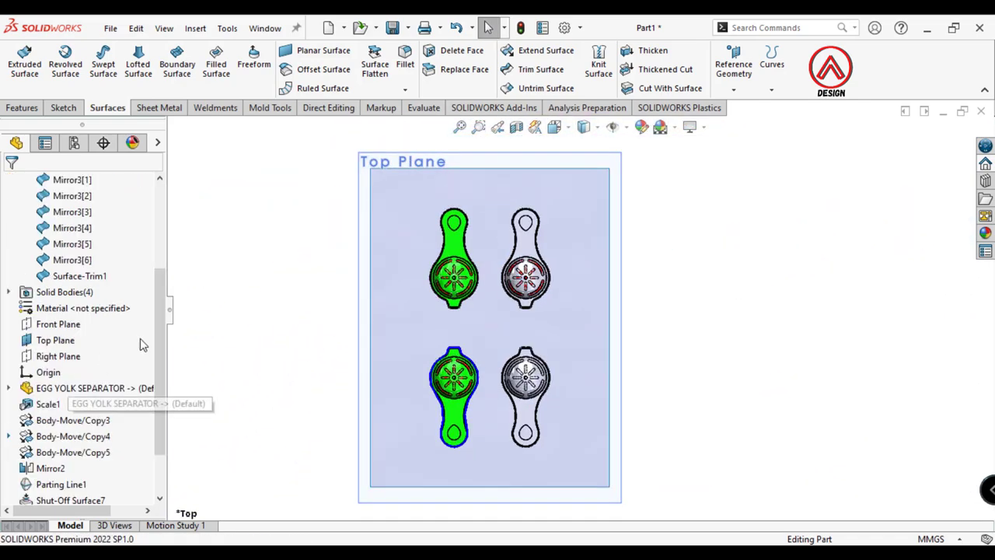
pyautogui.scroll(-1, 78, 404)
pyautogui.click(54, 420)
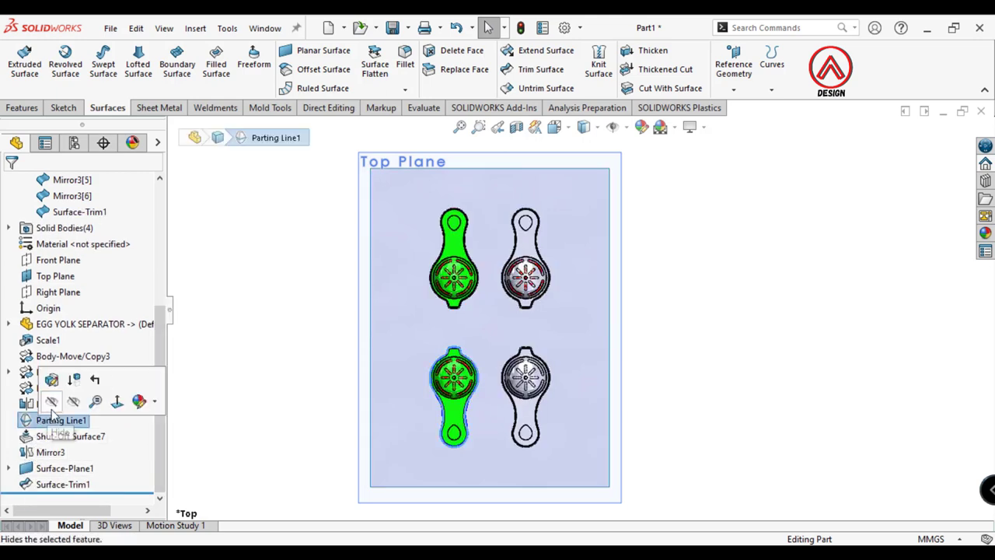
pyautogui.click(51, 401)
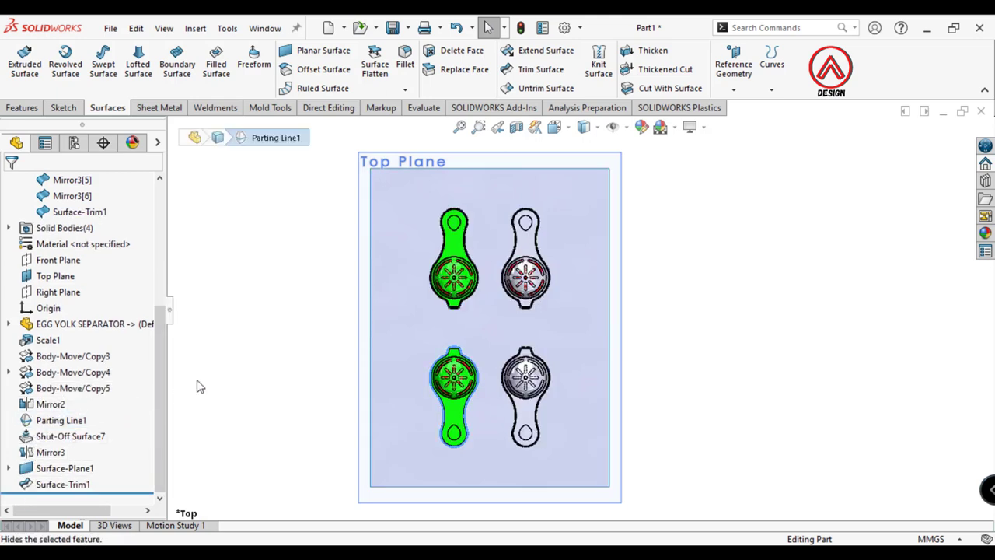
# Start a new sketch on the Top Plane using the Center Rectangle tool
pyautogui.click(579, 173)
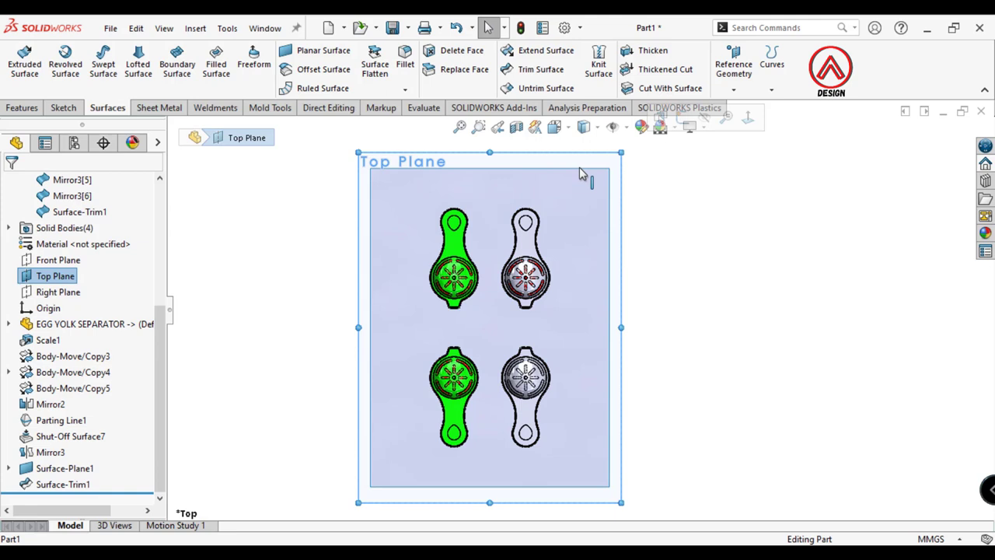
pyautogui.click(63, 107)
pyautogui.click(20, 64)
pyautogui.click(94, 68)
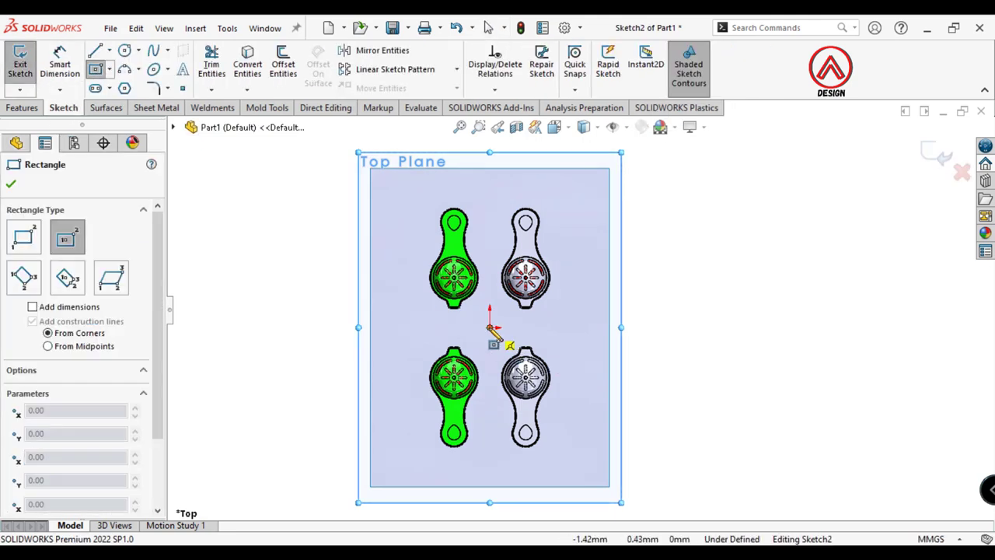
# Draw a center rectangle around the four cavities and dimension it 220 wide by 360 tall
pyautogui.click(490, 327)
pyautogui.click(585, 185)
pyautogui.click(60, 64)
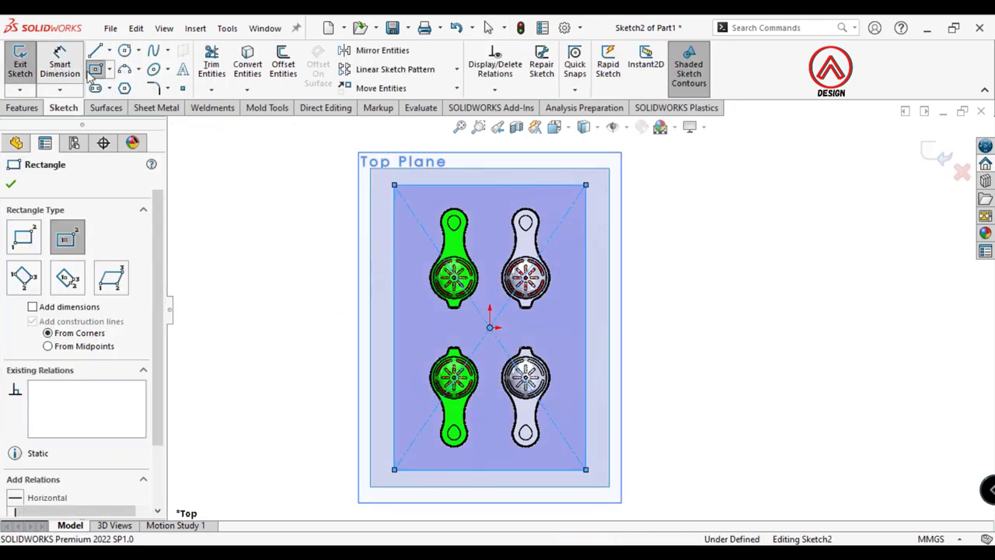
pyautogui.click(506, 186)
pyautogui.click(513, 190)
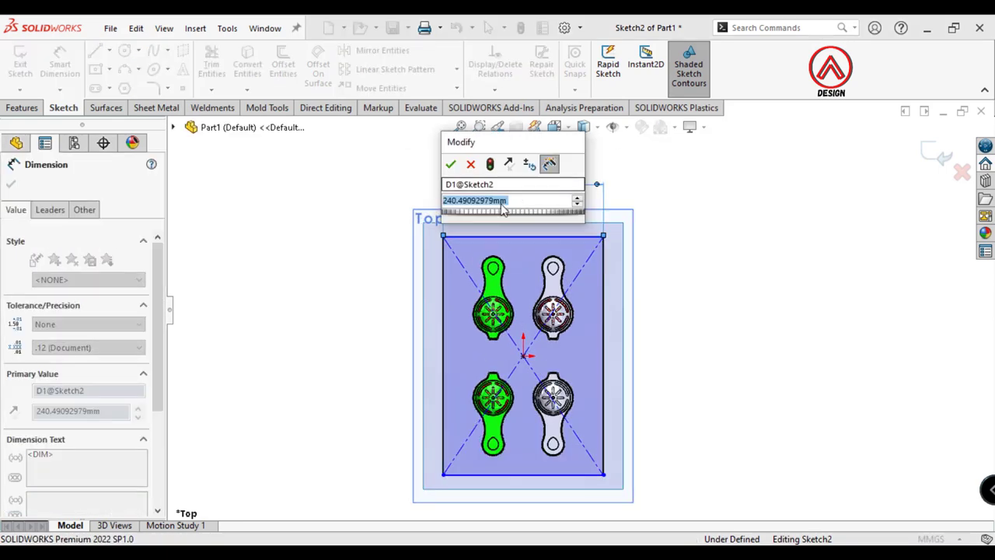
pyautogui.write('220')
pyautogui.press('Return')
pyautogui.click(596, 355)
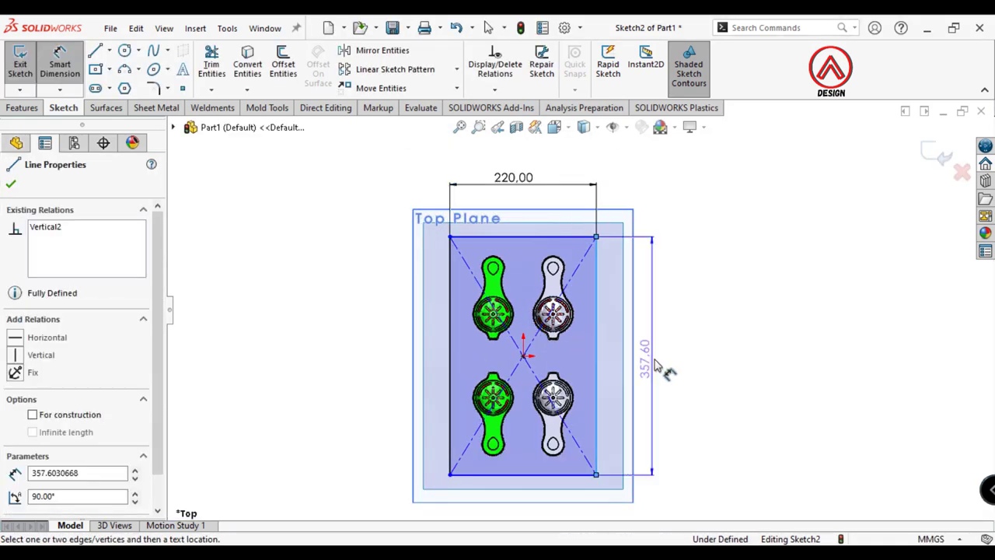
pyautogui.click(693, 365)
pyautogui.write('3')
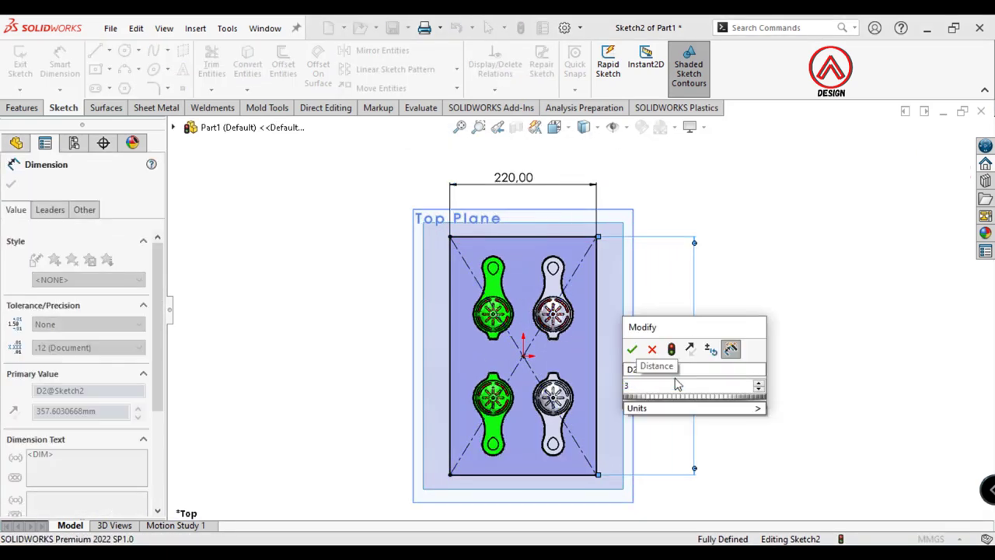
pyautogui.write('60')
pyautogui.press('Return')
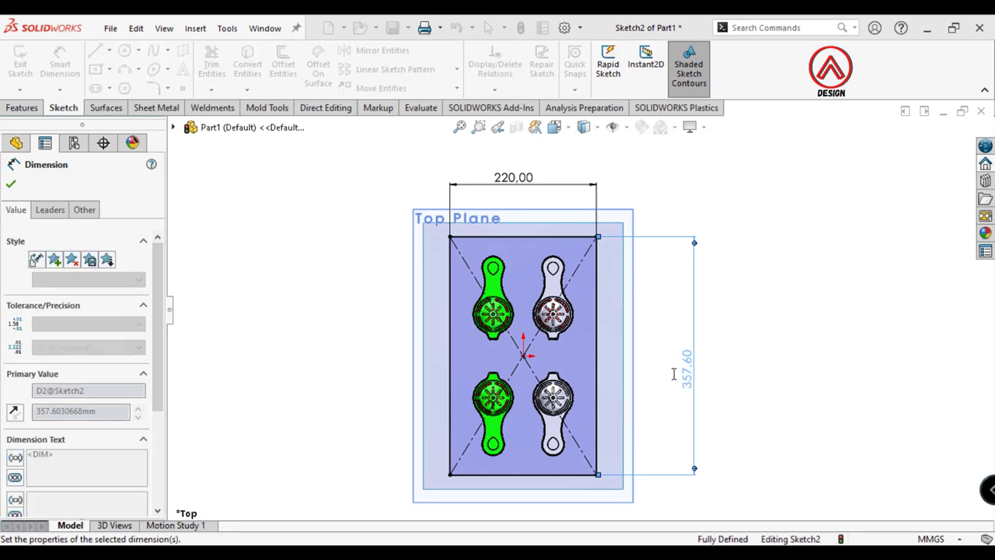
# Correct the rectangle's height dimension to 340 mm, trying 320 first
pyautogui.scroll(-2, 695, 255)
pyautogui.doubleClick(674, 427)
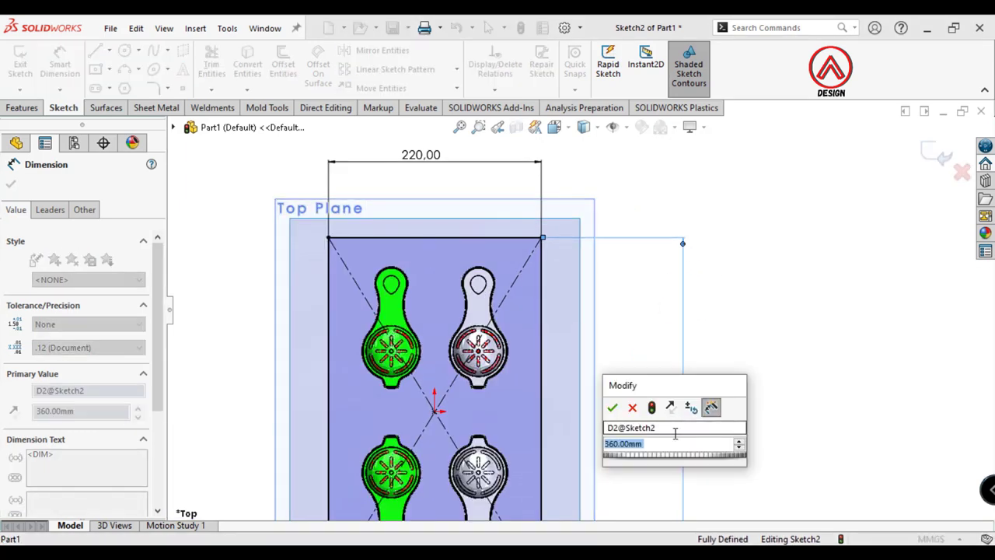
pyautogui.write('320')
pyautogui.press('Return')
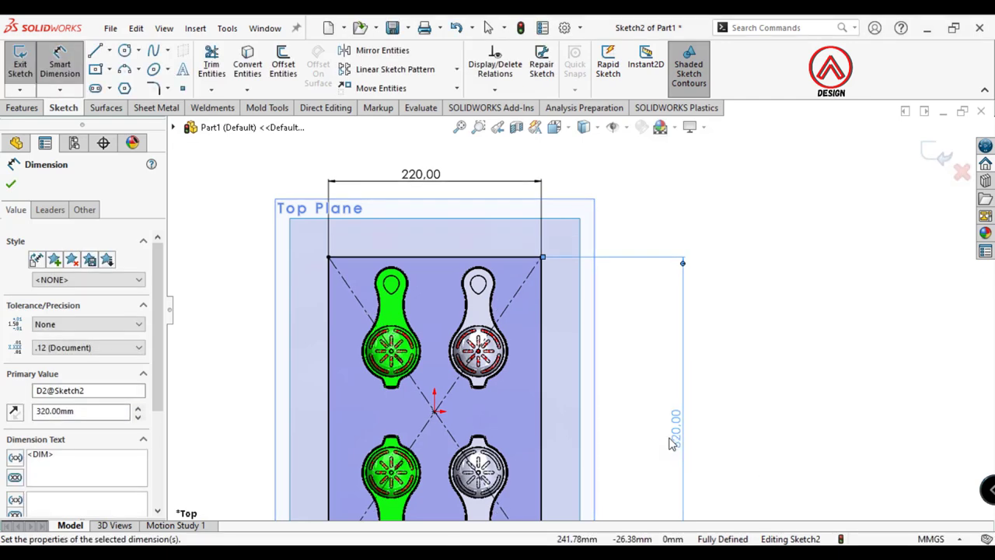
pyautogui.doubleClick(671, 443)
pyautogui.write('34')
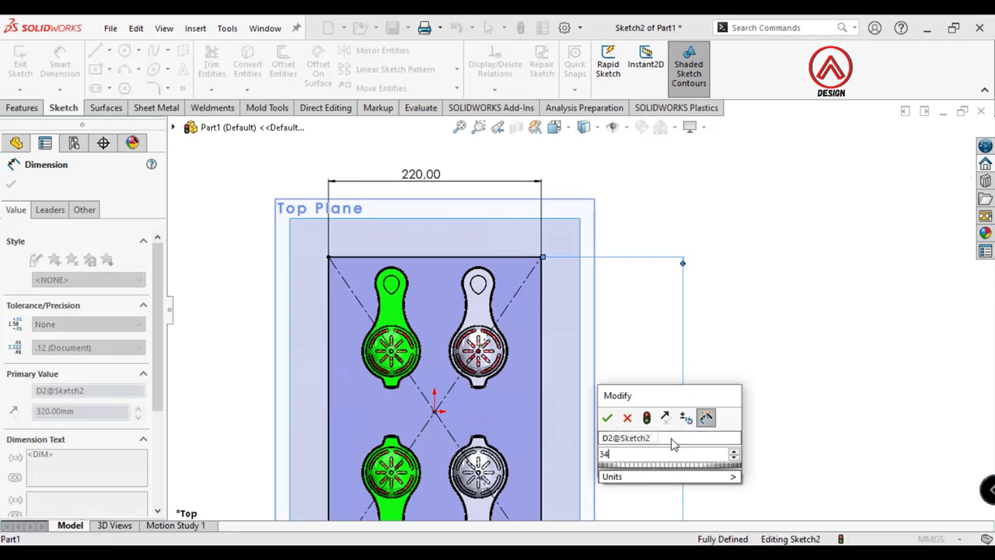
pyautogui.write('0')
pyautogui.press('Return')
pyautogui.scroll(2, 677, 381)
pyautogui.scroll(1, 536, 447)
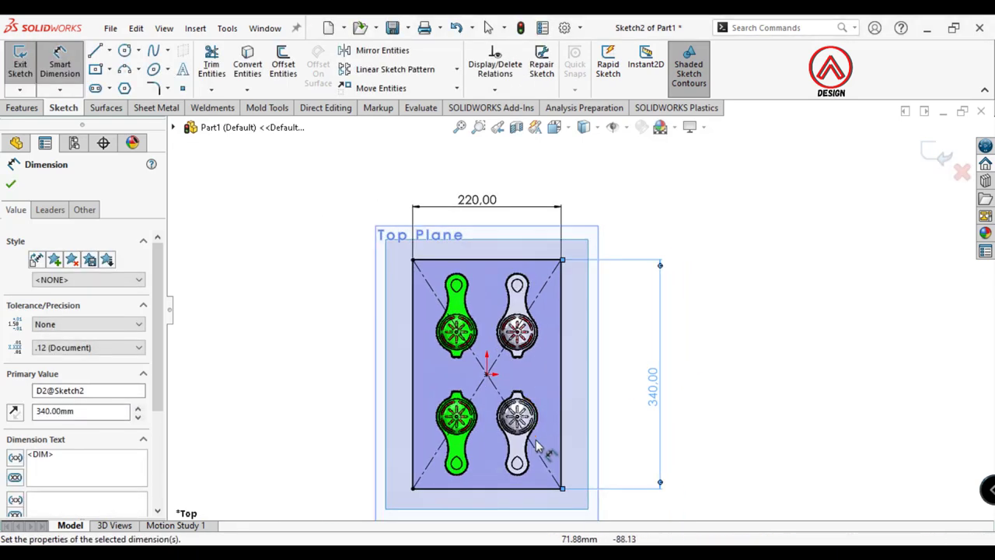
pyautogui.scroll(-1, 537, 447)
pyautogui.scroll(2, 679, 373)
pyautogui.scroll(1, 596, 262)
pyautogui.scroll(-2, 561, 243)
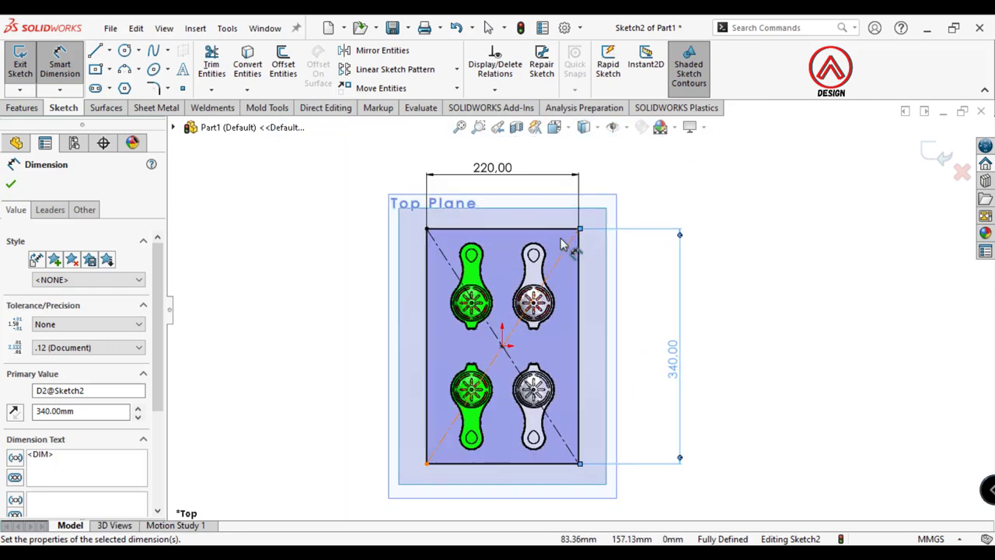
pyautogui.click(774, 298)
pyautogui.moveTo(637, 402); pyautogui.dragTo(872, 199, button='middle')
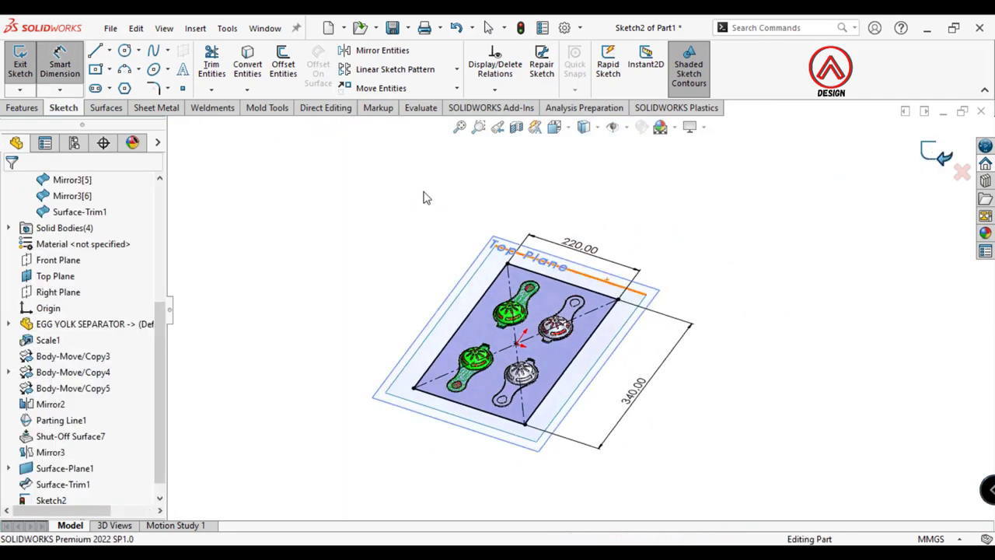
# Exit the sketch, start a Tooling Split and pick Surface-Trim1 as the parting surface
pyautogui.click(267, 107)
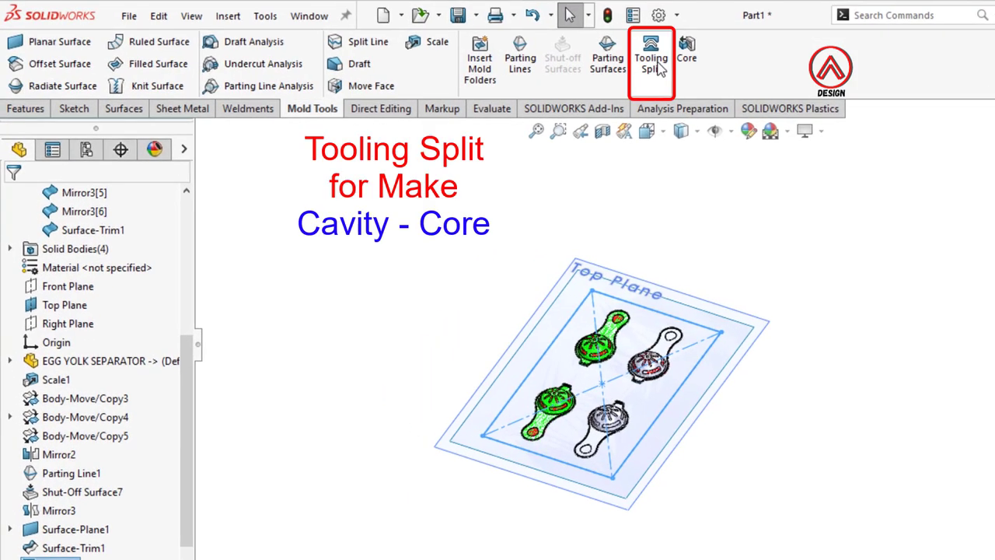
pyautogui.click(659, 68)
pyautogui.moveTo(691, 265)
pyautogui.mouseDown(button='middle')
pyautogui.moveTo(513, 227)
pyautogui.moveTo(338, 318)
pyautogui.mouseUp(button='middle')
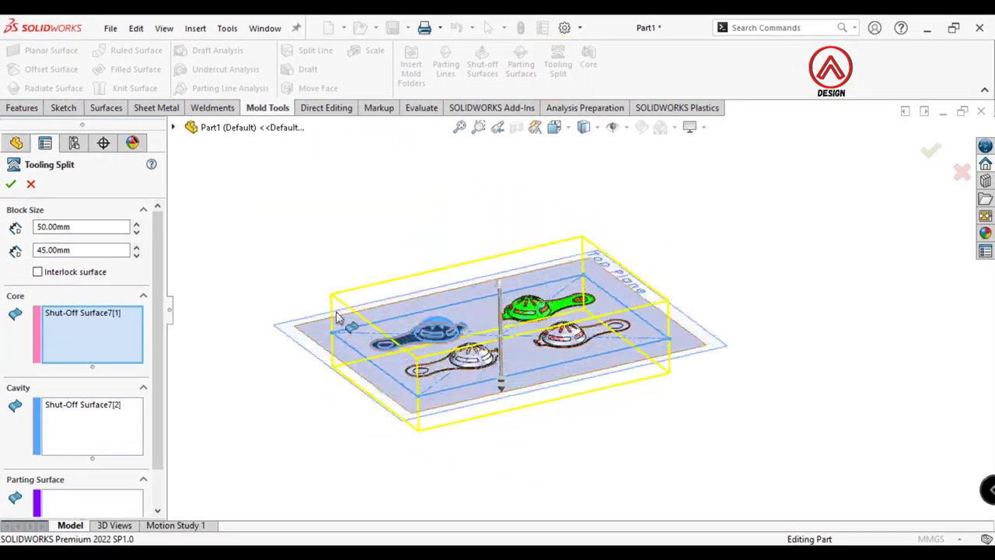
pyautogui.click(75, 504)
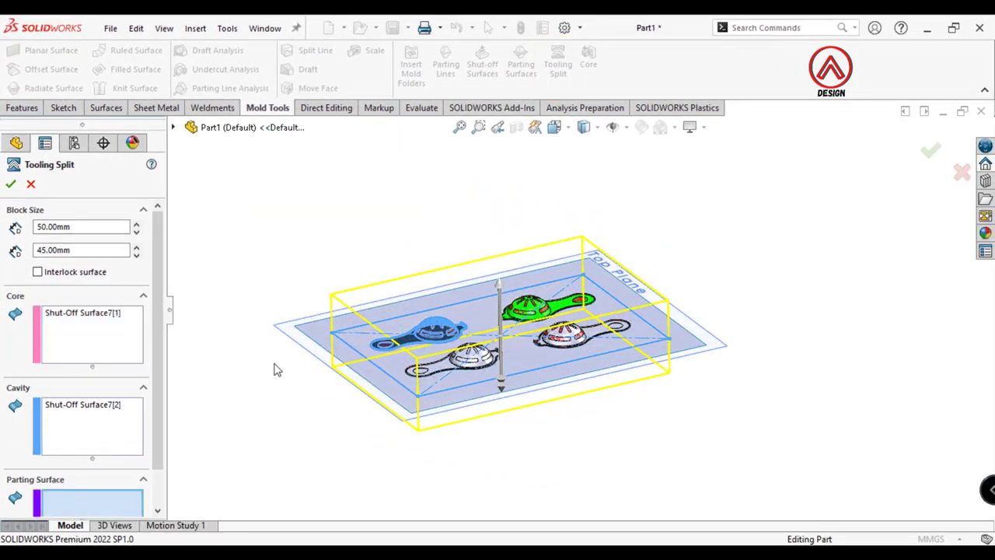
pyautogui.click(312, 328)
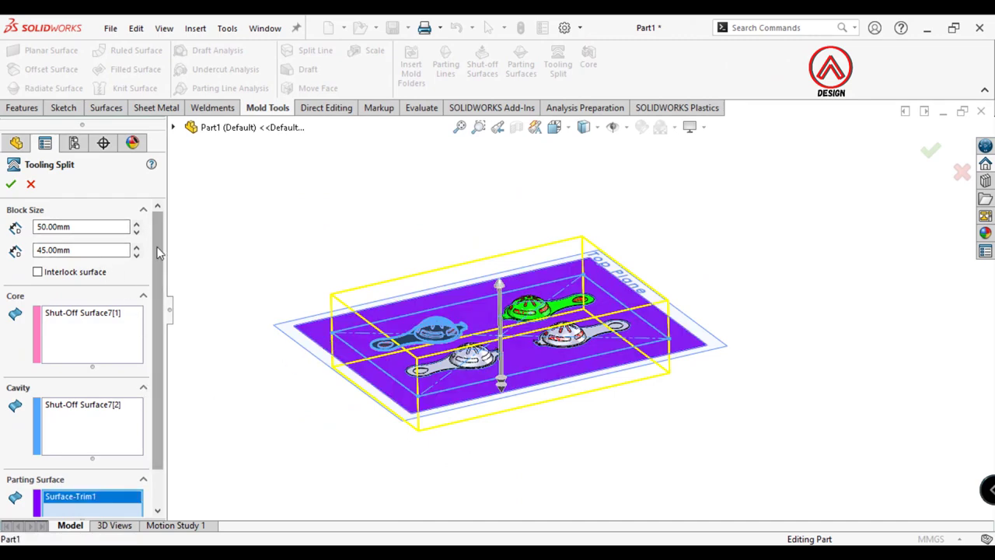
# Expand Surface Bodies in the flyout tree and add Mirror3[4] to the core surfaces
pyautogui.moveTo(253, 269); pyautogui.dragTo(344, 370, button='middle')
pyautogui.click(101, 348)
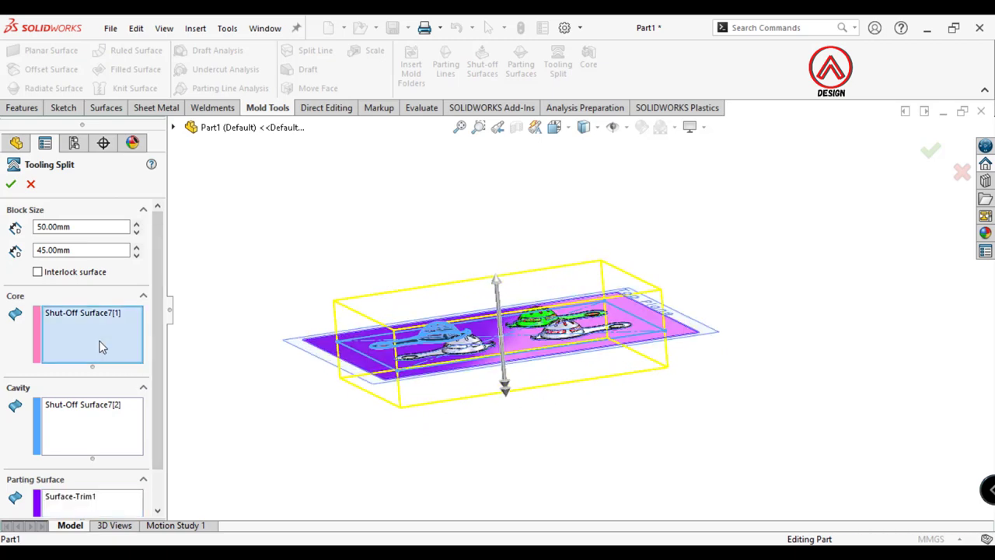
pyautogui.click(172, 128)
pyautogui.click(203, 191)
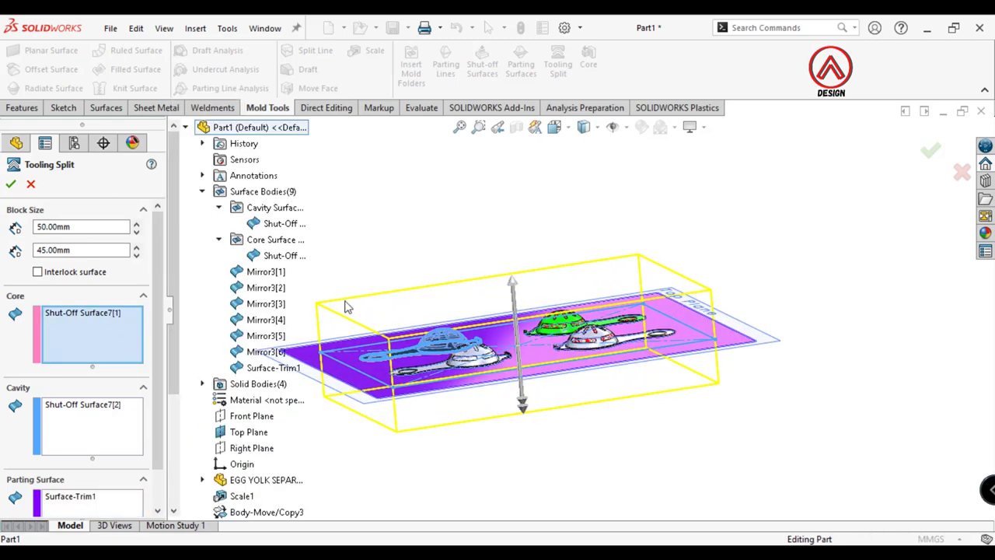
pyautogui.scroll(-2, 305, 373)
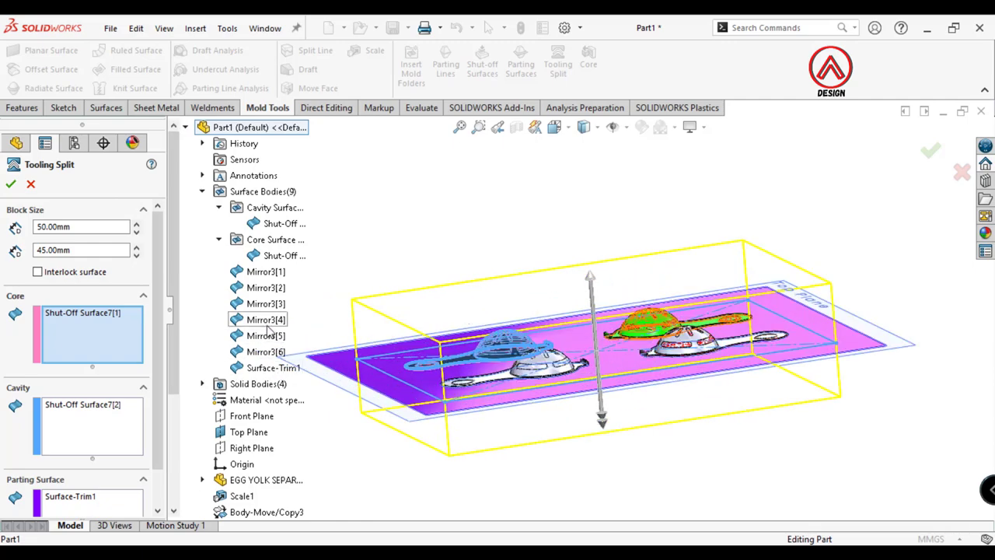
pyautogui.moveTo(590, 257)
pyautogui.mouseDown(button='middle')
pyautogui.moveTo(639, 182)
pyautogui.moveTo(665, 180)
pyautogui.moveTo(809, 350)
pyautogui.mouseUp(button='middle')
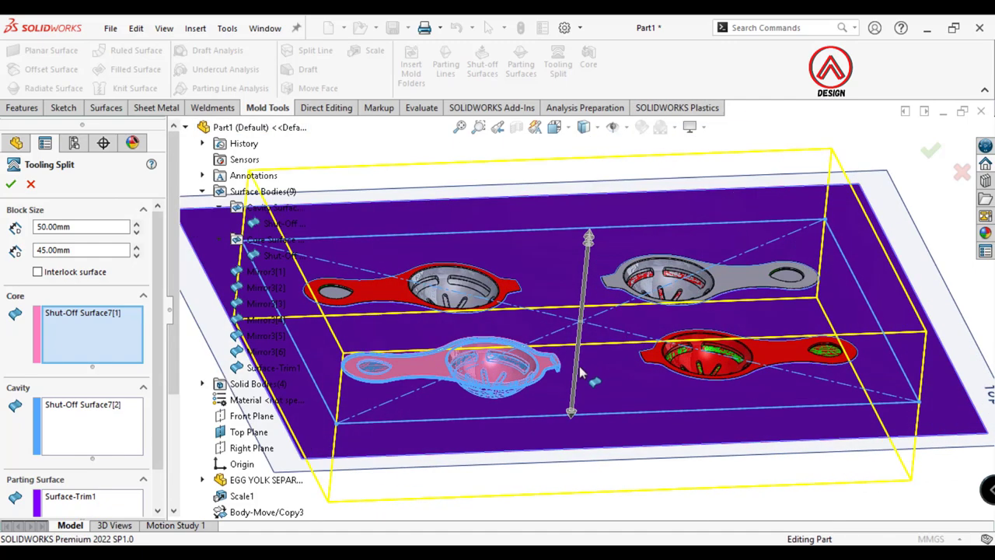
pyautogui.scroll(-2, 808, 350)
pyautogui.scroll(3, 699, 334)
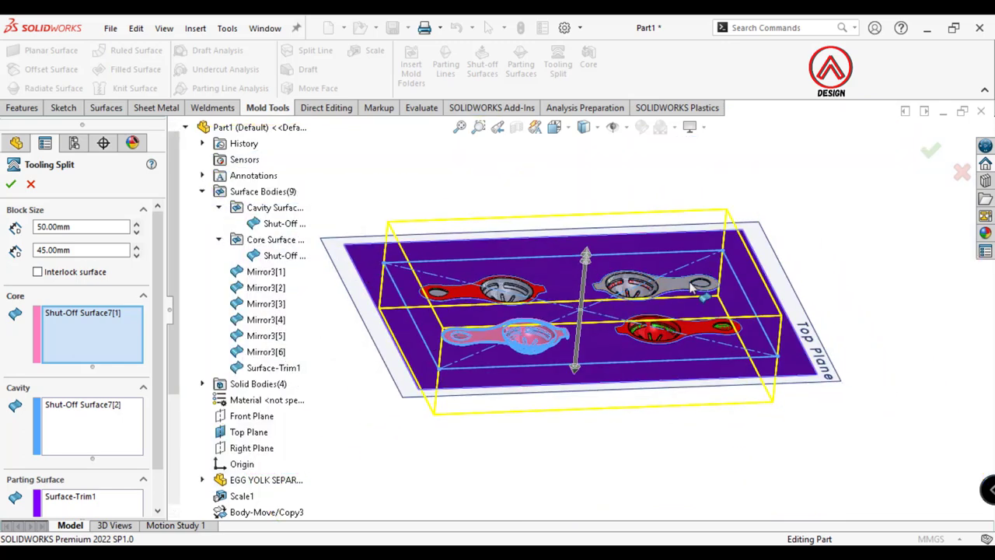
pyautogui.moveTo(456, 325); pyautogui.dragTo(441, 299, button='middle')
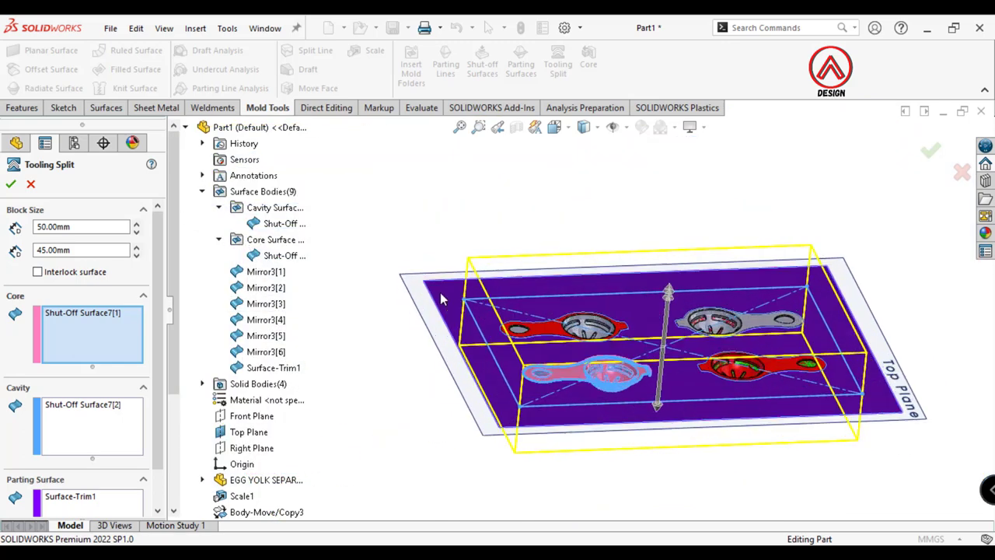
pyautogui.click(265, 320)
# Add Mirror3[5], Mirror3[6] and Mirror3[3] to the core surfaces
pyautogui.scroll(-3, 755, 351)
pyautogui.scroll(3, 755, 351)
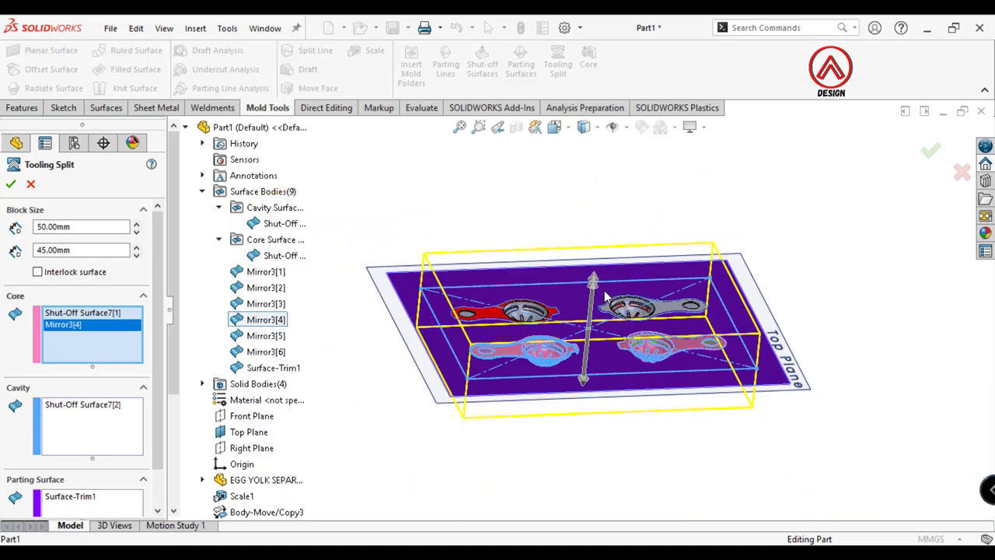
pyautogui.moveTo(756, 351); pyautogui.dragTo(259, 350, button='middle')
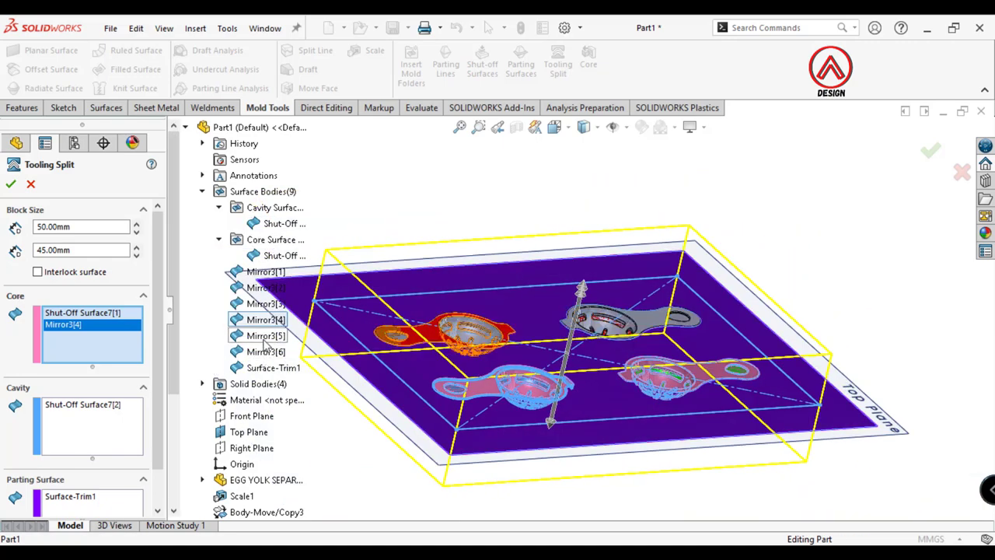
pyautogui.click(265, 336)
pyautogui.click(263, 353)
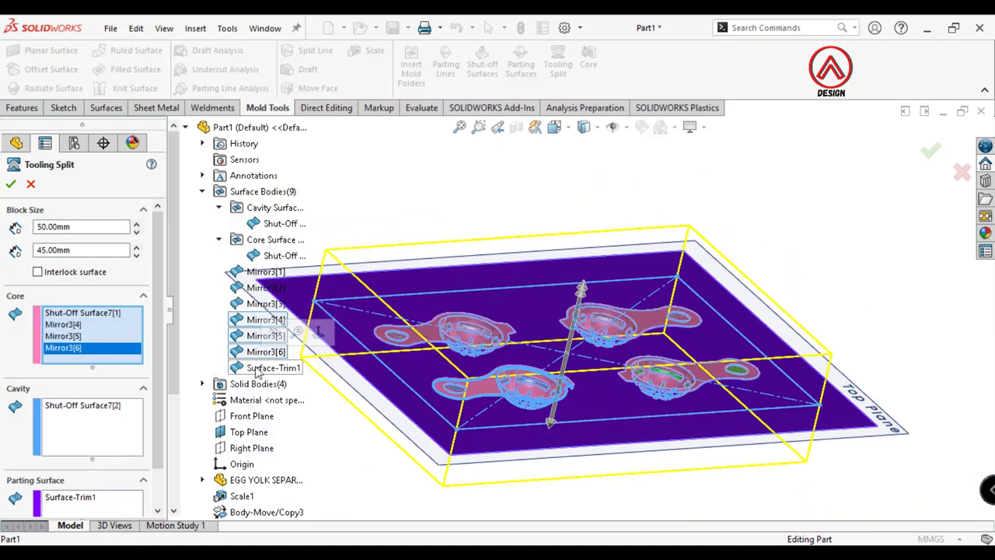
pyautogui.click(262, 304)
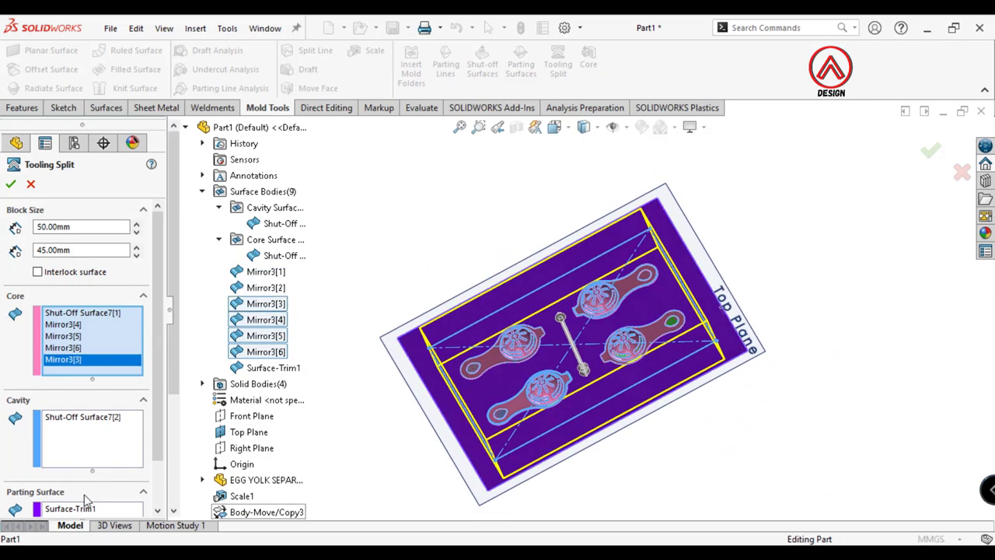
pyautogui.click(97, 441)
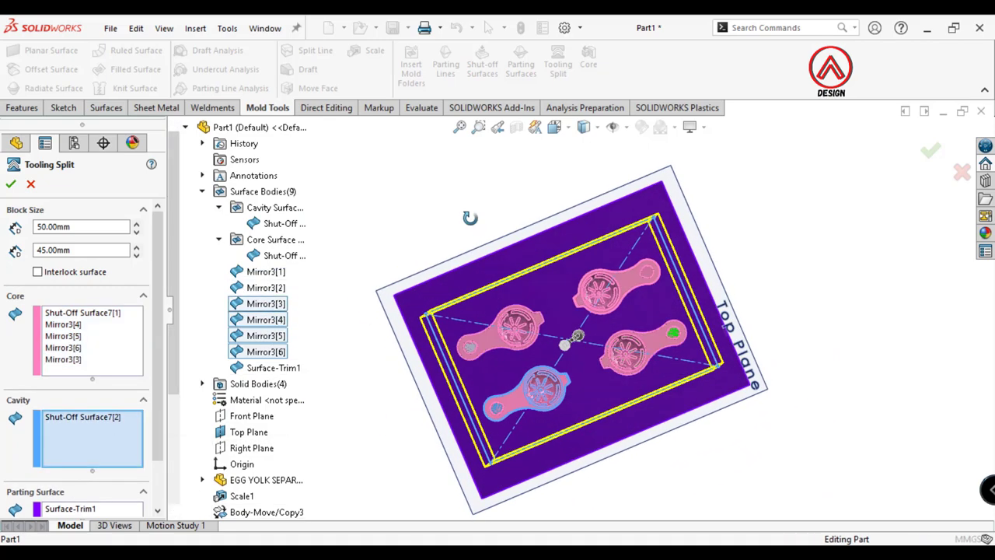
# Add Mirror3[1] to the cavity surfaces and delete Mirror3[3] from the core list
pyautogui.moveTo(466, 215); pyautogui.dragTo(544, 234, button='middle')
pyautogui.click(256, 274)
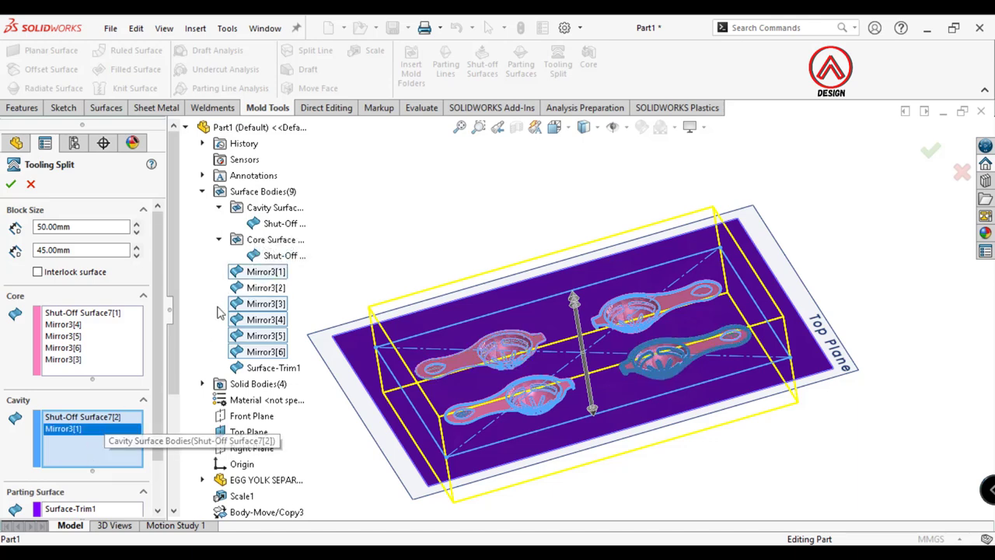
pyautogui.click(73, 363)
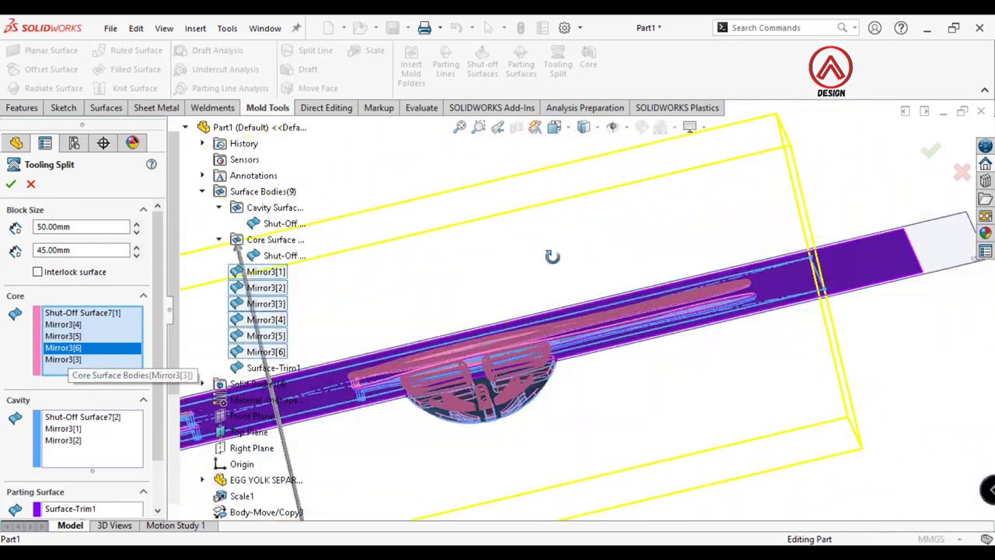
pyautogui.moveTo(435, 326)
pyautogui.mouseDown(button='middle')
pyautogui.moveTo(400, 288)
pyautogui.moveTo(497, 334)
pyautogui.mouseUp(button='middle')
pyautogui.scroll(5, 400, 288)
pyautogui.scroll(-5, 498, 334)
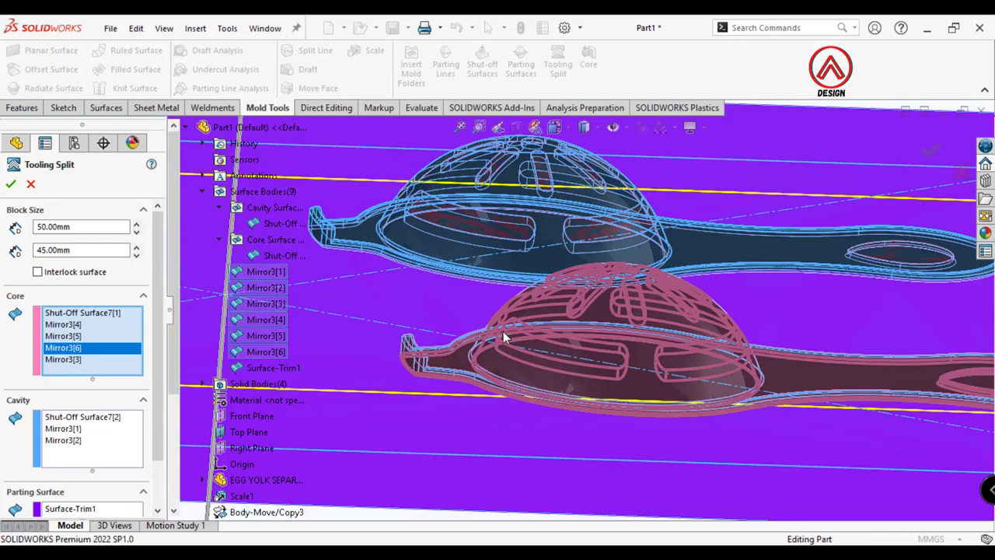
pyautogui.click(71, 359)
pyautogui.rightClick(71, 358)
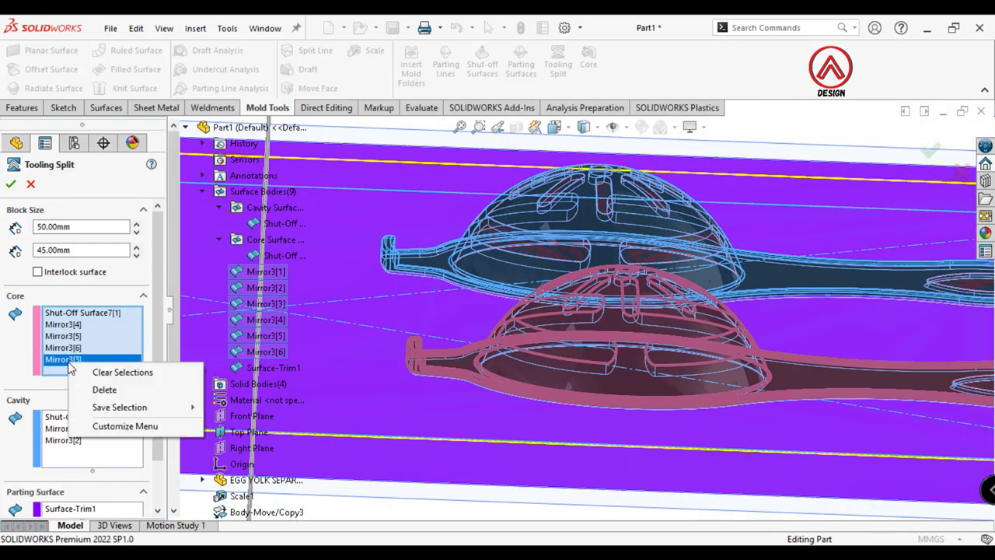
pyautogui.click(105, 391)
pyautogui.press('f')
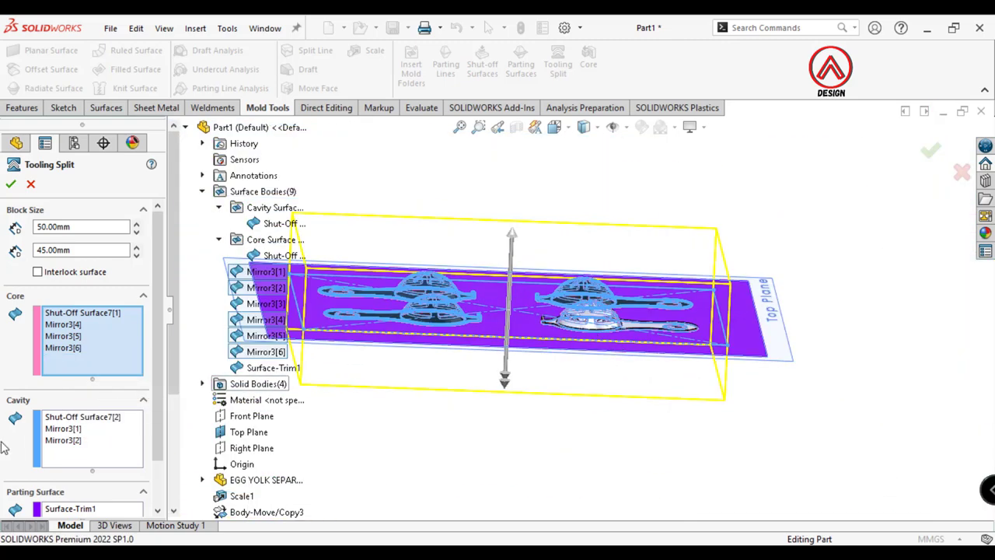
# Add Mirror3[3] to the cavity surfaces of the tooling split
pyautogui.click(63, 439)
pyautogui.click(588, 329)
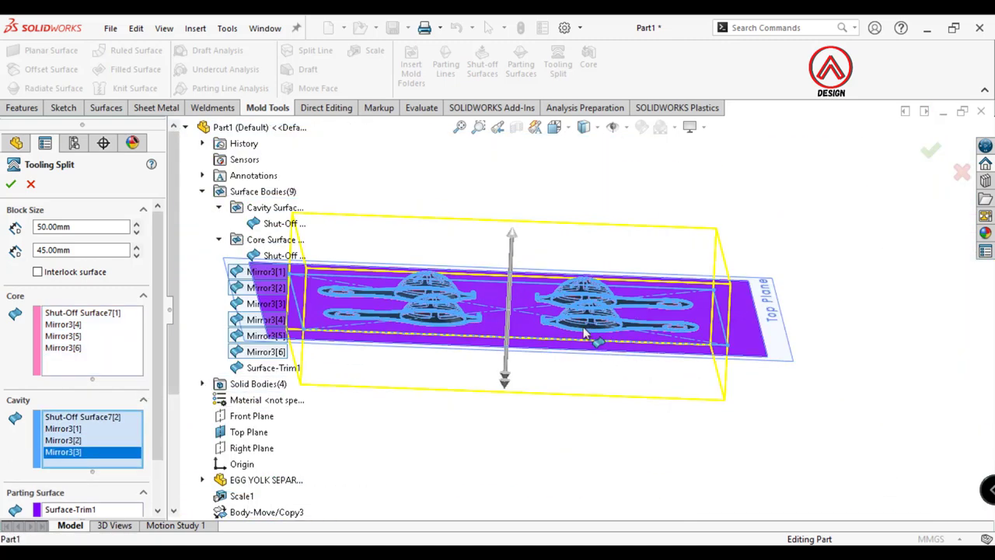
pyautogui.moveTo(589, 330)
pyautogui.mouseDown(button='middle')
pyautogui.moveTo(518, 291)
pyautogui.moveTo(157, 332)
pyautogui.mouseUp(button='middle')
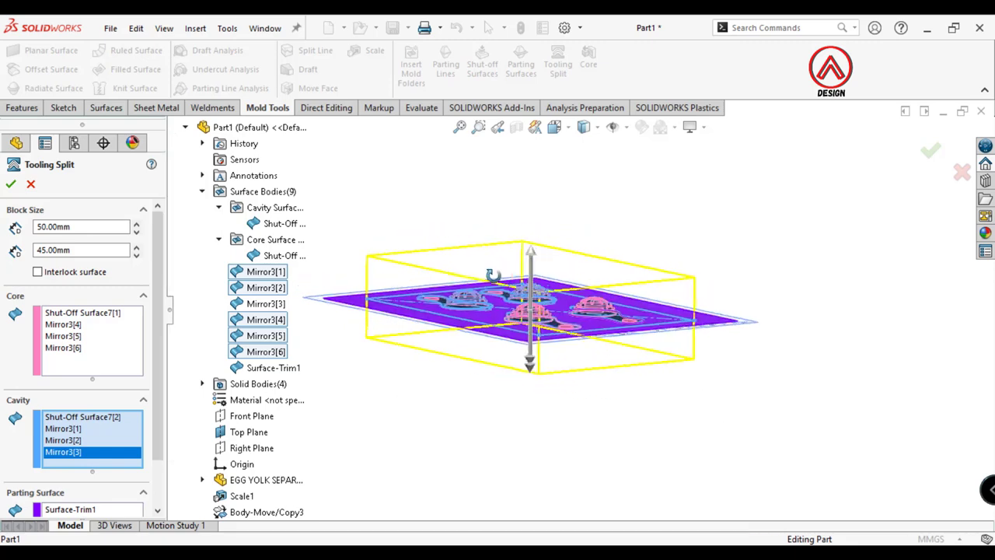
pyautogui.scroll(-2, 158, 333)
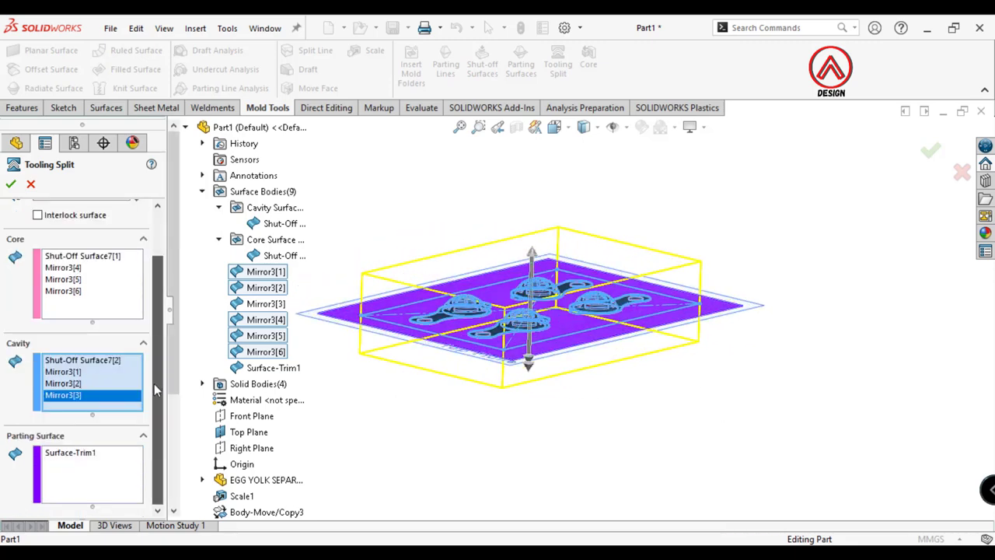
pyautogui.scroll(2, 86, 264)
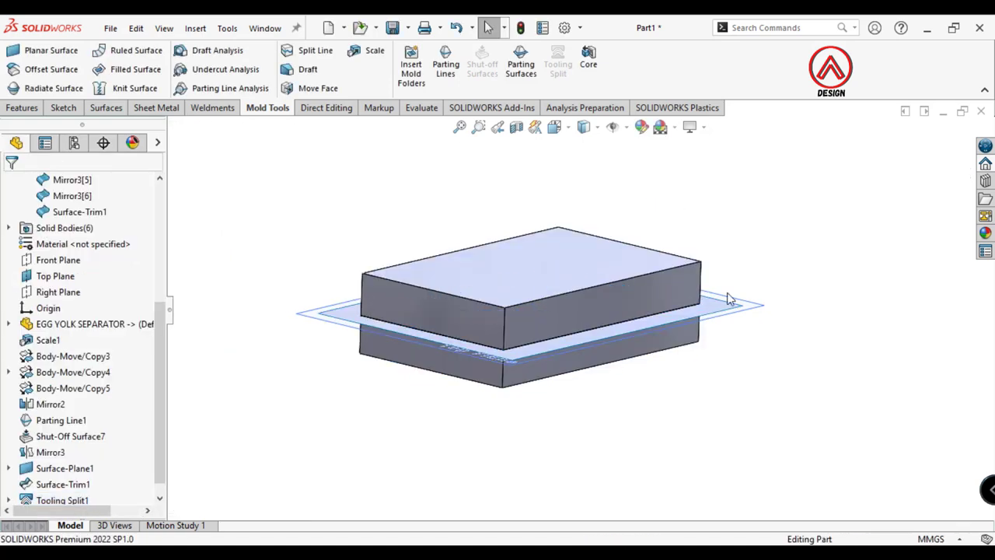
# Hide the surface and top planes and isolate the mold block
pyautogui.click(728, 307)
pyautogui.click(788, 260)
pyautogui.click(754, 320)
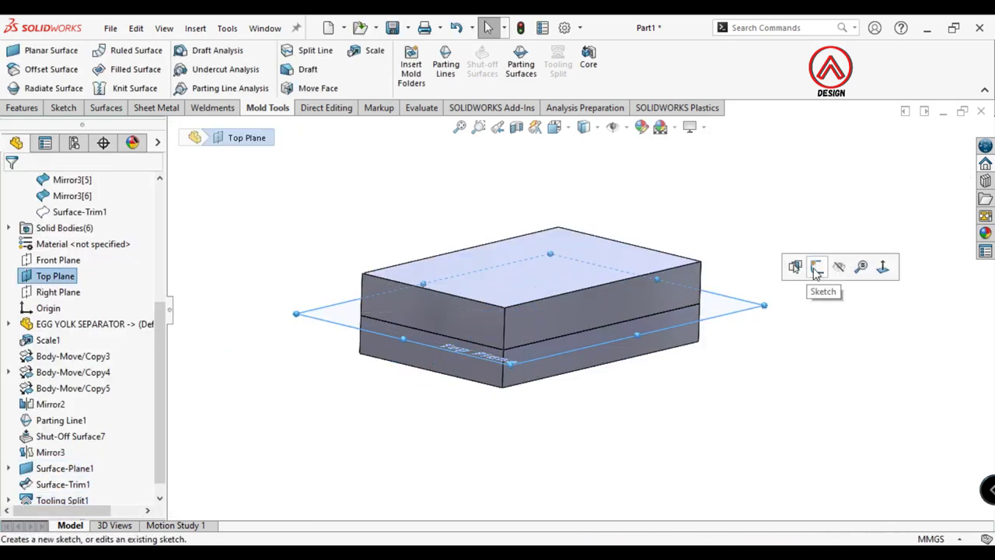
pyautogui.click(795, 267)
pyautogui.rightClick(667, 286)
pyautogui.click(689, 482)
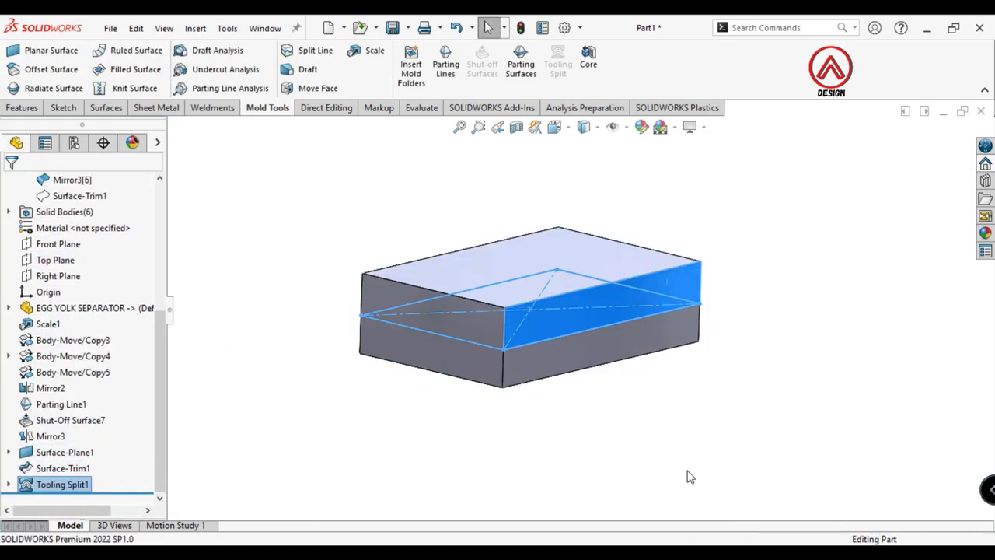
pyautogui.moveTo(622, 382)
pyautogui.mouseDown(button='middle')
pyautogui.moveTo(505, 217)
pyautogui.moveTo(516, 319)
pyautogui.mouseUp(button='middle')
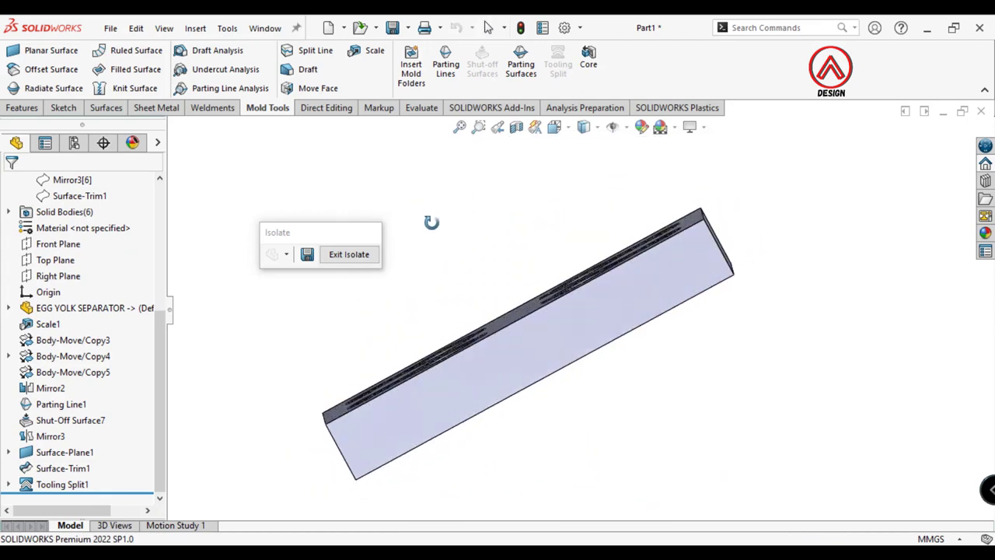
# Sketch a corner rectangle overlapping the block's top-left corner, viewed normal to the bottom face
pyautogui.click(673, 294)
pyautogui.click(673, 277)
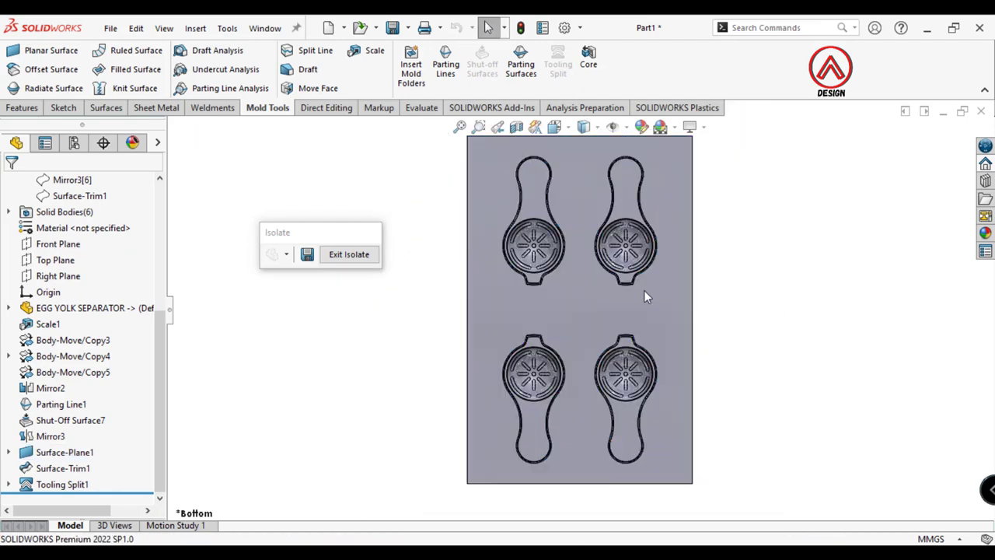
pyautogui.click(569, 225)
pyautogui.click(64, 107)
pyautogui.click(20, 62)
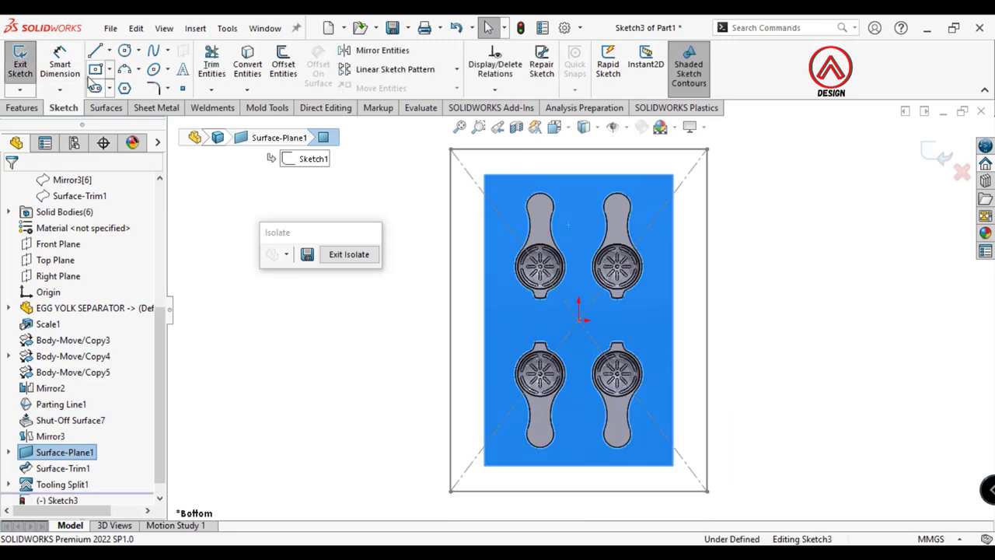
pyautogui.click(95, 69)
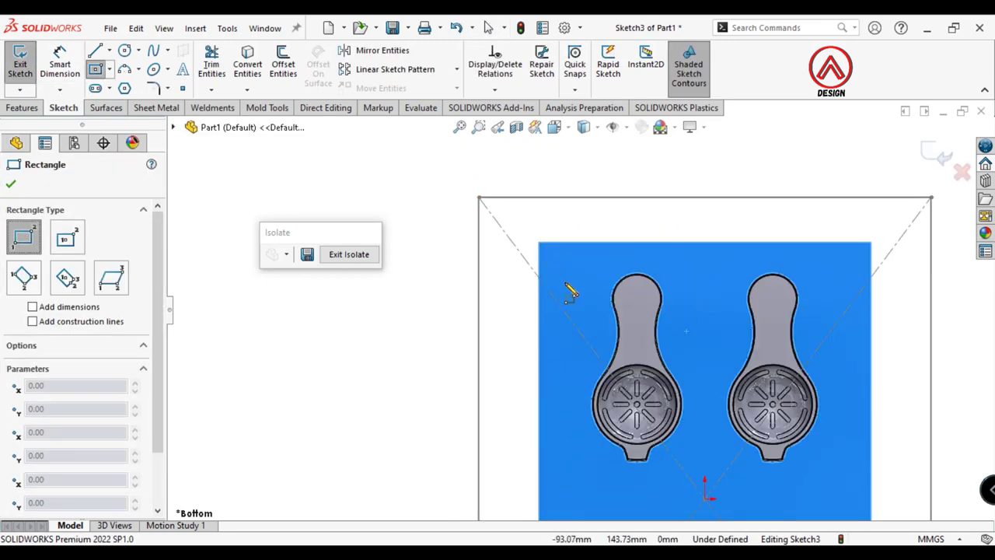
pyautogui.click(561, 277)
pyautogui.click(477, 203)
pyautogui.scroll(-2, 621, 239)
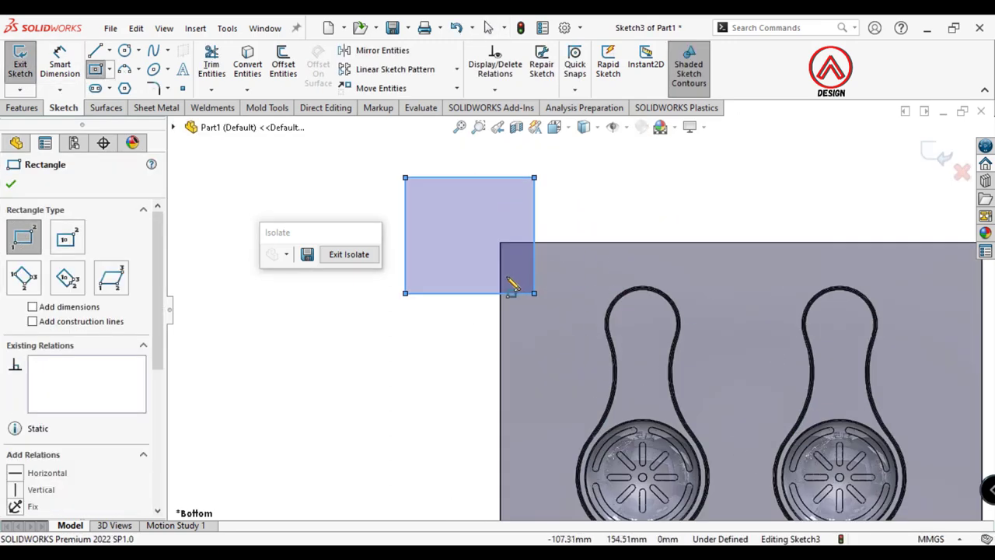
pyautogui.press('Escape')
# Make the rectangle's bottom and right edges equal so the pad is square
pyautogui.click(536, 292)
pyautogui.keyDown('ctrl'); pyautogui.click(535, 278); pyautogui.keyUp('ctrl')
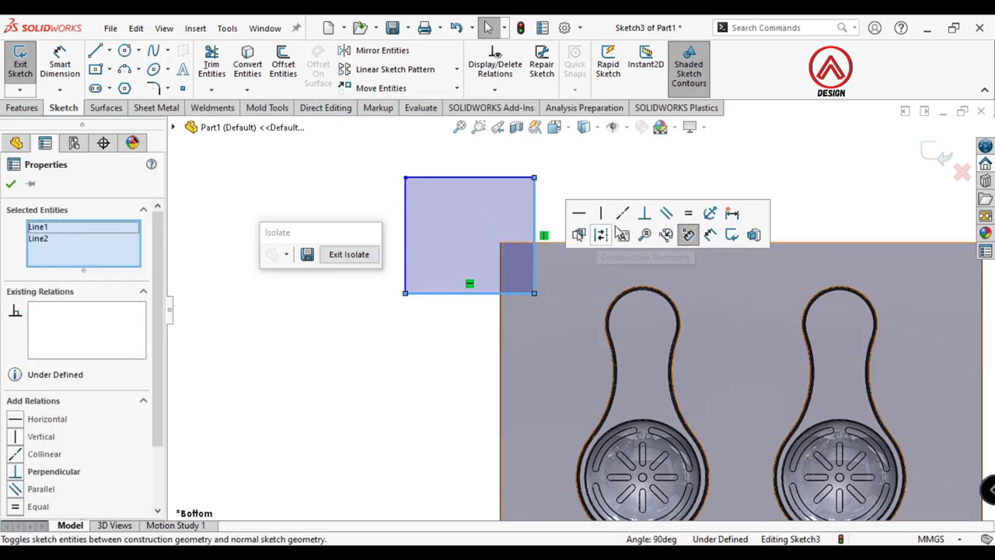
pyautogui.click(688, 212)
pyautogui.press('Escape')
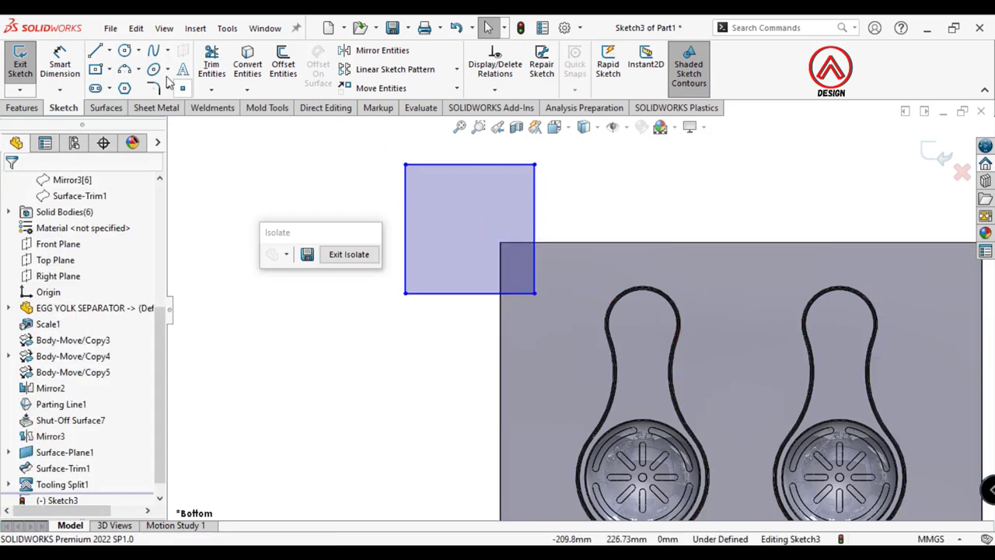
# Dimension the pad 32 mm inside both the top and left block edges
pyautogui.press('d')
pyautogui.click(525, 249)
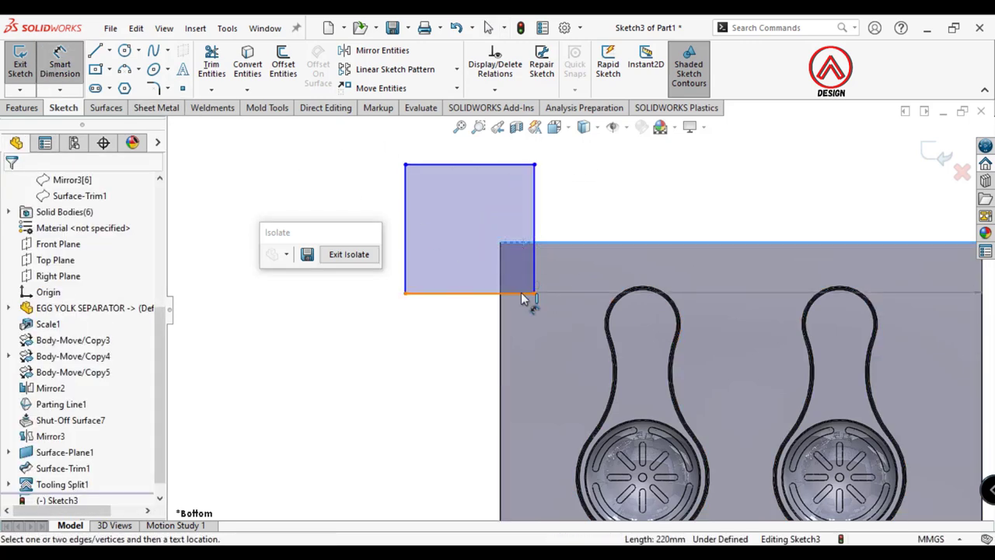
pyautogui.click(526, 293)
pyautogui.click(595, 268)
pyautogui.press('Return')
pyautogui.press('Return')
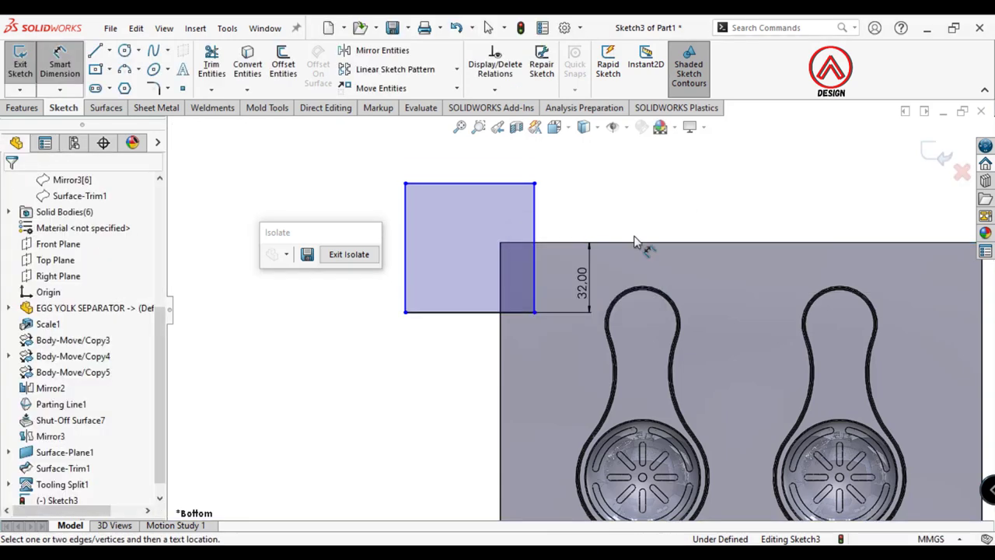
pyautogui.click(500, 280)
pyautogui.click(534, 264)
pyautogui.click(513, 223)
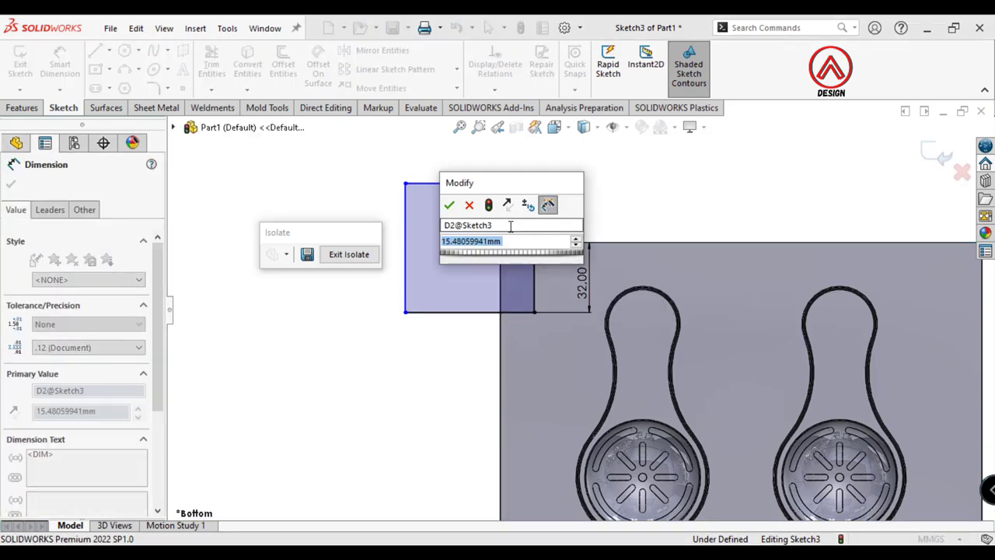
pyautogui.press('Return')
pyautogui.write('32')
pyautogui.press('Return')
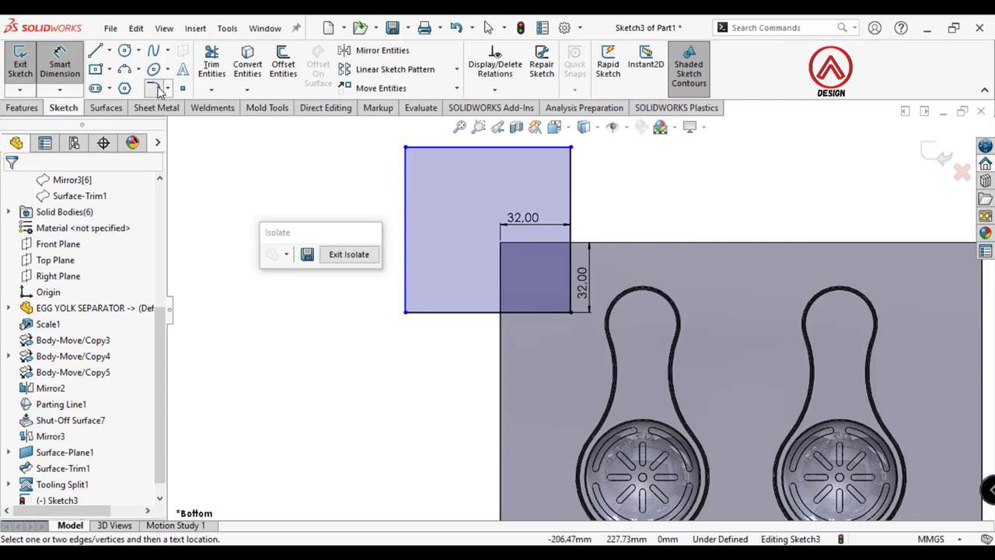
# Round the pad's inner corner with a 20 mm sketch fillet
pyautogui.click(158, 89)
pyautogui.click(564, 313)
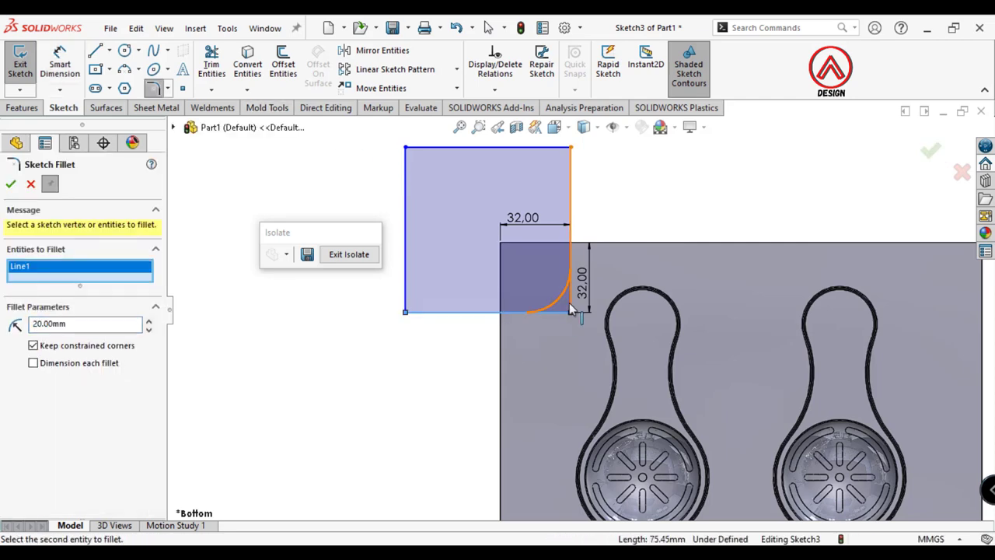
pyautogui.click(569, 302)
pyautogui.click(528, 296)
pyautogui.click(10, 185)
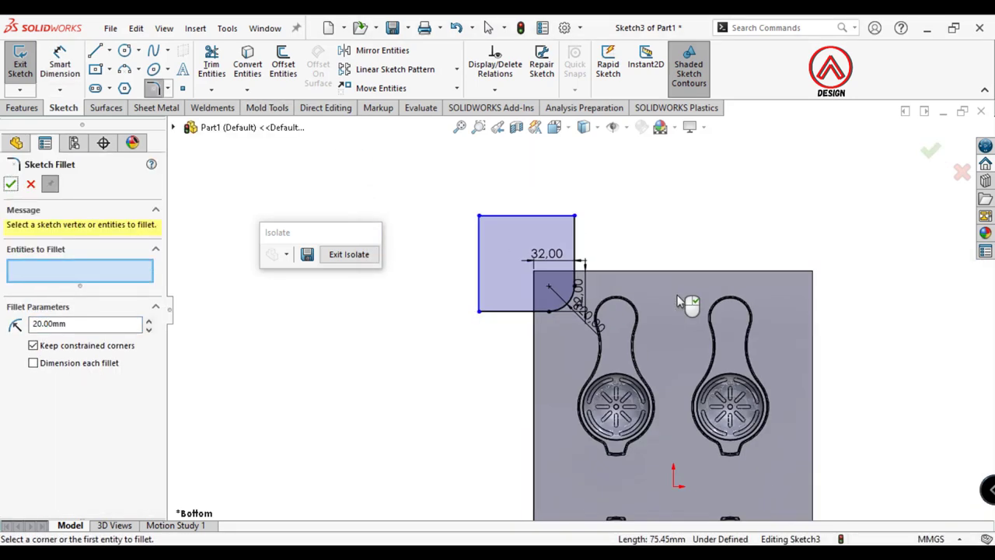
pyautogui.click(28, 186)
pyautogui.scroll(-2, 636, 296)
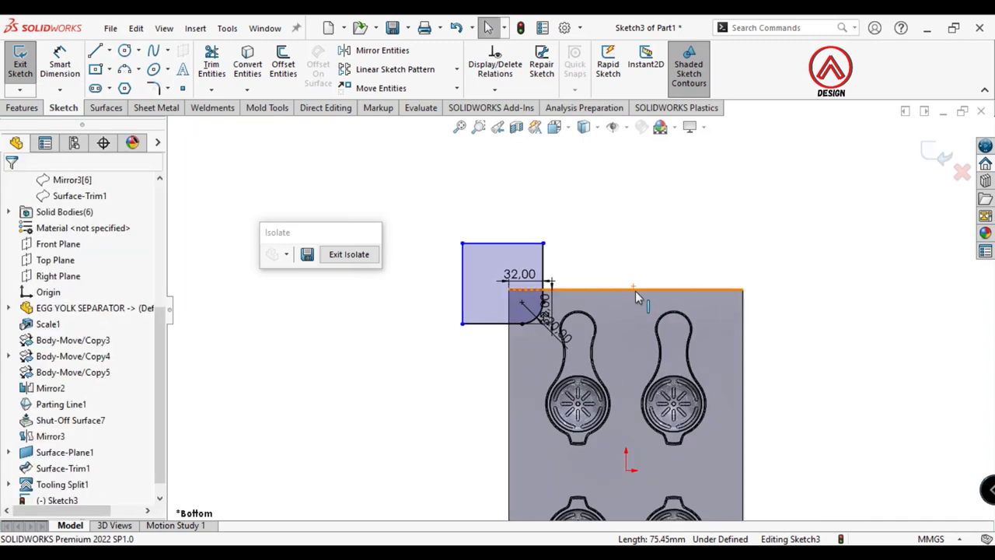
pyautogui.click(369, 54)
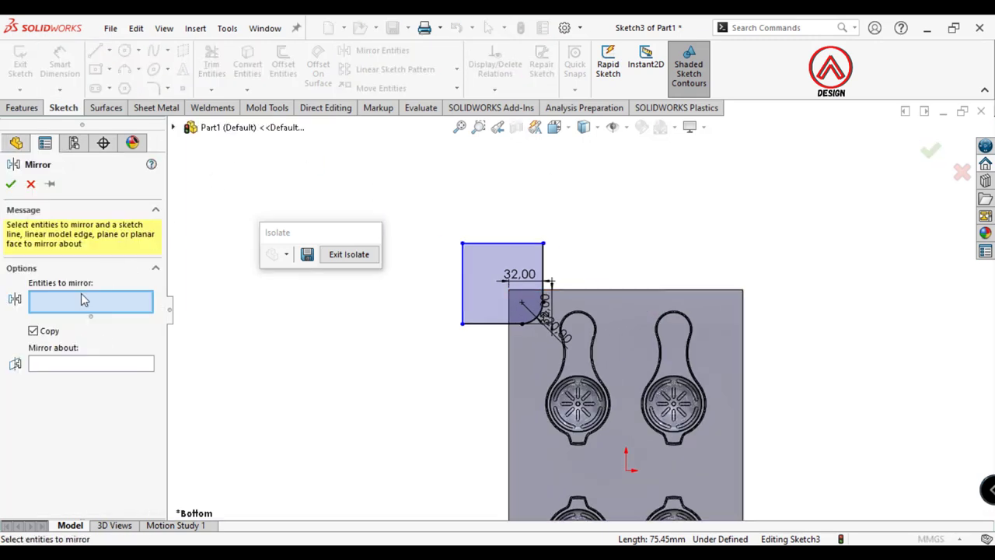
# Mirror the corner pad about the Front Plane to the lower corner
pyautogui.click(538, 302)
pyautogui.click(87, 409)
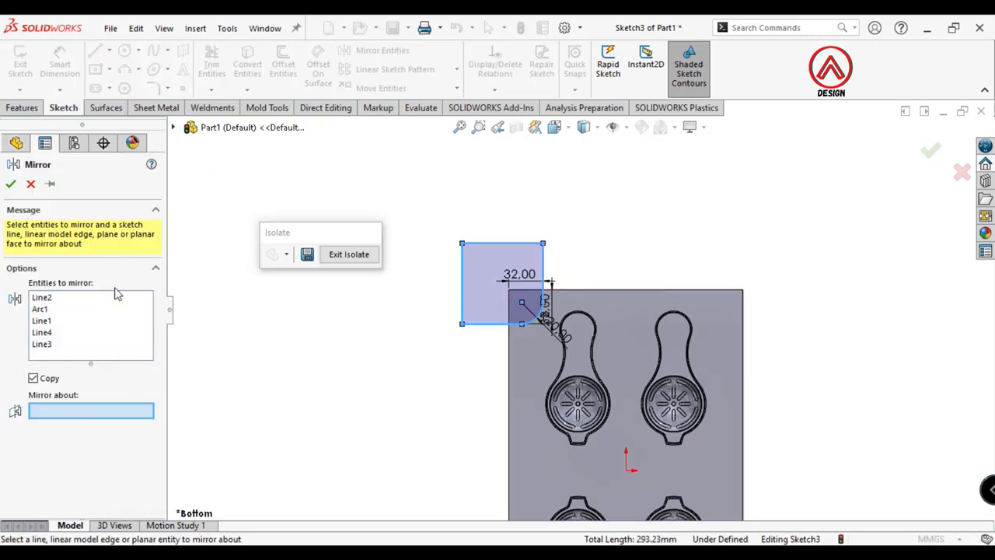
pyautogui.click(175, 129)
pyautogui.click(240, 417)
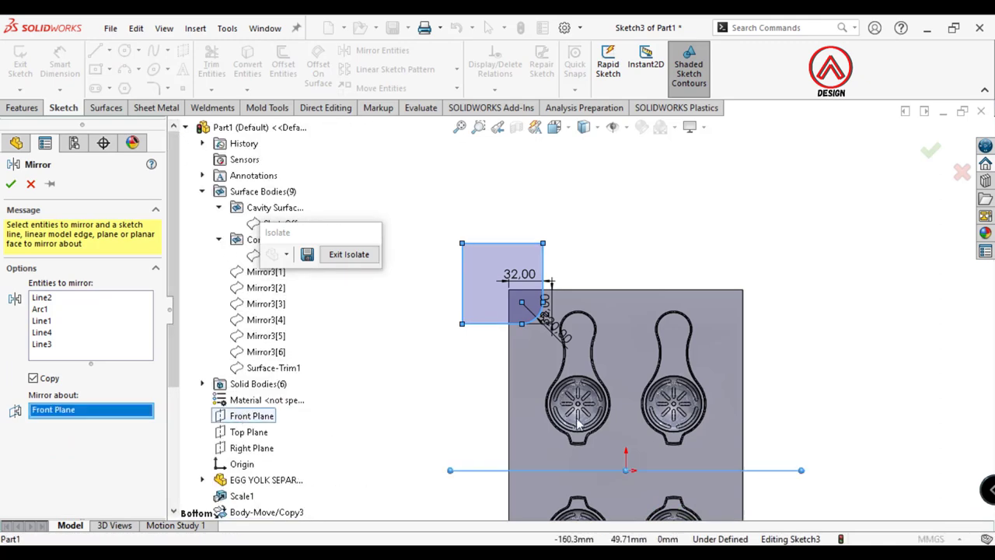
pyautogui.click(11, 184)
# Mirror both pads about the Right Plane to the right corners and exit the sketch
pyautogui.click(382, 50)
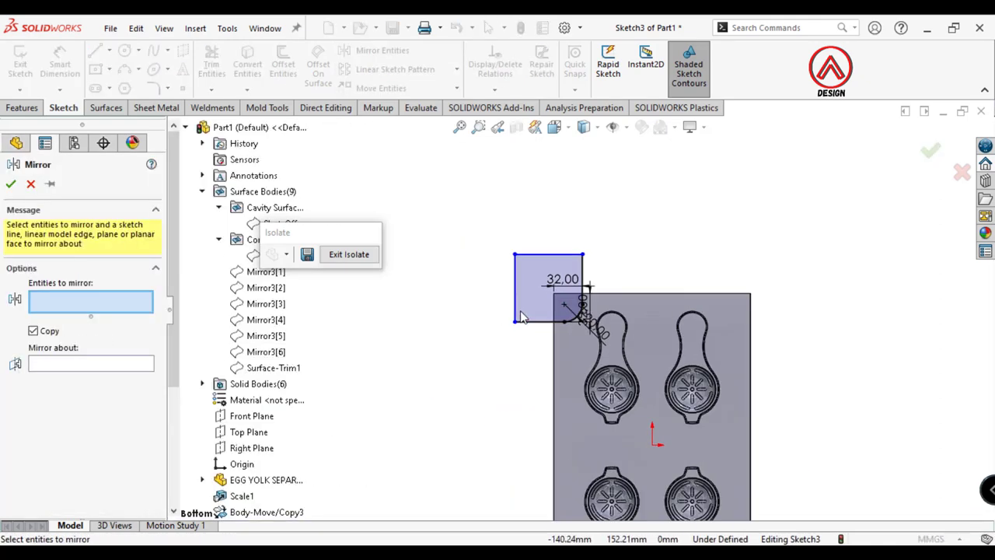
pyautogui.hotkey('ctrl', 'a')
pyautogui.scroll(-3, 535, 471)
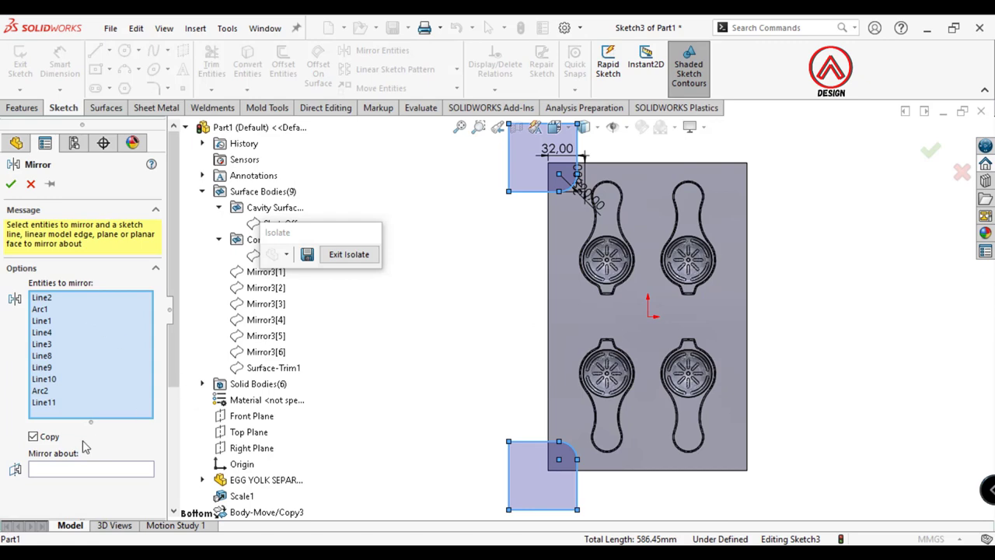
pyautogui.click(75, 474)
pyautogui.scroll(-4, 243, 257)
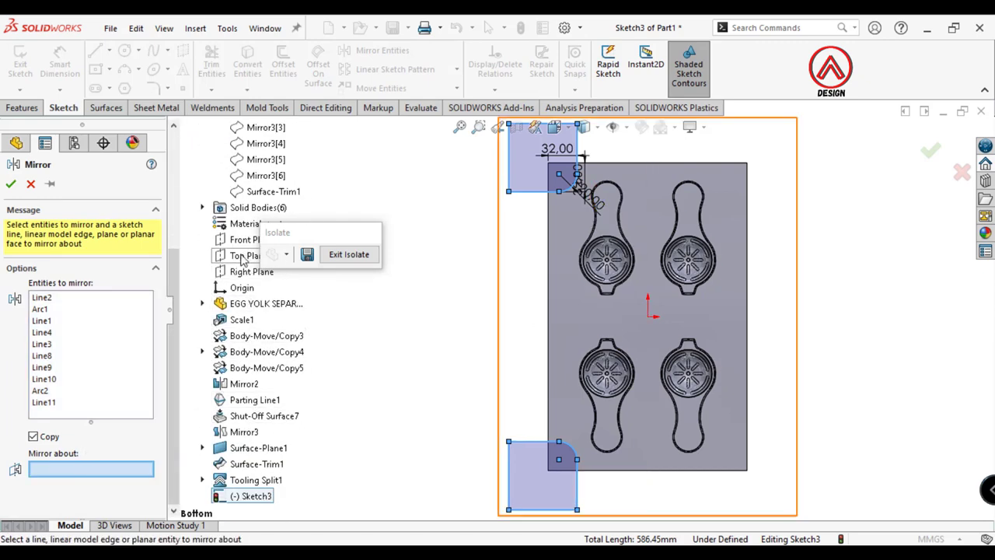
pyautogui.click(248, 273)
pyautogui.click(11, 185)
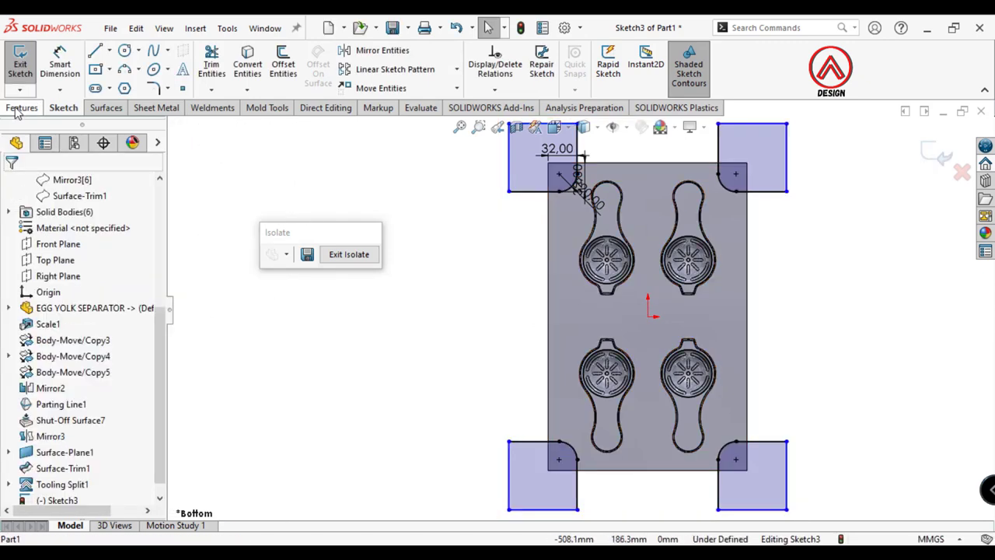
pyautogui.click(20, 108)
pyautogui.click(937, 154)
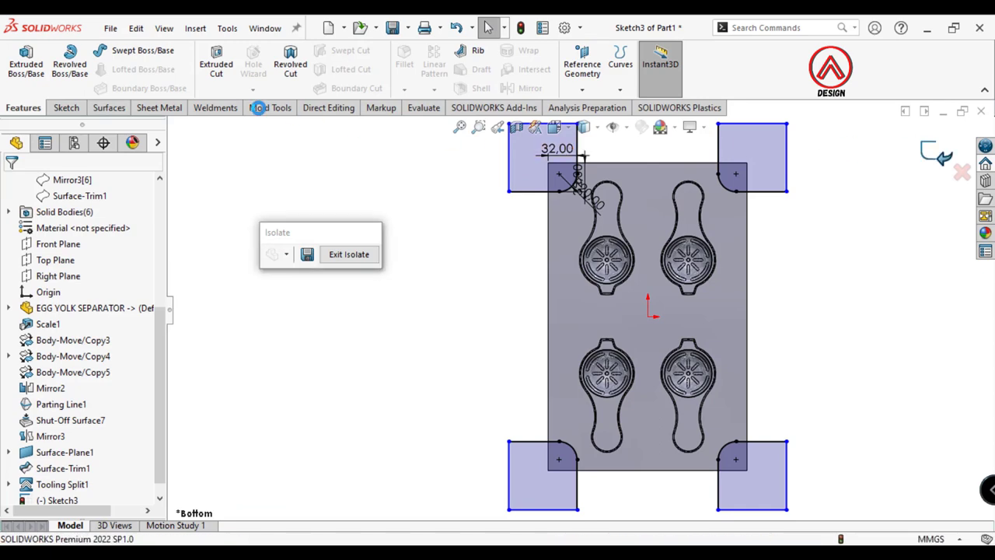
pyautogui.click(259, 108)
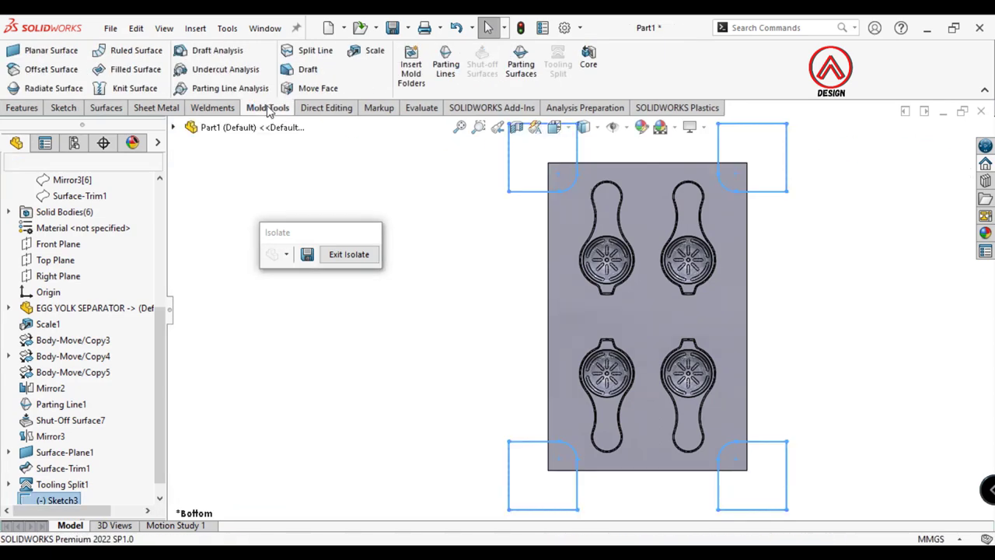
# Create Core1 from the pad sketch with 15° drafted pads, then hide the block body
pyautogui.click(591, 67)
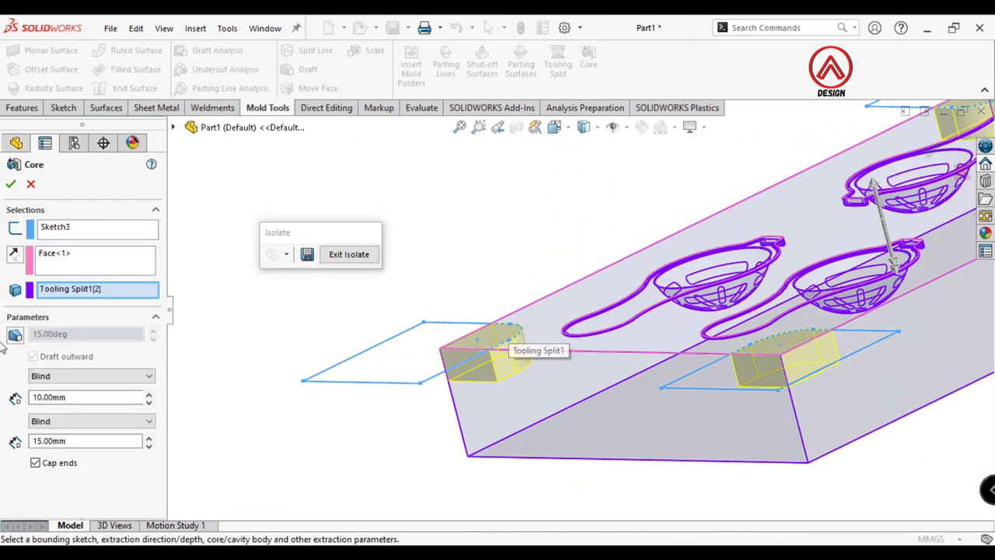
pyautogui.moveTo(585, 326)
pyautogui.mouseDown(button='middle')
pyautogui.moveTo(609, 463)
pyautogui.moveTo(551, 319)
pyautogui.moveTo(564, 352)
pyautogui.mouseUp(button='middle')
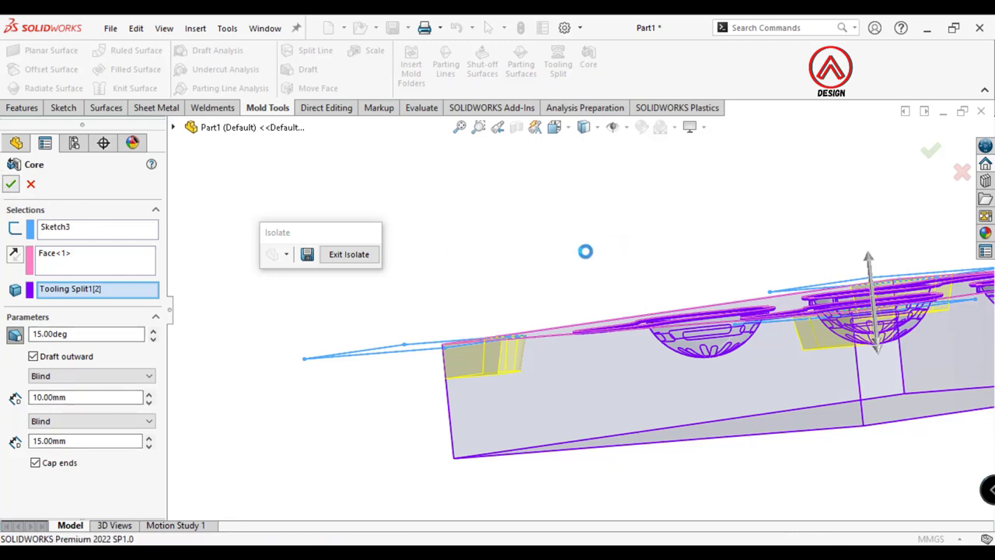
pyautogui.moveTo(553, 259); pyautogui.dragTo(570, 343, button='middle')
pyautogui.click(570, 342)
pyautogui.click(655, 300)
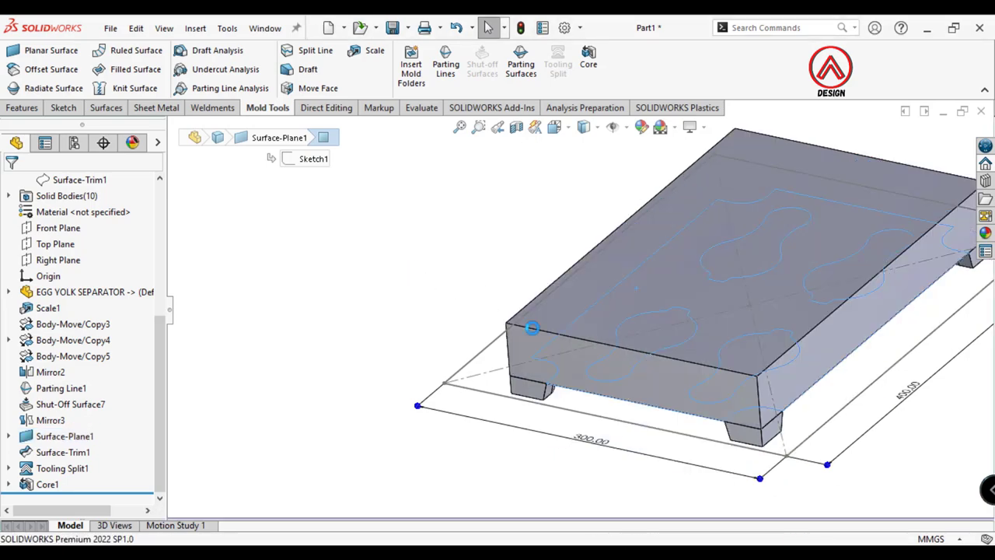
pyautogui.moveTo(498, 257)
pyautogui.mouseDown(button='middle')
pyautogui.moveTo(508, 147)
pyautogui.moveTo(606, 197)
pyautogui.mouseUp(button='middle')
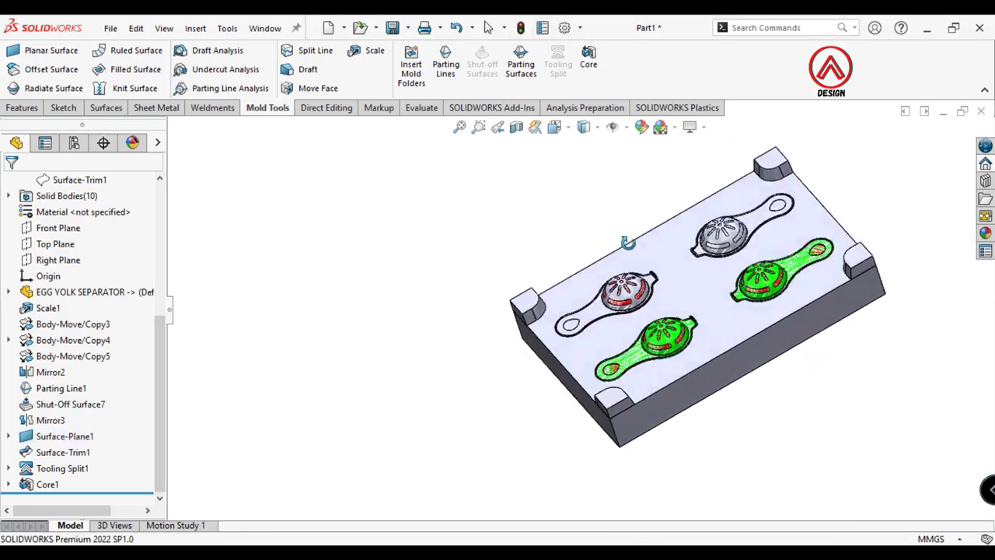
# Start a Combine Add and select the four corner pad bodies
pyautogui.click(195, 28)
pyautogui.click(371, 403)
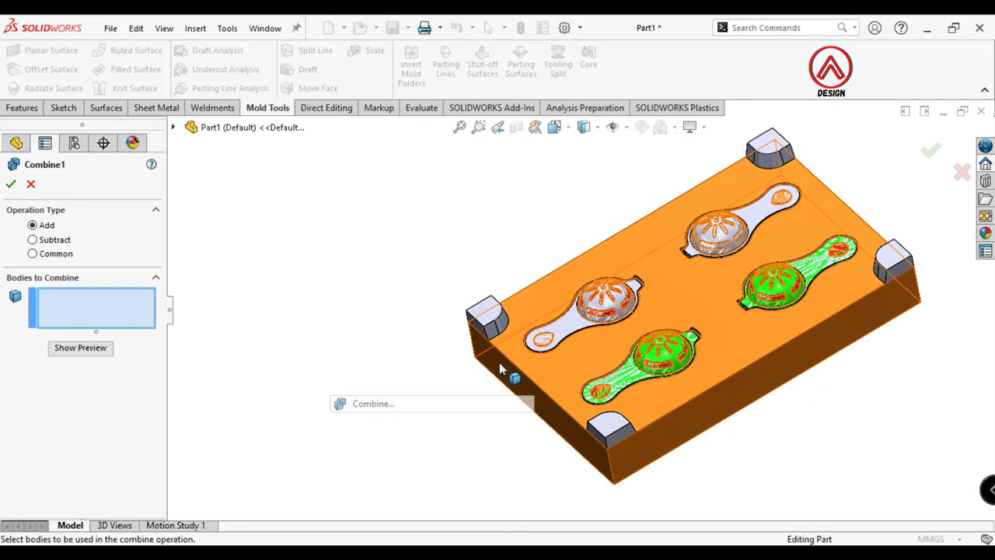
pyautogui.click(488, 317)
pyautogui.click(614, 427)
pyautogui.click(894, 263)
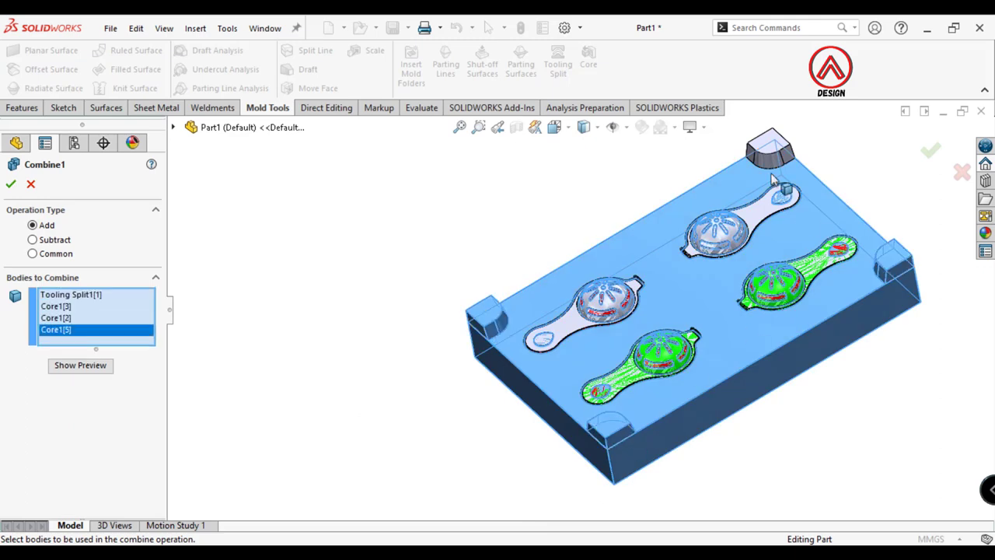
pyautogui.click(770, 148)
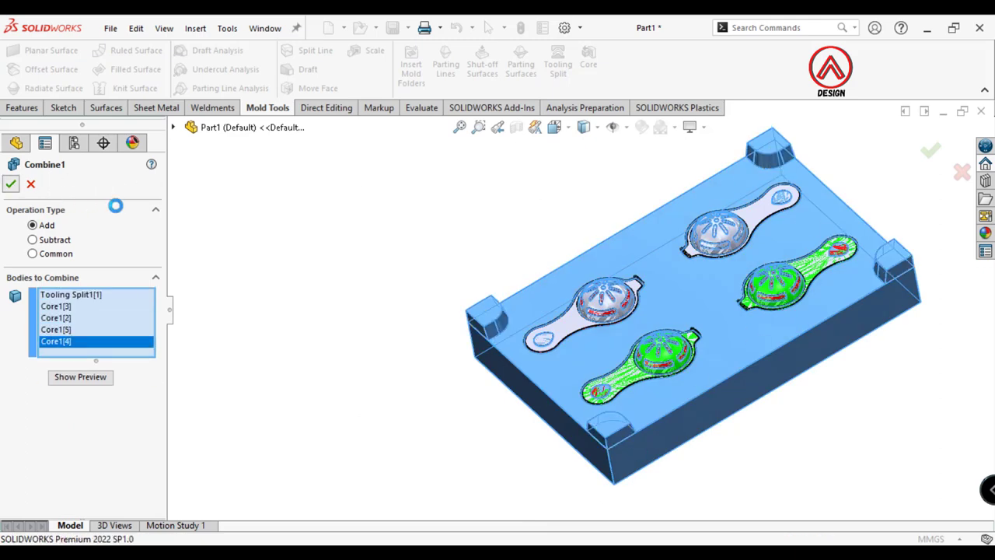
# Hide the Mirror3 surface bodies and the core and cavity Shut-Off surfaces, then collapse their folders
pyautogui.scroll(5, 62, 280)
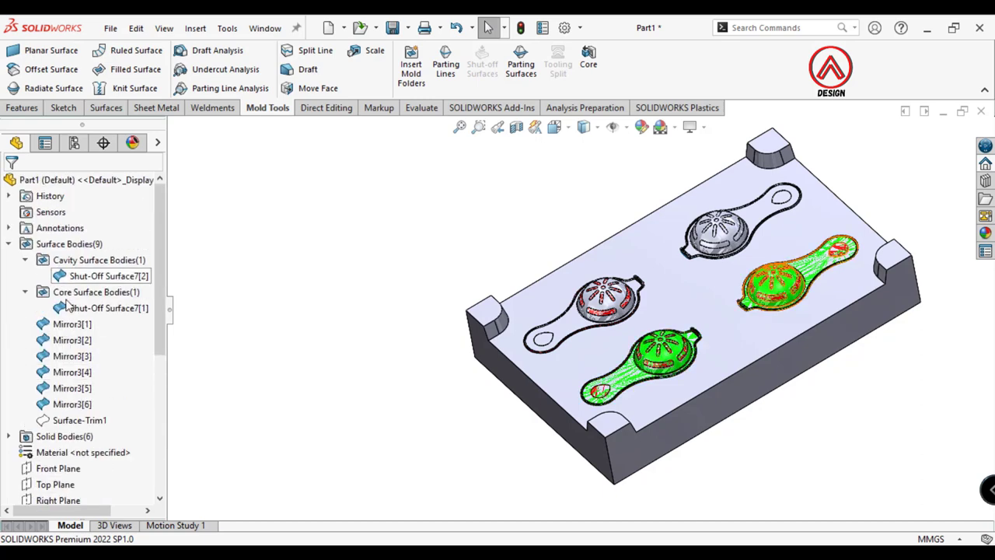
pyautogui.click(70, 324)
pyautogui.keyDown('shift'); pyautogui.click(57, 406); pyautogui.keyUp('shift')
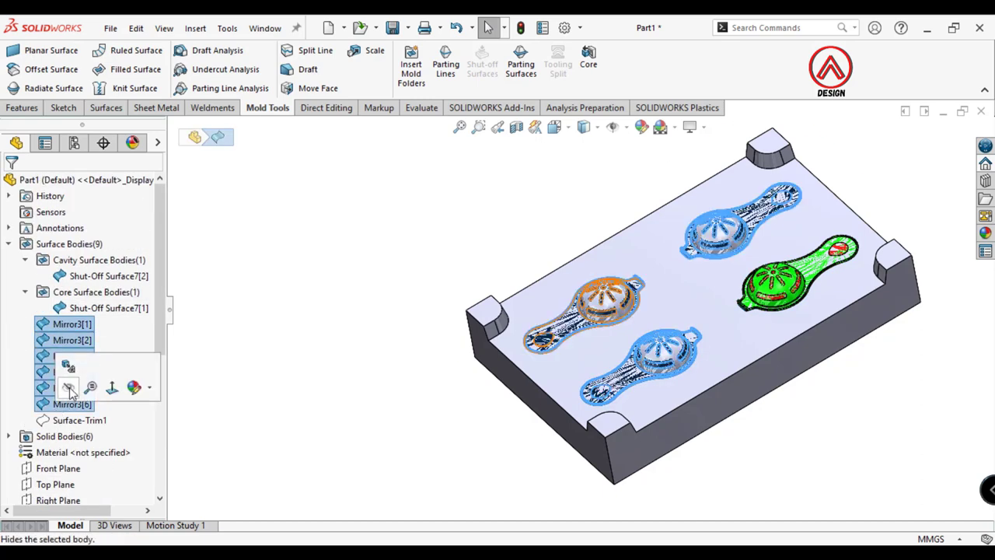
pyautogui.click(69, 390)
pyautogui.click(101, 308)
pyautogui.click(101, 276)
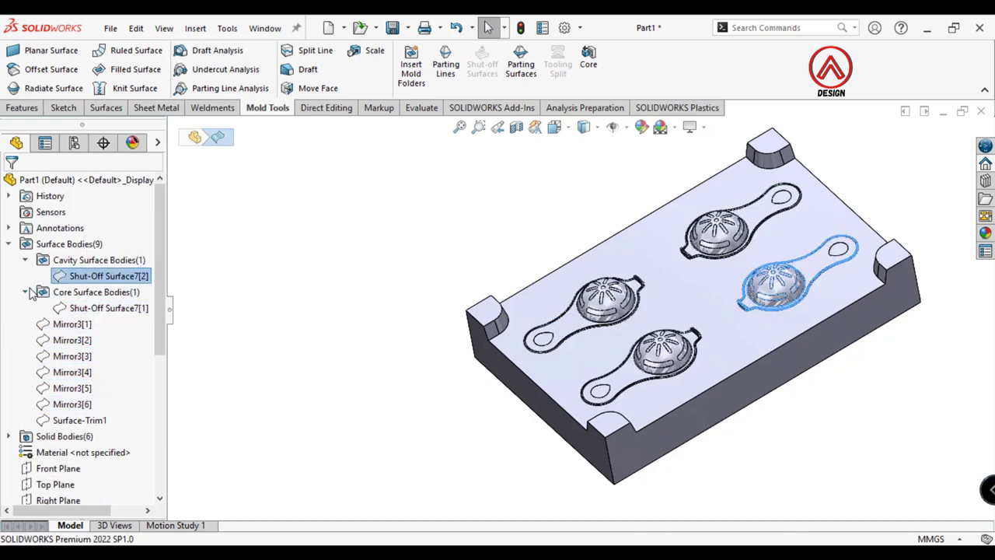
pyautogui.click(28, 260)
pyautogui.click(8, 244)
# Orbit and zoom around the mold to inspect the spoon loop and the whole block
pyautogui.moveTo(317, 269)
pyautogui.mouseDown(button='middle')
pyautogui.moveTo(604, 313)
pyautogui.moveTo(526, 477)
pyautogui.moveTo(767, 222)
pyautogui.moveTo(434, 372)
pyautogui.moveTo(544, 337)
pyautogui.moveTo(537, 410)
pyautogui.moveTo(555, 360)
pyautogui.mouseUp(button='middle')
pyautogui.scroll(-3, 434, 371)
pyautogui.scroll(-3, 434, 372)
pyautogui.scroll(-3, 536, 410)
pyautogui.scroll(-3, 536, 410)
pyautogui.scroll(-3, 555, 359)
pyautogui.moveTo(506, 409); pyautogui.dragTo(429, 375, button='middle')
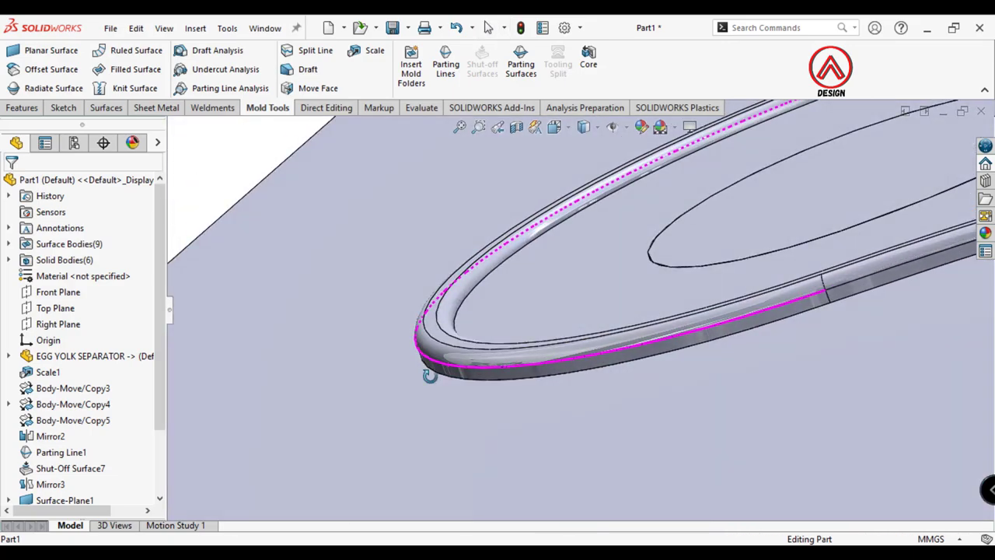
pyautogui.scroll(3, 429, 375)
pyautogui.moveTo(504, 351)
pyautogui.mouseDown(button='middle')
pyautogui.moveTo(596, 314)
pyautogui.moveTo(654, 307)
pyautogui.mouseUp(button='middle')
pyautogui.scroll(3, 595, 314)
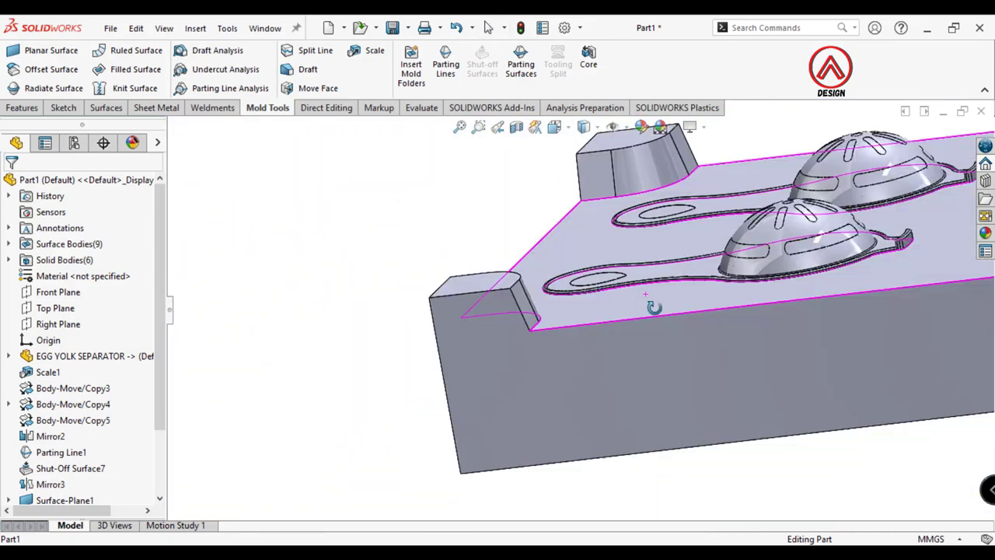
pyautogui.scroll(-5, 575, 284)
# Hide the Mirror2 and EGG YOLK SEPARATOR solid bodies, leaving only the combined core block
pyautogui.click(8, 260)
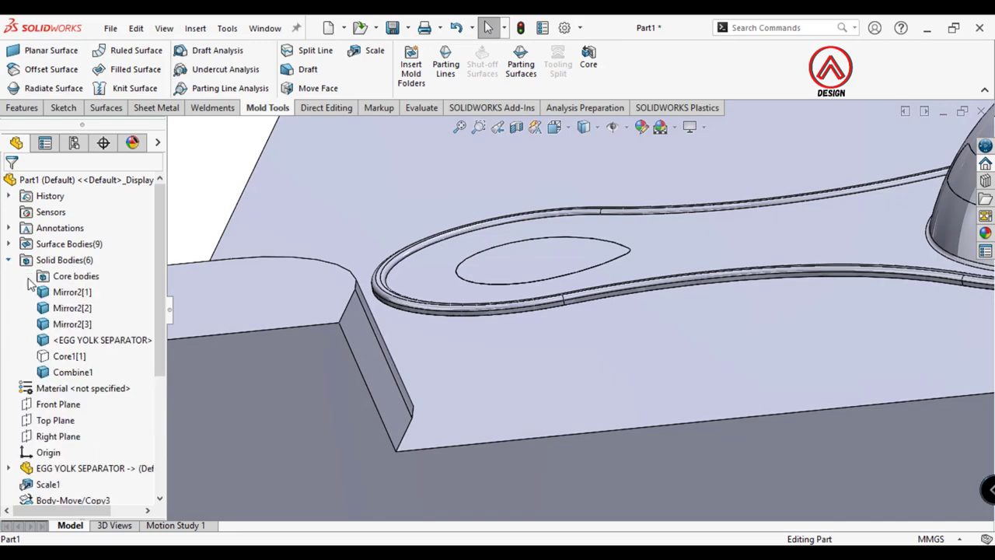
pyautogui.click(71, 292)
pyautogui.keyDown('shift'); pyautogui.click(70, 340); pyautogui.keyUp('shift')
pyautogui.click(177, 240)
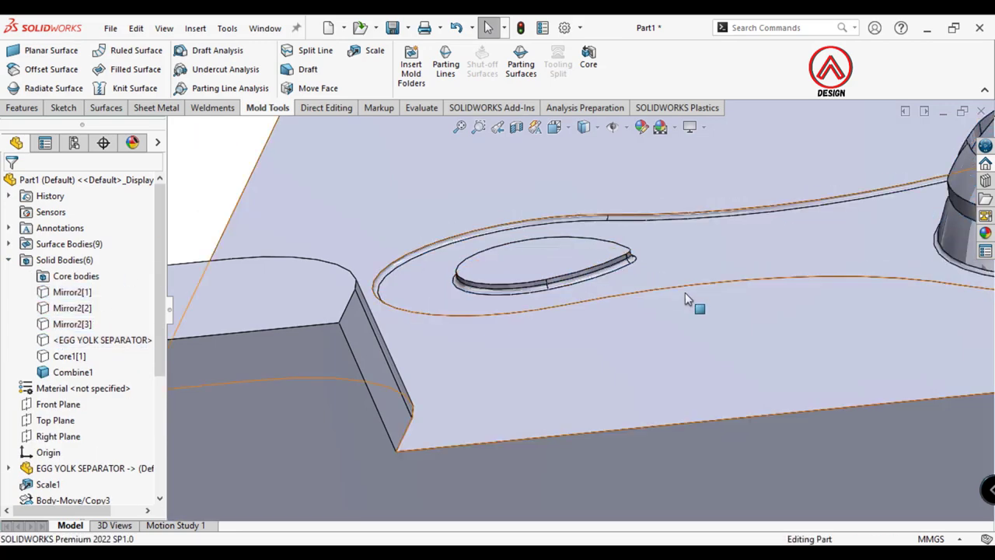
pyautogui.scroll(5, 645, 290)
# View the core block's top face Normal To, with Hidden Lines Visible display
pyautogui.hotkey('ctrl', '7')
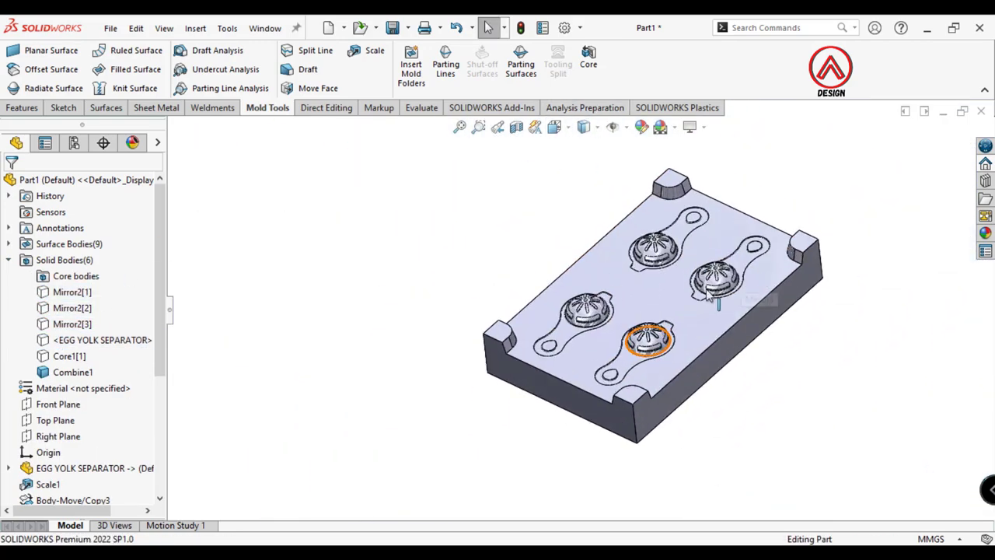
pyautogui.moveTo(660, 351)
pyautogui.mouseDown(button='middle')
pyautogui.moveTo(767, 289)
pyautogui.moveTo(754, 322)
pyautogui.moveTo(667, 354)
pyautogui.moveTo(646, 260)
pyautogui.mouseUp(button='middle')
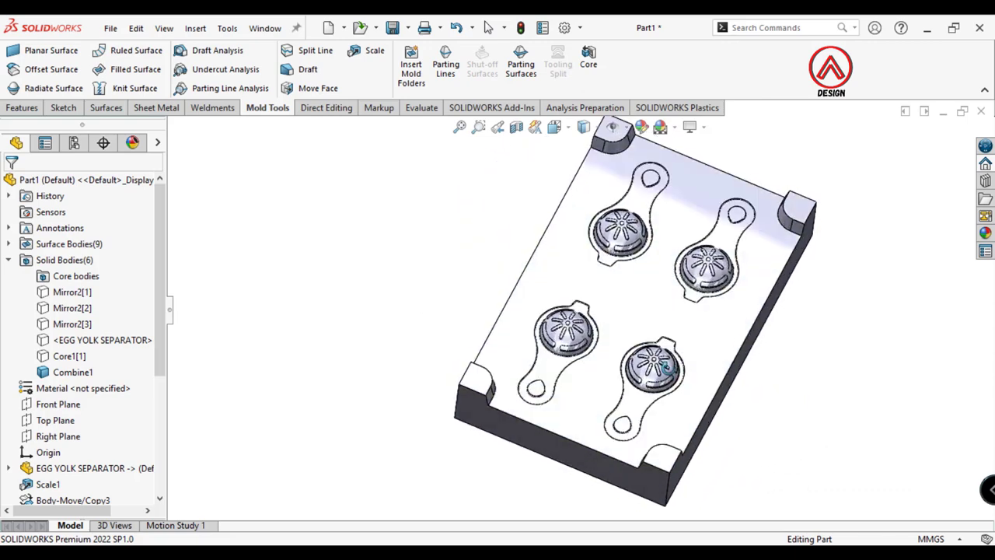
pyautogui.click(646, 260)
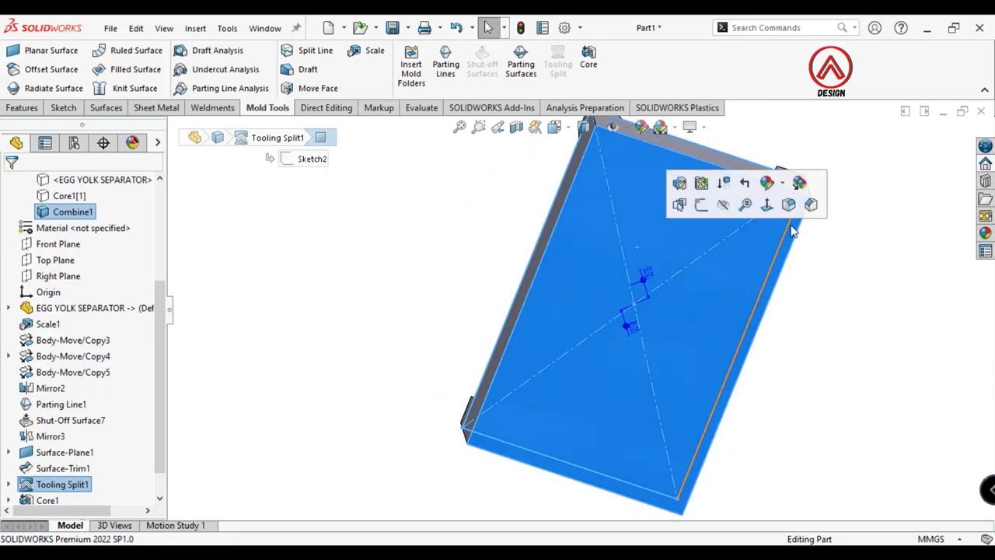
pyautogui.click(766, 207)
pyautogui.click(585, 127)
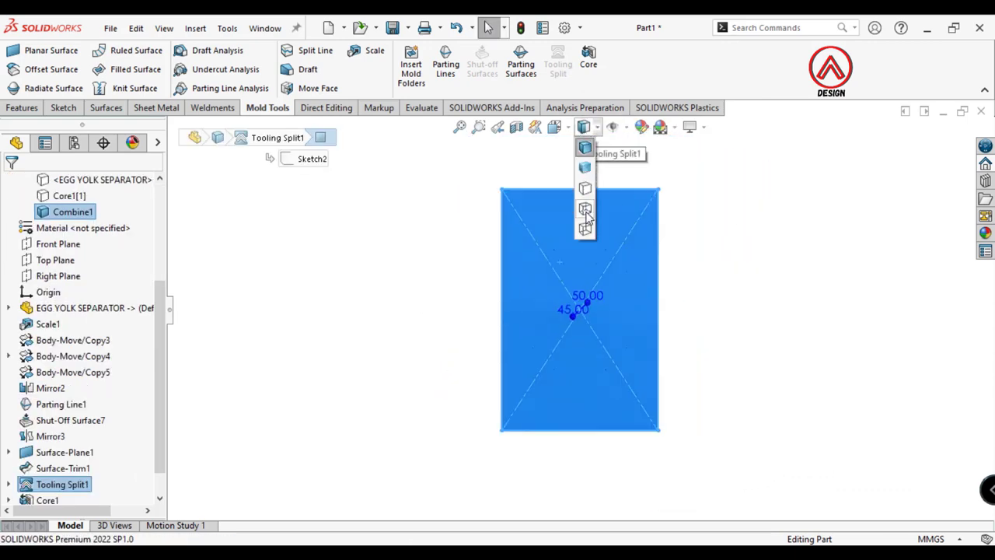
pyautogui.click(584, 209)
pyautogui.scroll(-2, 630, 265)
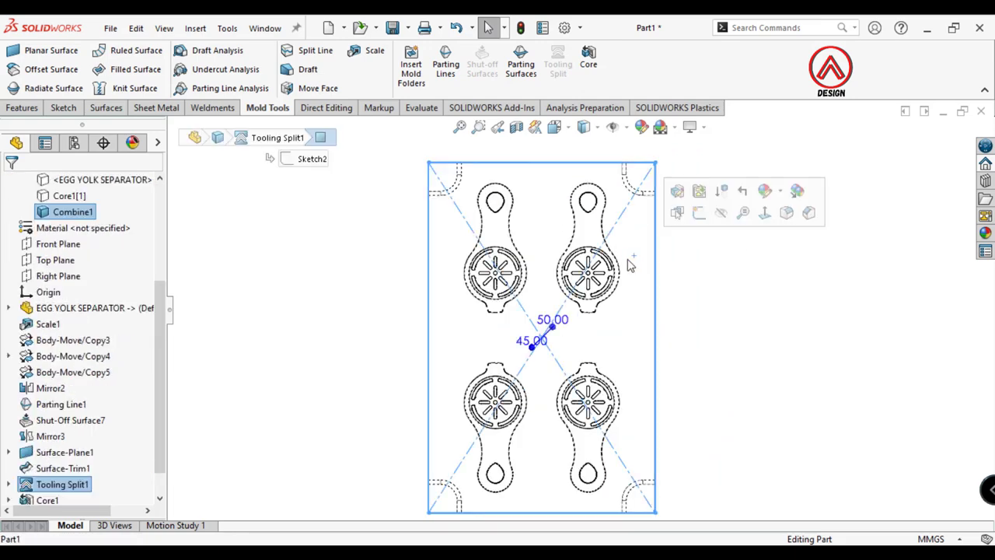
pyautogui.click(22, 108)
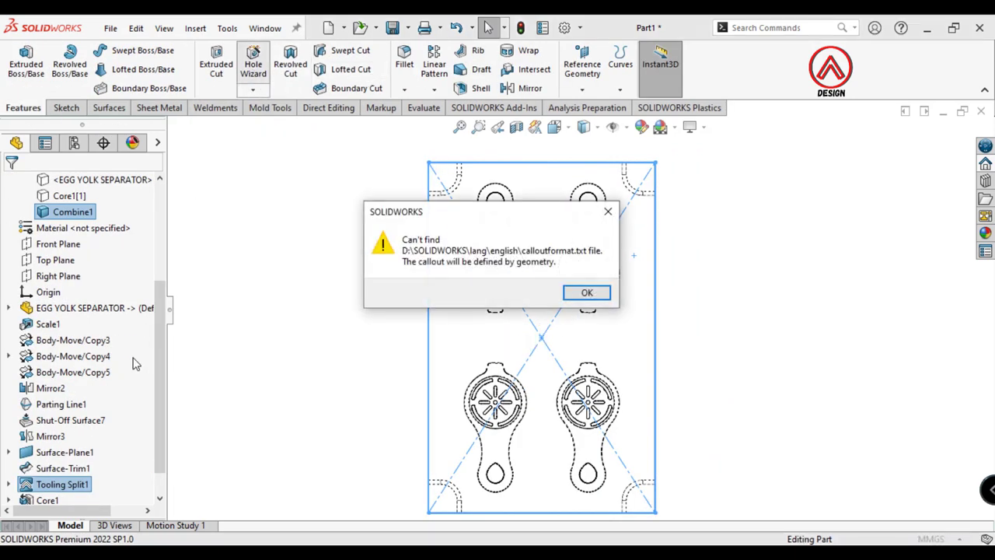
# Dismiss the callout warning and set the Hole Wizard to an ISO M12 bottoming tapped hole
pyautogui.click(588, 295)
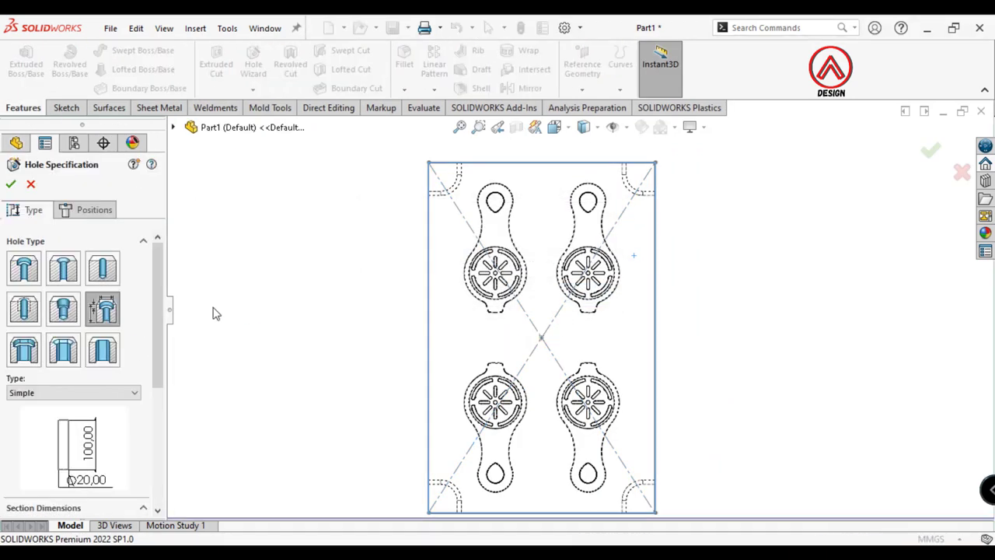
pyautogui.click(20, 319)
pyautogui.scroll(-5, 161, 342)
pyautogui.click(74, 341)
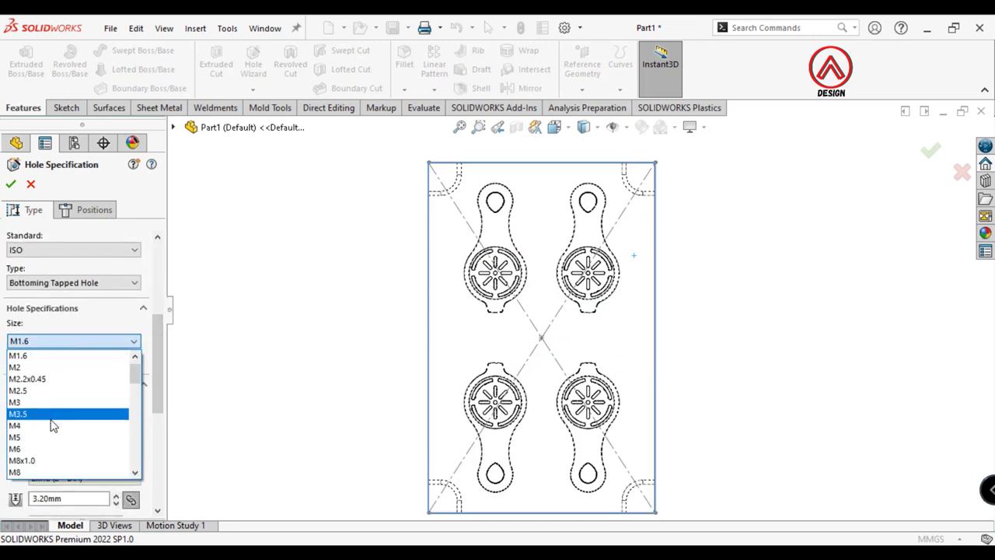
pyautogui.scroll(-3, 46, 420)
pyautogui.scroll(-1, 28, 441)
pyautogui.click(27, 437)
pyautogui.scroll(-3, 80, 359)
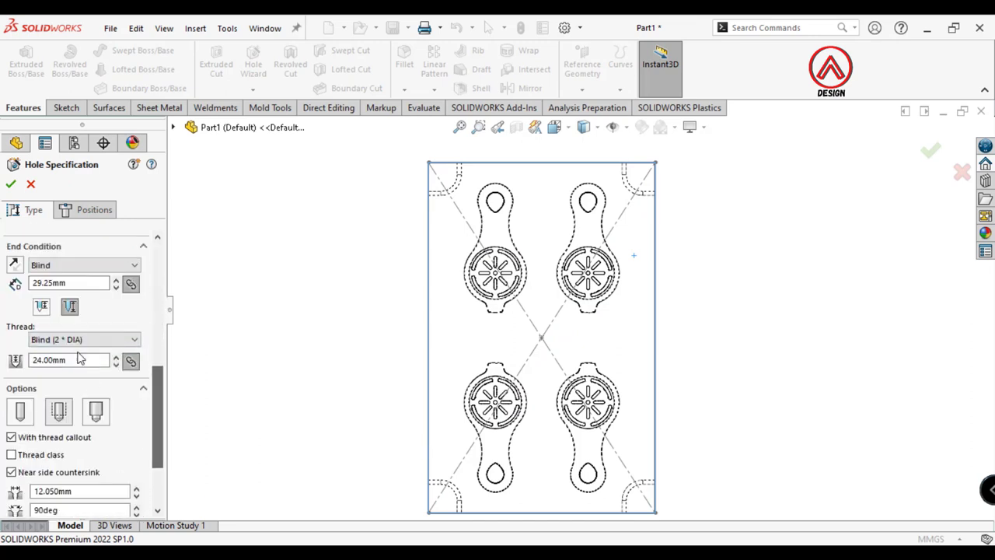
pyautogui.moveTo(160, 451); pyautogui.dragTo(132, 266)
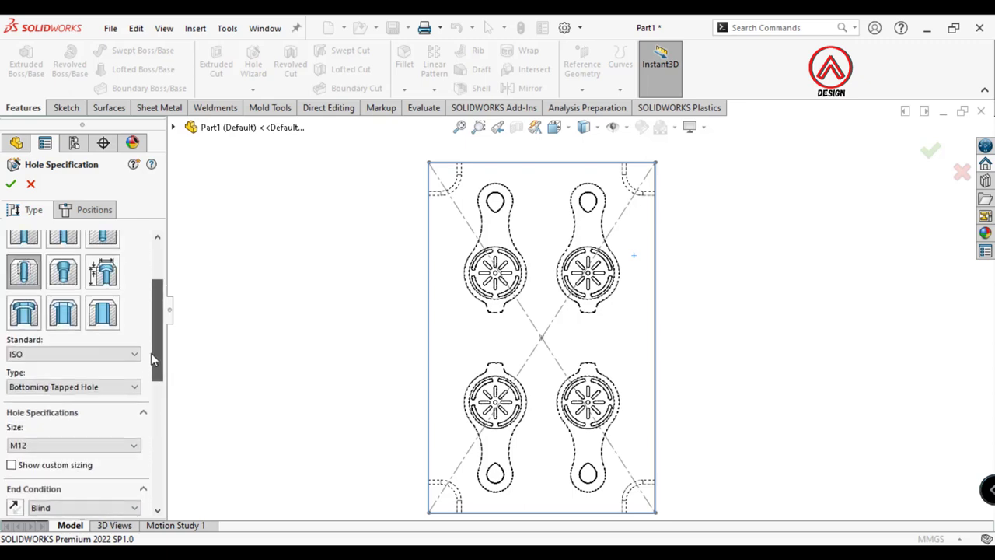
pyautogui.click(94, 209)
# Zoom into the core block's top-right corner pad to place the first M12 hole point
pyautogui.scroll(-3, 622, 225)
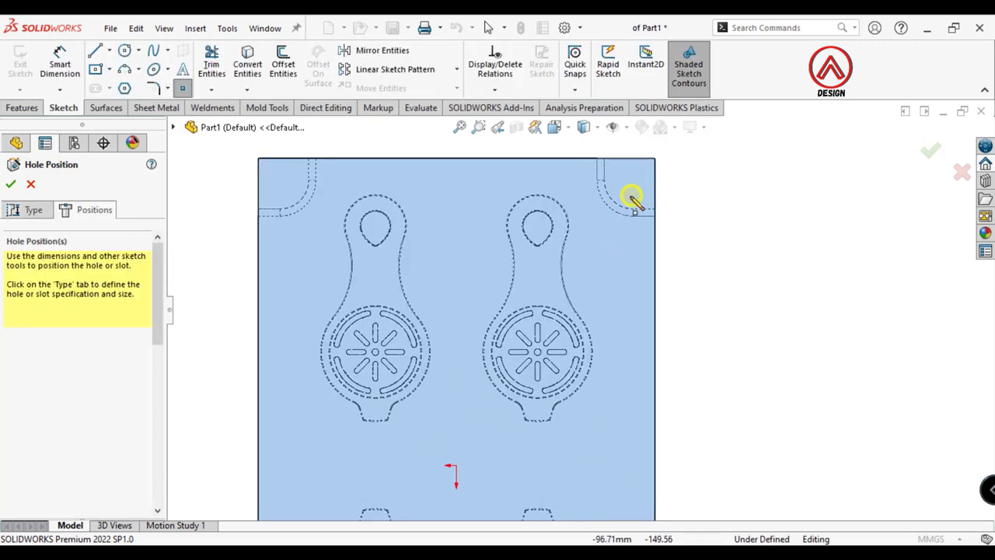
pyautogui.scroll(-1, 630, 200)
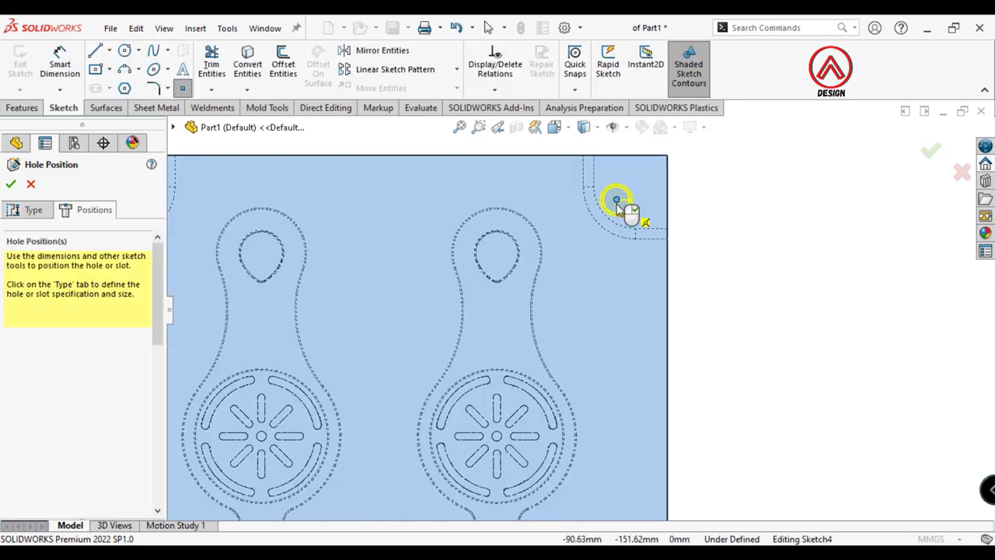
pyautogui.scroll(3, 591, 272)
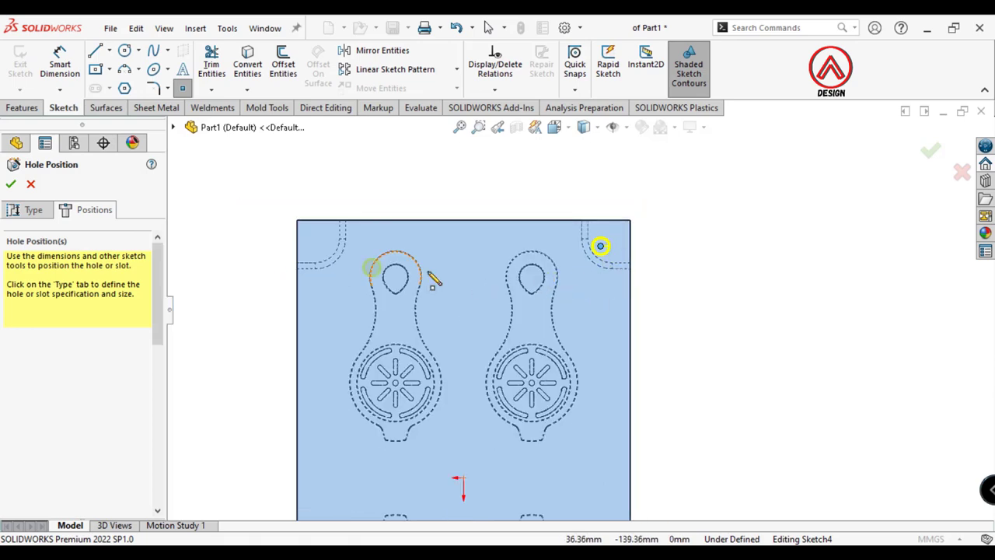
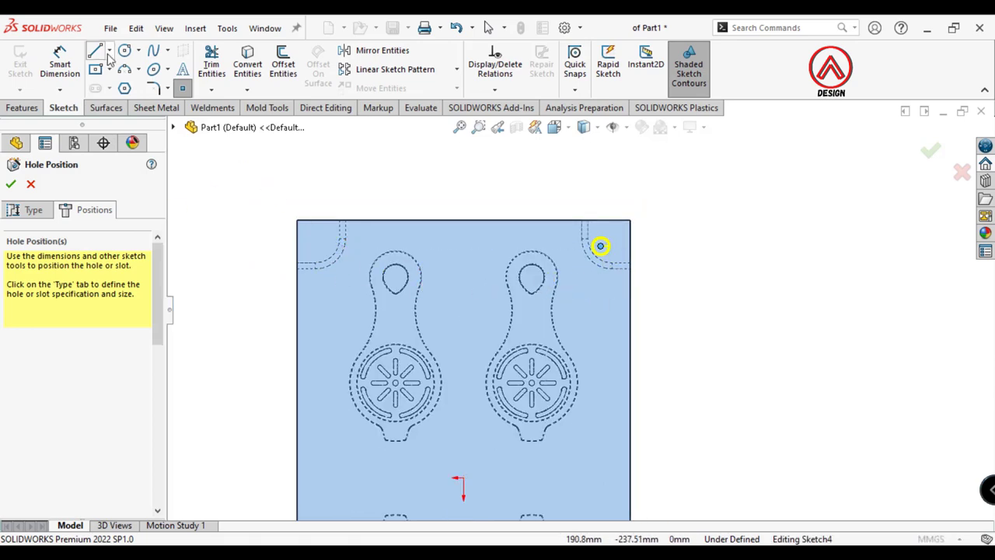
# Draw a short vertical construction centreline up from the sketch origin and select it
pyautogui.click(117, 86)
pyautogui.click(508, 432)
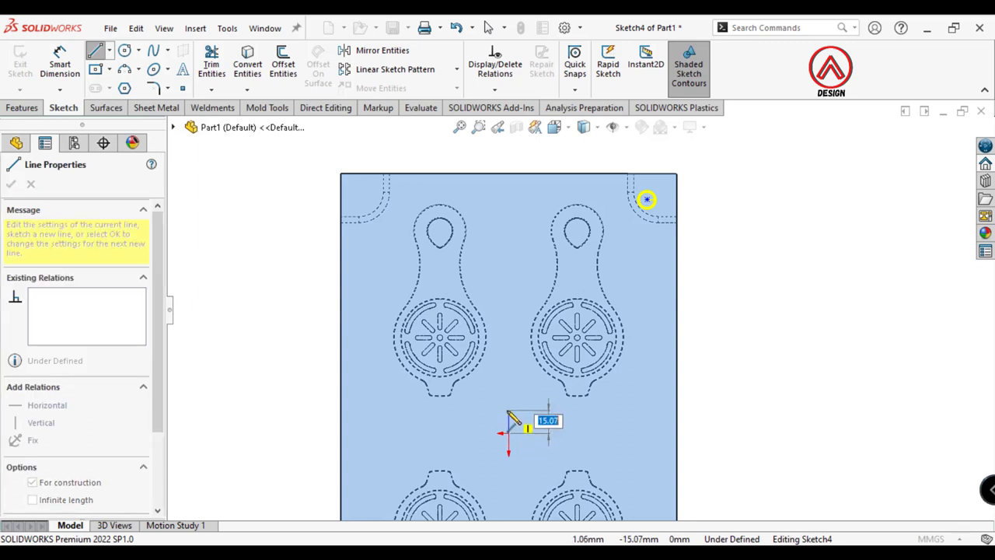
pyautogui.click(508, 409)
pyautogui.click(109, 51)
pyautogui.click(125, 84)
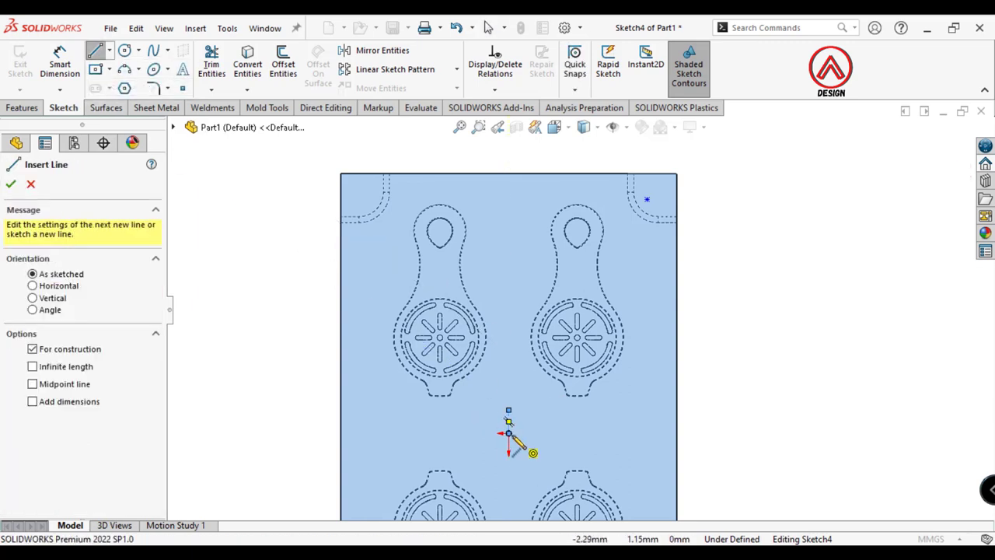
pyautogui.press('Escape')
pyautogui.click(508, 419)
# Begin a Mirror Entities of the top-right hole point, clearing the list and picking the centreline
pyautogui.click(381, 49)
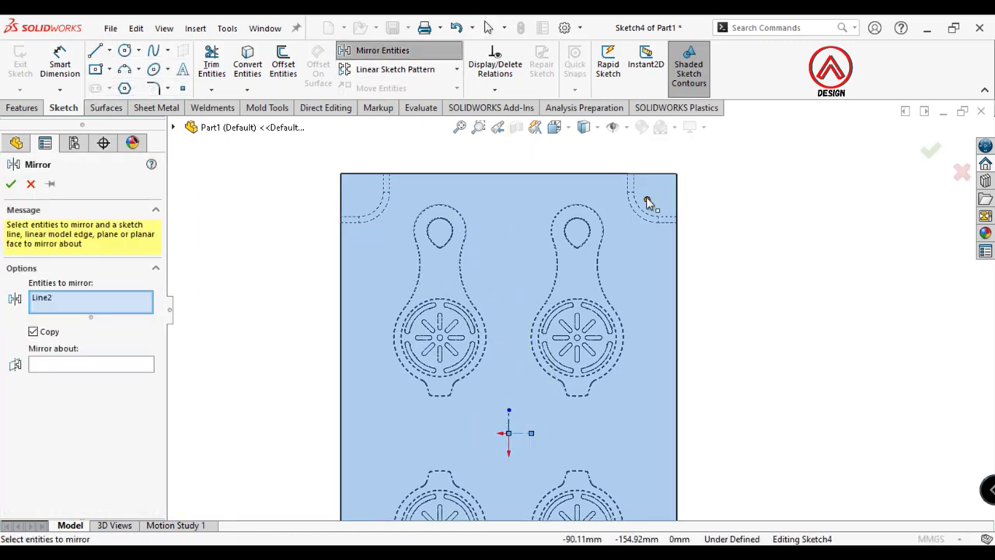
pyautogui.click(647, 200)
pyautogui.rightClick(66, 309)
pyautogui.click(117, 311)
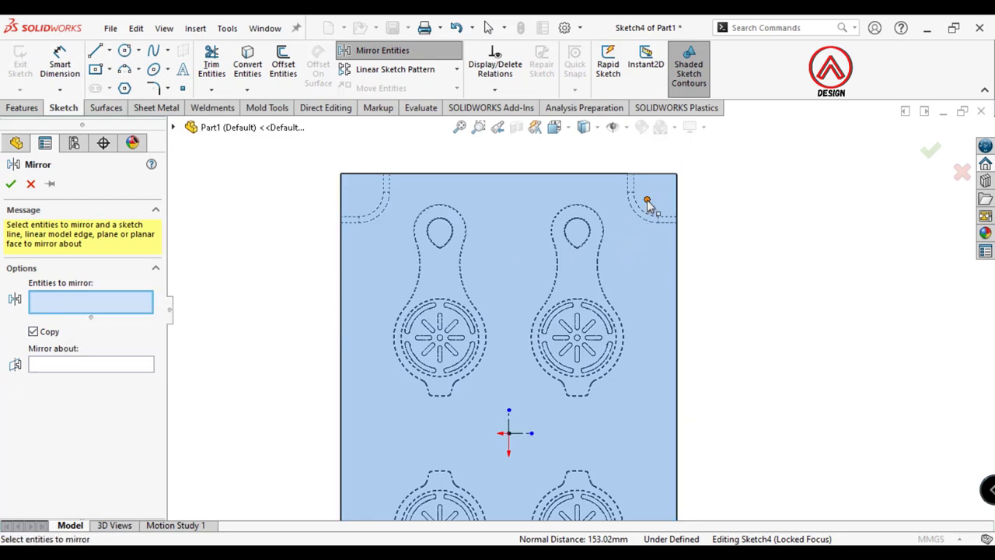
pyautogui.click(88, 365)
pyautogui.scroll(-2, 509, 416)
pyautogui.click(497, 426)
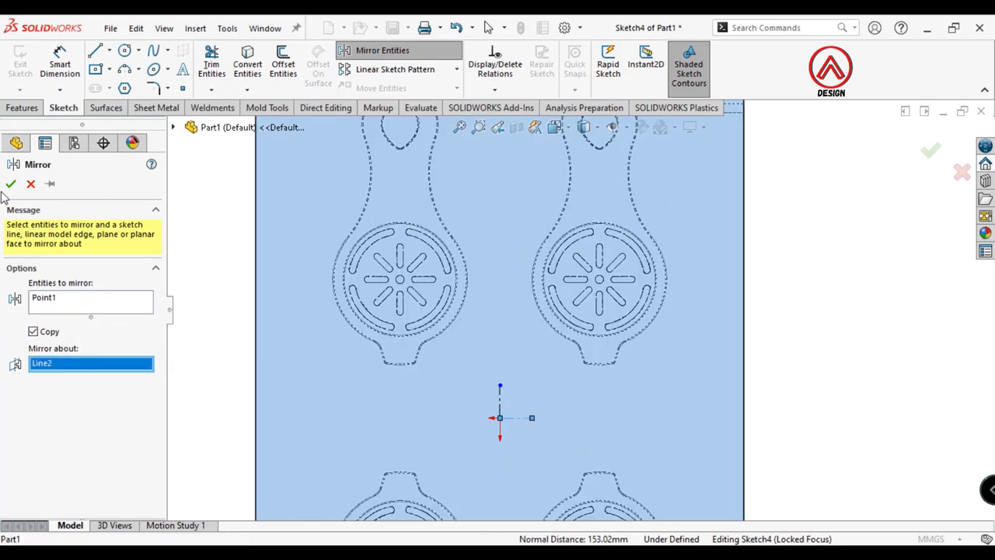
pyautogui.scroll(2, 599, 351)
# Mirror the top-right and bottom-right corner hole points about the vertical centreline
pyautogui.click(382, 51)
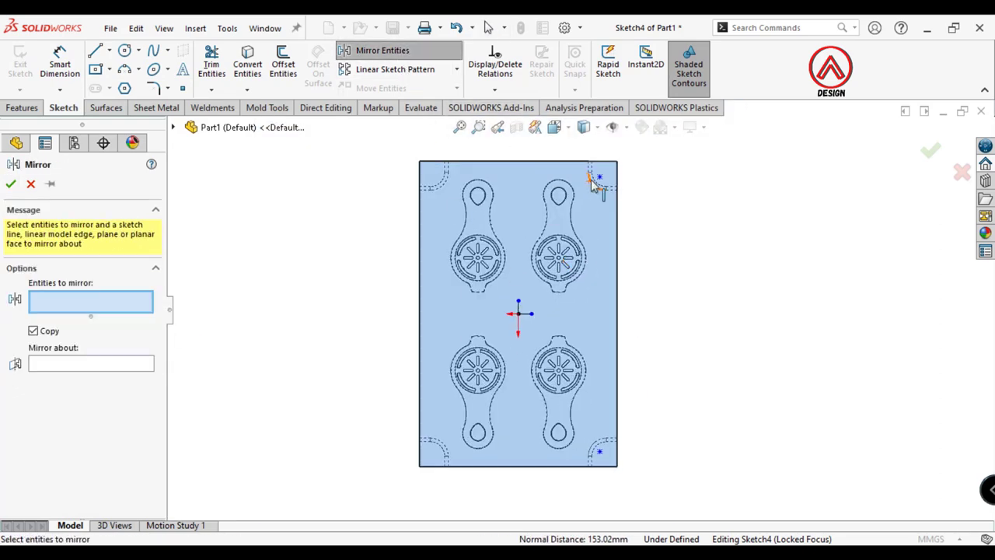
pyautogui.click(600, 177)
pyautogui.click(599, 454)
pyautogui.click(91, 365)
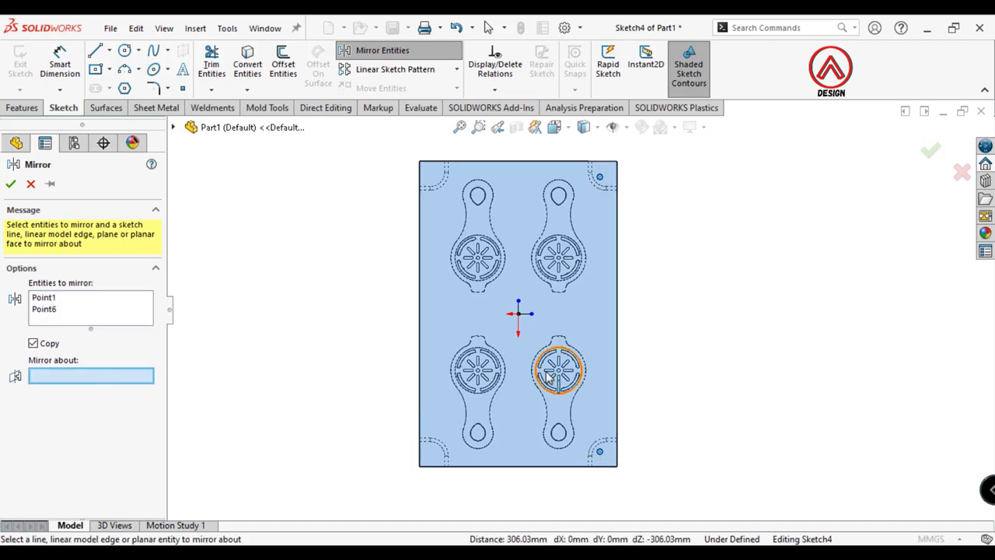
pyautogui.scroll(-2, 506, 282)
pyautogui.click(509, 276)
# Apply the mirror and dimension the two top hole points 175 mm apart
pyautogui.click(11, 184)
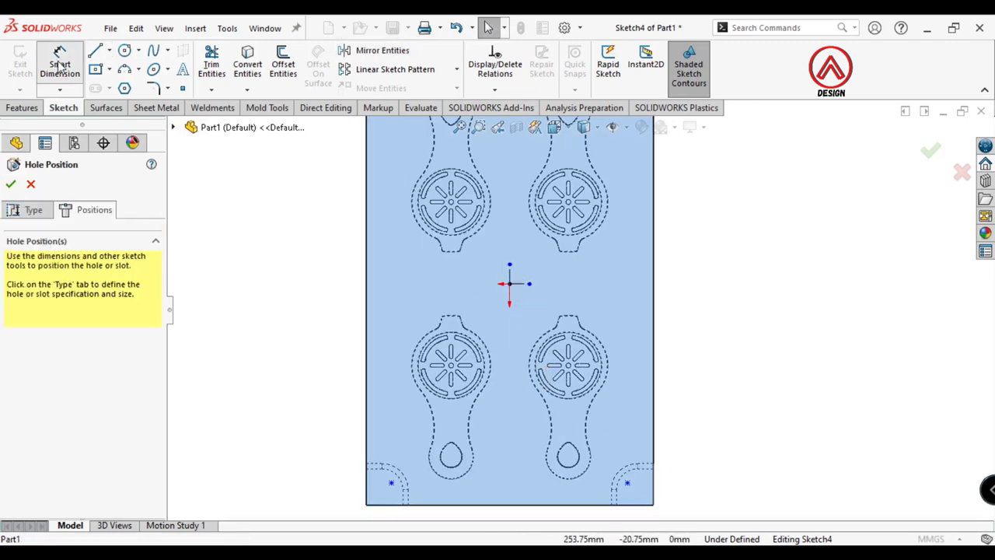
pyautogui.scroll(2, 550, 350)
pyautogui.scroll(-2, 614, 222)
pyautogui.click(604, 230)
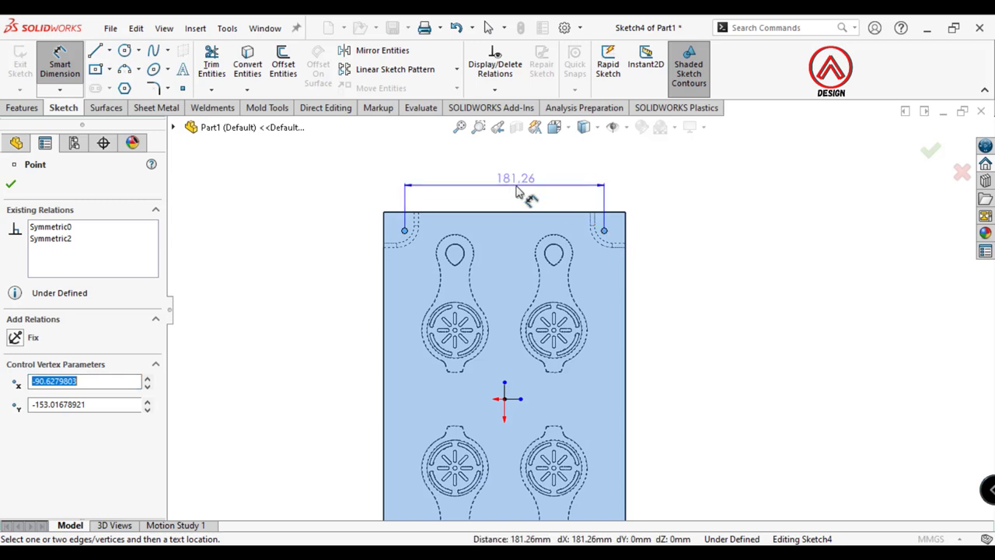
pyautogui.click(517, 192)
pyautogui.write('75')
pyautogui.press('Return')
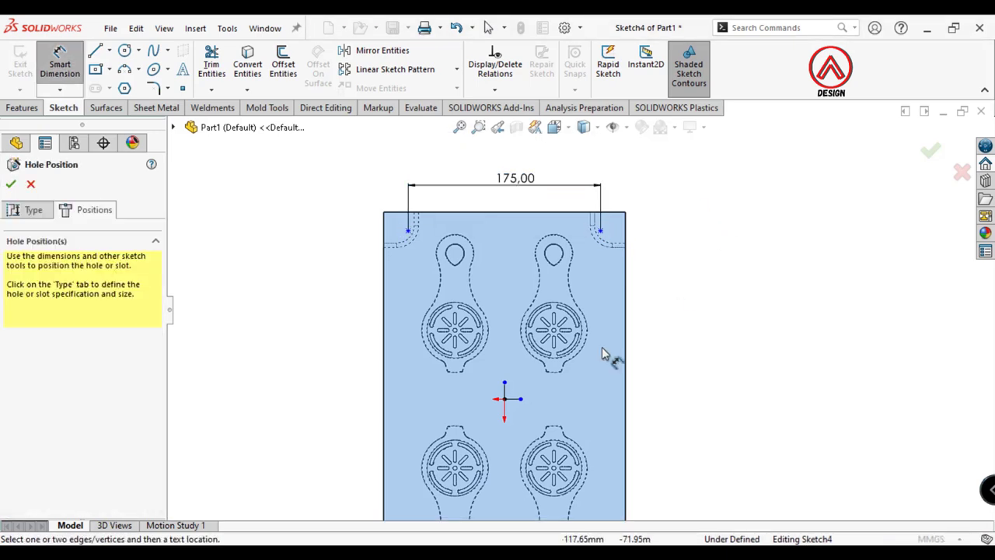
# Dimension the right-side hole points vertically, correcting the spacing from 305 to 300 mm
pyautogui.click(601, 232)
pyautogui.scroll(2, 591, 311)
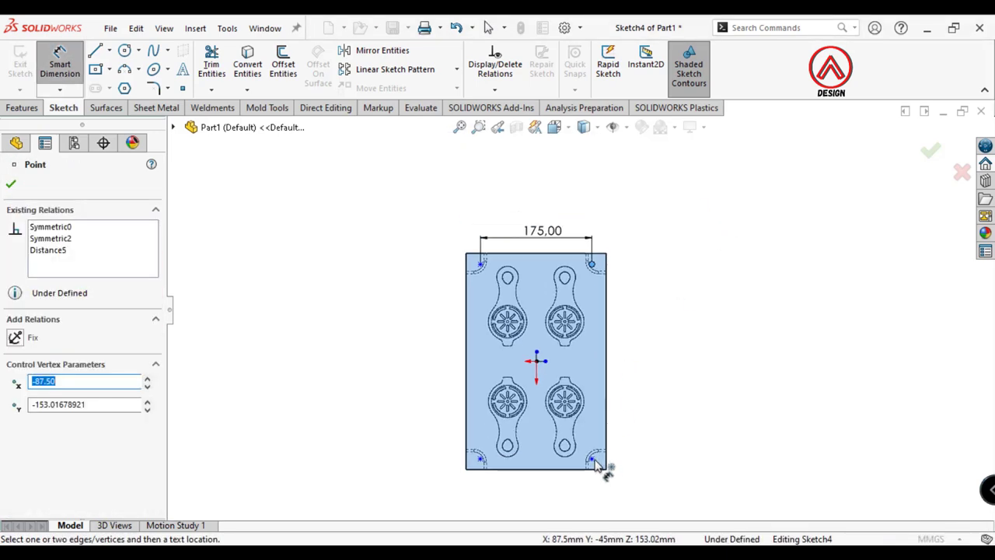
pyautogui.click(594, 461)
pyautogui.scroll(-3, 642, 346)
pyautogui.click(642, 396)
pyautogui.write('305')
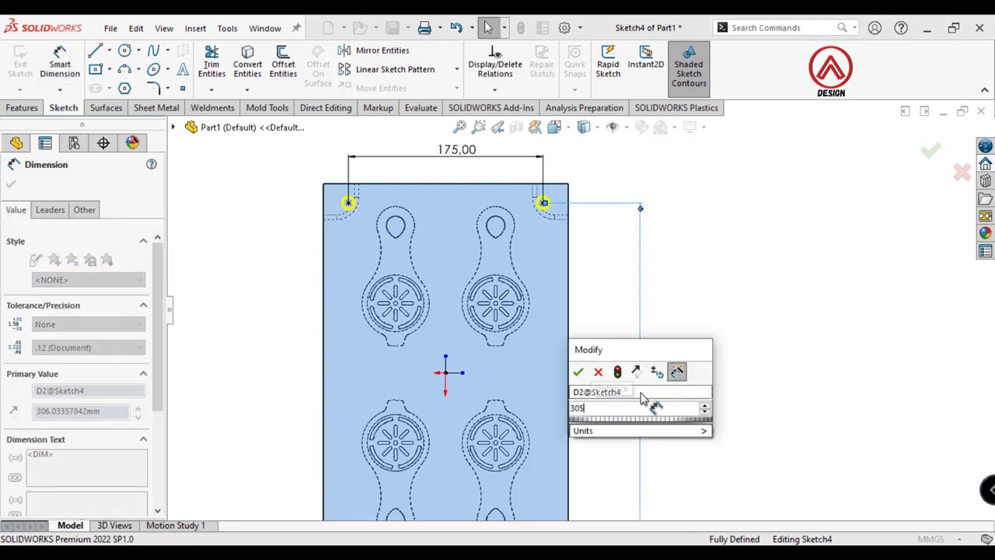
pyautogui.press('Return')
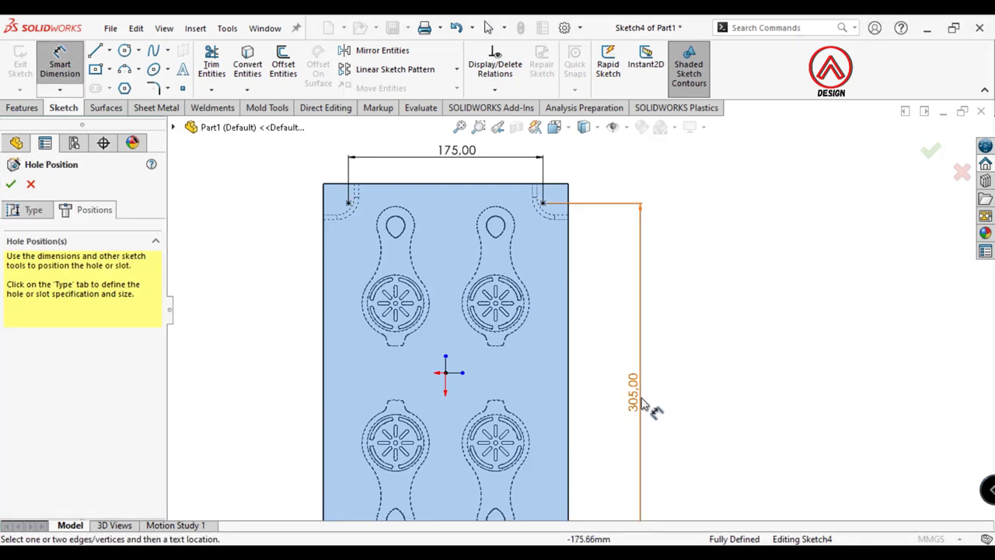
pyautogui.click(637, 405)
pyautogui.doubleClick(636, 405)
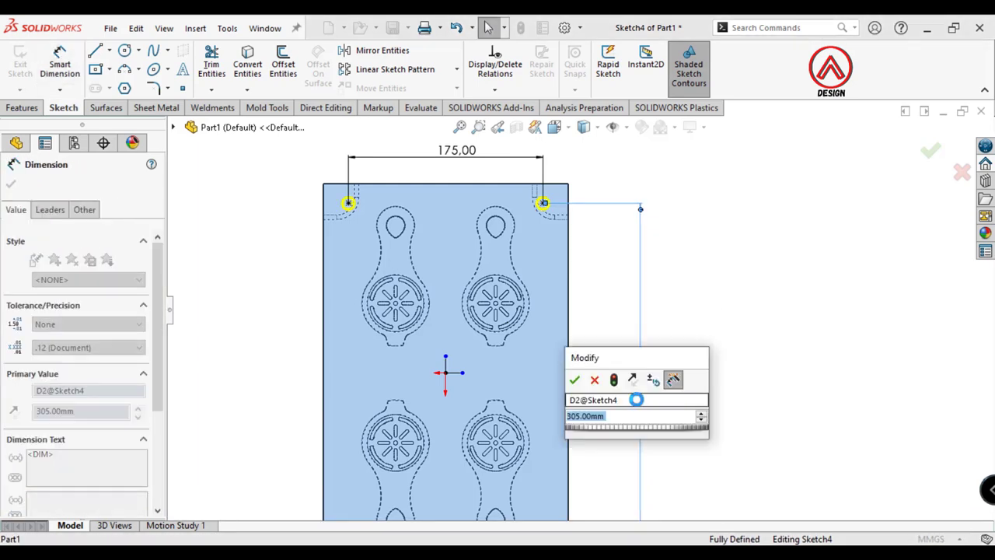
pyautogui.write('30')
pyautogui.press('Return')
# Accept the hole positions to create M12 Tapped Hole1 and view the block in 3D
pyautogui.press('f')
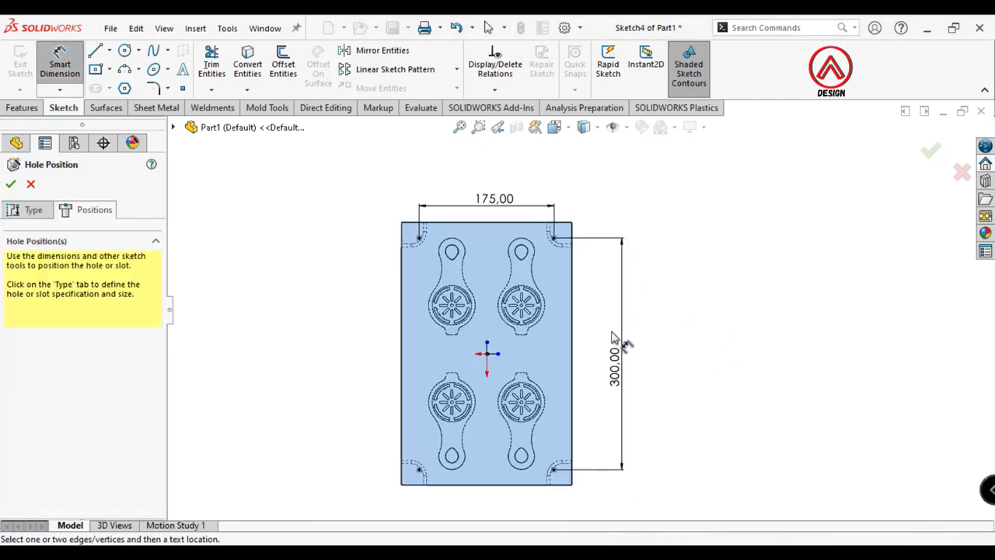
pyautogui.click(930, 150)
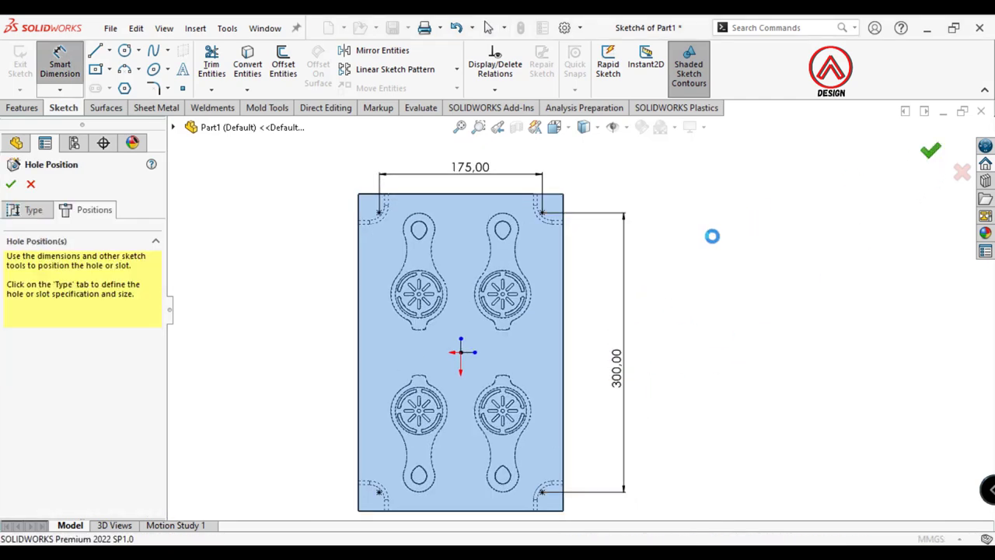
pyautogui.moveTo(567, 225); pyautogui.dragTo(534, 344, button='middle')
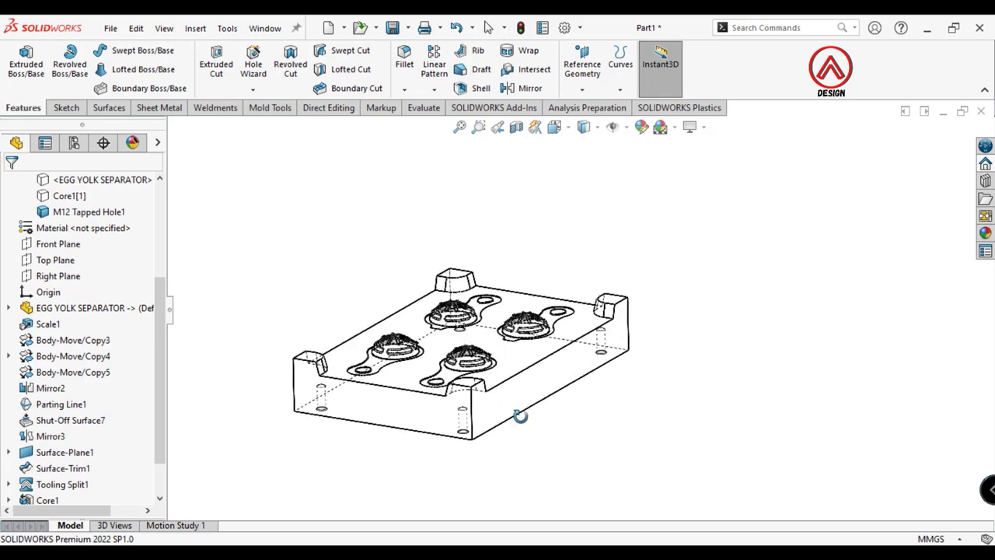
# View the block from the top and edit Sketch4 under M12 Tapped Hole1
pyautogui.click(530, 328)
pyautogui.click(662, 285)
pyautogui.scroll(-1, 113, 487)
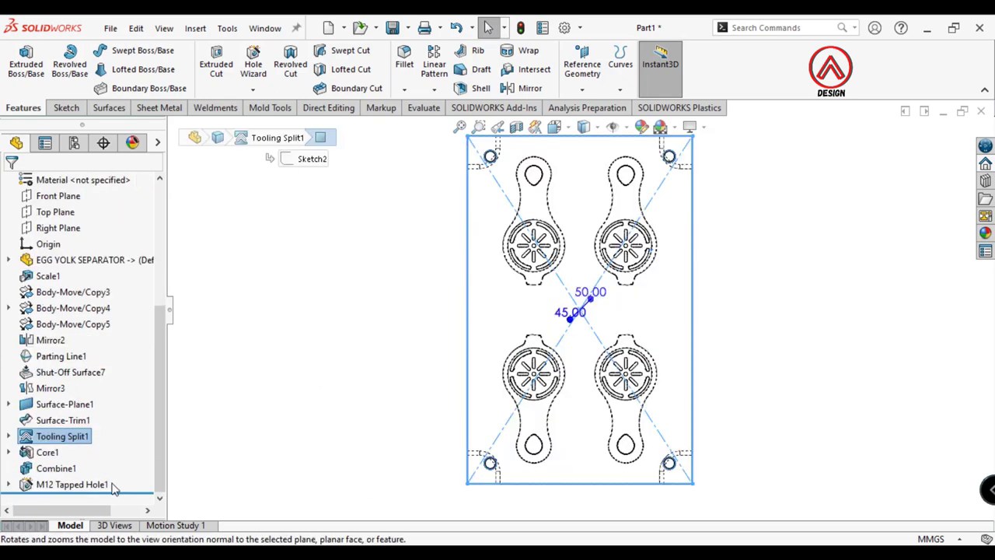
pyautogui.click(9, 484)
pyautogui.click(67, 404)
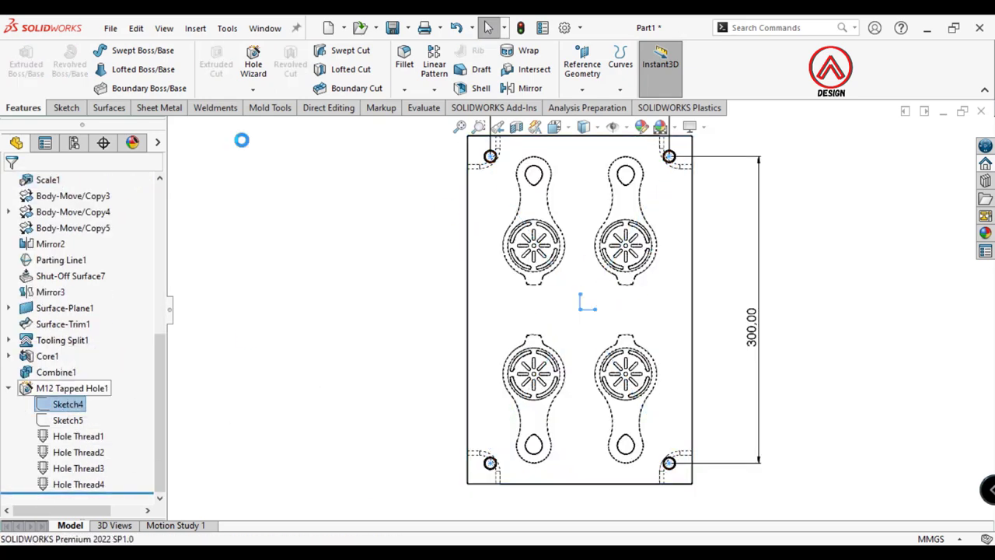
# Add a hole point on the right side, made horizontal with the sketch origin
pyautogui.click(668, 310)
pyautogui.press('Escape')
pyautogui.click(668, 155)
pyautogui.keyDown('ctrl'); pyautogui.click(669, 309); pyautogui.keyUp('ctrl')
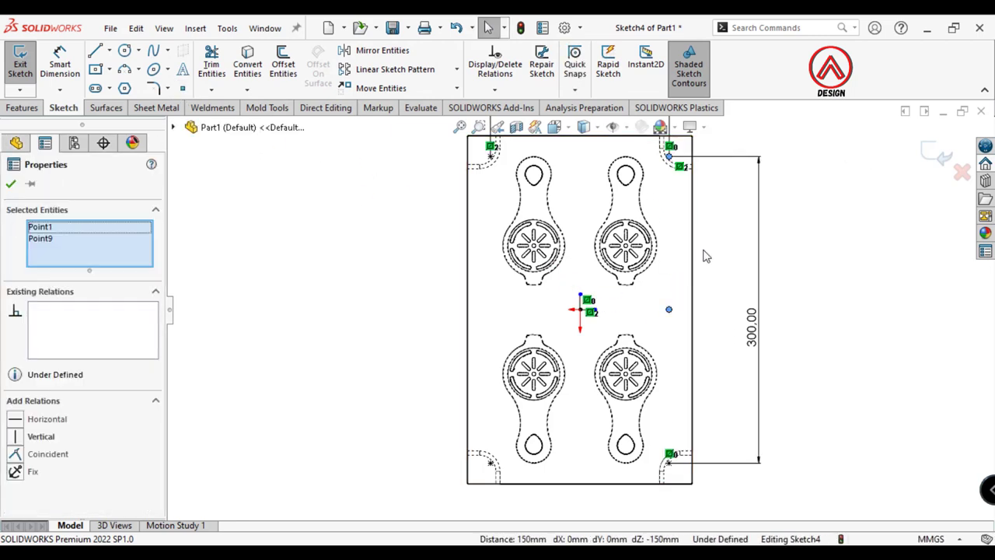
pyautogui.click(746, 238)
pyautogui.click(579, 309)
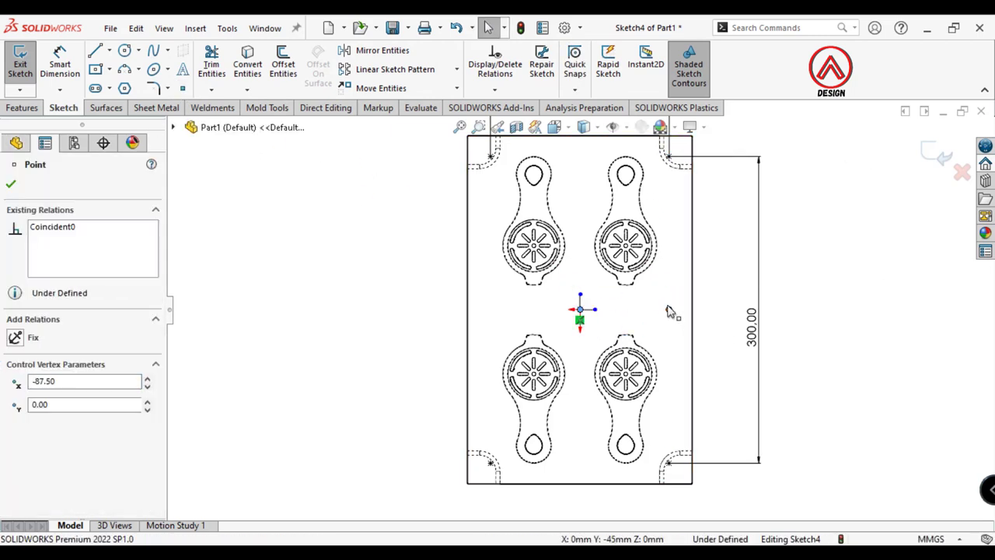
pyautogui.keyDown('ctrl'); pyautogui.click(669, 310); pyautogui.keyUp('ctrl')
pyautogui.click(710, 251)
# Mirror the new point about the vertical centreline to the left side and check the holes
pyautogui.click(369, 51)
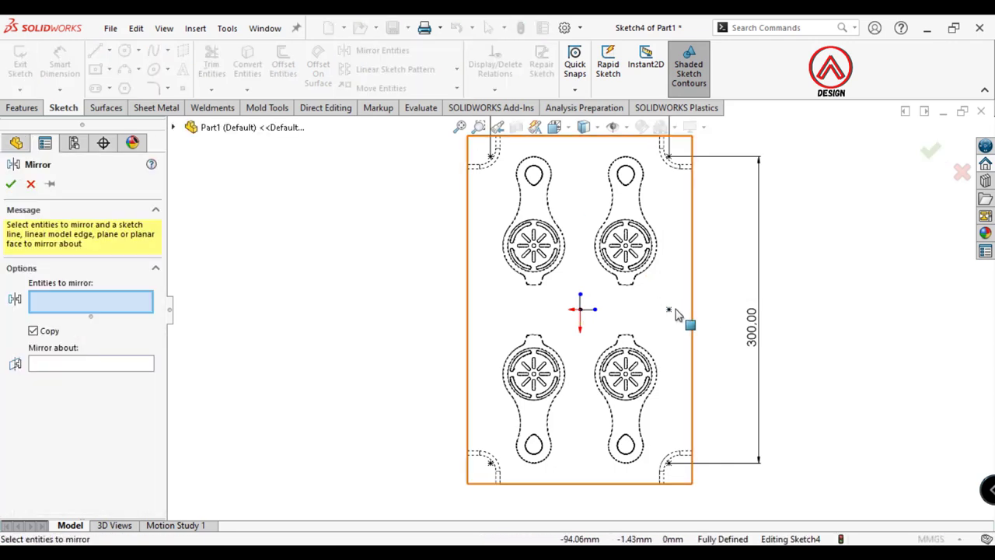
pyautogui.click(149, 365)
pyautogui.click(576, 307)
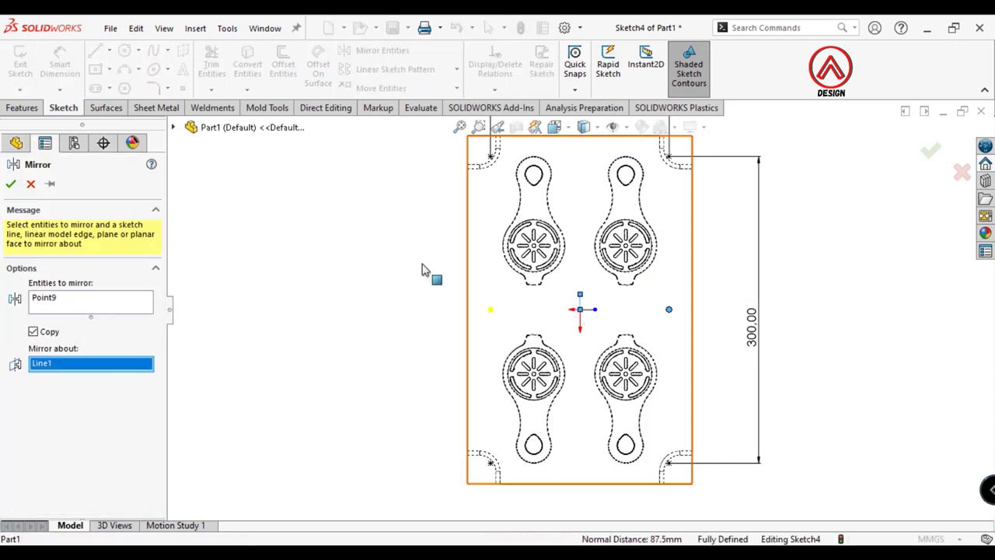
pyautogui.click(11, 186)
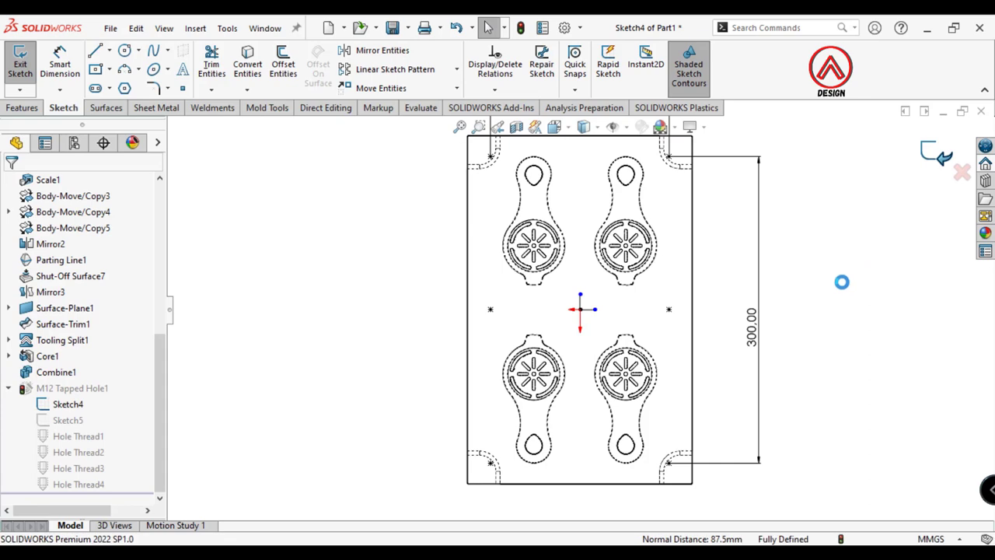
pyautogui.moveTo(651, 271)
pyautogui.mouseDown(button='middle')
pyautogui.moveTo(571, 350)
pyautogui.moveTo(576, 296)
pyautogui.mouseUp(button='middle')
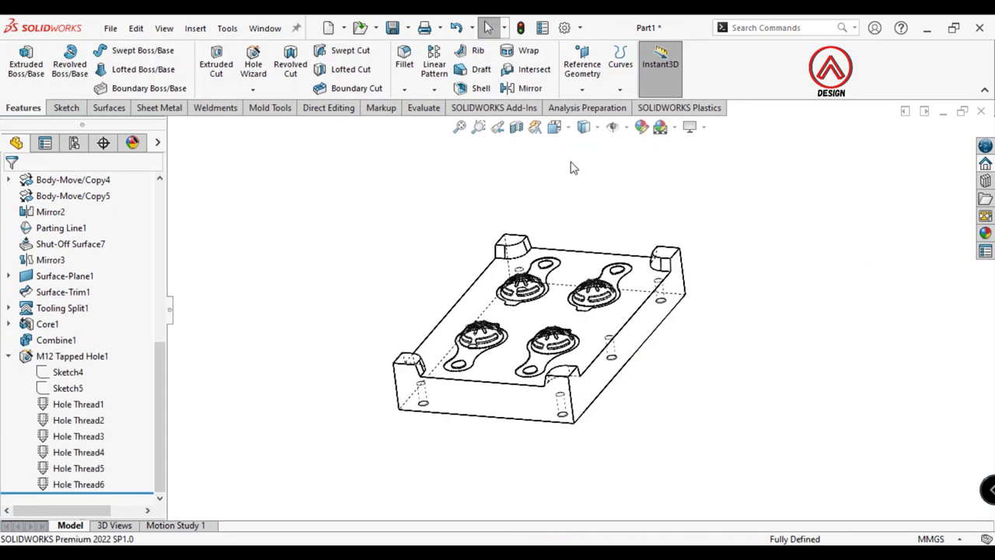
# Switch to Top view and start a new sketch on Surface-Plane1
pyautogui.click(554, 126)
pyautogui.click(574, 167)
pyautogui.scroll(-2, 542, 296)
pyautogui.scroll(-2, 541, 296)
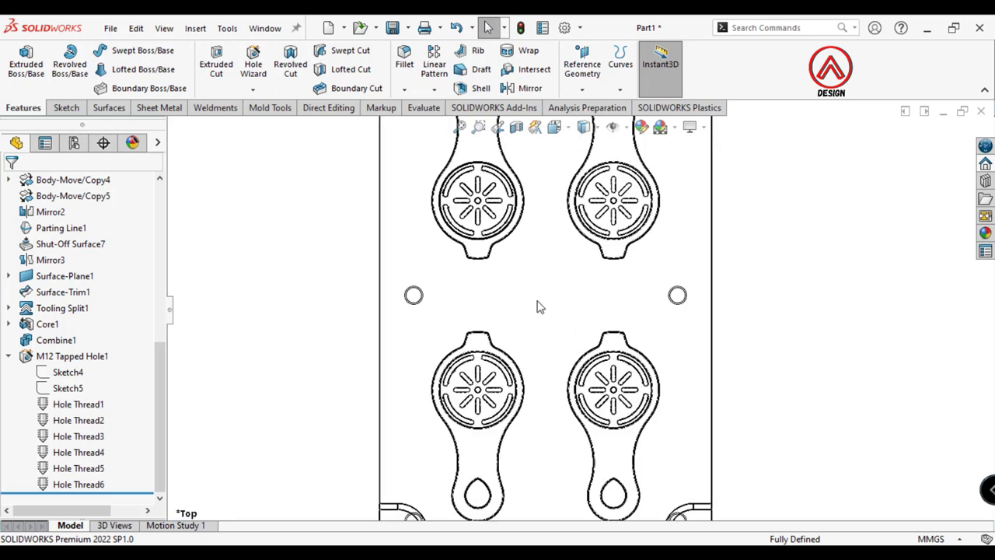
pyautogui.click(542, 296)
pyautogui.click(432, 294)
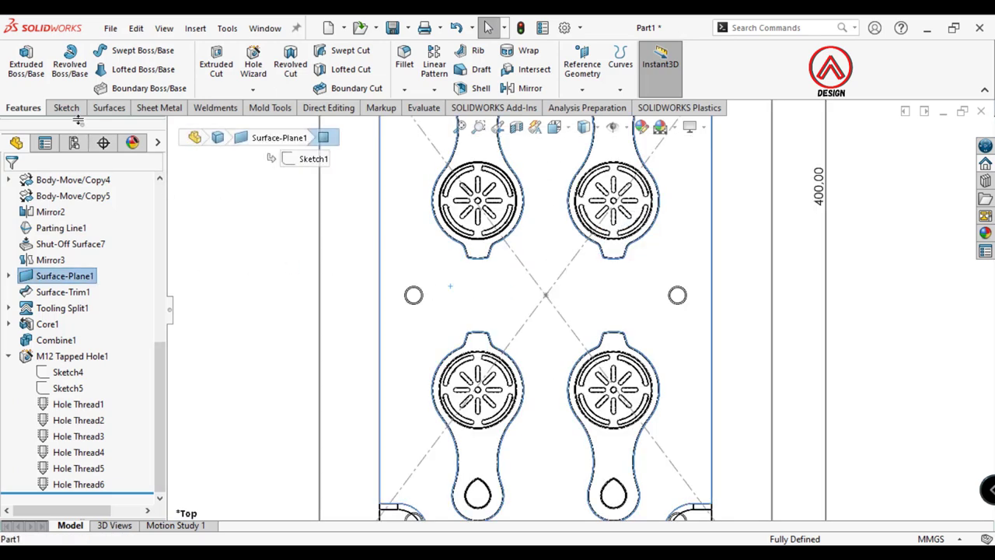
# Sketch a midpoint line from the origin between the cavities, then delete it
pyautogui.click(109, 50)
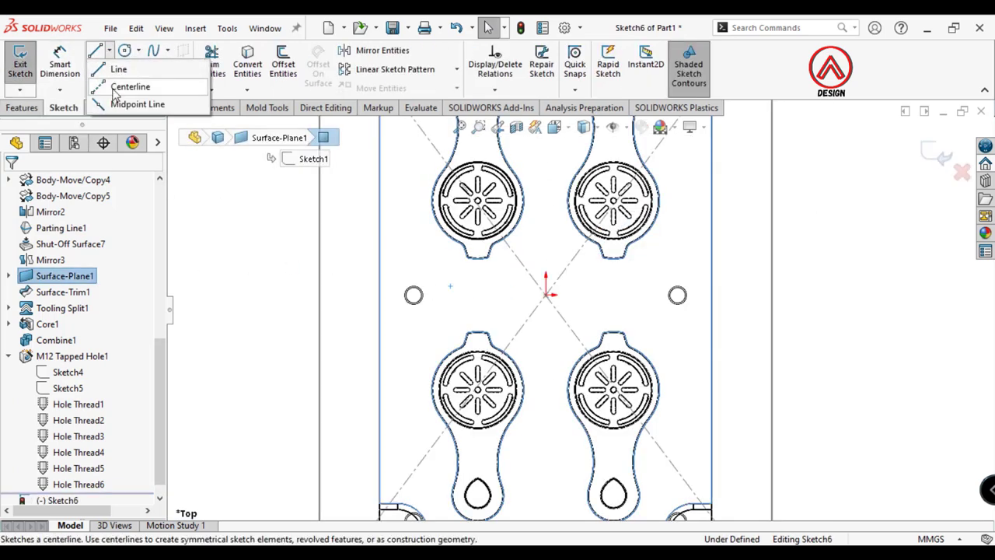
pyautogui.click(118, 104)
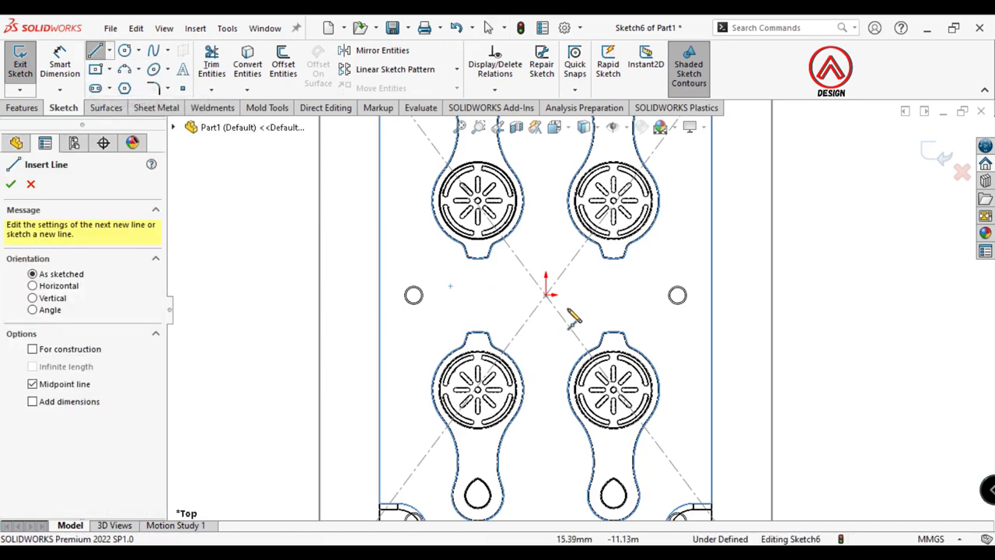
pyautogui.click(549, 290)
pyautogui.scroll(-2, 622, 300)
pyautogui.click(651, 302)
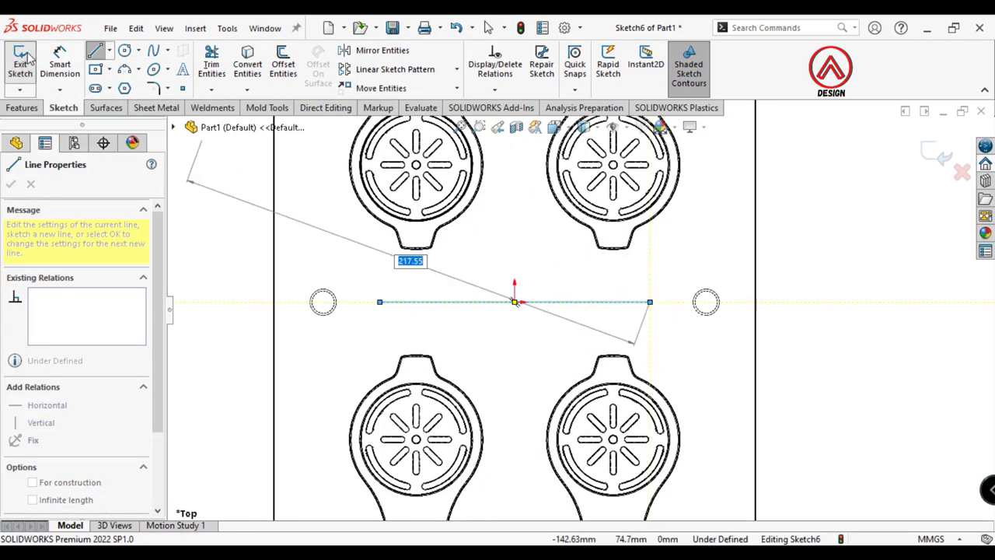
pyautogui.press('Escape')
pyautogui.click(558, 304)
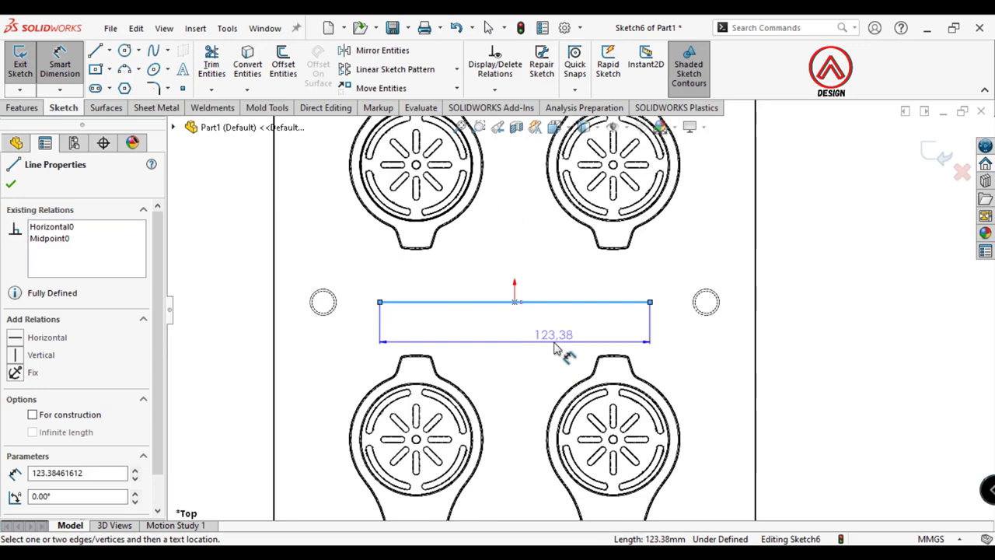
pyautogui.press('Escape')
pyautogui.click(589, 302)
pyautogui.press('Delete')
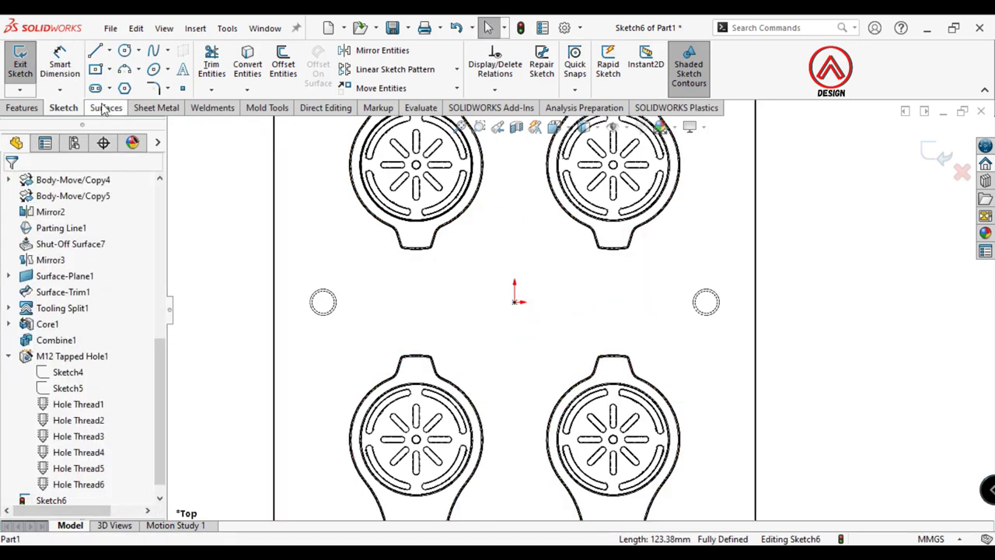
# Draw a centerpoint straight slot across the centre with R3 ends
pyautogui.click(94, 88)
pyautogui.click(68, 237)
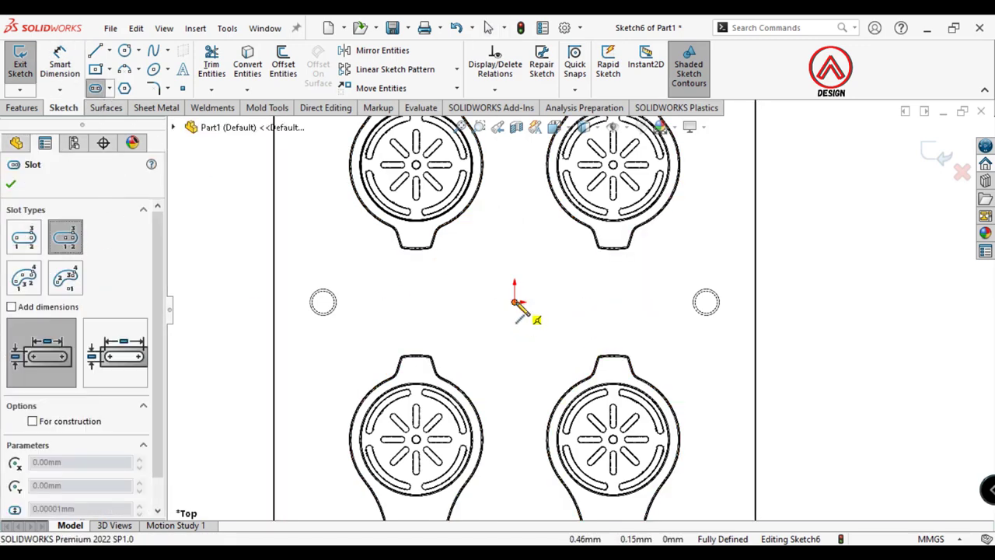
pyautogui.click(640, 299)
pyautogui.press('d')
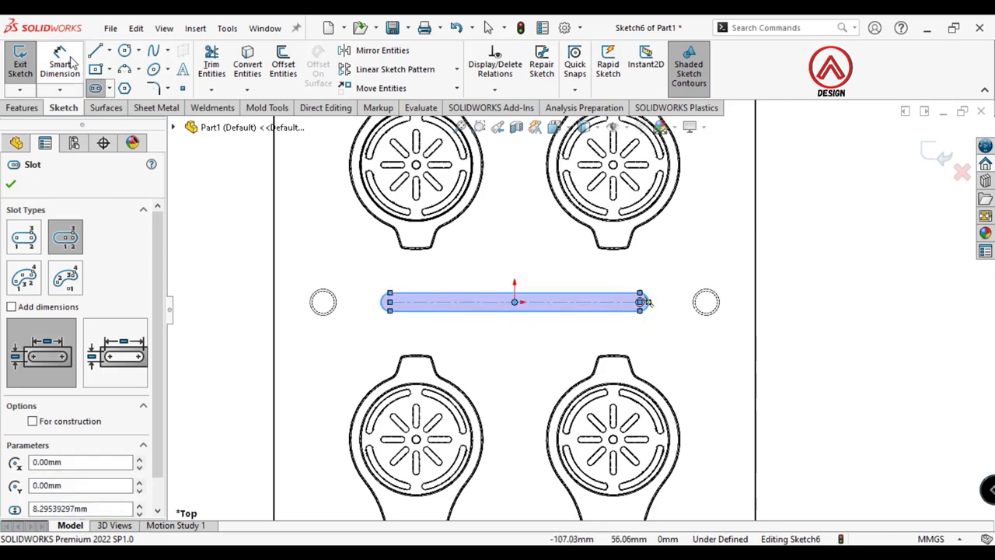
pyautogui.click(650, 302)
pyautogui.click(684, 273)
pyautogui.write('3')
pyautogui.press('Return')
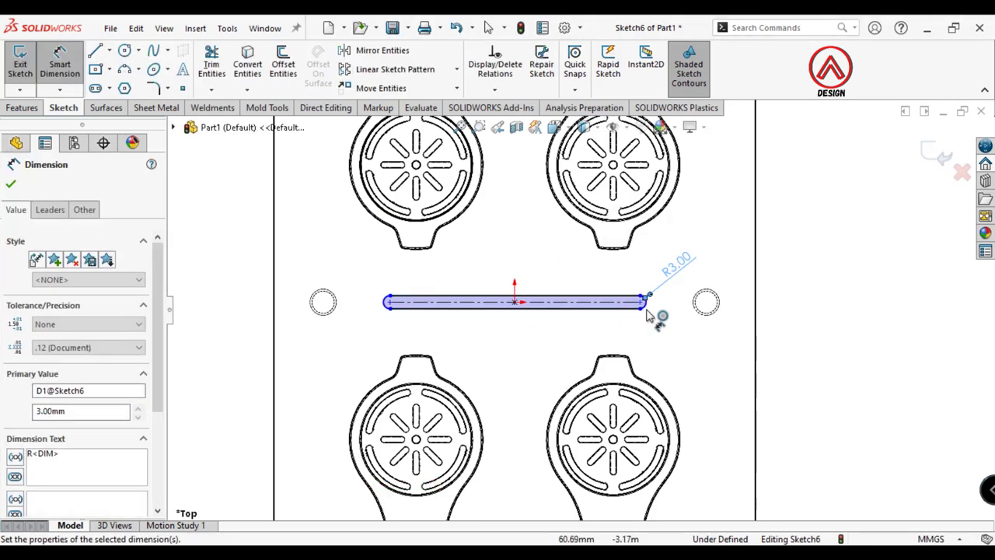
# Dimension the slot length, adjusting it from 95 to 100 and finally 105 mm
pyautogui.click(608, 309)
pyautogui.click(544, 359)
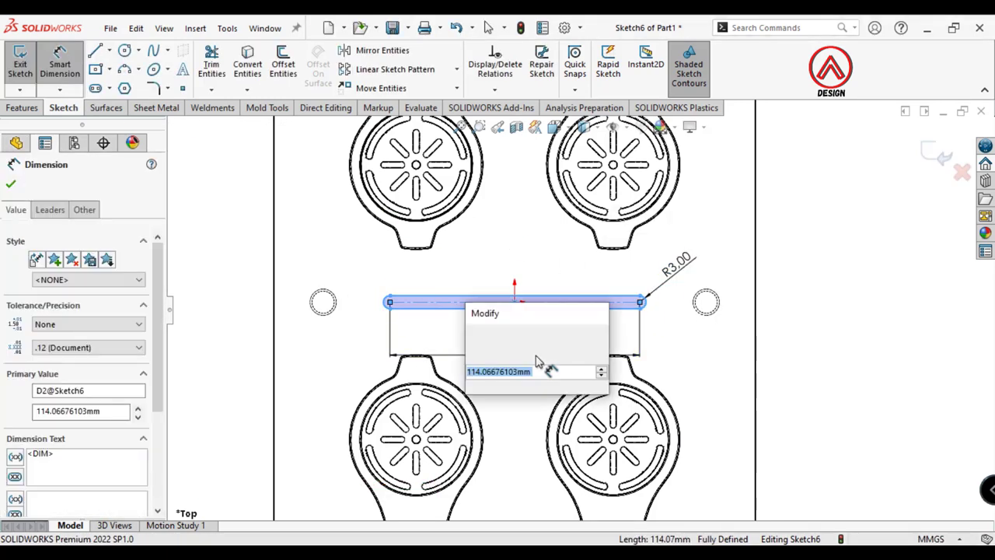
pyautogui.write('95')
pyautogui.press('Return')
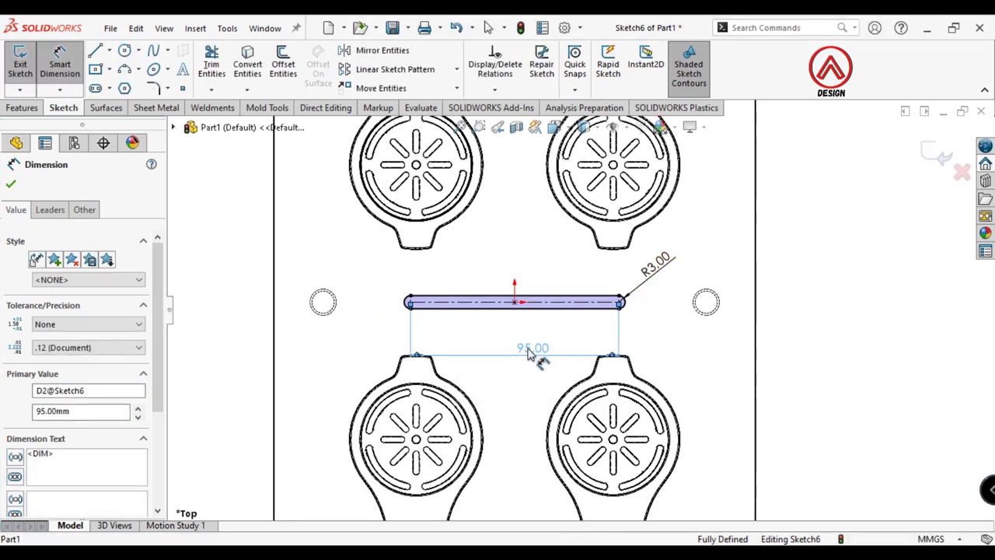
pyautogui.doubleClick(529, 350)
pyautogui.write('100')
pyautogui.press('Return')
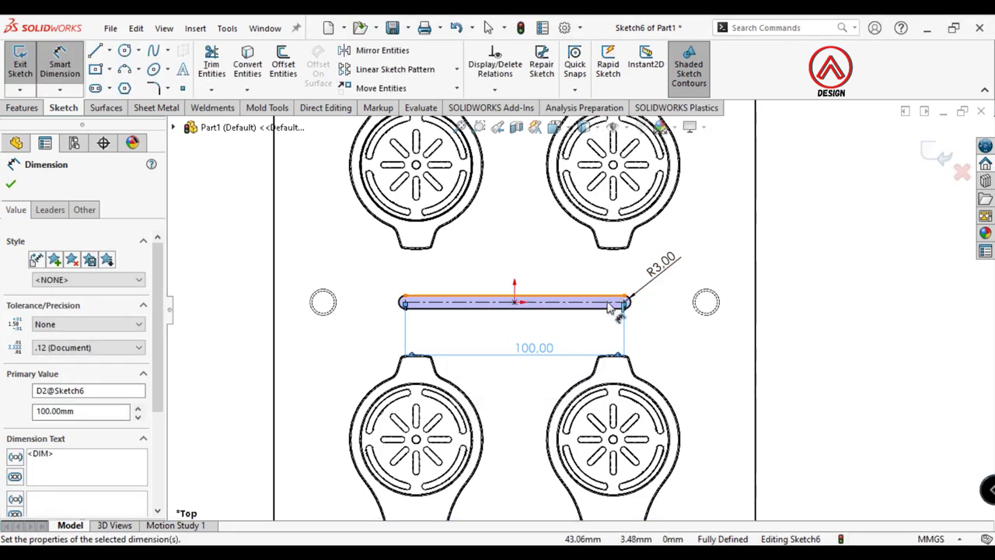
pyautogui.doubleClick(534, 350)
pyautogui.write('105')
pyautogui.press('Return')
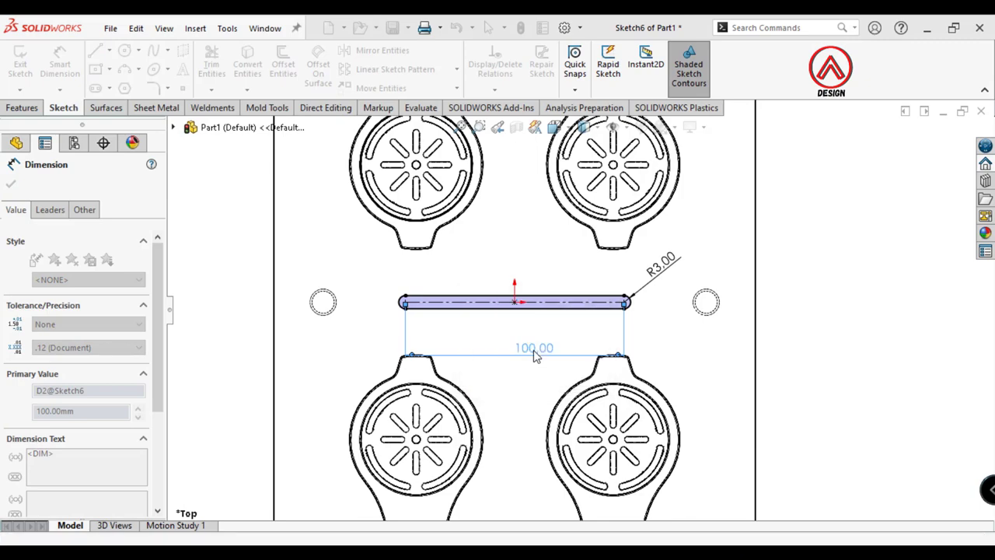
pyautogui.click(23, 107)
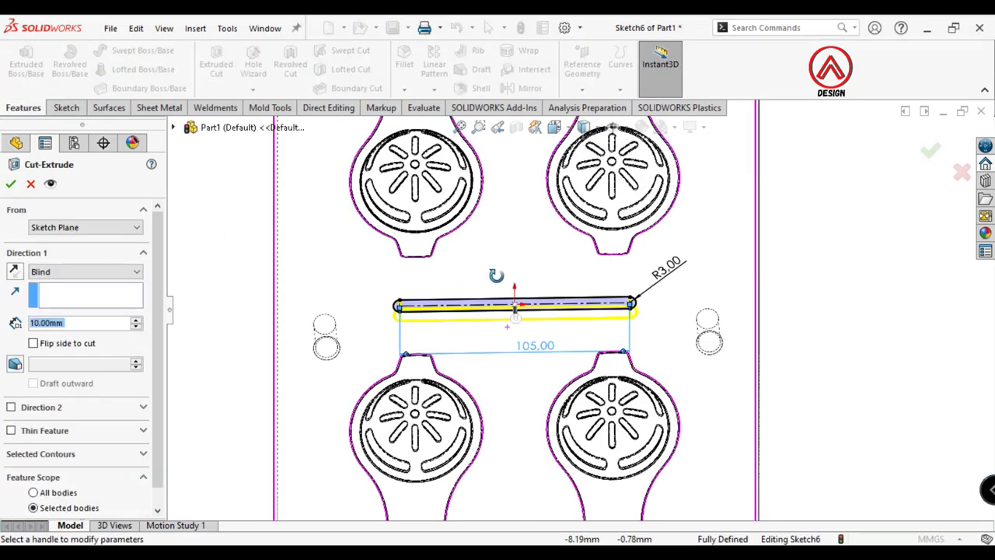
# Set the slot cut to Mid Plane with a 6 mm depth
pyautogui.click(89, 270)
pyautogui.click(50, 357)
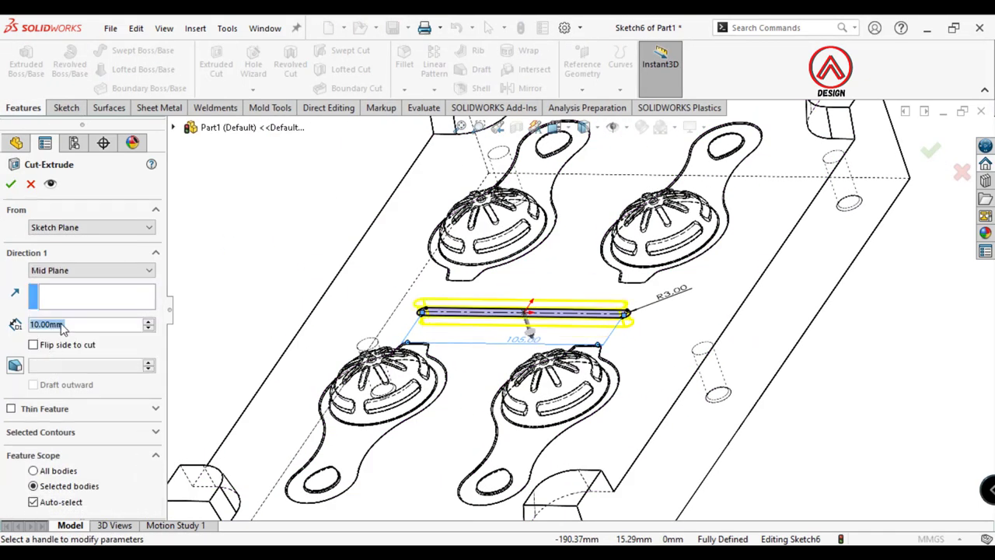
pyautogui.write('4')
pyautogui.press('Return')
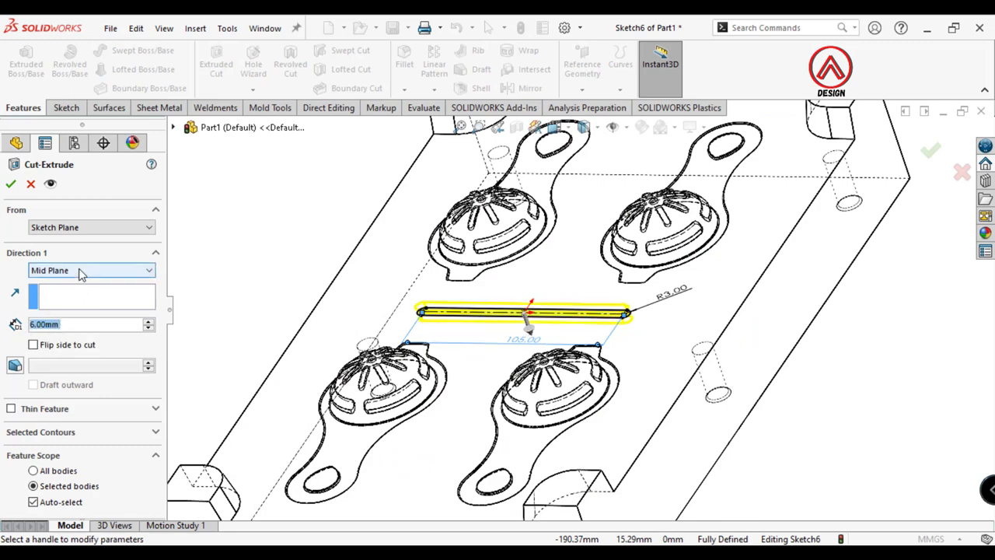
# Limit the cut to the M12 Tapped Hole1 and Core1[1] bodies and confirm it
pyautogui.click(33, 501)
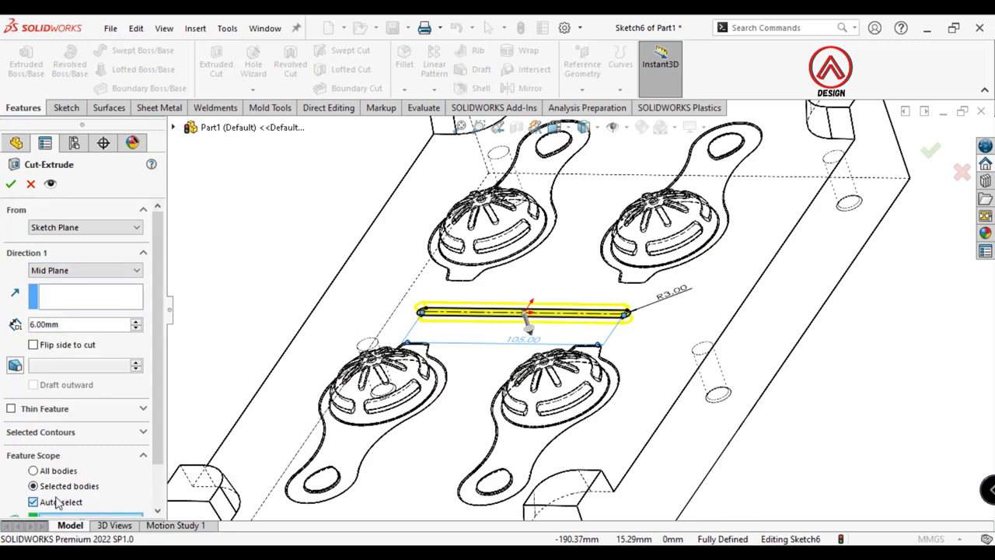
pyautogui.click(378, 422)
pyautogui.click(174, 127)
pyautogui.click(256, 304)
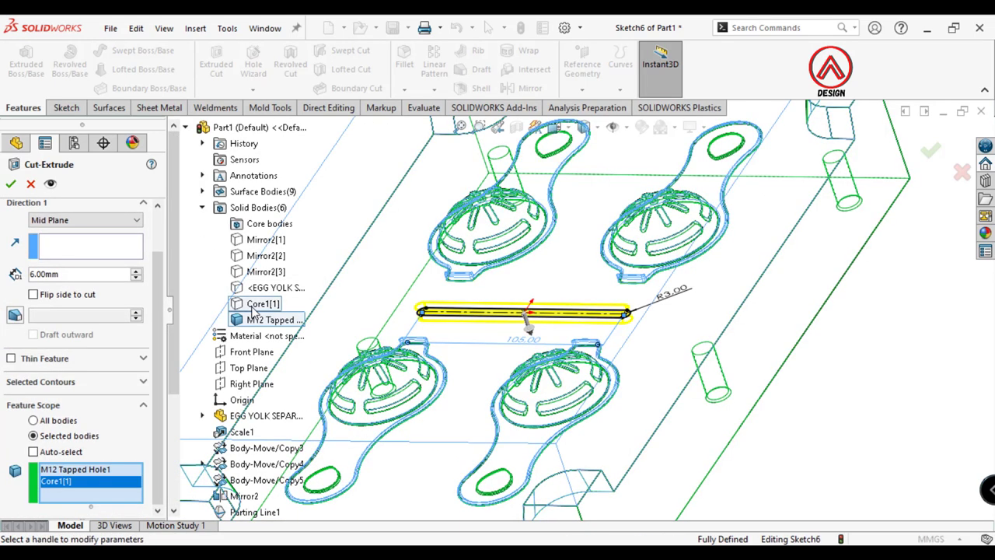
pyautogui.click(11, 184)
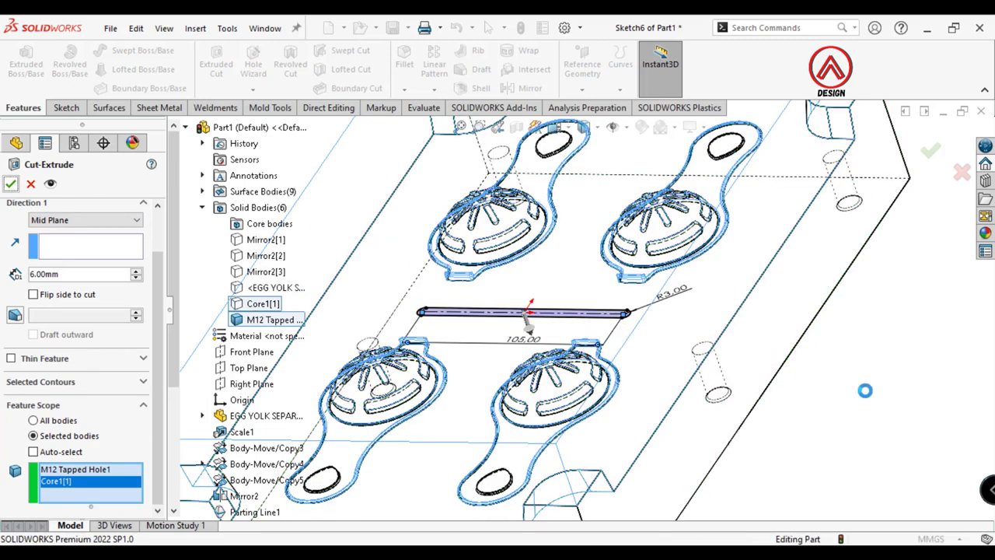
# Start a sketch on the runner plane, viewed normal to it, and draw a vertical slot
pyautogui.click(520, 316)
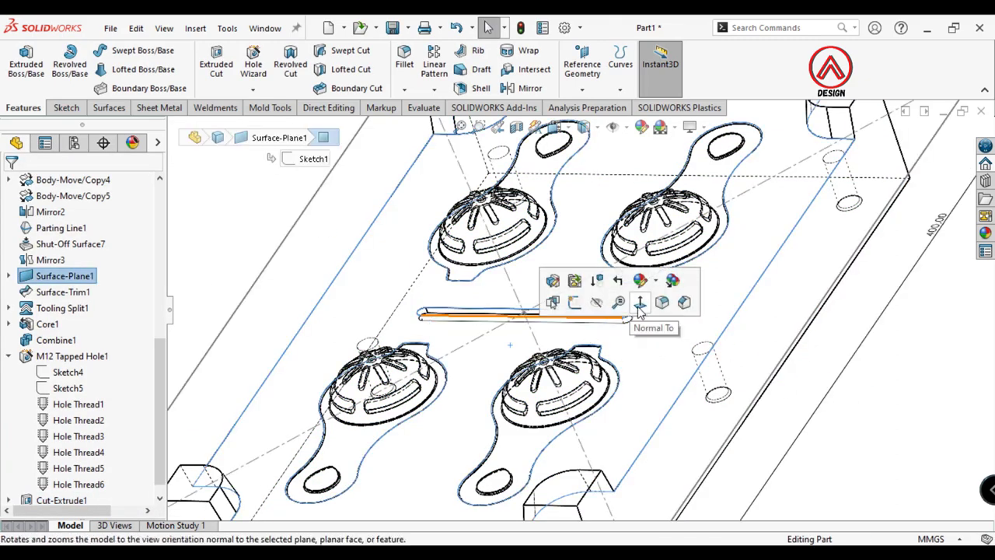
pyautogui.click(639, 305)
pyautogui.scroll(-3, 573, 300)
pyautogui.scroll(-3, 573, 345)
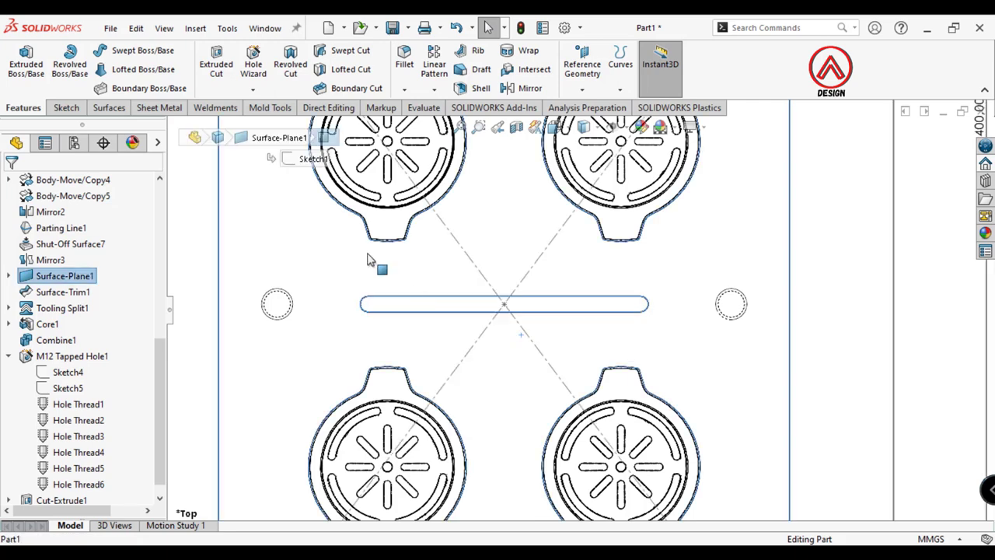
pyautogui.click(66, 107)
pyautogui.click(20, 64)
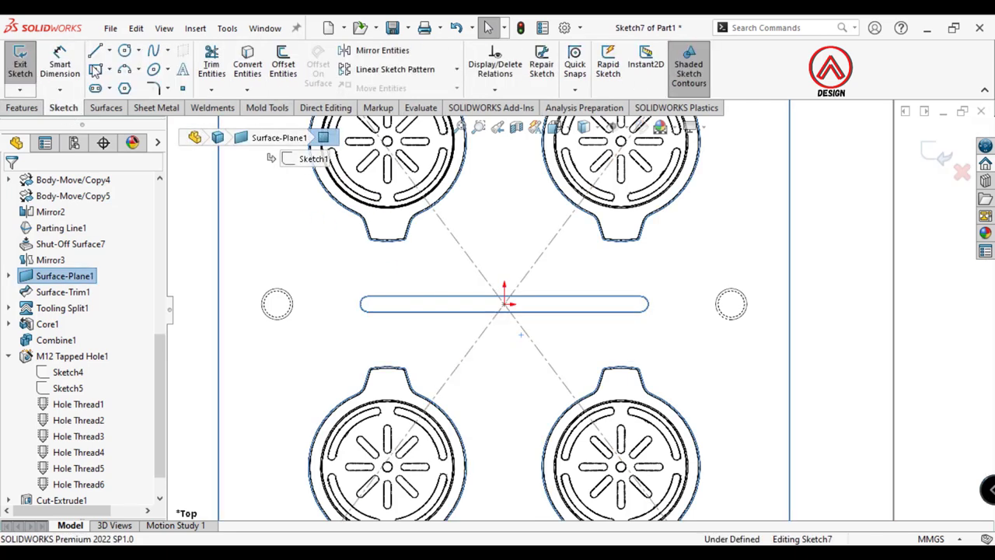
pyautogui.click(95, 88)
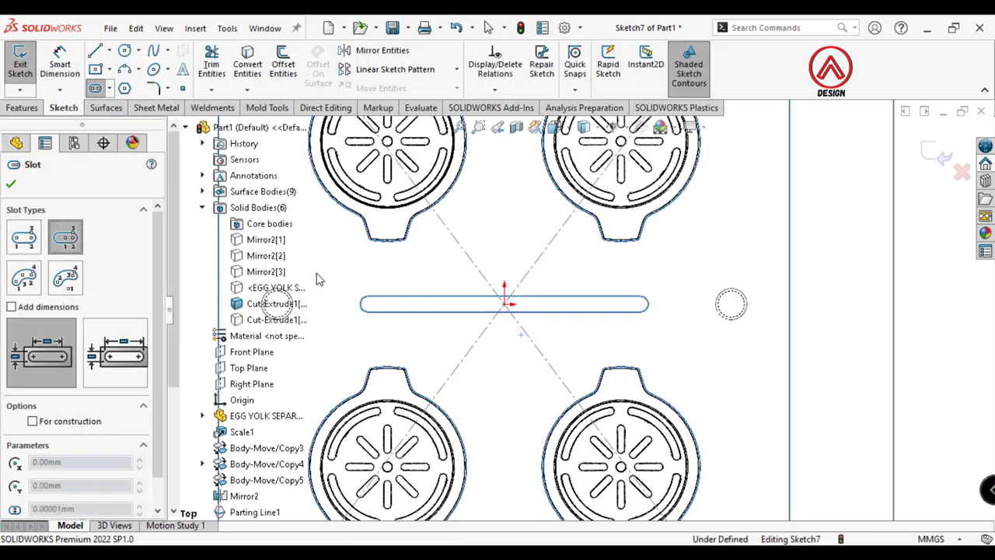
pyautogui.click(387, 303)
pyautogui.click(387, 255)
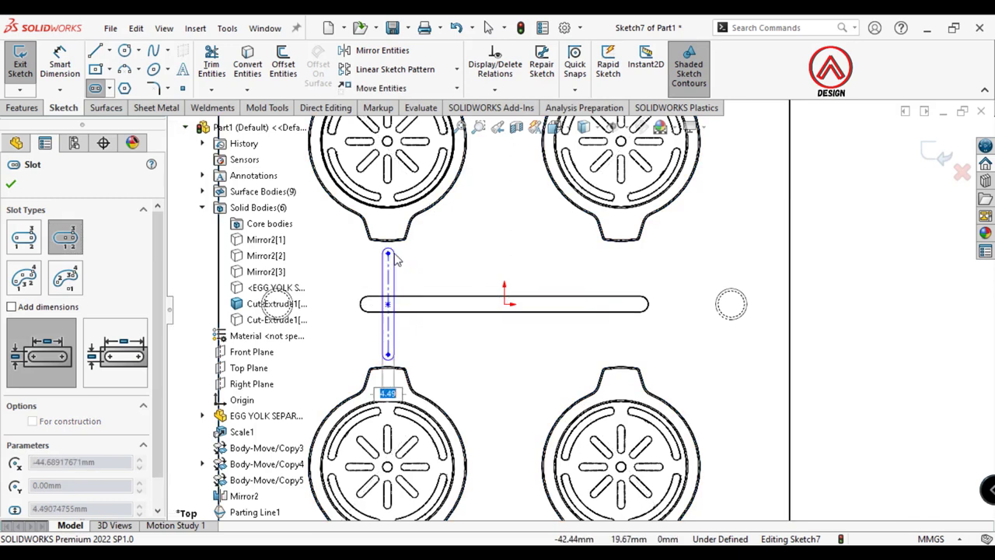
pyautogui.click(394, 303)
pyautogui.click(11, 183)
# Reference Sketch6's slot and draw a vertical centerline up from the origin
pyautogui.scroll(-1, 56, 478)
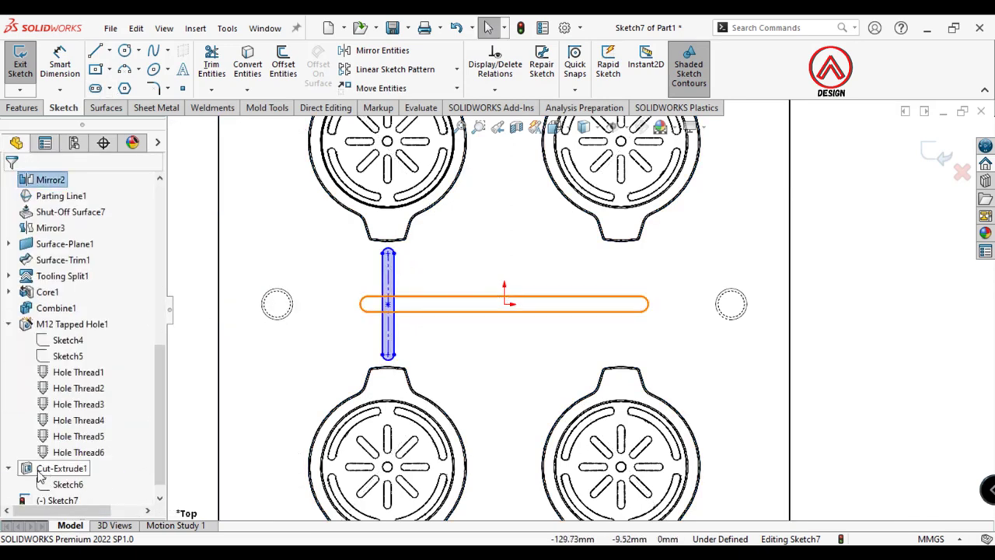
pyautogui.click(46, 482)
pyautogui.scroll(-3, 396, 307)
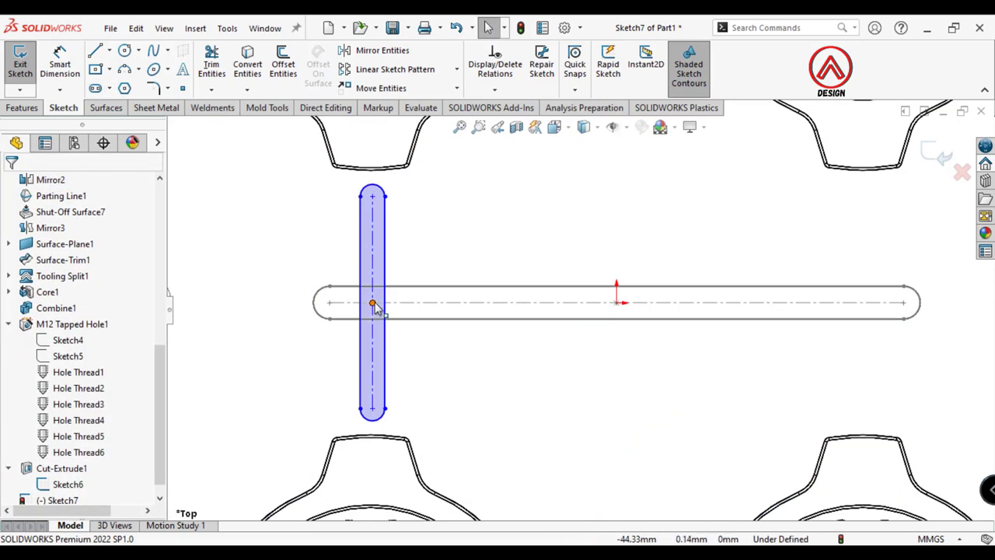
pyautogui.click(374, 304)
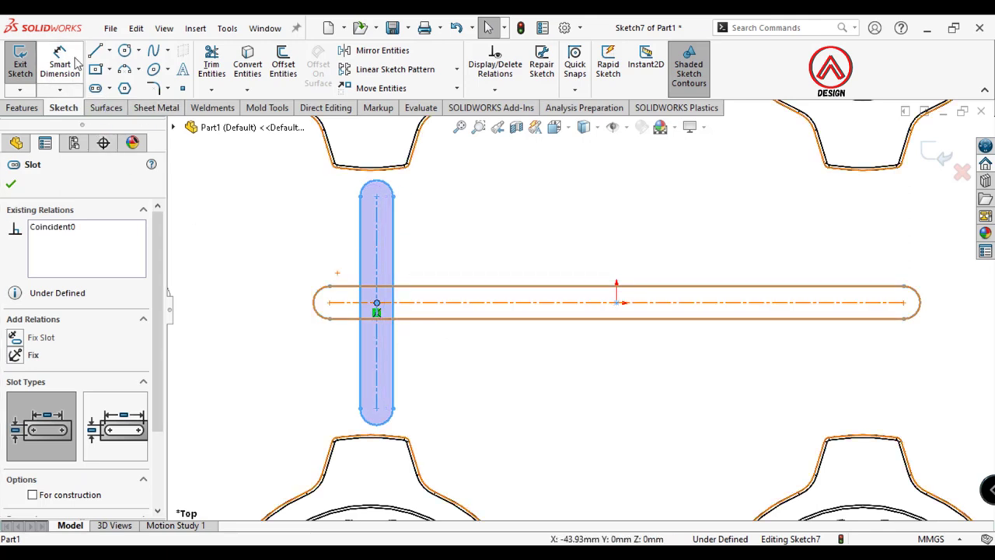
pyautogui.click(109, 50)
pyautogui.click(140, 83)
pyautogui.click(616, 303)
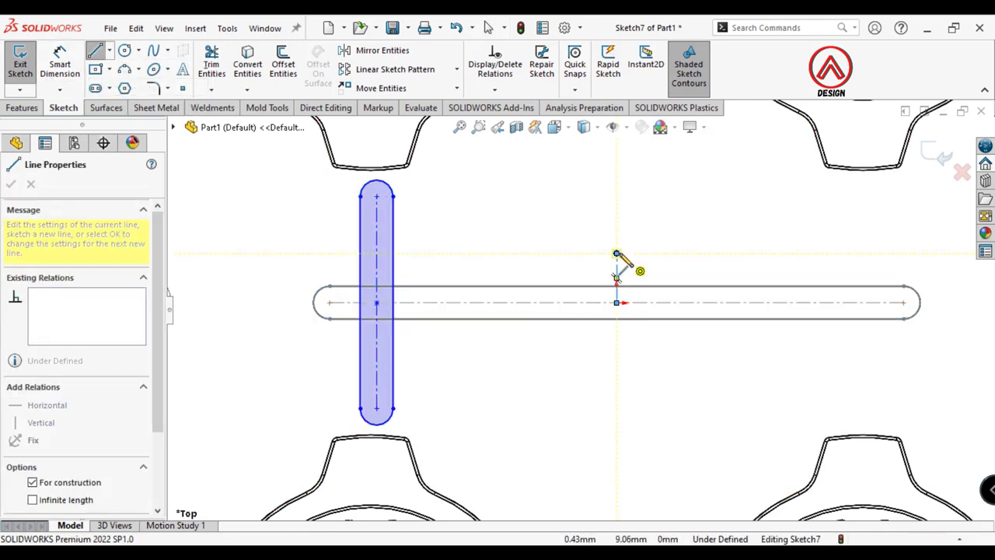
pyautogui.click(616, 254)
pyautogui.press('Escape')
# Mirror the vertical slot about the vertical centerline
pyautogui.click(381, 50)
pyautogui.scroll(-2, 398, 248)
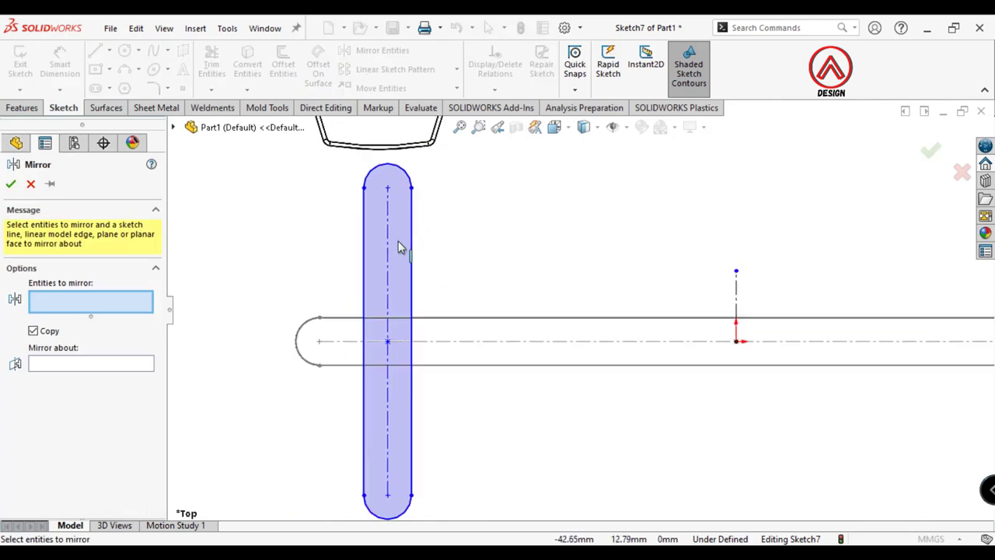
pyautogui.click(398, 247)
pyautogui.click(95, 370)
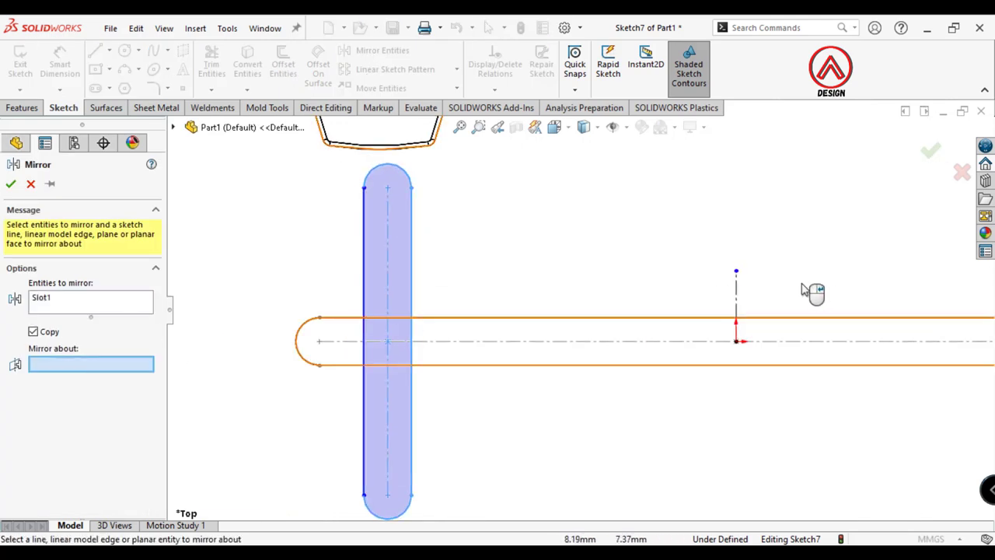
pyautogui.click(737, 302)
pyautogui.scroll(3, 706, 323)
pyautogui.click(11, 183)
# Dimension the spacing between the two slots as 90 mm
pyautogui.click(60, 64)
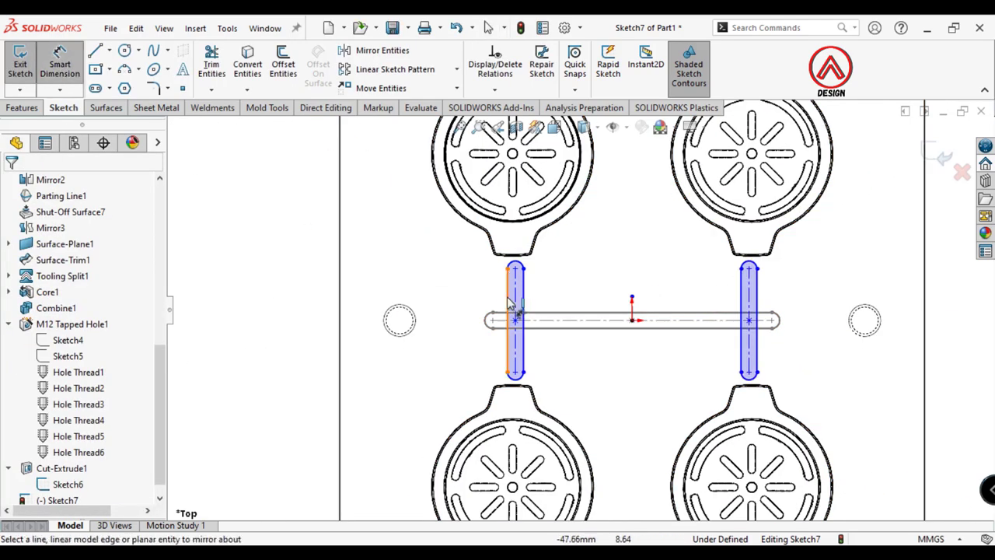
pyautogui.click(515, 299)
pyautogui.click(750, 311)
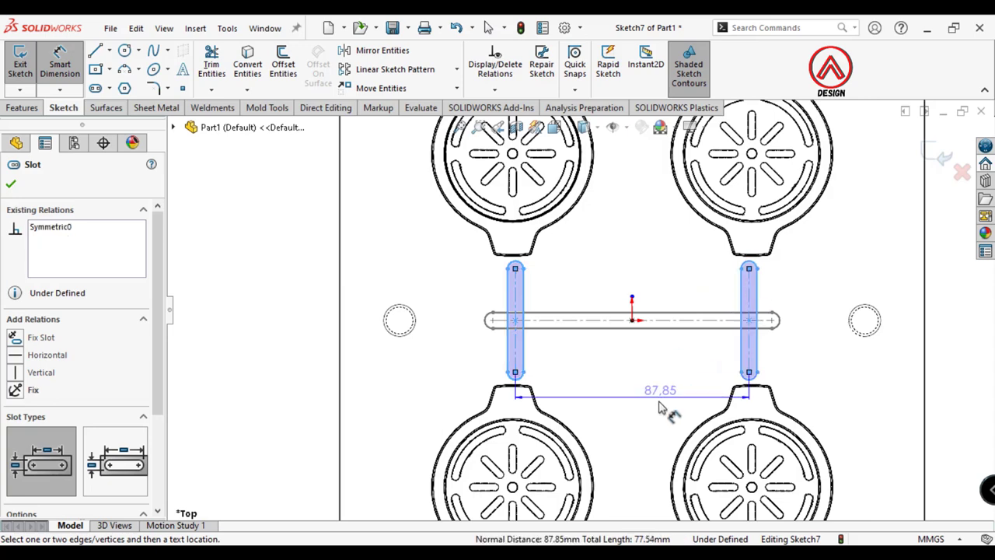
pyautogui.click(622, 436)
pyautogui.write('90')
pyautogui.press('Return')
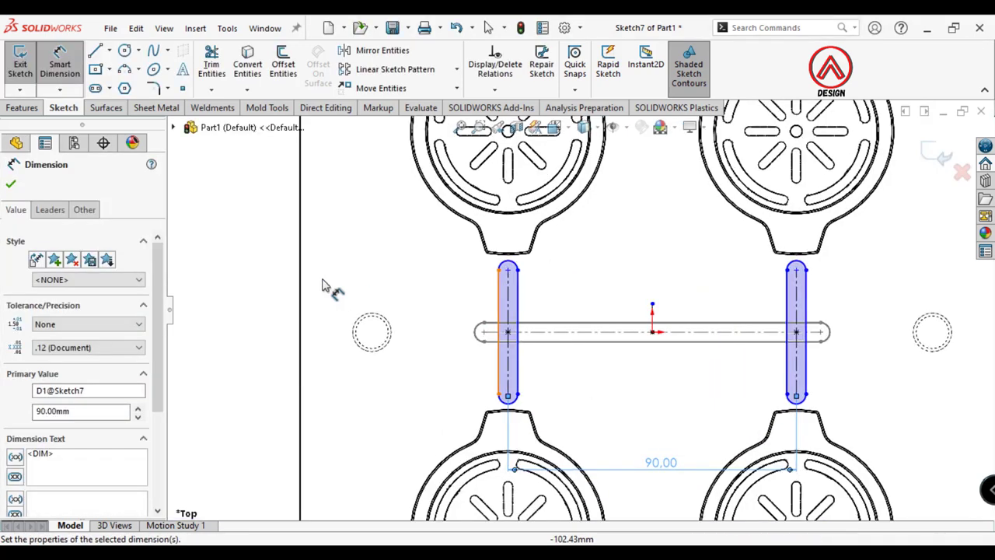
pyautogui.click(289, 290)
# Draw a short construction line down from the cavity edge and dimension it 1.5 mm
pyautogui.scroll(-3, 514, 265)
pyautogui.scroll(-3, 514, 265)
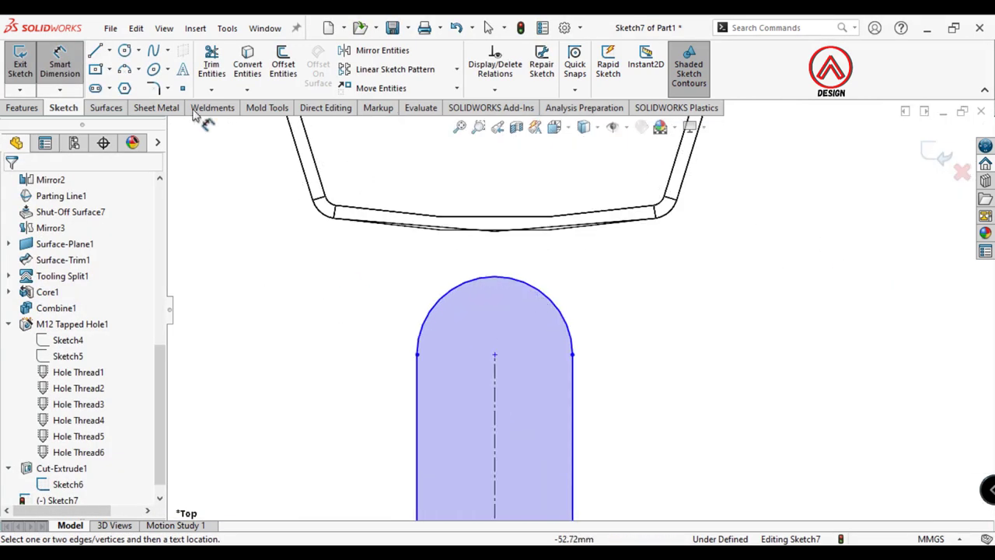
pyautogui.click(109, 49)
pyautogui.click(128, 84)
pyautogui.scroll(-1, 487, 243)
pyautogui.moveTo(473, 234); pyautogui.dragTo(472, 257)
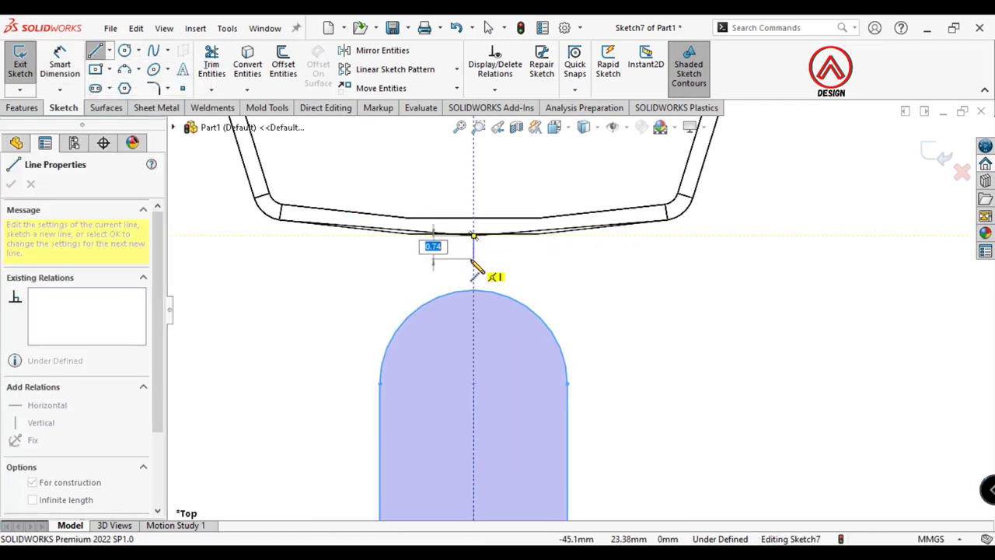
pyautogui.press('Escape')
pyautogui.press('Escape')
pyautogui.click(474, 252)
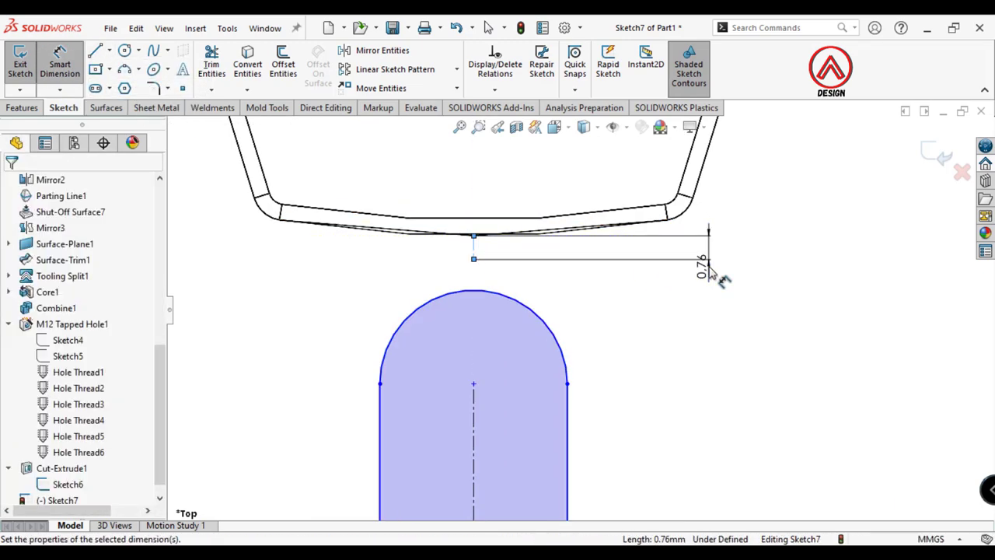
pyautogui.click(704, 266)
pyautogui.write('1.5')
pyautogui.press('Return')
pyautogui.press('Escape')
# Make the slot's top arc coincident with the construction line end and dimension it R2.5
pyautogui.click(516, 297)
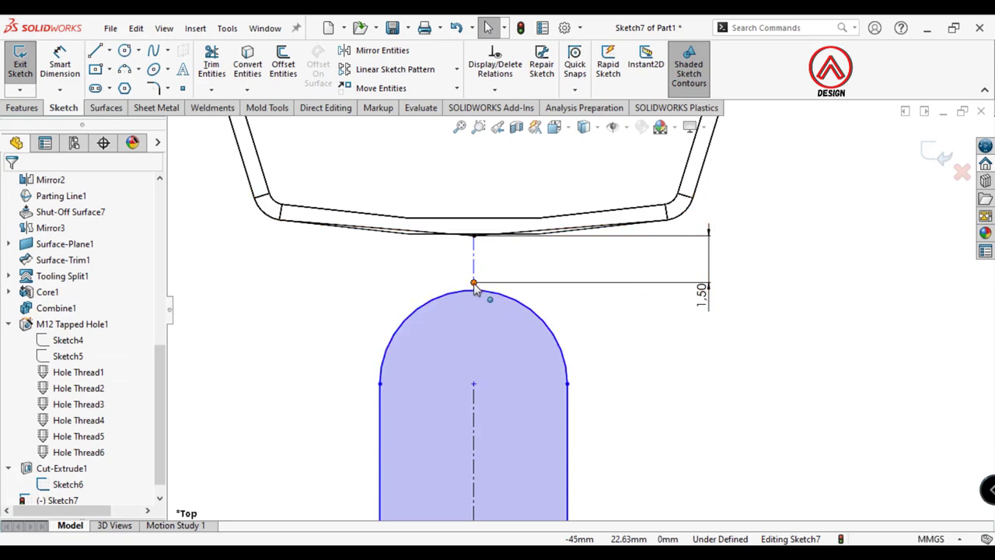
pyautogui.keyDown('ctrl'); pyautogui.click(474, 281); pyautogui.keyUp('ctrl')
pyautogui.click(588, 230)
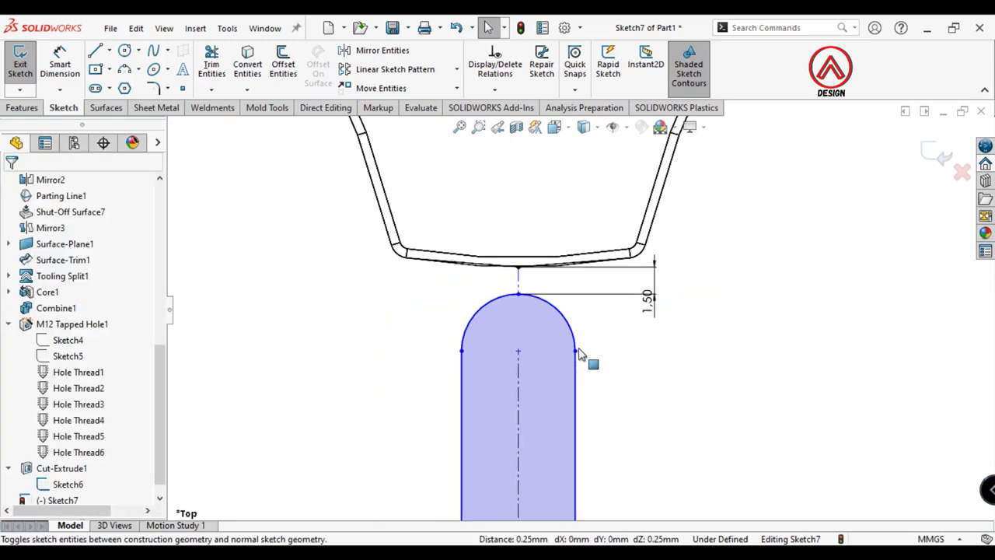
pyautogui.scroll(3, 451, 304)
pyautogui.click(531, 314)
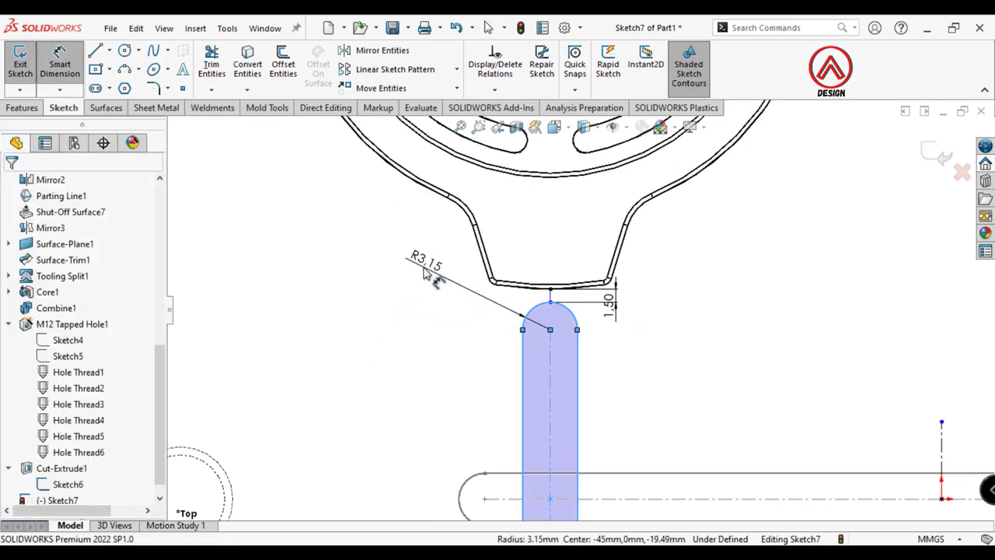
pyautogui.click(423, 268)
pyautogui.write('2.5')
pyautogui.press('Return')
pyautogui.scroll(4, 634, 389)
pyautogui.press('Escape')
# Constrain the construction line vertical and start an Extruded Cut of the slots
pyautogui.scroll(-2, 646, 373)
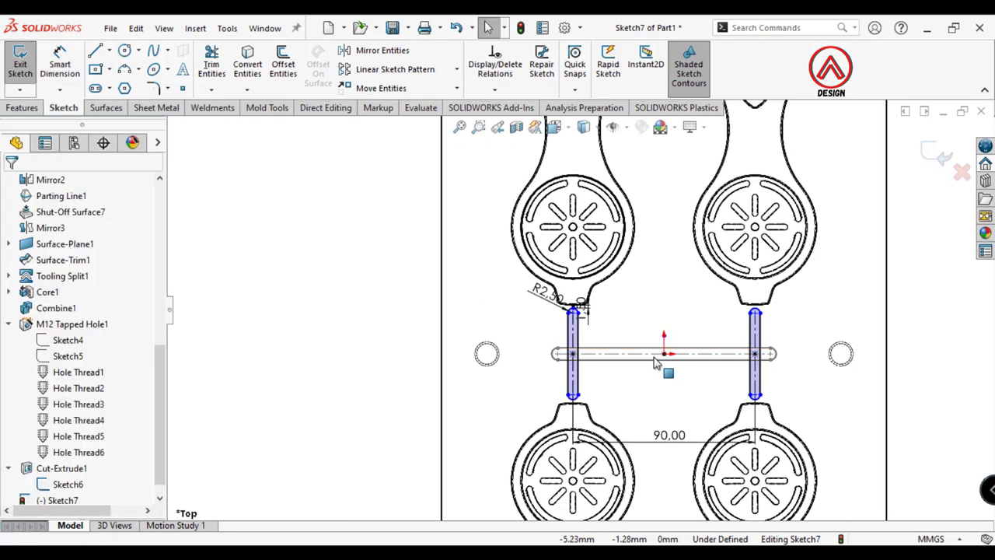
pyautogui.scroll(-2, 590, 374)
pyautogui.scroll(-5, 555, 336)
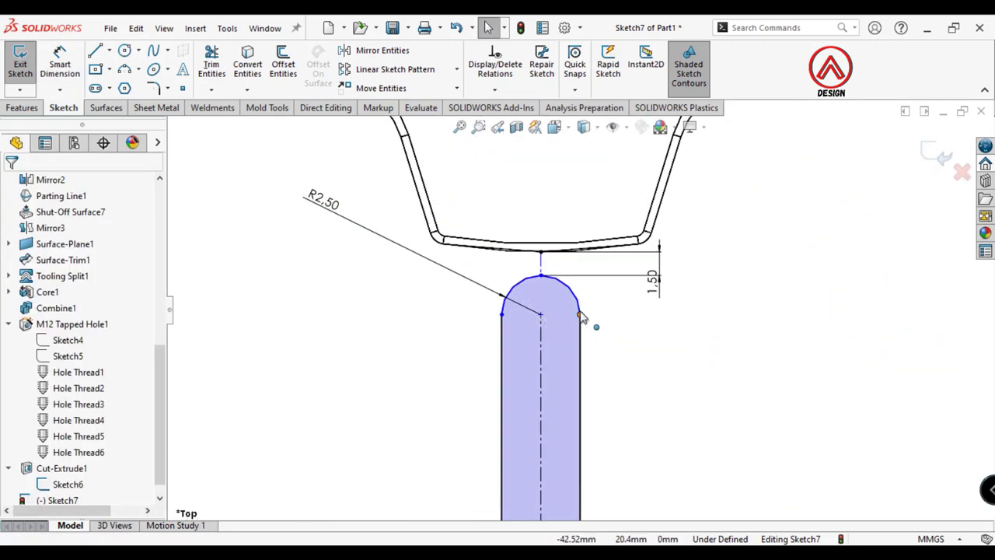
pyautogui.click(542, 268)
pyautogui.click(614, 212)
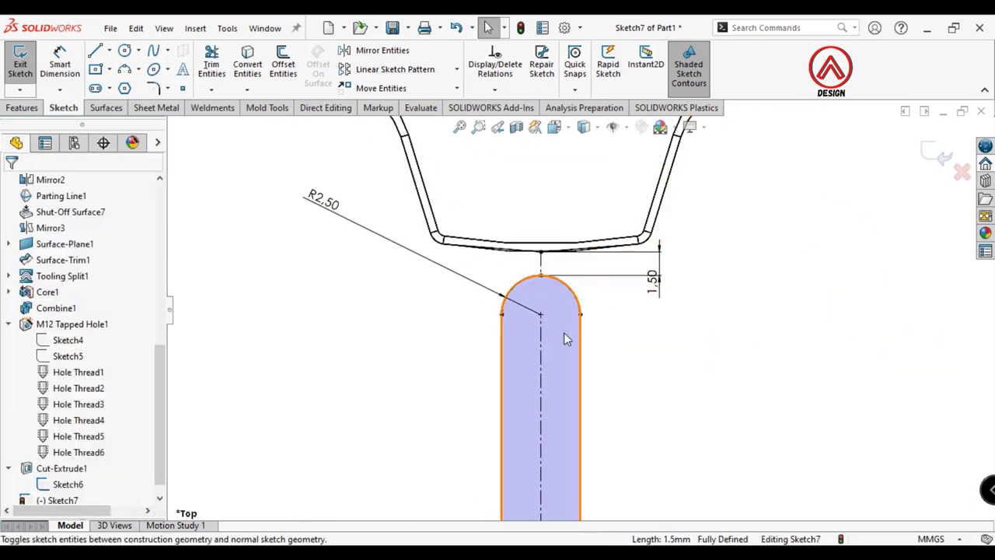
pyautogui.scroll(3, 566, 338)
pyautogui.scroll(3, 661, 350)
pyautogui.scroll(-1, 725, 363)
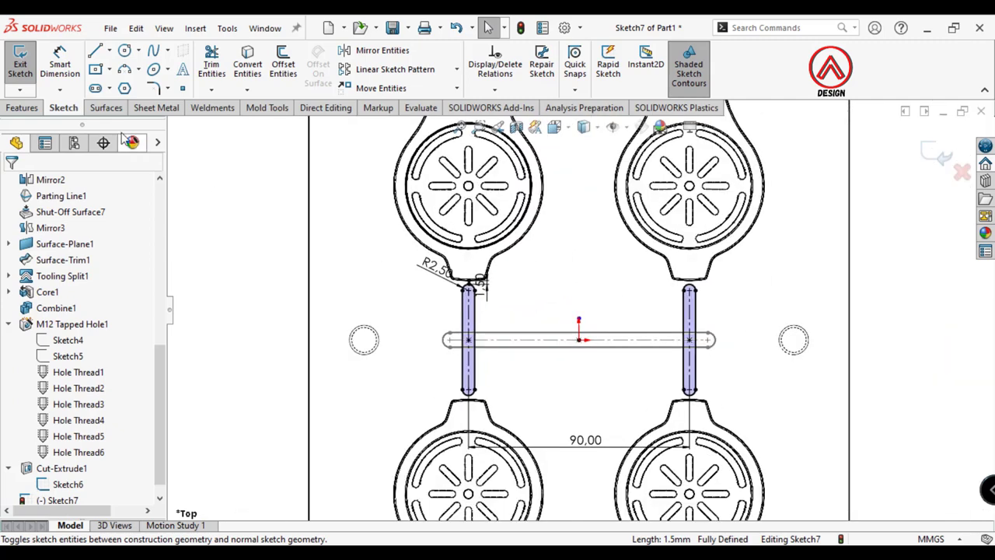
pyautogui.click(20, 109)
pyautogui.click(216, 63)
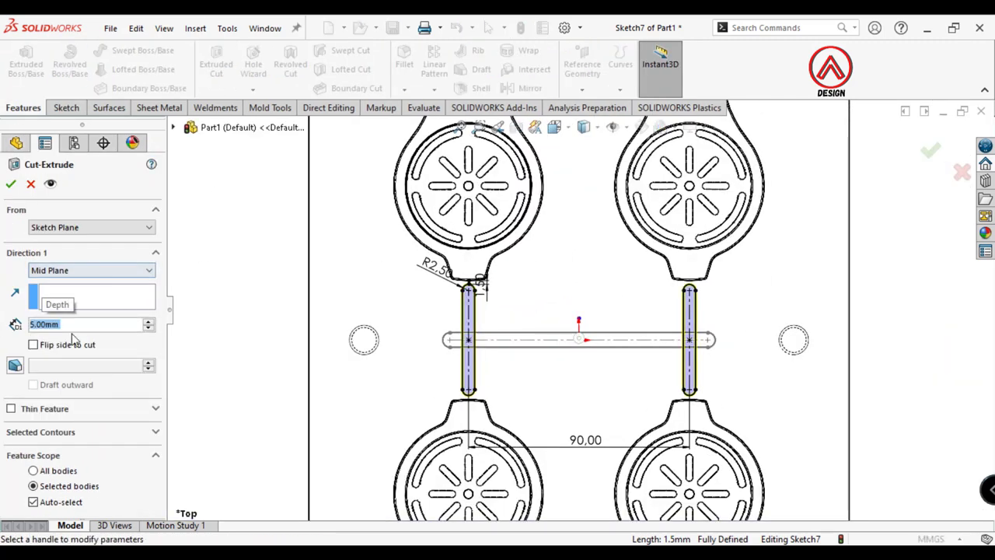
# Turn off auto-select and pick both Cut-Extrude1 core bodies as the cut's targets
pyautogui.click(33, 501)
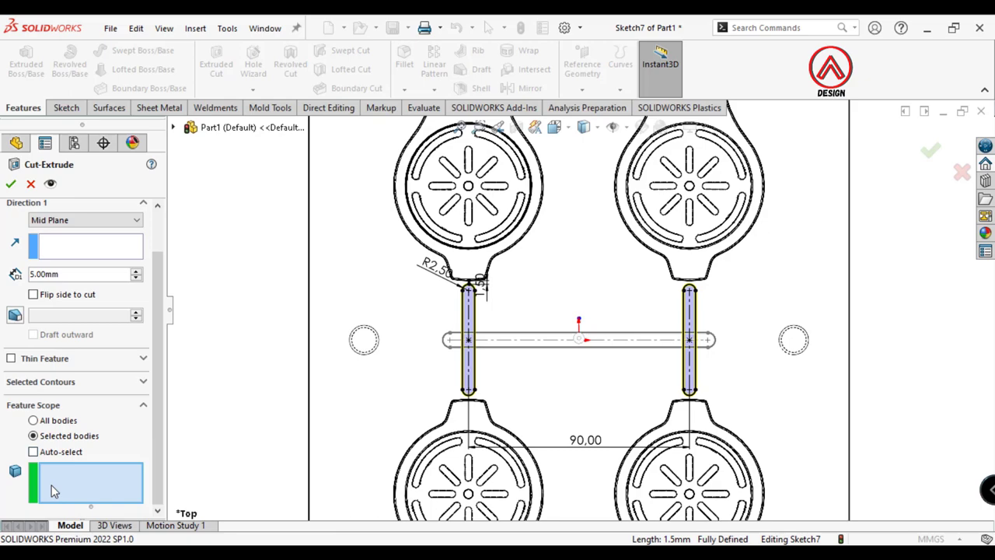
pyautogui.click(395, 413)
pyautogui.click(174, 128)
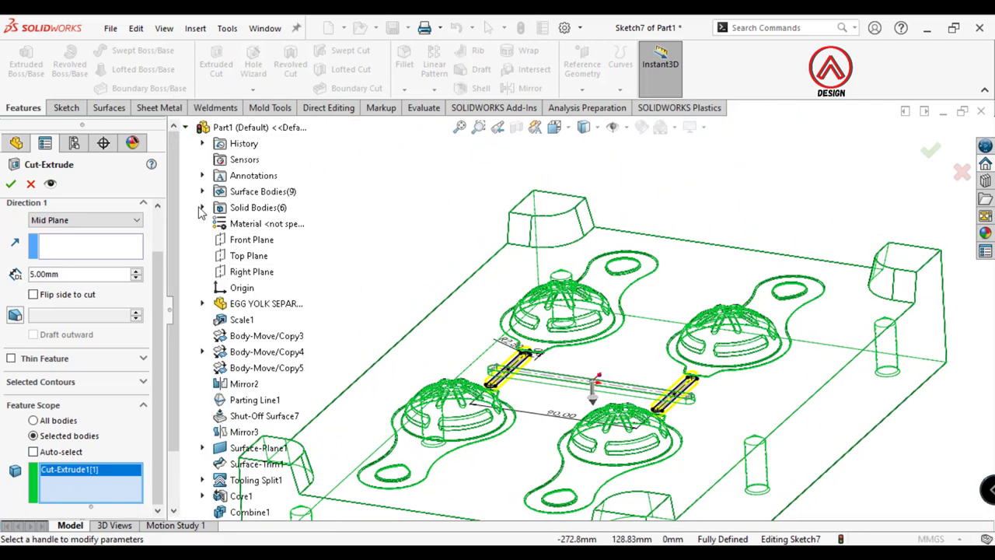
pyautogui.click(202, 208)
pyautogui.click(268, 319)
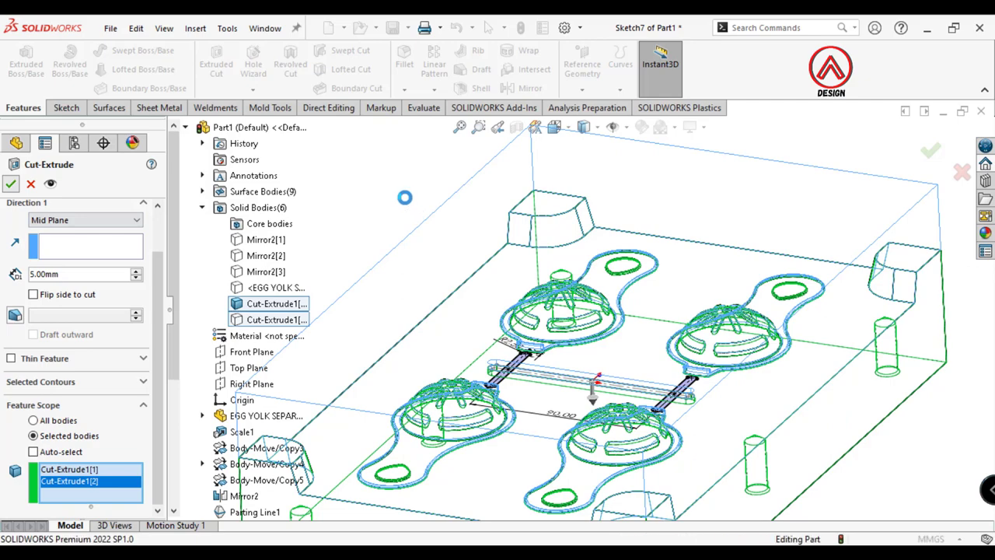
# Apply the cut and switch to Shaded With Edges to inspect the runner bar junction
pyautogui.scroll(-2, 614, 396)
pyautogui.scroll(-2, 557, 381)
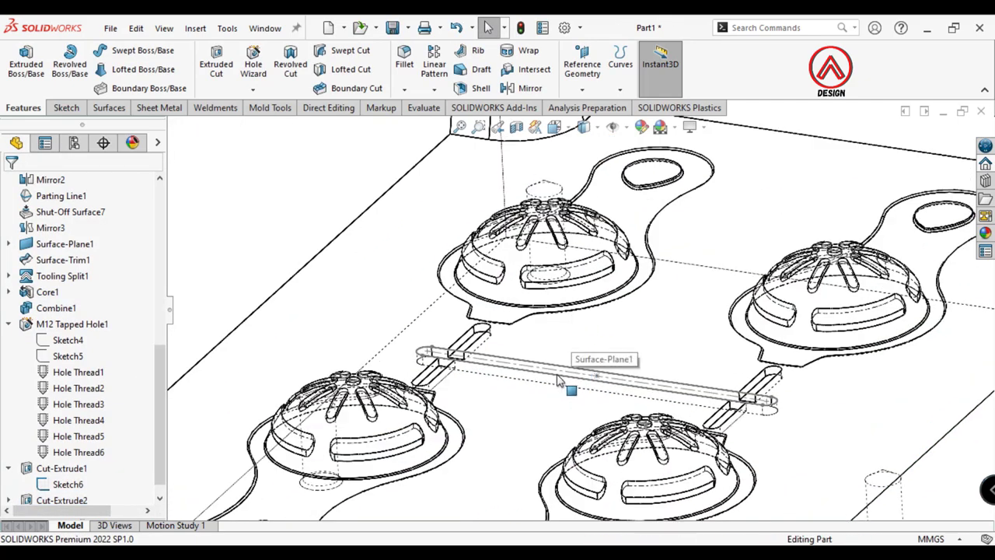
pyautogui.click(557, 381)
pyautogui.click(584, 126)
pyautogui.click(589, 204)
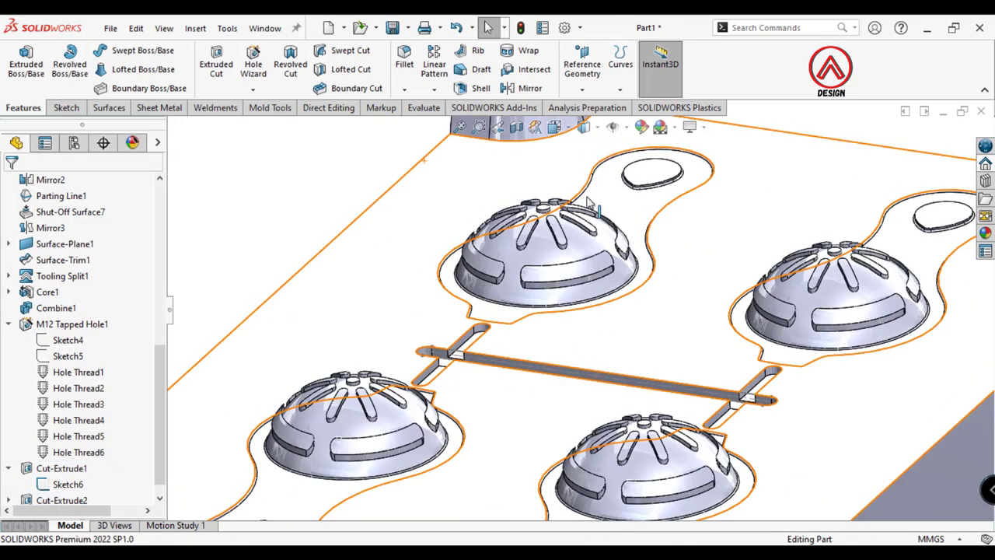
pyautogui.scroll(-3, 440, 375)
pyautogui.click(398, 372)
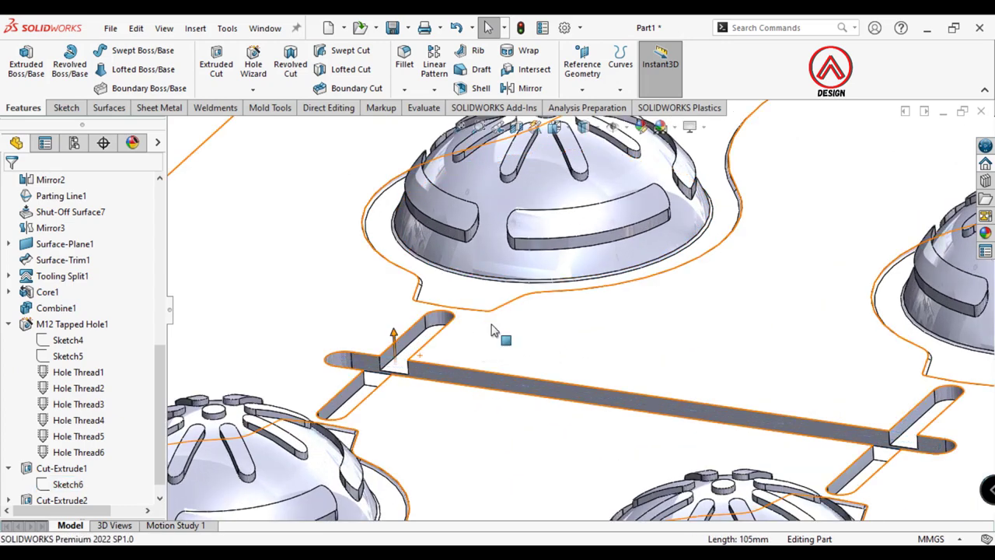
pyautogui.moveTo(502, 338); pyautogui.dragTo(466, 289, button='middle')
# Fillet the connecting runner bar edge with a 3 mm radius
pyautogui.click(406, 68)
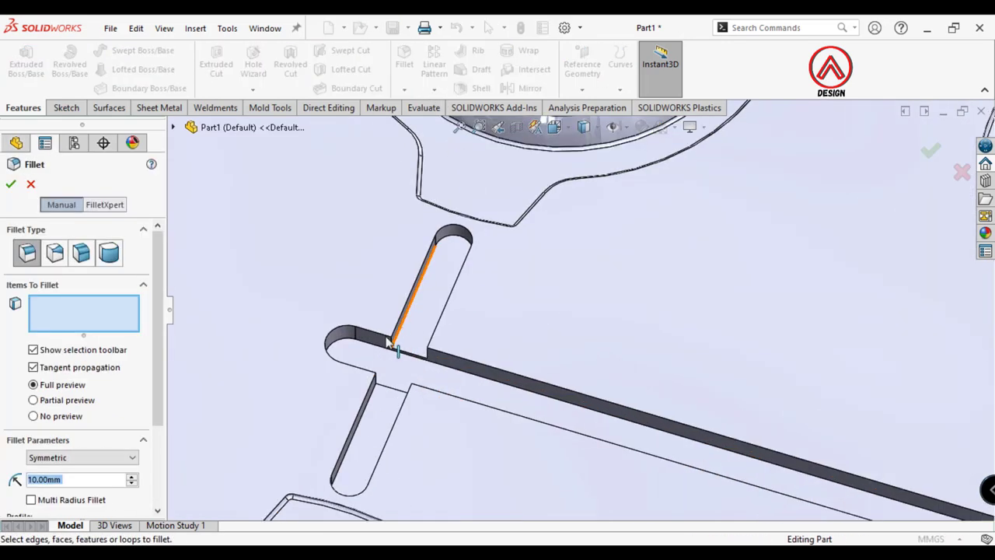
pyautogui.click(384, 353)
pyautogui.write('3')
pyautogui.press('Return')
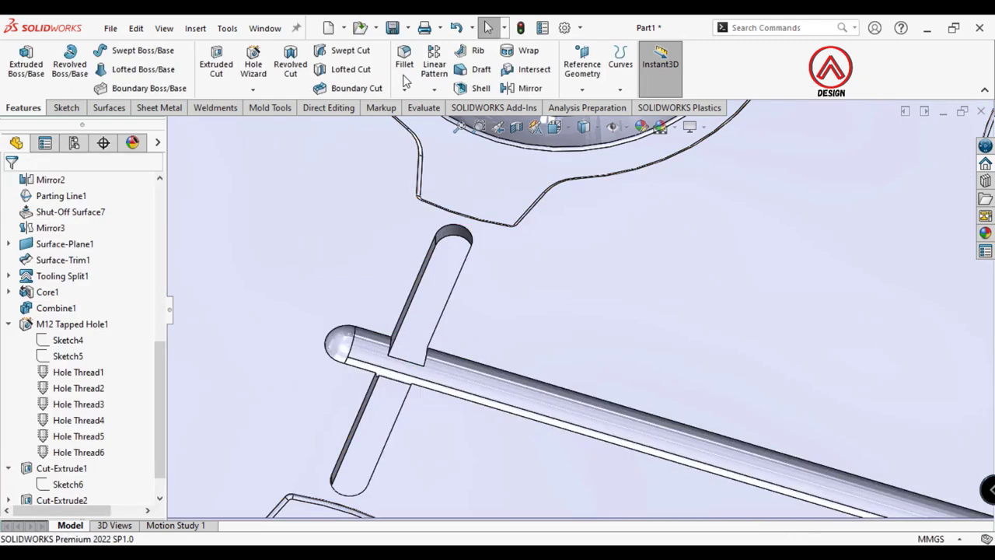
# Fillet the four gate slot edges with a 2.5 mm radius
pyautogui.click(405, 68)
pyautogui.write('2.5')
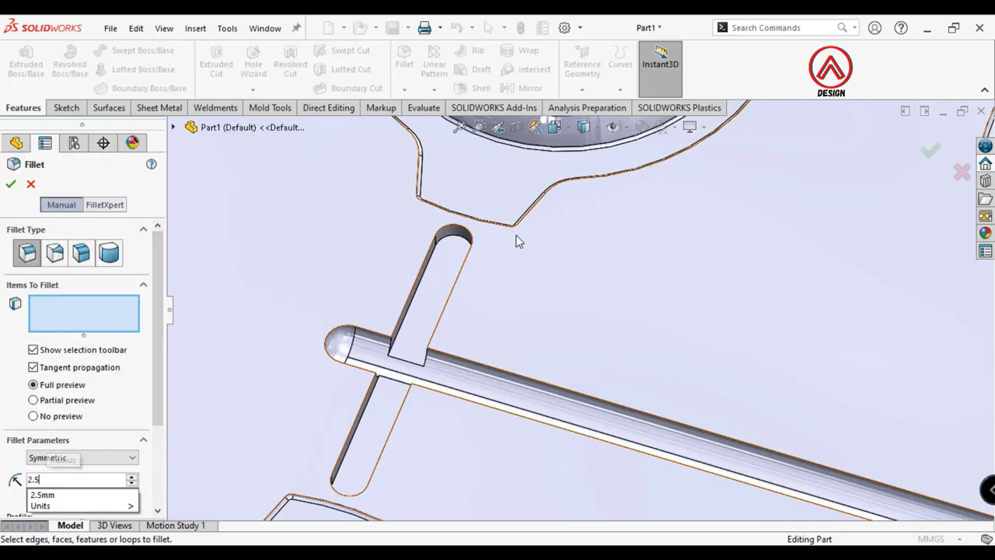
pyautogui.click(429, 261)
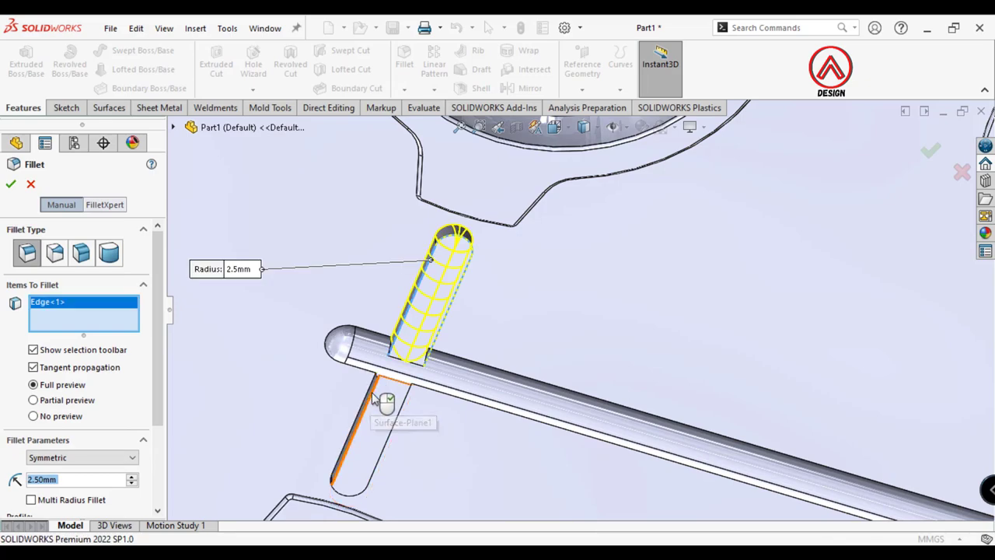
pyautogui.click(373, 398)
pyautogui.scroll(3, 596, 428)
pyautogui.moveTo(595, 428); pyautogui.dragTo(657, 395, button='middle')
pyautogui.scroll(-5, 636, 343)
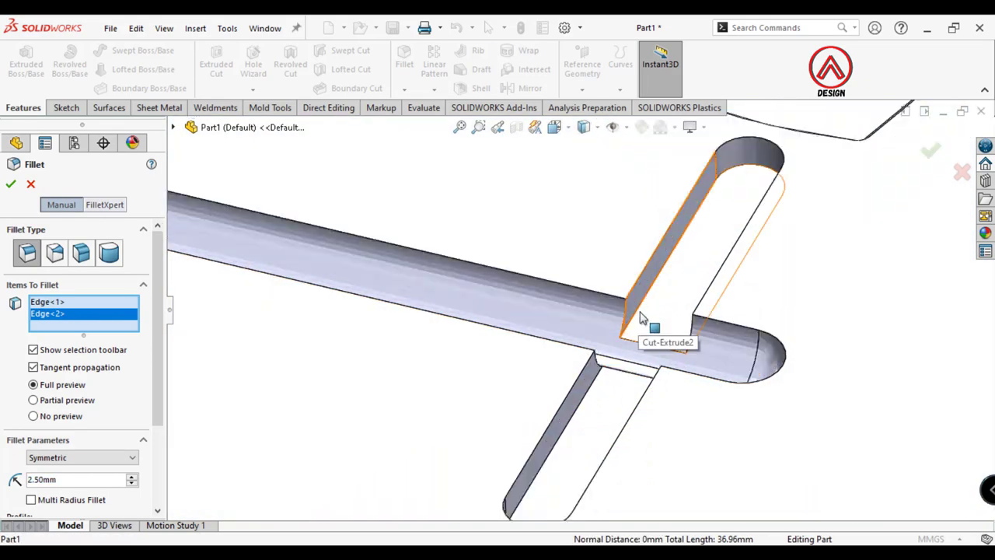
pyautogui.click(642, 318)
pyautogui.click(596, 384)
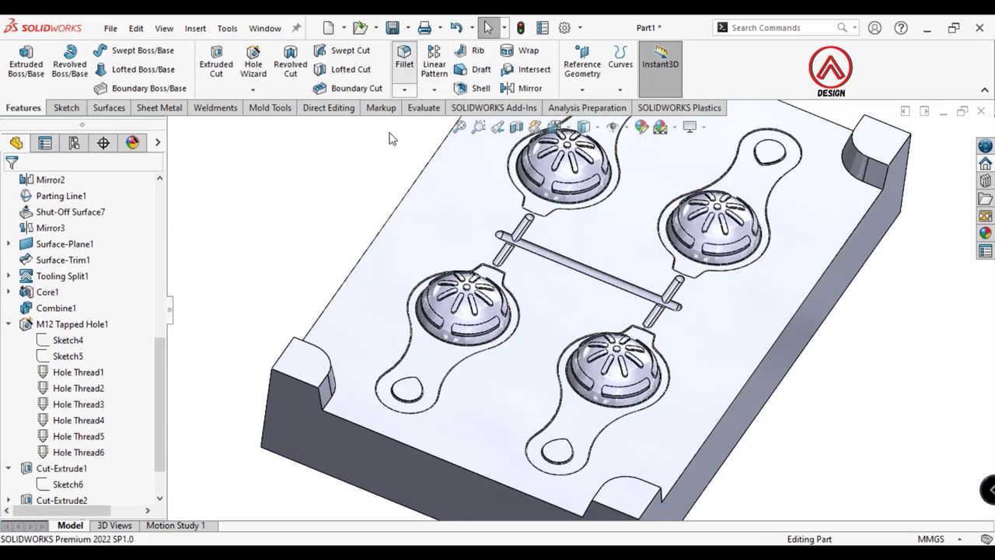
# Fillet the corner notch edges and cavity outline edges at 3 mm
pyautogui.click(404, 56)
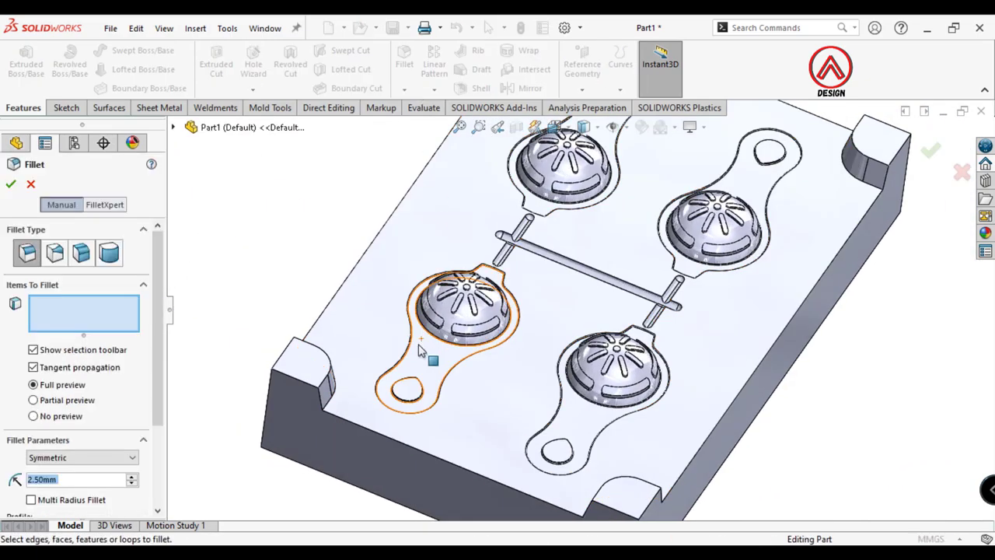
pyautogui.click(328, 379)
pyautogui.click(573, 491)
pyautogui.moveTo(574, 491); pyautogui.dragTo(622, 466, button='middle')
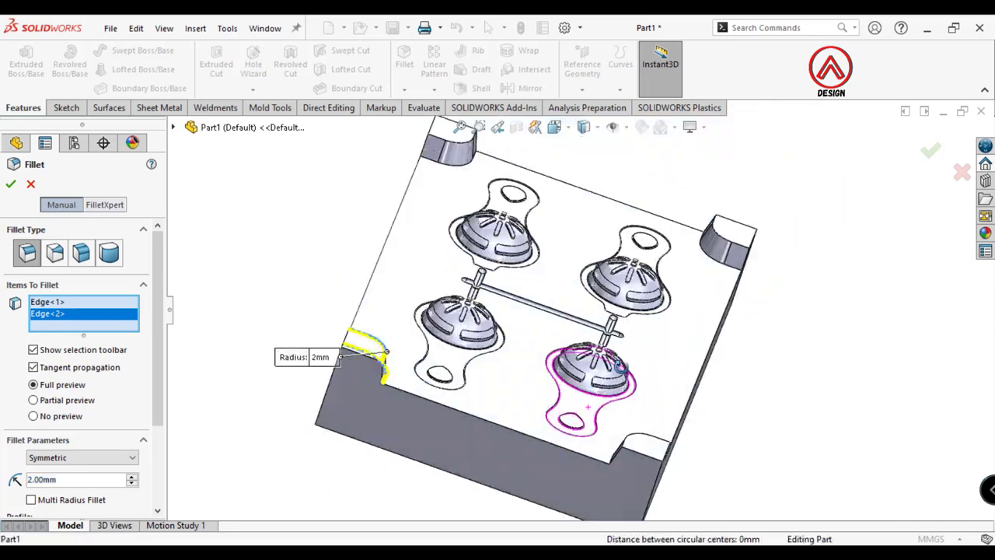
pyautogui.click(673, 439)
pyautogui.scroll(5, 644, 396)
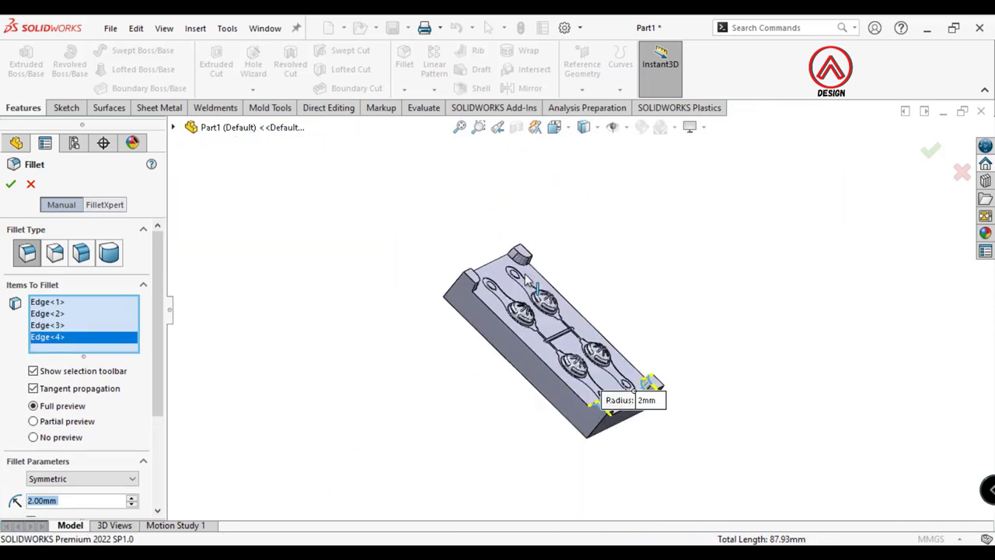
pyautogui.moveTo(645, 395); pyautogui.dragTo(435, 264, button='middle')
pyautogui.click(439, 272)
pyautogui.click(440, 268)
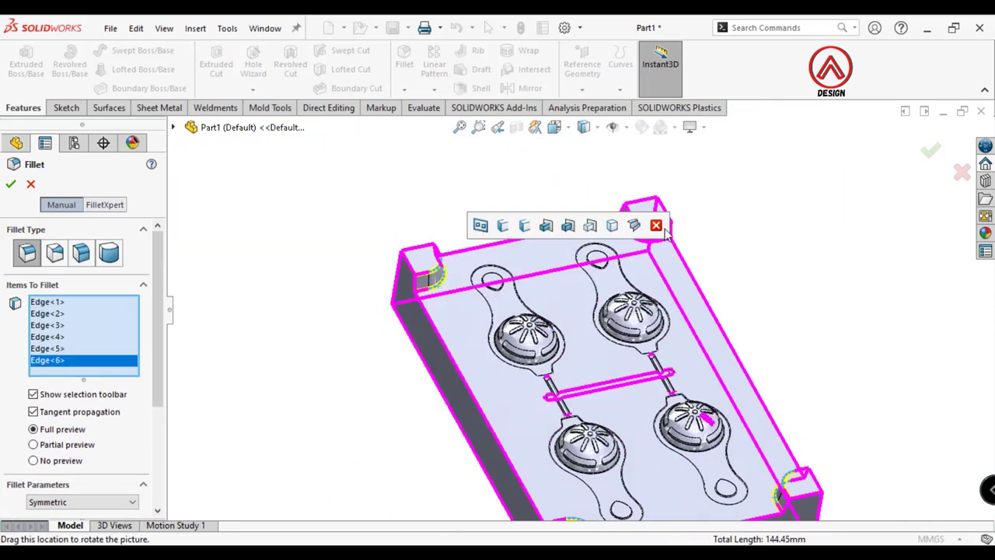
pyautogui.scroll(4, 568, 232)
pyautogui.click(541, 192)
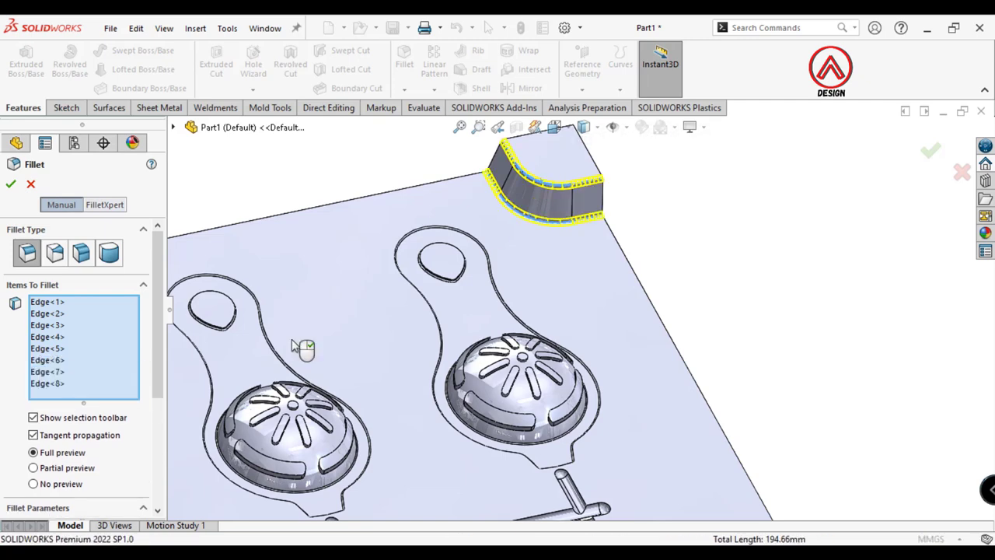
pyautogui.click(300, 285)
pyautogui.scroll(-3, 84, 462)
pyautogui.write('3')
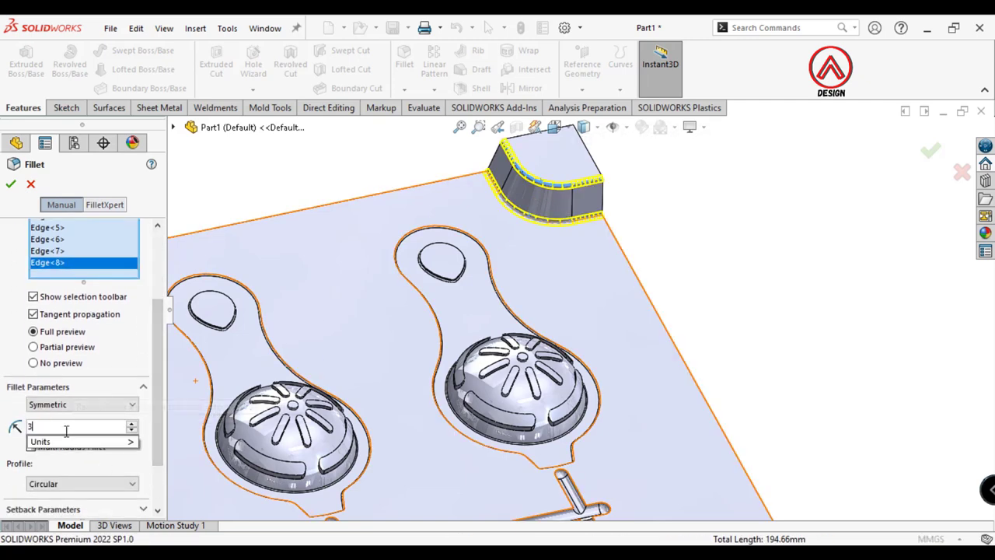
pyautogui.press('Return')
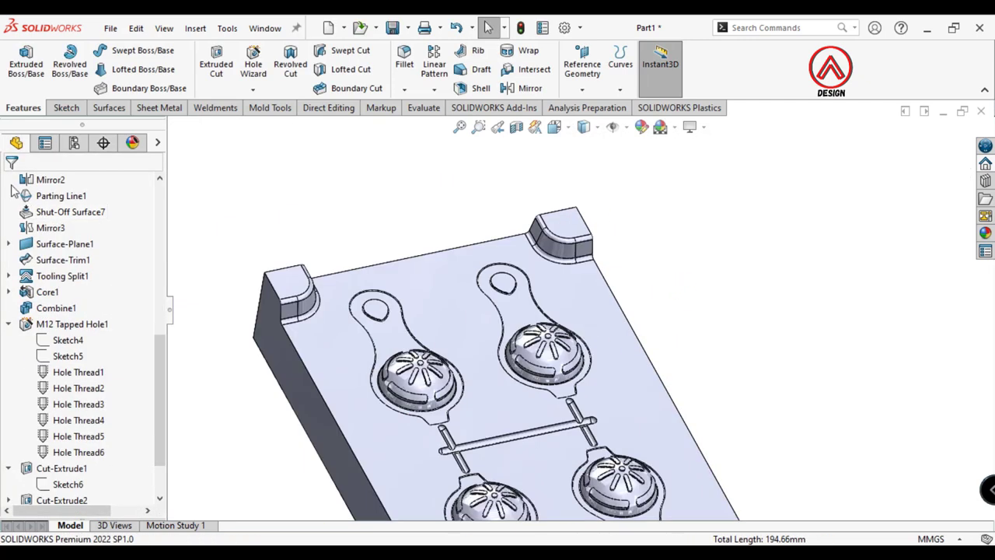
# View the finished plate from the Top orientation and select the Top Plane
pyautogui.scroll(-5, 503, 325)
pyautogui.moveTo(630, 385); pyautogui.dragTo(591, 311, button='middle')
pyautogui.click(554, 127)
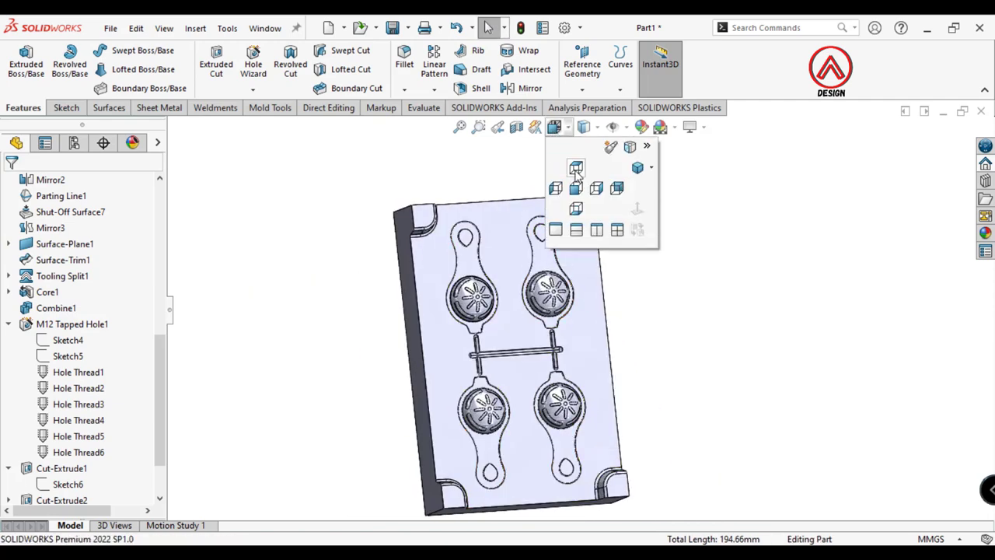
pyautogui.click(572, 163)
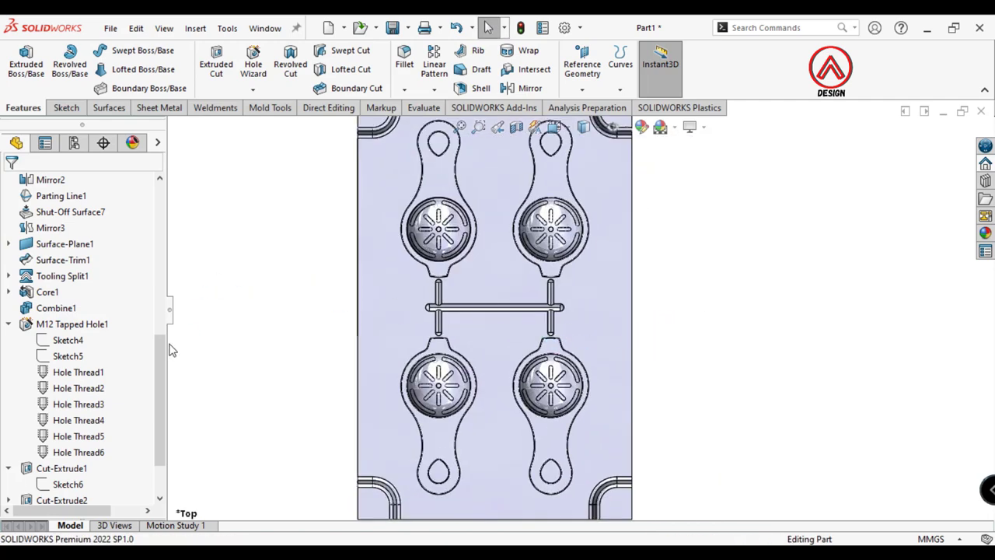
pyautogui.moveTo(159, 350); pyautogui.dragTo(159, 195)
pyautogui.click(43, 420)
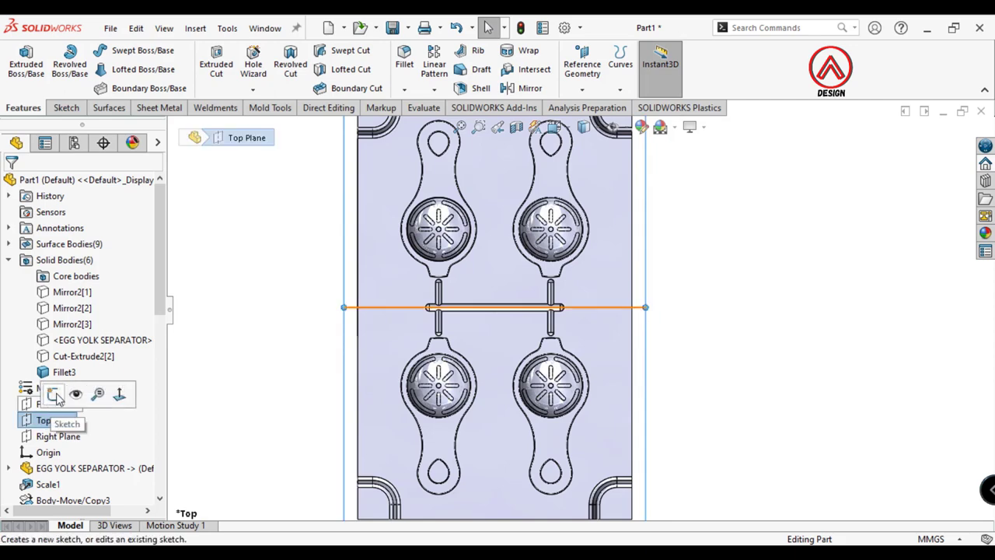
# On Top Plane, sketch a Ø5 mm circle at the middle of the horizontal runner
pyautogui.click(55, 395)
pyautogui.click(124, 50)
pyautogui.scroll(3, 556, 295)
pyautogui.scroll(3, 517, 320)
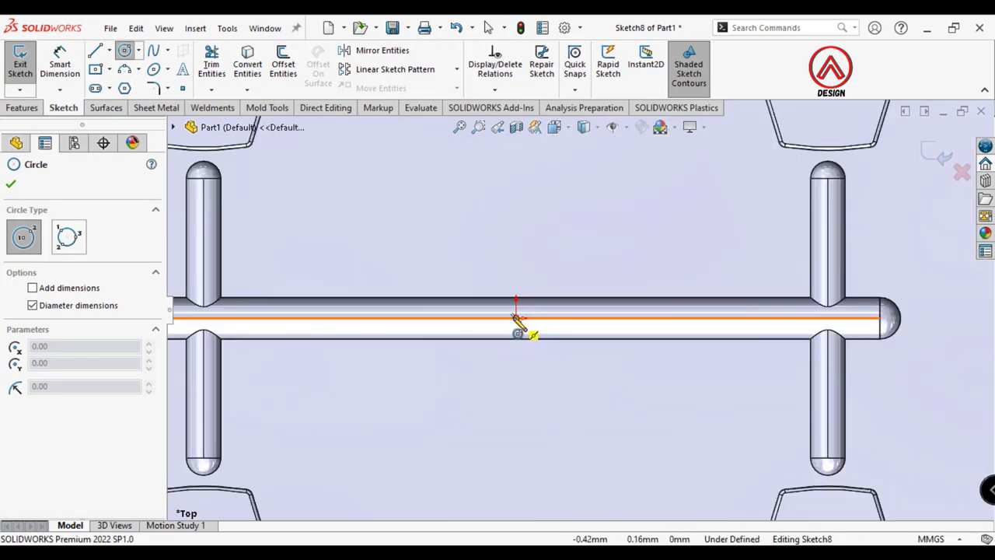
pyautogui.click(515, 317)
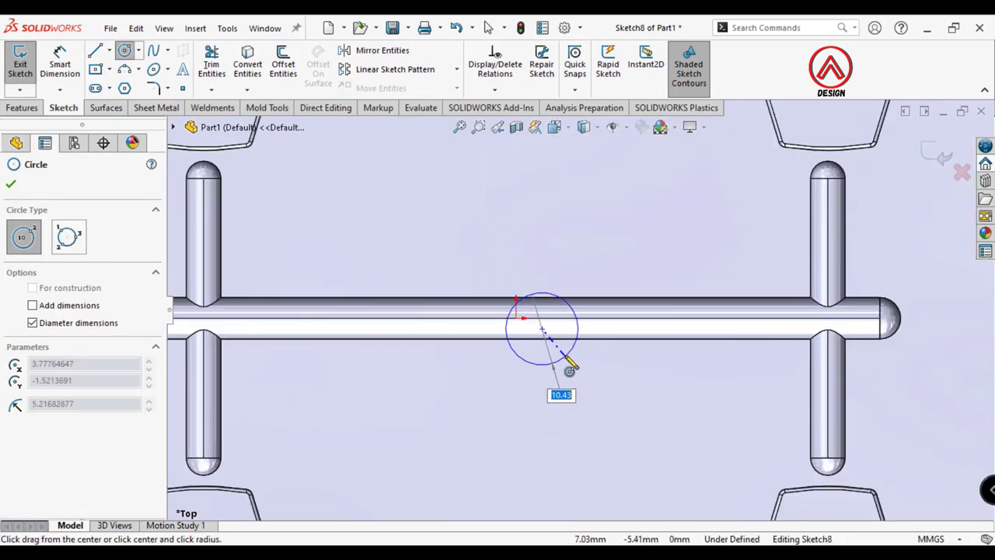
pyautogui.click(529, 349)
pyautogui.press('Escape')
pyautogui.click(528, 289)
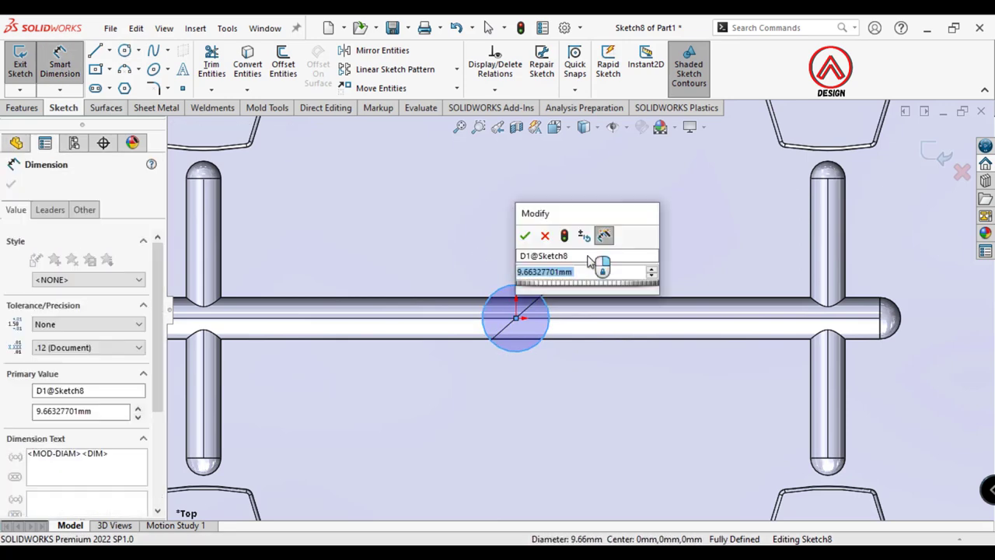
pyautogui.write('5')
pyautogui.press('Return')
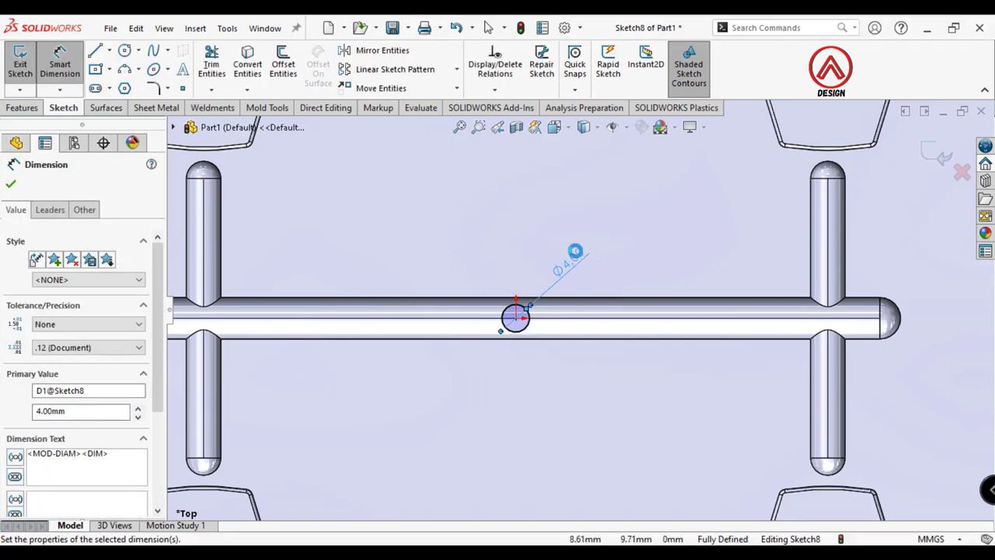
pyautogui.doubleClick(573, 256)
pyautogui.press('Return')
# Add a second Ø5 mm circle centred on the right runner crossing
pyautogui.click(124, 49)
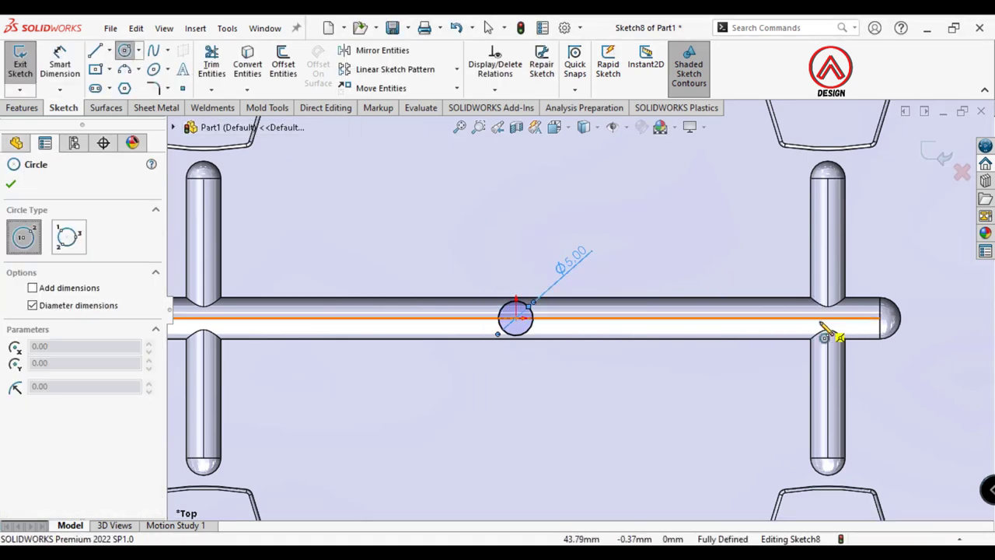
pyautogui.click(828, 317)
pyautogui.click(855, 299)
pyautogui.click(60, 62)
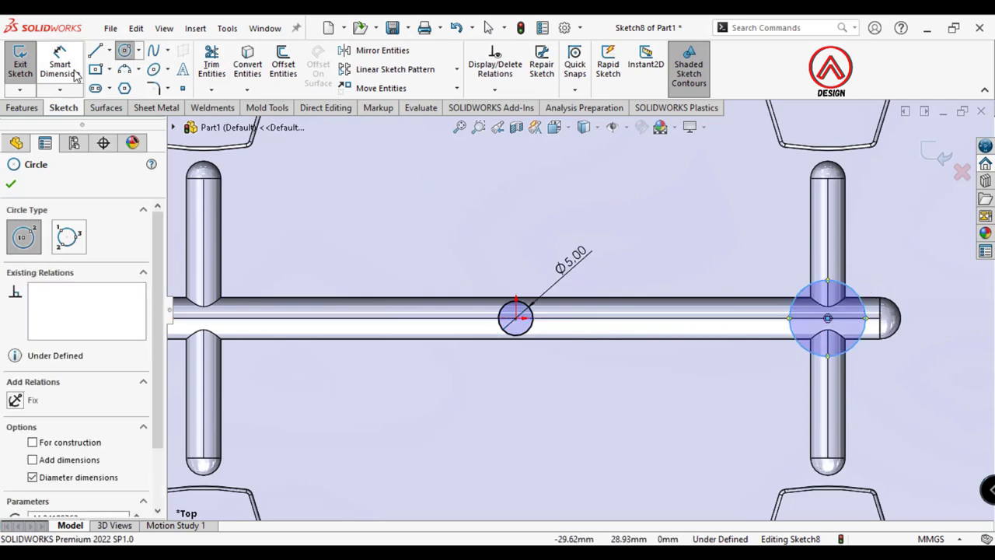
pyautogui.click(864, 310)
pyautogui.click(886, 265)
pyautogui.write('5.00mm')
pyautogui.press('Return')
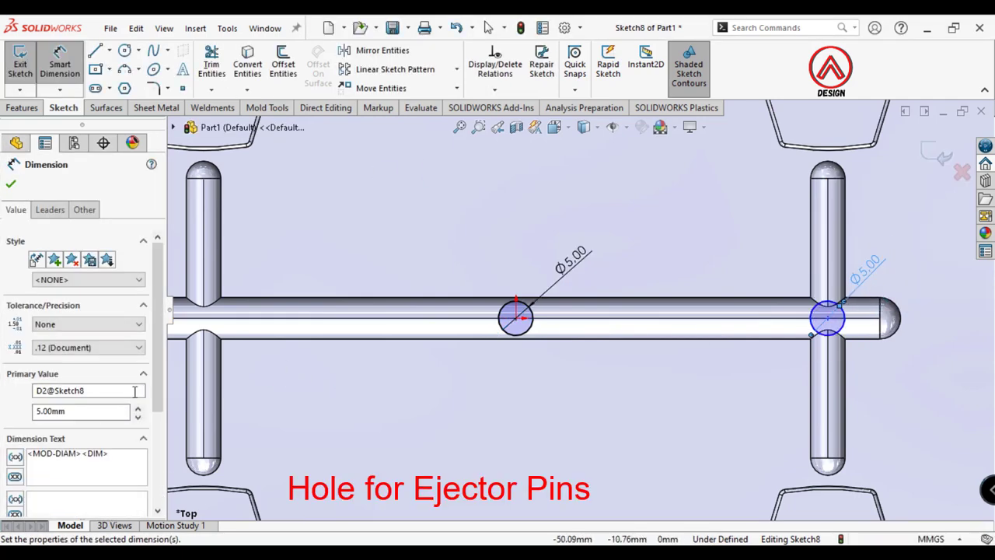
# Show Sketch7's centrelines under Cut-Extrude2 as reference for locating the circles
pyautogui.click(11, 185)
pyautogui.scroll(-2, 77, 350)
pyautogui.scroll(-5, 78, 349)
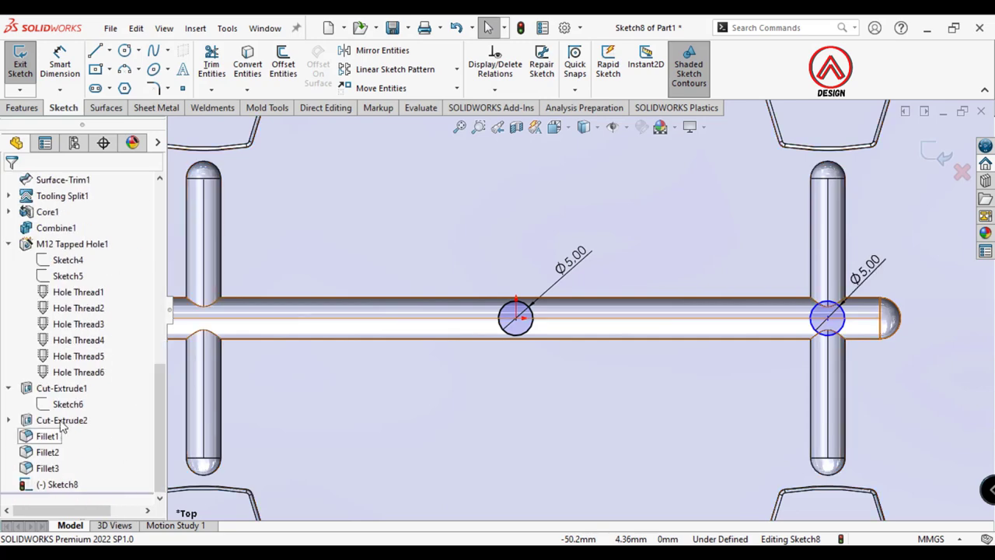
pyautogui.click(8, 420)
pyautogui.click(68, 436)
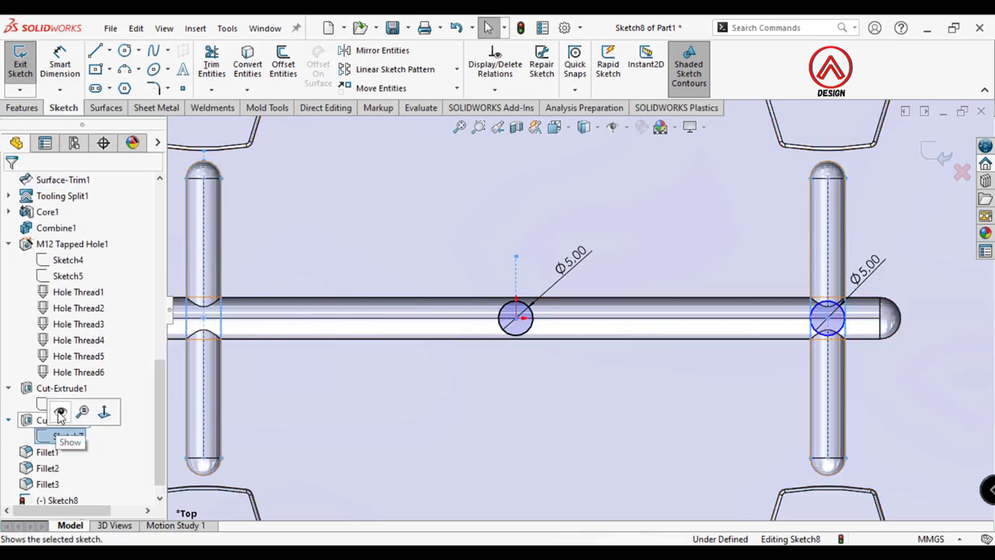
pyautogui.click(62, 407)
pyautogui.scroll(-2, 844, 354)
pyautogui.click(821, 300)
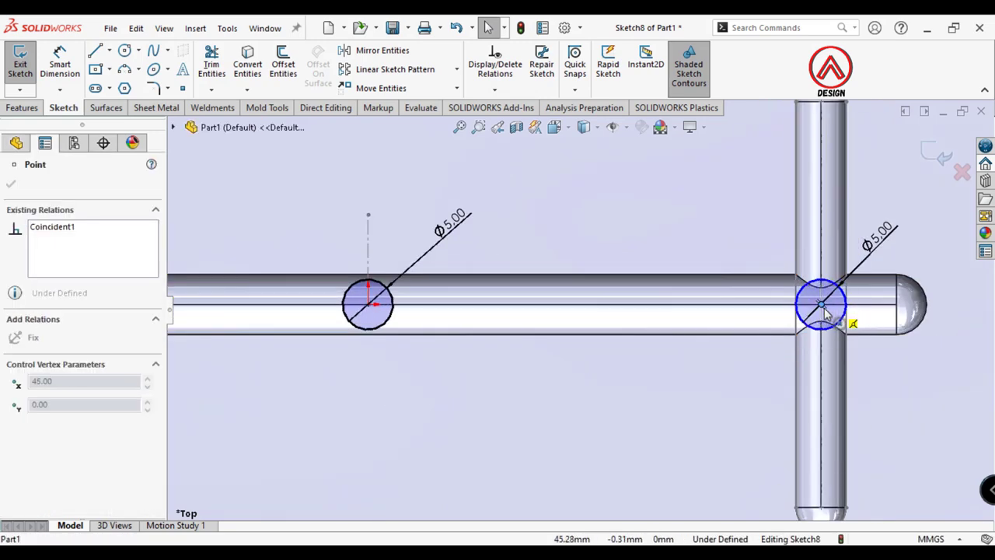
pyautogui.scroll(1, 804, 359)
pyautogui.scroll(2, 805, 359)
pyautogui.scroll(-2, 342, 323)
# Draw a third Ø5 mm circle and snap its centre onto the left centreline crossing
pyautogui.press('c')
pyautogui.scroll(-2, 405, 342)
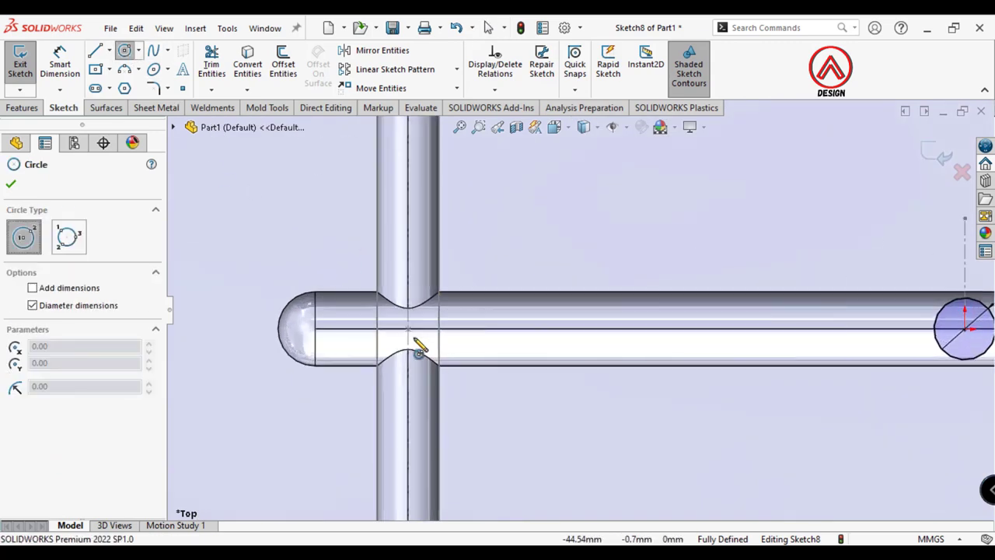
pyautogui.click(408, 328)
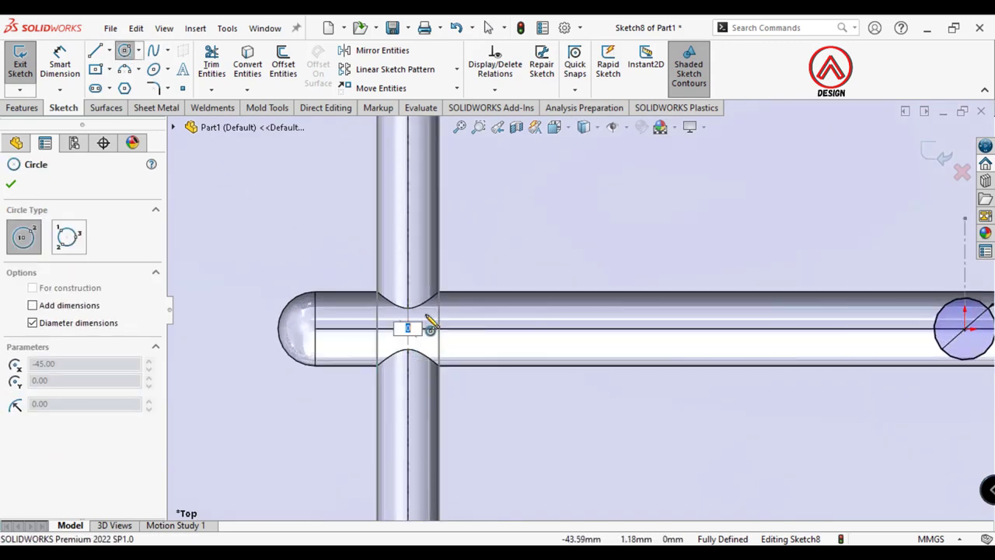
pyautogui.click(463, 294)
pyautogui.press('d')
pyautogui.click(453, 259)
pyautogui.click(509, 247)
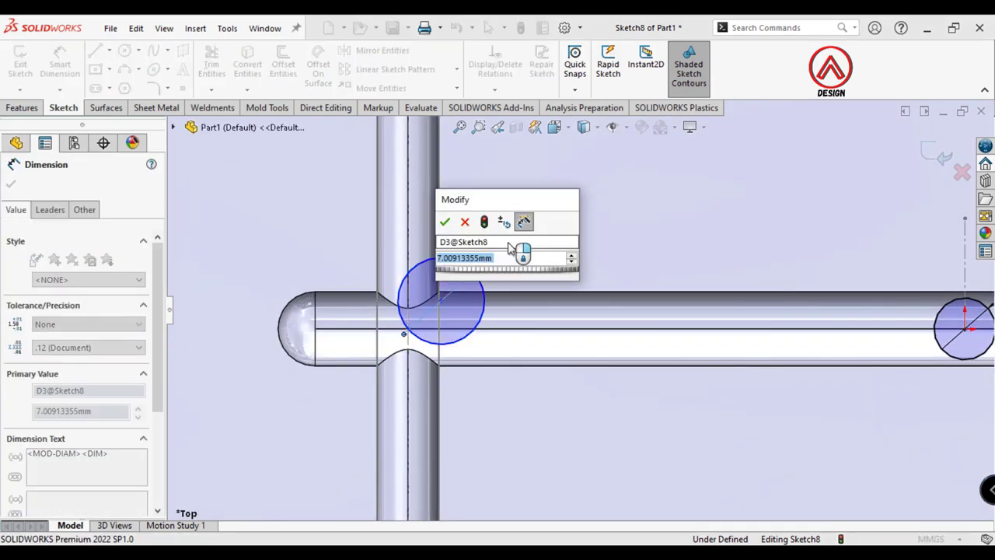
pyautogui.write('5')
pyautogui.press('Return')
pyautogui.moveTo(429, 341); pyautogui.dragTo(412, 337)
pyautogui.rightClick(434, 322)
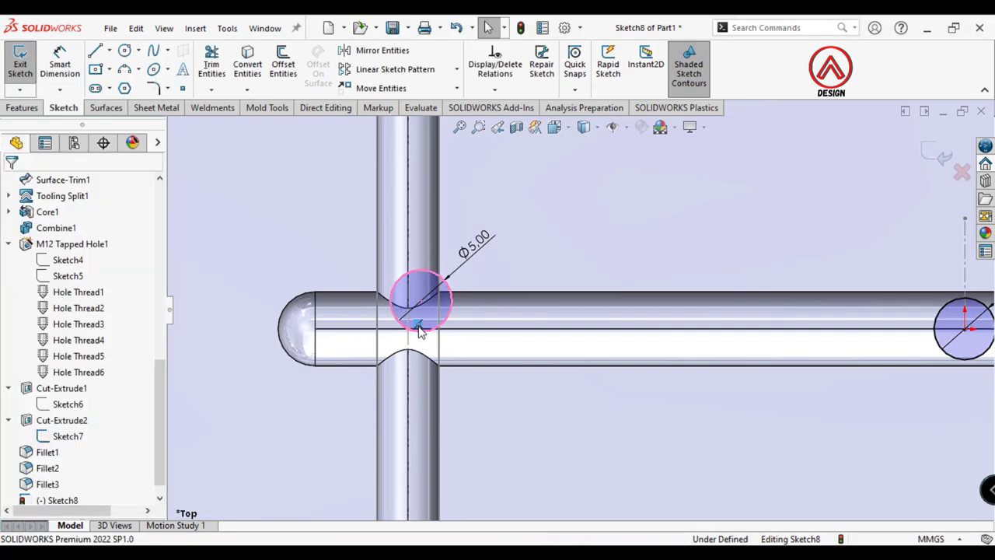
pyautogui.click(400, 331)
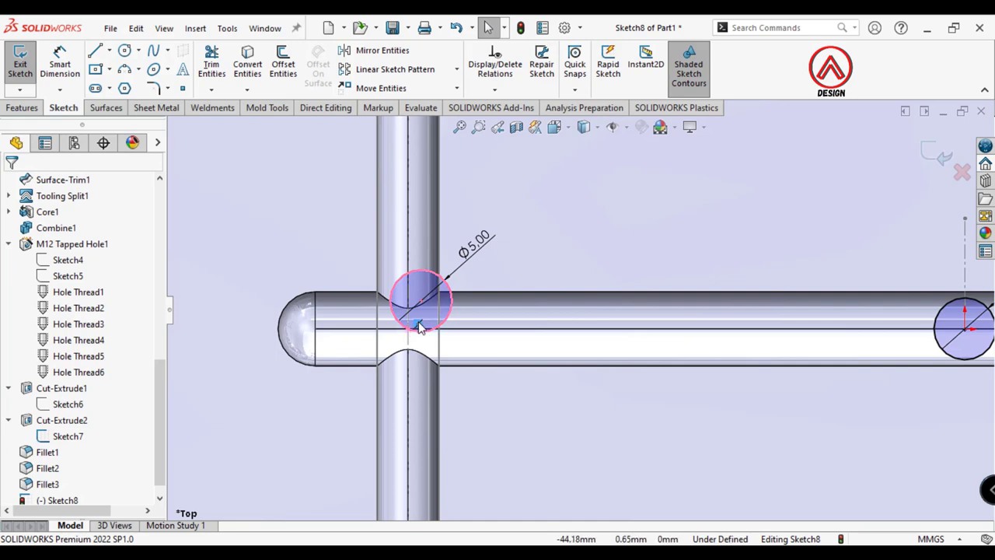
pyautogui.moveTo(419, 324); pyautogui.dragTo(408, 339)
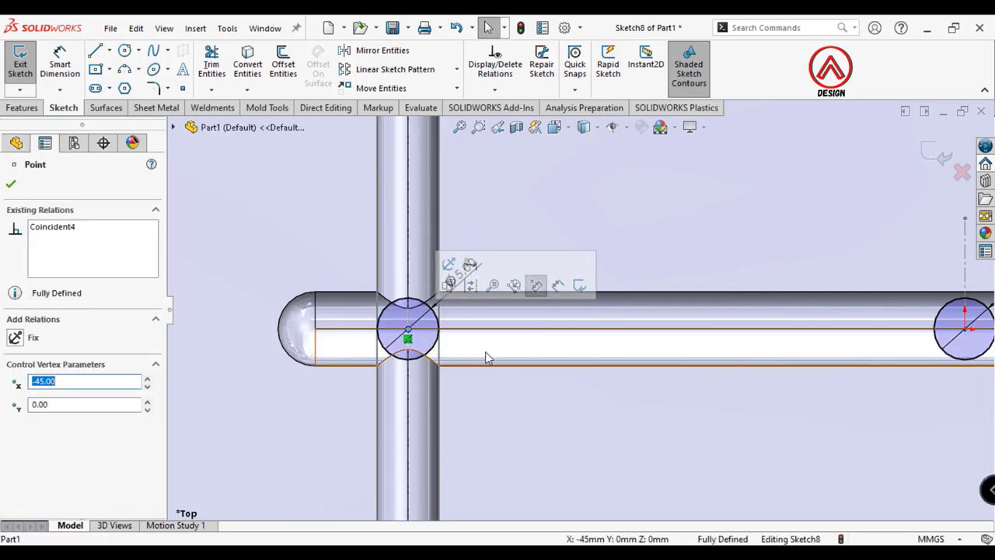
# Sketch a Ø6 mm circle below the upper-left cavity
pyautogui.press('f')
pyautogui.click(10, 187)
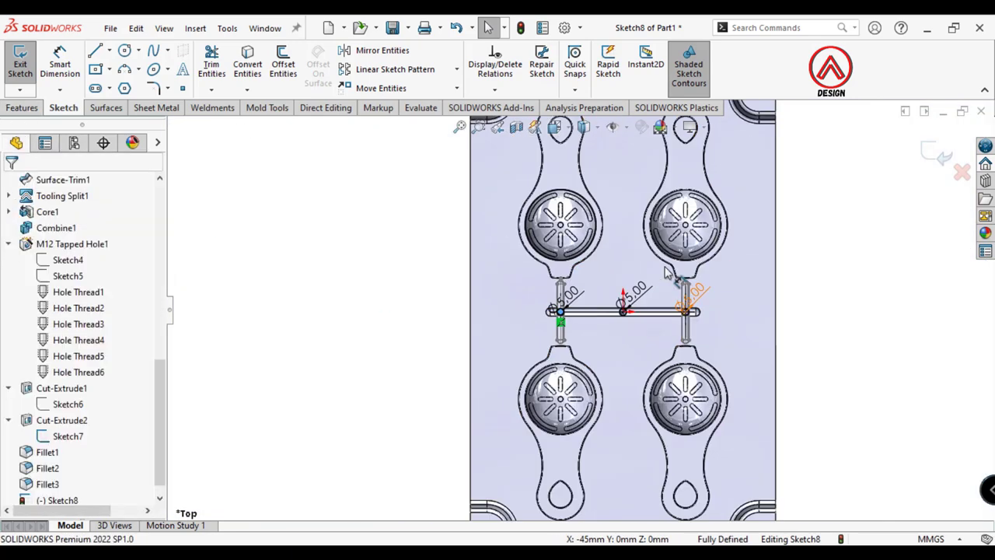
pyautogui.click(125, 51)
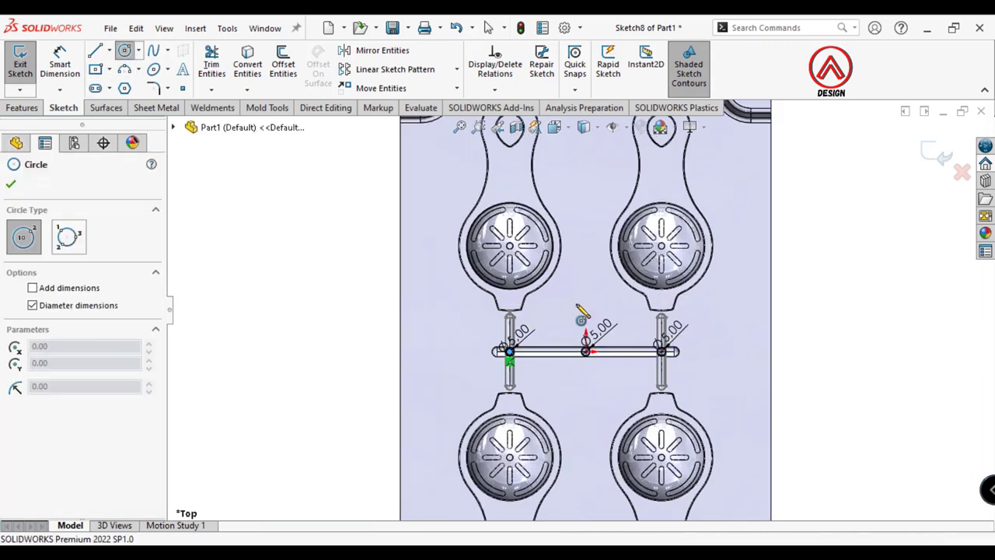
pyautogui.scroll(-2, 635, 305)
pyautogui.scroll(-2, 506, 306)
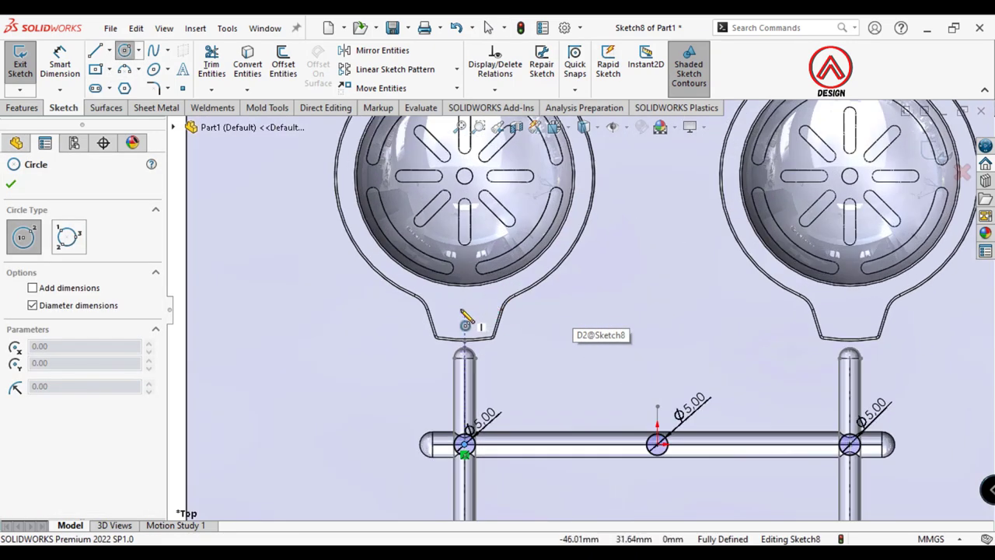
pyautogui.click(464, 310)
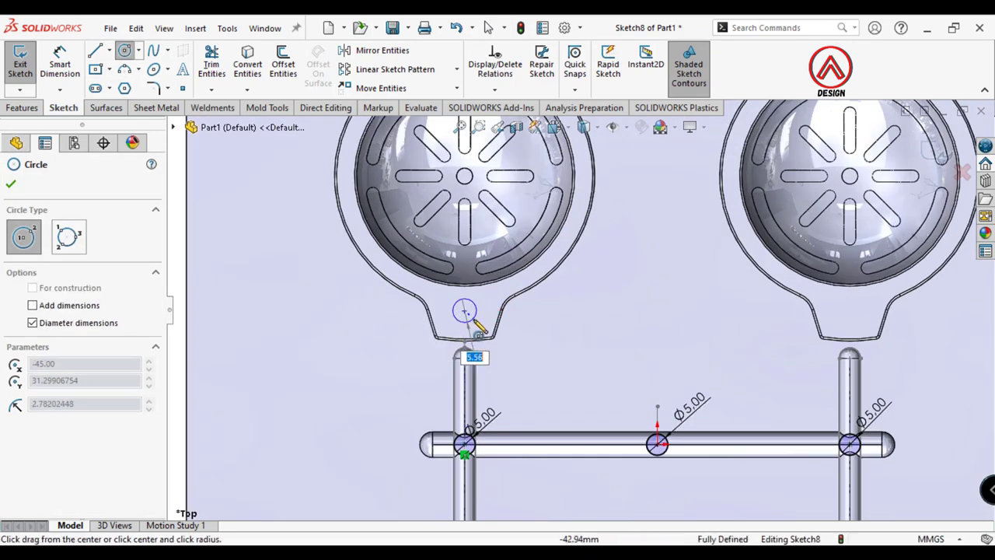
pyautogui.click(473, 319)
pyautogui.scroll(4, 607, 342)
pyautogui.scroll(1, 628, 340)
pyautogui.scroll(2, 644, 317)
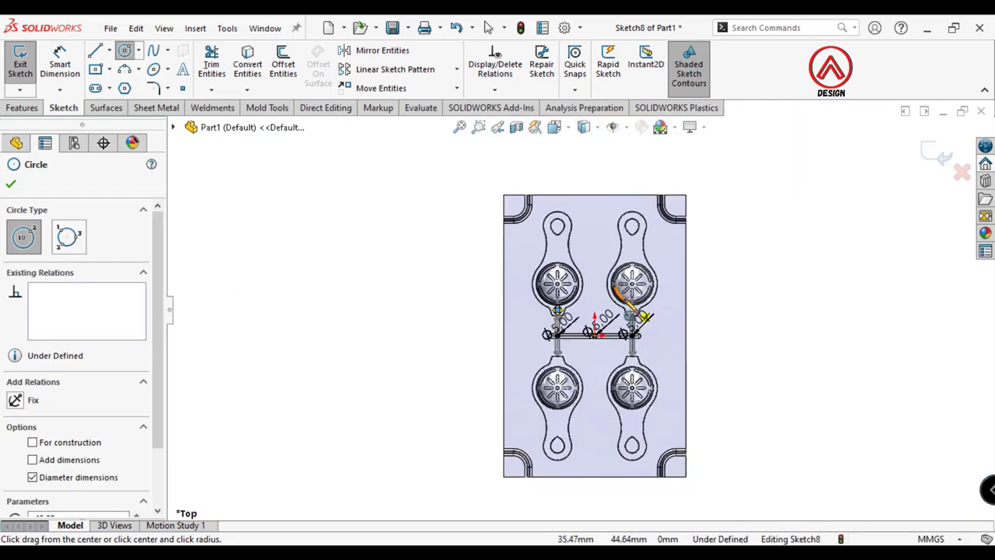
pyautogui.scroll(-2, 606, 326)
pyautogui.scroll(-2, 573, 338)
pyautogui.scroll(-2, 510, 337)
pyautogui.press('d')
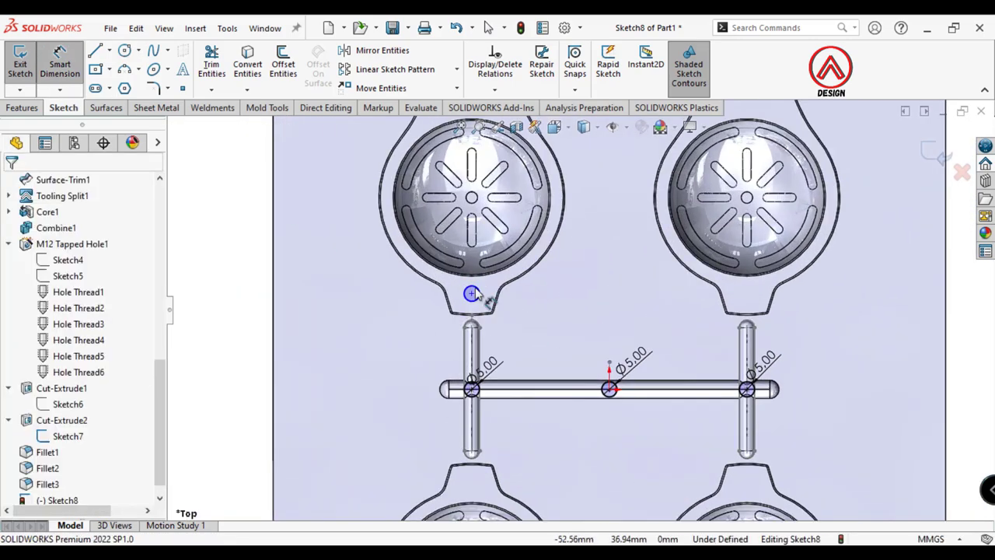
pyautogui.click(473, 293)
pyautogui.click(597, 268)
pyautogui.write('6')
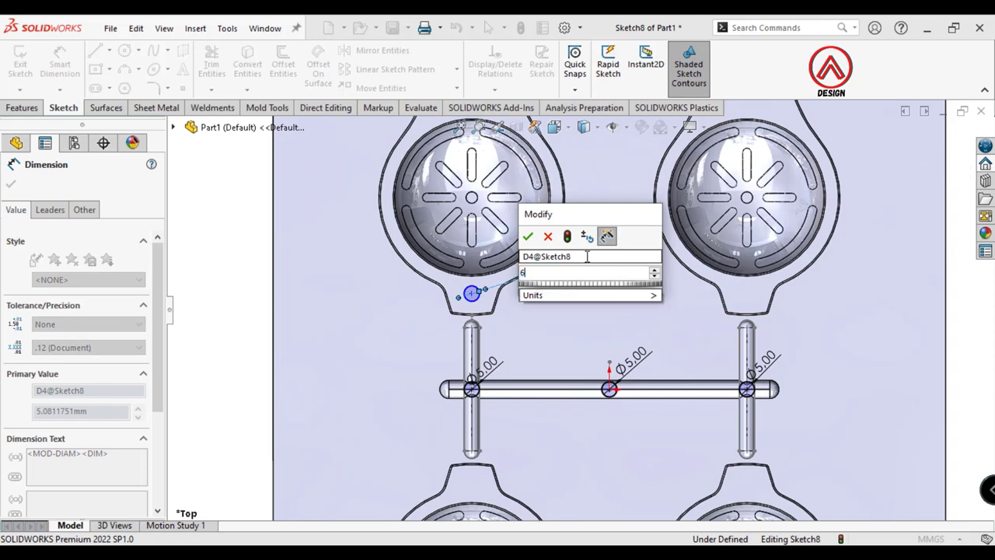
pyautogui.press('Return')
# Add a small circle in the upper-left teardrop lobe
pyautogui.scroll(2, 603, 295)
pyautogui.scroll(1, 598, 466)
pyautogui.press('c')
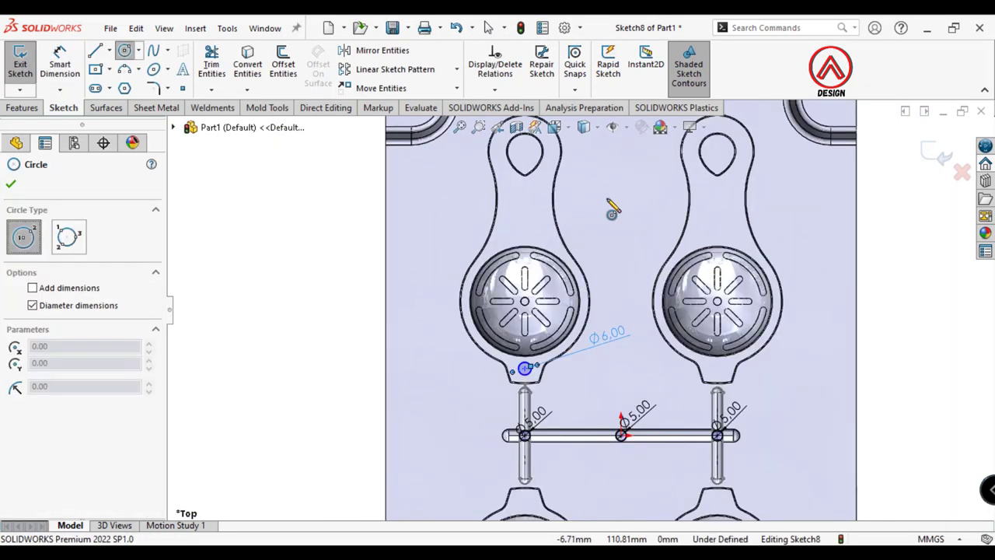
pyautogui.scroll(-3, 534, 204)
pyautogui.moveTo(533, 202); pyautogui.dragTo(538, 204)
pyautogui.scroll(2, 630, 260)
pyautogui.press('Escape')
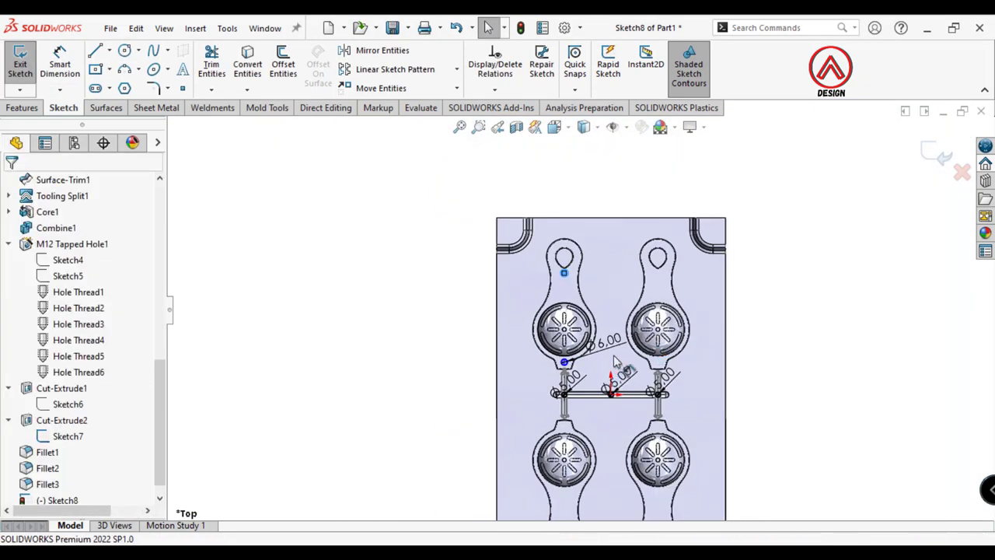
pyautogui.scroll(2, 607, 356)
pyautogui.scroll(-2, 609, 359)
pyautogui.scroll(2, 591, 342)
pyautogui.scroll(2, 575, 311)
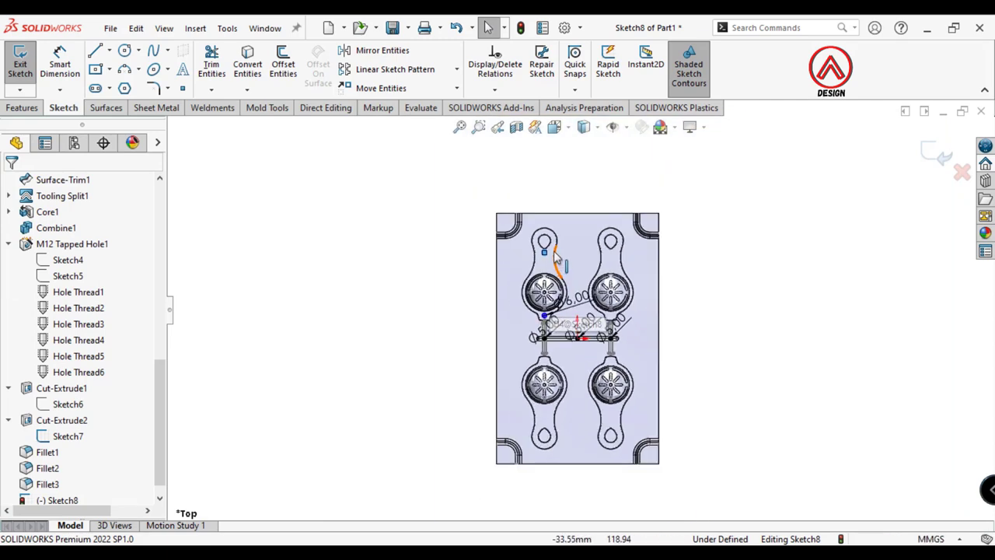
pyautogui.scroll(-3, 554, 250)
# Dimension the Ø6 mm circle's centre 30 mm vertically from the runner centre
pyautogui.press('d')
pyautogui.scroll(-3, 544, 252)
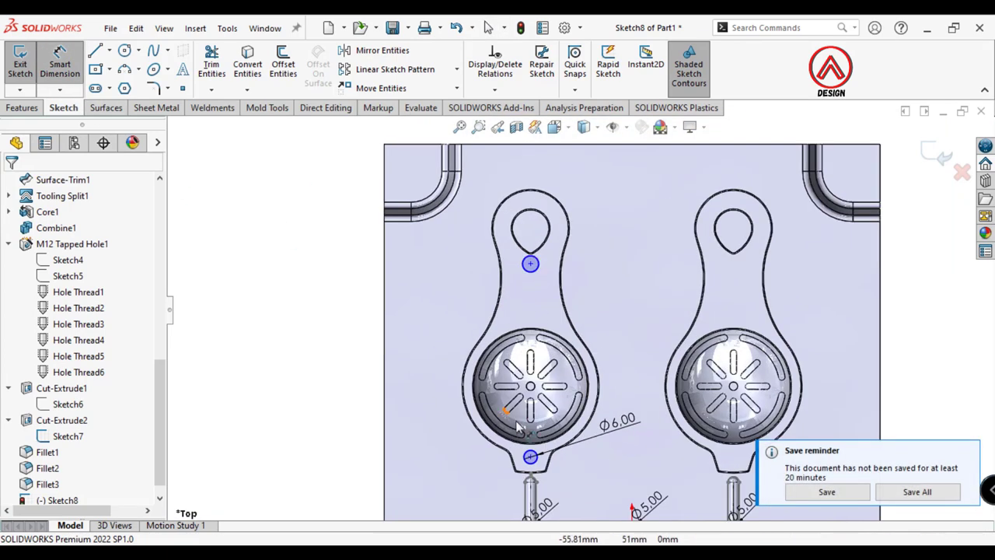
pyautogui.click(530, 458)
pyautogui.scroll(2, 560, 447)
pyautogui.scroll(1, 622, 444)
pyautogui.click(622, 444)
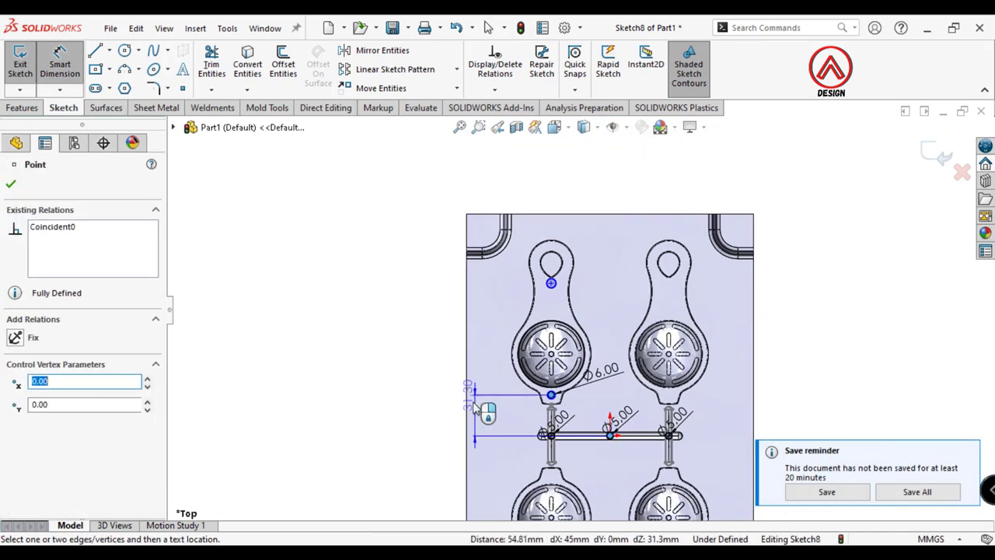
pyautogui.scroll(-2, 435, 424)
pyautogui.click(407, 416)
pyautogui.write('30')
pyautogui.press('Return')
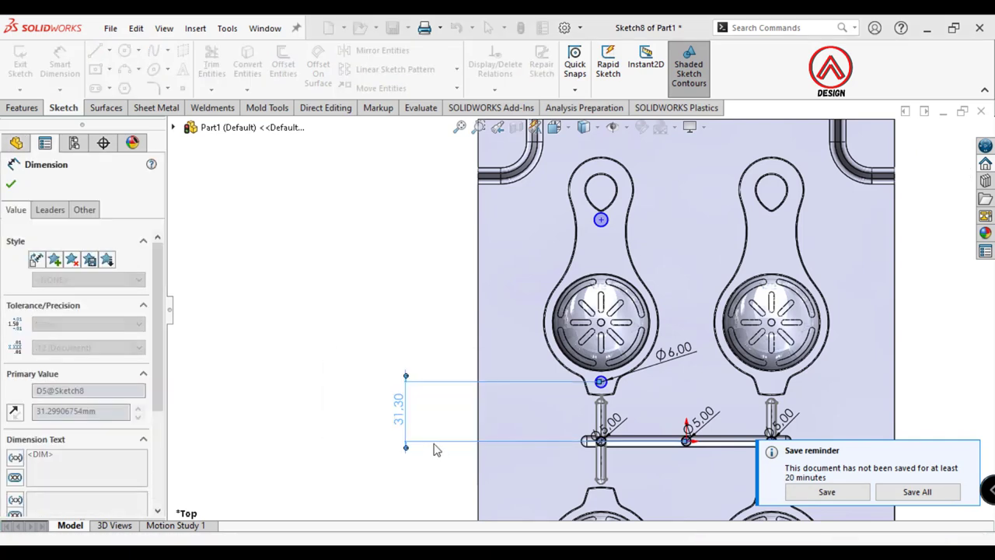
# Make the hole centres vertical with the rod junction point
pyautogui.scroll(-2, 723, 400)
pyautogui.click(668, 457)
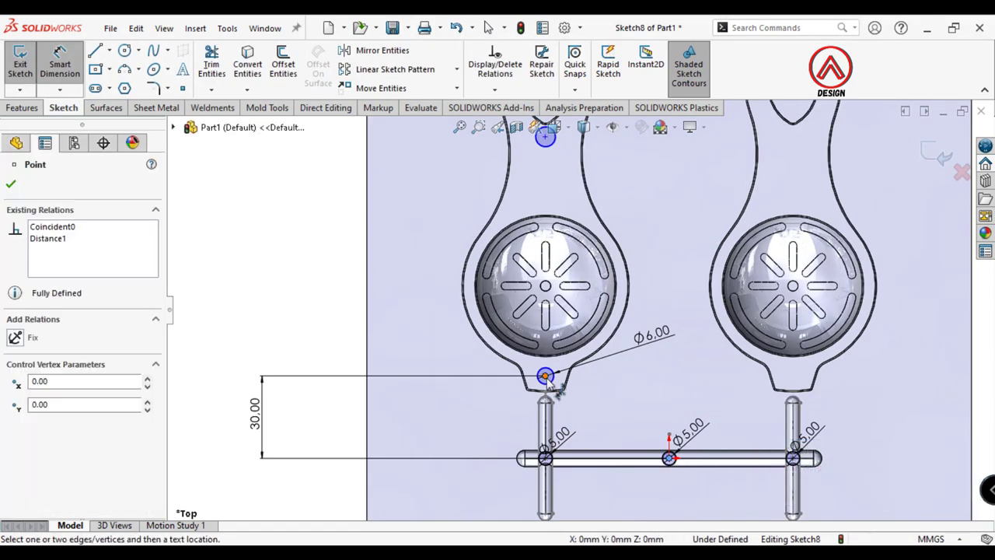
pyautogui.press('Escape')
pyautogui.scroll(-2, 553, 460)
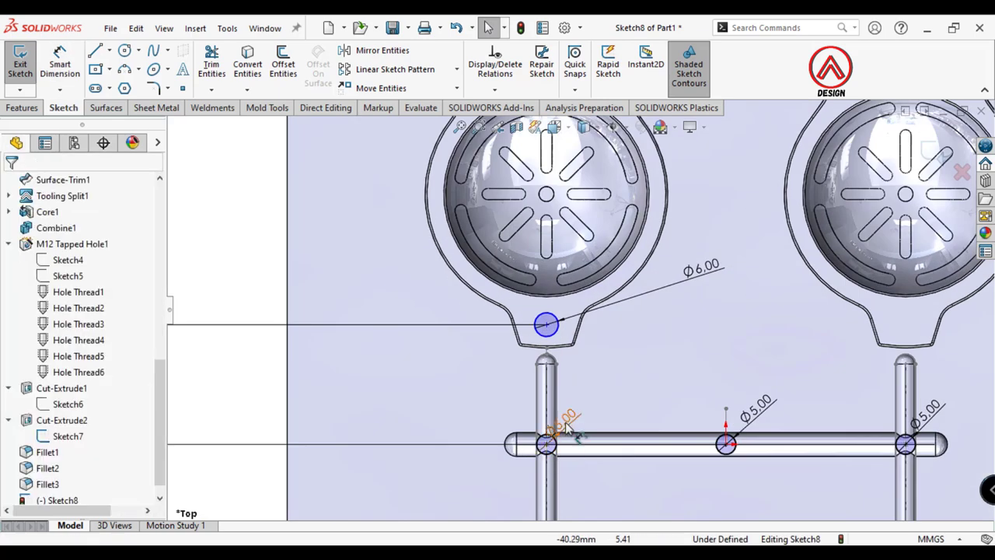
pyautogui.click(563, 458)
pyautogui.click(547, 445)
pyautogui.scroll(3, 562, 348)
pyautogui.keyDown('ctrl'); pyautogui.click(561, 348); pyautogui.keyUp('ctrl')
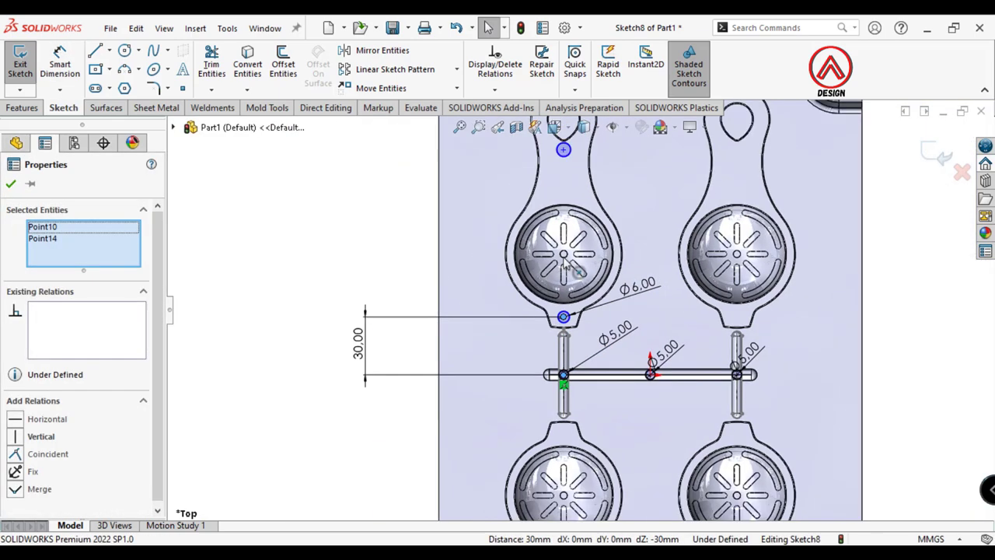
pyautogui.keyDown('ctrl'); pyautogui.click(562, 180); pyautogui.keyUp('ctrl')
pyautogui.click(629, 117)
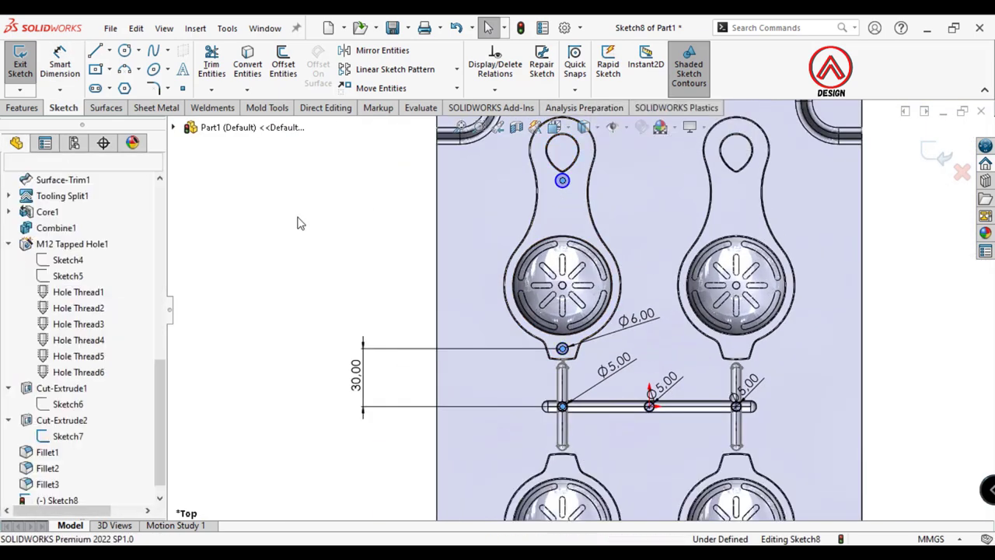
# Space the upper hole 85 mm above the lower hole and set its diameter to 6 mm
pyautogui.click(562, 180)
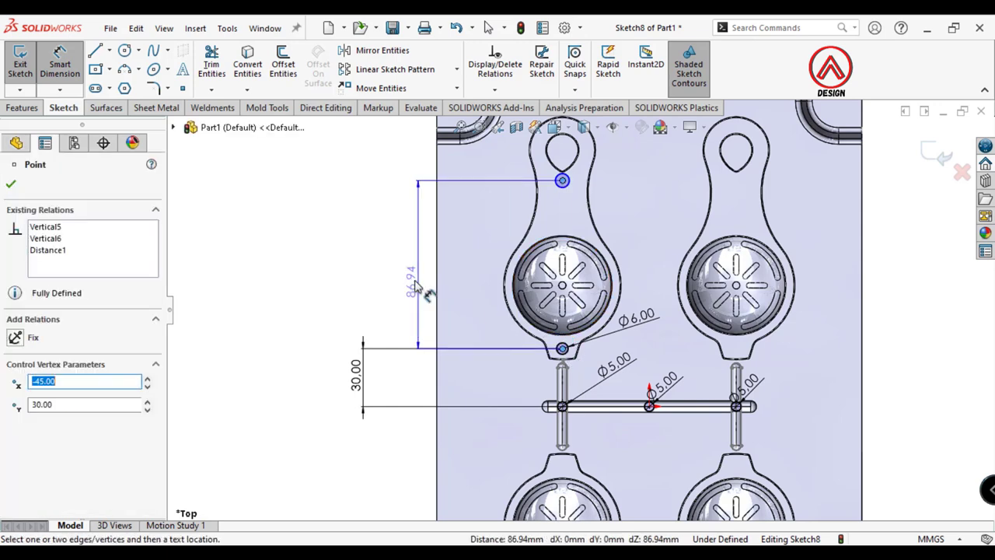
pyautogui.click(379, 268)
pyautogui.press('Return')
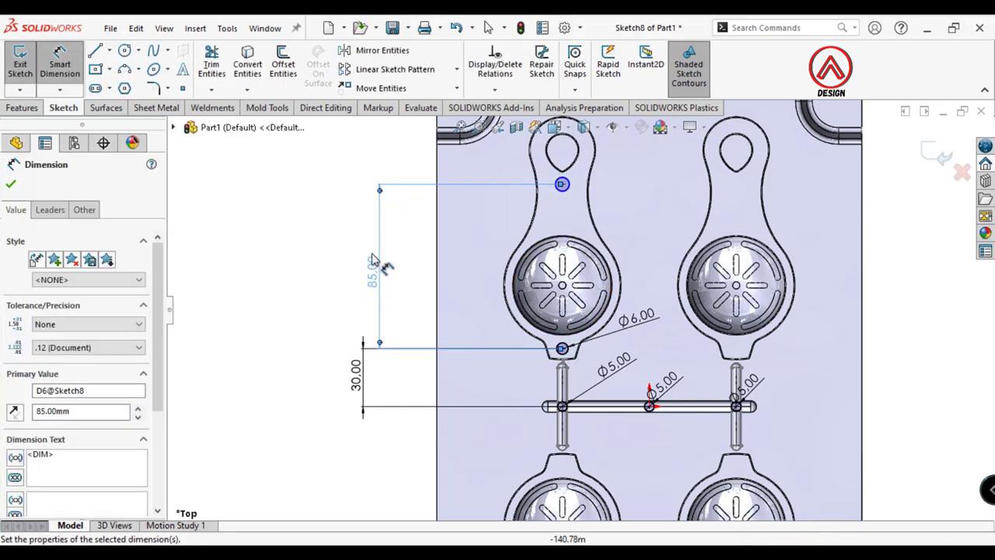
pyautogui.click(563, 184)
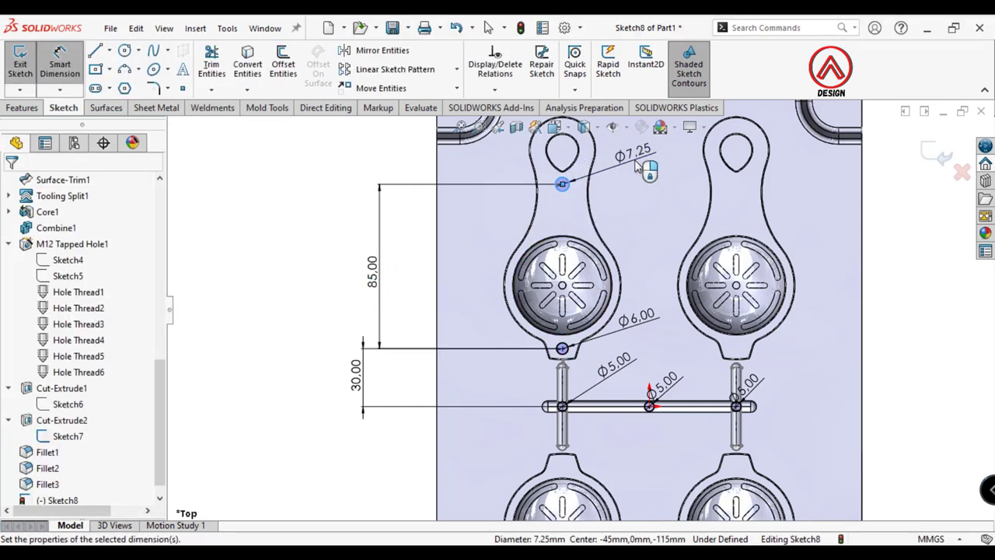
pyautogui.click(629, 166)
pyautogui.write('6')
pyautogui.press('Return')
pyautogui.click(928, 267)
pyautogui.scroll(3, 778, 295)
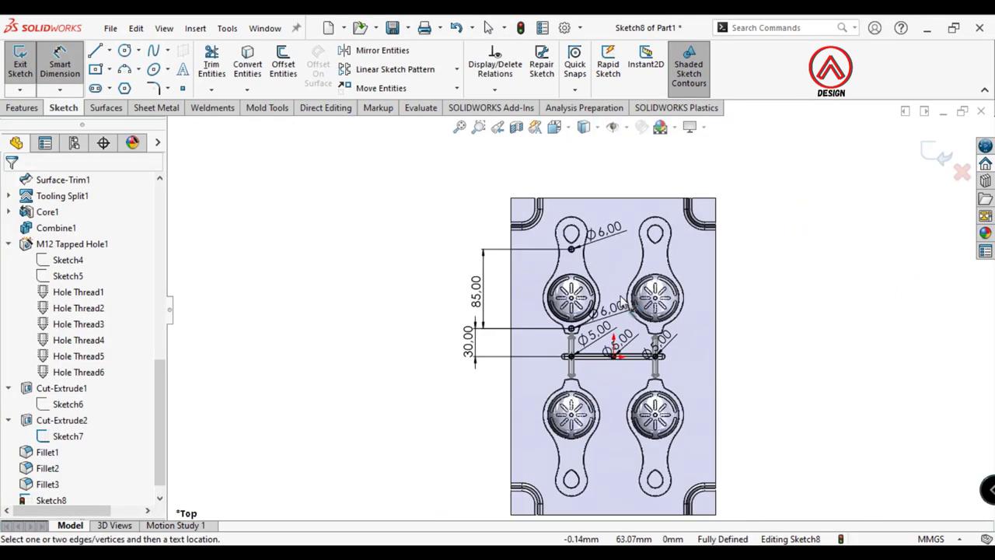
pyautogui.scroll(-2, 655, 325)
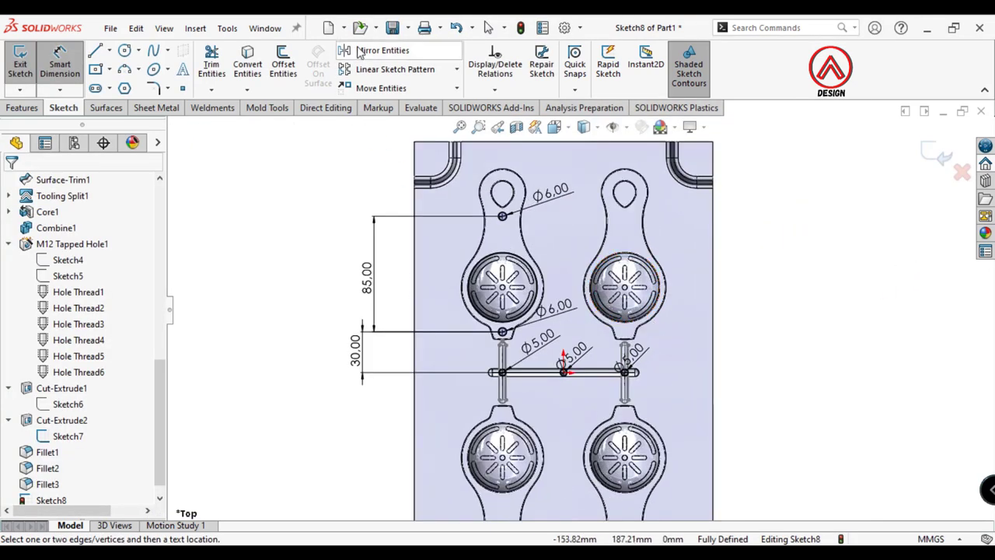
pyautogui.click(359, 51)
# Draw a vertical and a horizontal centerline from the centre point
pyautogui.press('Escape')
pyautogui.click(108, 50)
pyautogui.click(128, 84)
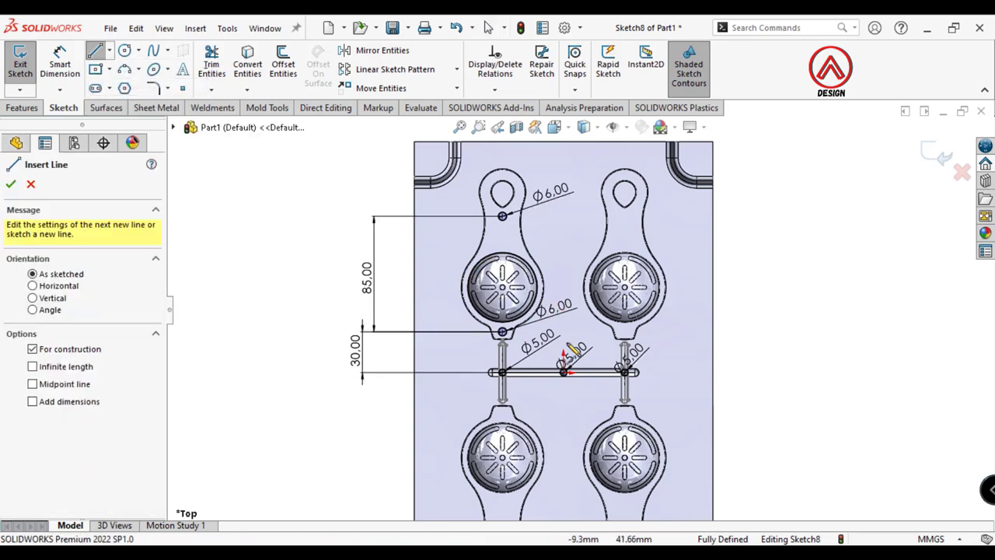
pyautogui.scroll(-5, 565, 365)
pyautogui.moveTo(566, 398); pyautogui.dragTo(566, 303)
pyautogui.press('Escape')
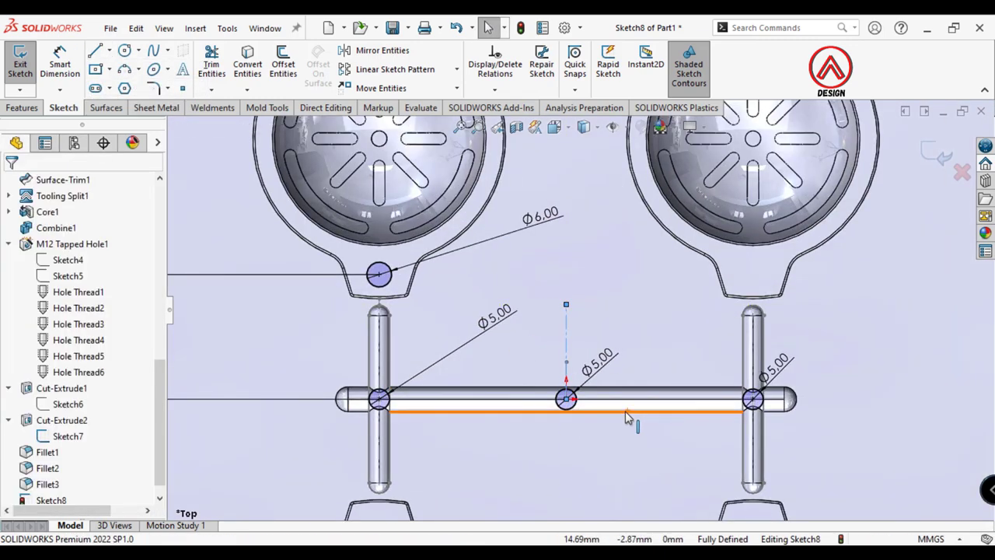
pyautogui.press('Return')
pyautogui.moveTo(565, 398); pyautogui.dragTo(848, 398)
pyautogui.press('Escape')
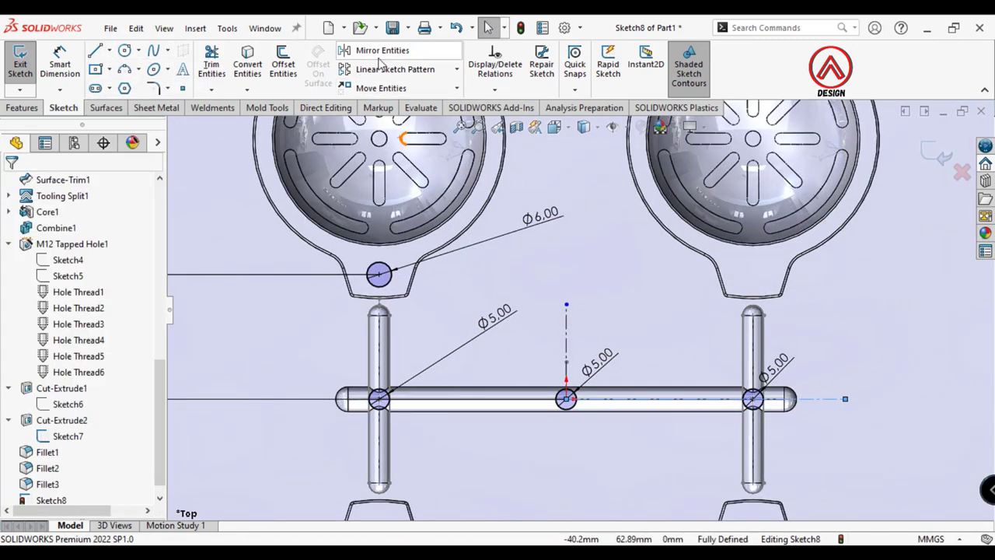
# Mirror the two Ø6 holes across the vertical centerline onto the right handle
pyautogui.scroll(3, 597, 302)
pyautogui.scroll(2, 626, 229)
pyautogui.scroll(-2, 626, 229)
pyautogui.rightClick(104, 301)
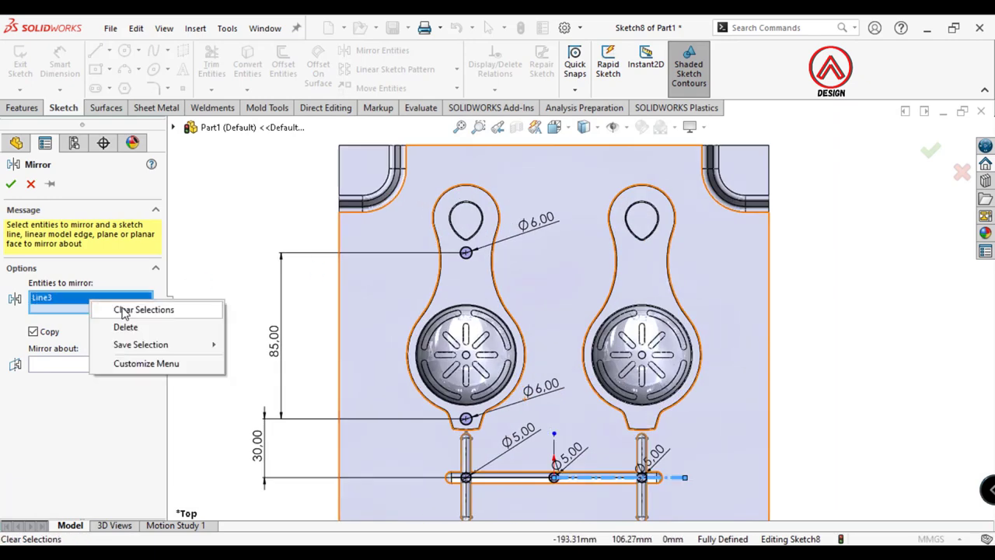
pyautogui.click(145, 309)
pyautogui.click(466, 418)
pyautogui.scroll(-3, 502, 419)
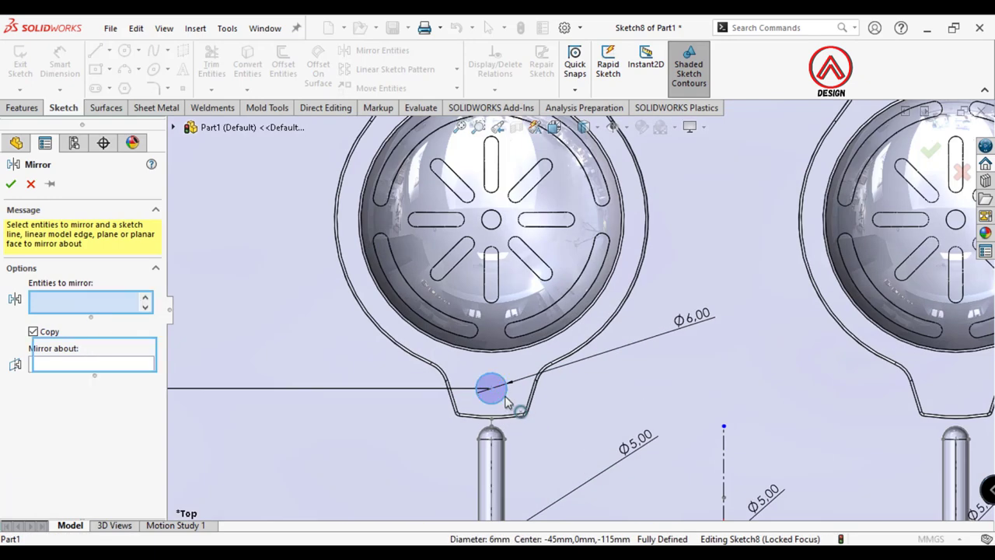
pyautogui.click(490, 389)
pyautogui.scroll(3, 579, 310)
pyautogui.click(639, 398)
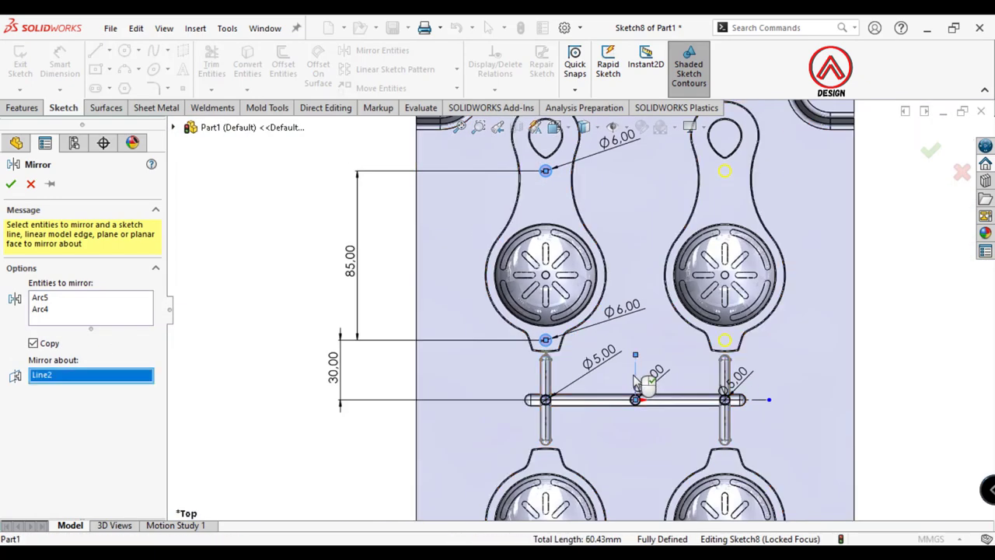
pyautogui.scroll(3, 581, 309)
pyautogui.click(10, 183)
# Mirror all four upper Ø6 holes across the horizontal centerline onto the lower handles
pyautogui.click(373, 50)
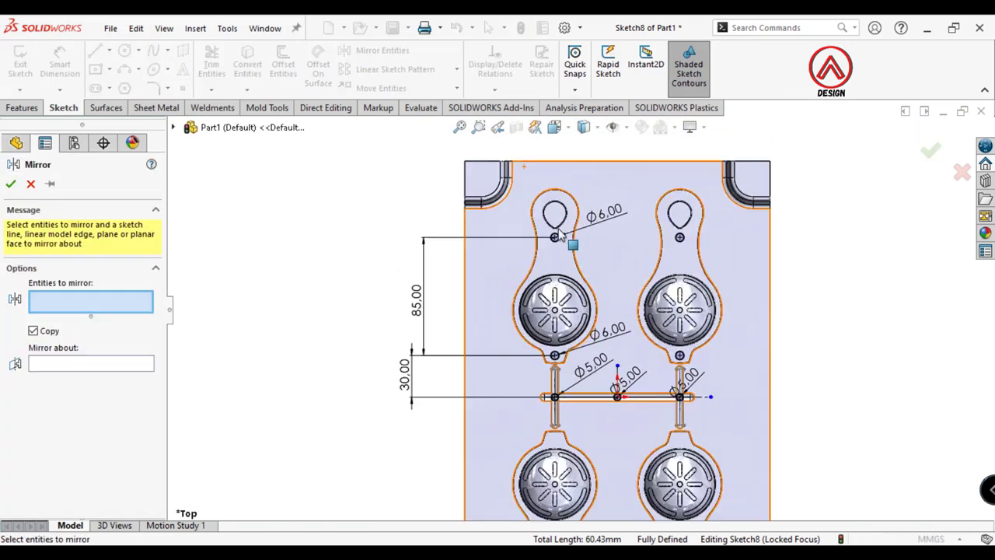
pyautogui.scroll(-3, 575, 233)
pyautogui.click(581, 269)
pyautogui.scroll(2, 614, 293)
pyautogui.click(860, 275)
pyautogui.scroll(2, 555, 251)
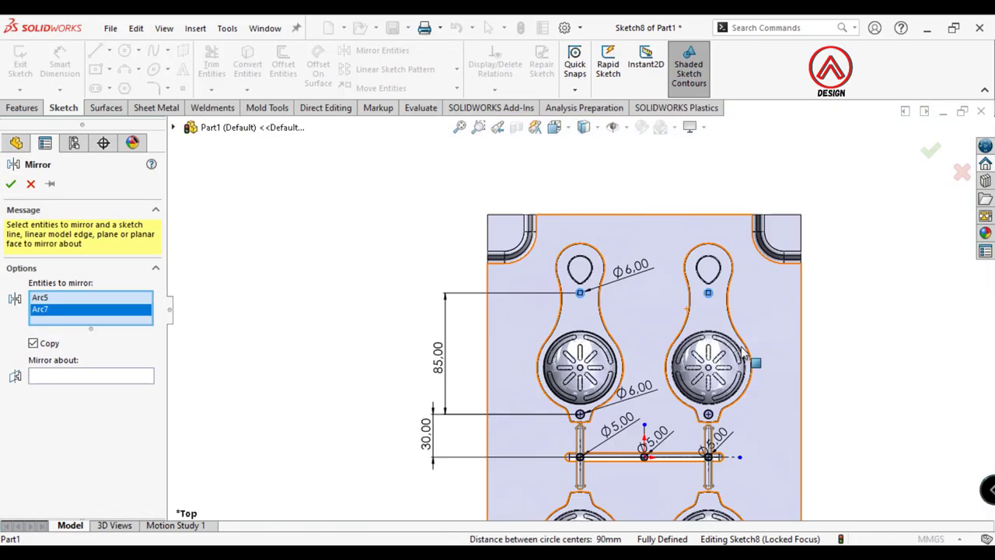
pyautogui.scroll(-3, 545, 341)
pyautogui.click(464, 332)
pyautogui.click(804, 332)
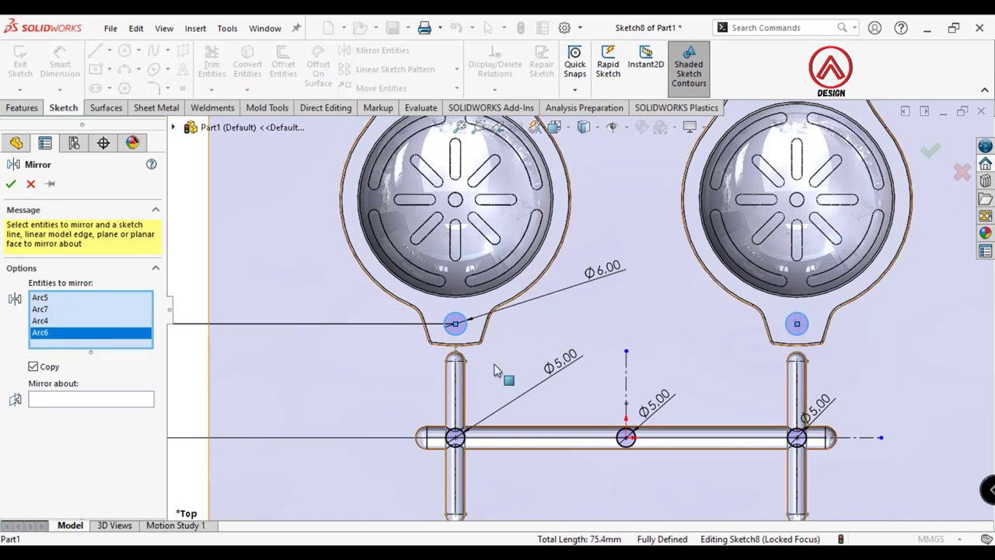
pyautogui.rightClick(537, 404)
pyautogui.click(855, 440)
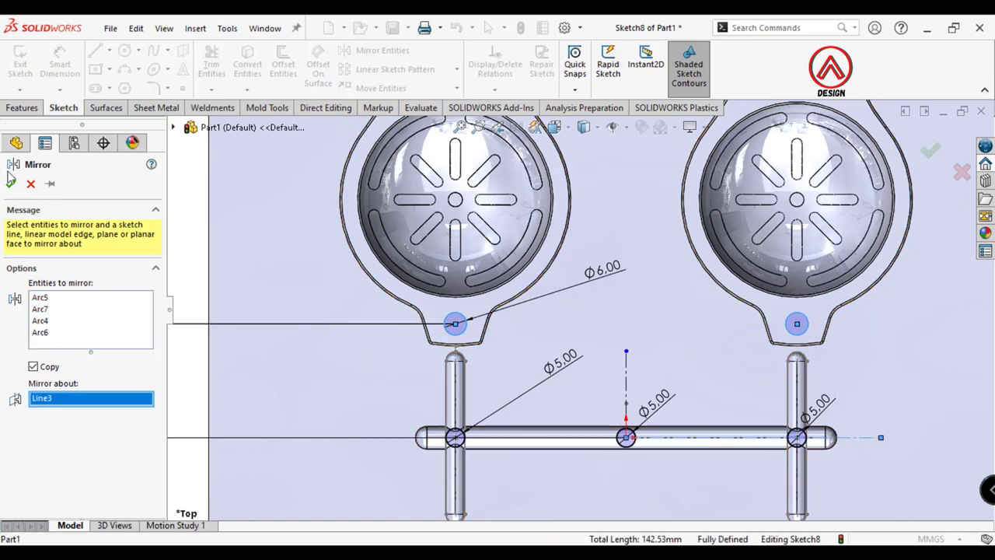
pyautogui.click(10, 184)
pyautogui.scroll(5, 601, 287)
# Change the upper handle hole diameter from Ø6 to Ø8
pyautogui.doubleClick(569, 223)
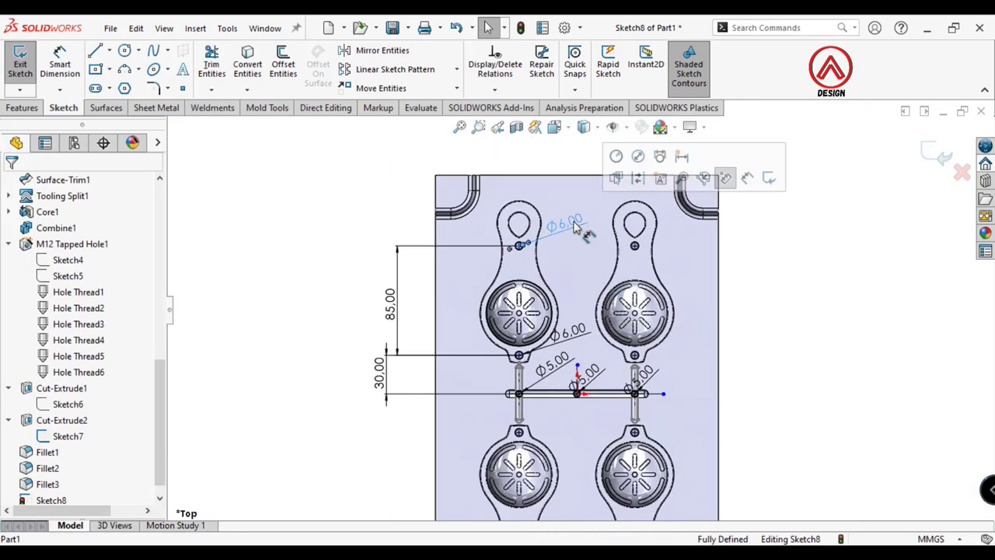
pyautogui.write('8')
pyautogui.press('Return')
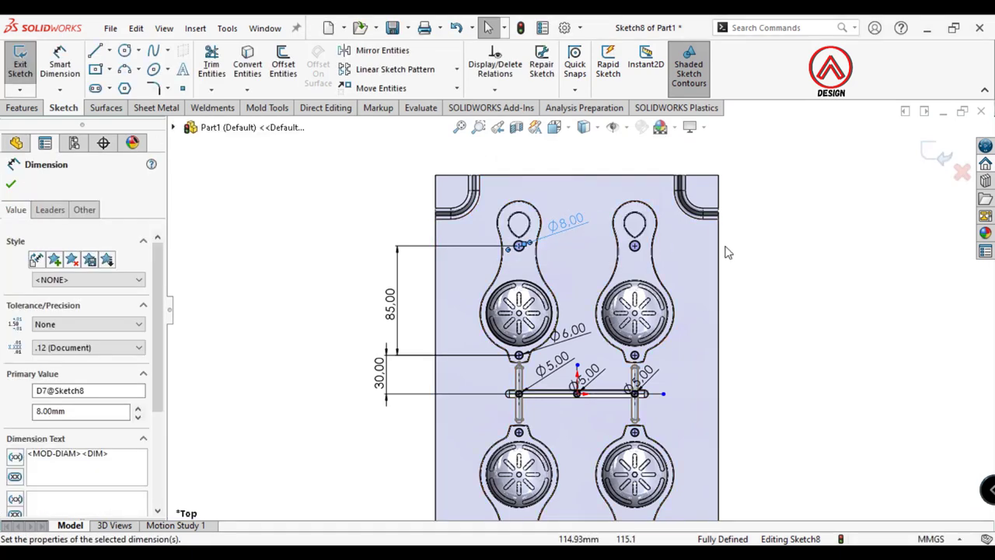
pyautogui.click(783, 249)
pyautogui.scroll(-2, 571, 284)
pyautogui.scroll(1, 567, 299)
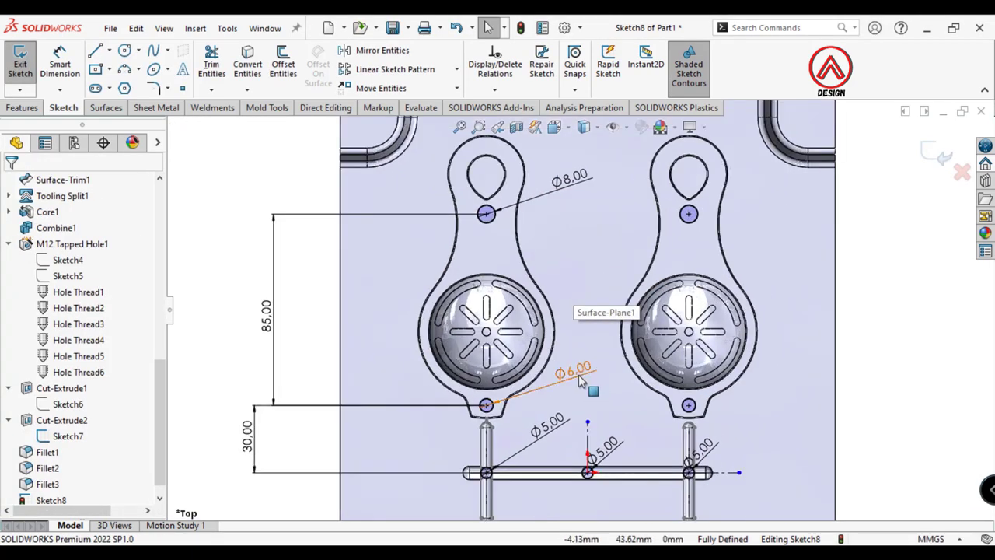
pyautogui.scroll(1, 575, 303)
pyautogui.scroll(1, 583, 307)
pyautogui.scroll(-2, 574, 356)
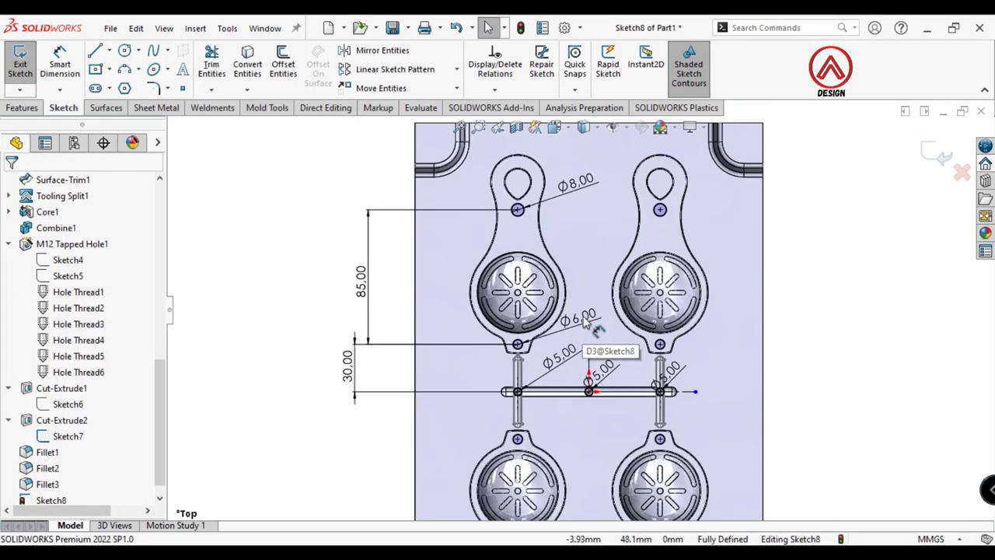
pyautogui.scroll(2, 689, 356)
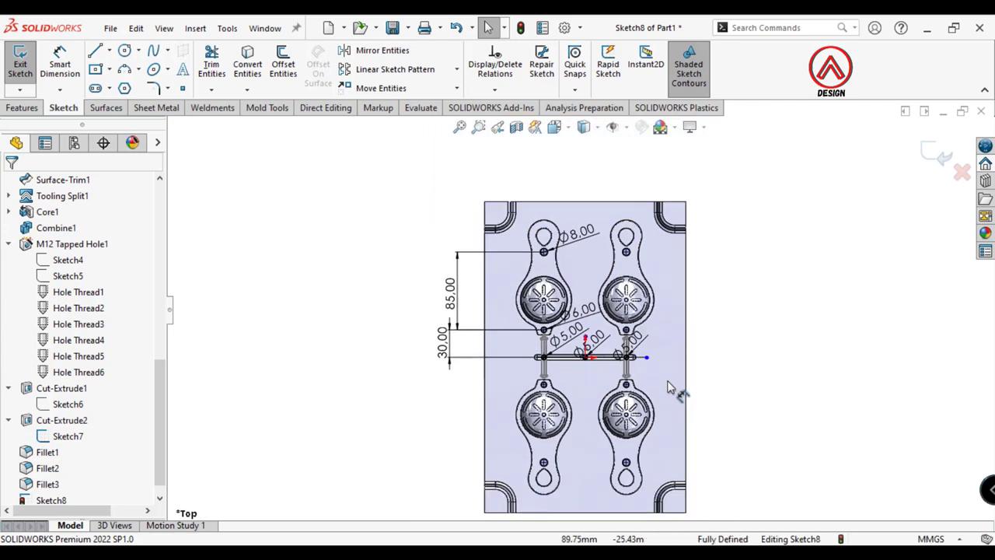
# Extrude-cut the sketched holes and channels Through All - Both through the block
pyautogui.click(22, 108)
pyautogui.click(86, 271)
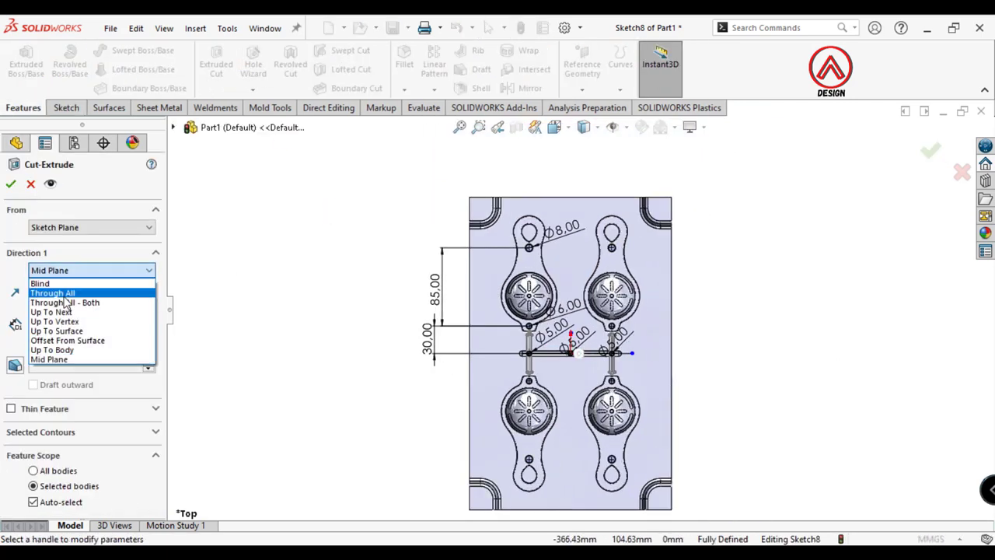
pyautogui.click(66, 308)
pyautogui.click(60, 270)
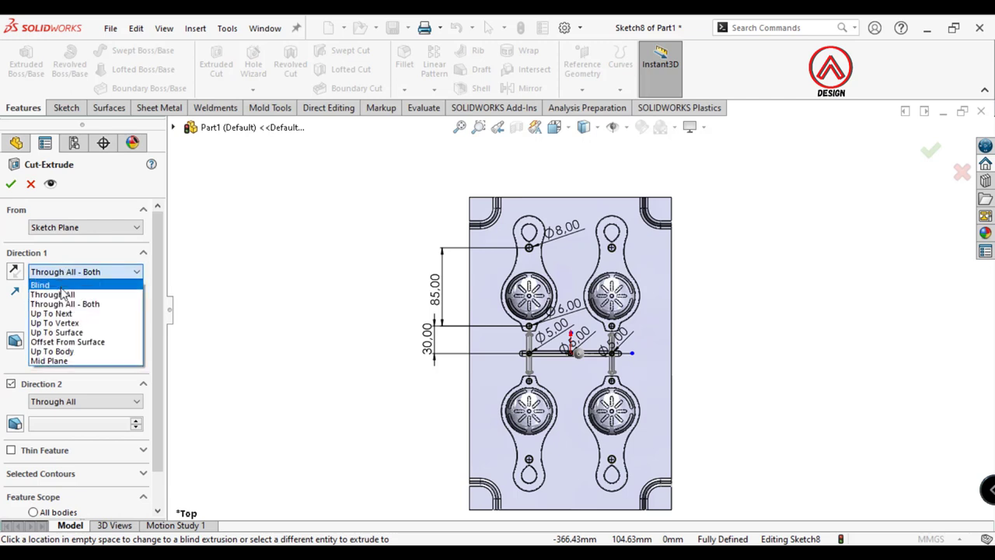
pyautogui.click(62, 303)
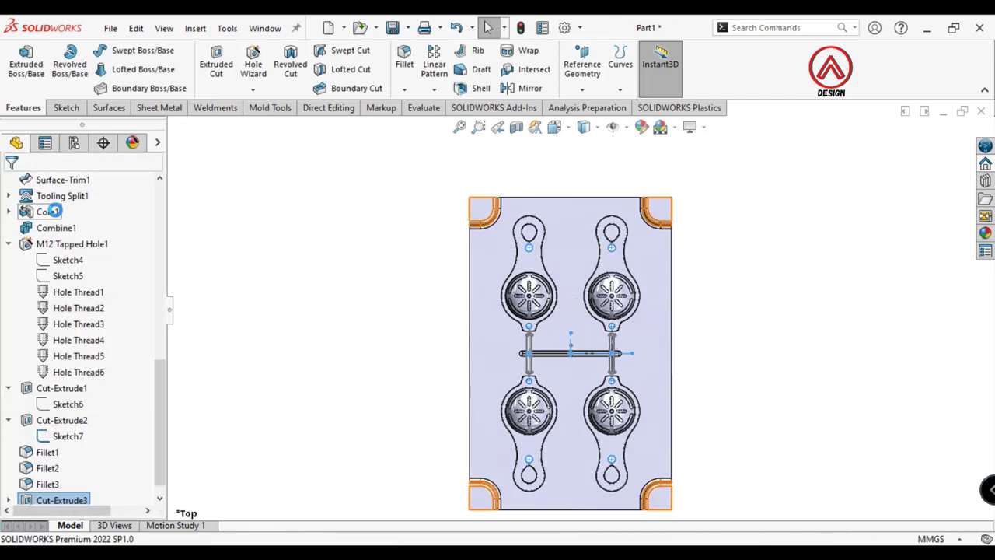
# Hide the mold plate and runner geometry, then show the cut body again
pyautogui.scroll(-5, 611, 405)
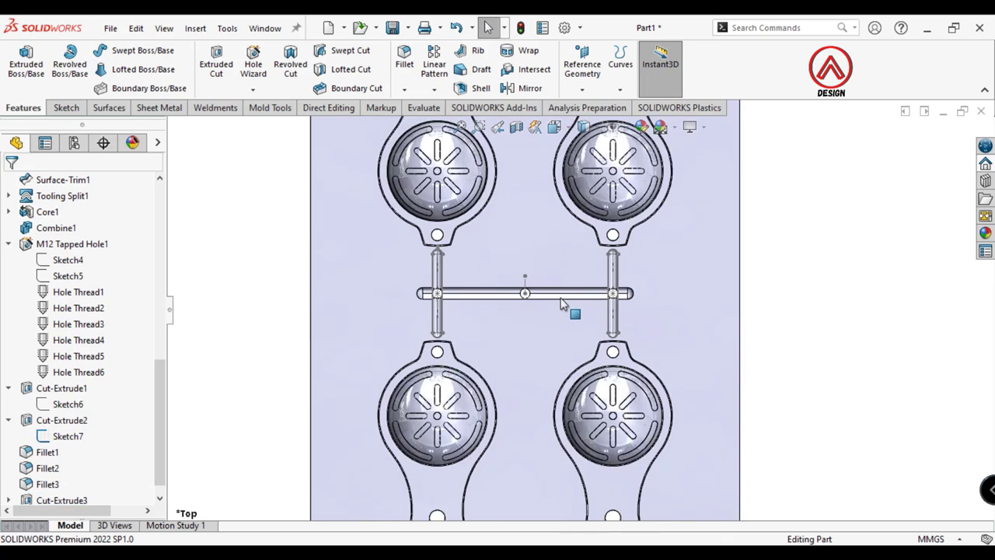
pyautogui.click(616, 299)
pyautogui.press('Tab')
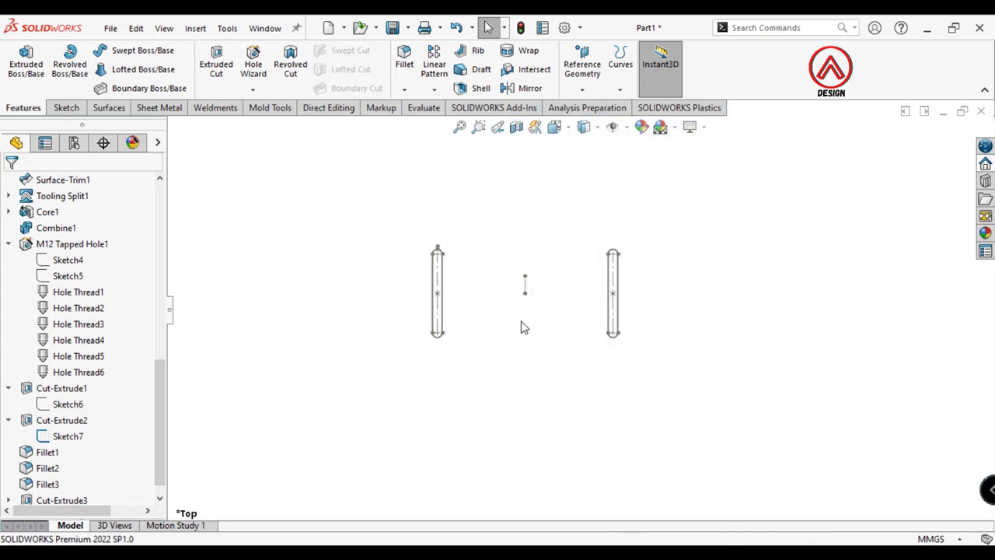
pyautogui.hotkey('ctrl', 'b')
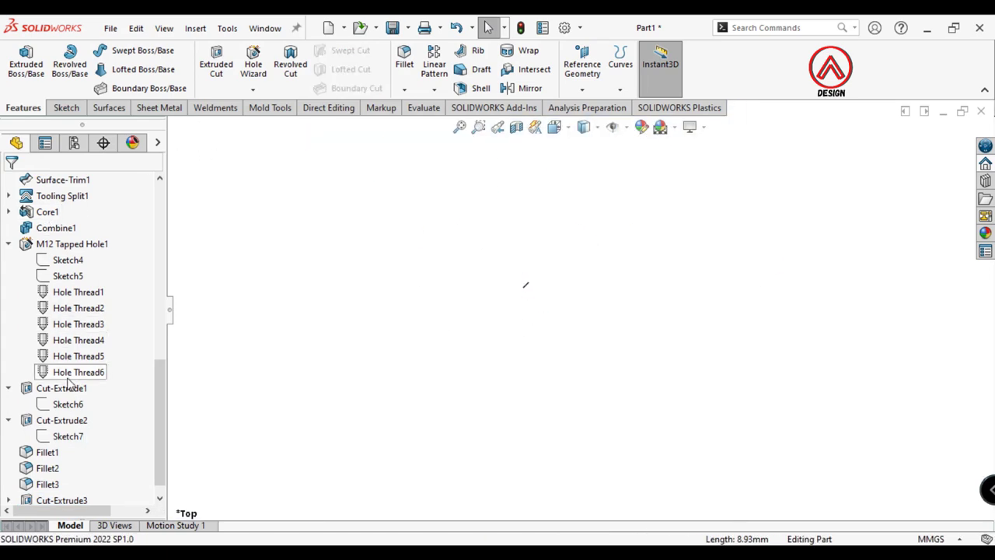
pyautogui.scroll(5, 68, 381)
pyautogui.scroll(5, 66, 342)
pyautogui.click(77, 355)
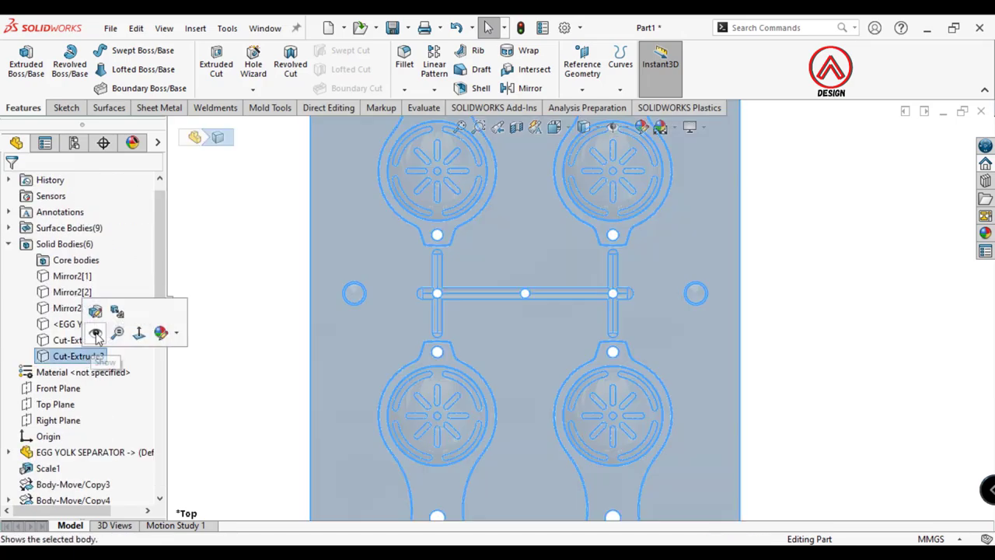
pyautogui.click(97, 336)
# Orbit the block, switch to the front view and display hidden lines
pyautogui.moveTo(269, 293)
pyautogui.mouseDown(button='middle')
pyautogui.moveTo(451, 363)
pyautogui.moveTo(456, 215)
pyautogui.moveTo(536, 315)
pyautogui.moveTo(309, 334)
pyautogui.mouseUp(button='middle')
pyautogui.scroll(-3, 451, 363)
pyautogui.scroll(3, 456, 216)
pyautogui.scroll(-5, 420, 379)
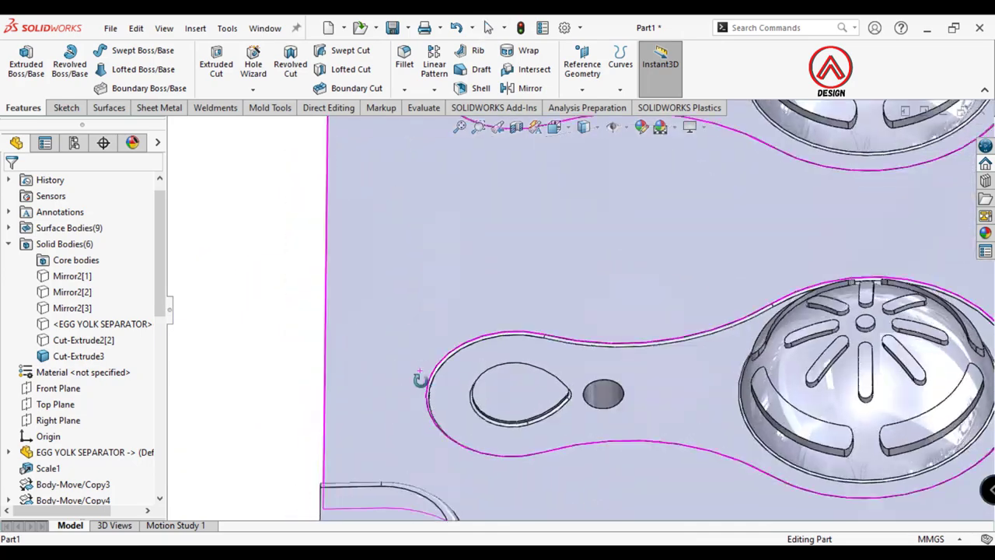
pyautogui.scroll(2, 420, 380)
pyautogui.moveTo(397, 402)
pyautogui.mouseDown(button='middle')
pyautogui.moveTo(552, 349)
pyautogui.moveTo(534, 259)
pyautogui.moveTo(529, 464)
pyautogui.moveTo(554, 170)
pyautogui.mouseUp(button='middle')
pyautogui.click(516, 127)
pyautogui.click(632, 215)
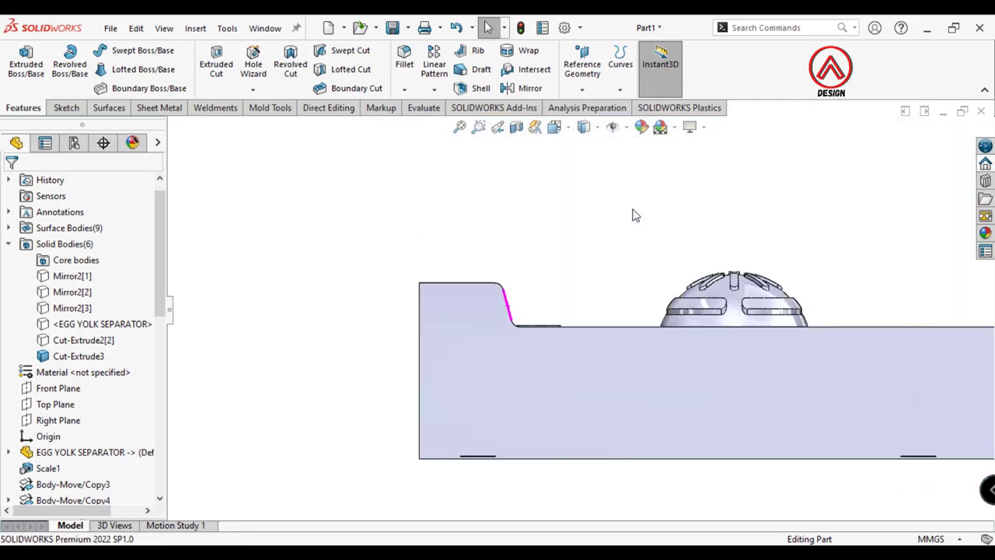
pyautogui.click(585, 208)
# Orbit to an angled view of the whole mold and select the core block's front face
pyautogui.moveTo(650, 366)
pyautogui.mouseDown(button='middle')
pyautogui.moveTo(666, 349)
pyautogui.moveTo(573, 378)
pyautogui.moveTo(569, 446)
pyautogui.moveTo(614, 398)
pyautogui.mouseUp(button='middle')
pyautogui.scroll(-3, 614, 398)
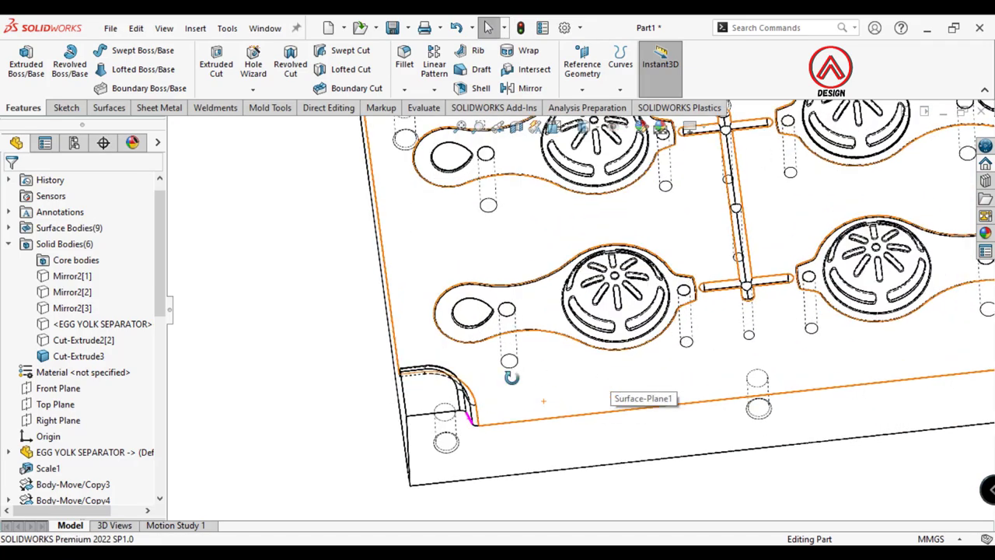
pyautogui.scroll(-2, 509, 415)
pyautogui.scroll(-1, 507, 362)
pyautogui.moveTo(508, 362); pyautogui.dragTo(488, 374, button='middle')
pyautogui.scroll(4, 506, 362)
pyautogui.click(488, 374)
pyautogui.click(506, 327)
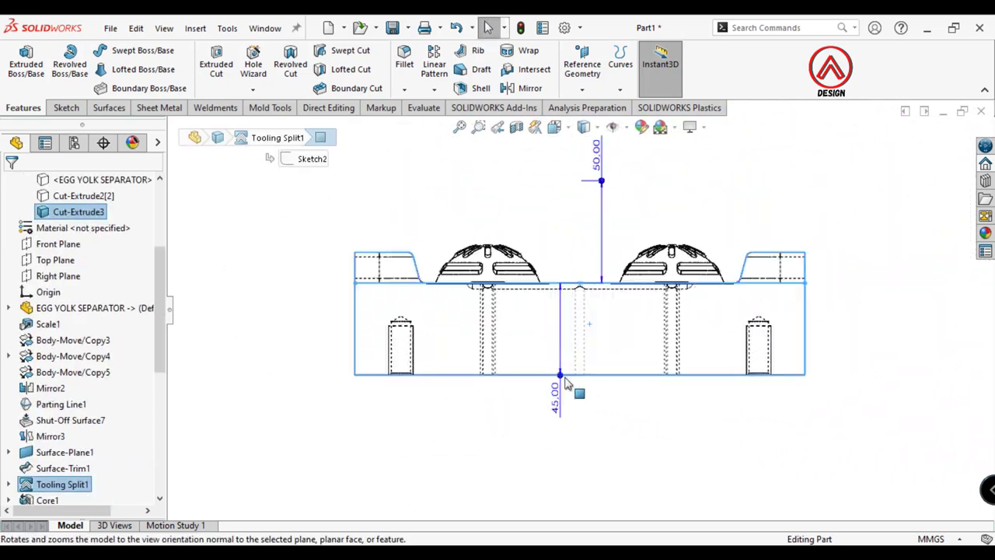
pyautogui.click(710, 418)
pyautogui.moveTo(675, 265)
pyautogui.mouseDown(button='middle')
pyautogui.moveTo(589, 391)
pyautogui.moveTo(643, 424)
pyautogui.moveTo(744, 375)
pyautogui.moveTo(510, 336)
pyautogui.moveTo(485, 310)
pyautogui.moveTo(622, 305)
pyautogui.mouseUp(button='middle')
pyautogui.click(556, 128)
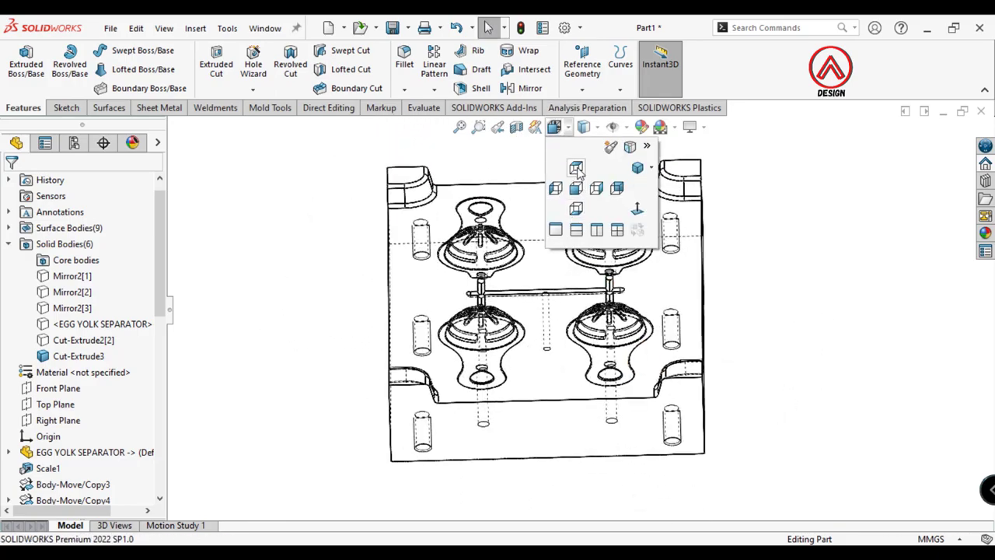
pyautogui.click(576, 169)
pyautogui.moveTo(644, 338); pyautogui.dragTo(554, 374, button='middle')
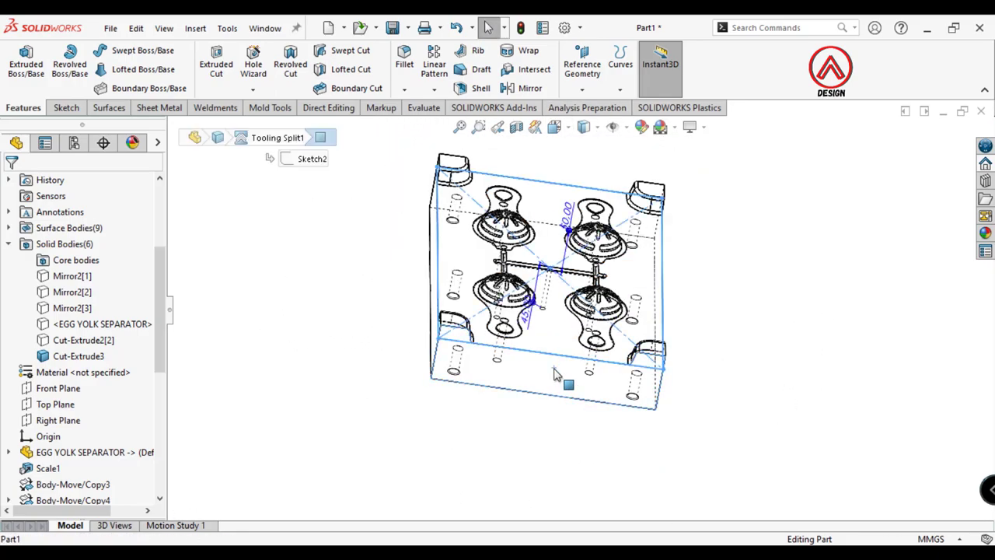
pyautogui.click(554, 374)
pyautogui.click(684, 336)
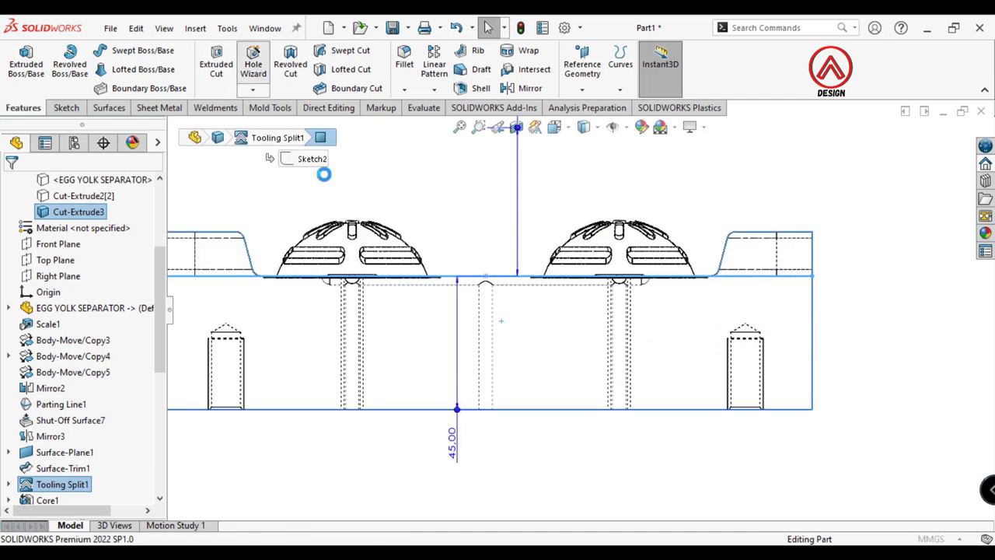
# Set the hole to an ISO tapered pipe tap, size 1/8, with the tap drill Through All
pyautogui.click(63, 374)
pyautogui.scroll(-1, 66, 389)
pyautogui.scroll(-3, 71, 407)
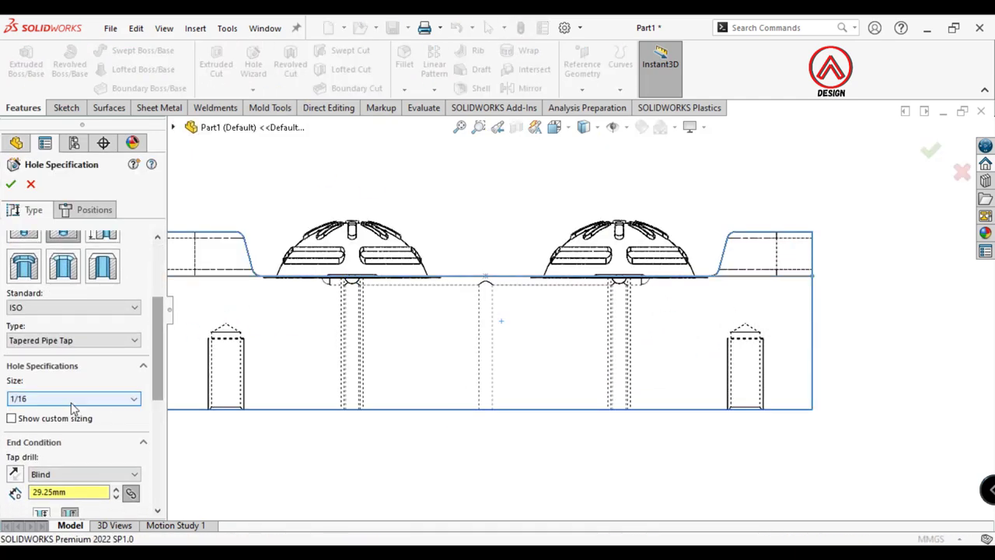
pyautogui.click(59, 422)
pyautogui.click(59, 419)
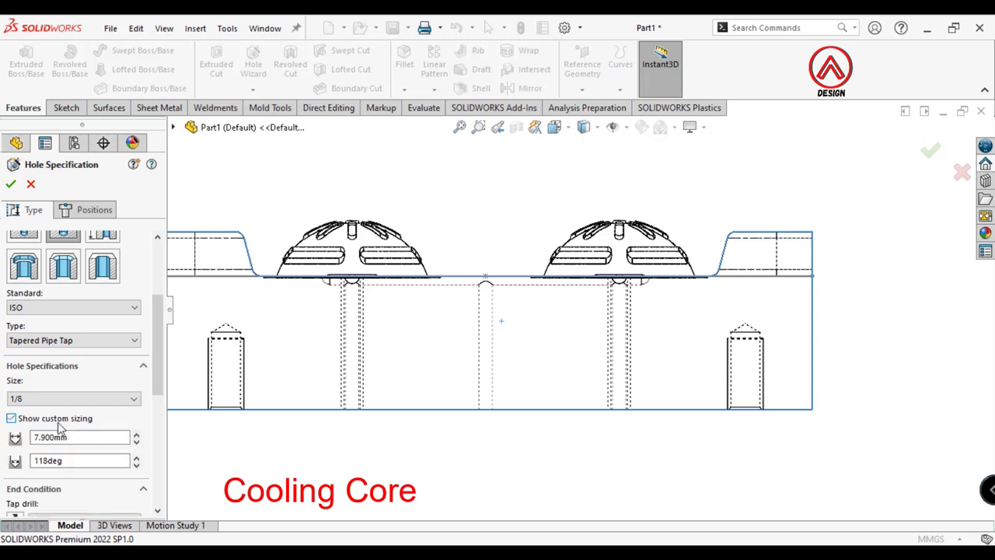
pyautogui.scroll(-2, 117, 412)
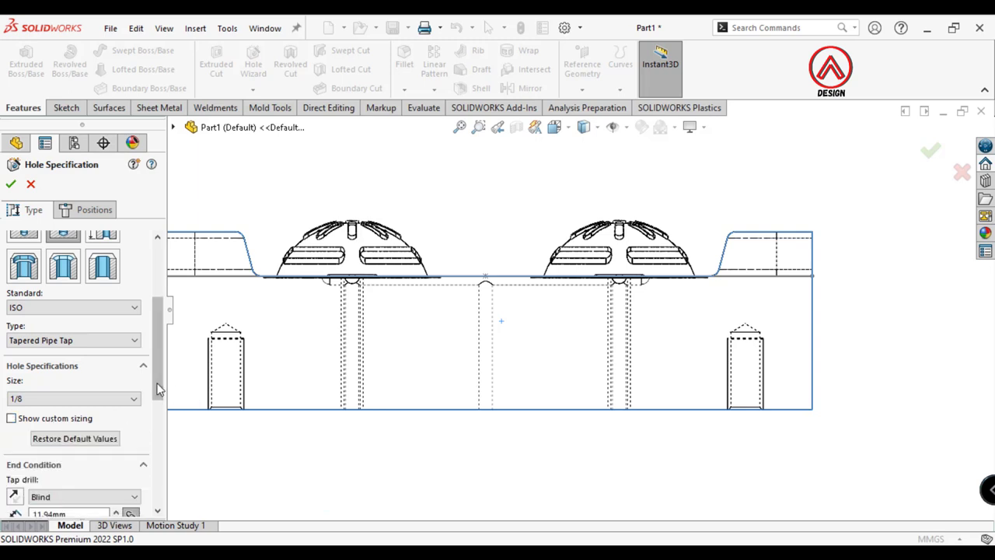
pyautogui.scroll(-4, 101, 396)
pyautogui.scroll(-2, 93, 386)
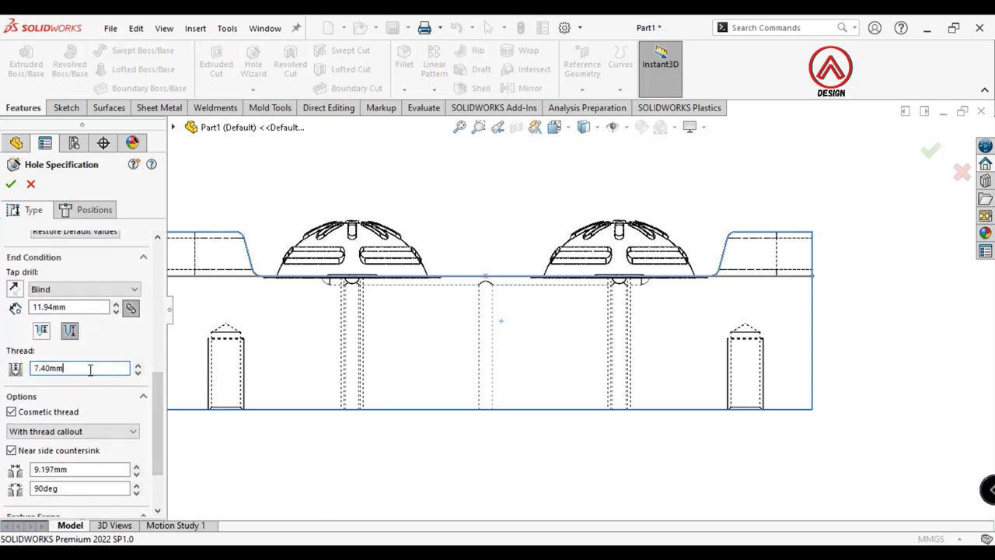
pyautogui.click(84, 290)
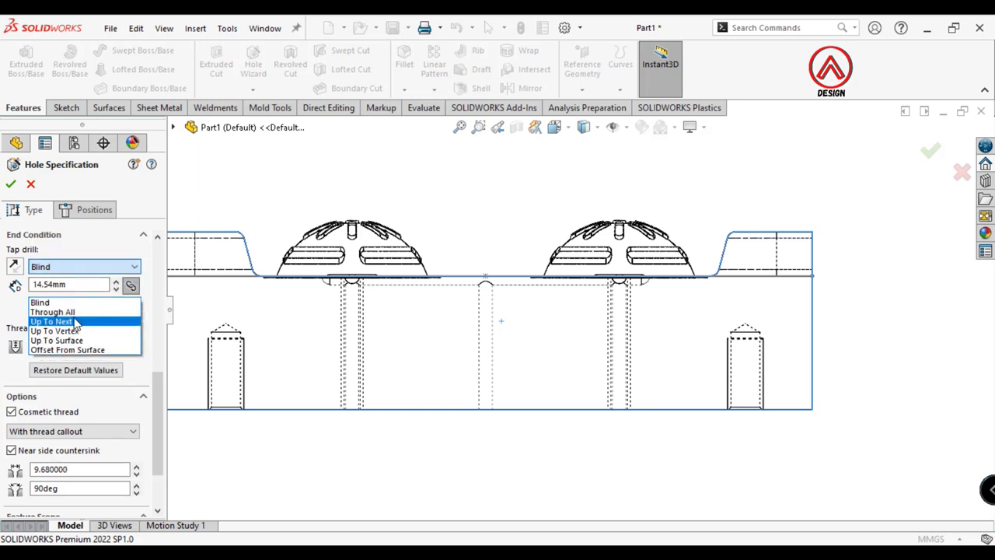
pyautogui.click(75, 309)
pyautogui.click(88, 209)
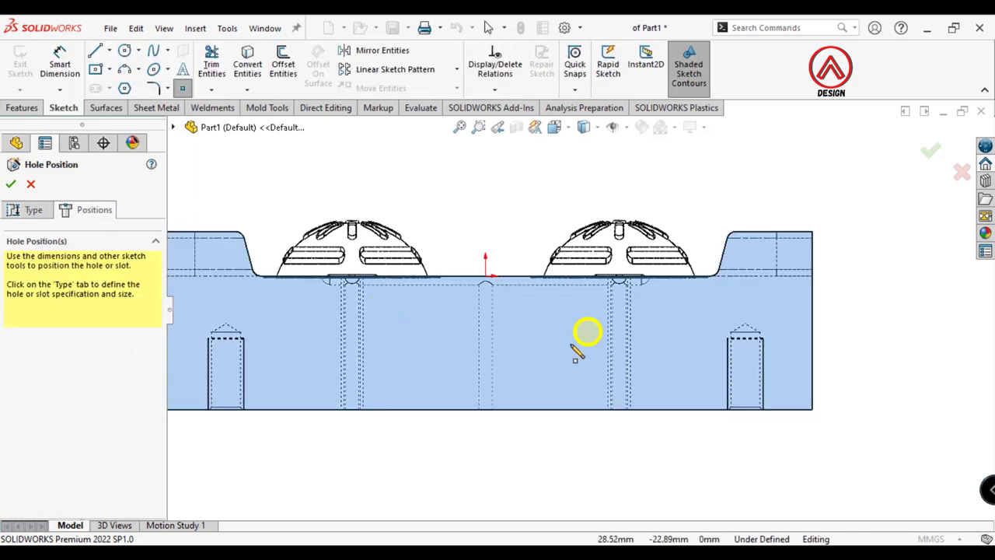
# Place the hole point on the front face, 25 mm from centre and 30 mm above the bottom
pyautogui.click(59, 65)
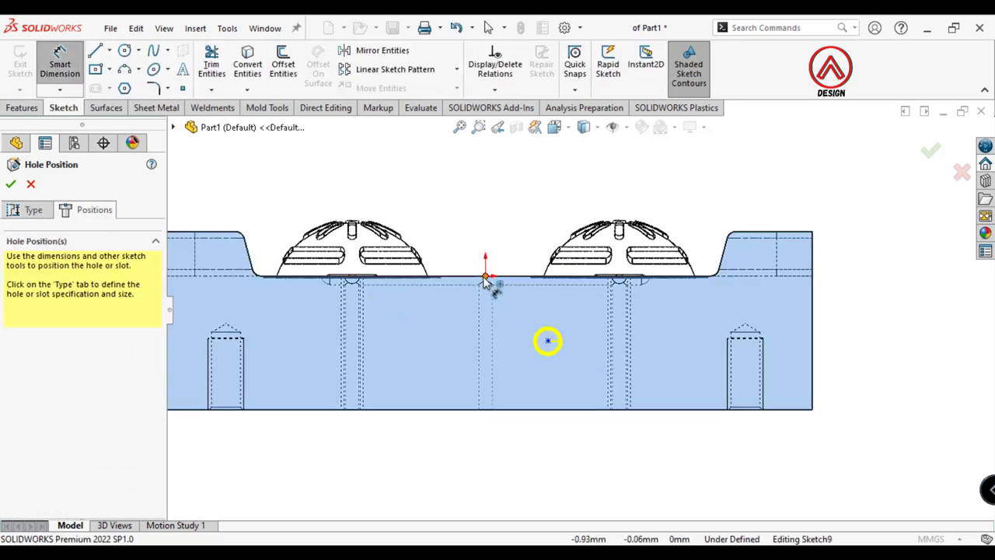
pyautogui.click(548, 342)
pyautogui.click(533, 457)
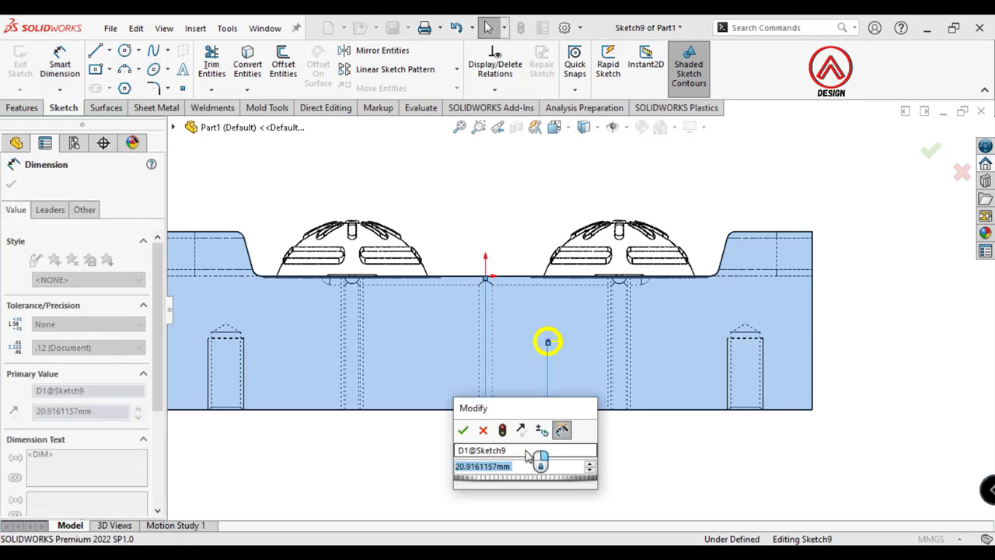
pyautogui.write('25')
pyautogui.press('Return')
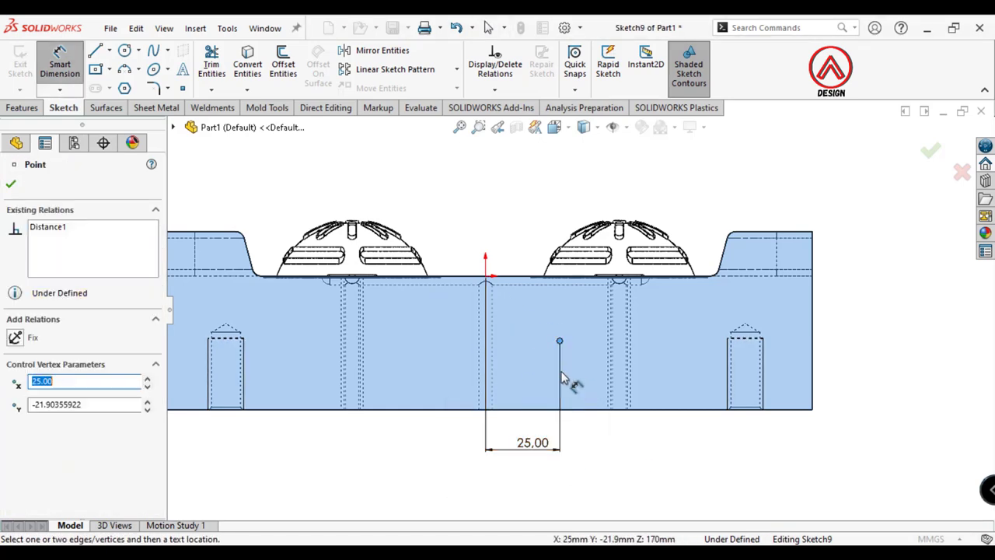
pyautogui.click(922, 382)
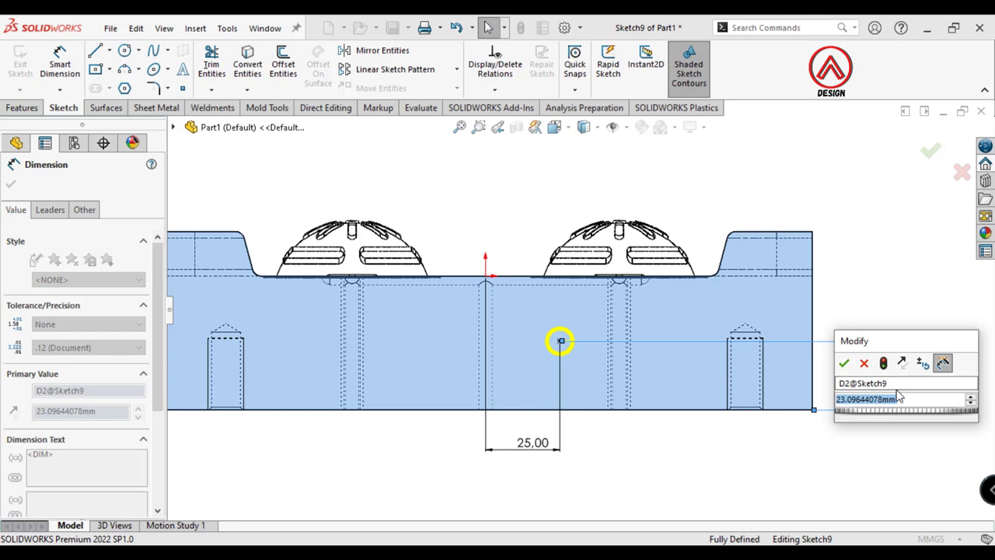
pyautogui.write('25')
pyautogui.press('Return')
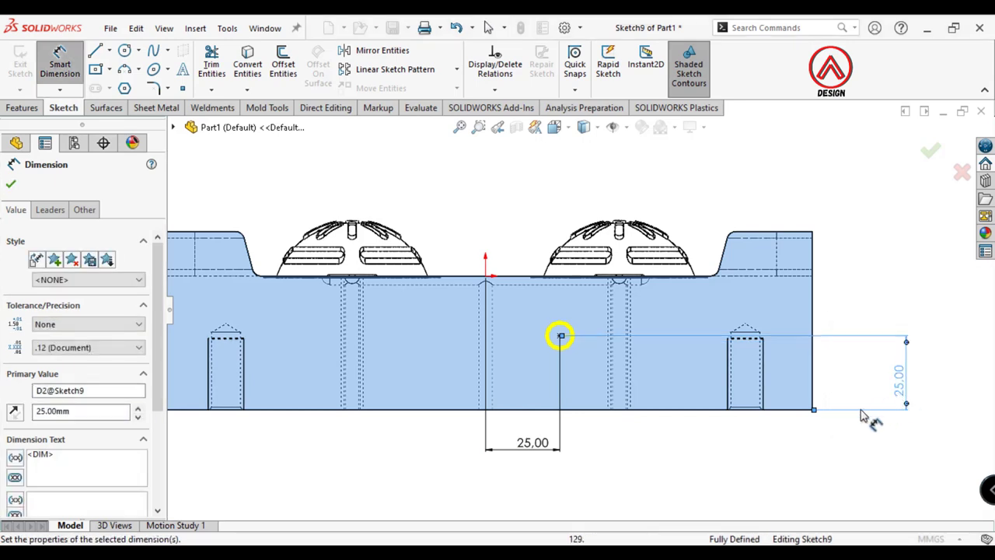
pyautogui.click(898, 381)
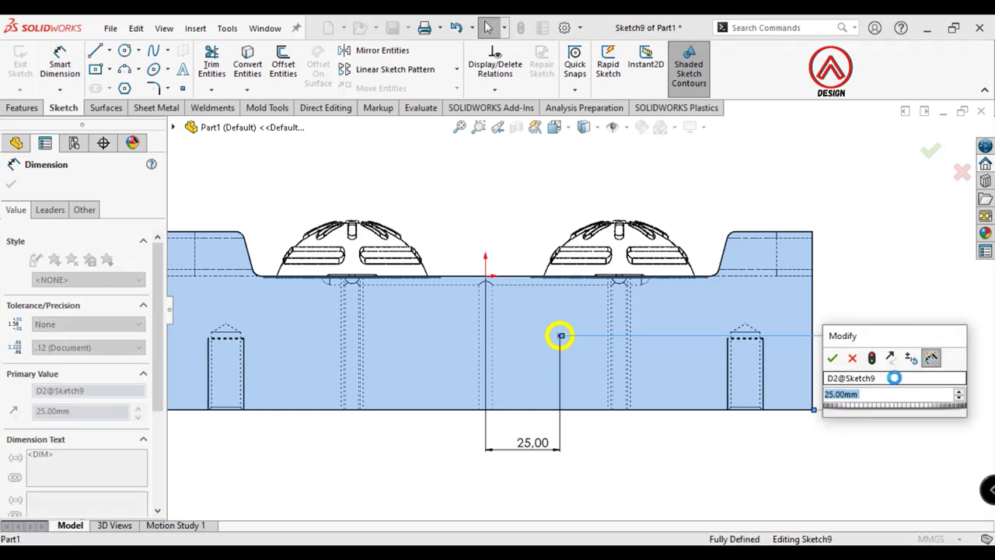
pyautogui.write('30')
pyautogui.press('Return')
pyautogui.click(655, 467)
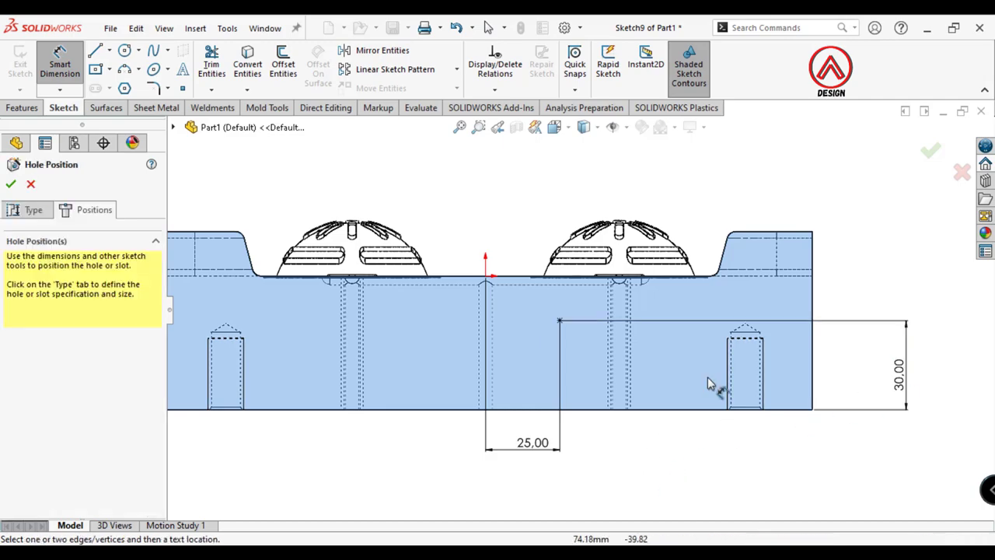
pyautogui.press('f')
pyautogui.hotkey('ctrl', '7')
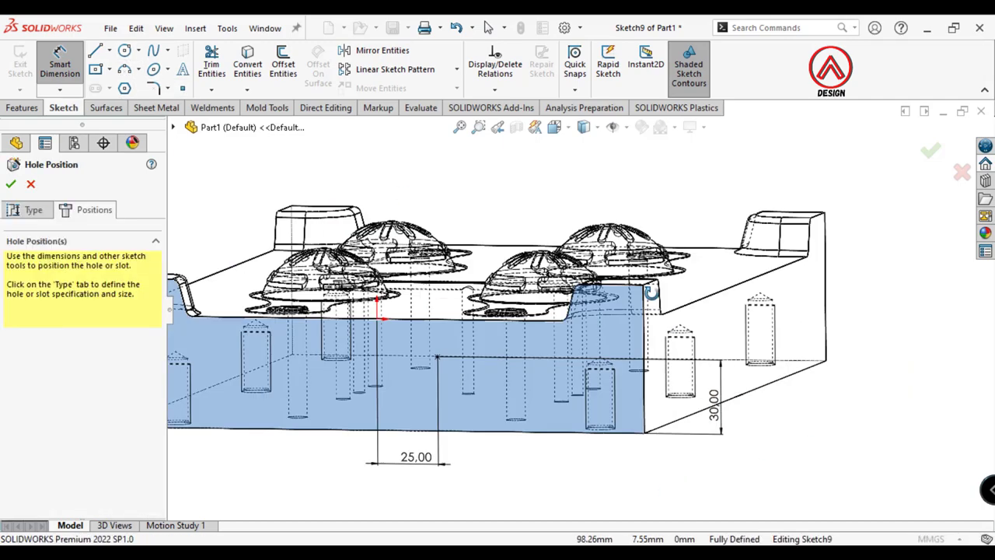
# Create the 1/8 Rc tapped hole, then orbit to a low side view and select the block's front face
pyautogui.click(33, 212)
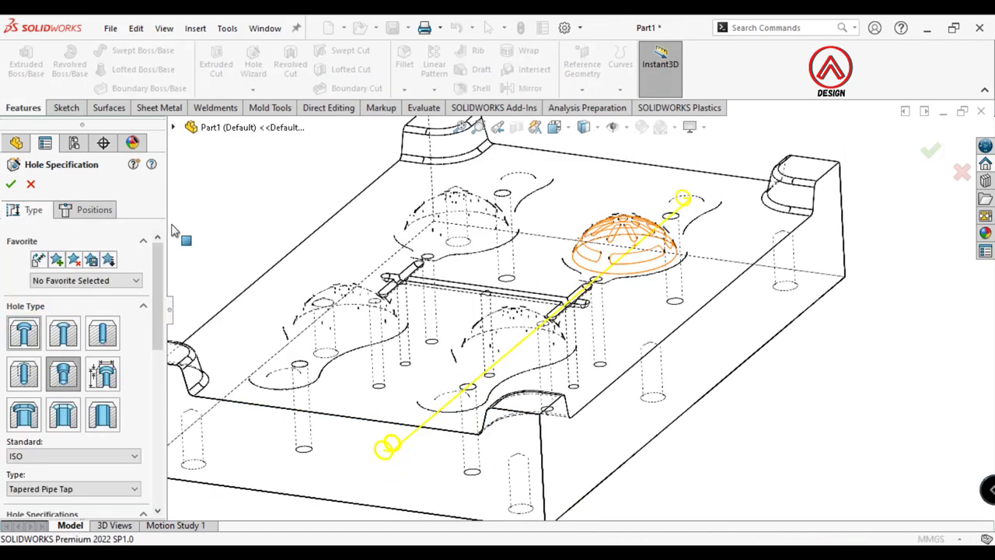
pyautogui.press('Return')
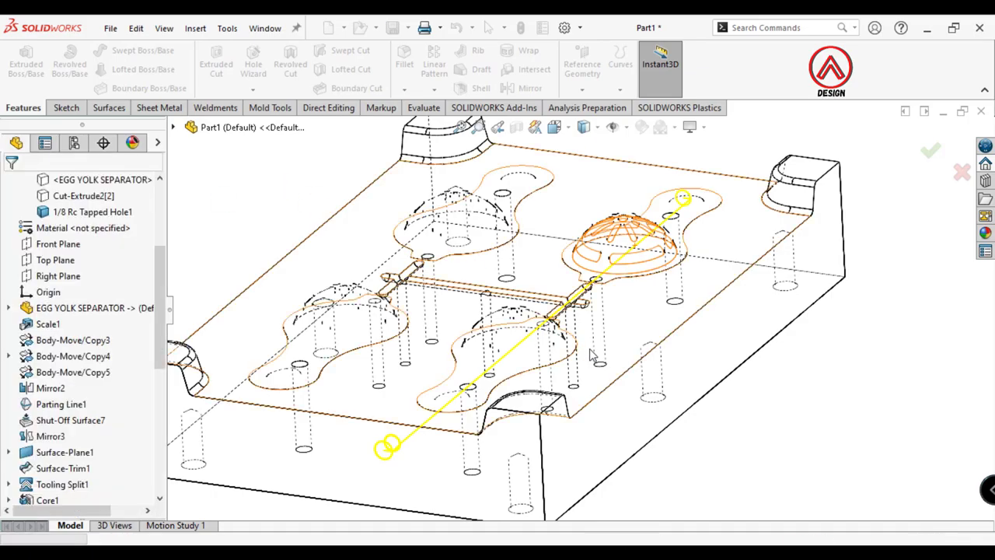
pyautogui.press('f')
pyautogui.moveTo(634, 419)
pyautogui.mouseDown(button='middle')
pyautogui.moveTo(557, 433)
pyautogui.moveTo(516, 416)
pyautogui.moveTo(463, 422)
pyautogui.moveTo(611, 334)
pyautogui.moveTo(471, 406)
pyautogui.mouseUp(button='middle')
pyautogui.click(597, 396)
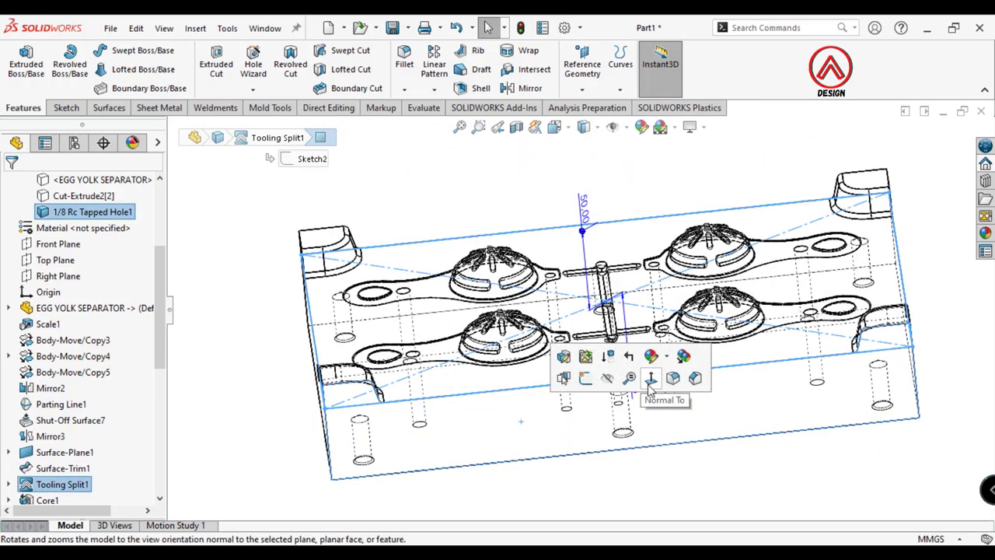
pyautogui.click(622, 436)
pyautogui.moveTo(622, 435); pyautogui.dragTo(579, 376, button='middle')
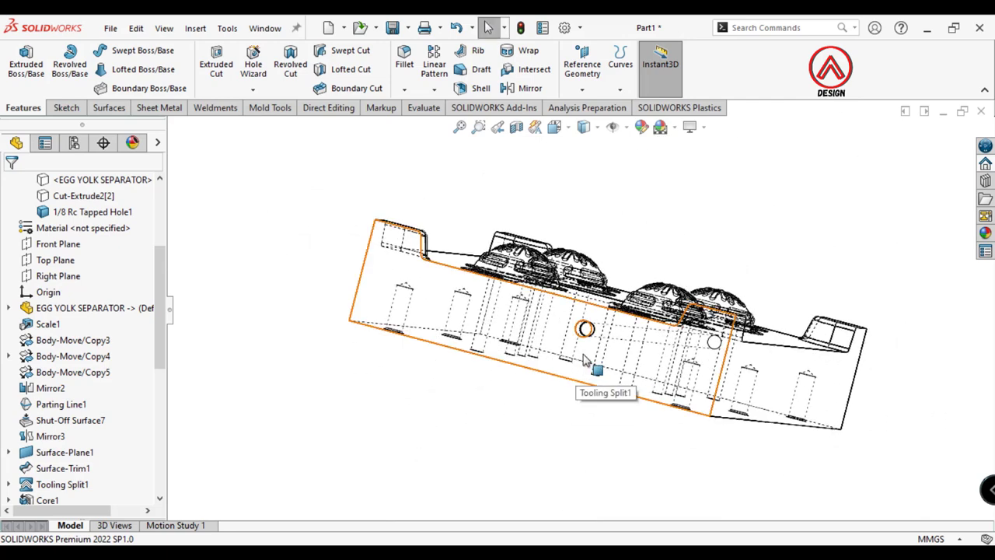
pyautogui.click(584, 359)
# View the front face head-on and give the new hole's tap drill a Blind 130 mm depth
pyautogui.click(682, 310)
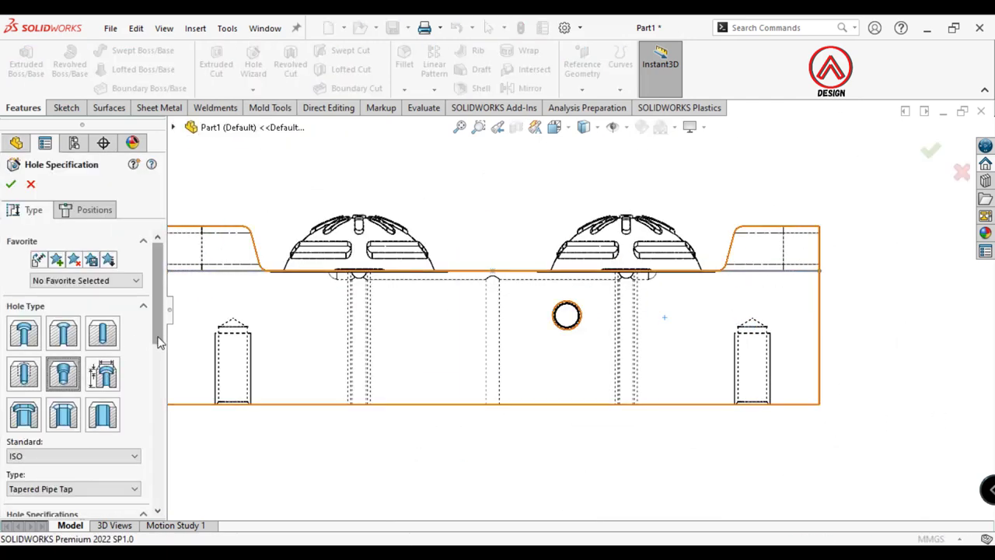
pyautogui.scroll(-5, 97, 376)
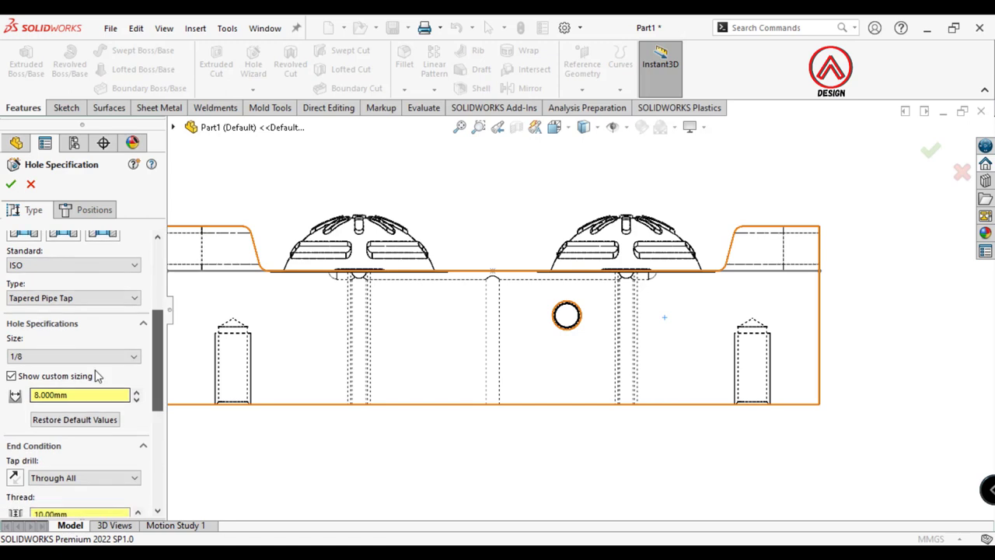
pyautogui.click(55, 476)
pyautogui.click(54, 487)
pyautogui.scroll(-3, 74, 392)
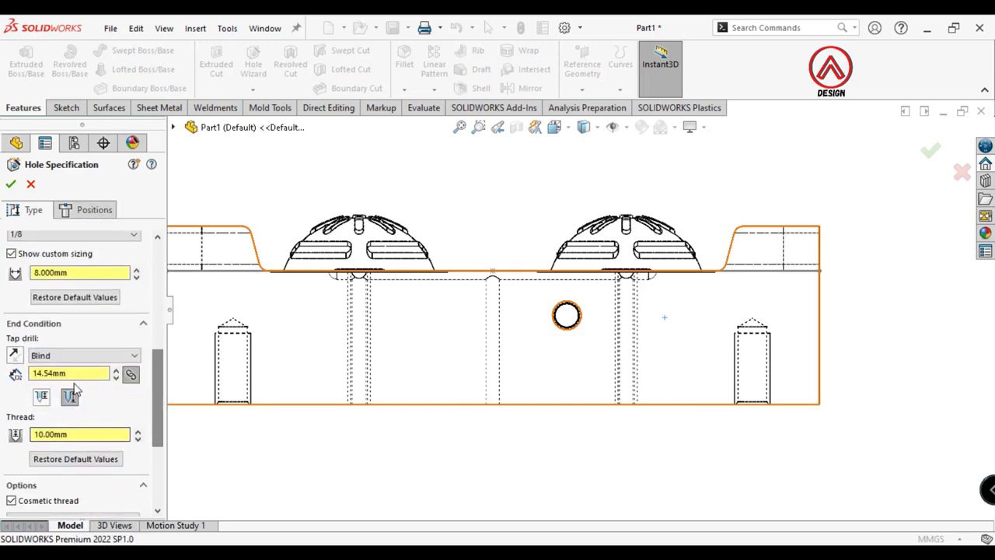
# Place the second hole point 65 mm from centre and 30 mm above the bottom edge
pyautogui.click(92, 214)
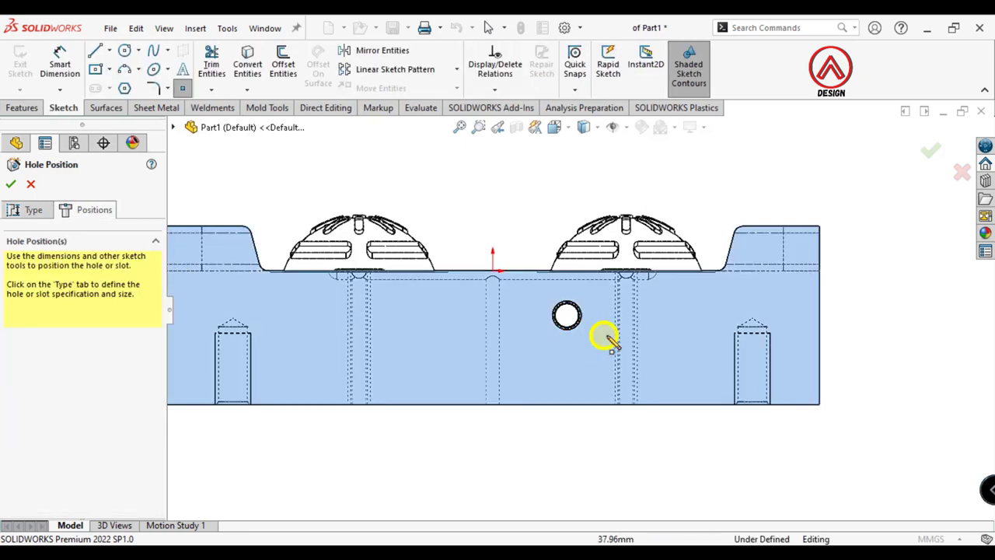
pyautogui.click(683, 322)
pyautogui.click(492, 272)
pyautogui.click(588, 451)
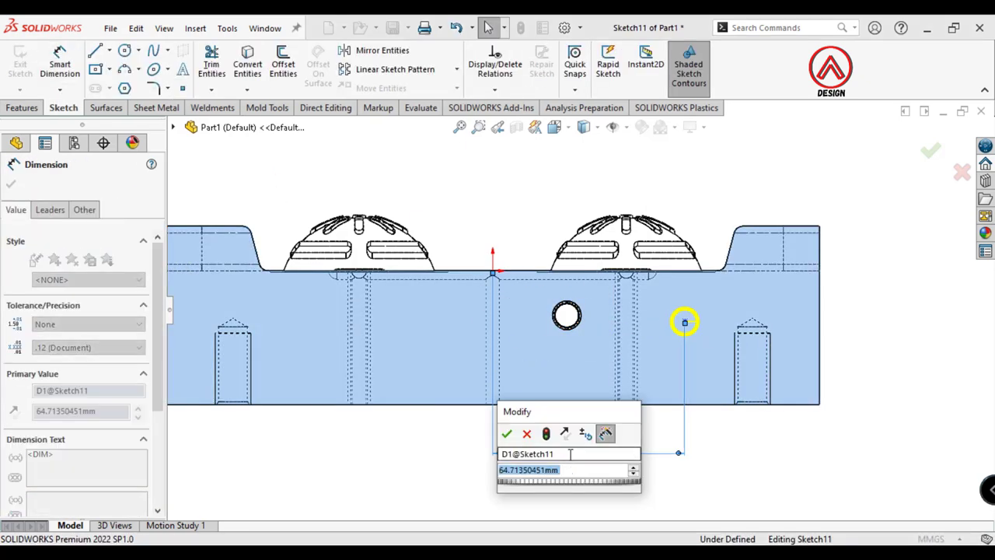
pyautogui.write('65')
pyautogui.press('Return')
pyautogui.click(685, 321)
pyautogui.click(820, 404)
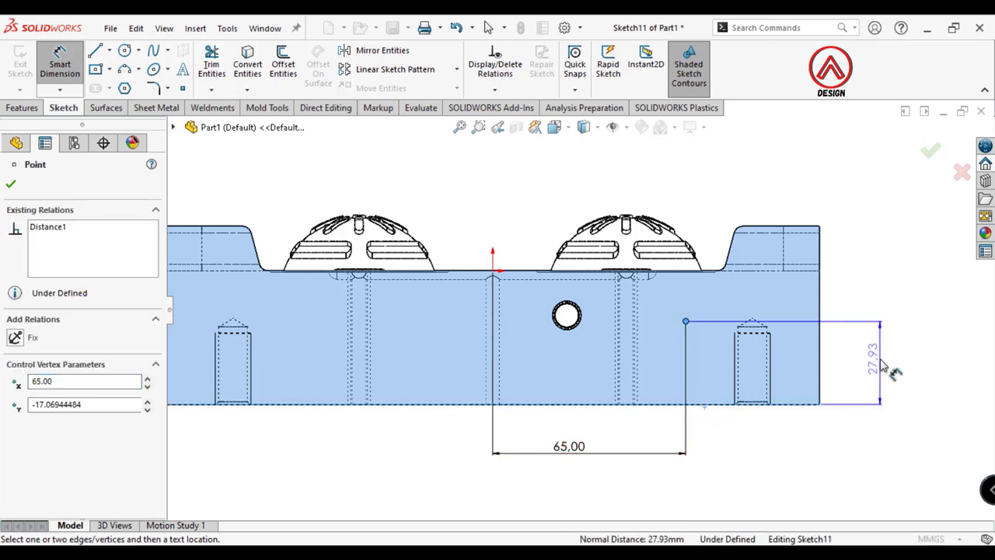
pyautogui.click(882, 366)
pyautogui.write('30')
pyautogui.press('Return')
pyautogui.click(11, 184)
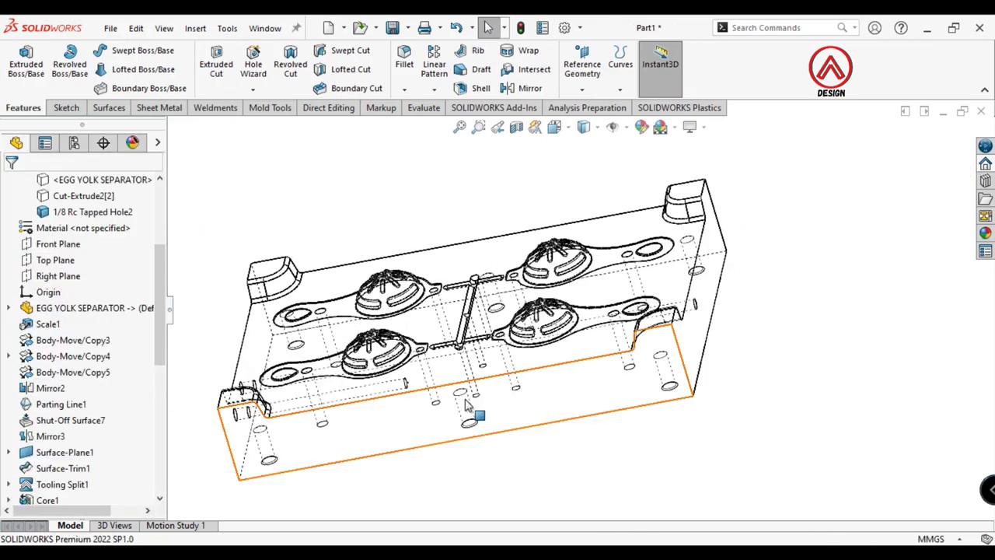
pyautogui.moveTo(466, 404); pyautogui.dragTo(417, 317, button='middle')
# Look straight down on the block's face and start a new Hole Wizard hole there
pyautogui.click(357, 205)
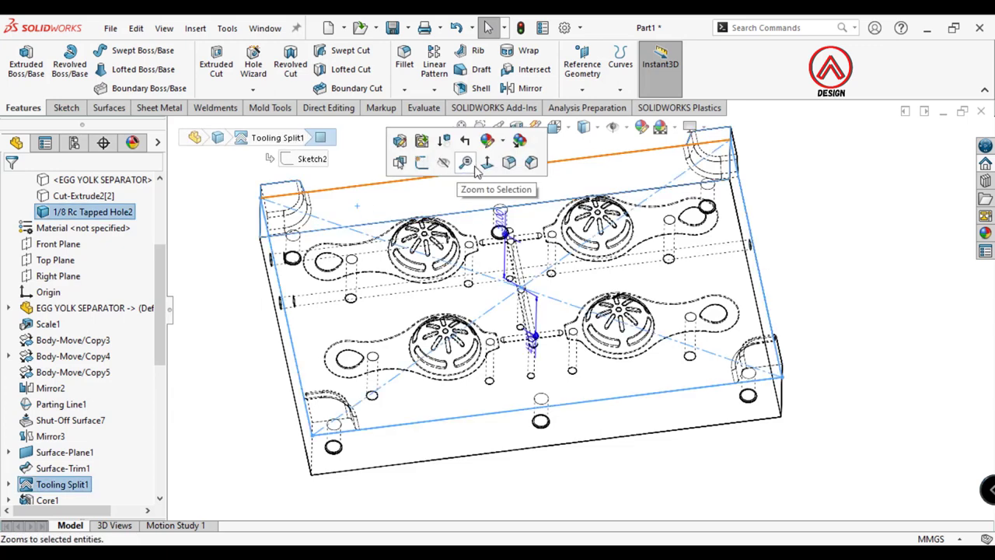
pyautogui.click(486, 162)
pyautogui.scroll(-3, 480, 337)
pyautogui.scroll(-3, 444, 350)
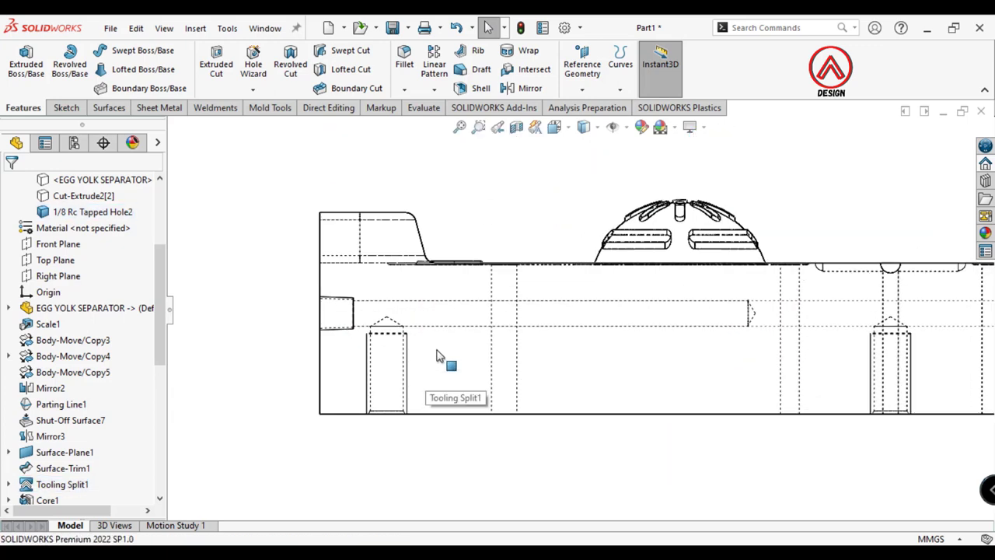
pyautogui.click(254, 89)
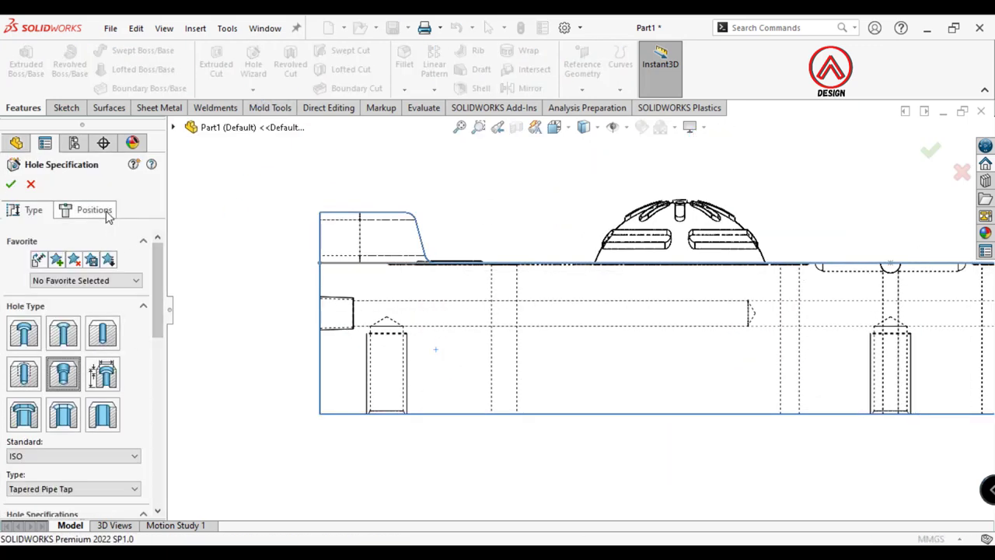
pyautogui.click(108, 216)
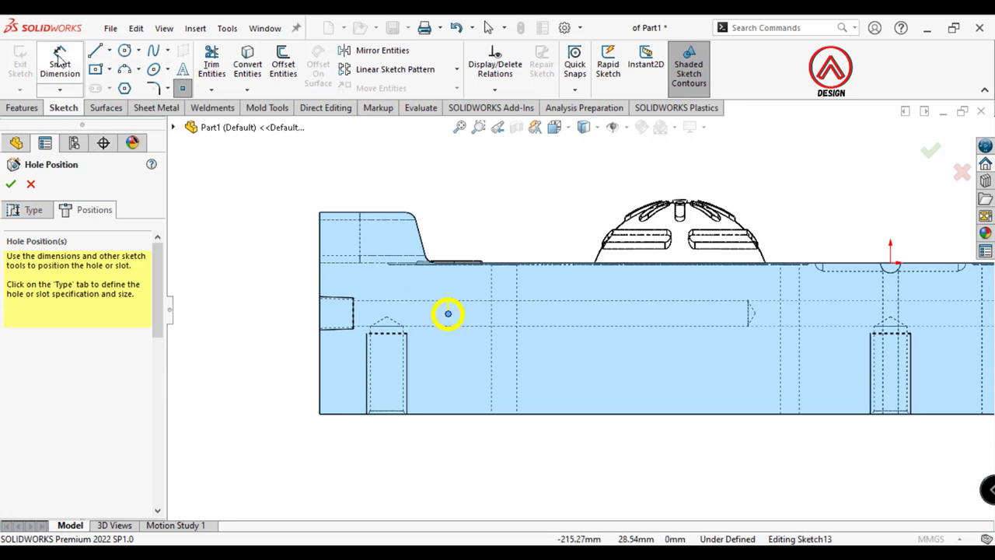
# Dimension the hole point 30 mm above the bottom edge and 130 mm across
pyautogui.click(447, 313)
pyautogui.click(456, 414)
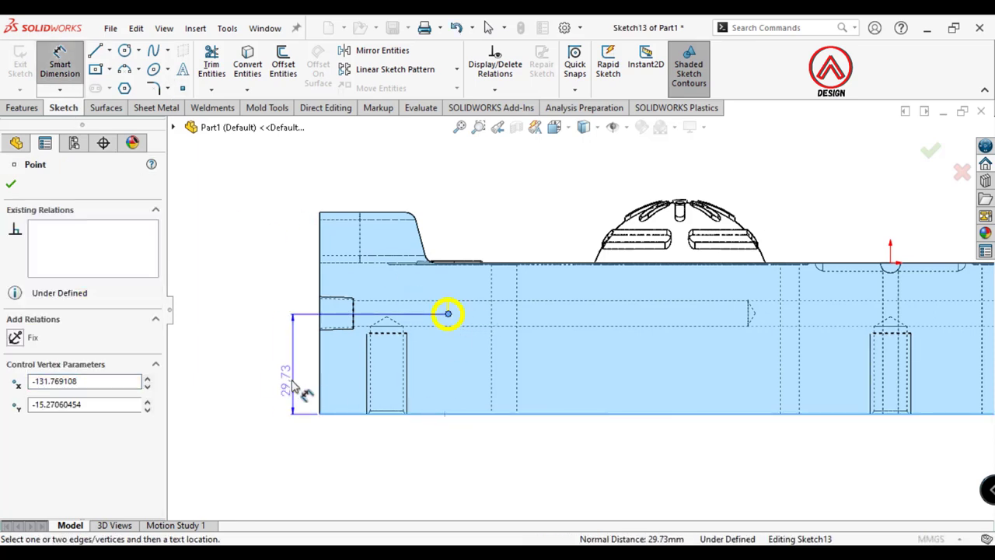
pyautogui.click(263, 365)
pyautogui.press('Return')
pyautogui.click(447, 313)
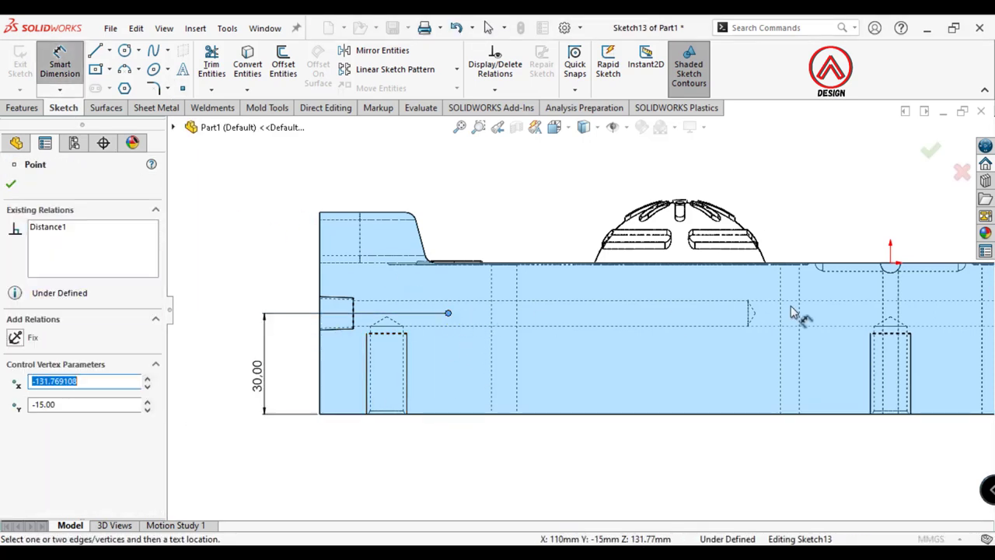
pyautogui.click(892, 266)
pyautogui.click(754, 490)
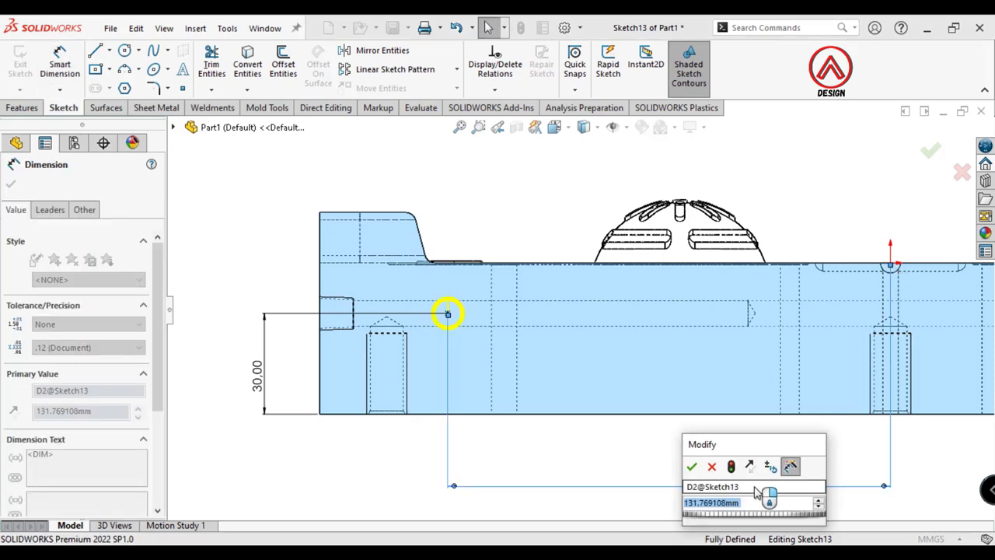
pyautogui.write('130')
pyautogui.press('Return')
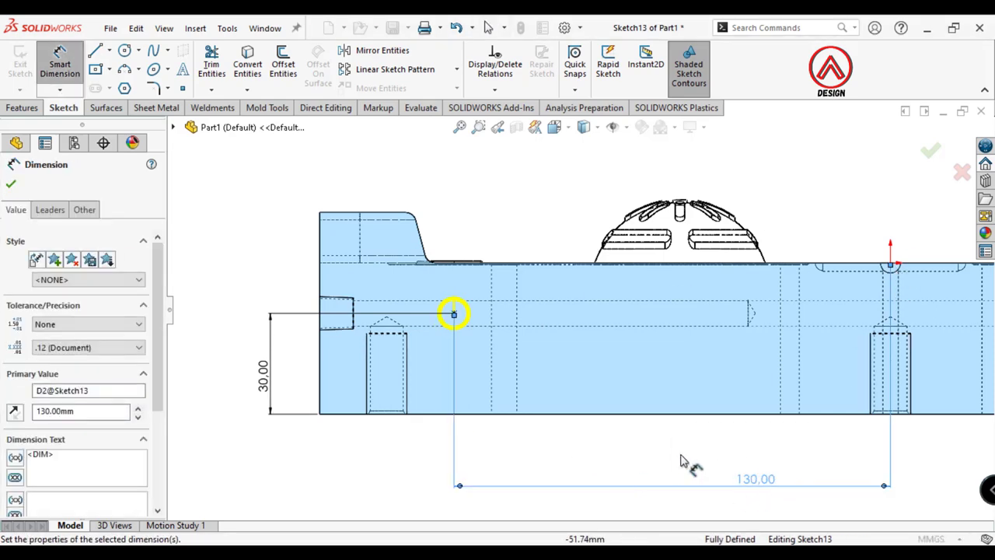
pyautogui.click(680, 460)
pyautogui.scroll(3, 658, 427)
pyautogui.doubleClick(692, 413)
pyautogui.write('1')
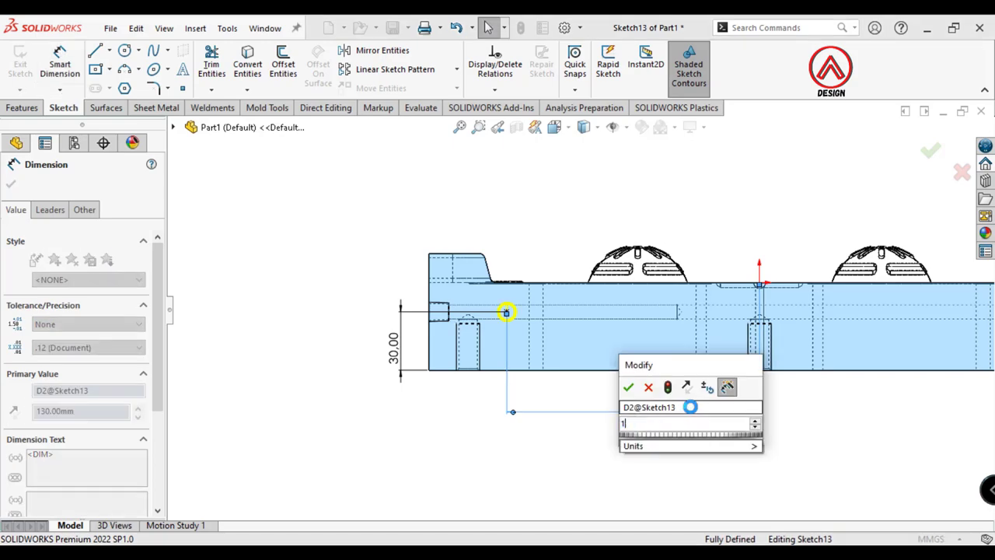
pyautogui.press('Return')
pyautogui.click(546, 456)
pyautogui.scroll(2, 568, 318)
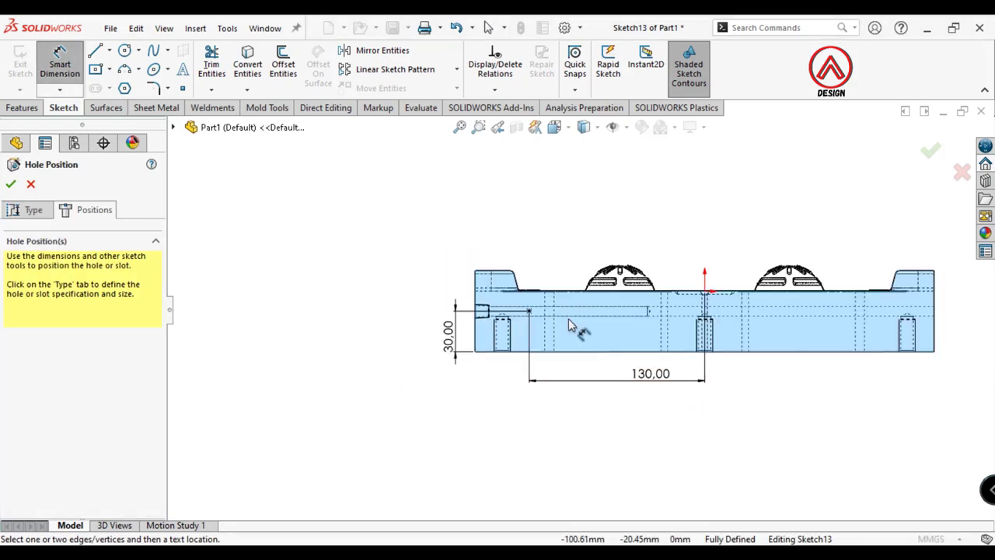
pyautogui.moveTo(568, 319); pyautogui.dragTo(497, 234, button='middle')
# Set the tapped hole's blind depth to 95 mm
pyautogui.click(34, 210)
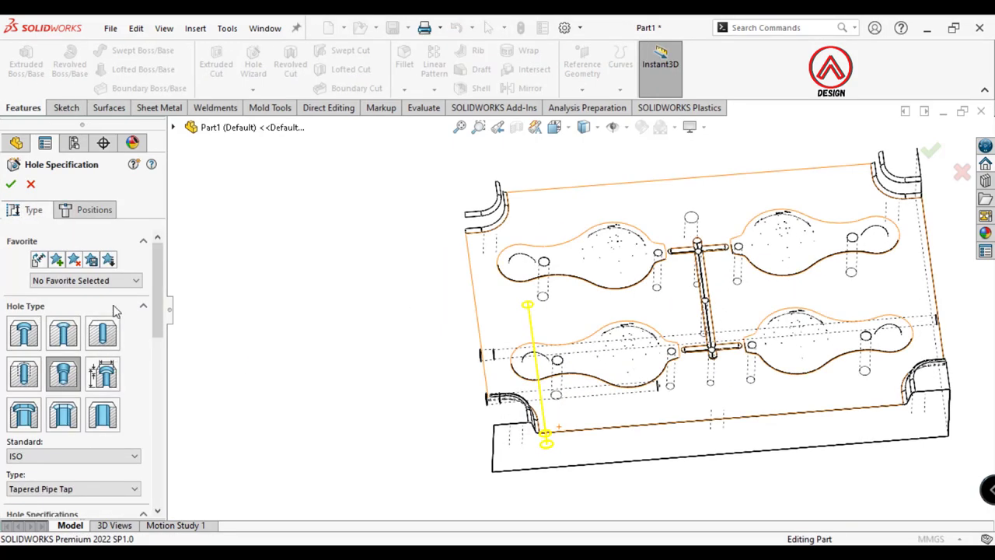
pyautogui.scroll(-3, 84, 389)
pyautogui.scroll(-3, 84, 404)
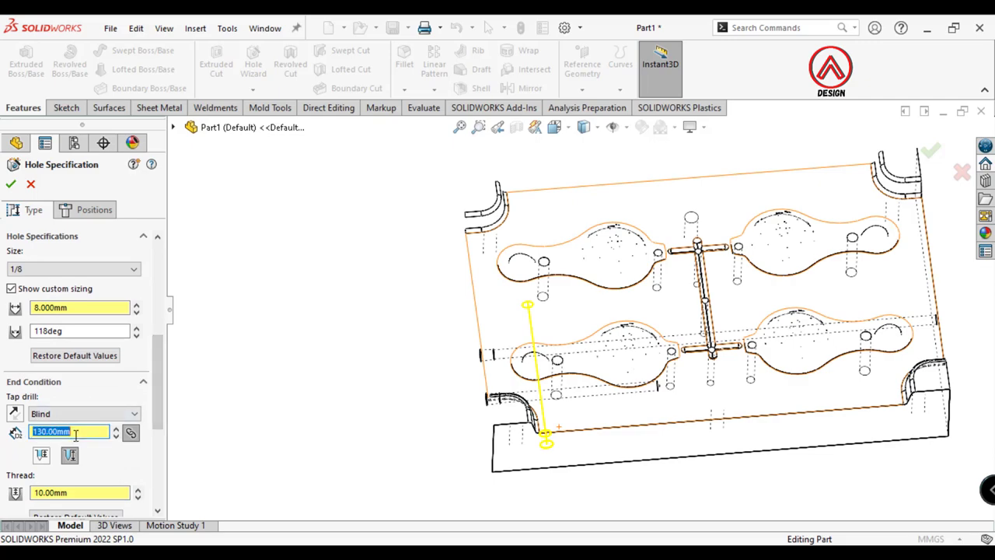
pyautogui.write('95')
pyautogui.scroll(-4, 550, 404)
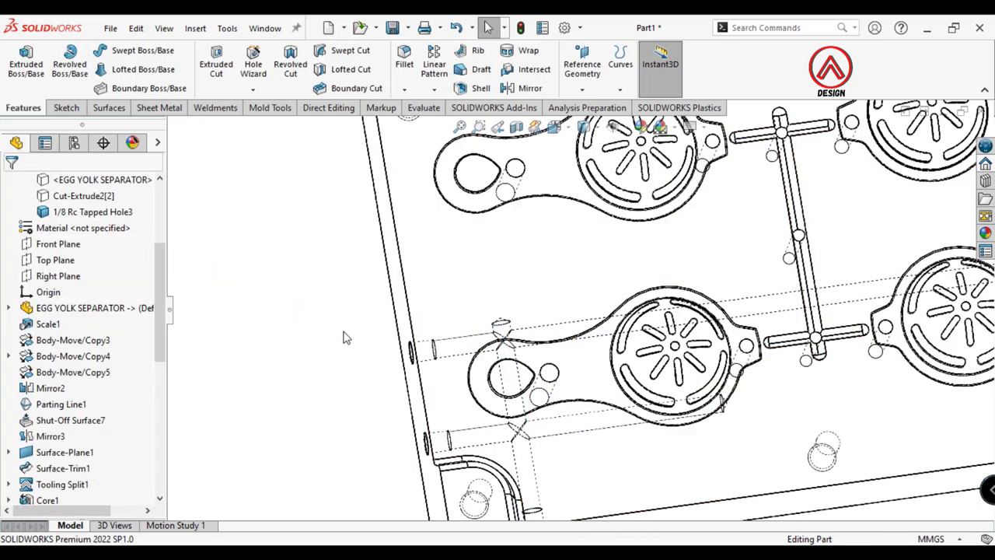
# Select the Tooling Split1 body and view its top face head-on
pyautogui.scroll(-3, 555, 346)
pyautogui.moveTo(555, 346)
pyautogui.mouseDown(button='middle')
pyautogui.moveTo(522, 235)
pyautogui.moveTo(565, 282)
pyautogui.mouseUp(button='middle')
pyautogui.click(565, 282)
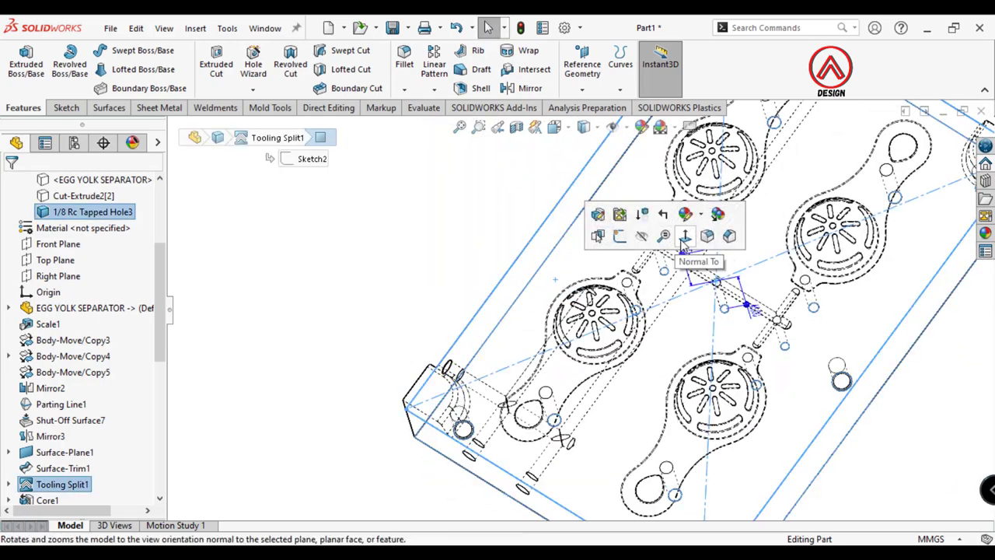
pyautogui.click(689, 233)
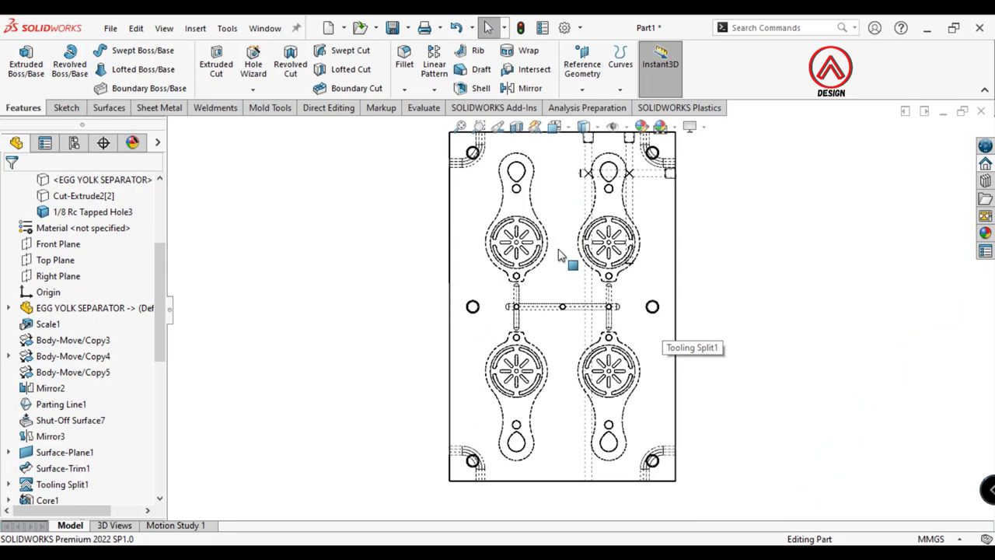
pyautogui.scroll(-2, 558, 256)
pyautogui.scroll(-4, 567, 307)
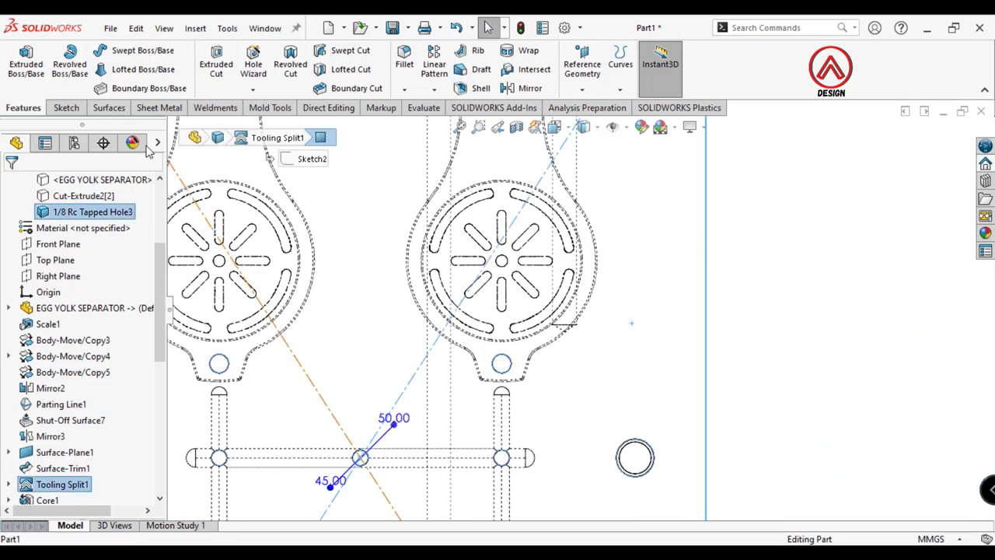
# Start a Hole Wizard drill-size hole, Ø8.0, 25 mm blind, ready for positioning
pyautogui.click(69, 109)
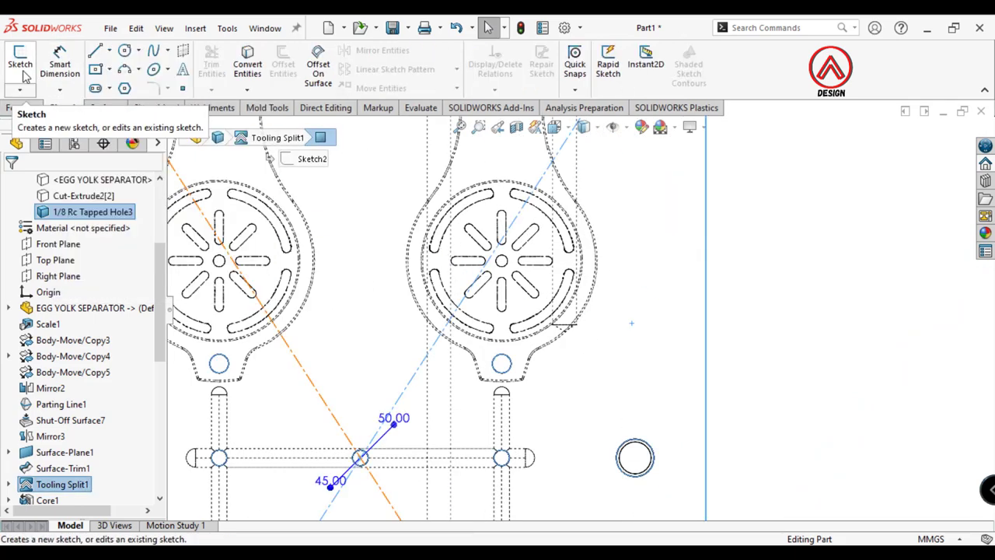
pyautogui.click(22, 108)
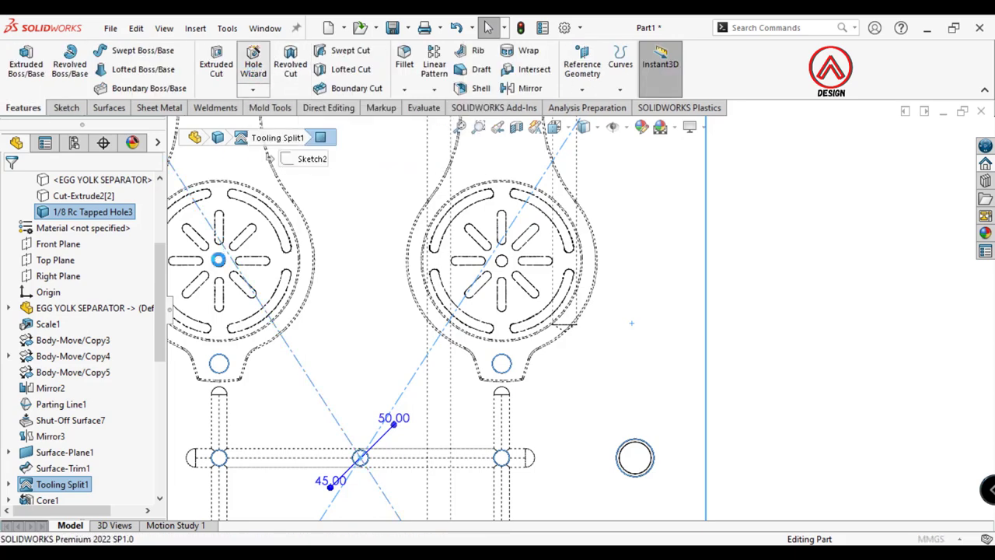
pyautogui.click(253, 69)
pyautogui.click(103, 333)
pyautogui.click(412, 264)
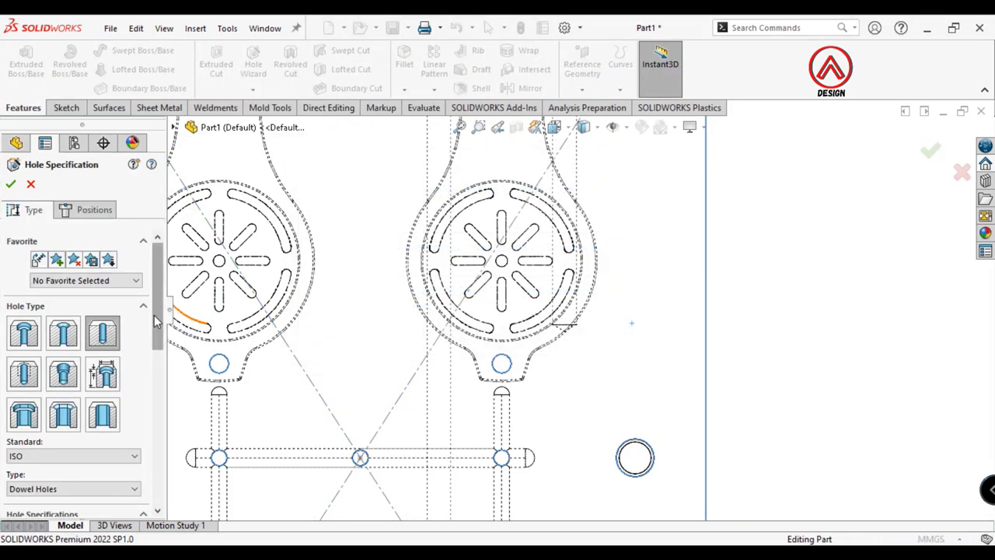
pyautogui.scroll(-4, 106, 366)
pyautogui.click(74, 339)
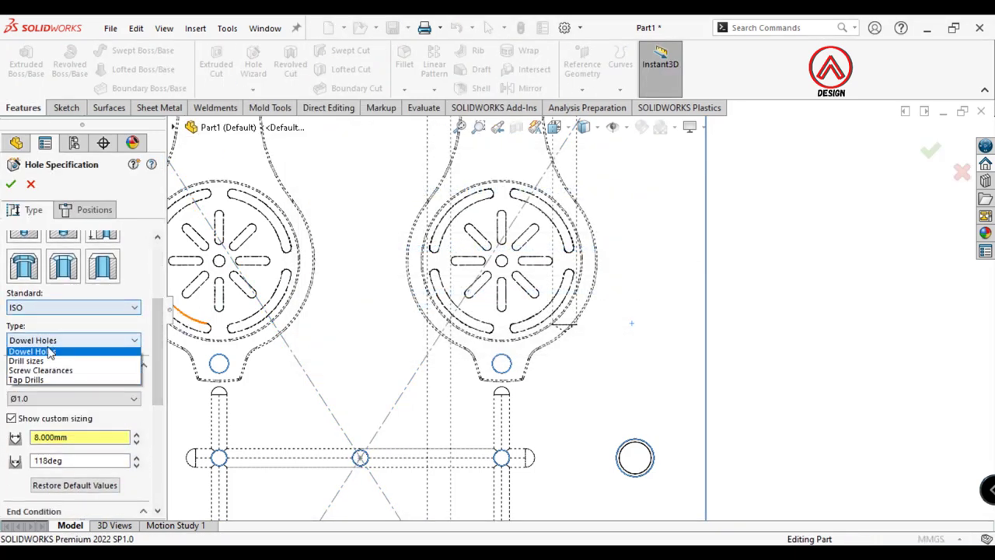
pyautogui.click(30, 359)
pyautogui.click(63, 398)
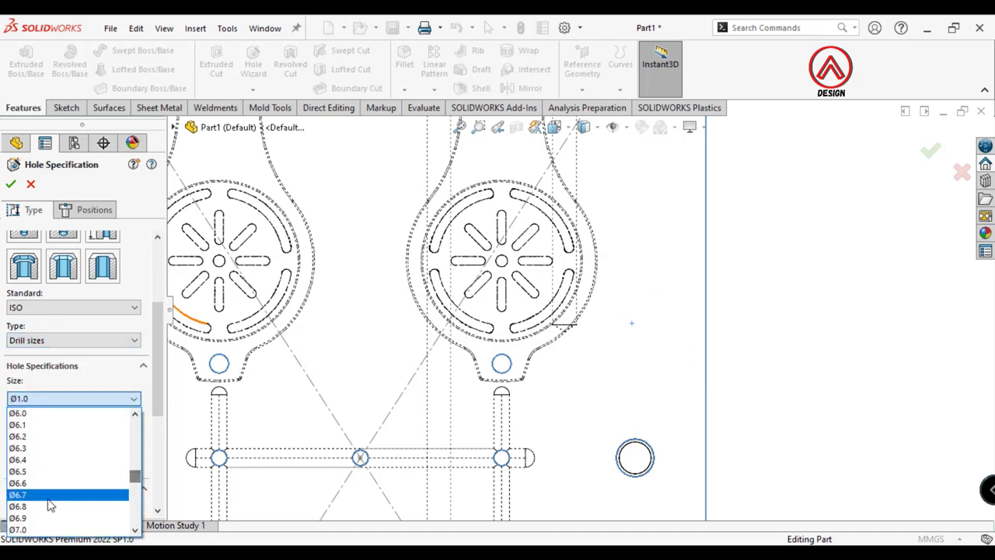
pyautogui.click(27, 437)
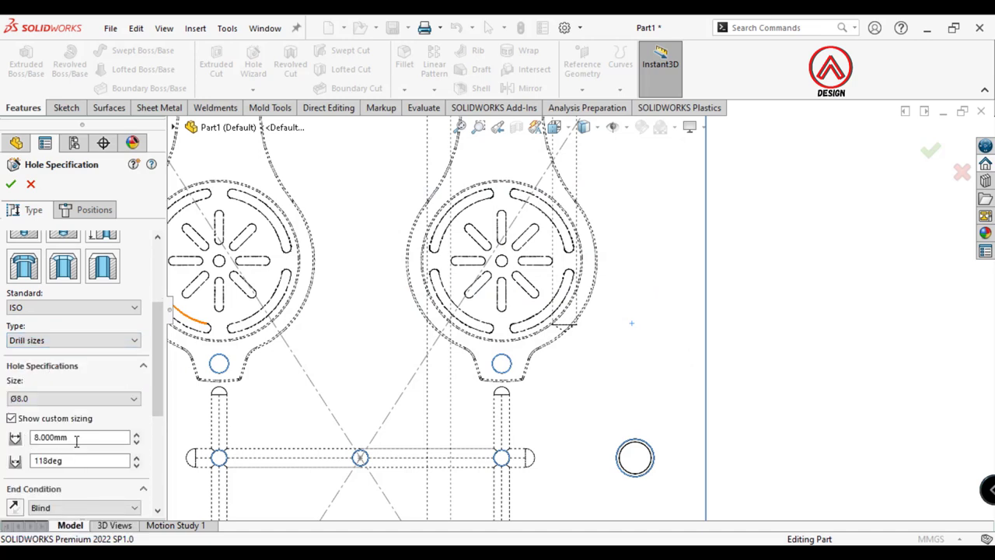
pyautogui.scroll(-3, 76, 440)
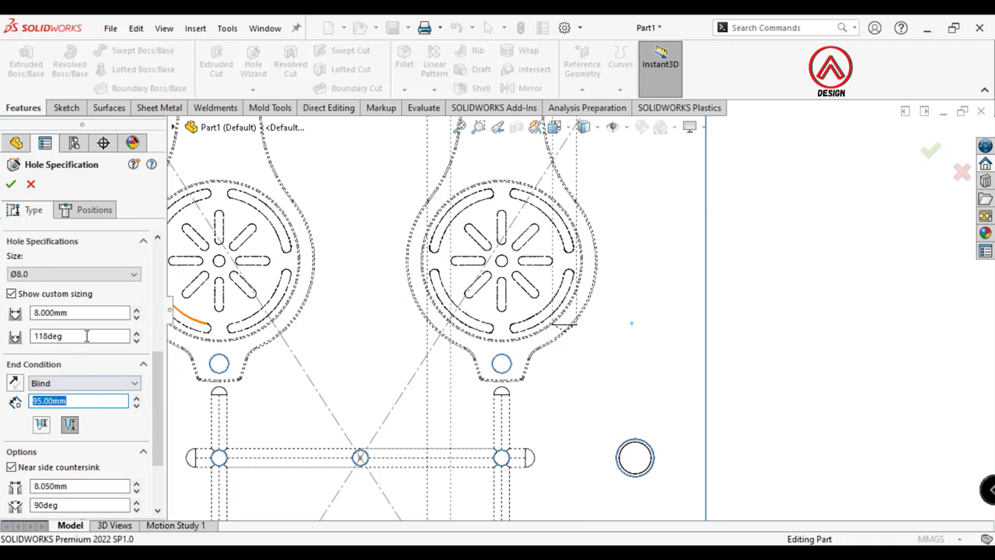
pyautogui.click(99, 403)
pyautogui.write('25')
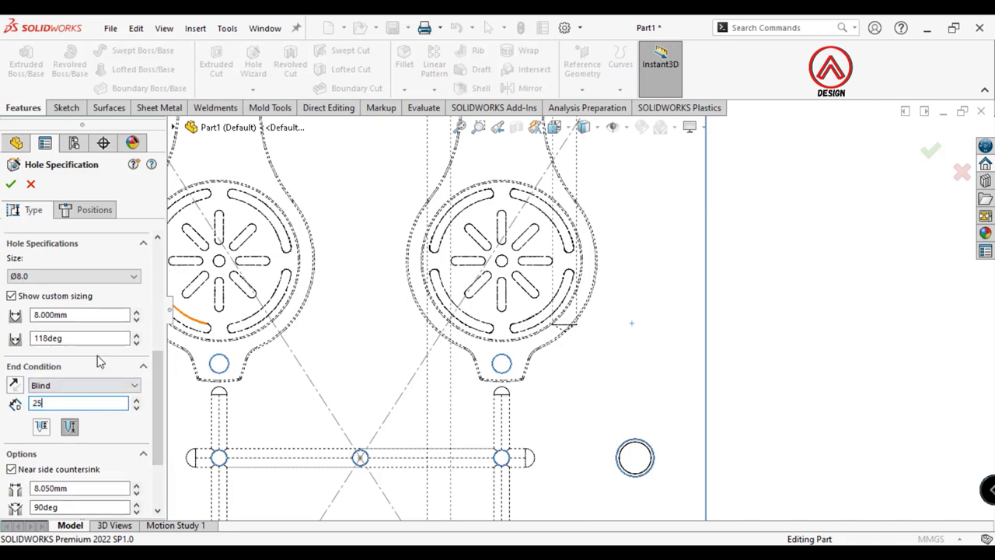
pyautogui.click(94, 210)
# Place the hole centre beside the cavity, 45 mm vertically from the runner centre
pyautogui.keyDown('ctrl'); pyautogui.moveTo(588, 256); pyautogui.dragTo(588, 311, button='middle'); pyautogui.keyUp('ctrl')
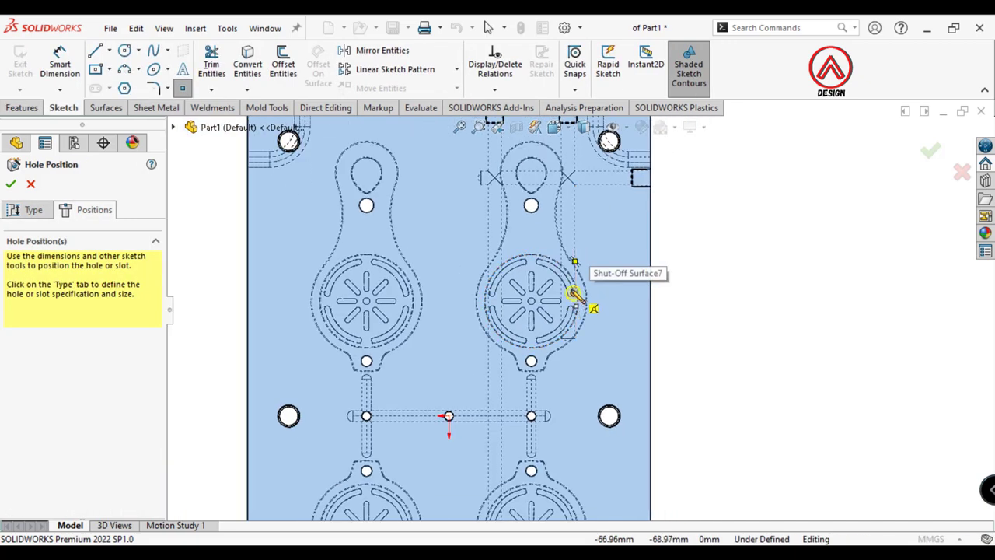
pyautogui.scroll(-3, 572, 331)
pyautogui.click(575, 368)
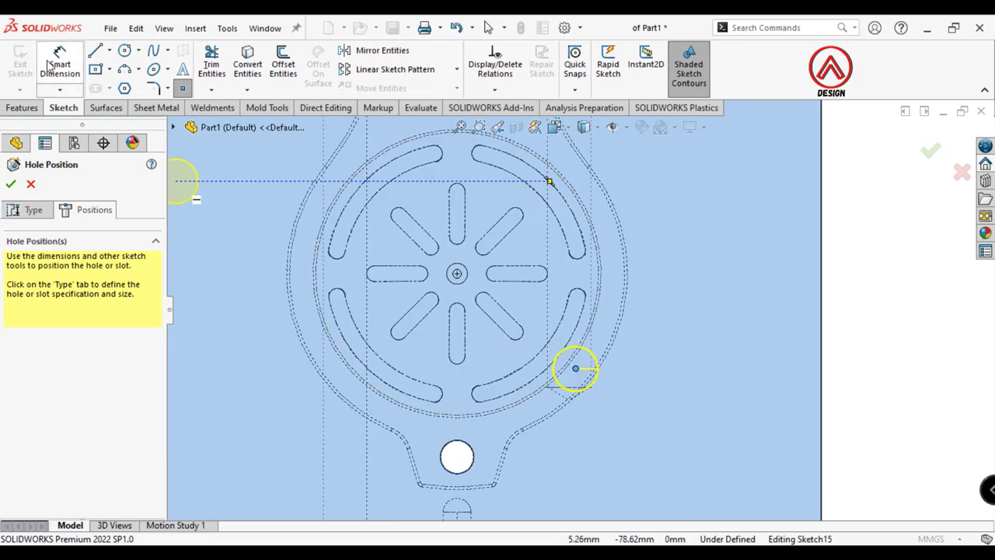
pyautogui.scroll(3, 579, 377)
pyautogui.scroll(3, 573, 344)
pyautogui.click(475, 397)
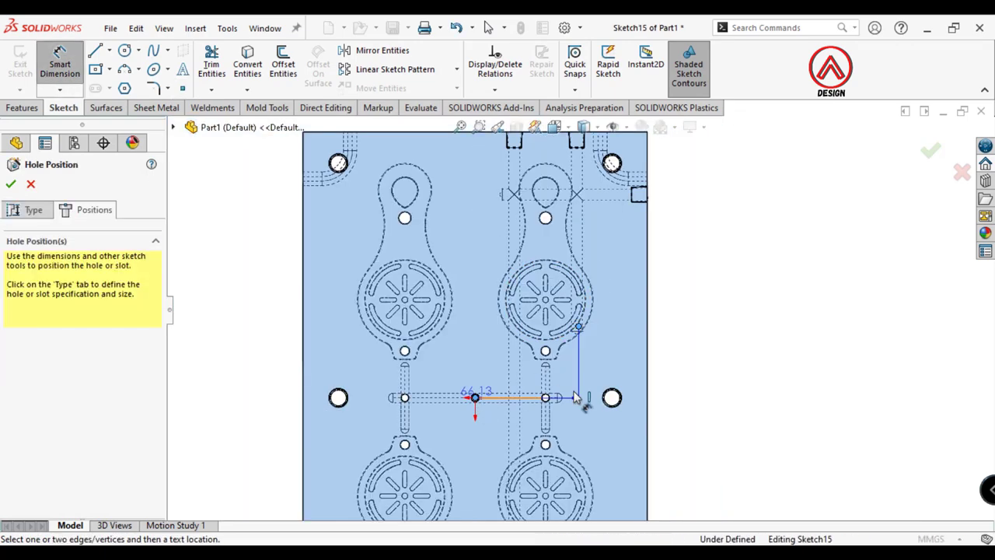
pyautogui.click(689, 373)
pyautogui.write('45.72110125mm')
pyautogui.press('Return')
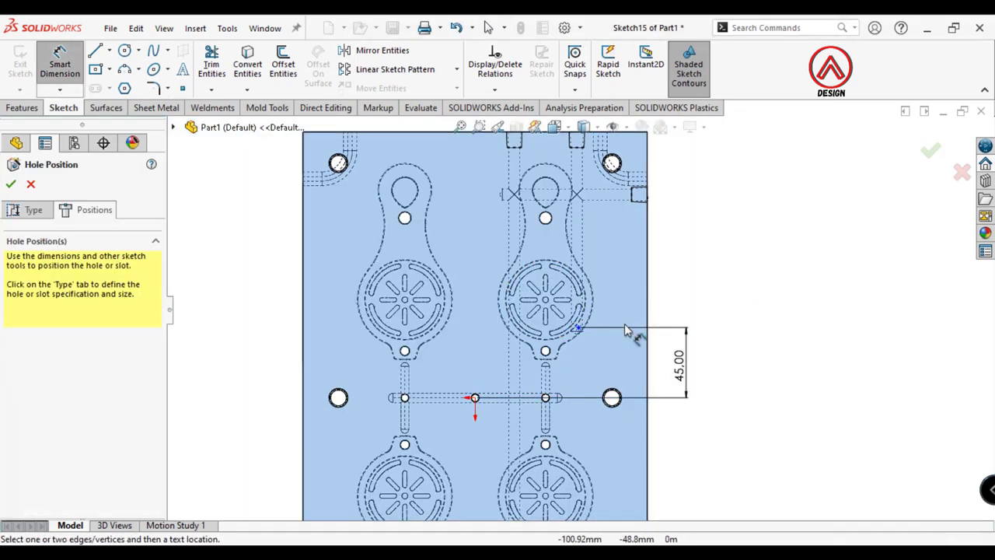
# Dimension the hole point 65 mm horizontally from the runner centre and confirm the 45 mm distance
pyautogui.scroll(-2, 557, 330)
pyautogui.click(557, 326)
pyautogui.click(406, 427)
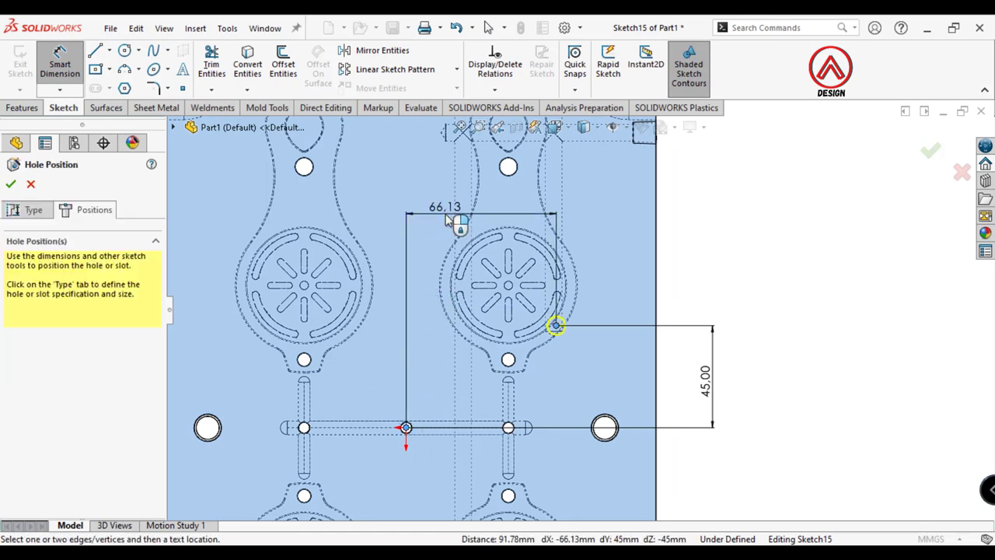
pyautogui.click(448, 220)
pyautogui.write('65')
pyautogui.press('Return')
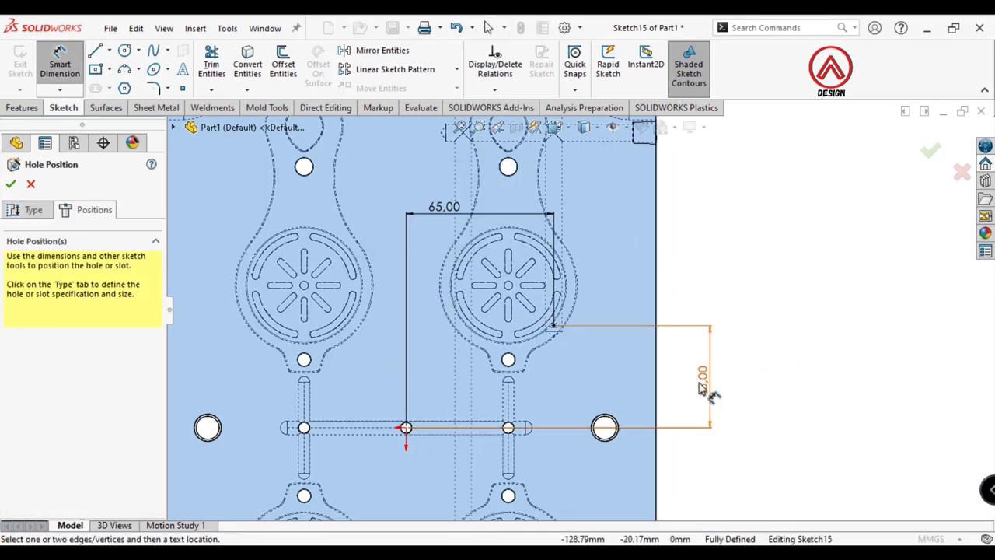
pyautogui.click(702, 389)
pyautogui.click(636, 361)
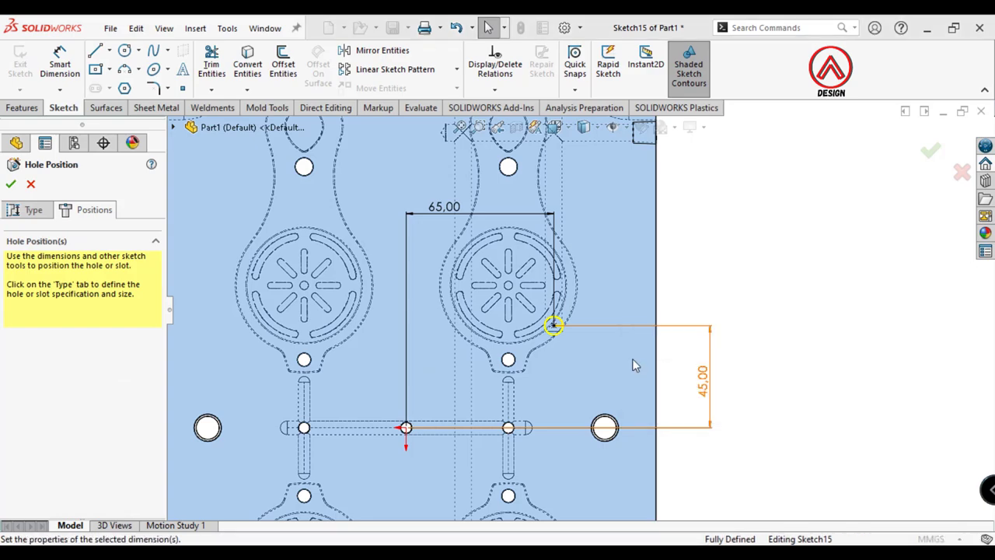
# Give the Ø8.0 mm drilled holes a 35 mm blind depth and finish the feature
pyautogui.moveTo(632, 358)
pyautogui.mouseDown(button='middle')
pyautogui.moveTo(573, 477)
pyautogui.moveTo(575, 393)
pyautogui.mouseUp(button='middle')
pyautogui.scroll(-3, 572, 392)
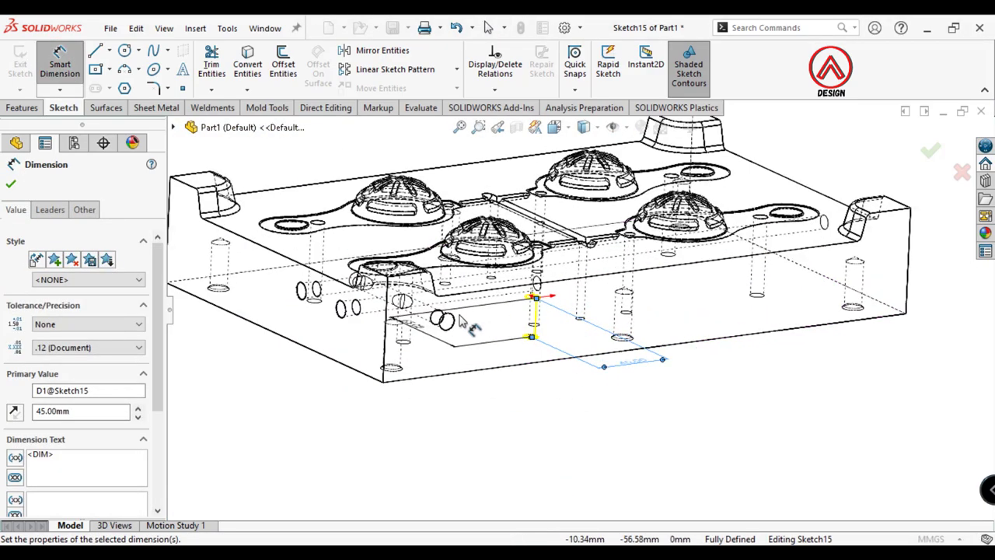
pyautogui.click(11, 184)
pyautogui.click(25, 213)
pyautogui.scroll(-3, 78, 373)
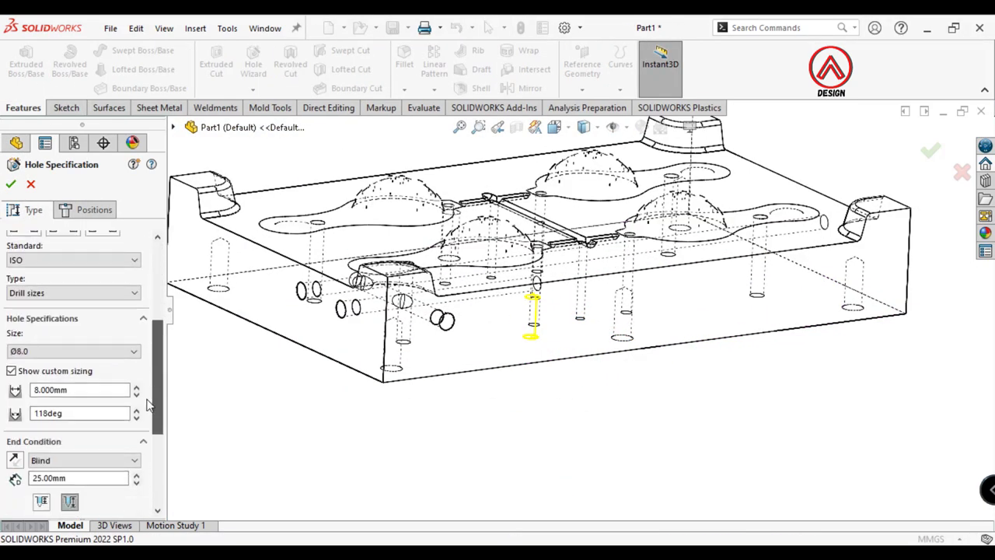
pyautogui.scroll(-1, 95, 424)
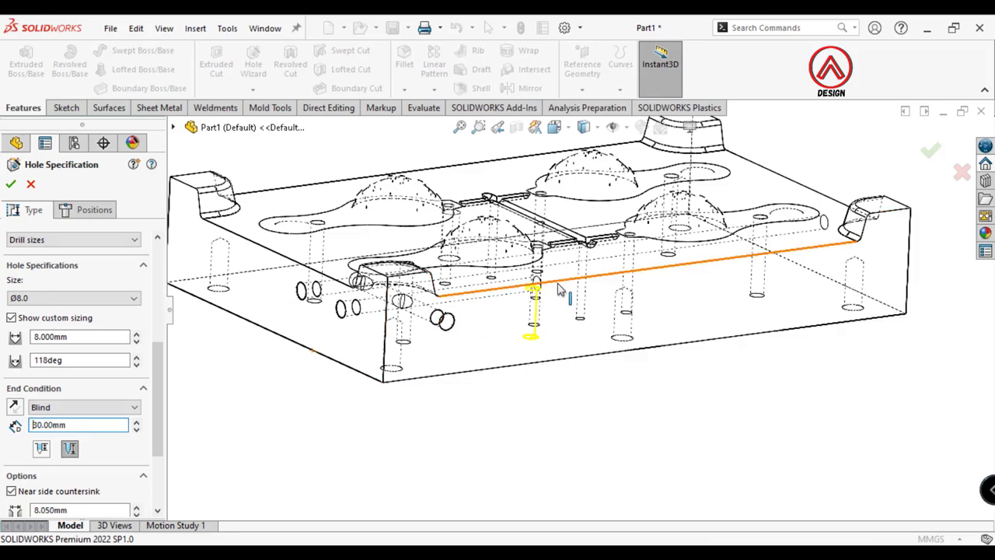
pyautogui.moveTo(558, 290); pyautogui.dragTo(497, 266, button='middle')
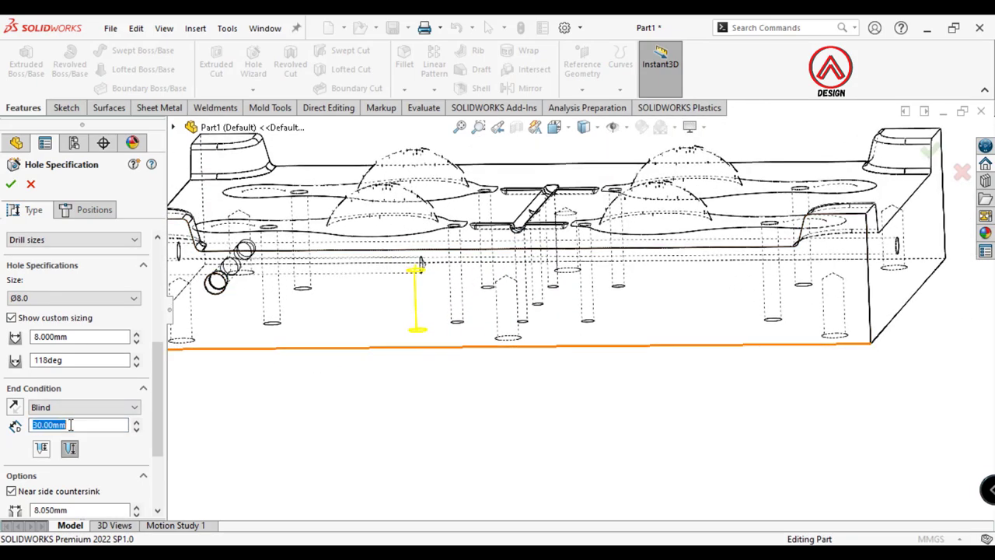
pyautogui.write('35')
pyautogui.press('Return')
pyautogui.moveTo(437, 262); pyautogui.dragTo(209, 284, button='middle')
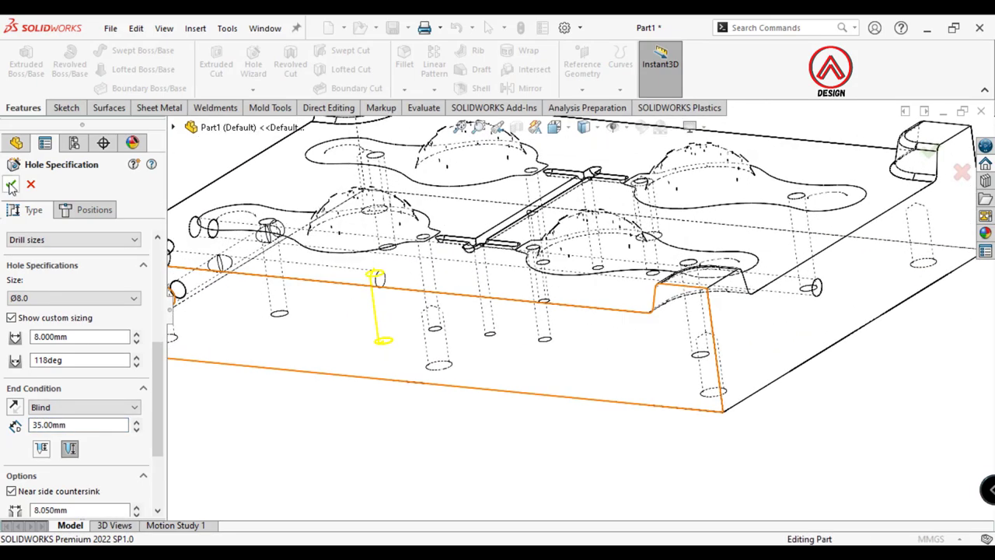
pyautogui.press('Return')
# Change the hole position sketch's dimension to 50.00 and rebuild
pyautogui.moveTo(385, 358)
pyautogui.mouseDown(button='middle')
pyautogui.moveTo(527, 408)
pyautogui.moveTo(551, 326)
pyautogui.mouseUp(button='middle')
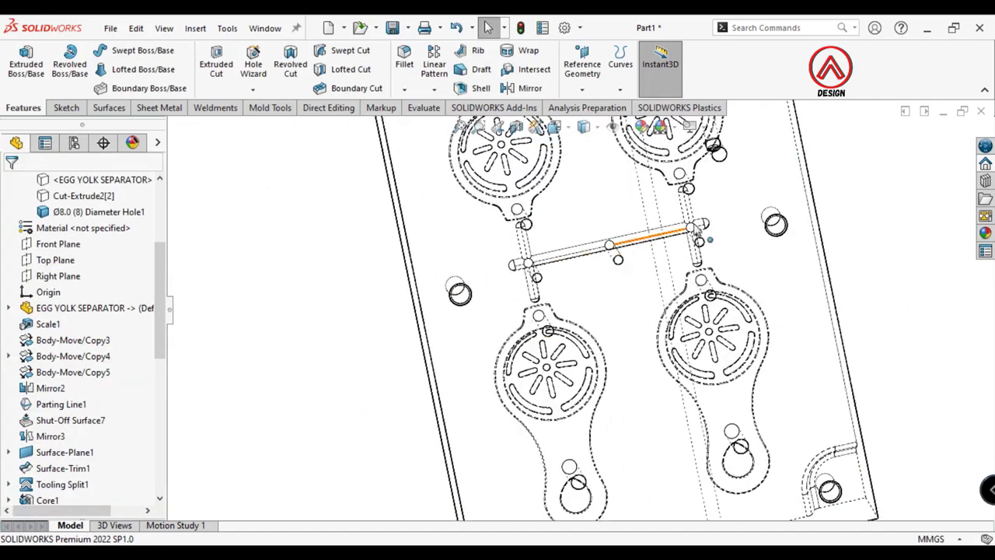
pyautogui.hotkey('ctrl', '8')
pyautogui.scroll(-5, 614, 268)
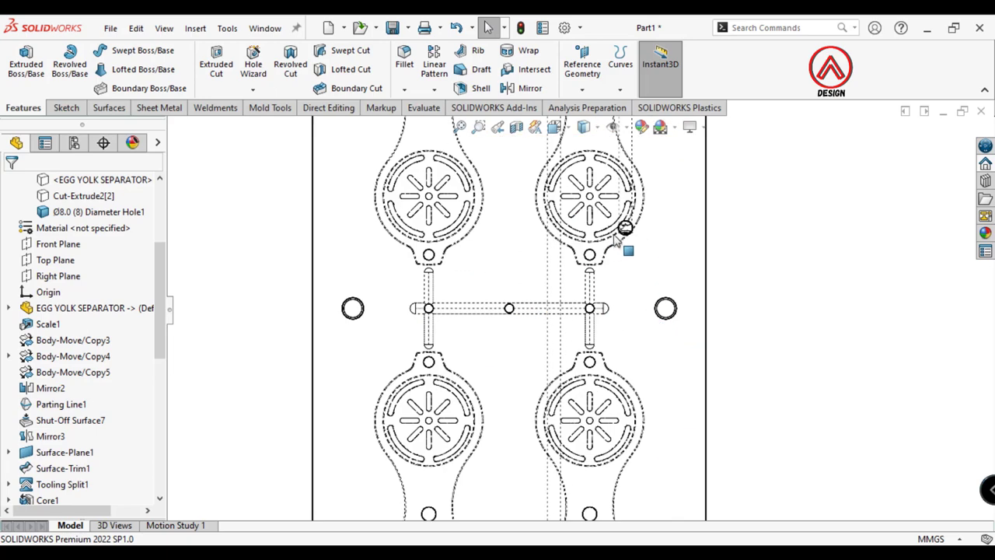
pyautogui.scroll(-5, 614, 268)
pyautogui.scroll(-5, 45, 490)
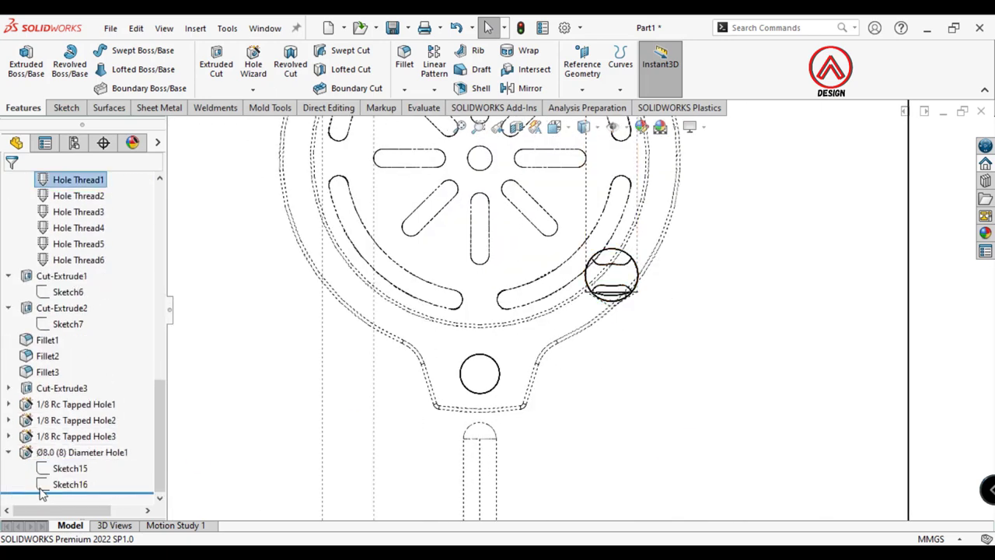
pyautogui.click(53, 470)
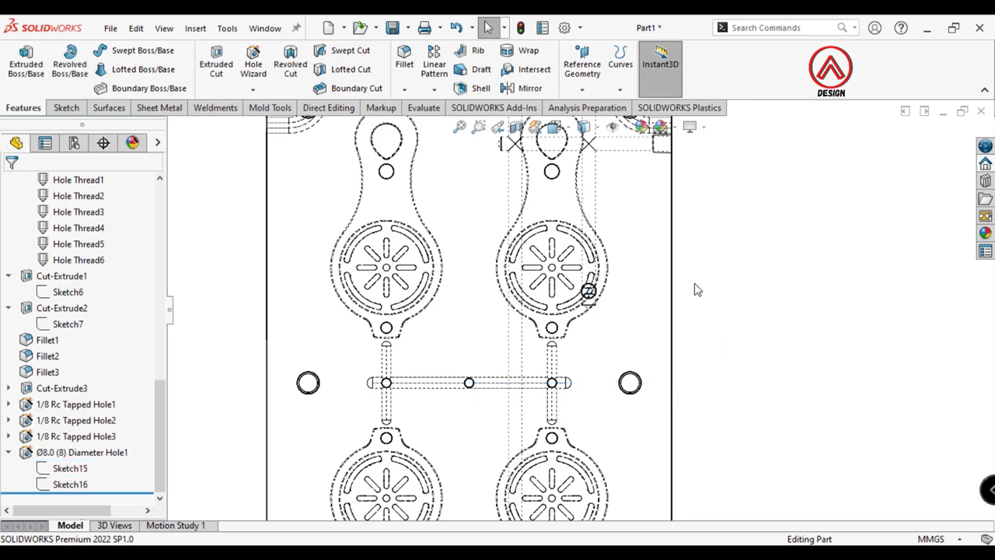
pyautogui.scroll(-3, 590, 300)
pyautogui.click(610, 307)
# Sketch a Ø12 mm circle centred on the hole on the block face
pyautogui.click(583, 126)
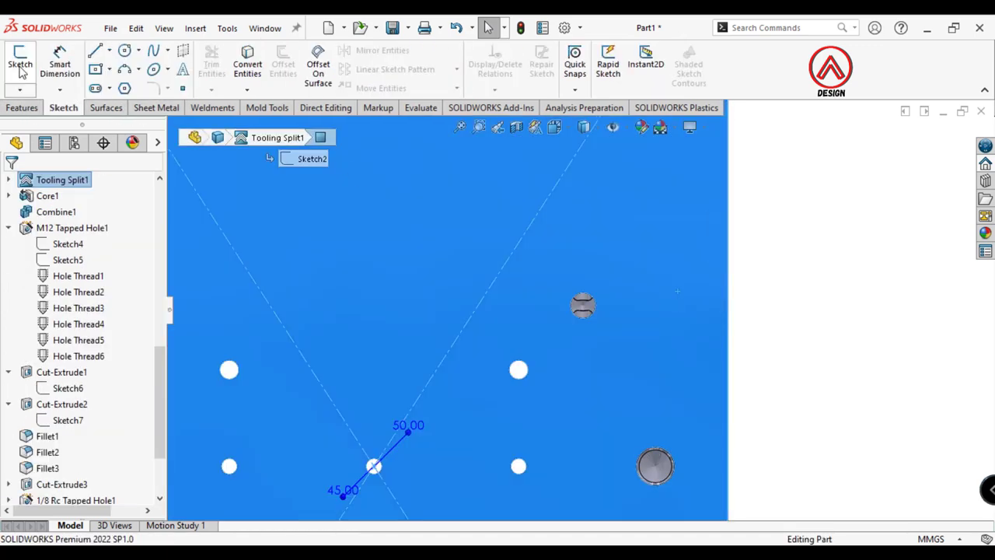
pyautogui.click(21, 66)
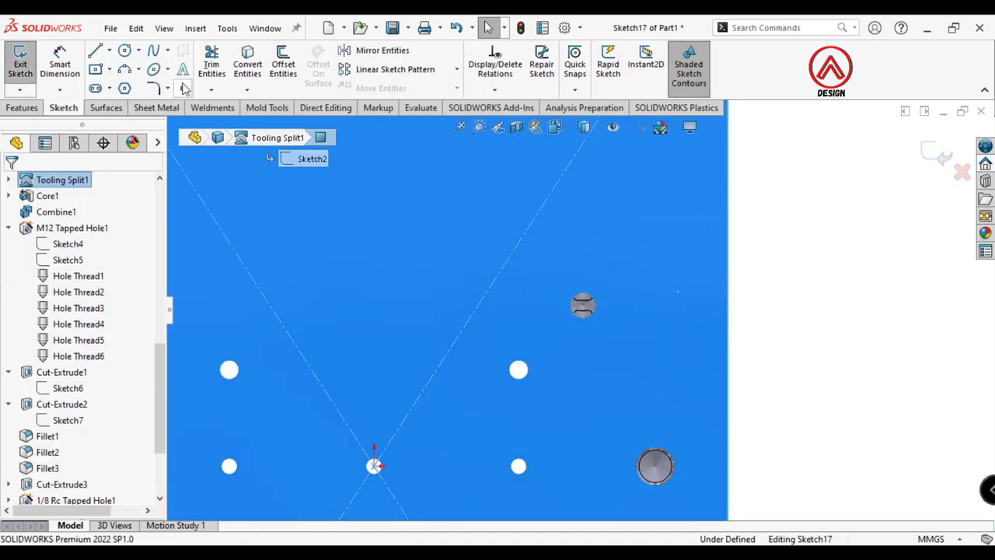
pyautogui.click(124, 51)
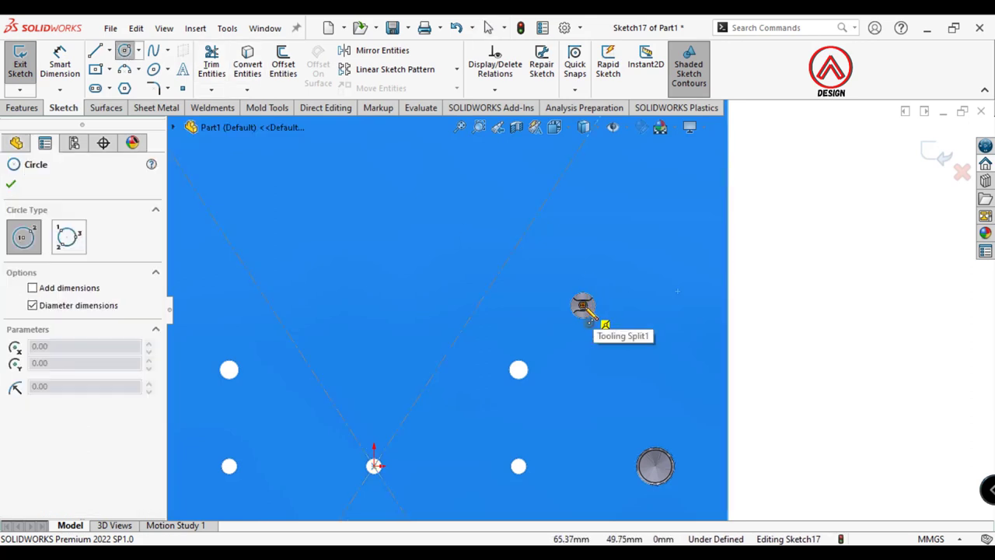
pyautogui.scroll(-3, 588, 321)
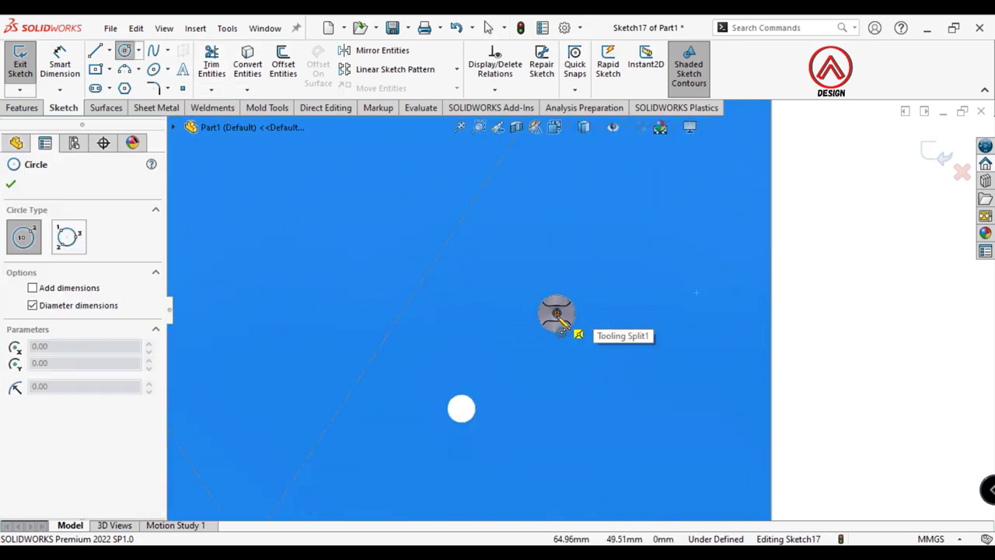
pyautogui.click(556, 313)
pyautogui.click(587, 306)
pyautogui.press('Escape')
pyautogui.click(584, 288)
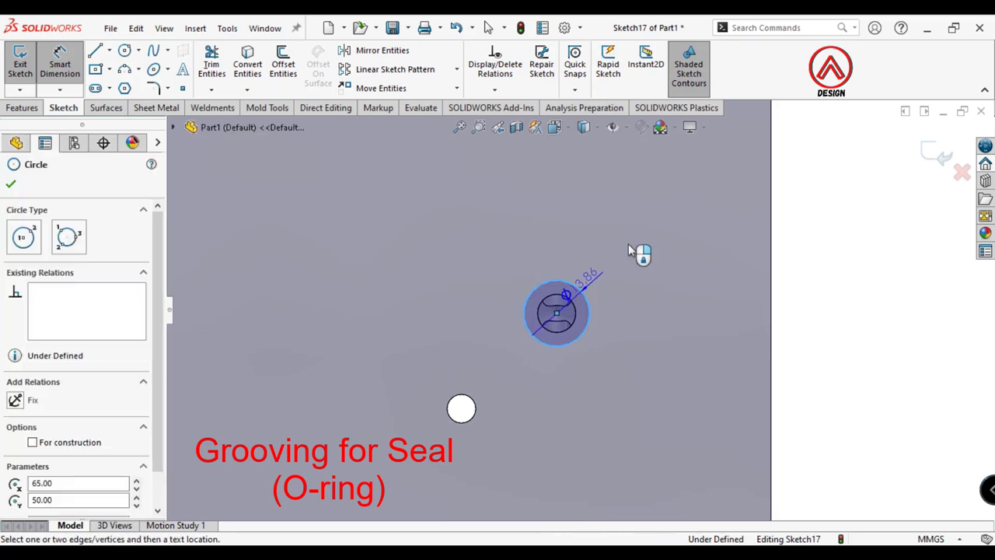
pyautogui.click(631, 250)
pyautogui.write('12')
pyautogui.press('Return')
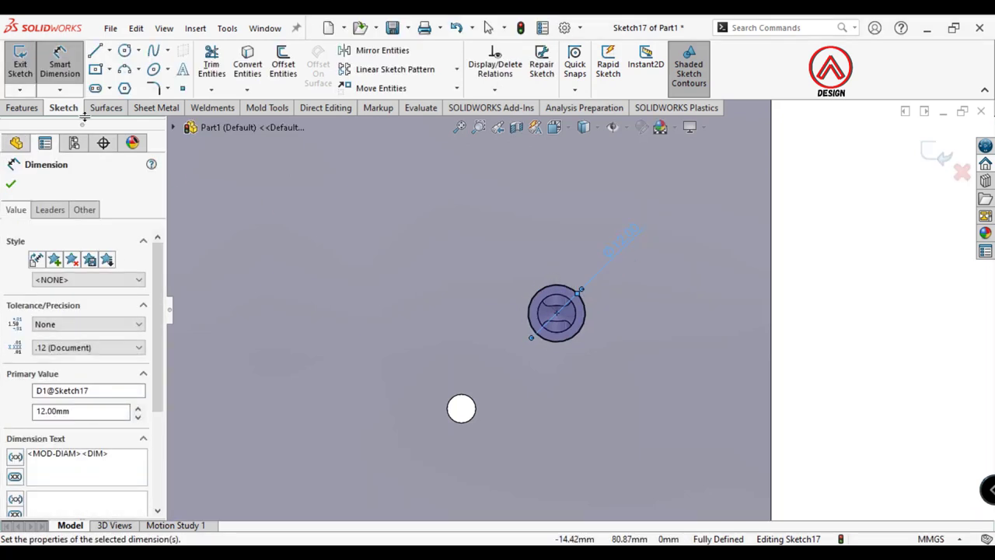
# Extruded Cut the circle as a 2.5 mm thin feature, 1.40 mm blind deep
pyautogui.click(37, 105)
pyautogui.click(216, 74)
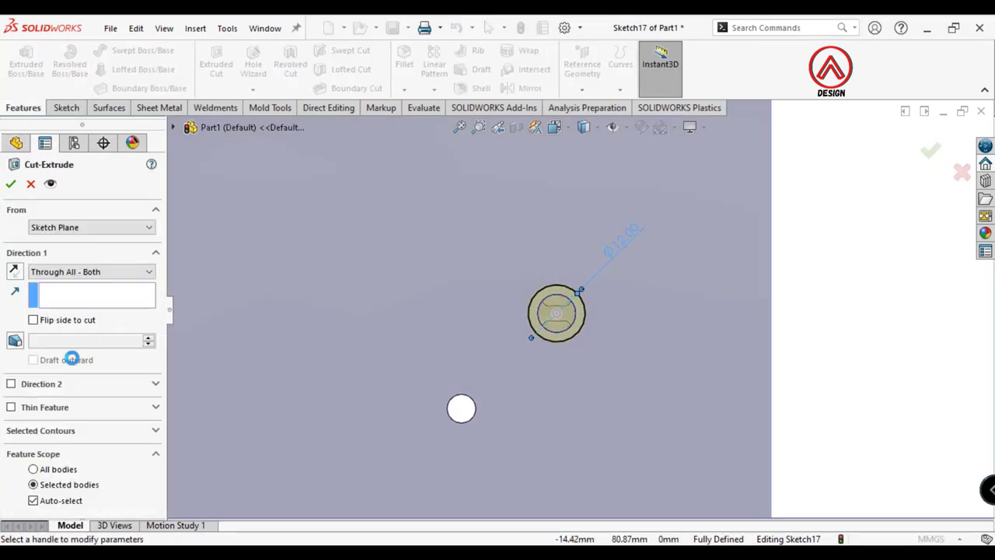
pyautogui.click(11, 407)
pyautogui.write('2.5')
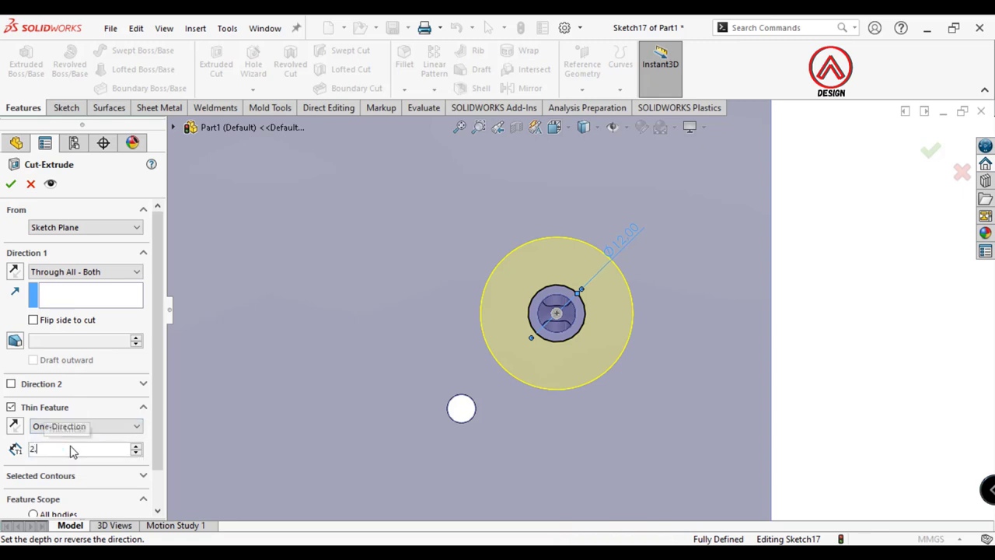
pyautogui.press('Return')
pyautogui.scroll(3, 59, 282)
pyautogui.click(54, 283)
pyautogui.write('1.4')
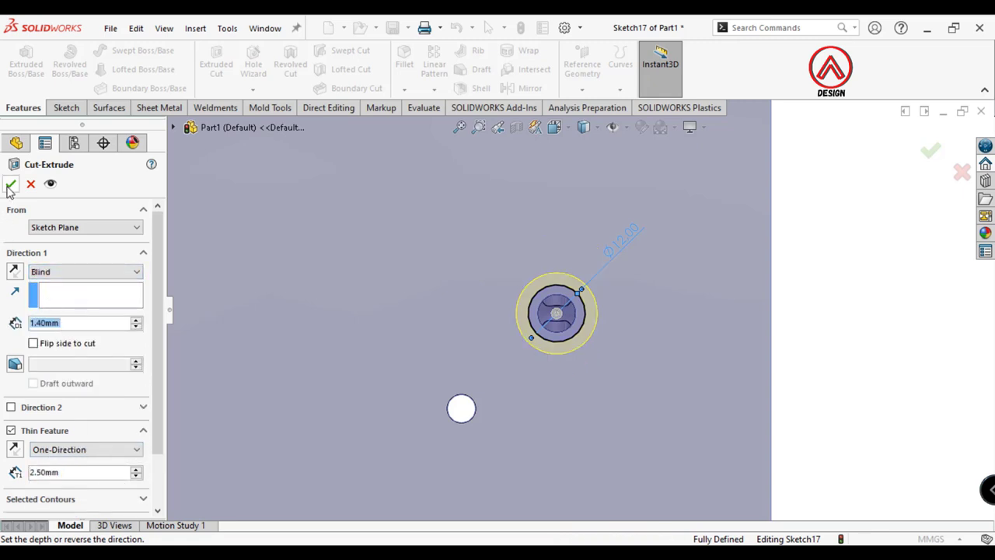
pyautogui.click(10, 185)
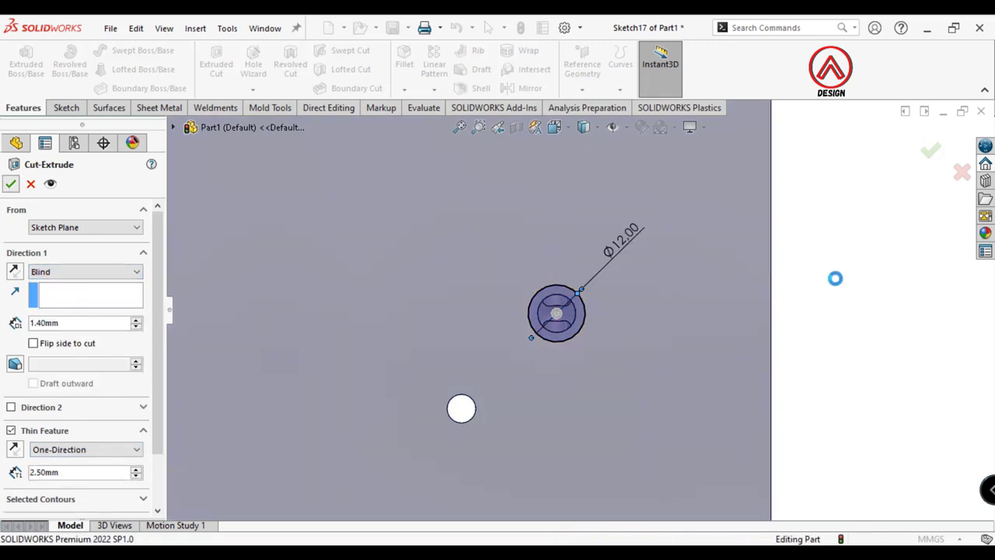
pyautogui.moveTo(620, 278)
pyautogui.mouseDown(button='middle')
pyautogui.moveTo(551, 266)
pyautogui.moveTo(654, 182)
pyautogui.mouseUp(button='middle')
# Mirror about the Front Plane, selecting the tapped holes including 1/8 Rc Tapped Hole1
pyautogui.click(435, 89)
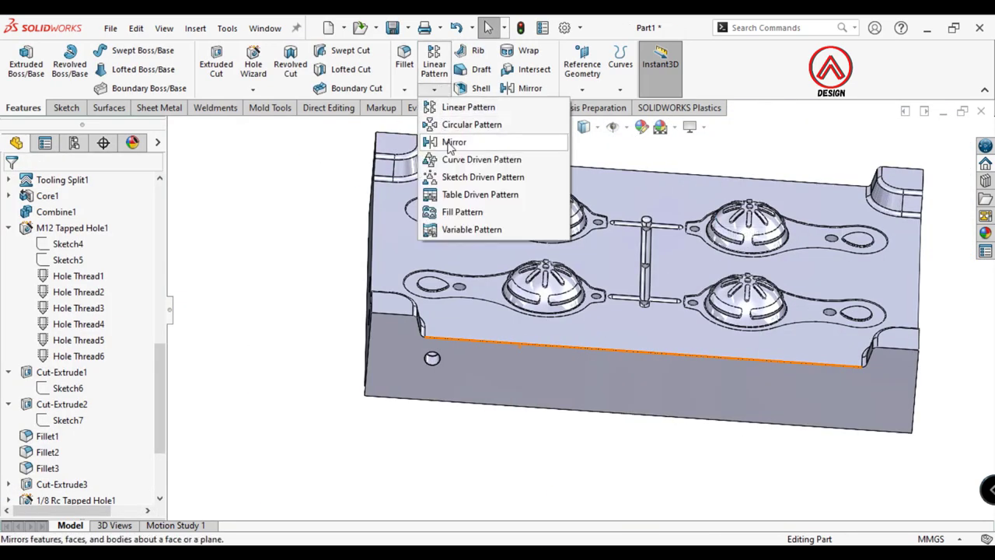
pyautogui.click(593, 140)
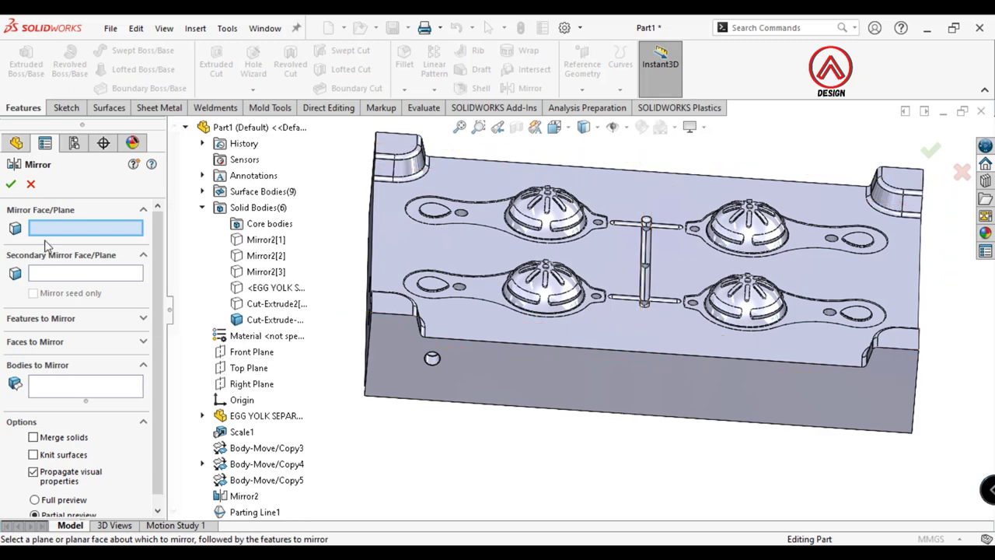
pyautogui.click(251, 355)
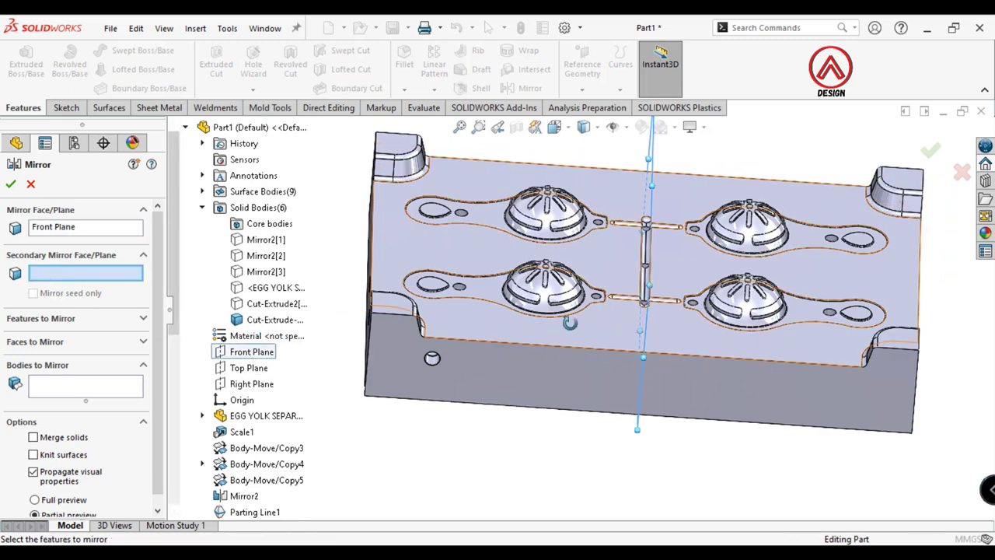
pyautogui.moveTo(544, 304)
pyautogui.mouseDown(button='middle')
pyautogui.moveTo(587, 309)
pyautogui.moveTo(589, 327)
pyautogui.mouseUp(button='middle')
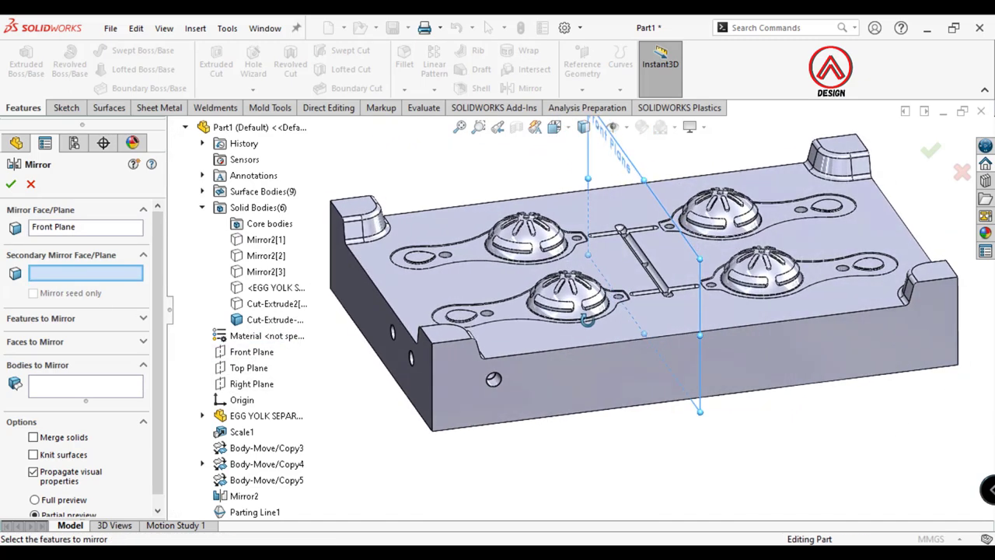
pyautogui.click(54, 323)
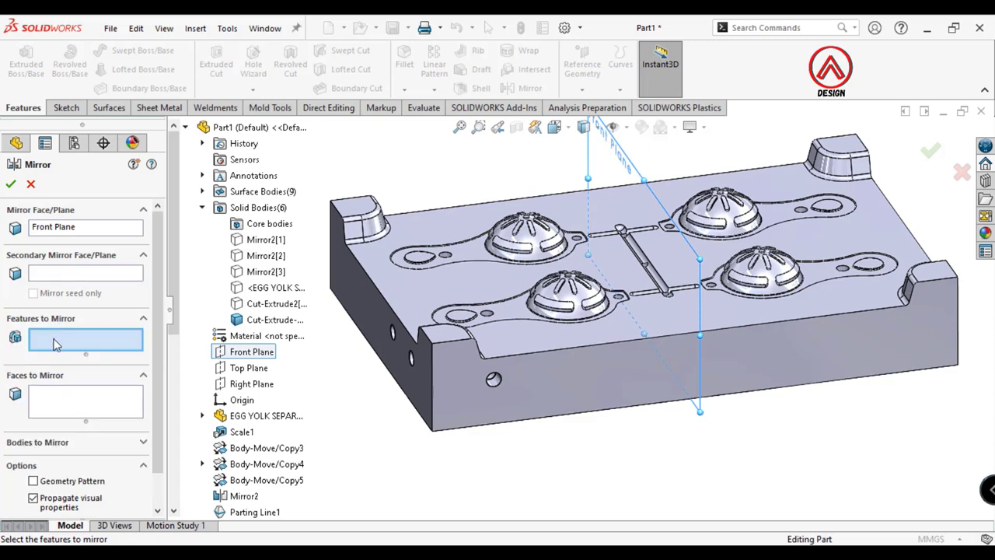
pyautogui.scroll(-2, 498, 373)
pyautogui.scroll(-2, 498, 373)
pyautogui.click(520, 338)
pyautogui.scroll(-3, 451, 309)
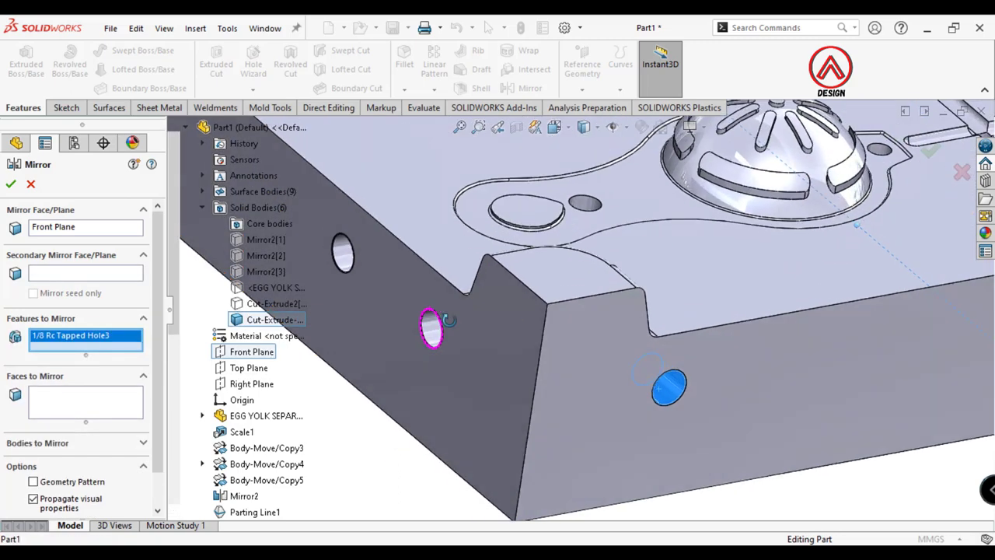
pyautogui.click(422, 333)
pyautogui.scroll(3, 422, 333)
pyautogui.scroll(-3, 441, 269)
pyautogui.click(441, 268)
pyautogui.scroll(5, 441, 268)
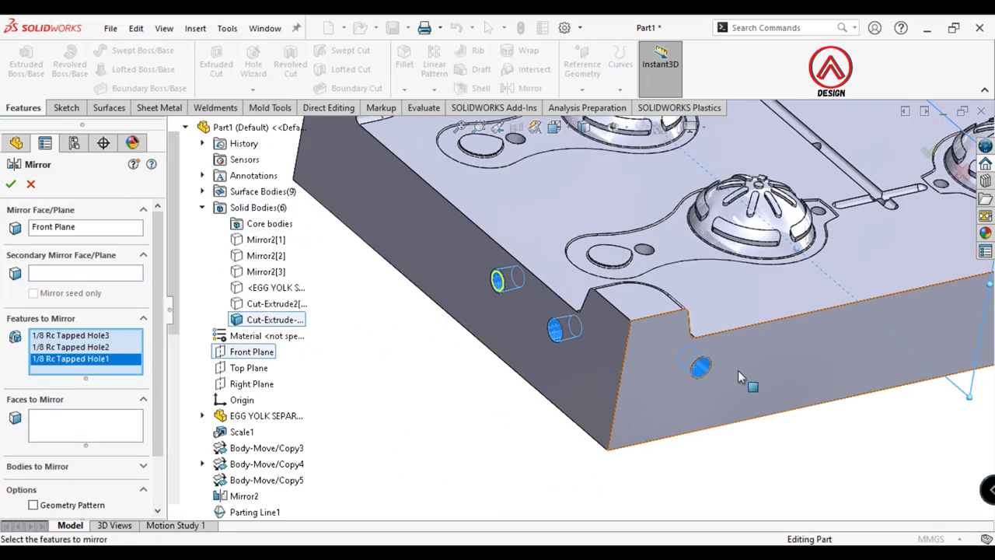
# Add the Ø8.0 drilled holes and O-ring groove to the mirror, with Right Plane as second plane
pyautogui.moveTo(737, 370); pyautogui.dragTo(734, 332, button='middle')
pyautogui.scroll(-3, 734, 332)
pyautogui.scroll(-2, 803, 419)
pyautogui.click(670, 413)
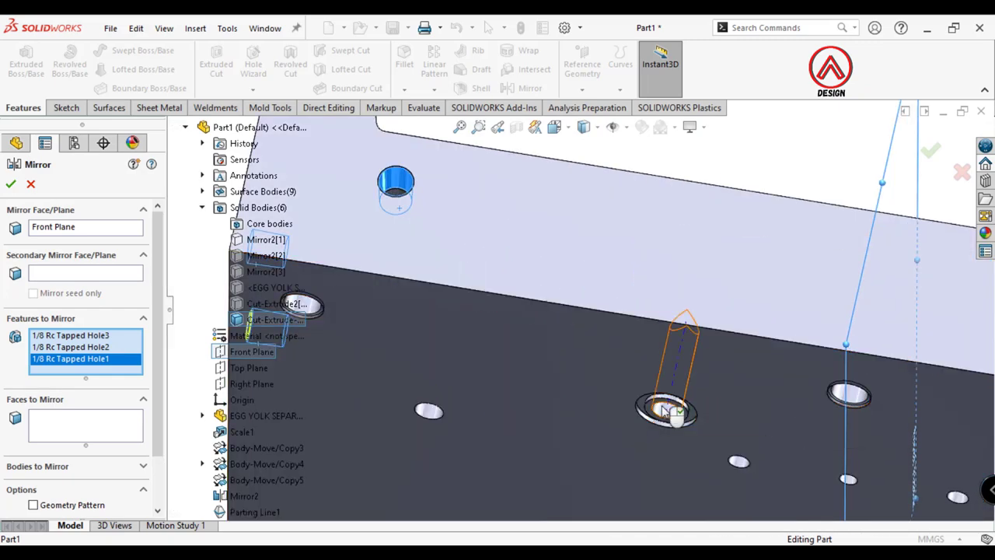
pyautogui.scroll(-3, 687, 417)
pyautogui.click(688, 421)
pyautogui.scroll(3, 695, 397)
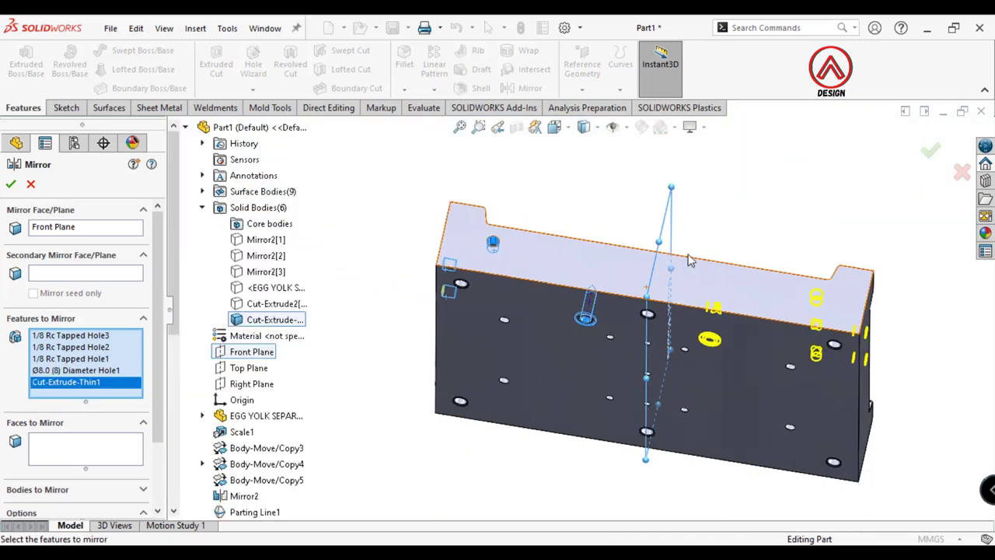
pyautogui.moveTo(695, 397)
pyautogui.mouseDown(button='middle')
pyautogui.moveTo(727, 391)
pyautogui.moveTo(723, 412)
pyautogui.mouseUp(button='middle')
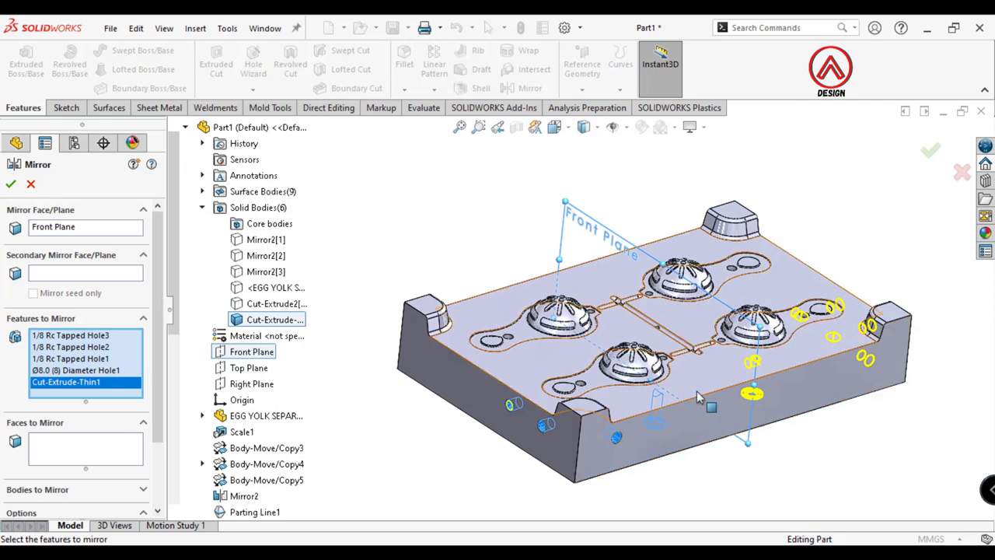
pyautogui.click(66, 273)
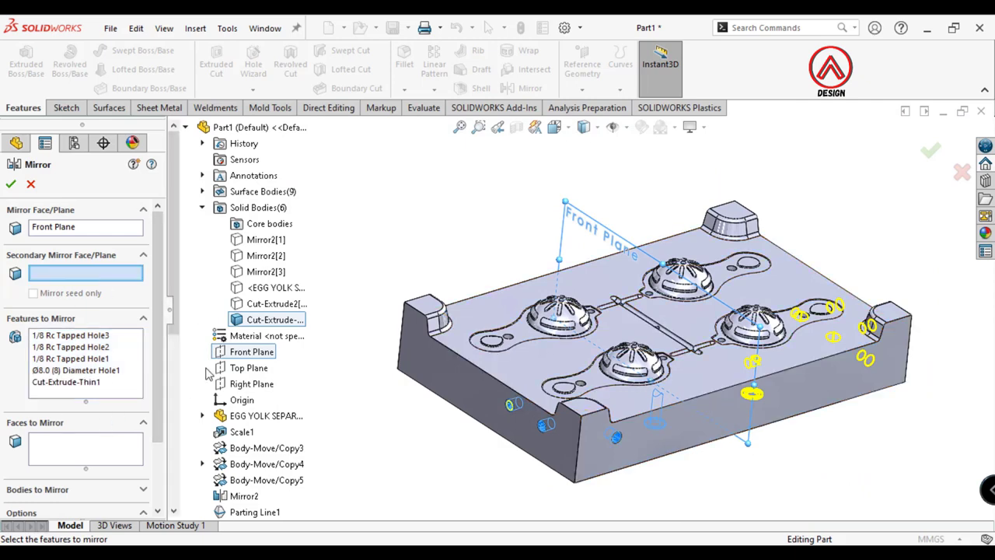
pyautogui.click(233, 384)
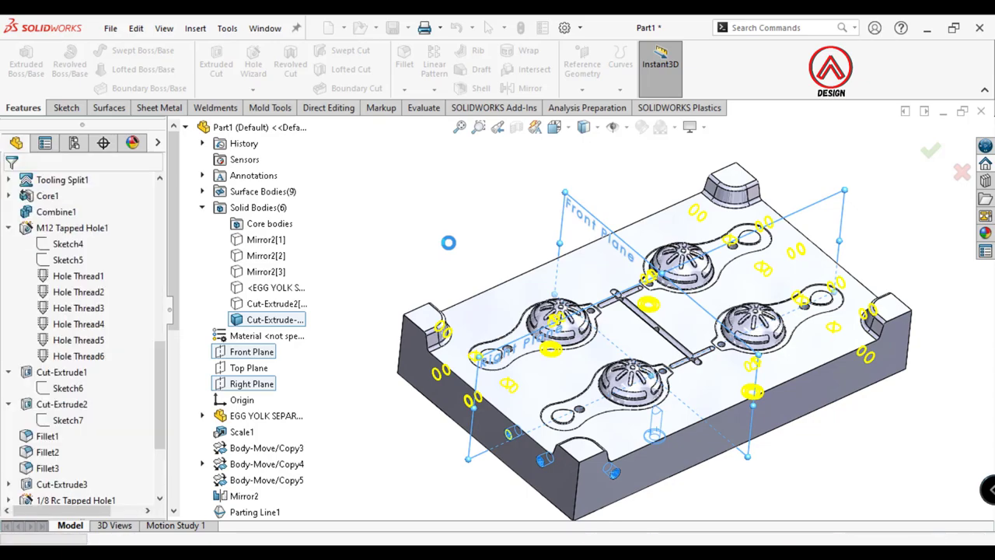
# Show hidden lines, then switch to Shaded With Edges and view the block's underside
pyautogui.click(583, 210)
pyautogui.moveTo(644, 277)
pyautogui.mouseDown(button='middle')
pyautogui.moveTo(565, 284)
pyautogui.moveTo(519, 453)
pyautogui.moveTo(453, 313)
pyautogui.moveTo(775, 381)
pyautogui.mouseUp(button='middle')
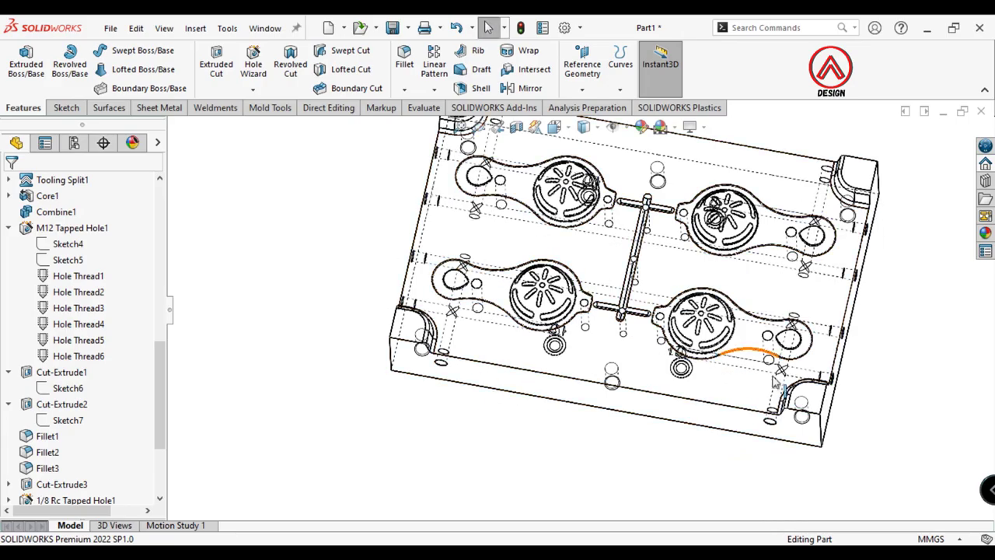
pyautogui.moveTo(759, 449)
pyautogui.mouseDown(button='middle')
pyautogui.moveTo(734, 158)
pyautogui.moveTo(742, 408)
pyautogui.moveTo(805, 336)
pyautogui.moveTo(653, 360)
pyautogui.moveTo(640, 173)
pyautogui.moveTo(549, 180)
pyautogui.moveTo(586, 158)
pyautogui.mouseUp(button='middle')
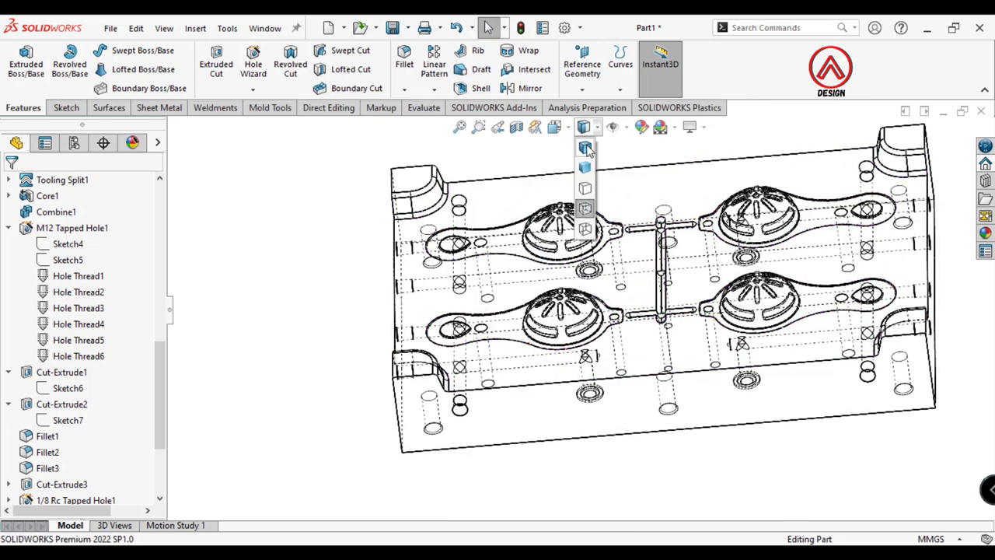
pyautogui.click(585, 147)
pyautogui.moveTo(657, 355)
pyautogui.mouseDown(button='middle')
pyautogui.moveTo(646, 358)
pyautogui.moveTo(663, 247)
pyautogui.mouseUp(button='middle')
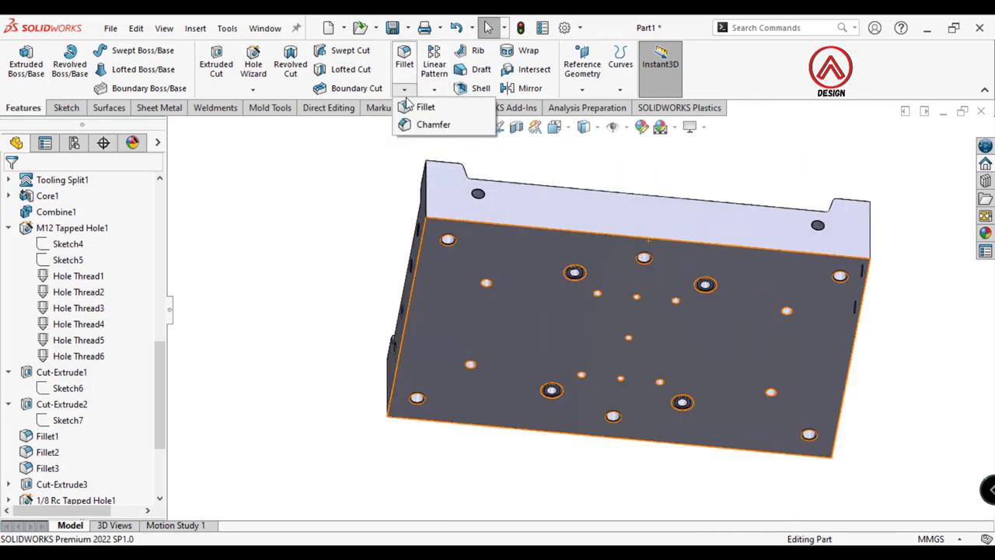
# Start a 2 mm chamfer and select the first three outer block edges
pyautogui.click(432, 124)
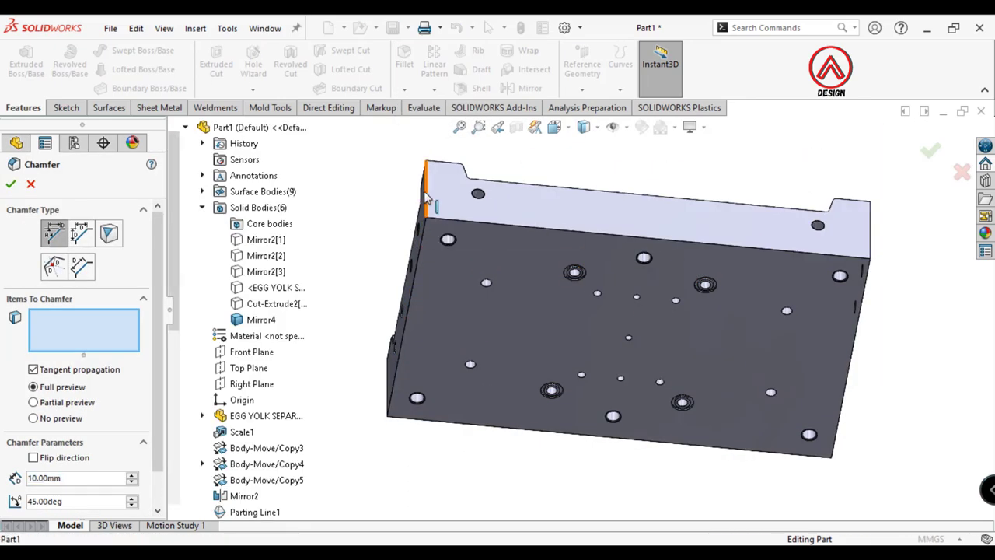
pyautogui.click(426, 198)
pyautogui.write('2')
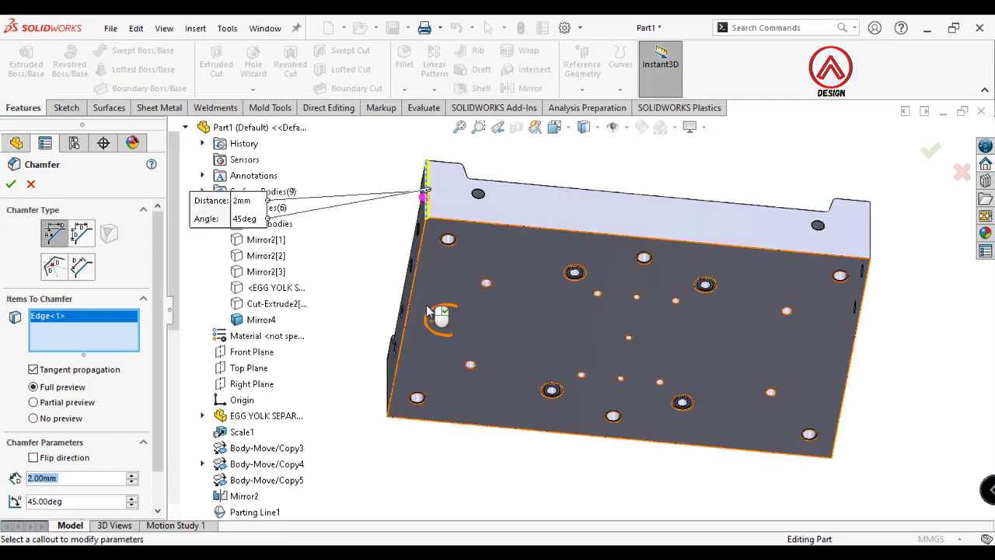
pyautogui.click(509, 225)
pyautogui.click(540, 206)
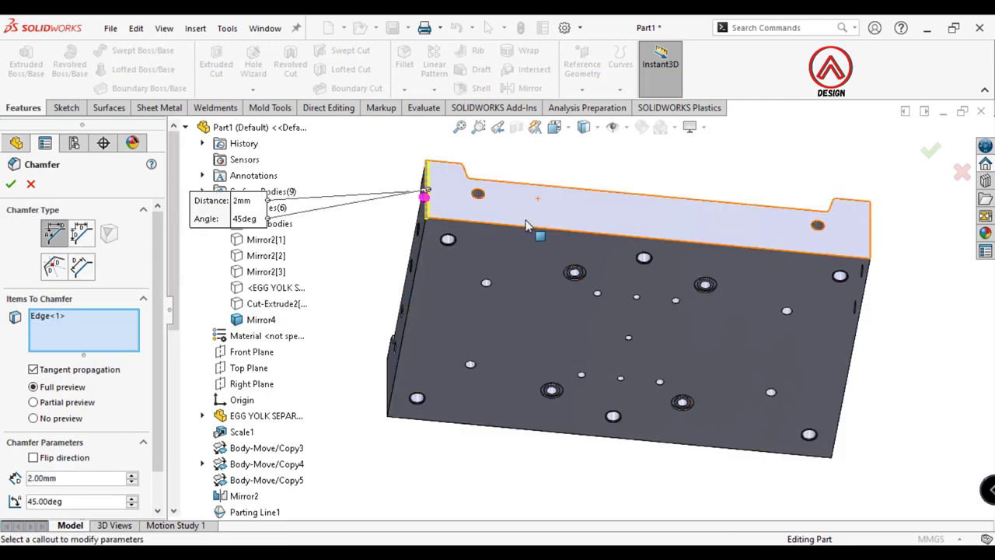
pyautogui.click(466, 226)
pyautogui.click(420, 393)
pyautogui.moveTo(419, 393); pyautogui.dragTo(478, 245, button='middle')
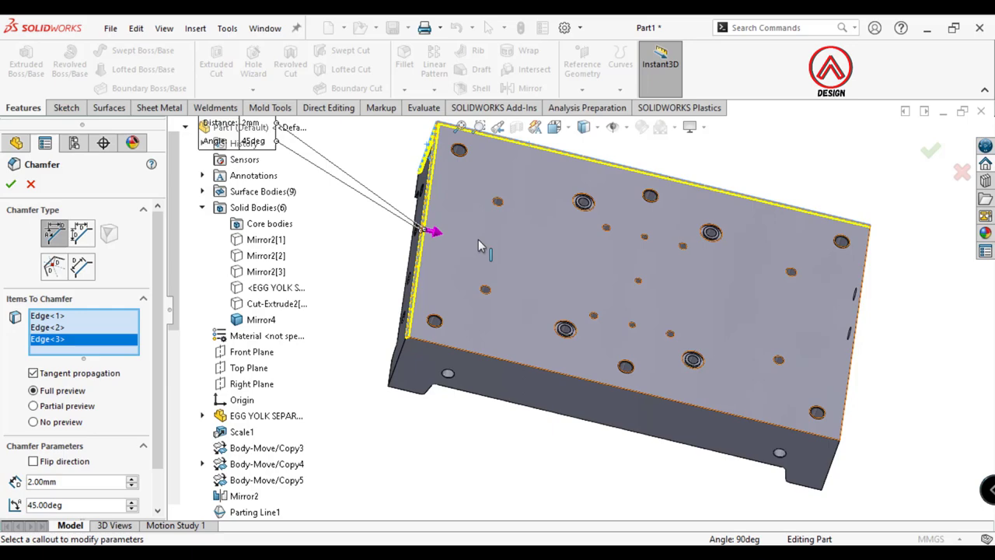
# Add the remaining five outer edges and accept the 2 mm × 45° chamfer
pyautogui.click(412, 354)
pyautogui.click(610, 350)
pyautogui.moveTo(610, 350); pyautogui.dragTo(626, 404, button='middle')
pyautogui.click(622, 398)
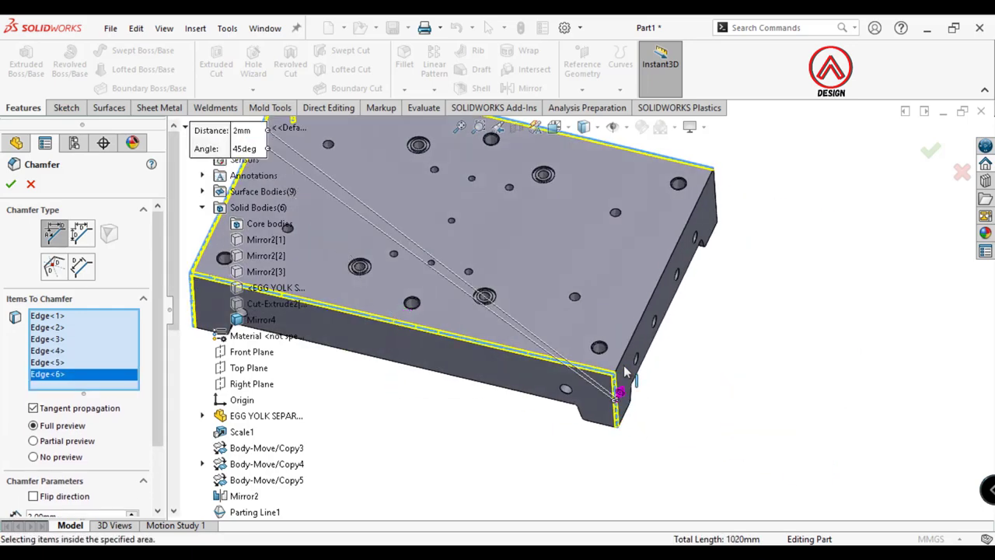
pyautogui.click(669, 311)
pyautogui.click(715, 206)
pyautogui.moveTo(715, 206); pyautogui.dragTo(645, 346, button='middle')
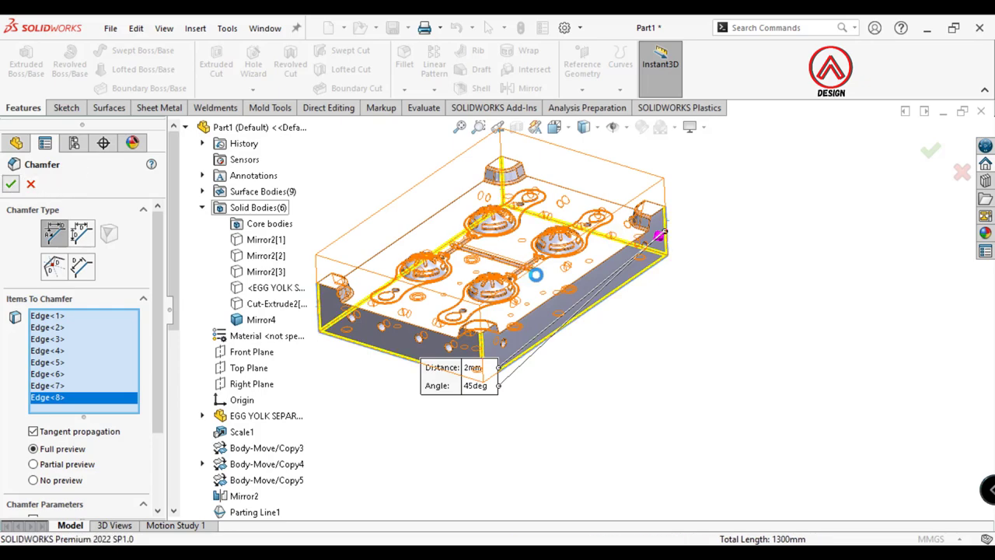
pyautogui.press('Return')
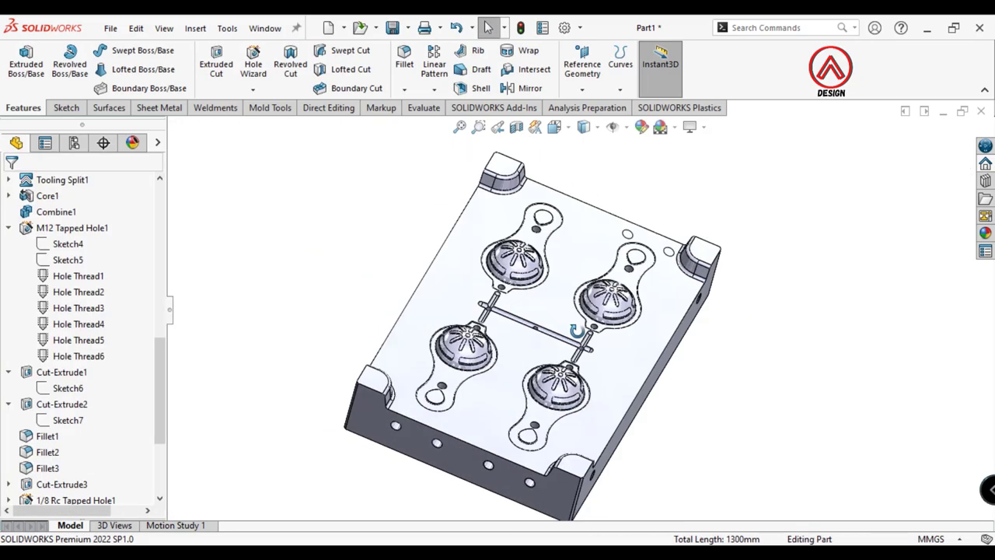
# Show the Cut-Extrude2[2] body and hide the Tooling Split1 body
pyautogui.moveTo(513, 301)
pyautogui.mouseDown(button='middle')
pyautogui.moveTo(443, 346)
pyautogui.moveTo(416, 339)
pyautogui.mouseUp(button='middle')
pyautogui.scroll(5, 78, 350)
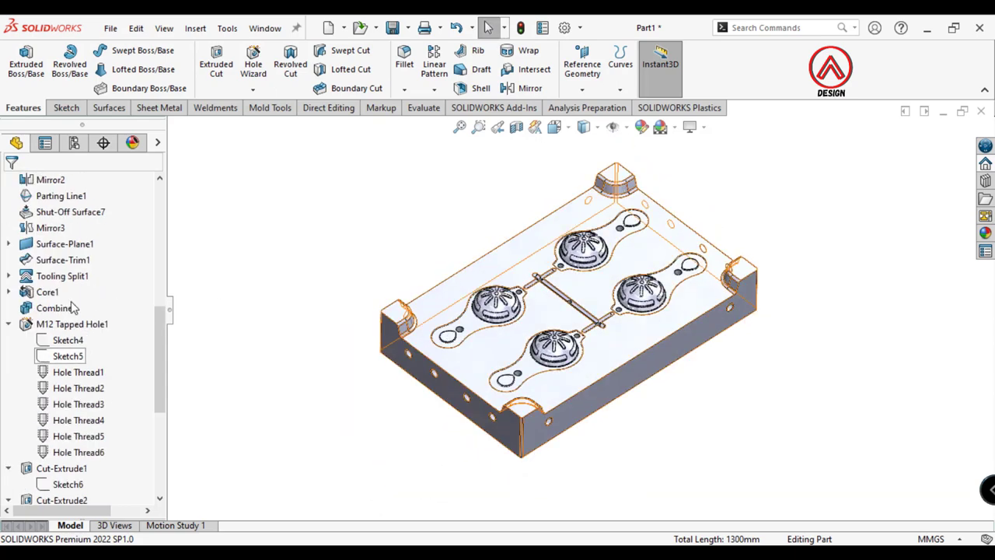
pyautogui.scroll(5, 78, 350)
pyautogui.click(76, 358)
pyautogui.click(86, 336)
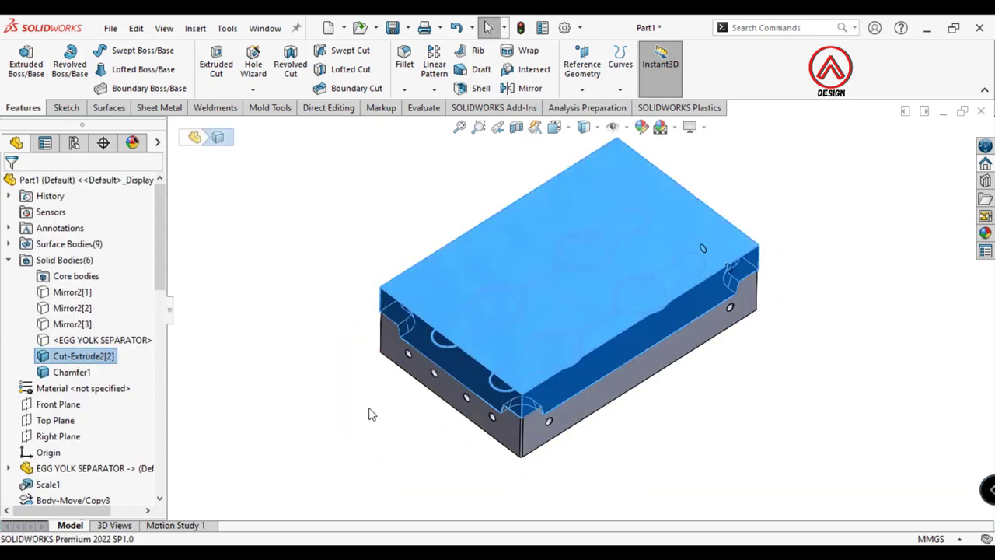
pyautogui.moveTo(368, 411)
pyautogui.mouseDown(button='middle')
pyautogui.moveTo(497, 368)
pyautogui.moveTo(479, 389)
pyautogui.mouseUp(button='middle')
pyautogui.click(480, 389)
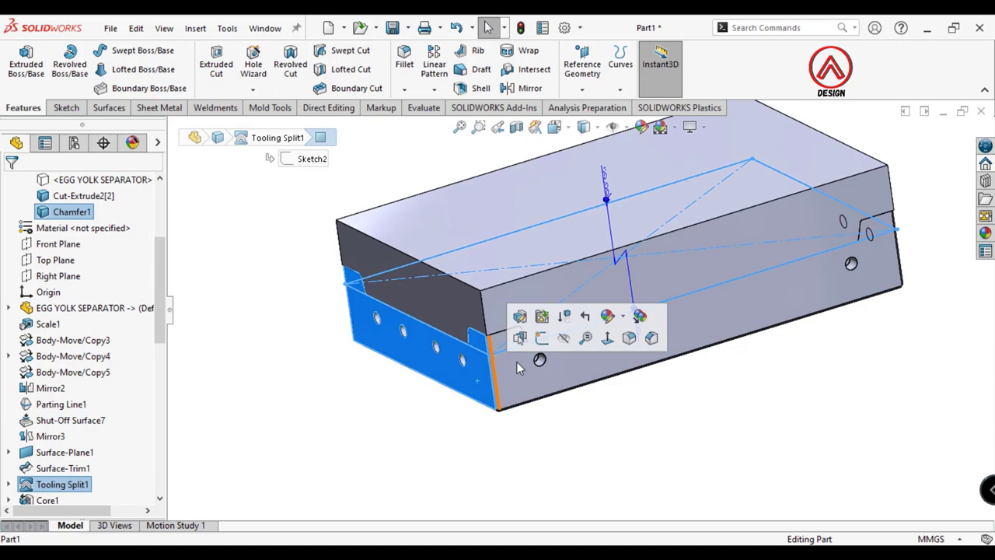
pyautogui.click(564, 353)
pyautogui.moveTo(589, 415)
pyautogui.mouseDown(button='middle')
pyautogui.moveTo(513, 257)
pyautogui.moveTo(544, 233)
pyautogui.moveTo(566, 283)
pyautogui.mouseUp(button='middle')
pyautogui.scroll(-5, 566, 283)
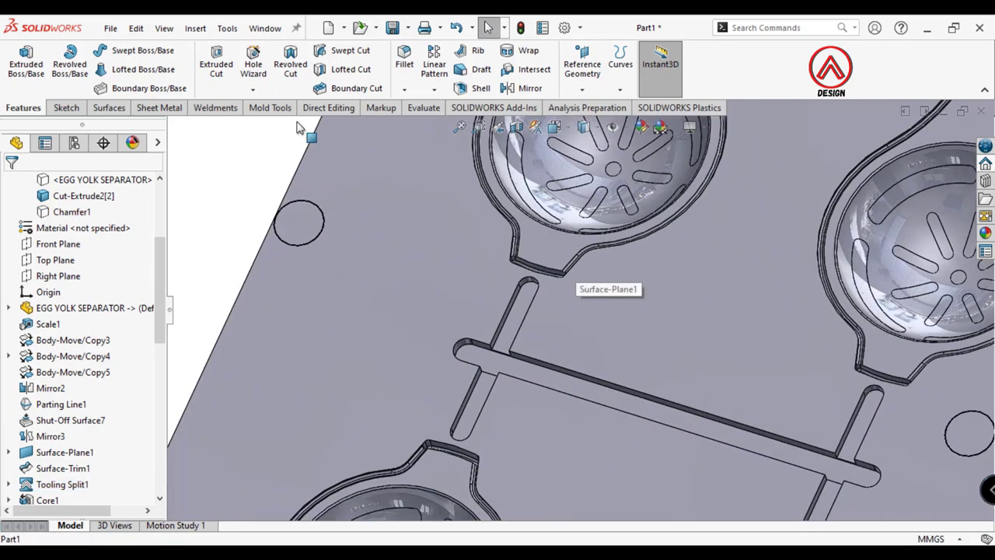
# Fillet the runner cross-bar edge at 3 mm and the four branch stub edges at 2.5 mm
pyautogui.click(404, 62)
pyautogui.click(482, 348)
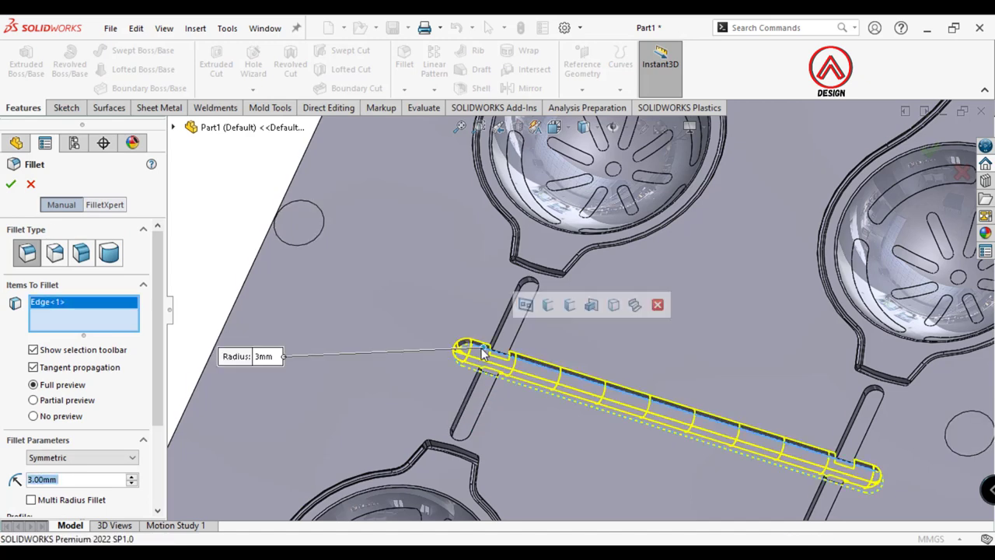
pyautogui.click(397, 68)
pyautogui.scroll(-1, 75, 465)
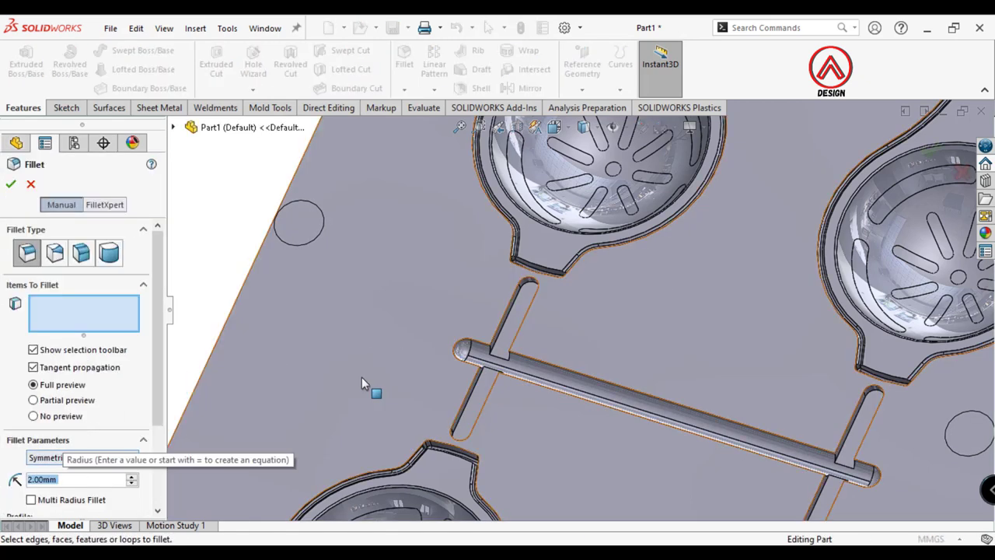
pyautogui.write('2.5')
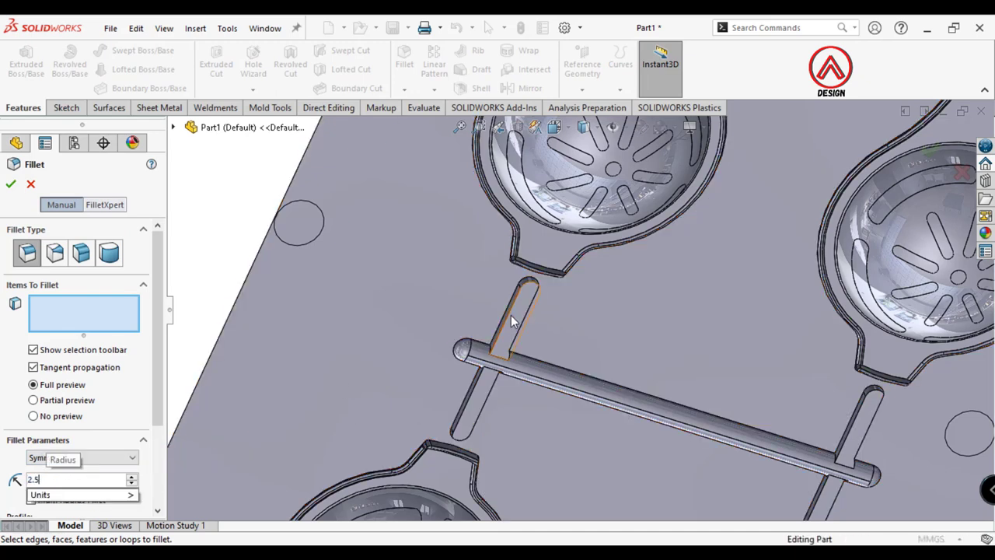
pyautogui.click(486, 409)
pyautogui.click(484, 389)
pyautogui.click(866, 410)
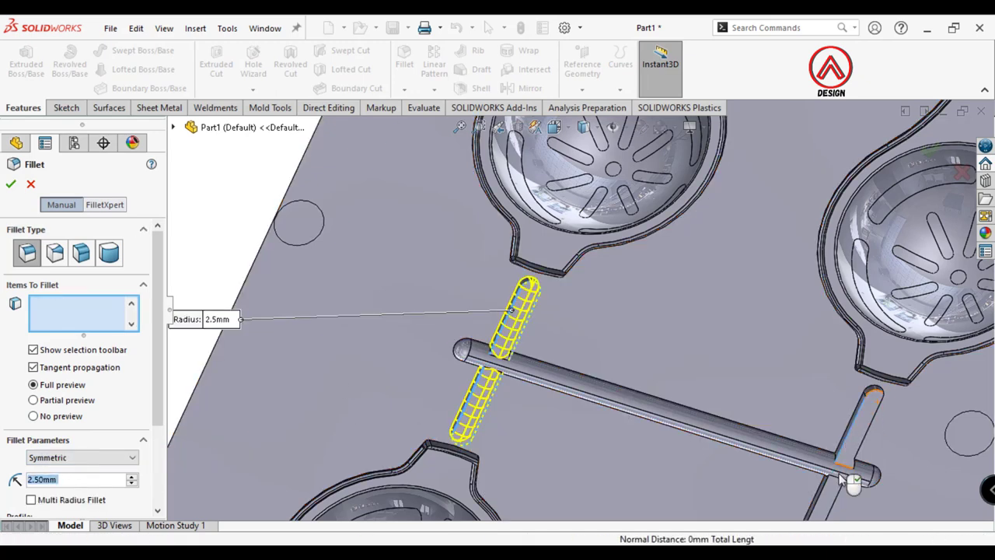
pyautogui.keyDown('ctrl'); pyautogui.moveTo(851, 471); pyautogui.dragTo(626, 363, button='middle'); pyautogui.keyUp('ctrl')
pyautogui.click(623, 347)
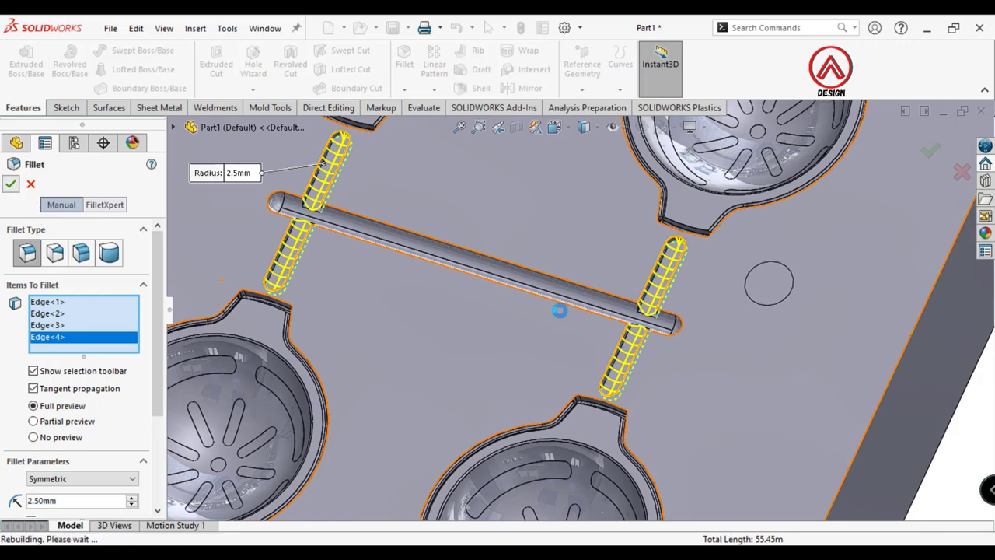
# Set up a 4 mm fillet on the four corner pocket arc edges
pyautogui.scroll(3, 677, 352)
pyautogui.moveTo(677, 352)
pyautogui.mouseDown(button='middle')
pyautogui.moveTo(638, 247)
pyautogui.moveTo(584, 267)
pyautogui.moveTo(544, 234)
pyautogui.mouseUp(button='middle')
pyautogui.scroll(3, 584, 268)
pyautogui.click(406, 67)
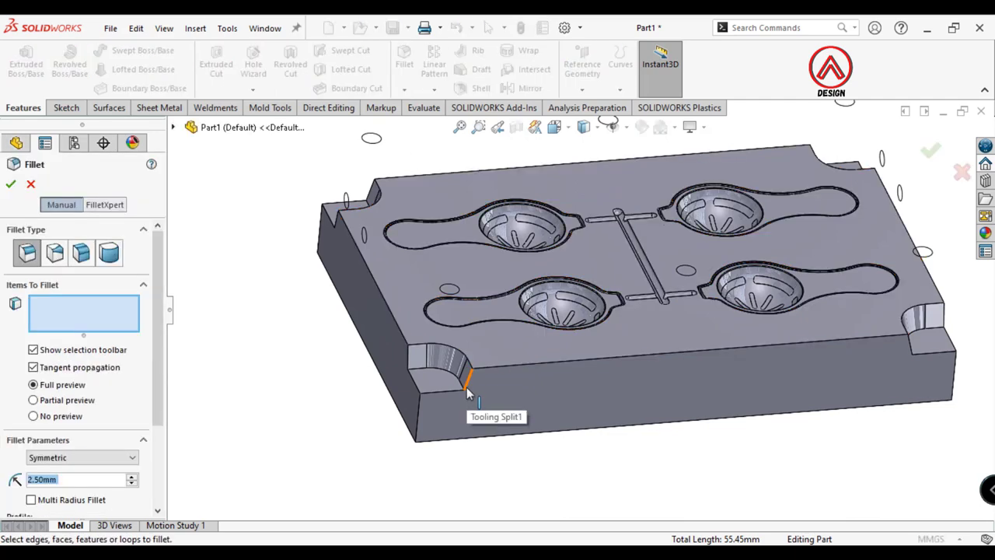
pyautogui.write('4')
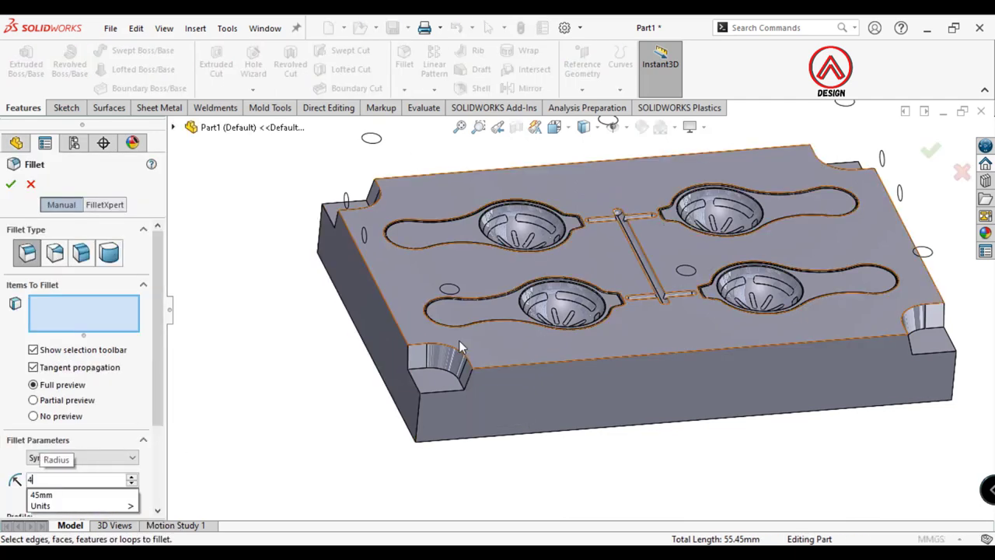
pyautogui.press('Return')
pyautogui.click(457, 350)
pyautogui.click(918, 313)
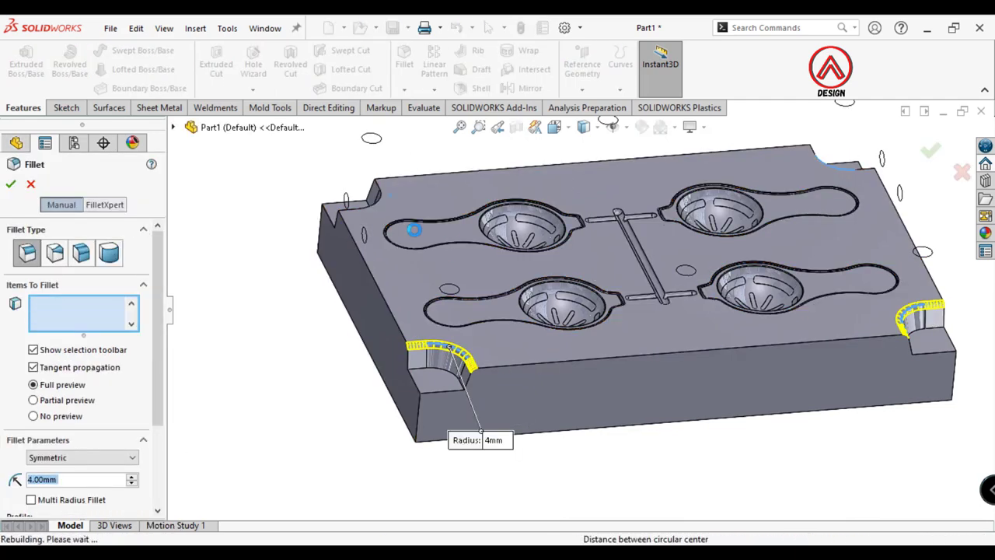
pyautogui.click(379, 198)
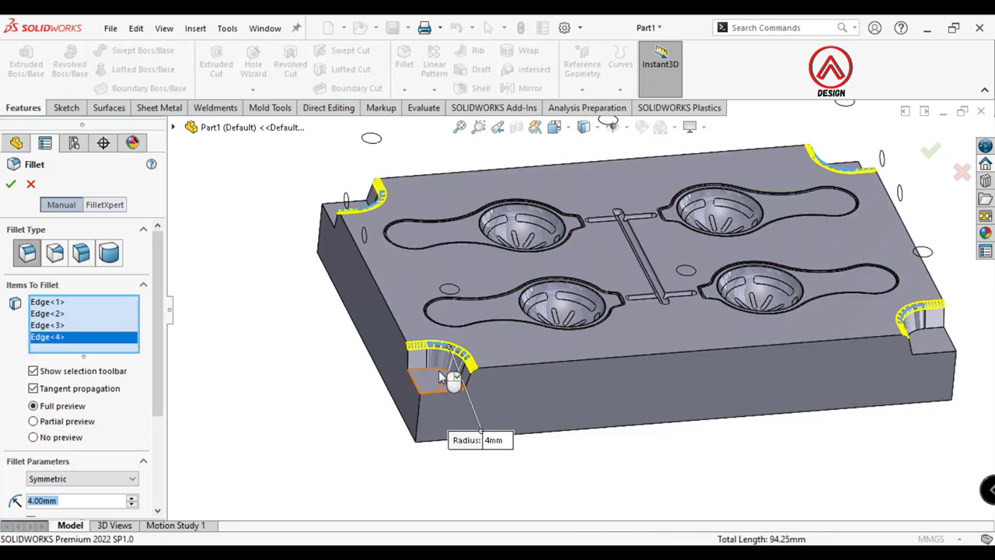
pyautogui.click(439, 379)
pyautogui.rightClick(79, 327)
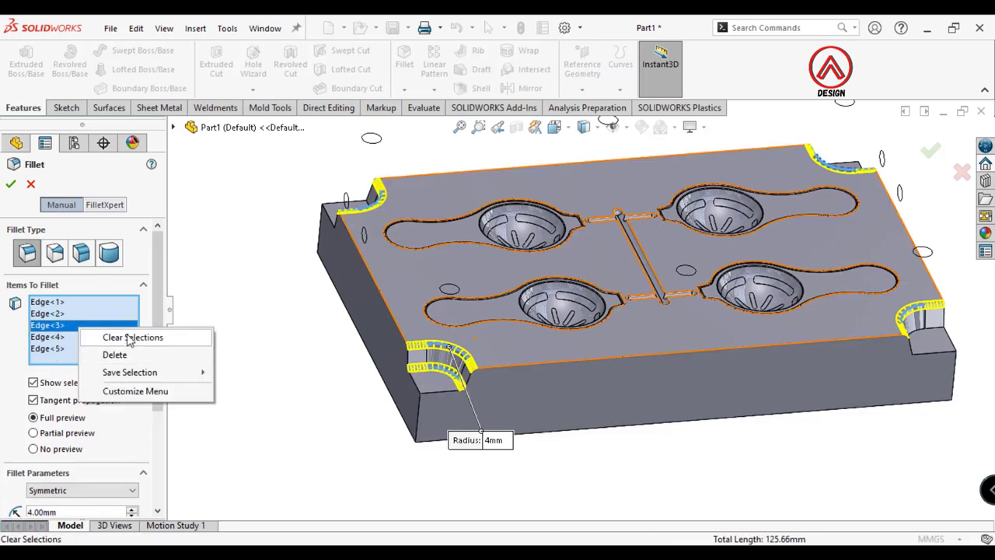
# Set up a Move Face offset on the four corner pocket faces of the block
pyautogui.click(30, 184)
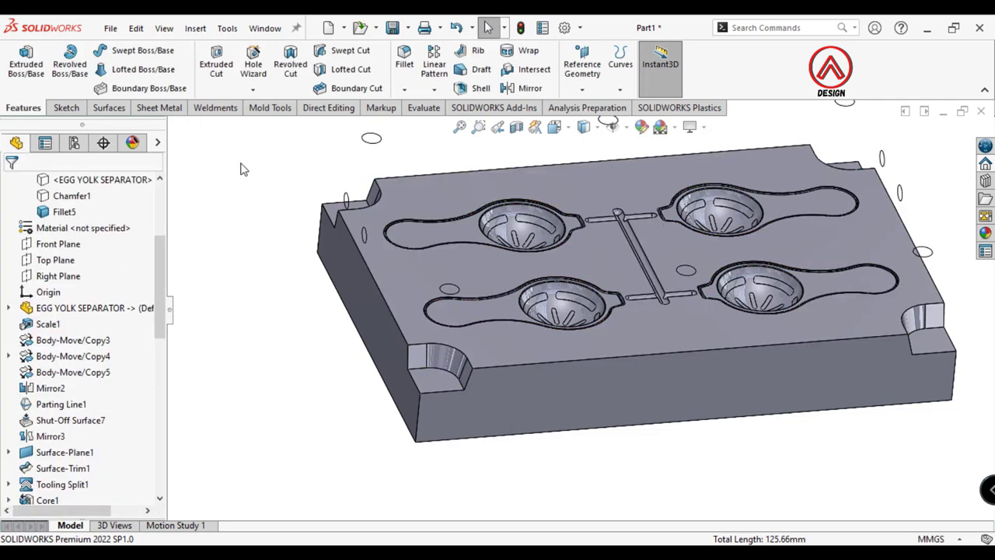
pyautogui.click(335, 110)
pyautogui.click(19, 70)
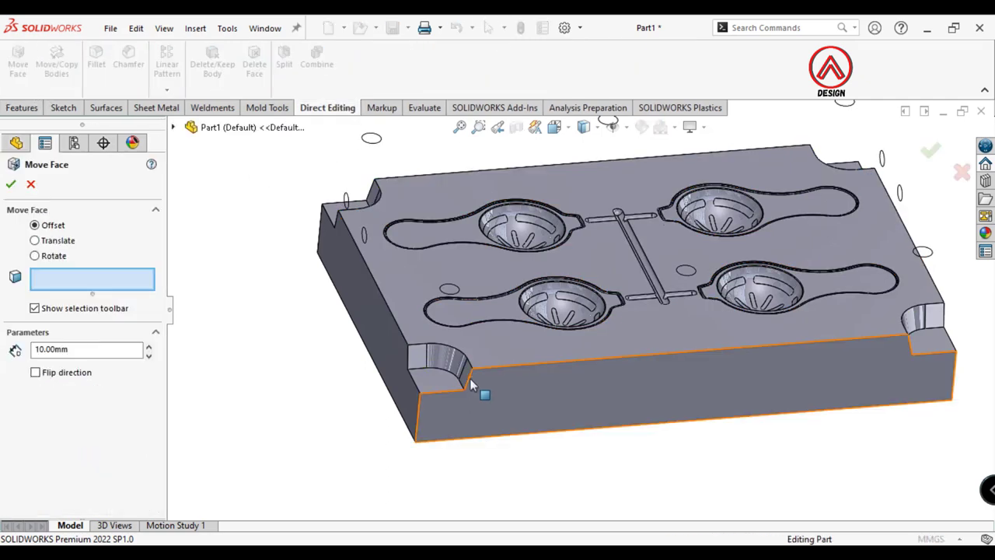
pyautogui.click(480, 391)
pyautogui.click(932, 342)
pyautogui.moveTo(932, 342)
pyautogui.mouseDown(button='middle')
pyautogui.moveTo(837, 325)
pyautogui.moveTo(451, 419)
pyautogui.mouseUp(button='middle')
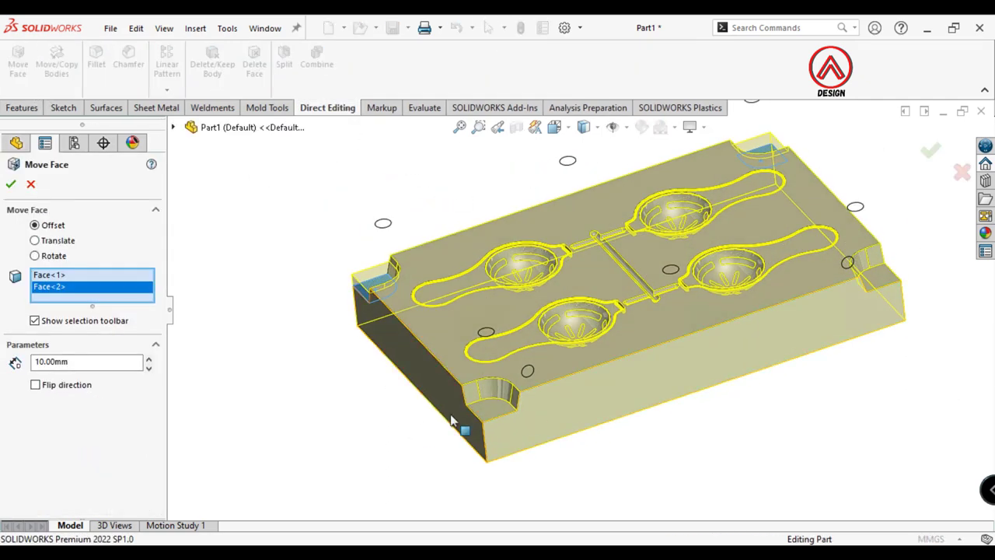
pyautogui.click(505, 396)
pyautogui.click(886, 275)
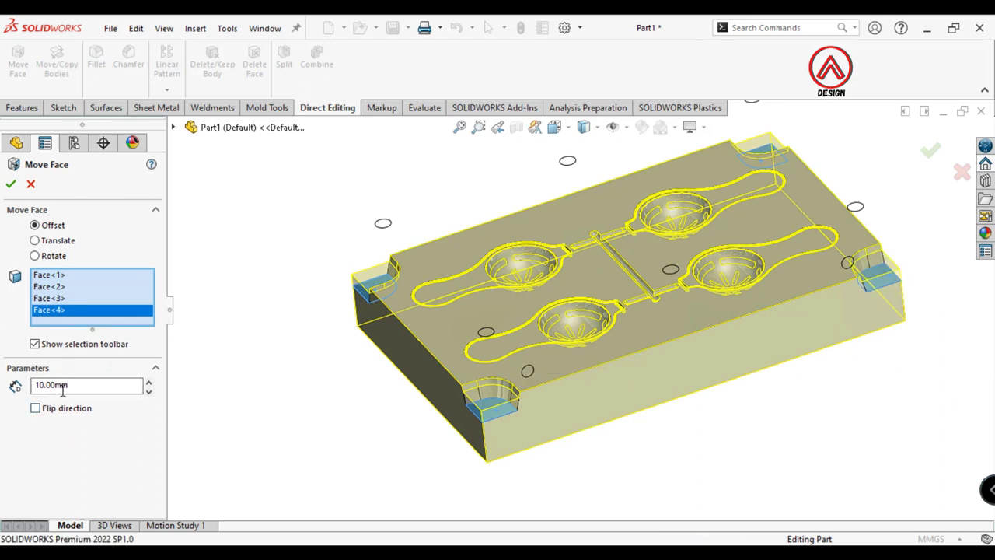
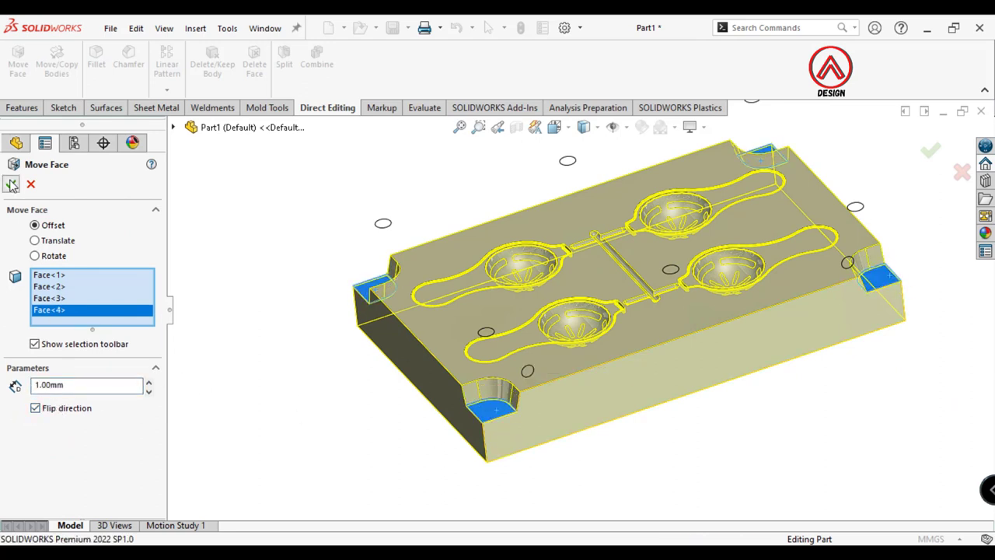
# Accept the 1 mm face offset and fillet the first two corner pocket arc edges at 4 mm
pyautogui.press('Return')
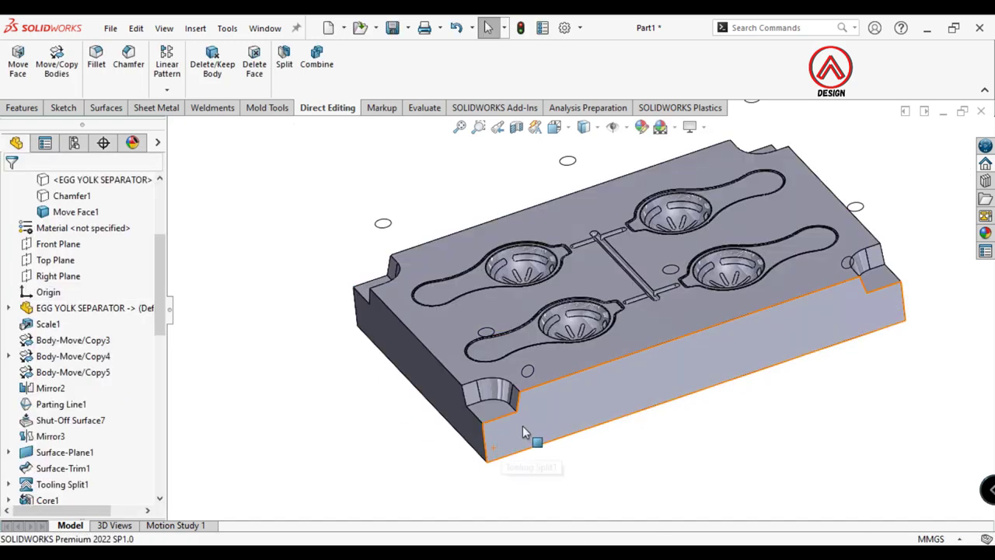
pyautogui.scroll(-3, 505, 449)
pyautogui.click(106, 67)
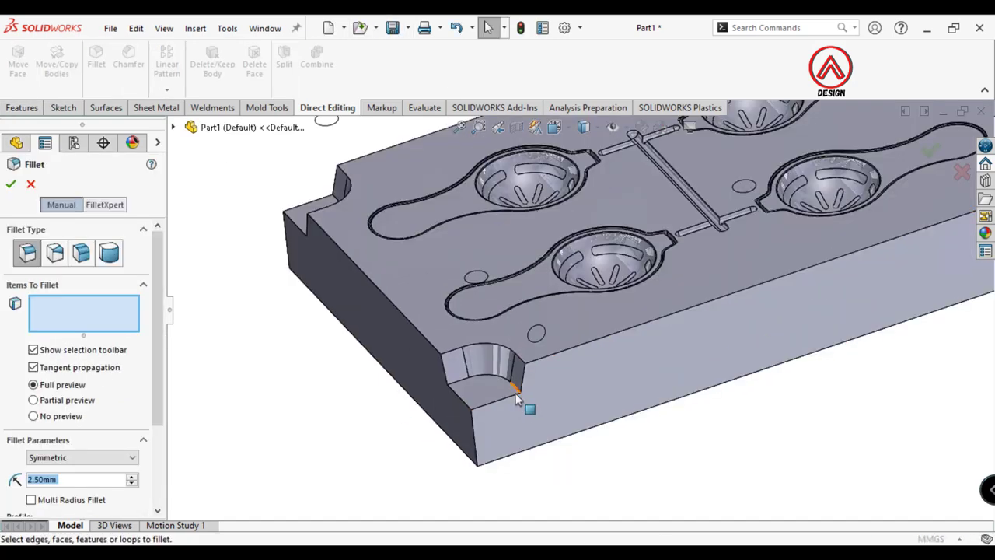
pyautogui.click(492, 381)
pyautogui.click(491, 347)
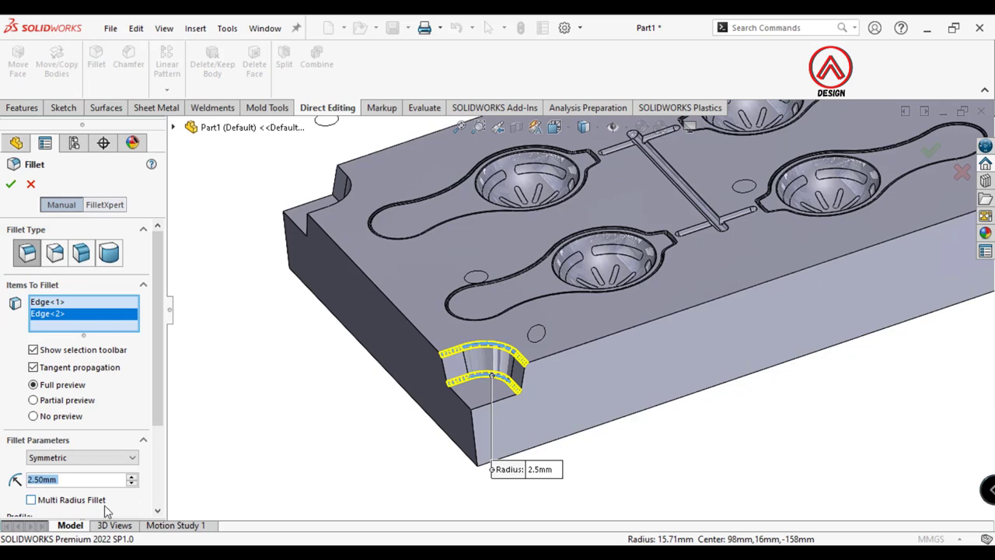
pyautogui.write('45')
pyautogui.scroll(5, 780, 344)
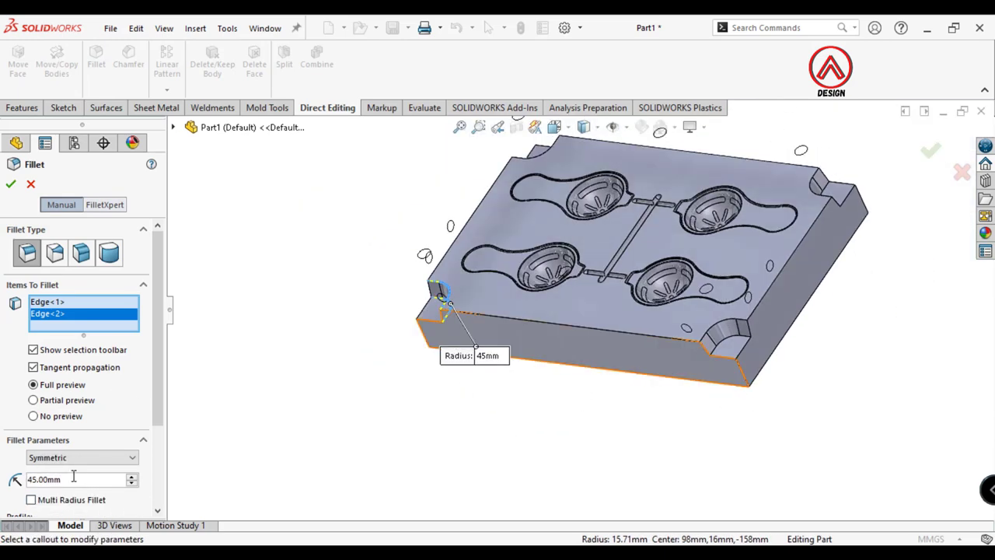
pyautogui.scroll(-3, 727, 324)
# Add four more corner notch arc edges to the 4 mm fillet, six edges in total
pyautogui.click(727, 324)
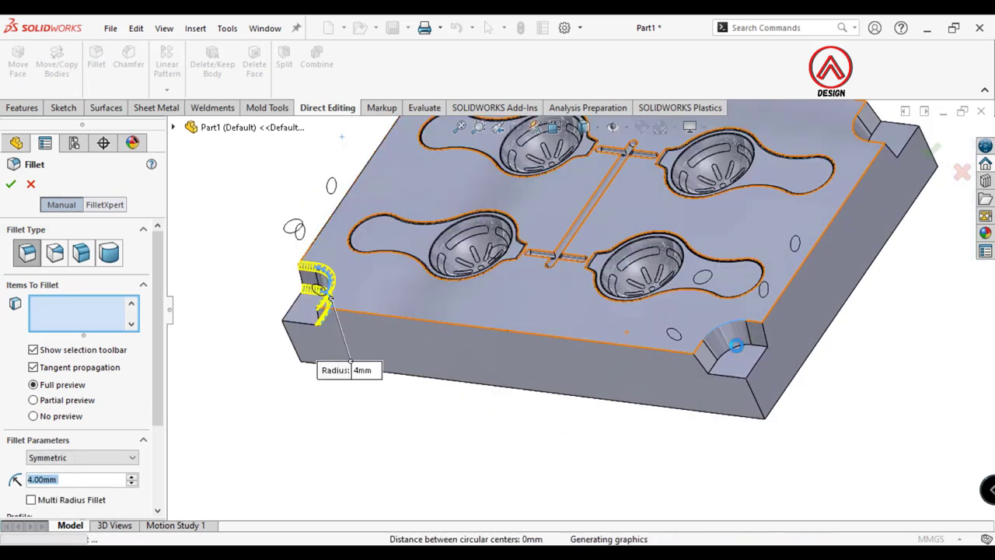
pyautogui.click(732, 357)
pyautogui.moveTo(732, 357)
pyautogui.mouseDown(button='middle')
pyautogui.moveTo(691, 272)
pyautogui.moveTo(783, 387)
pyautogui.moveTo(795, 382)
pyautogui.mouseUp(button='middle')
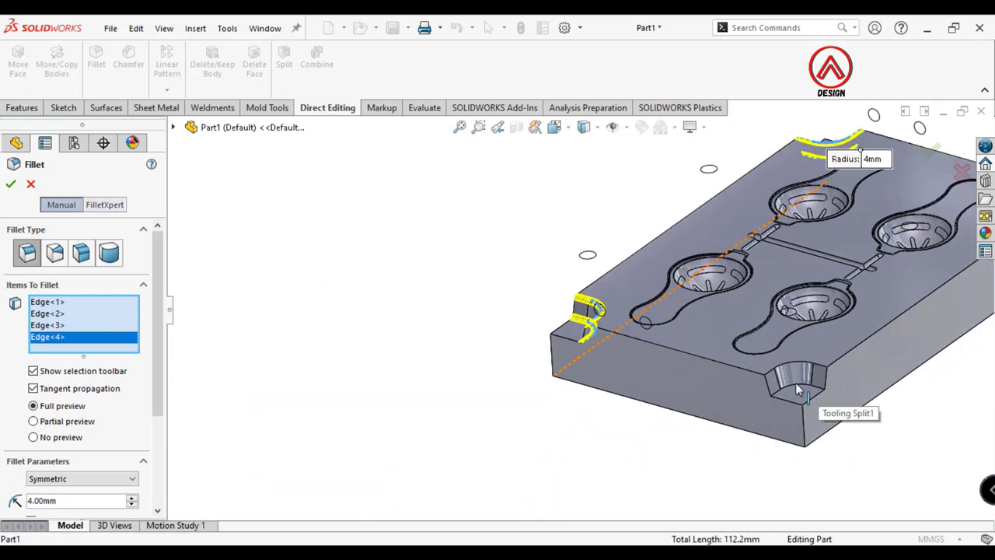
pyautogui.click(796, 382)
pyautogui.click(797, 369)
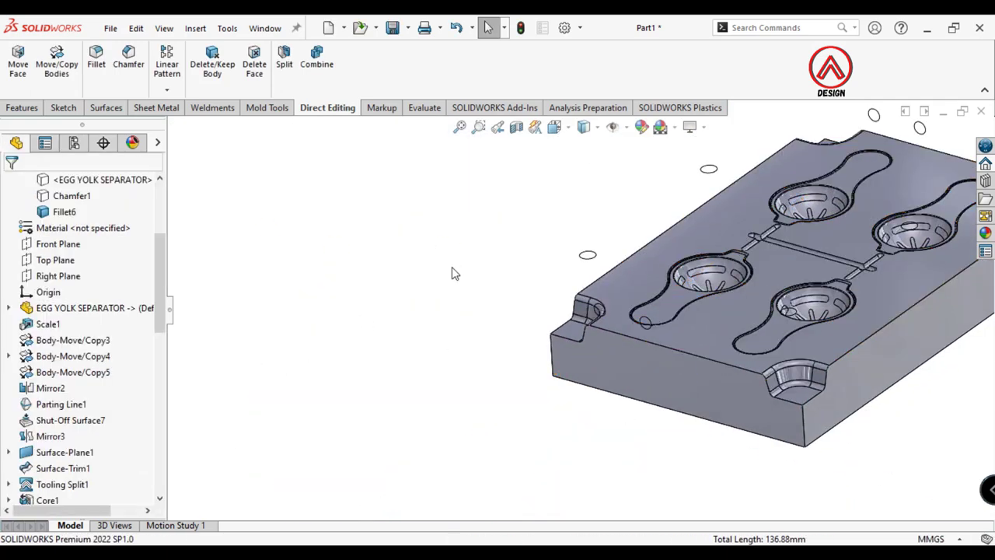
# Show the hidden mold body and start a sketch on the plate's top face, viewed head-on
pyautogui.click(72, 196)
pyautogui.click(99, 173)
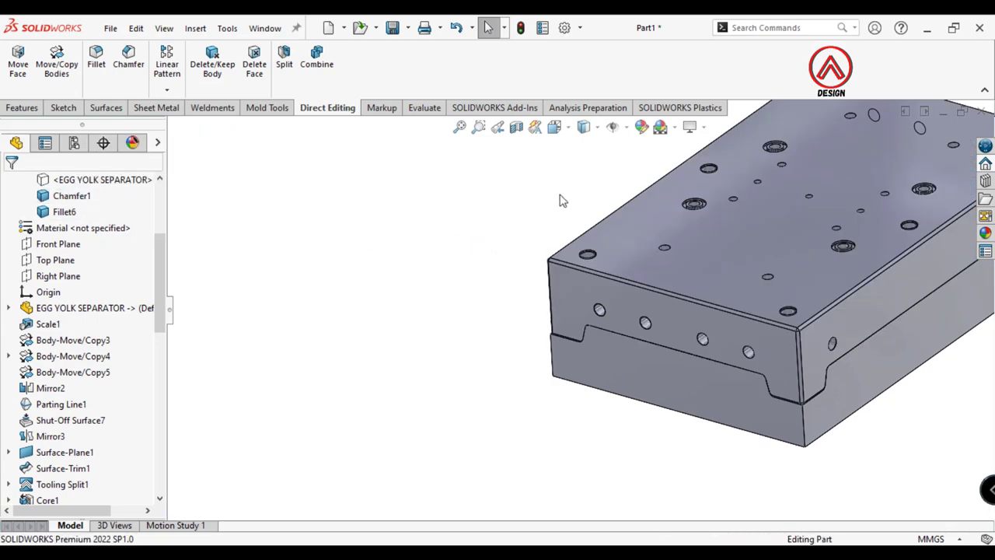
pyautogui.moveTo(615, 497); pyautogui.dragTo(626, 449, button='middle')
pyautogui.scroll(-5, 560, 284)
pyautogui.scroll(-5, 615, 315)
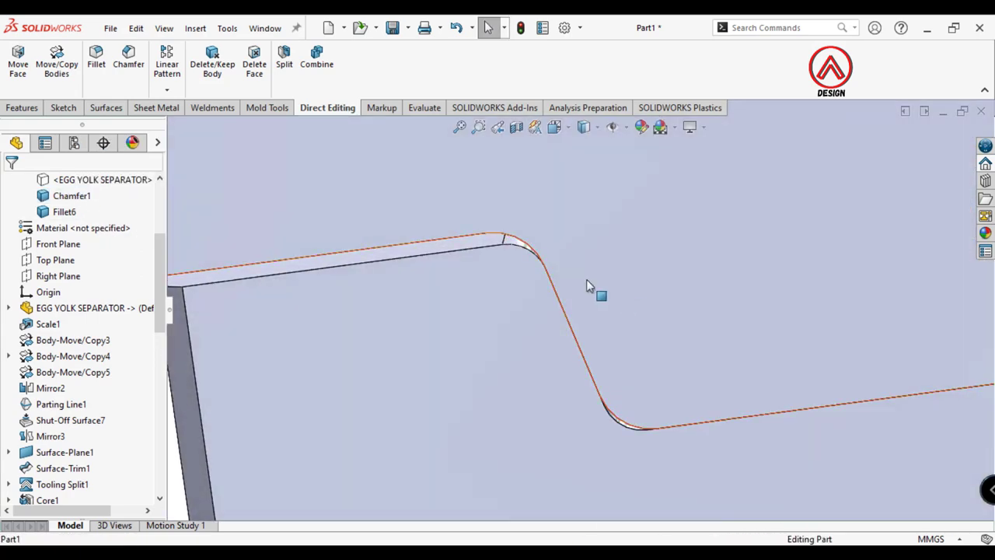
pyautogui.moveTo(586, 279)
pyautogui.mouseDown(button='middle')
pyautogui.moveTo(564, 255)
pyautogui.moveTo(644, 442)
pyautogui.mouseUp(button='middle')
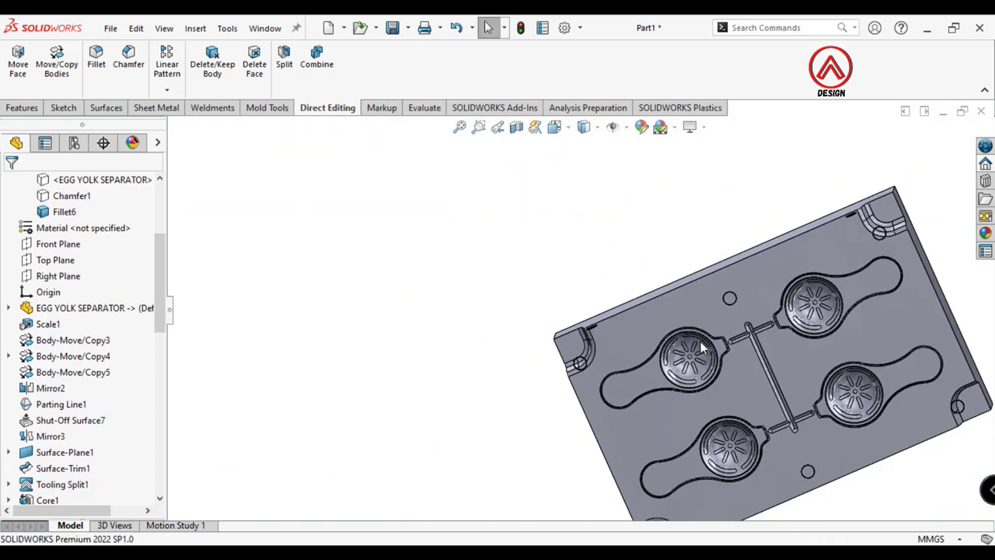
pyautogui.moveTo(701, 341)
pyautogui.mouseDown(button='middle')
pyautogui.moveTo(691, 377)
pyautogui.moveTo(613, 304)
pyautogui.mouseUp(button='middle')
pyautogui.click(613, 305)
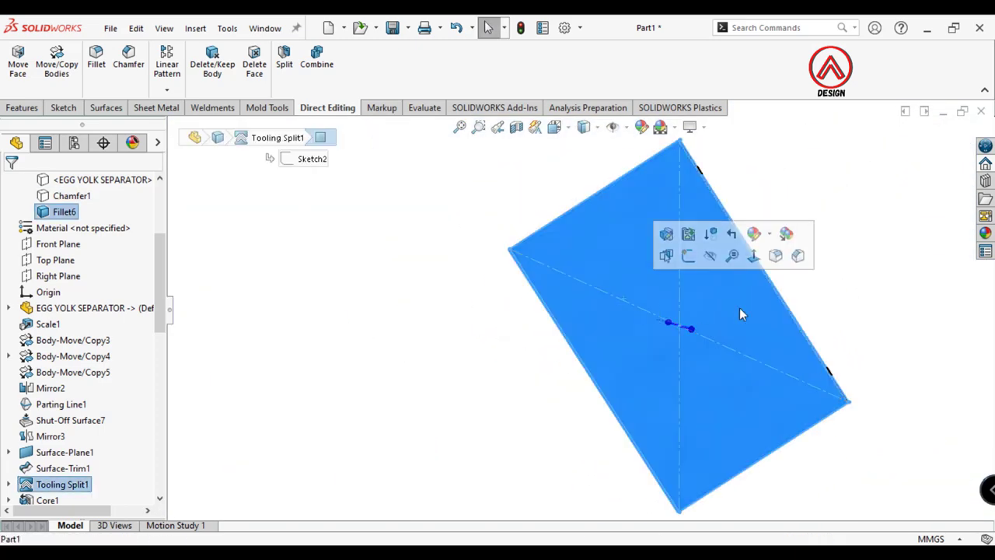
pyautogui.moveTo(524, 399)
pyautogui.mouseDown(button='middle')
pyautogui.moveTo(821, 349)
pyautogui.moveTo(688, 314)
pyautogui.moveTo(591, 335)
pyautogui.moveTo(515, 308)
pyautogui.moveTo(608, 413)
pyautogui.moveTo(665, 303)
pyautogui.mouseUp(button='middle')
pyautogui.click(664, 303)
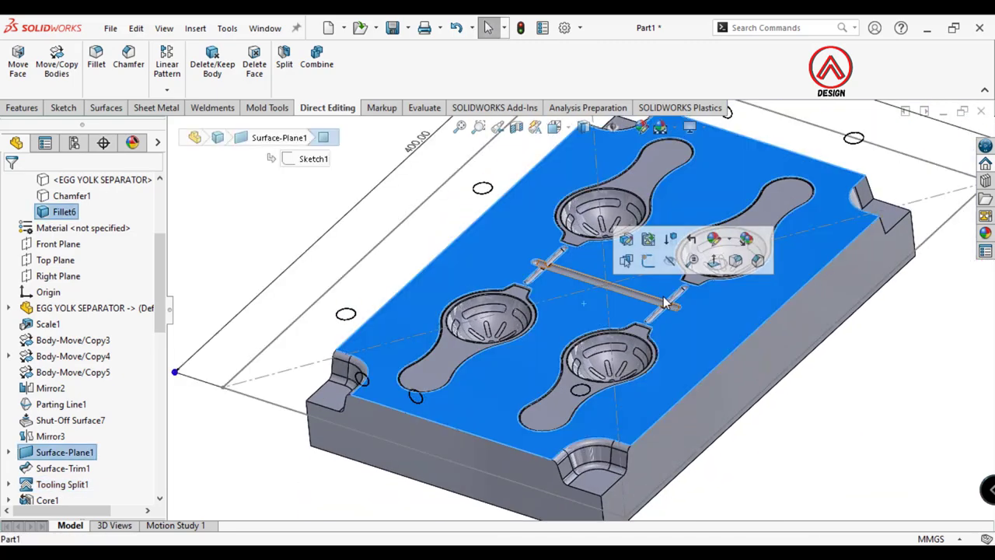
pyautogui.click(712, 261)
# Draw a 16 mm diameter circle at the runner midpoint and exit the sketch
pyautogui.click(125, 51)
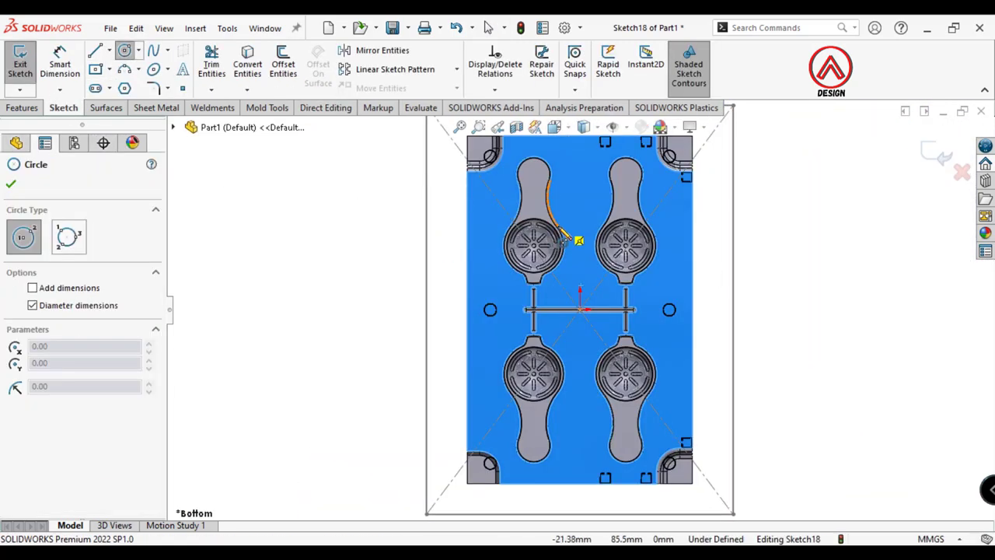
pyautogui.scroll(-5, 575, 249)
pyautogui.click(605, 392)
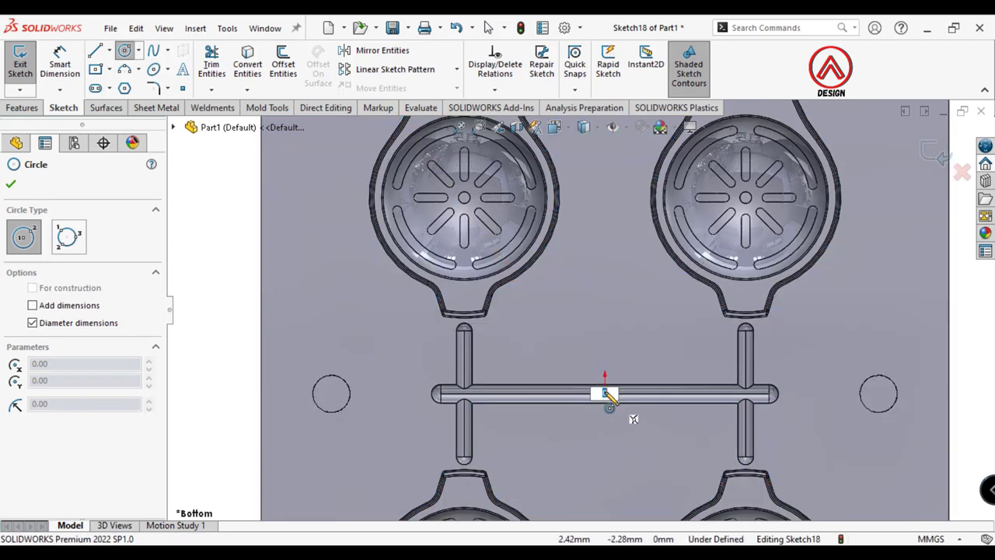
pyautogui.click(633, 385)
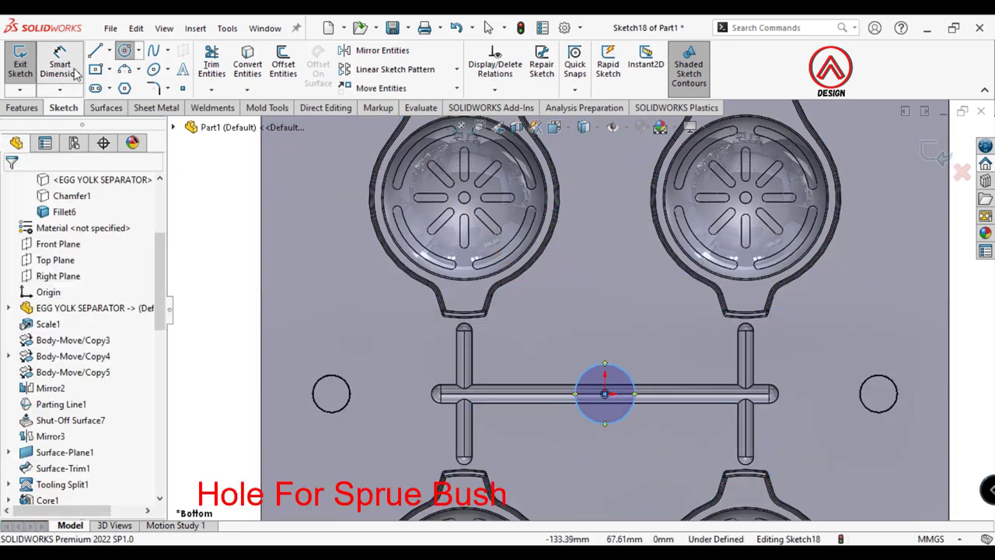
pyautogui.click(614, 366)
pyautogui.click(653, 336)
pyautogui.write('16')
pyautogui.press('Return')
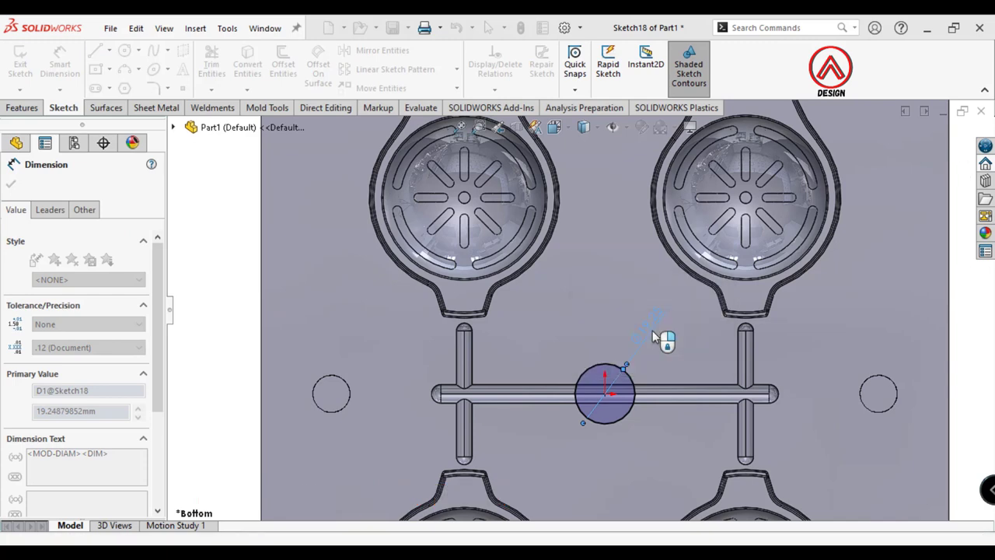
pyautogui.scroll(3, 660, 339)
pyautogui.click(935, 153)
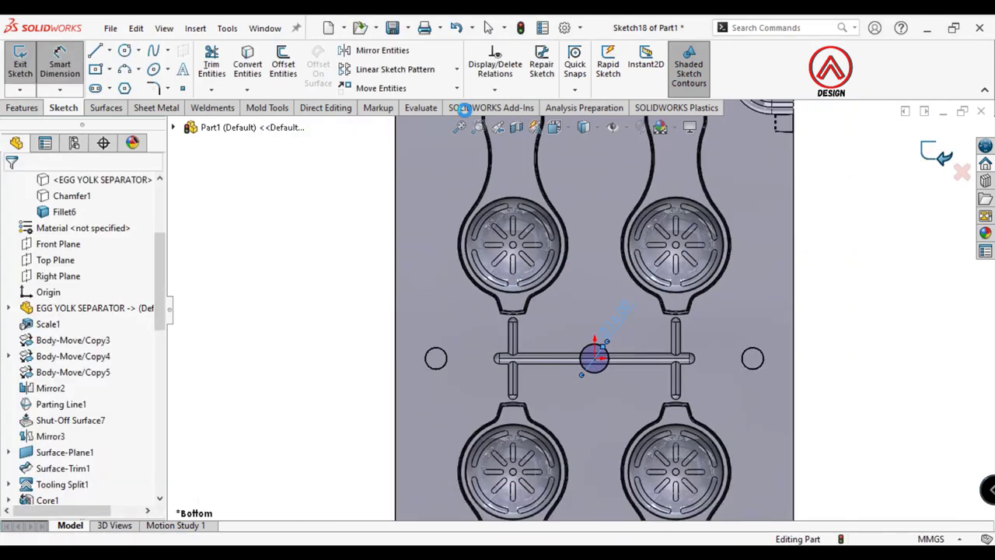
# Create a Core from the circle sketch with no draft, running Through All in the second direction
pyautogui.click(284, 109)
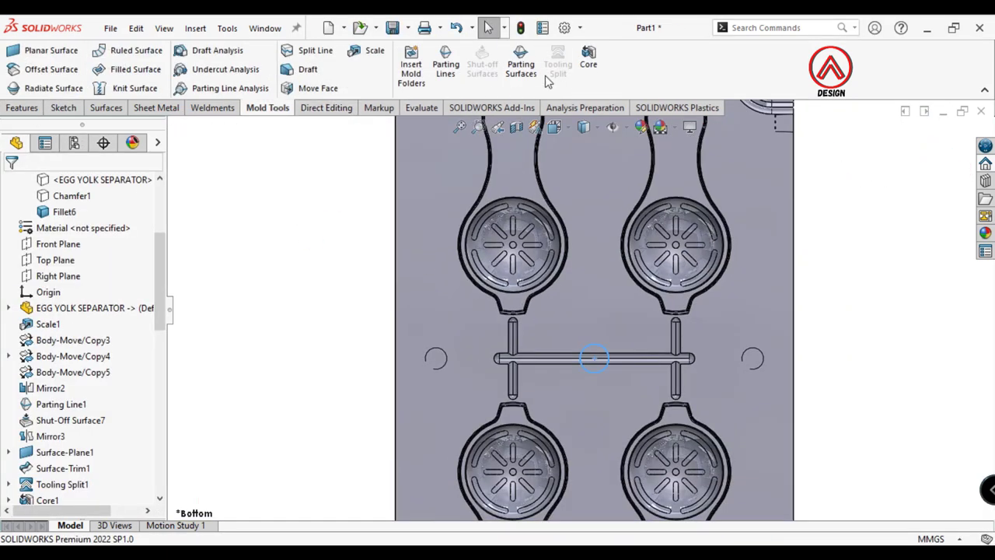
pyautogui.click(589, 61)
pyautogui.moveTo(550, 286); pyautogui.dragTo(435, 334, button='middle')
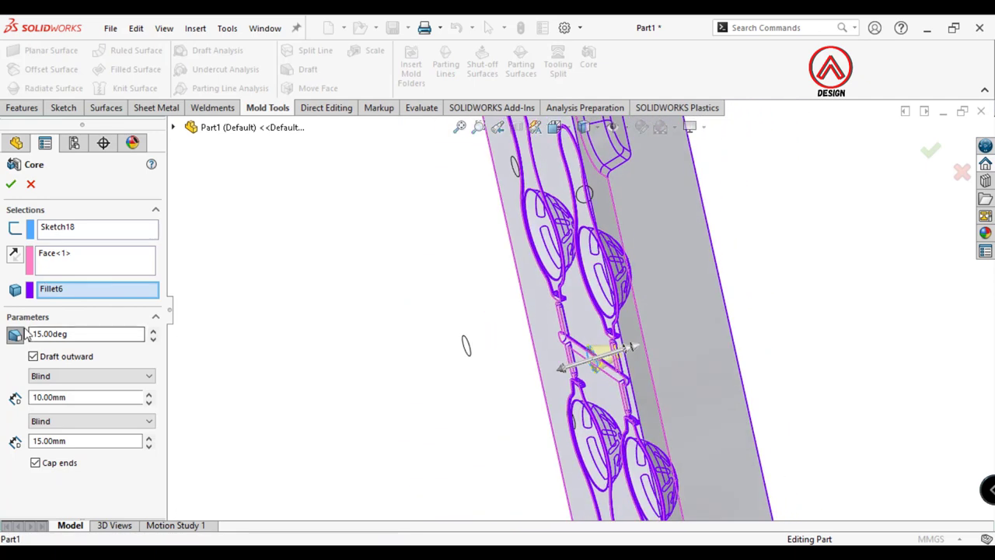
pyautogui.click(40, 358)
pyautogui.click(57, 424)
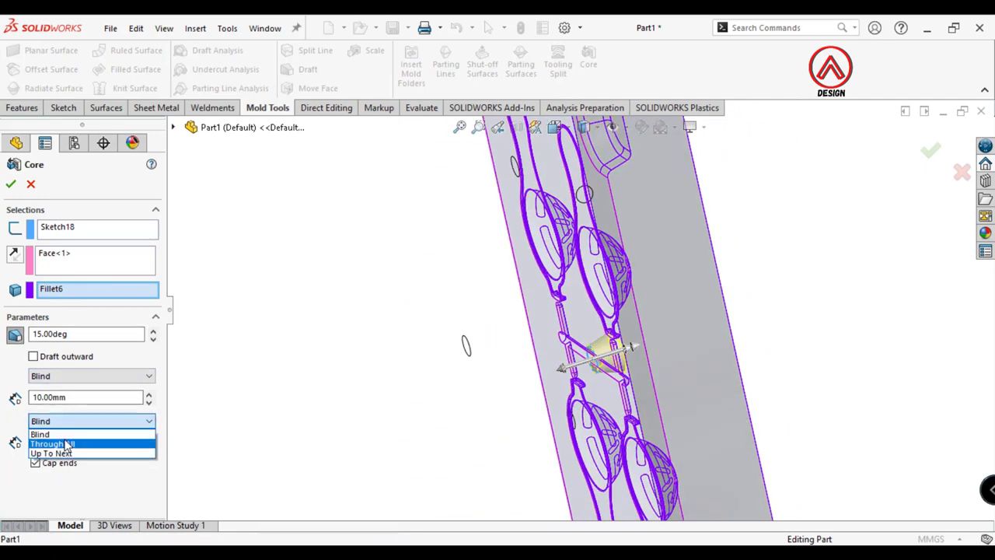
pyautogui.click(54, 443)
pyautogui.click(14, 337)
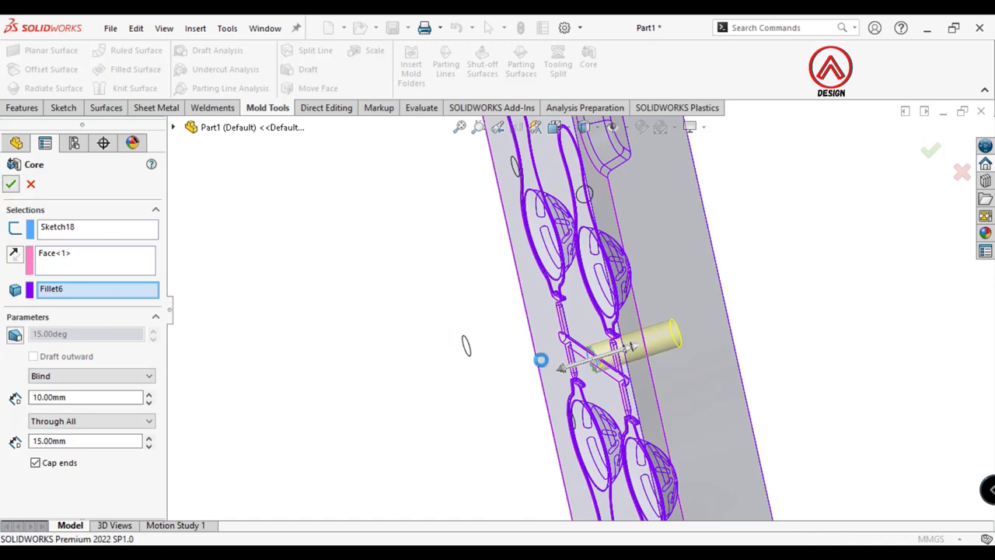
pyautogui.moveTo(659, 362); pyautogui.dragTo(566, 299, button='middle')
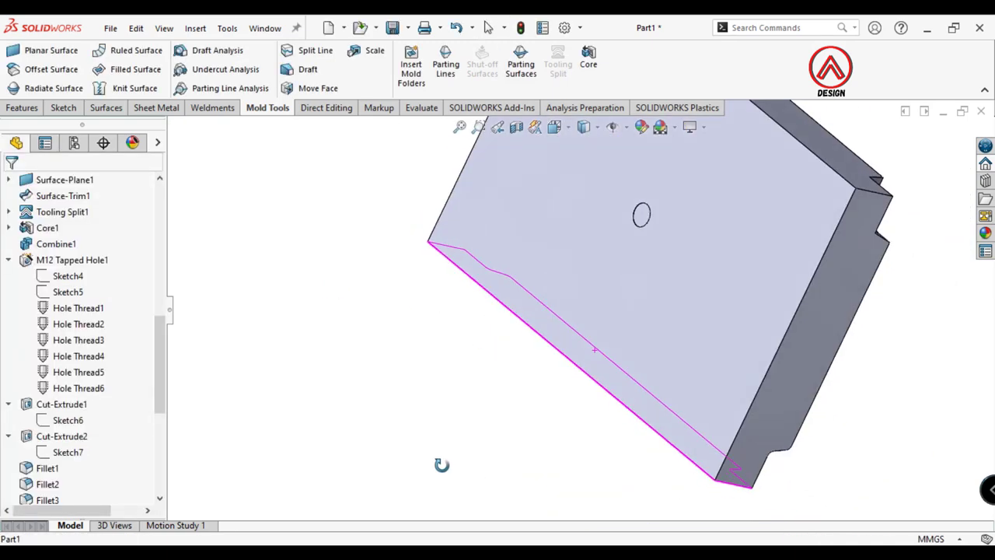
# Show the hidden core body and select the tooling split face
pyautogui.click(595, 227)
pyautogui.click(596, 223)
pyautogui.click(384, 338)
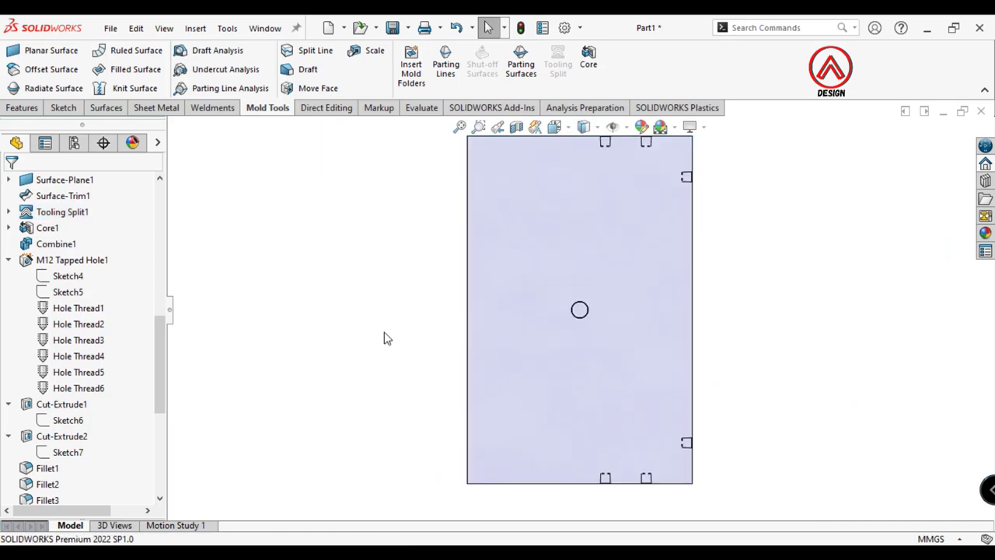
pyautogui.scroll(6, 107, 334)
pyautogui.scroll(3, 108, 334)
pyautogui.click(69, 275)
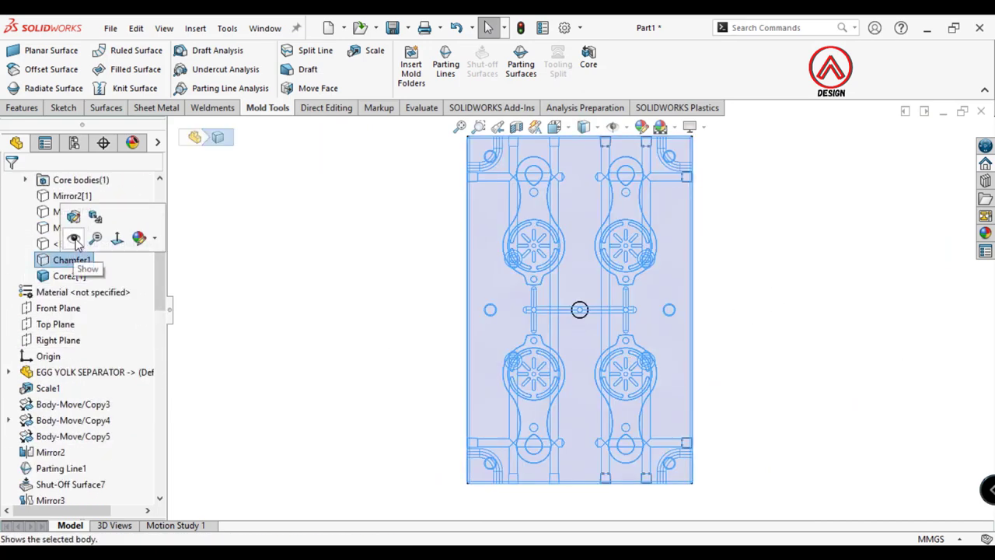
pyautogui.click(334, 260)
pyautogui.click(595, 243)
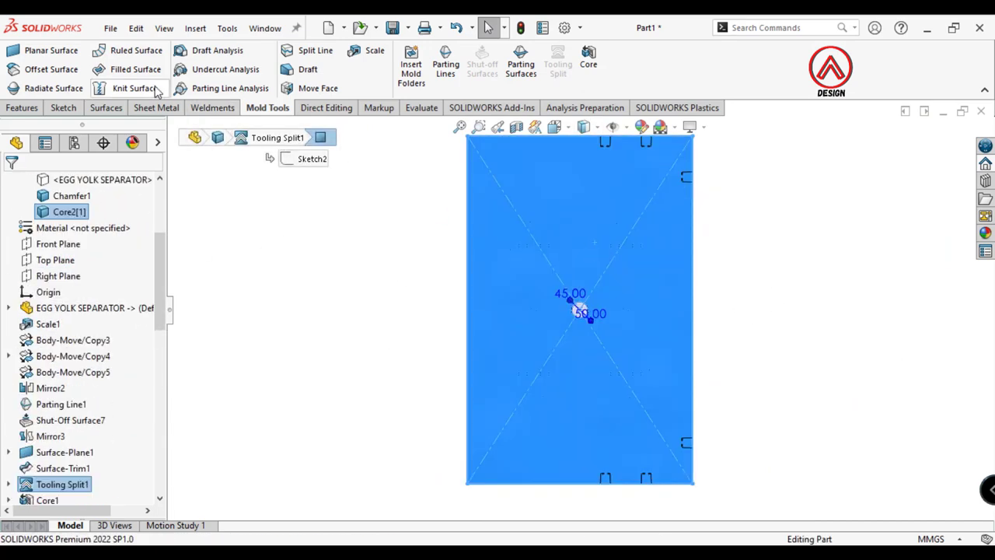
# Set the Hole Wizard hole size to M12 and display hidden edges as lines
pyautogui.click(24, 108)
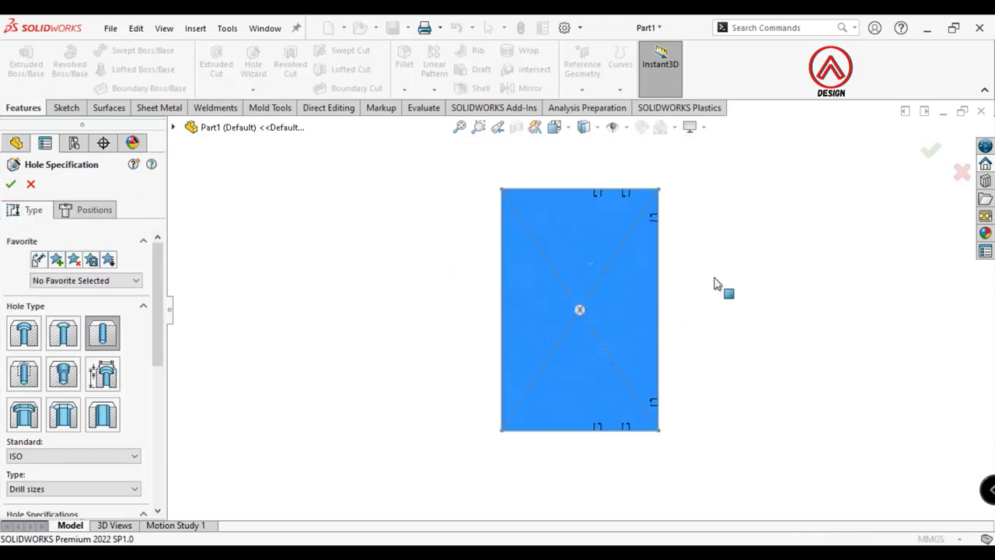
pyautogui.scroll(-3, 148, 352)
pyautogui.scroll(-1, 116, 357)
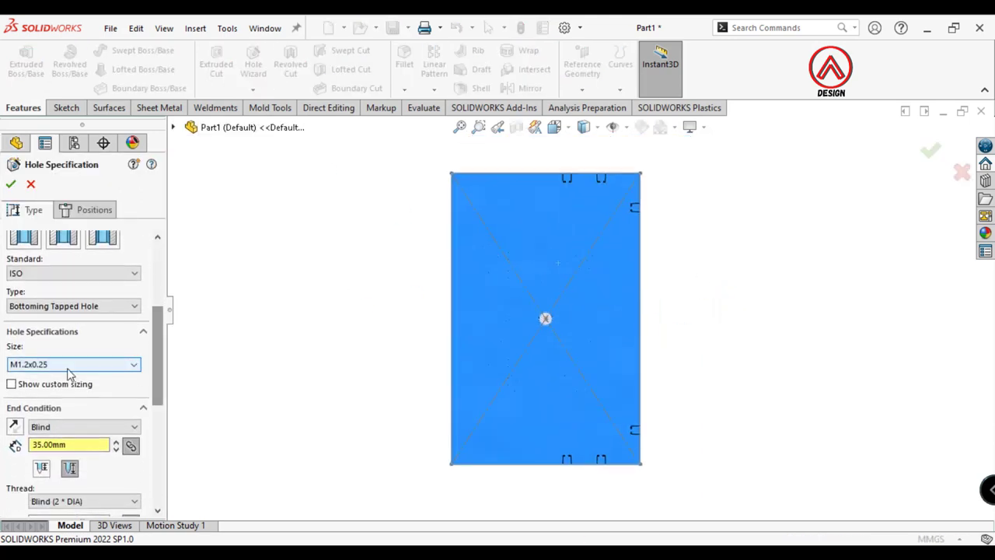
pyautogui.click(78, 364)
pyautogui.click(46, 440)
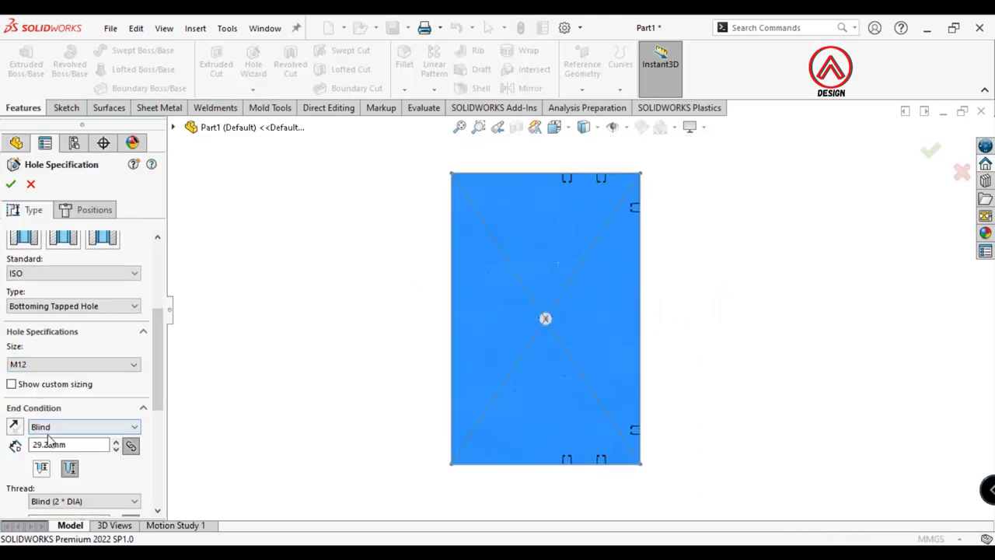
pyautogui.click(583, 126)
pyautogui.click(591, 210)
pyautogui.scroll(-2, 604, 189)
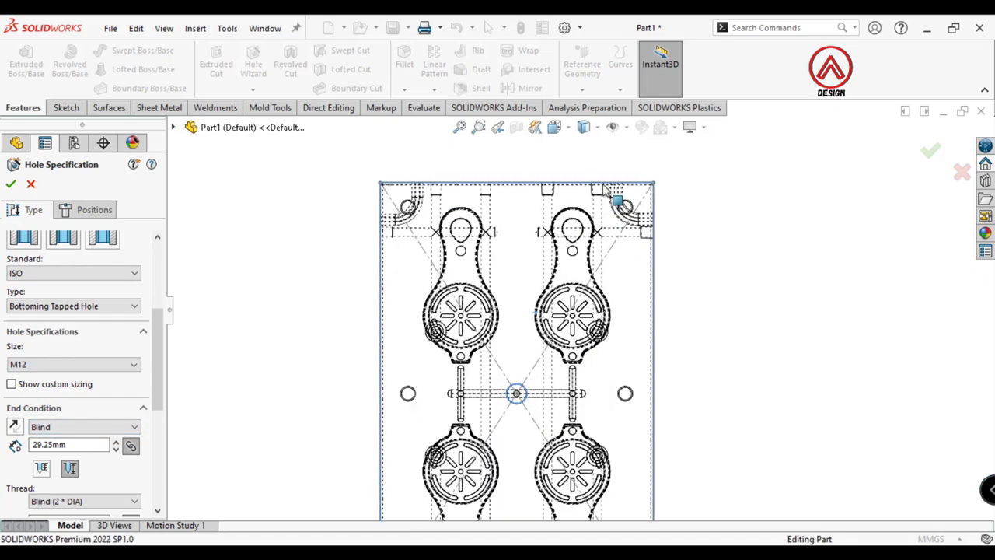
# Place the M12 tapped holes at the corner arc centres and confirm the feature
pyautogui.click(87, 210)
pyautogui.scroll(-3, 389, 226)
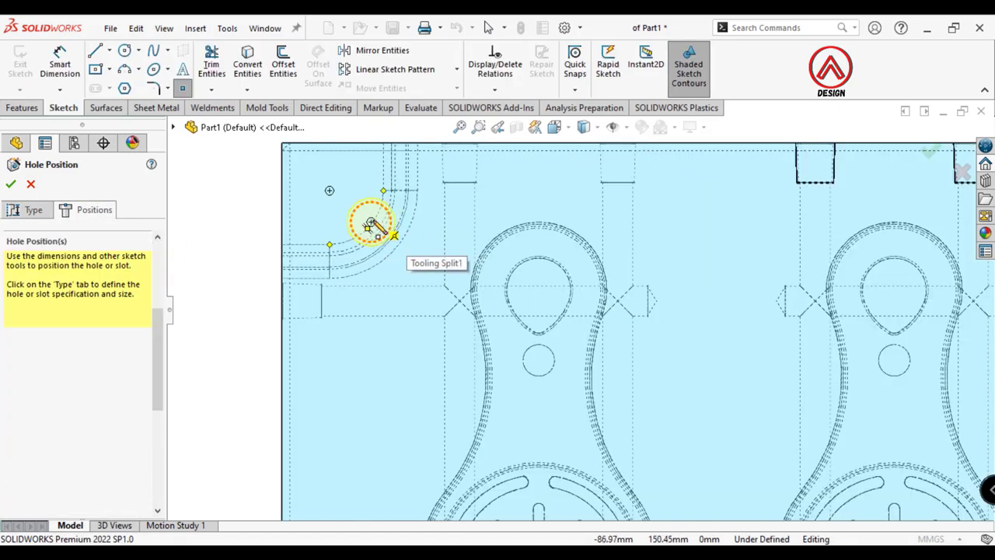
pyautogui.click(372, 225)
pyautogui.scroll(5, 660, 355)
pyautogui.scroll(-5, 667, 295)
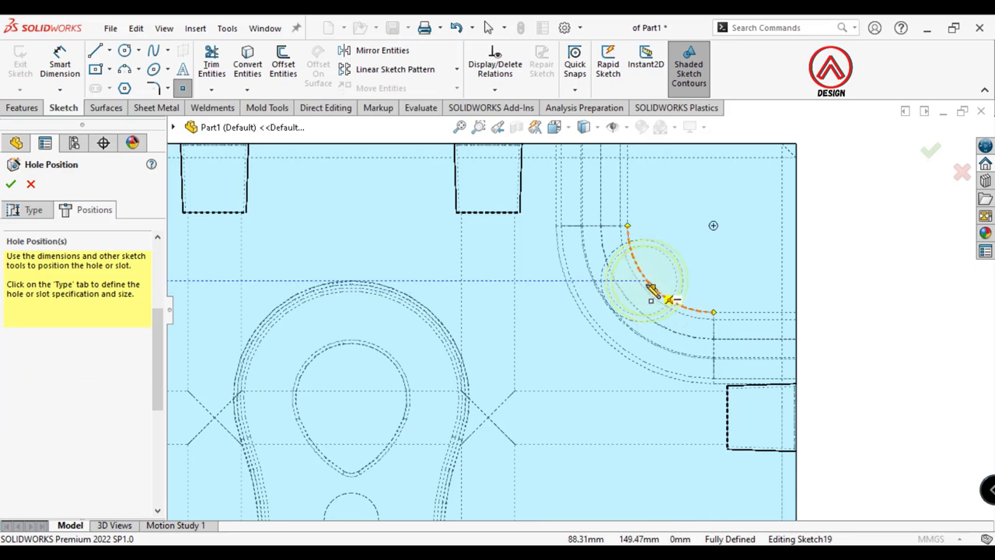
pyautogui.click(647, 285)
pyautogui.scroll(5, 611, 332)
pyautogui.scroll(-5, 370, 487)
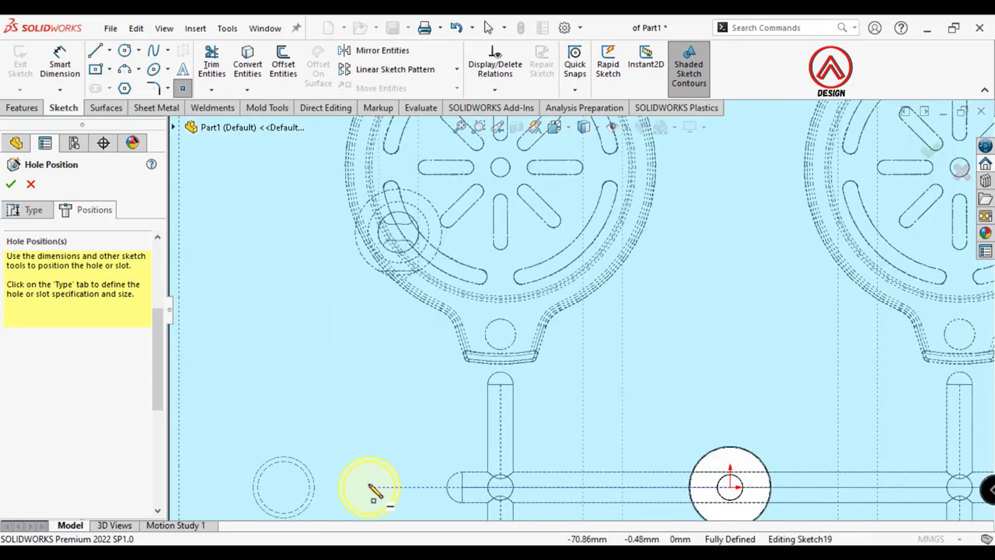
pyautogui.scroll(2, 373, 489)
pyautogui.scroll(2, 942, 442)
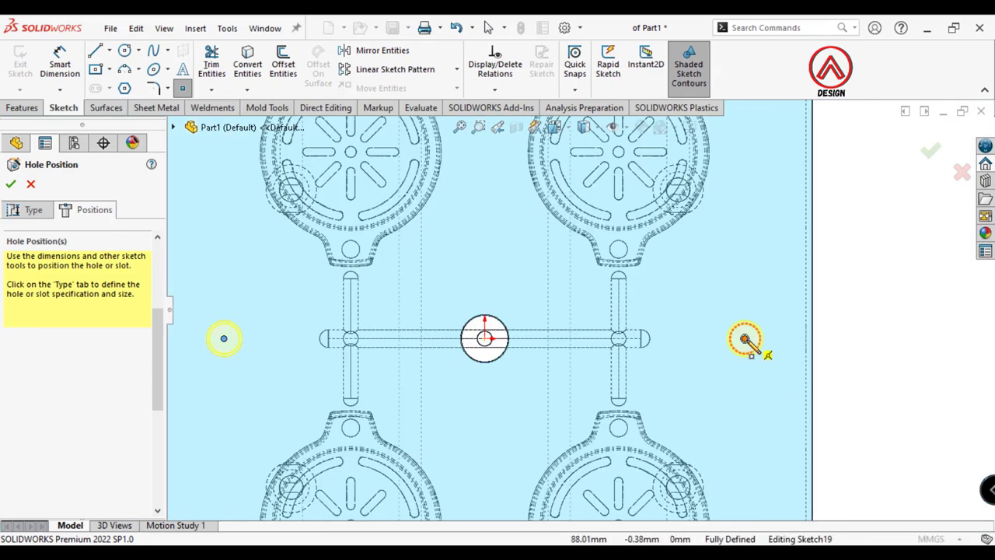
pyautogui.scroll(3, 551, 428)
pyautogui.scroll(-5, 492, 440)
pyautogui.scroll(4, 498, 456)
pyautogui.scroll(-4, 572, 350)
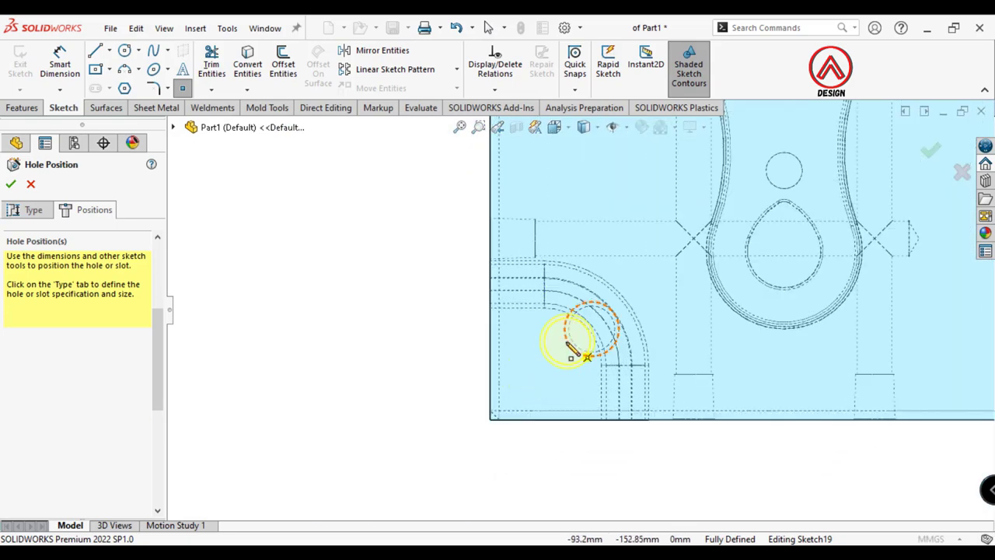
pyautogui.scroll(-2, 590, 330)
pyautogui.scroll(3, 695, 355)
pyautogui.scroll(-3, 673, 333)
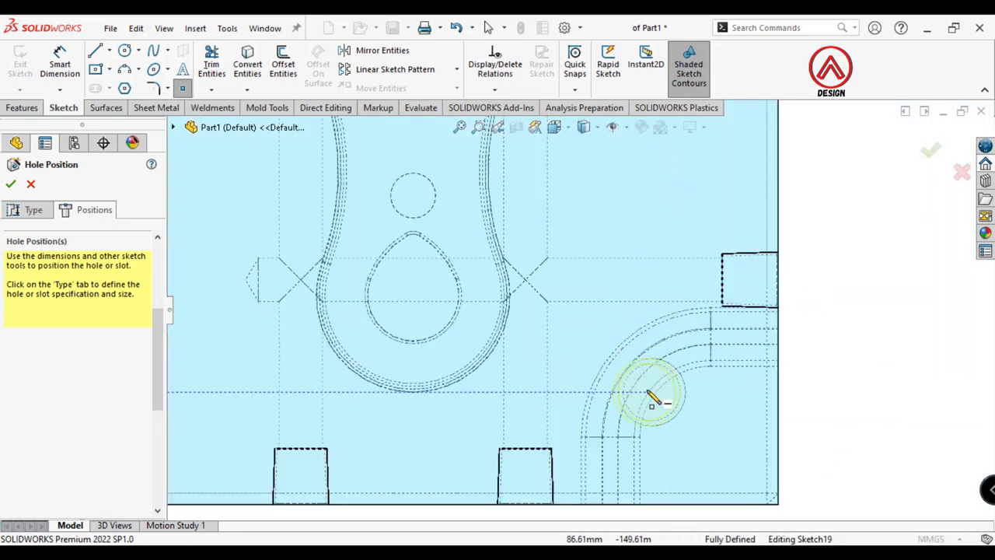
pyautogui.scroll(3, 656, 392)
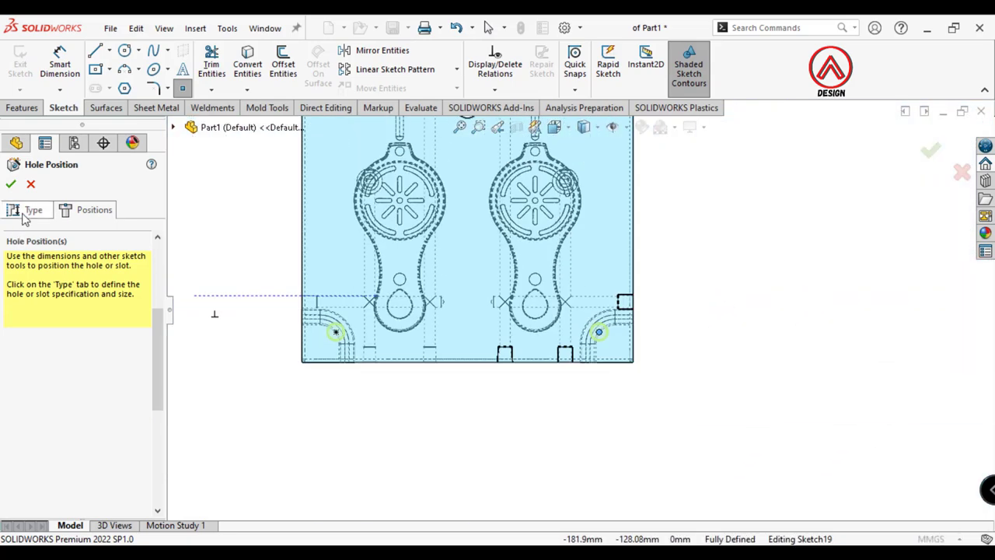
pyautogui.press('Return')
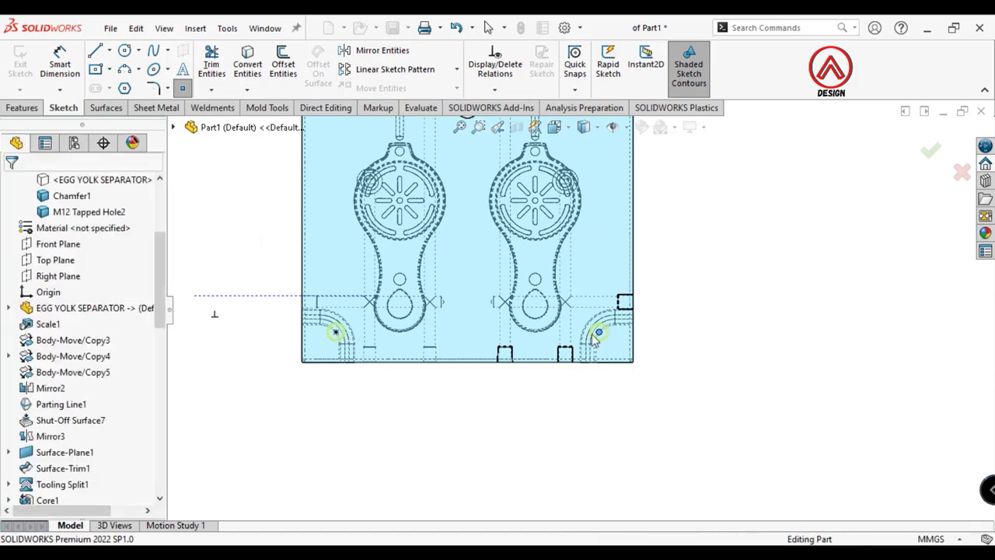
pyautogui.hotkey('ctrl', '7')
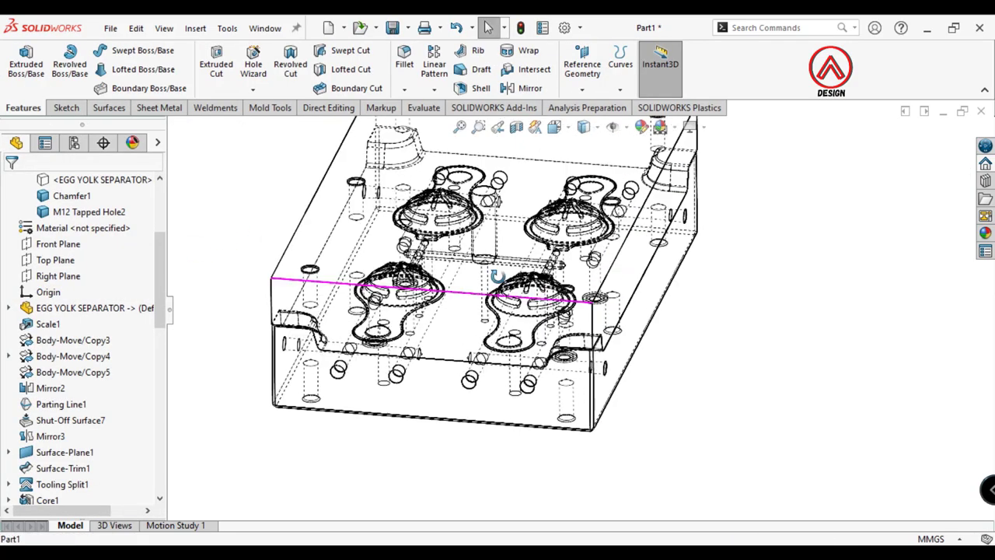
# Select the Tooling Split1 parting sketch and view it normal to the screen
pyautogui.moveTo(573, 193); pyautogui.dragTo(505, 241, button='middle')
pyautogui.click(505, 238)
pyautogui.click(604, 223)
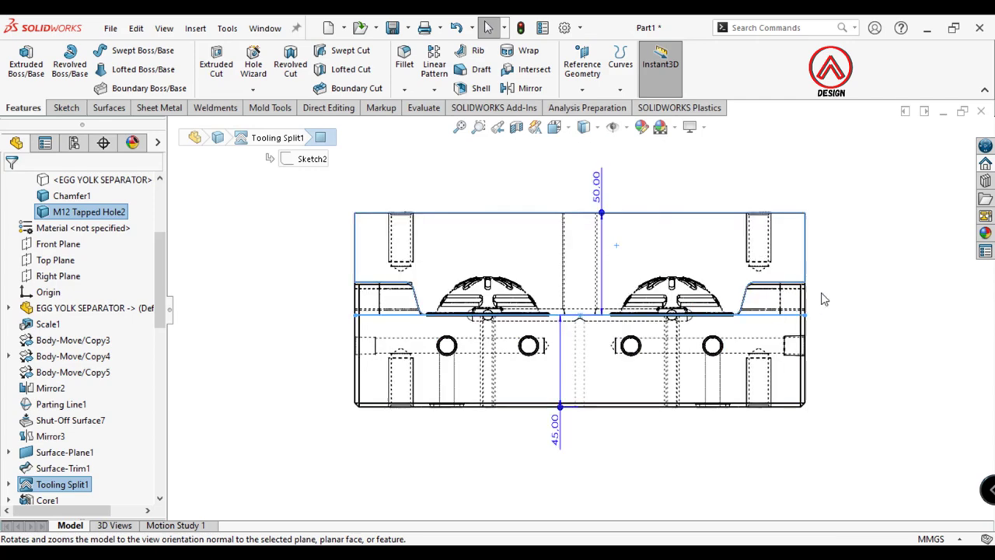
pyautogui.scroll(-3, 447, 311)
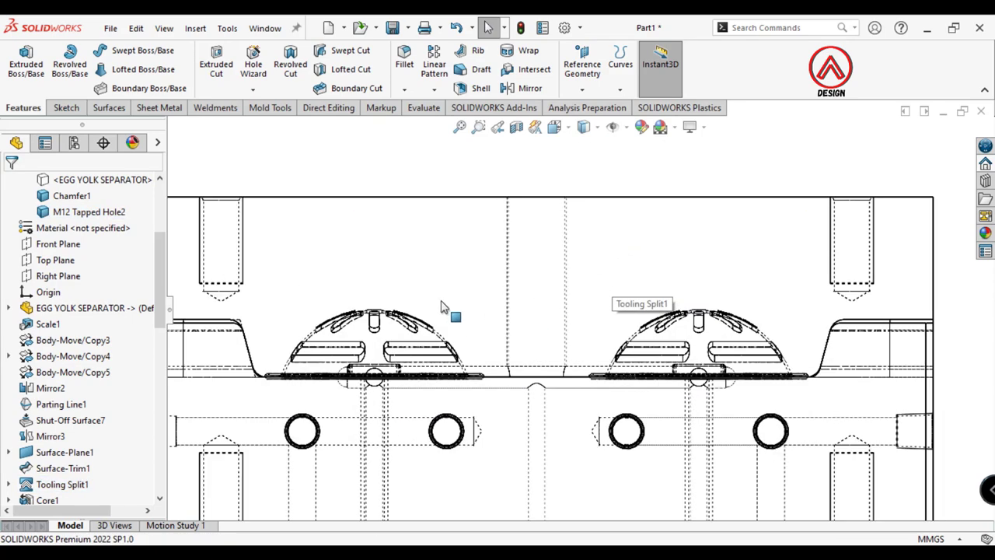
# Set up a 1/8 tapered pipe-tap hole with custom 8 mm diameter, Through All
pyautogui.click(255, 69)
pyautogui.scroll(2, 481, 311)
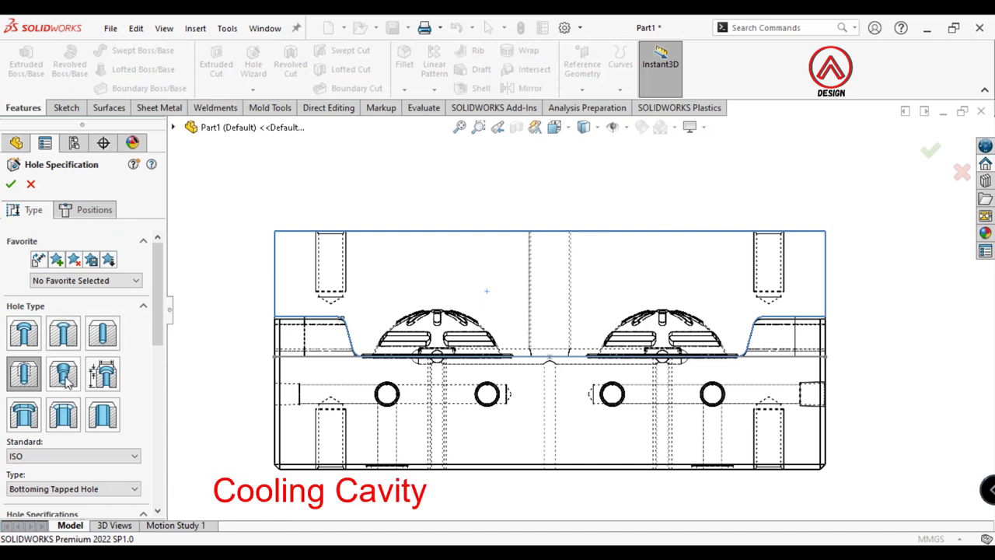
pyautogui.scroll(-3, 144, 342)
pyautogui.scroll(-2, 138, 381)
pyautogui.click(134, 364)
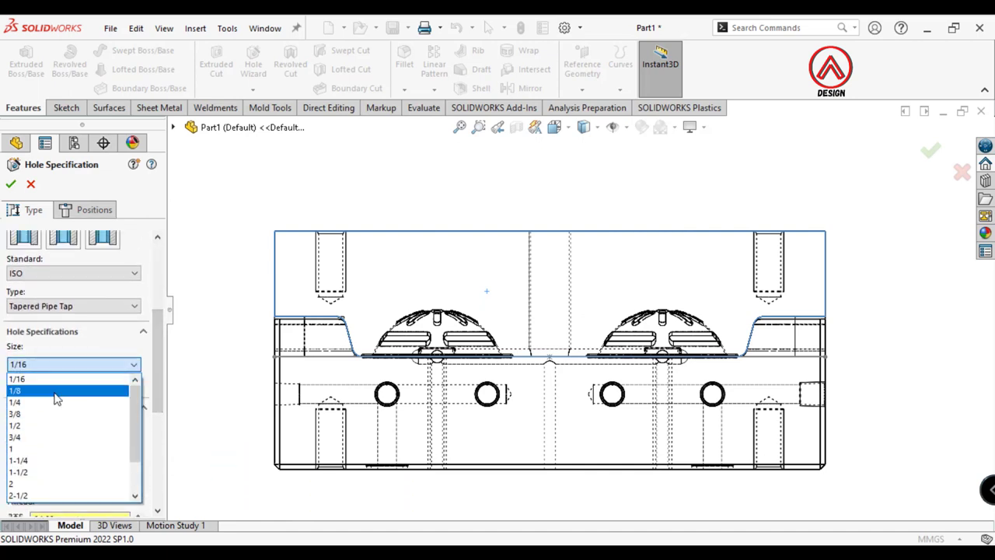
pyautogui.click(50, 402)
pyautogui.click(50, 384)
pyautogui.write('8')
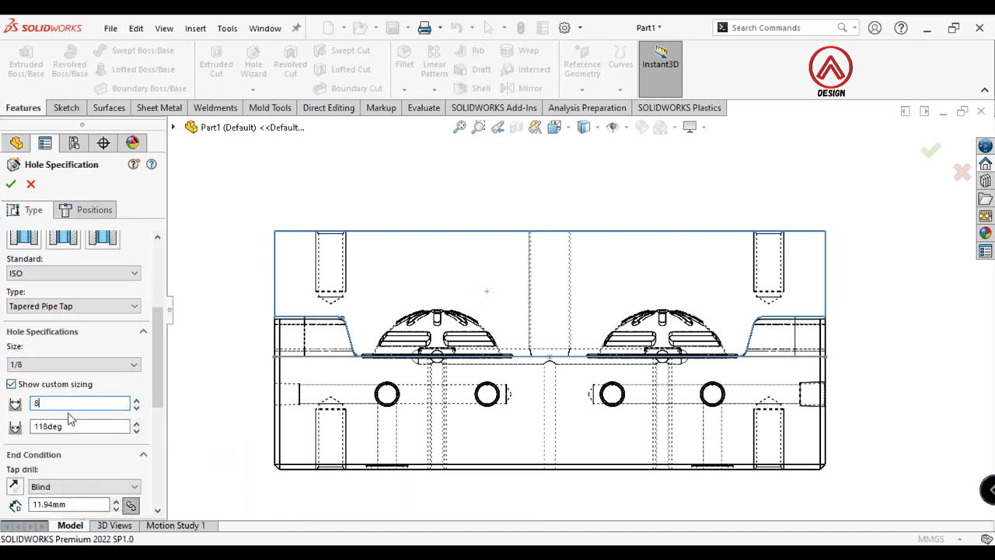
pyautogui.press('Return')
pyautogui.moveTo(152, 367); pyautogui.dragTo(153, 418)
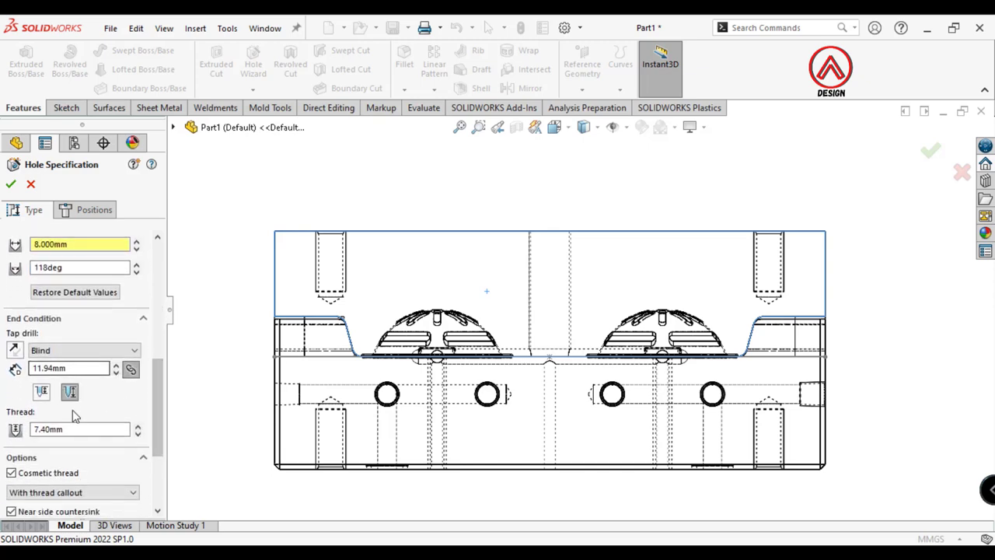
pyautogui.click(78, 350)
pyautogui.click(47, 374)
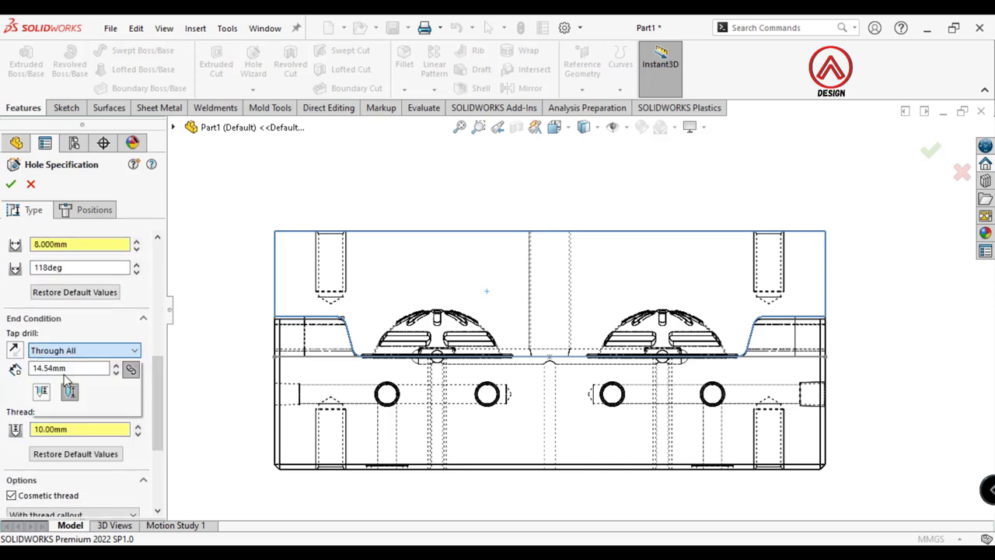
pyautogui.click(94, 210)
# Place the hole point 25 mm from the origin and 20 mm below the top edge
pyautogui.click(961, 432)
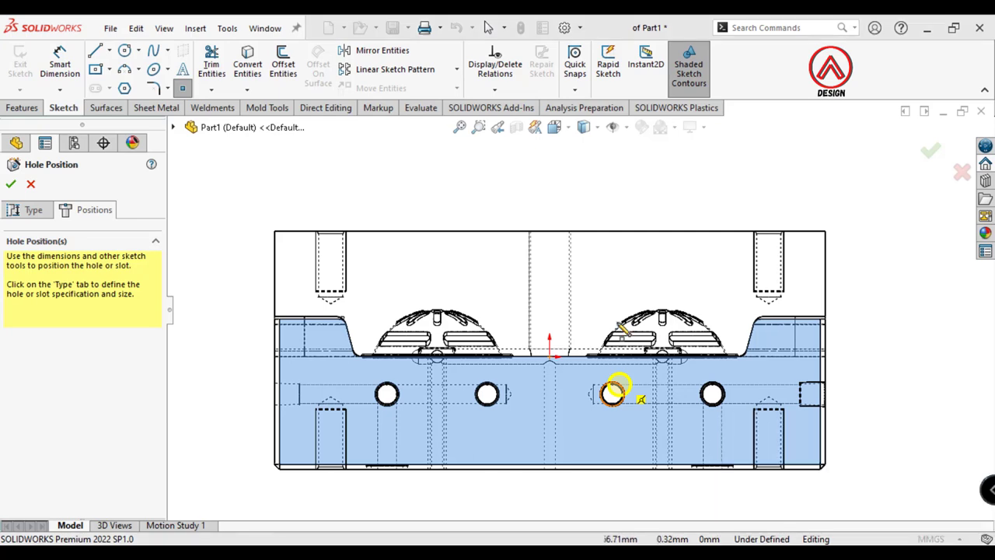
pyautogui.scroll(-2, 497, 289)
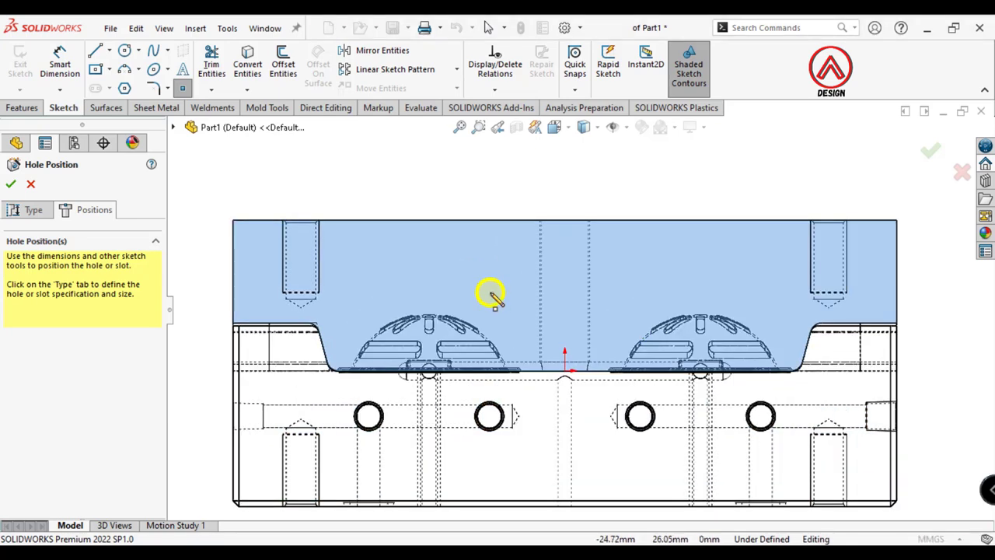
pyautogui.click(490, 293)
pyautogui.click(60, 66)
pyautogui.click(490, 292)
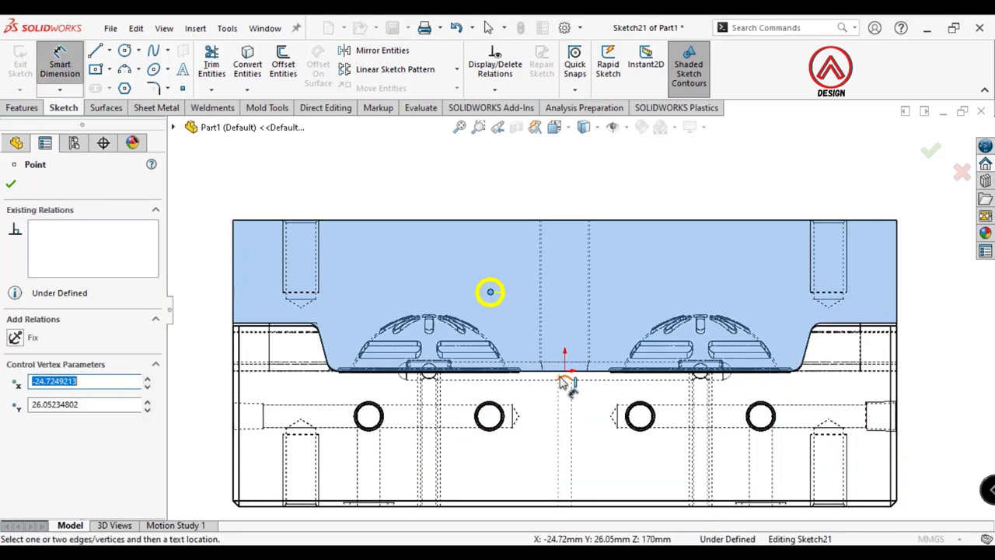
pyautogui.click(565, 371)
pyautogui.click(548, 191)
pyautogui.write('25')
pyautogui.press('Return')
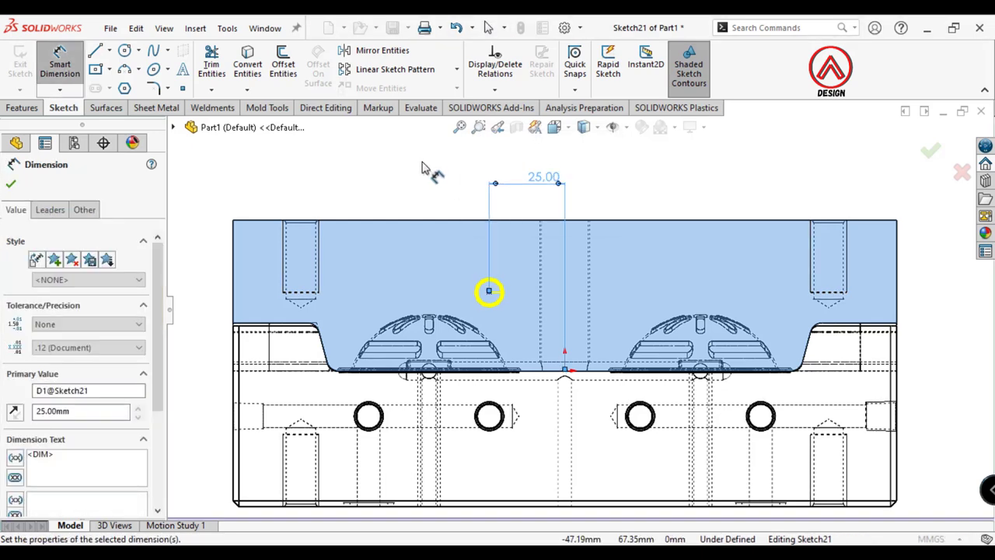
pyautogui.click(489, 293)
pyautogui.click(455, 220)
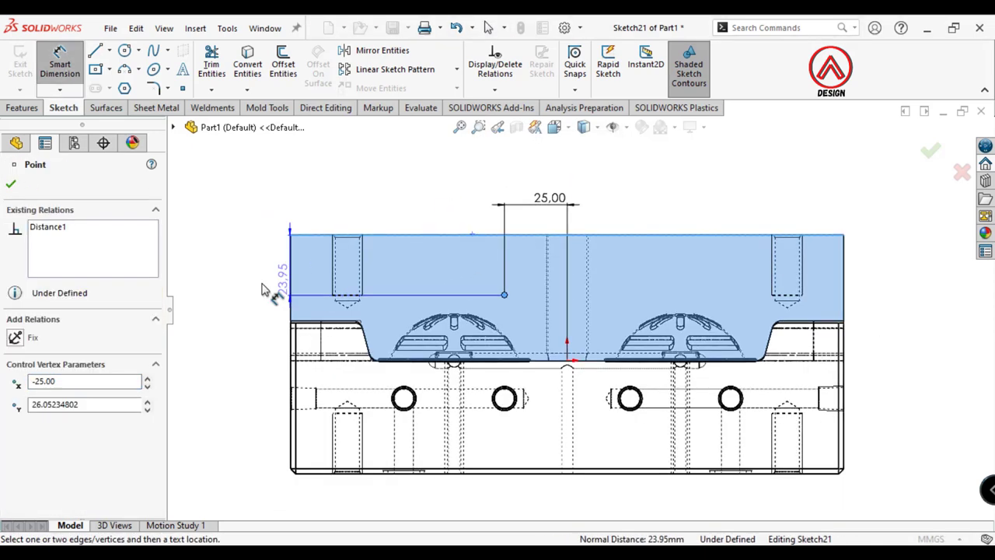
pyautogui.click(259, 286)
pyautogui.write('20')
pyautogui.press('Return')
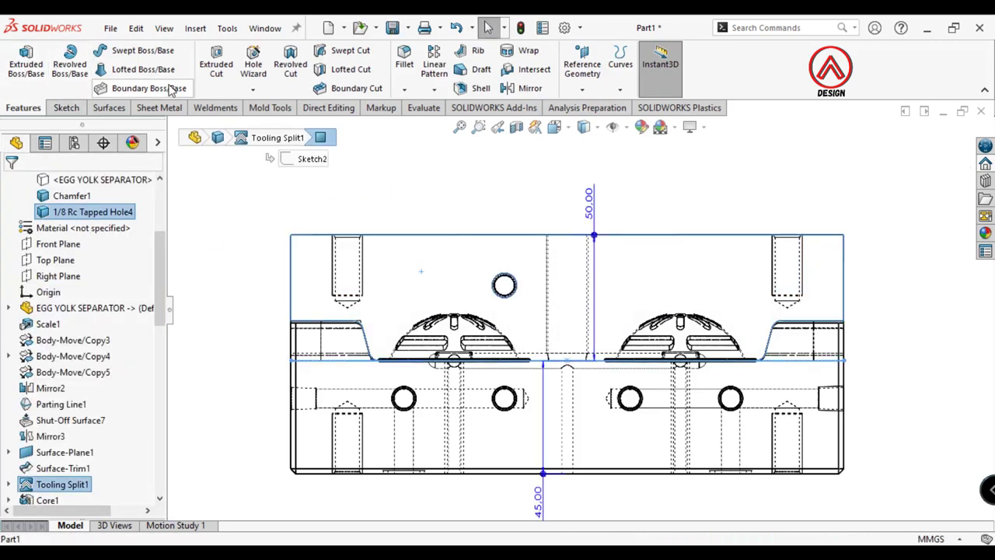
# Start another 1/8 pipe-tap hole with a 135 mm blind tap drill depth
pyautogui.click(254, 70)
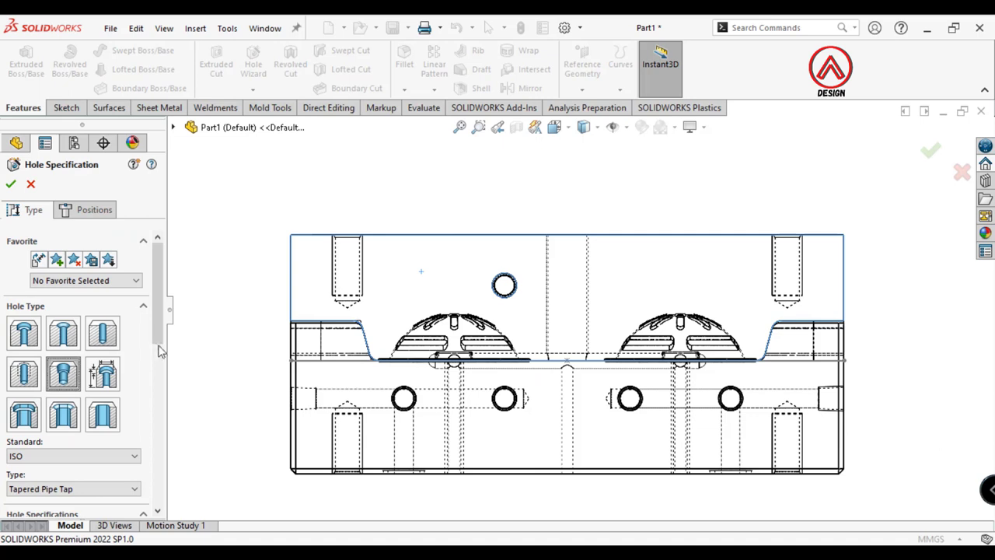
pyautogui.scroll(-5, 155, 336)
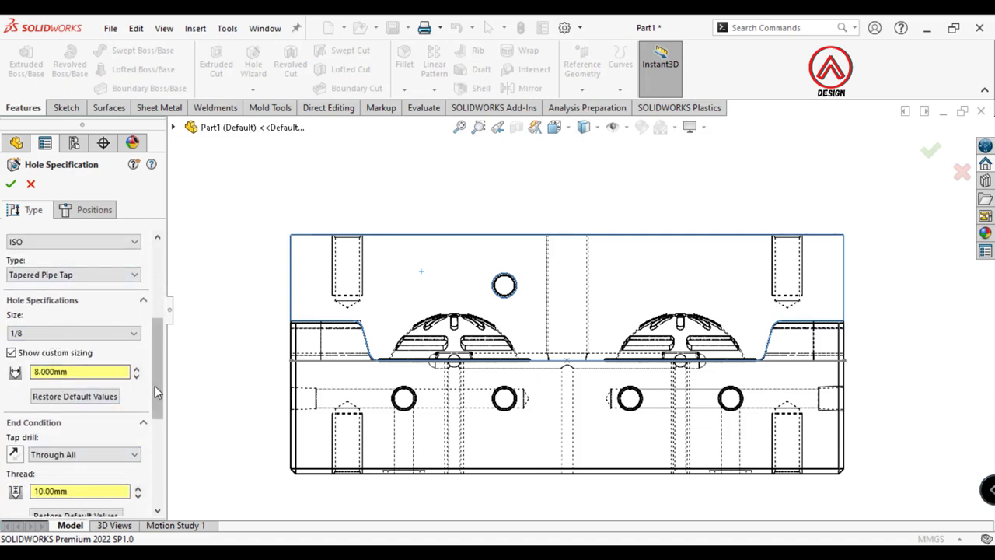
pyautogui.scroll(-3, 154, 385)
pyautogui.click(70, 326)
pyautogui.click(61, 341)
pyautogui.write('135')
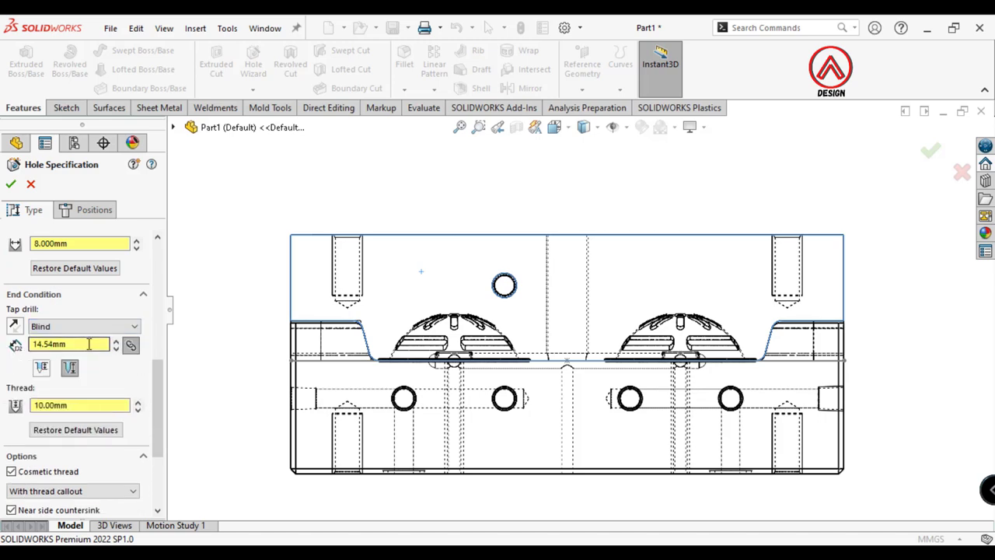
# Position the hole point 65 mm from centre and 20 mm below the top edge, then finish the hole
pyautogui.click(85, 212)
pyautogui.click(398, 294)
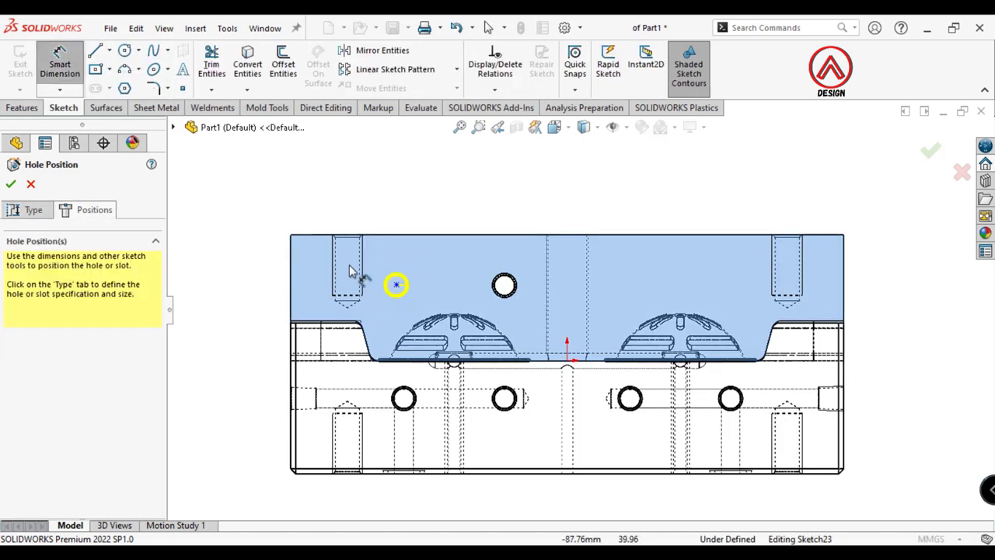
pyautogui.click(396, 284)
pyautogui.click(567, 355)
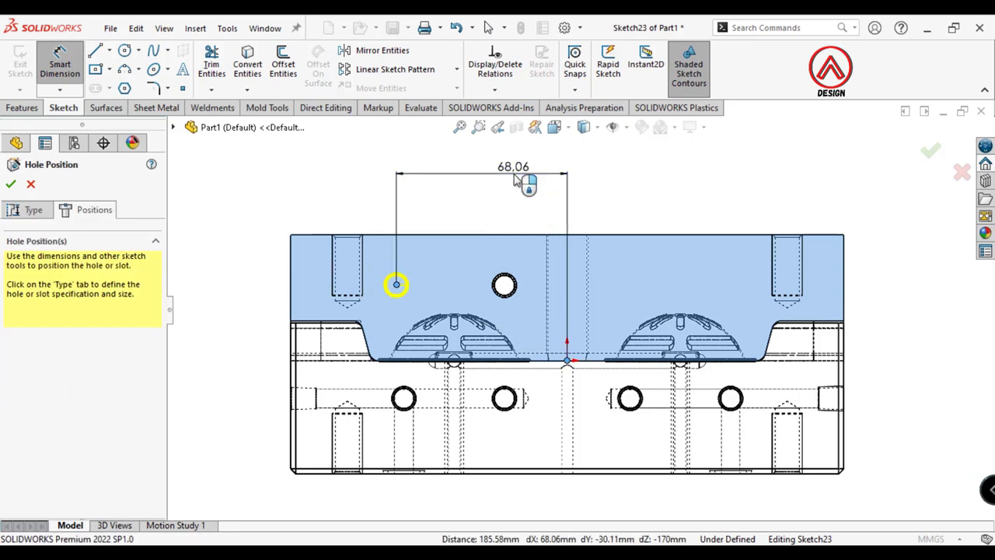
pyautogui.click(515, 181)
pyautogui.write('65')
pyautogui.press('Return')
pyautogui.click(404, 285)
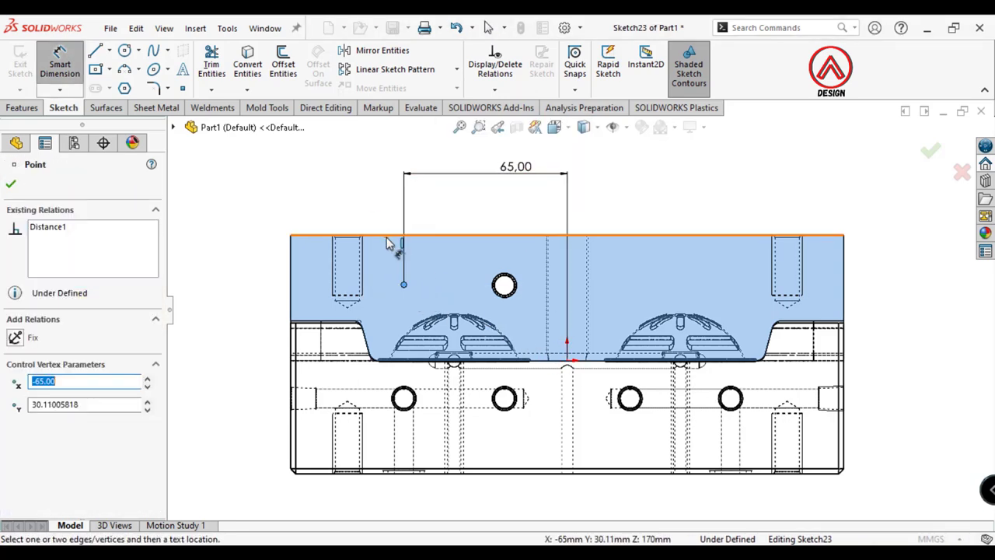
pyautogui.click(389, 234)
pyautogui.click(237, 256)
pyautogui.write('20')
pyautogui.press('Return')
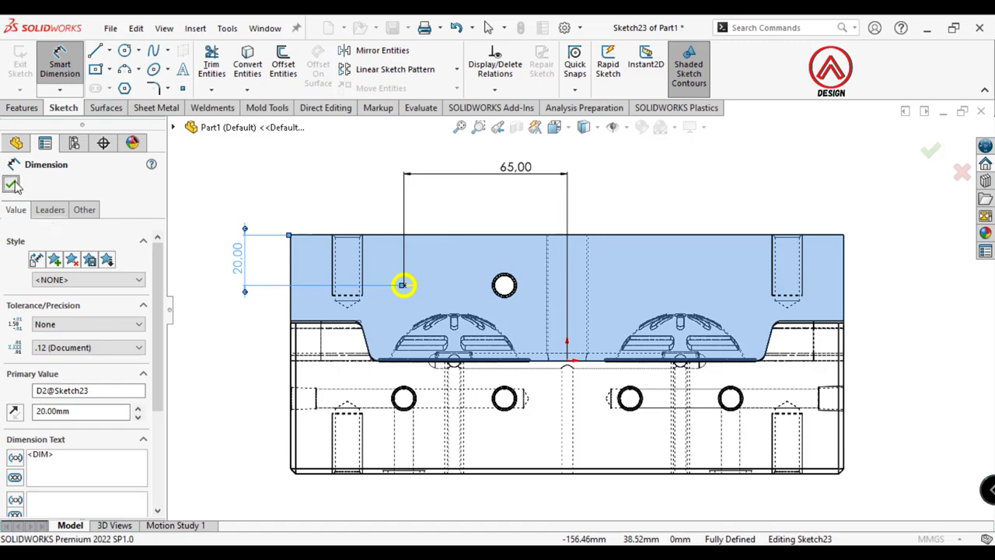
pyautogui.click(12, 184)
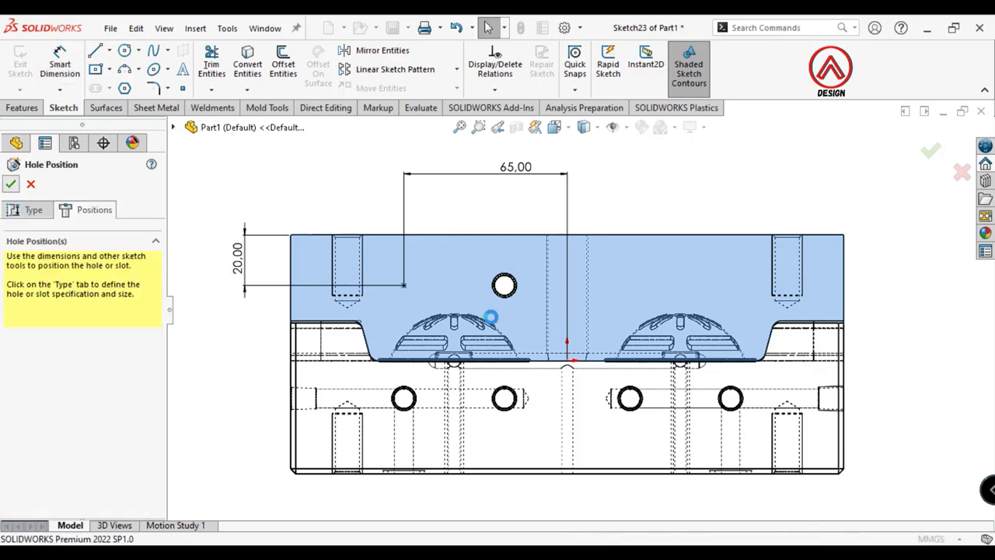
pyautogui.press('Return')
# Face the plate's side face and start an ISO 1/8 Rc tapped pipe hole with its depth set
pyautogui.moveTo(490, 313); pyautogui.dragTo(679, 278, button='middle')
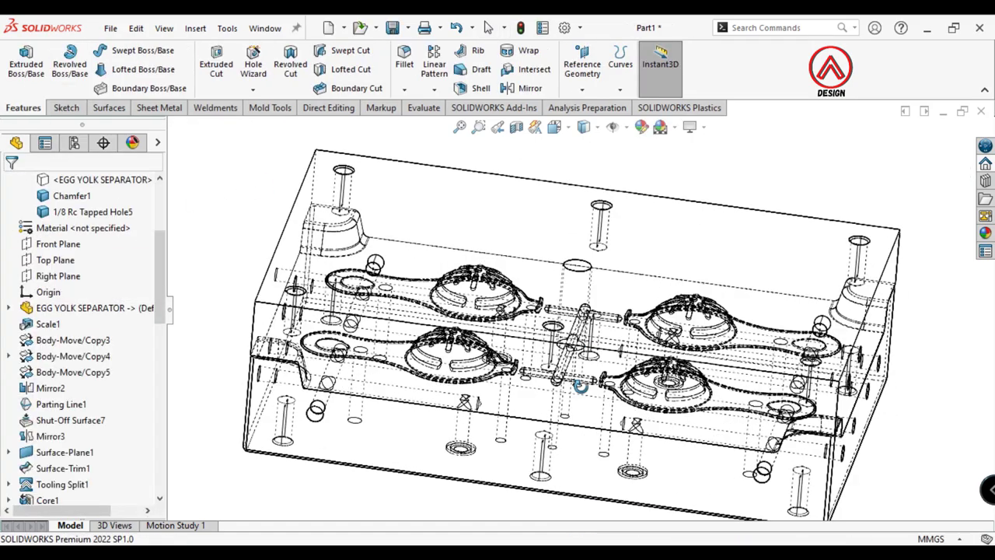
pyautogui.click(679, 278)
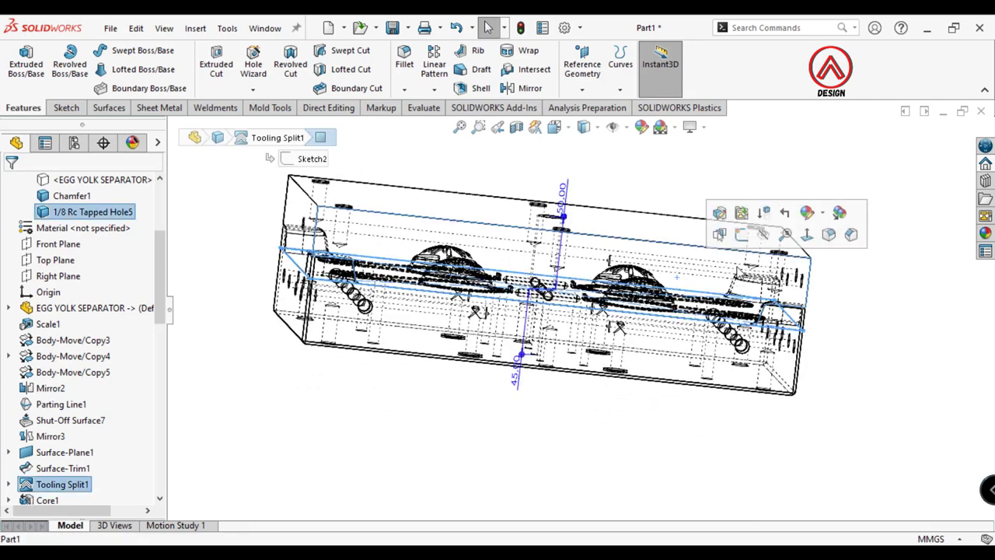
pyautogui.click(802, 241)
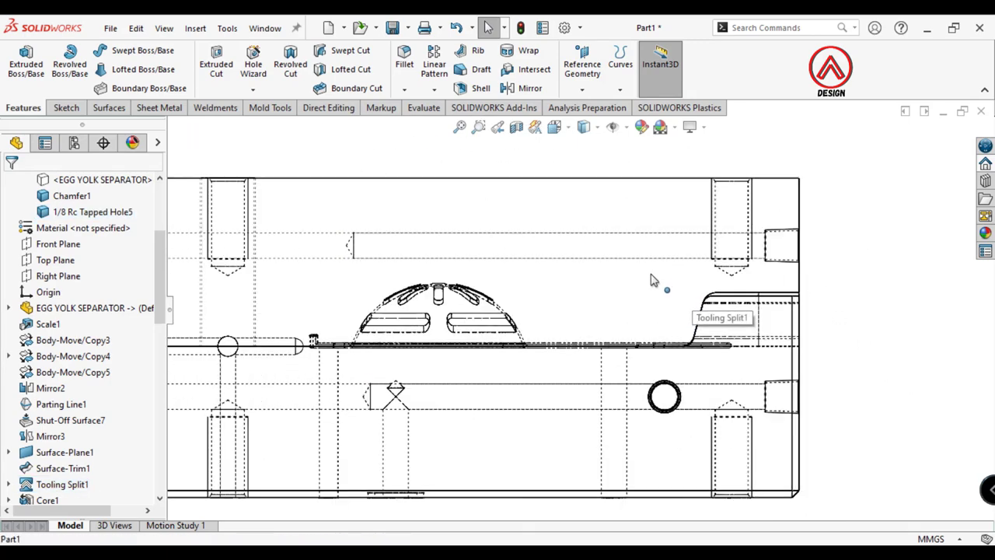
pyautogui.click(554, 311)
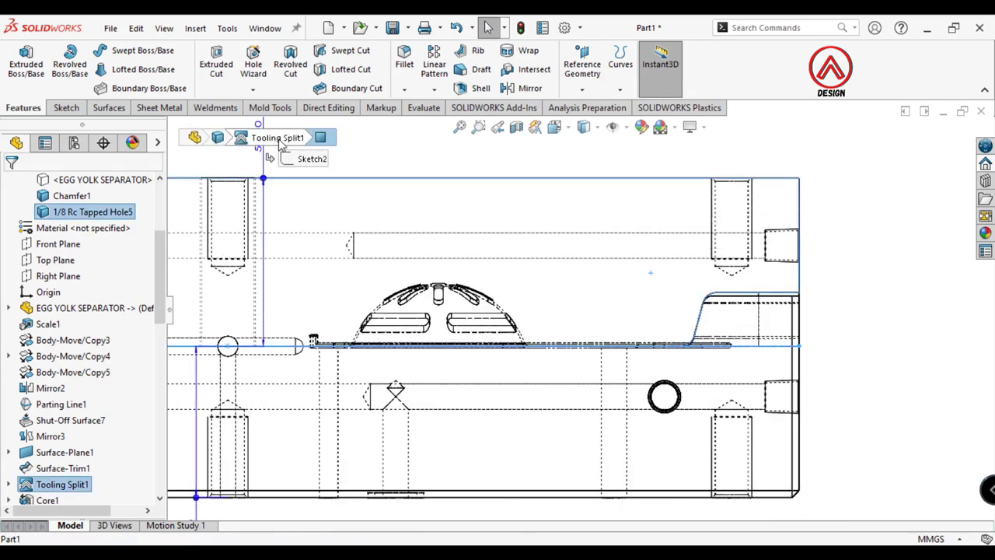
pyautogui.click(253, 66)
pyautogui.scroll(-2, 154, 351)
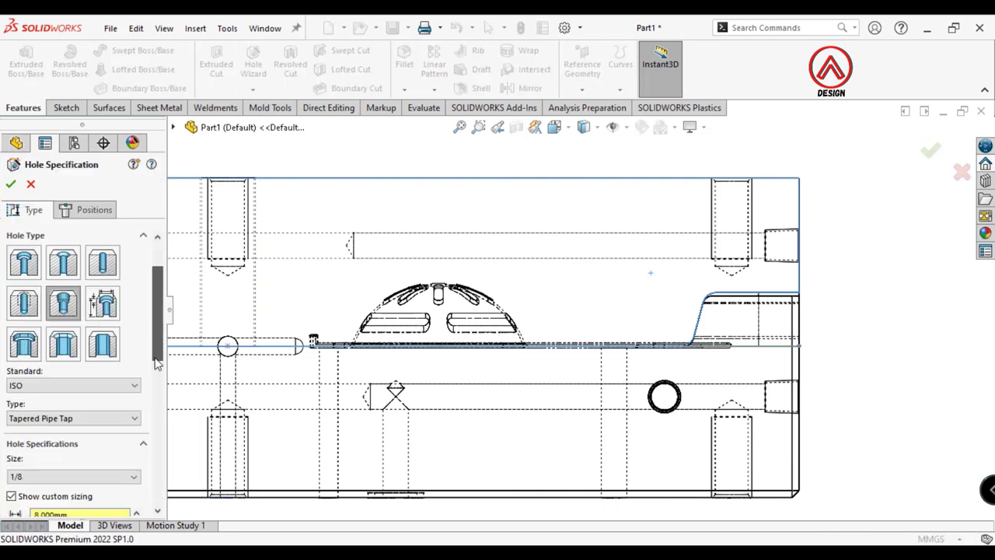
pyautogui.scroll(-4, 142, 414)
pyautogui.write('95')
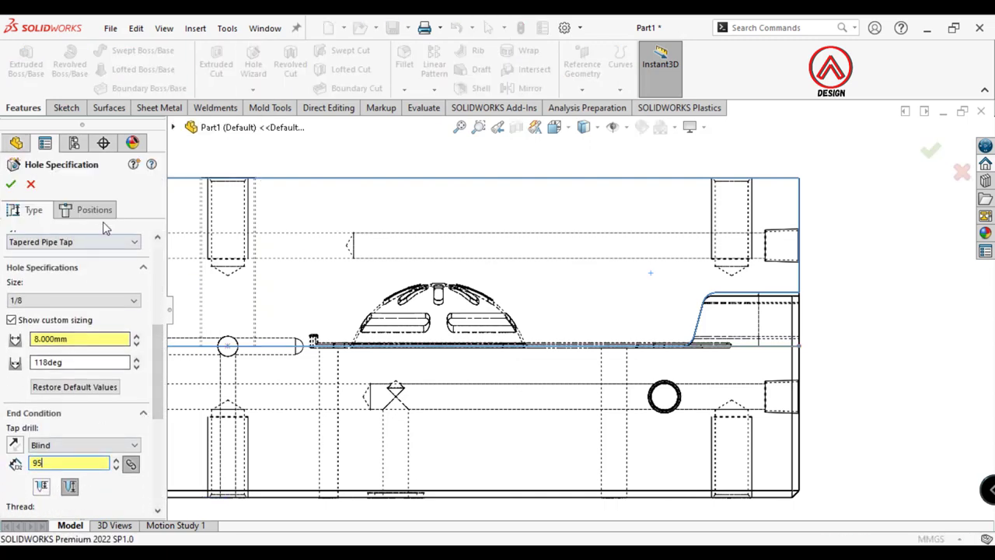
# Place the hole centre 20 mm below the top edge and 130 mm from the origin, then finish it
pyautogui.click(94, 209)
pyautogui.click(657, 244)
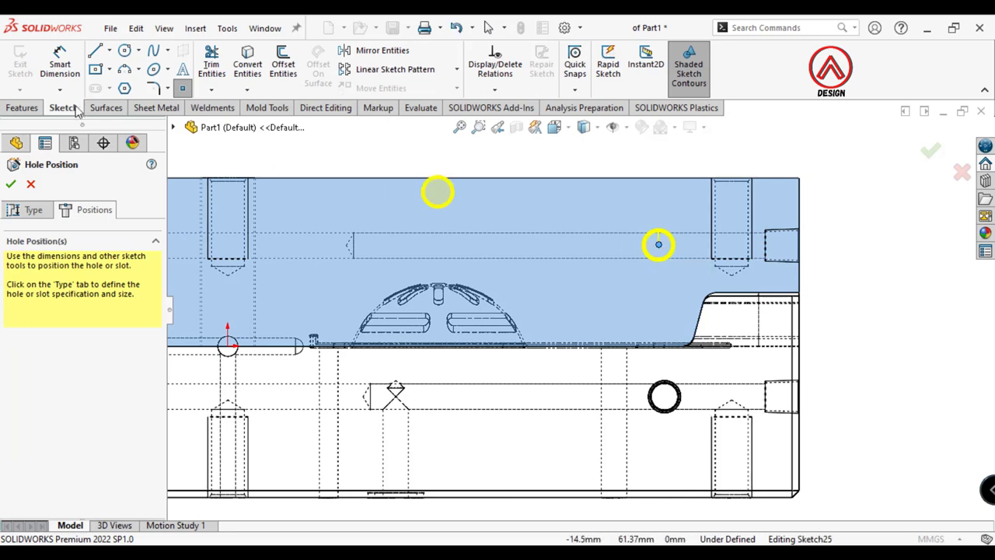
pyautogui.click(667, 179)
pyautogui.click(864, 233)
pyautogui.write('20')
pyautogui.press('Return')
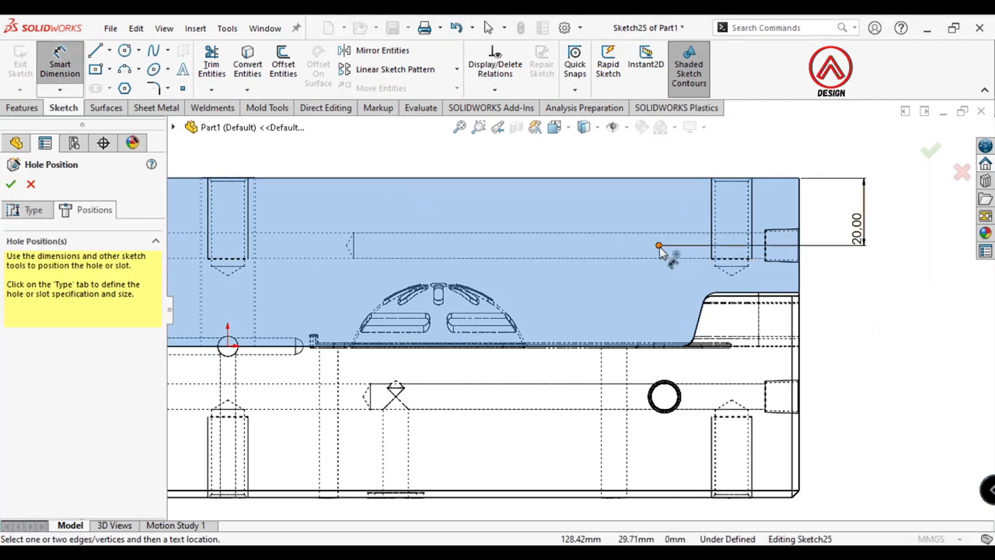
pyautogui.click(658, 247)
pyautogui.scroll(2, 544, 334)
pyautogui.click(376, 331)
pyautogui.click(465, 195)
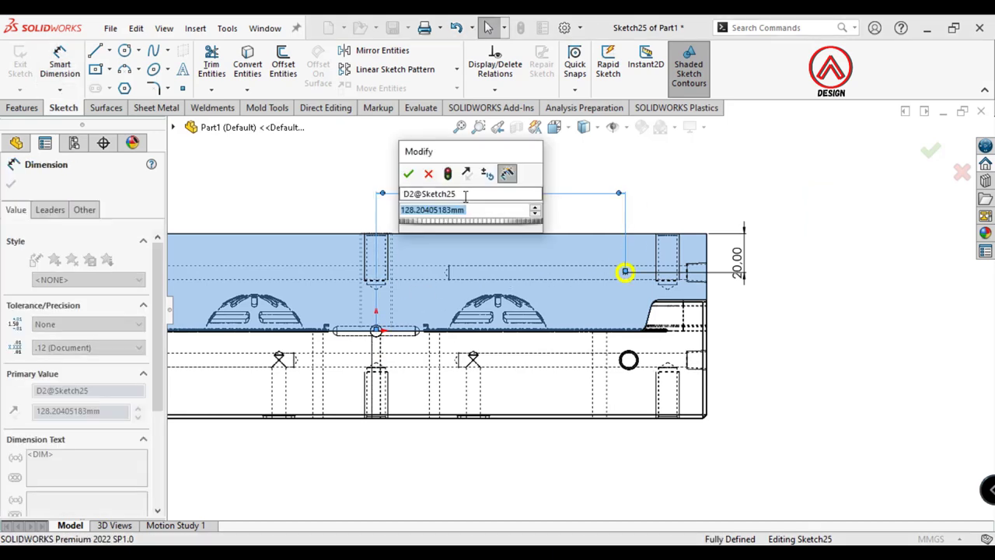
pyautogui.write('130')
pyautogui.press('Return')
pyautogui.click(11, 183)
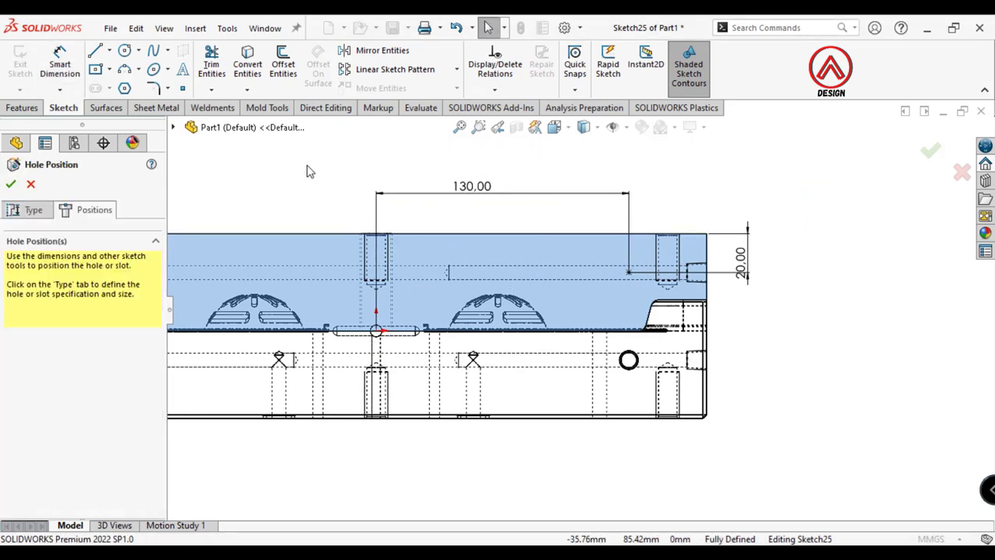
pyautogui.click(11, 184)
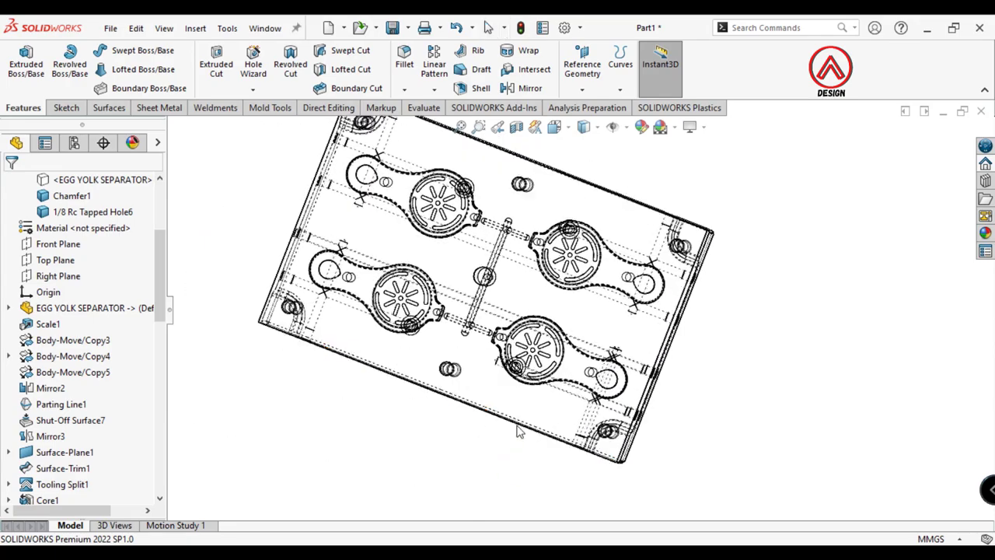
# Select the plate's top face and view it straight on
pyautogui.click(505, 295)
pyautogui.click(544, 327)
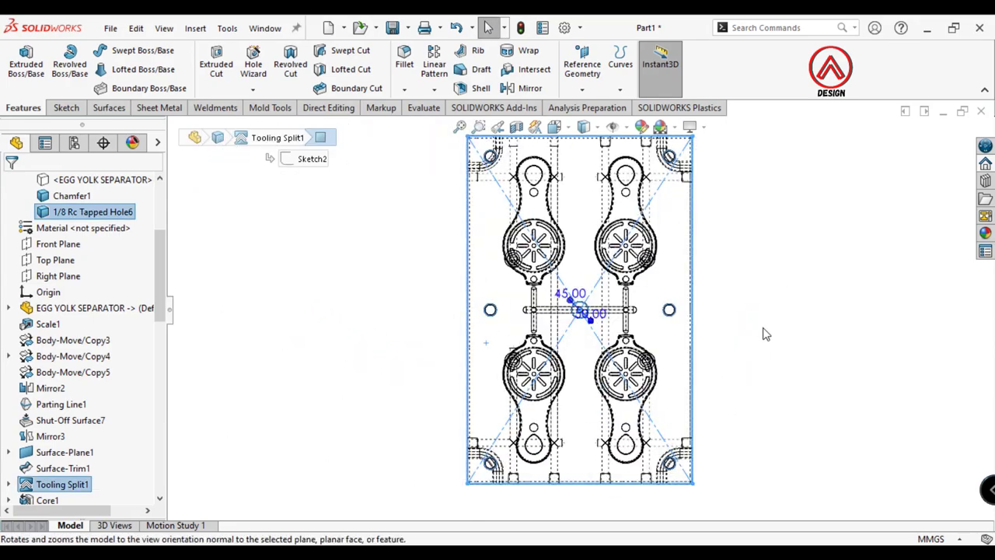
pyautogui.moveTo(765, 334)
pyautogui.mouseDown(button='middle')
pyautogui.moveTo(435, 373)
pyautogui.moveTo(498, 257)
pyautogui.mouseUp(button='middle')
pyautogui.click(453, 358)
pyautogui.click(513, 226)
pyautogui.click(568, 210)
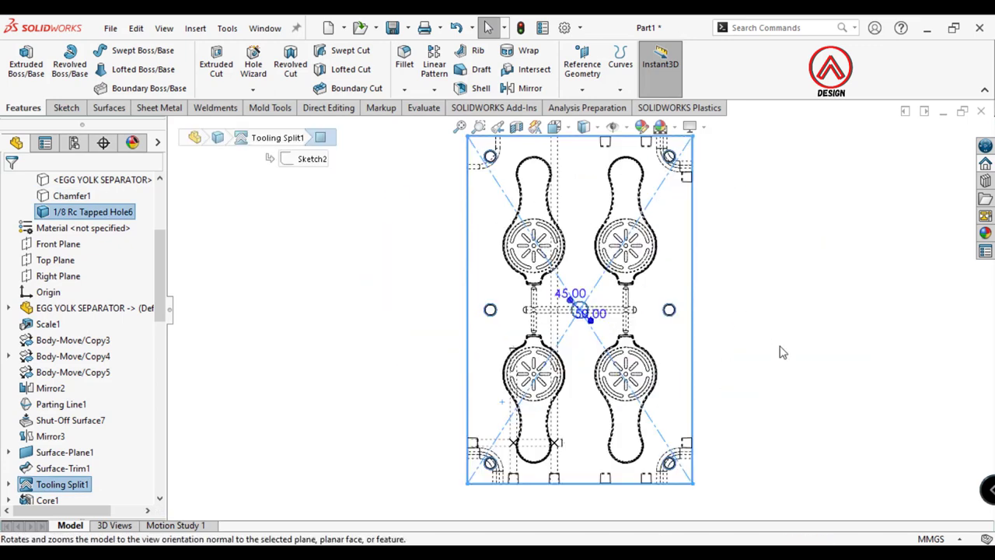
pyautogui.scroll(5, 505, 356)
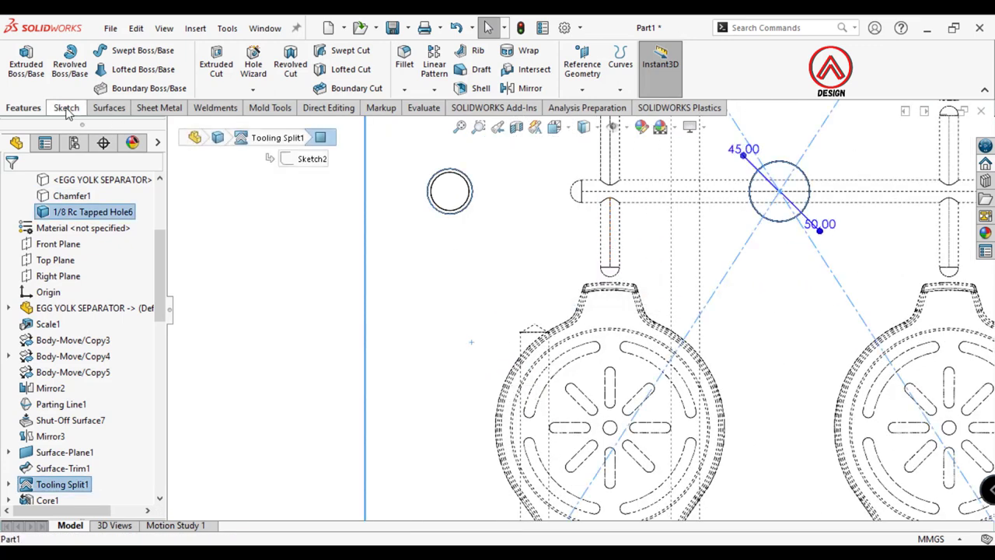
pyautogui.click(67, 107)
pyautogui.click(21, 64)
pyautogui.click(23, 108)
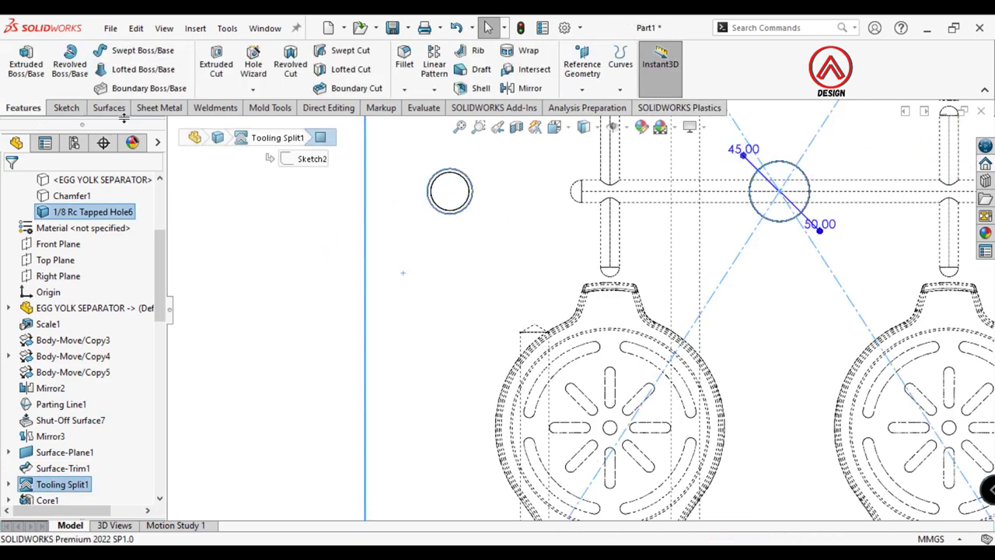
# Define a Hole Wizard hole as ISO Drill sizes Ø8.0, Blind 30 mm deep
pyautogui.click(103, 333)
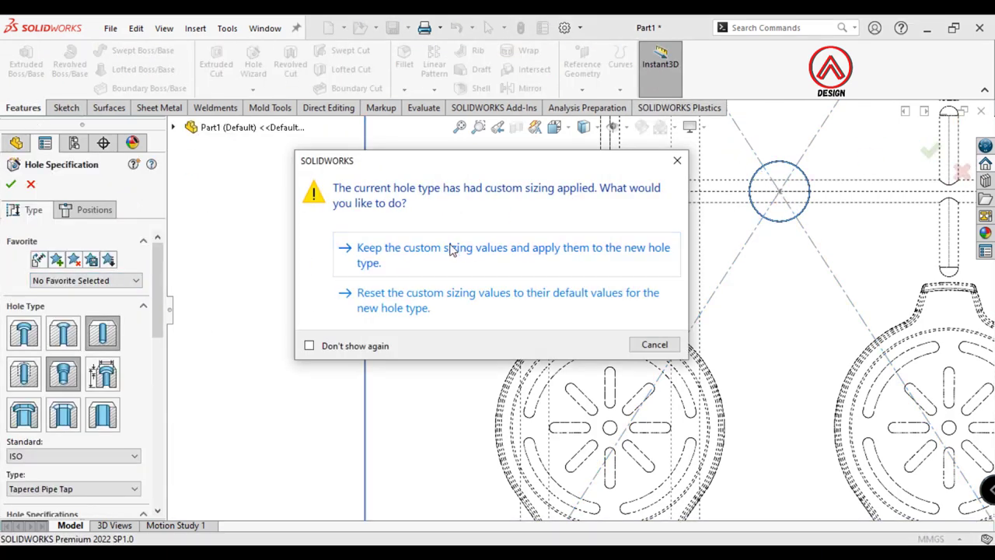
pyautogui.click(478, 247)
pyautogui.moveTo(157, 303); pyautogui.dragTo(158, 373)
pyautogui.click(74, 308)
pyautogui.click(31, 323)
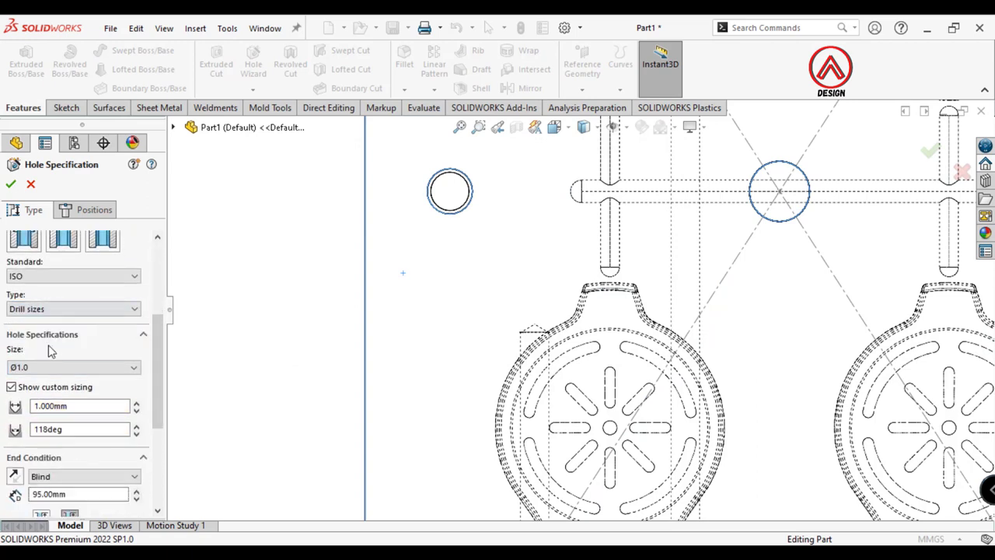
pyautogui.click(108, 367)
pyautogui.scroll(-20, 70, 412)
pyautogui.scroll(-5, 54, 424)
pyautogui.scroll(-4, 49, 433)
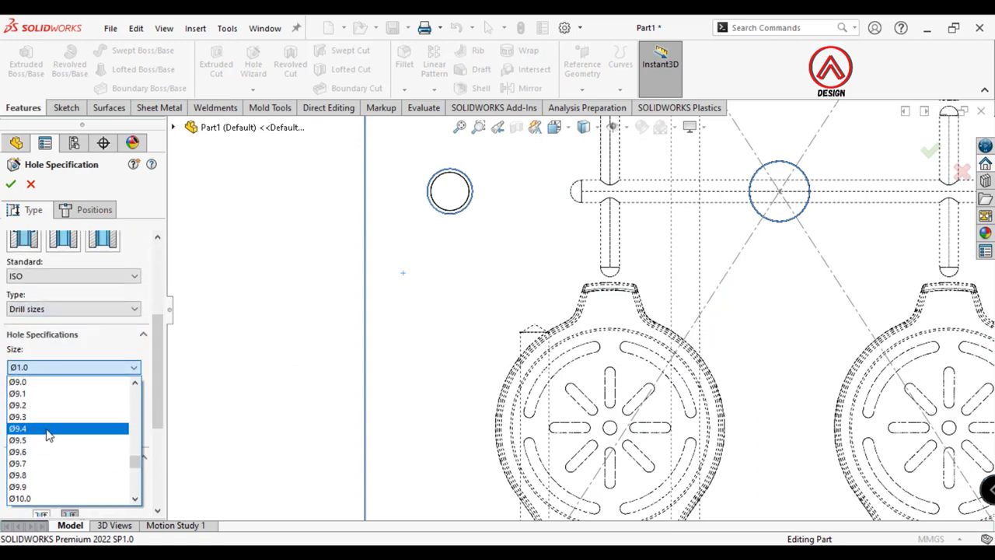
pyautogui.scroll(1, 35, 420)
pyautogui.scroll(1, 35, 419)
pyautogui.scroll(1, 31, 412)
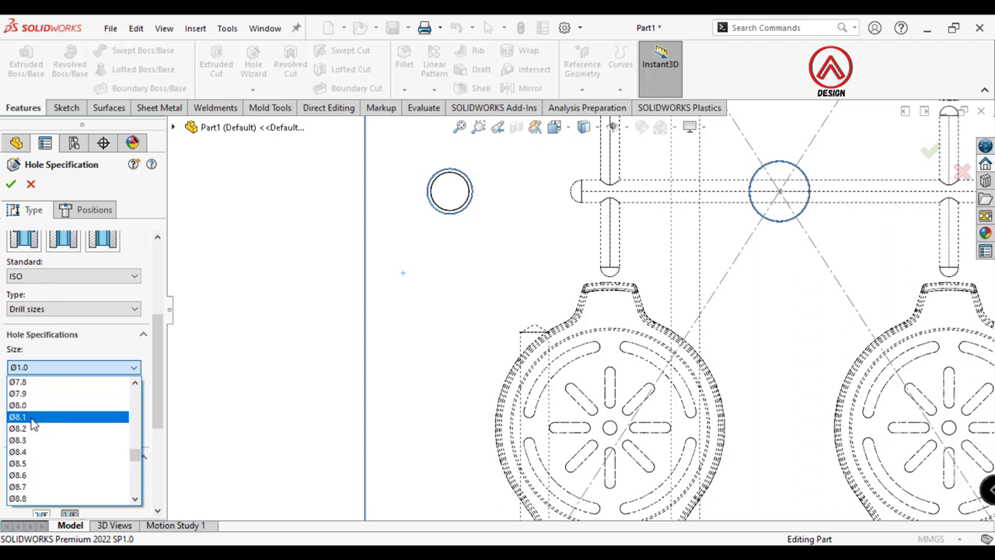
pyautogui.click(31, 415)
pyautogui.scroll(-2, 133, 389)
pyautogui.scroll(-2, 117, 381)
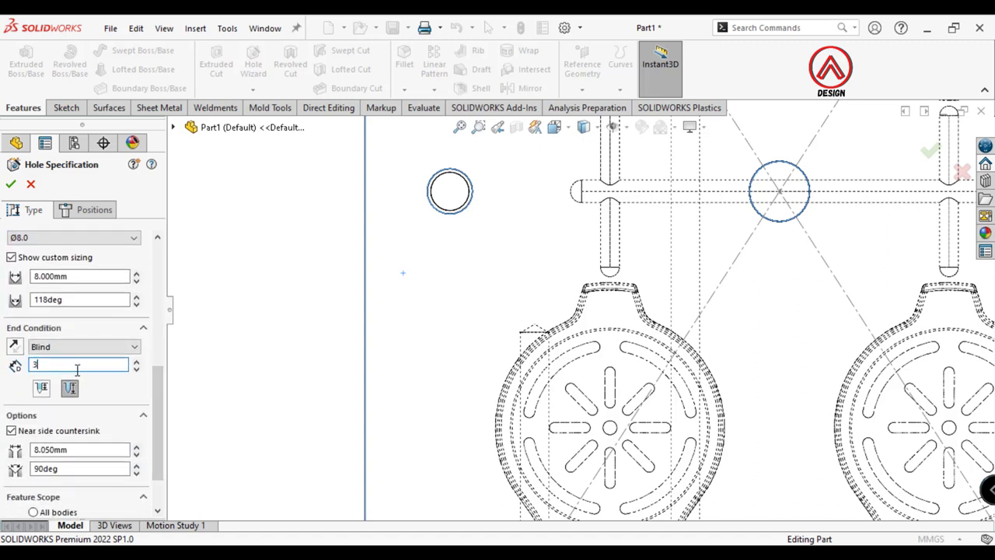
pyautogui.click(66, 416)
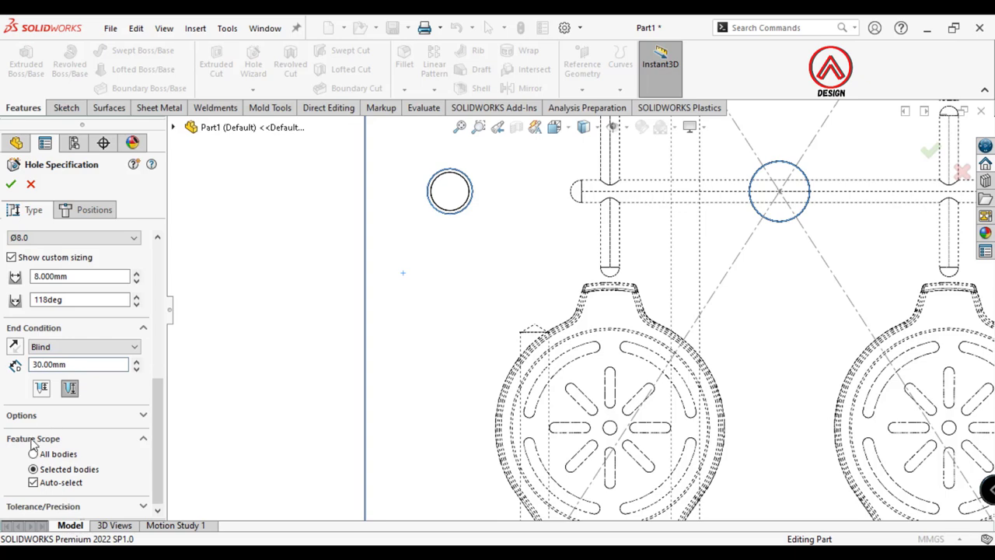
pyautogui.click(97, 215)
# Place the hole centre and dimension it 65 mm horizontally from the central hole
pyautogui.scroll(-3, 566, 355)
pyautogui.scroll(-2, 536, 323)
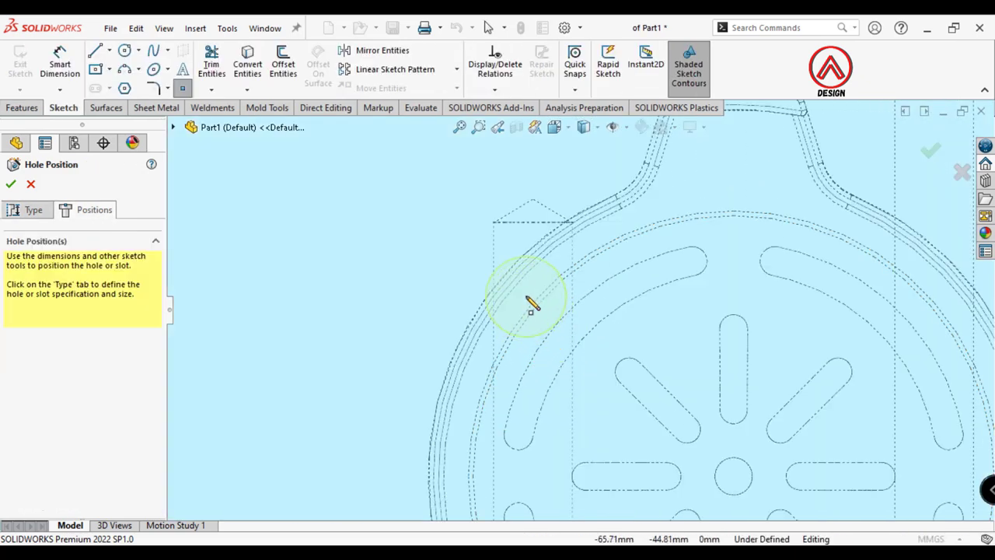
pyautogui.click(529, 298)
pyautogui.scroll(3, 564, 315)
pyautogui.scroll(4, 684, 249)
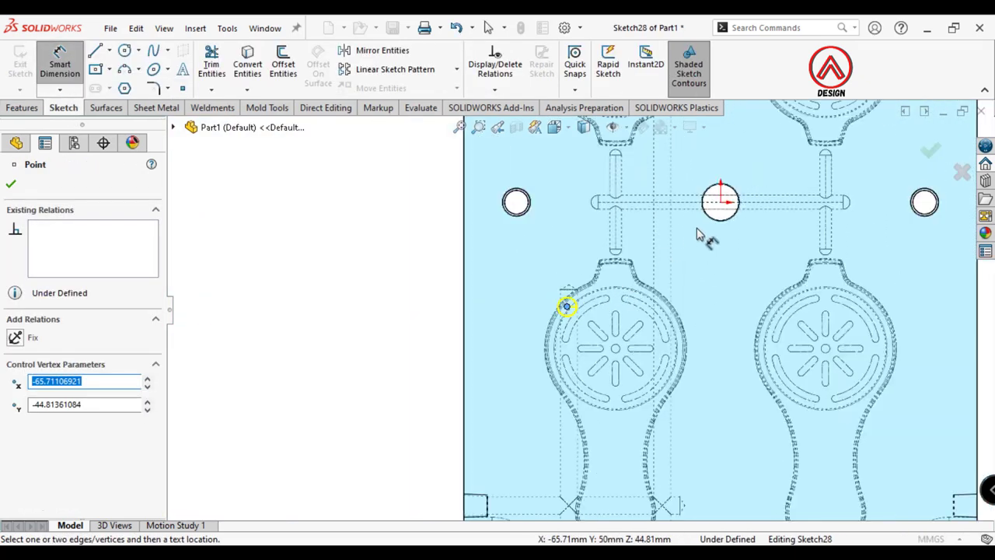
pyautogui.click(721, 202)
pyautogui.scroll(3, 673, 272)
pyautogui.click(615, 213)
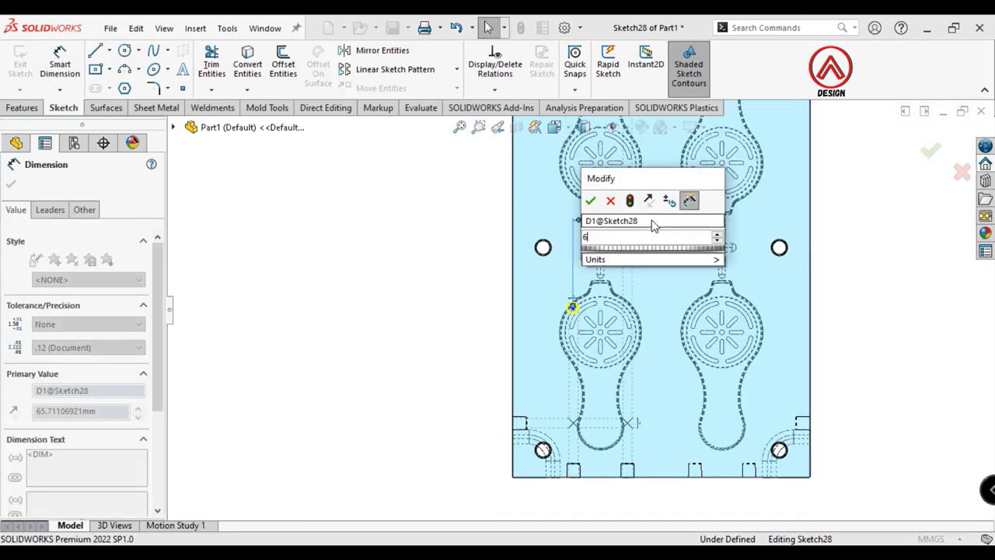
pyautogui.write('65')
pyautogui.press('Return')
# Add a 45 mm vertical dimension to the central hole and complete Ø8.0 Diameter Hole2
pyautogui.click(572, 307)
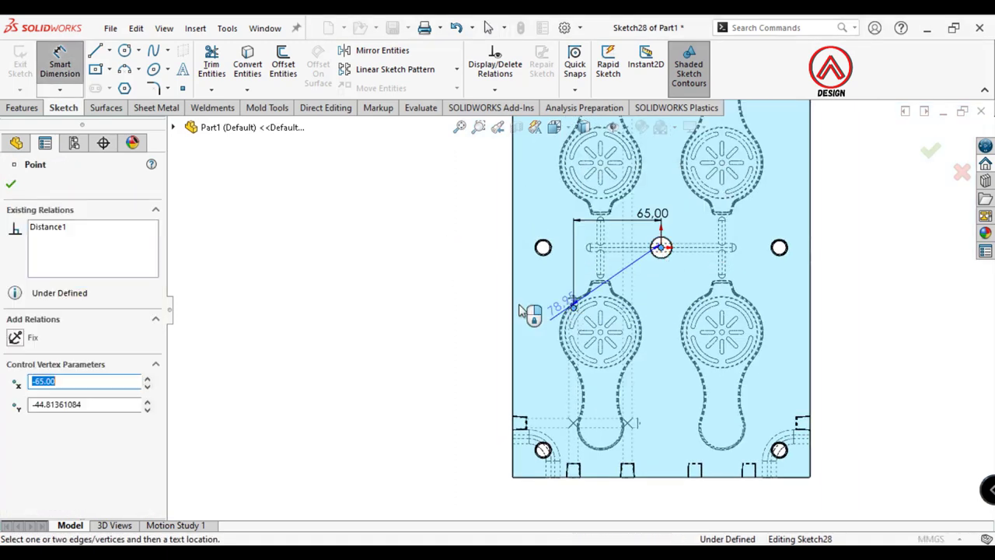
pyautogui.click(543, 247)
pyautogui.click(459, 281)
pyautogui.write('45')
pyautogui.press('Return')
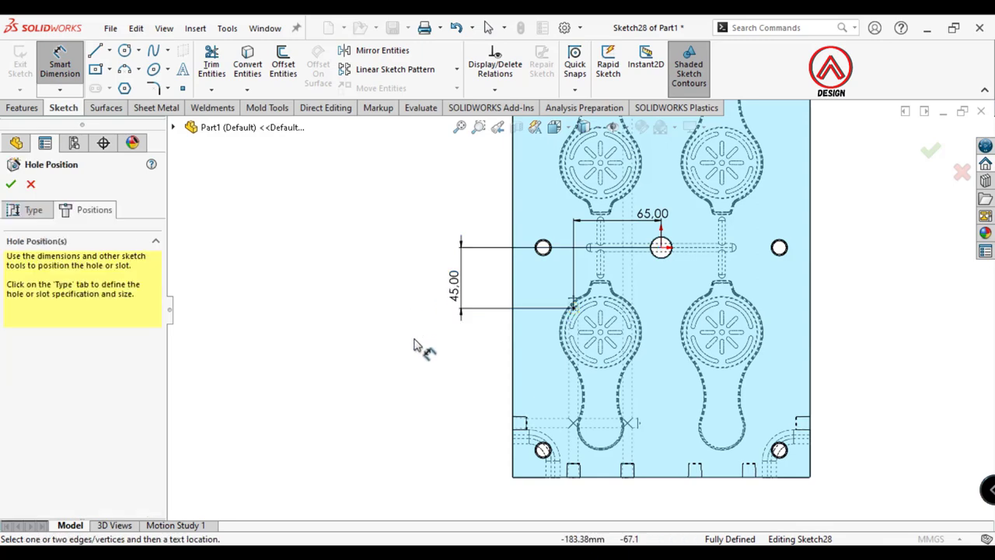
pyautogui.click(24, 210)
# Inspect the new hole, then view the top face straight on in shaded display
pyautogui.moveTo(516, 345)
pyautogui.mouseDown(button='middle')
pyautogui.moveTo(575, 284)
pyautogui.moveTo(498, 300)
pyautogui.mouseUp(button='middle')
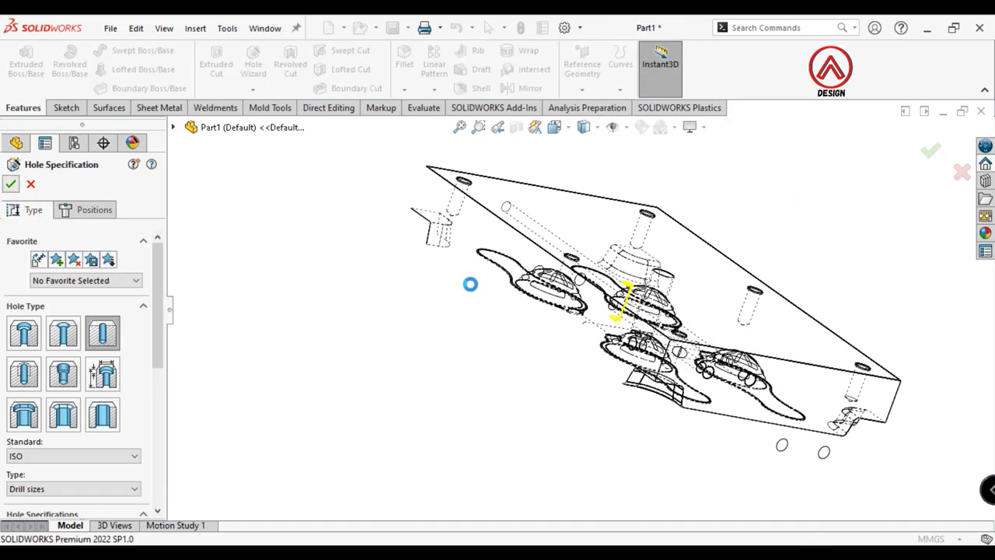
pyautogui.moveTo(471, 354); pyautogui.dragTo(557, 325, button='middle')
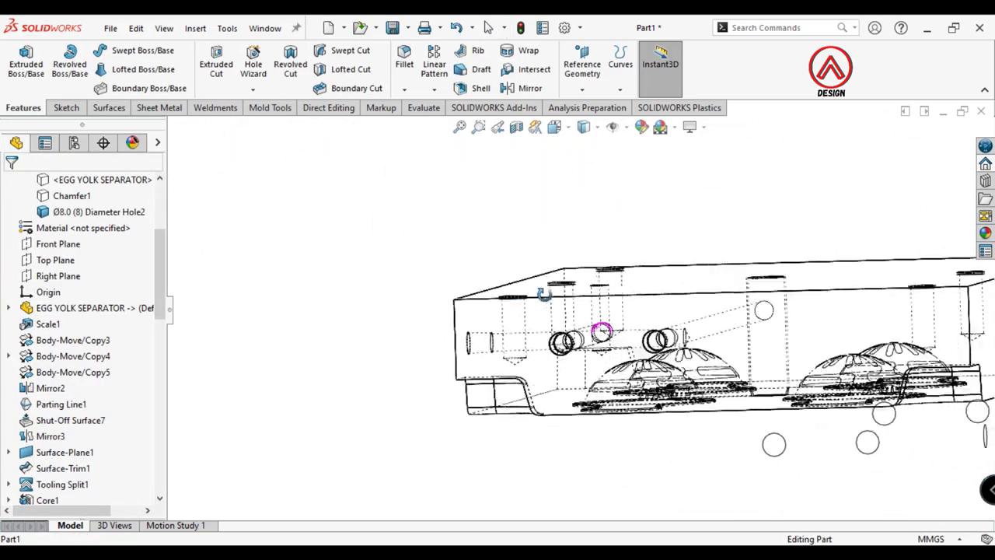
pyautogui.click(556, 325)
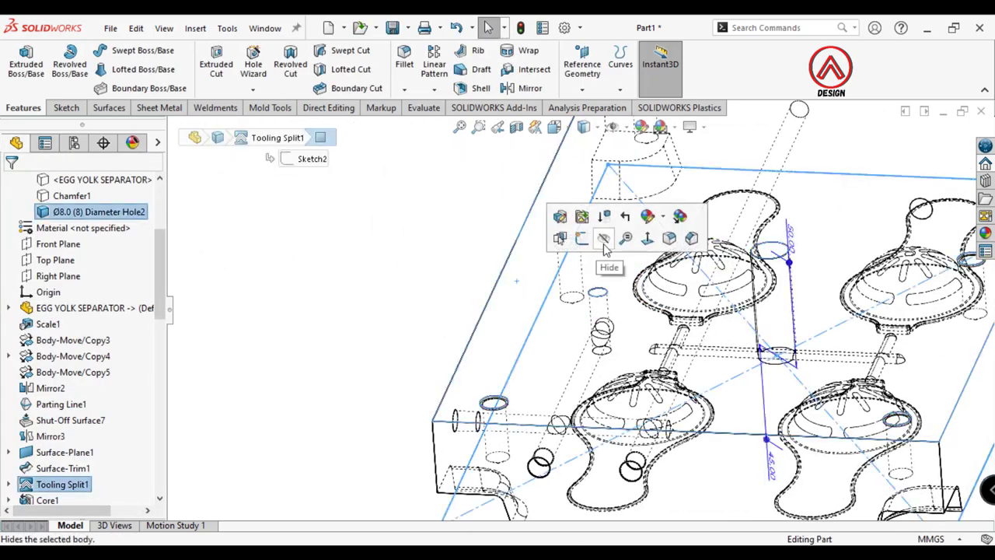
pyautogui.click(611, 255)
pyautogui.scroll(-8, 519, 366)
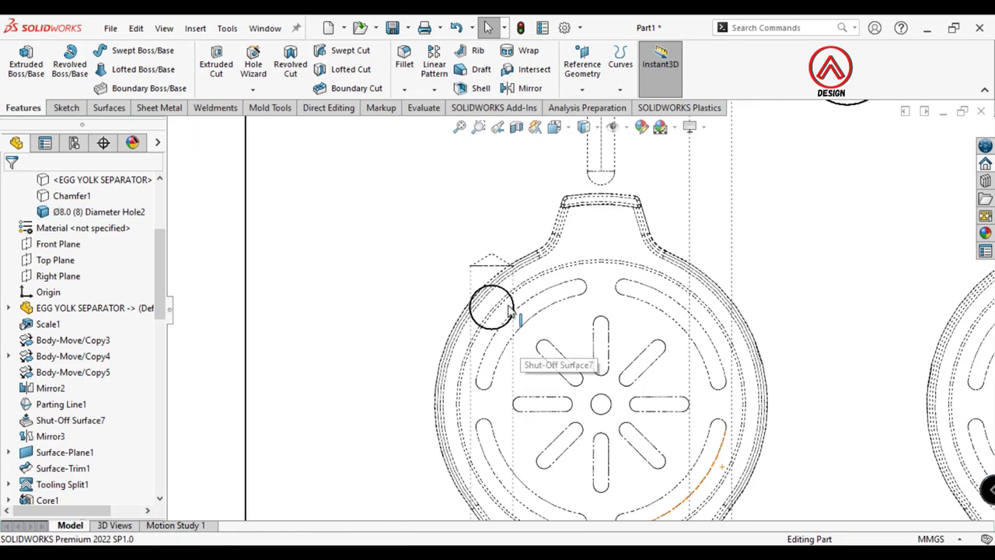
pyautogui.click(582, 127)
pyautogui.click(583, 158)
# Sketch a 12 mm diameter circle centred on the Ø8 hole on the plate face
pyautogui.click(304, 262)
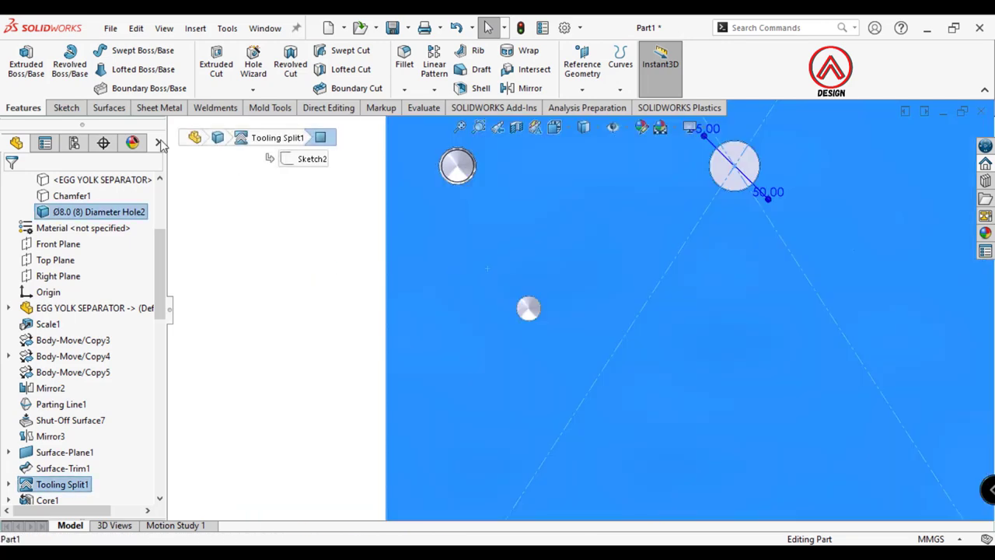
pyautogui.click(55, 106)
pyautogui.click(20, 60)
pyautogui.click(125, 50)
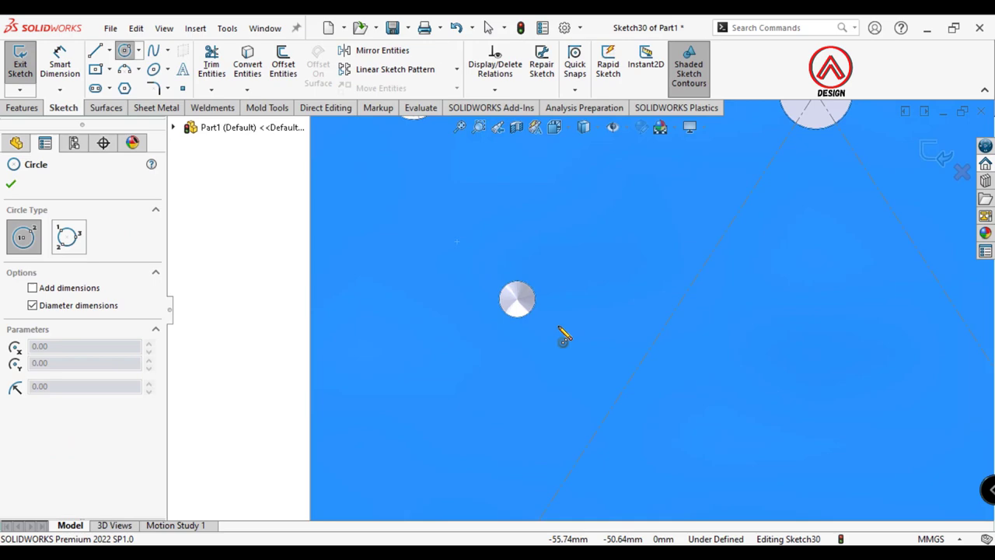
pyautogui.click(518, 300)
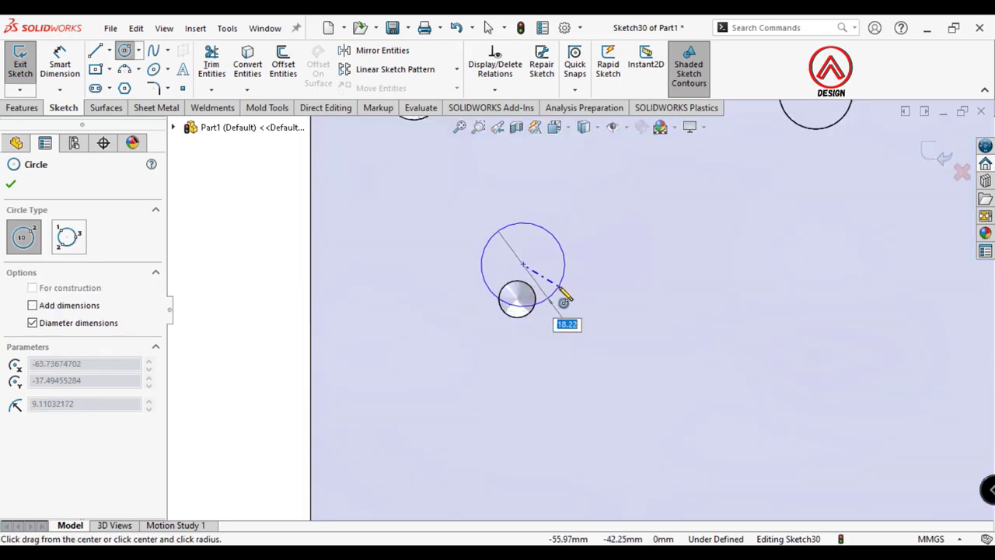
pyautogui.click(564, 295)
pyautogui.click(59, 64)
pyautogui.click(547, 275)
pyautogui.click(590, 235)
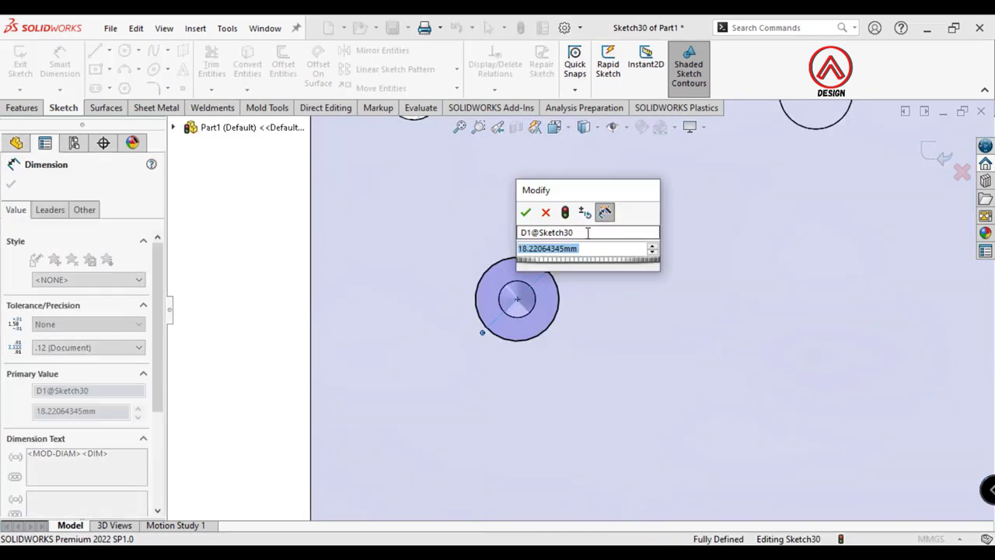
pyautogui.write('12')
pyautogui.press('Return')
# Extrude-cut the circle Blind 1.40 mm as a 2.50 mm thin-feature groove
pyautogui.click(22, 108)
pyautogui.click(216, 64)
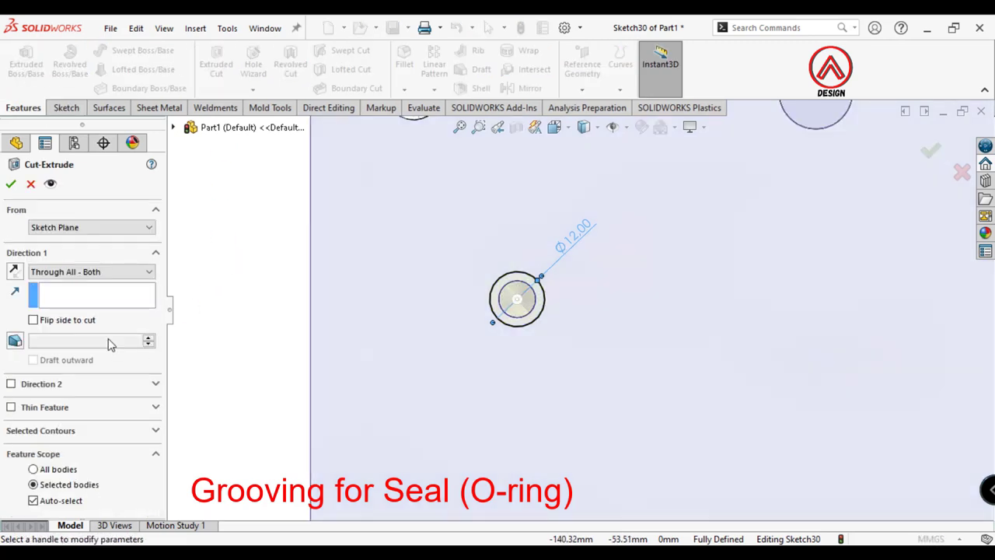
pyautogui.click(90, 271)
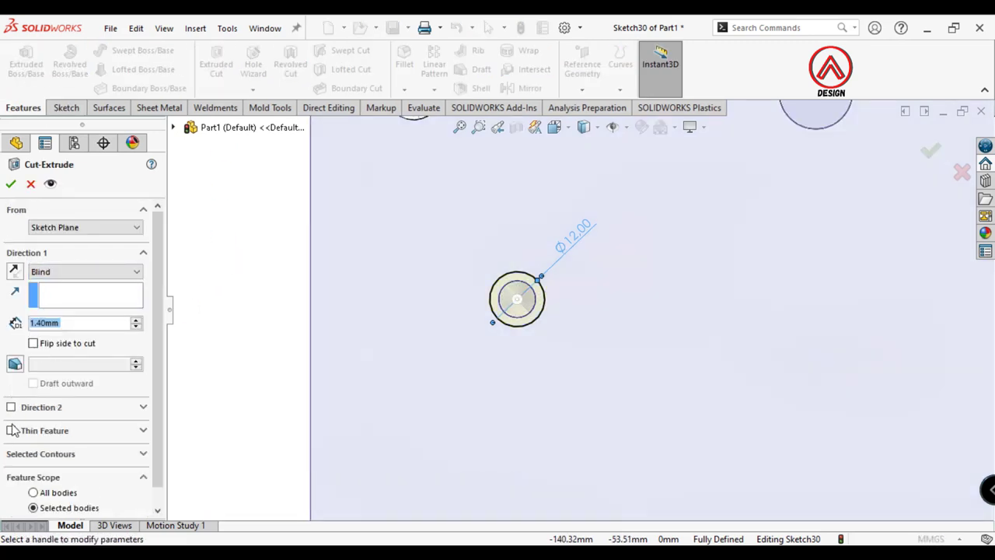
pyautogui.click(11, 430)
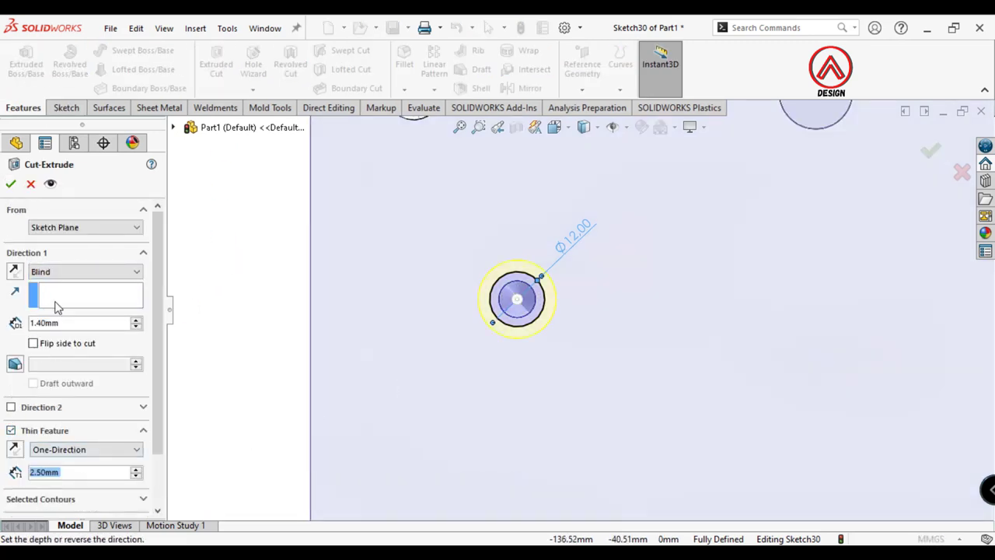
pyautogui.click(11, 184)
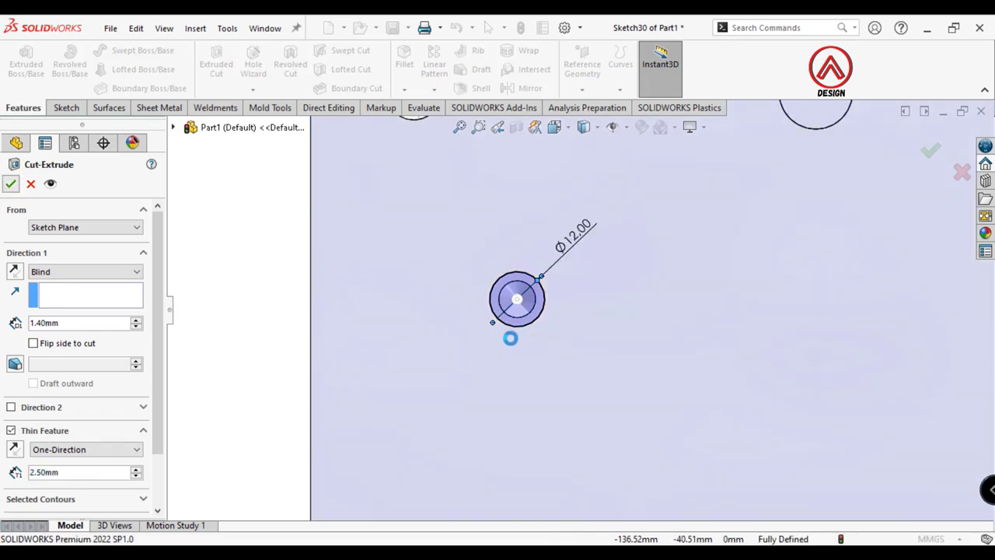
pyautogui.moveTo(304, 328)
pyautogui.mouseDown(button='middle')
pyautogui.moveTo(595, 318)
pyautogui.moveTo(627, 250)
pyautogui.moveTo(515, 215)
pyautogui.mouseUp(button='middle')
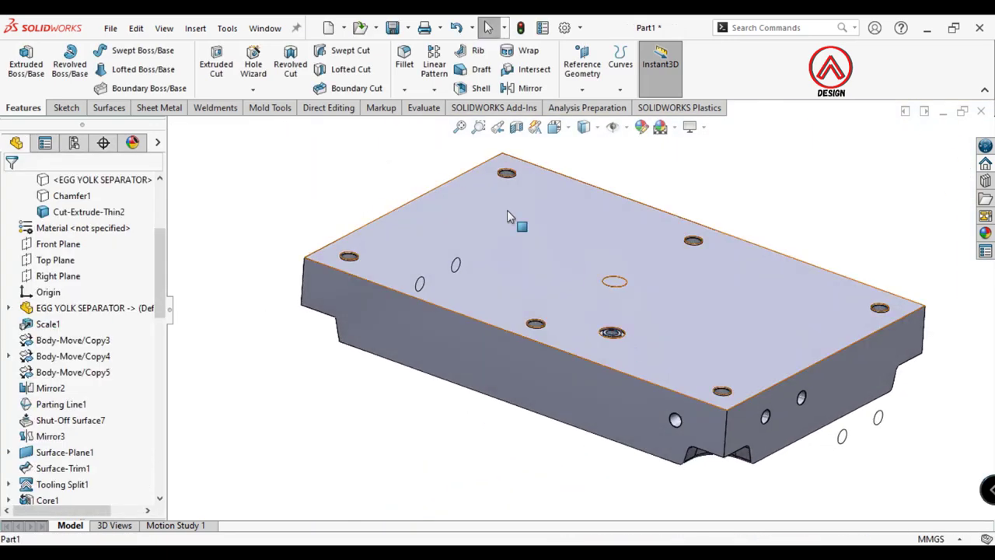
# Start a Mirror using the Front Plane and Right Plane as mirror planes
pyautogui.click(433, 89)
pyautogui.click(453, 143)
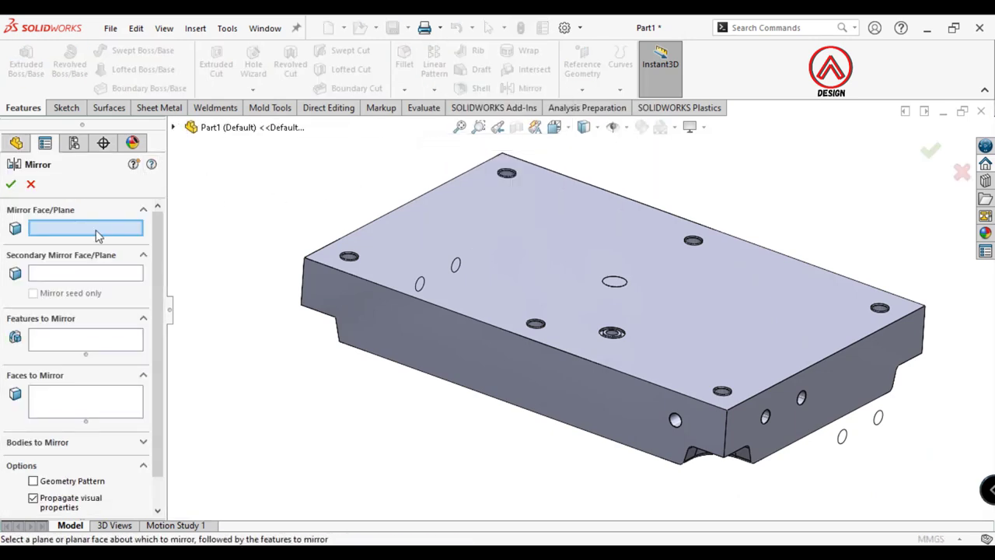
pyautogui.click(174, 127)
pyautogui.click(250, 351)
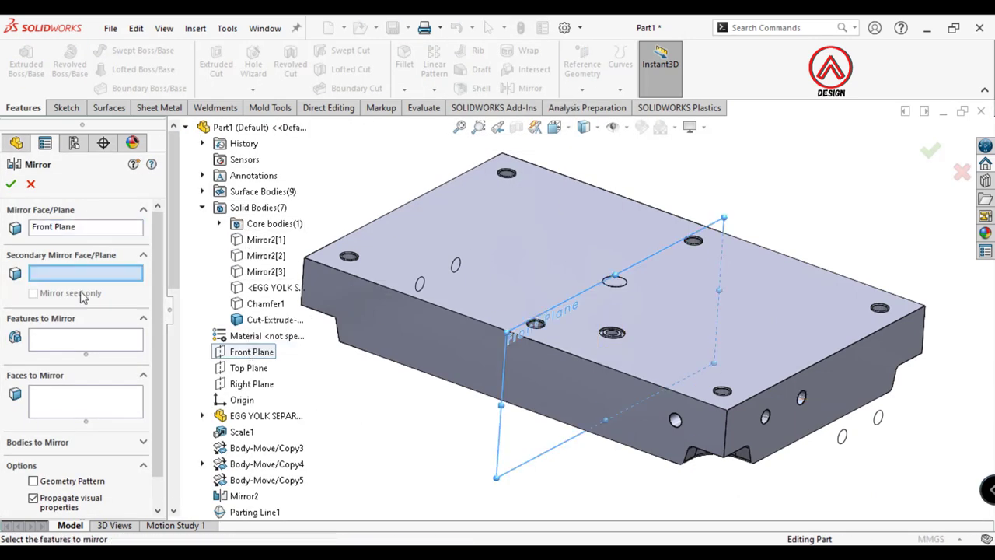
pyautogui.click(251, 383)
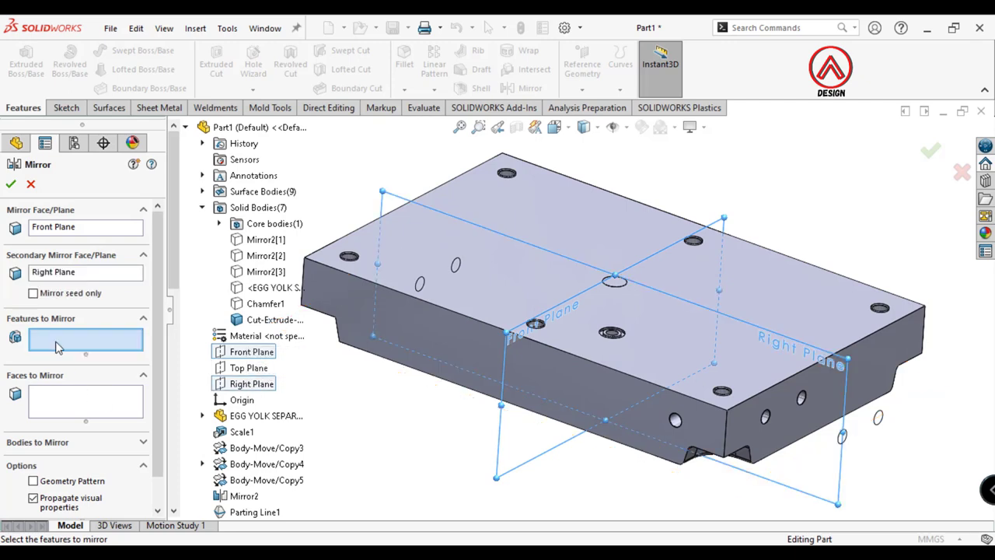
pyautogui.scroll(-3, 550, 379)
pyautogui.scroll(-2, 591, 384)
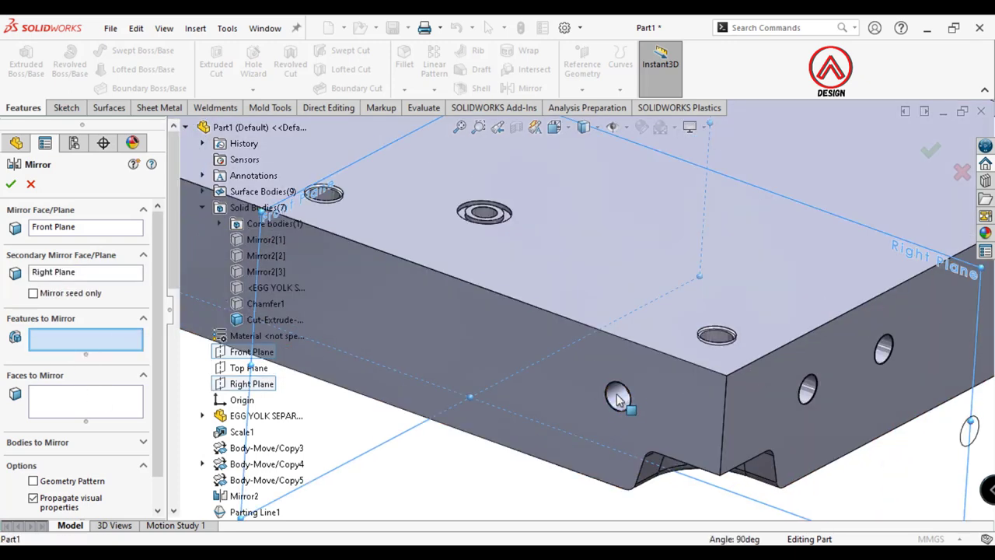
# Mirror the three tapped holes, the Ø8 hole and the seal groove cut
pyautogui.click(618, 396)
pyautogui.moveTo(750, 349); pyautogui.dragTo(788, 373, button='middle')
pyautogui.click(813, 389)
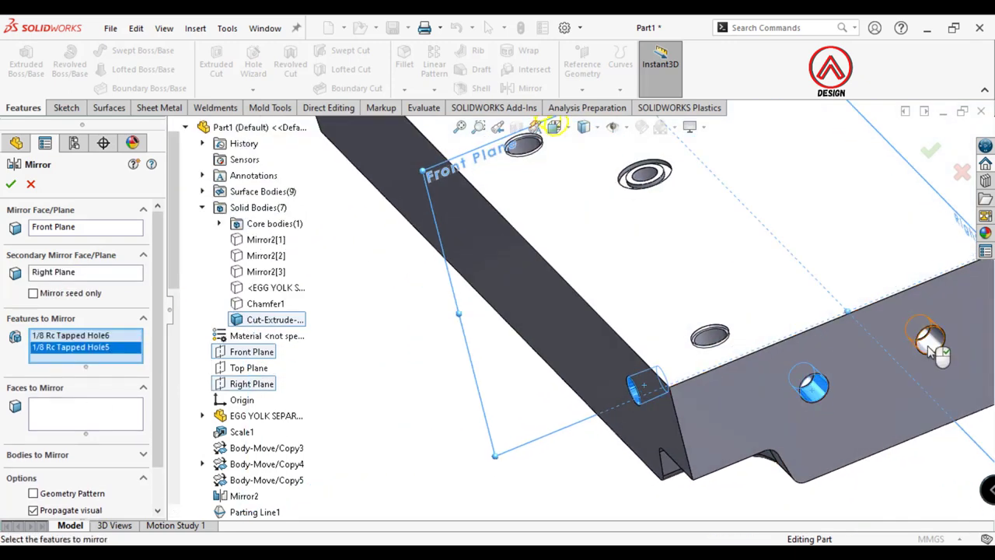
pyautogui.click(930, 342)
pyautogui.scroll(-5, 637, 186)
pyautogui.click(626, 201)
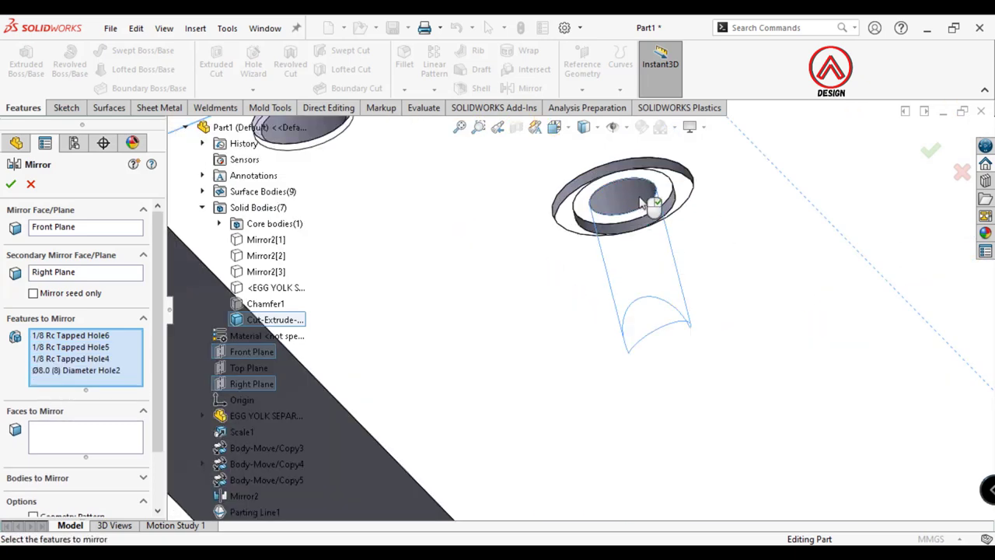
pyautogui.click(680, 188)
pyautogui.scroll(3, 680, 188)
pyautogui.scroll(3, 680, 188)
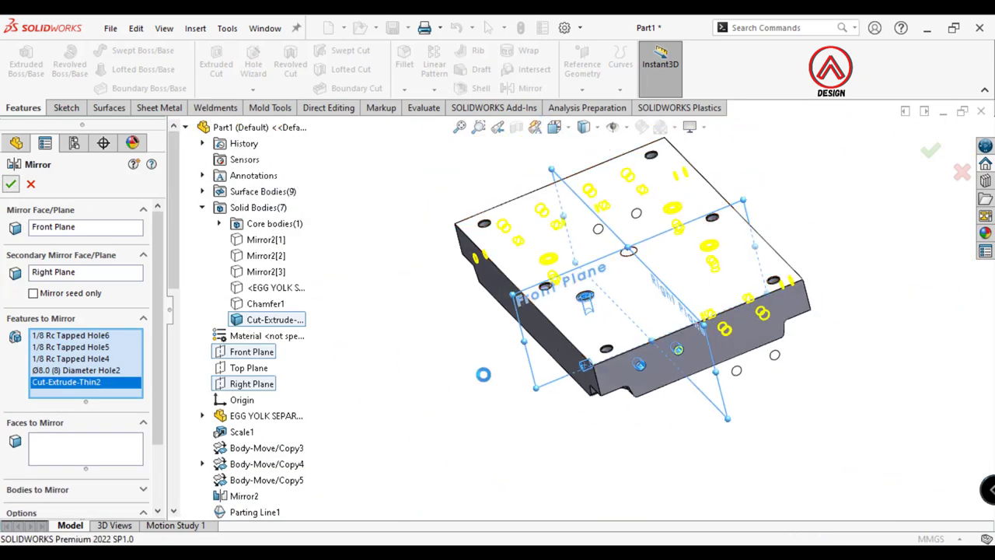
pyautogui.scroll(3, 502, 371)
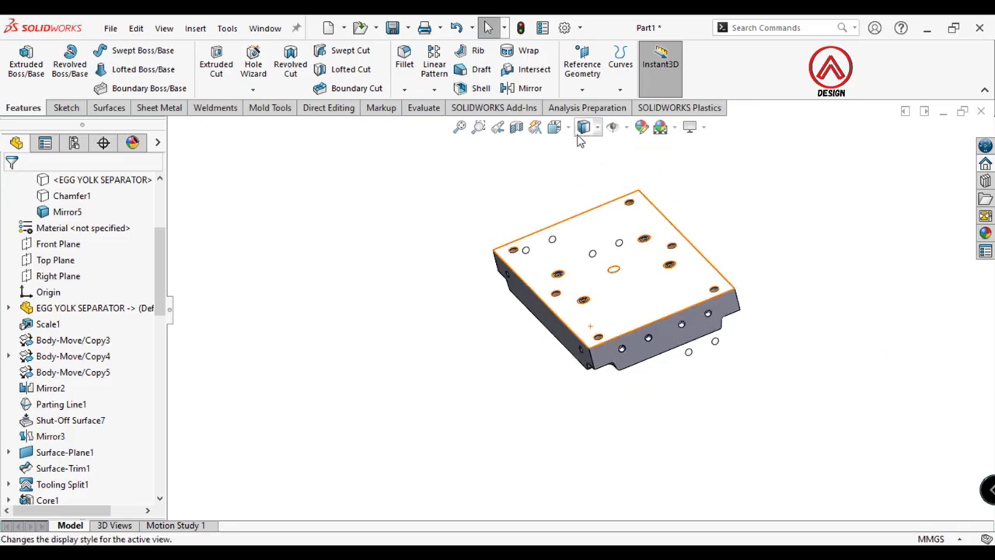
pyautogui.click(584, 126)
# With hidden lines visible, change Ø8.0 Diameter Hole2 to Blind 25 mm deep, then return to shaded view
pyautogui.click(584, 211)
pyautogui.moveTo(612, 237)
pyautogui.mouseDown(button='middle')
pyautogui.moveTo(637, 355)
pyautogui.moveTo(689, 433)
pyautogui.mouseUp(button='middle')
pyautogui.scroll(-5, 622, 295)
pyautogui.scroll(-3, 669, 388)
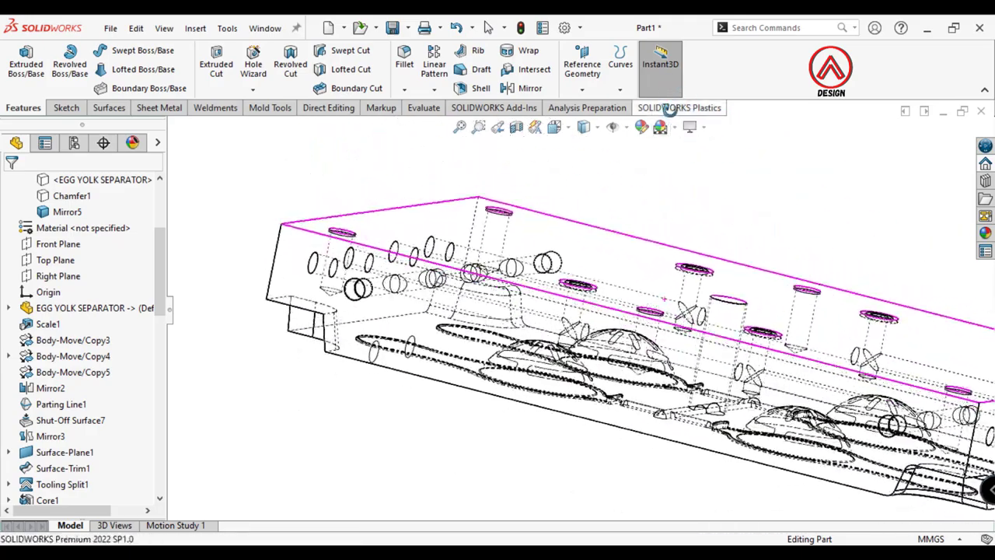
pyautogui.scroll(-5, 77, 459)
pyautogui.scroll(-8, 128, 476)
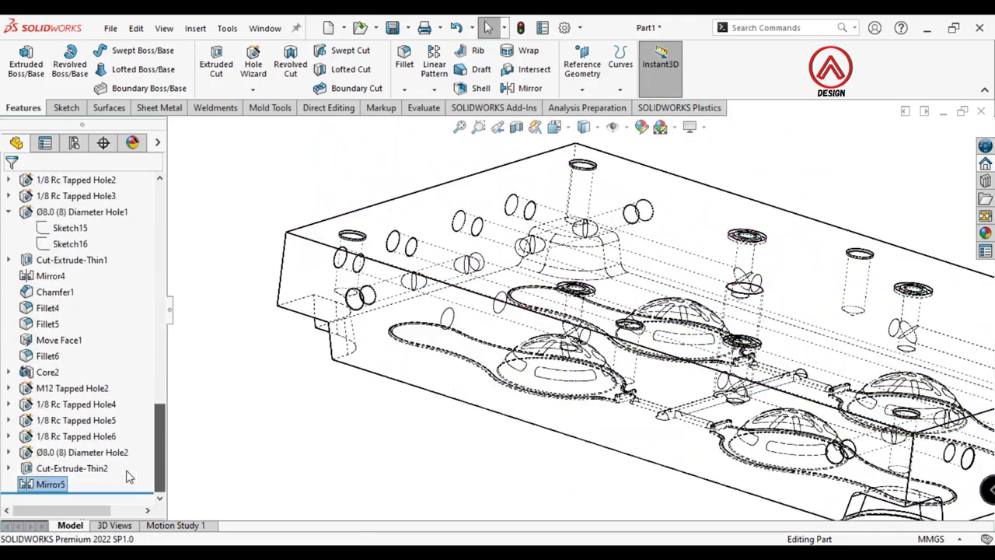
pyautogui.click(47, 454)
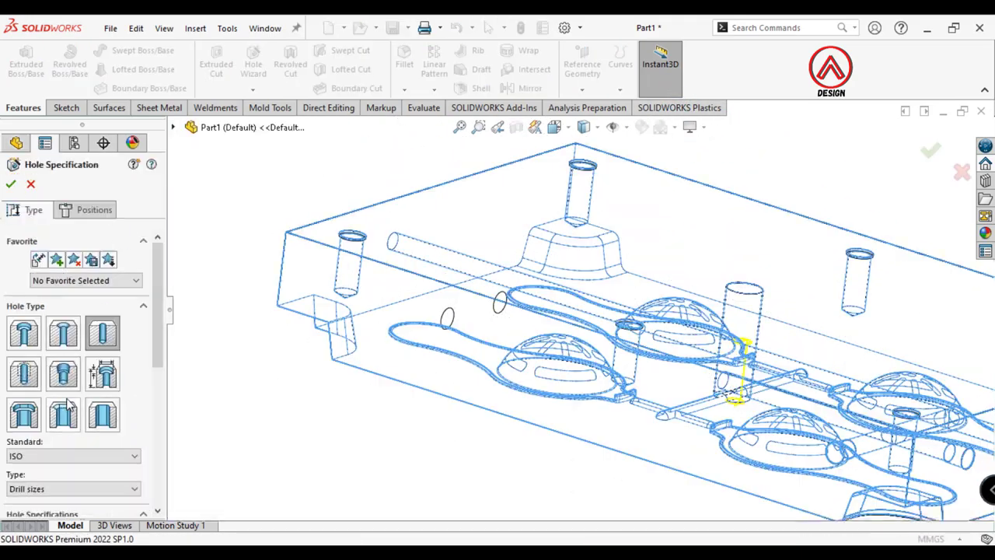
pyautogui.scroll(-5, 107, 429)
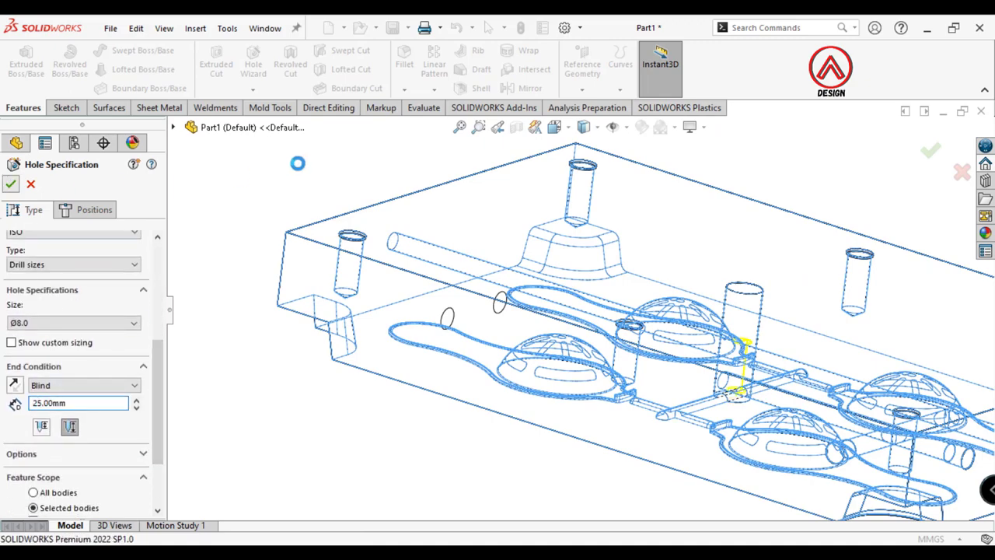
pyautogui.moveTo(559, 285)
pyautogui.mouseDown(button='middle')
pyautogui.moveTo(550, 324)
pyautogui.moveTo(673, 251)
pyautogui.mouseUp(button='middle')
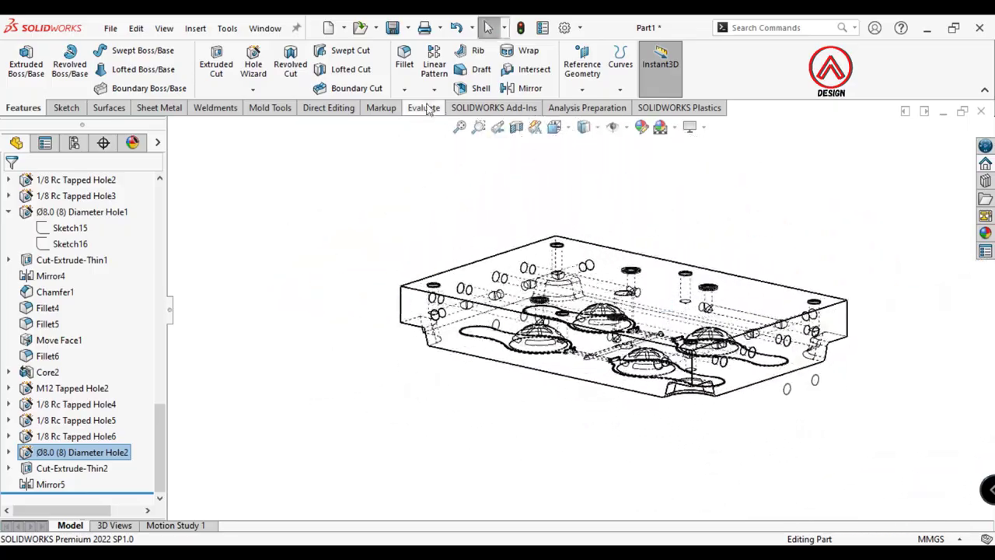
pyautogui.click(587, 131)
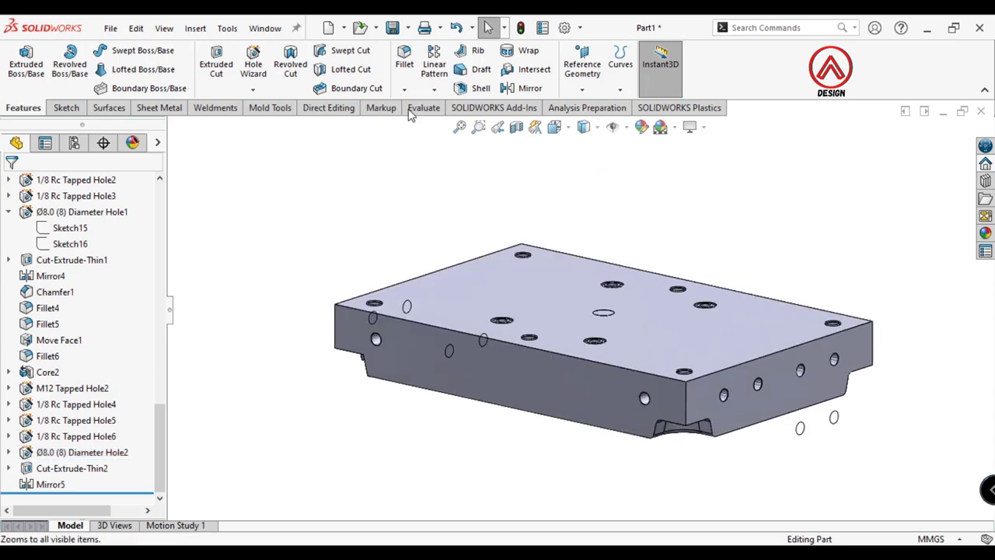
# Chamfer the plate's four top edges and four vertical corner edges at 2 mm × 45°
pyautogui.click(404, 88)
pyautogui.click(429, 122)
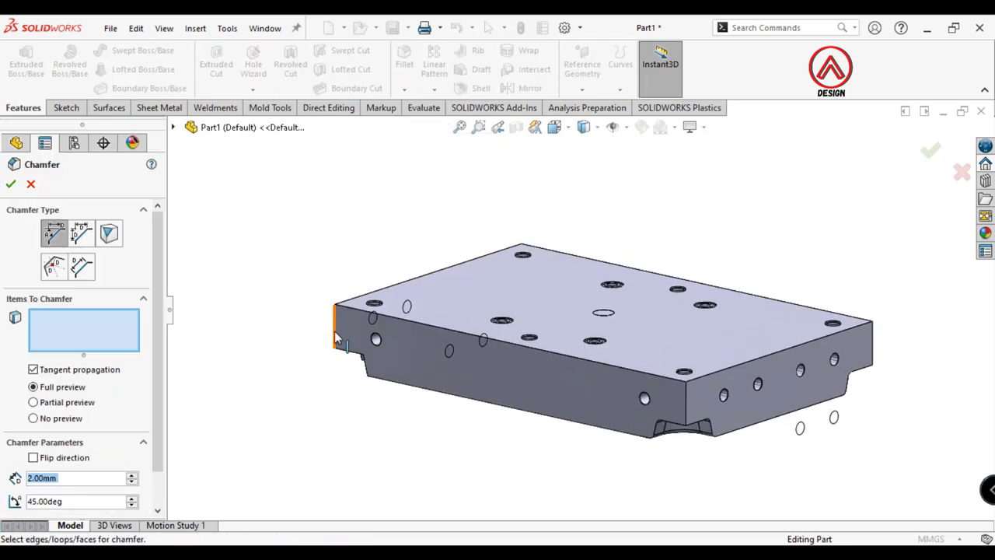
pyautogui.click(336, 336)
pyautogui.click(506, 342)
pyautogui.click(429, 277)
pyautogui.click(696, 283)
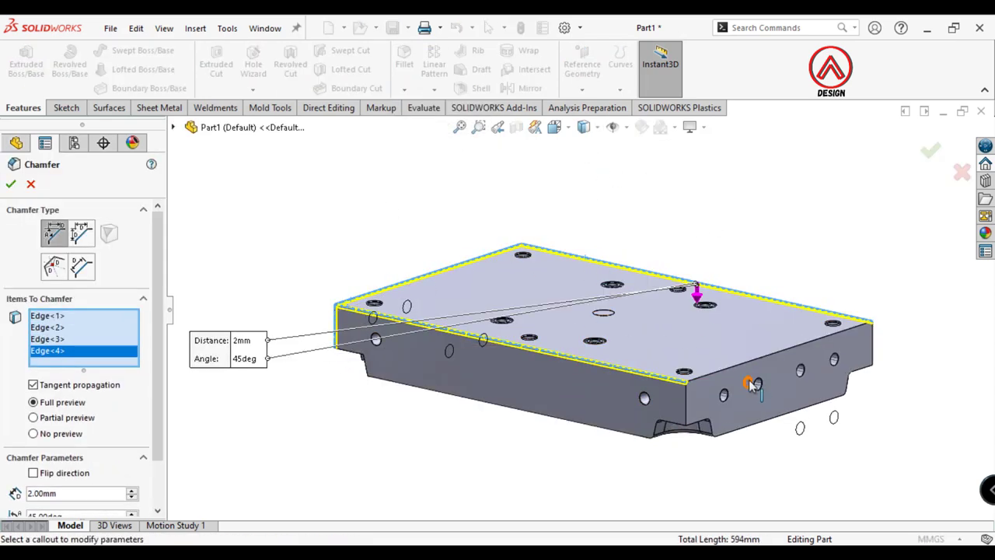
pyautogui.click(703, 374)
pyautogui.click(686, 398)
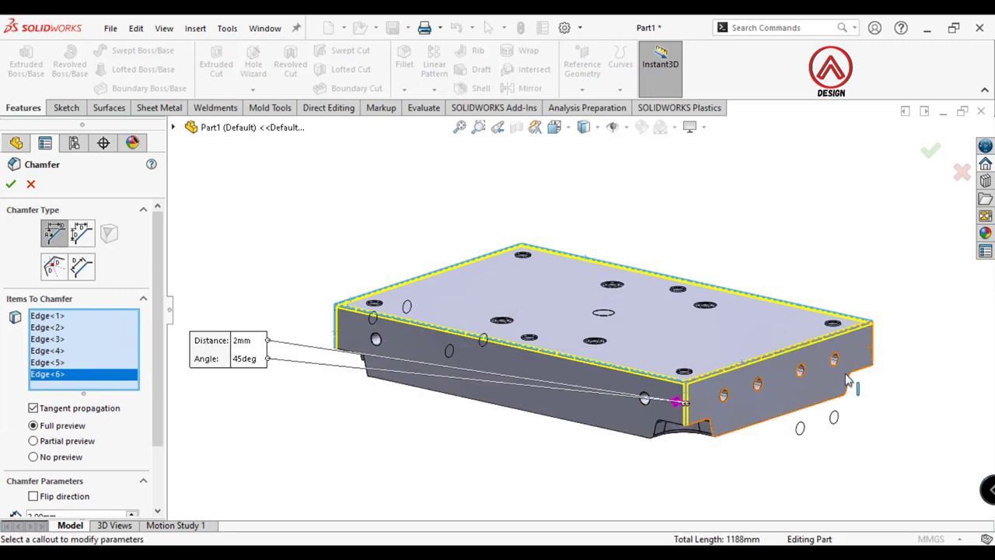
pyautogui.moveTo(847, 379); pyautogui.dragTo(847, 395, button='middle')
pyautogui.click(382, 404)
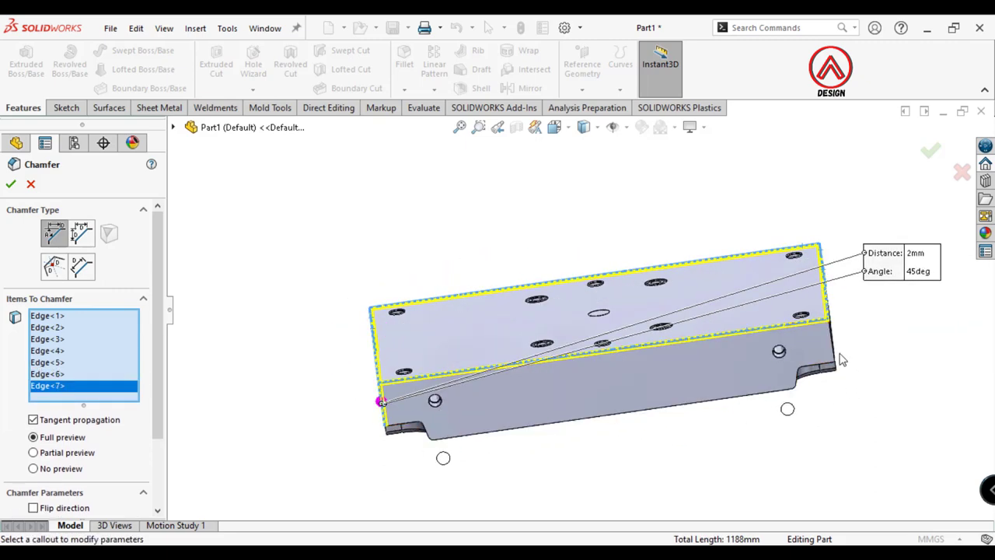
pyautogui.moveTo(842, 359); pyautogui.dragTo(771, 373, button='middle')
pyautogui.click(764, 369)
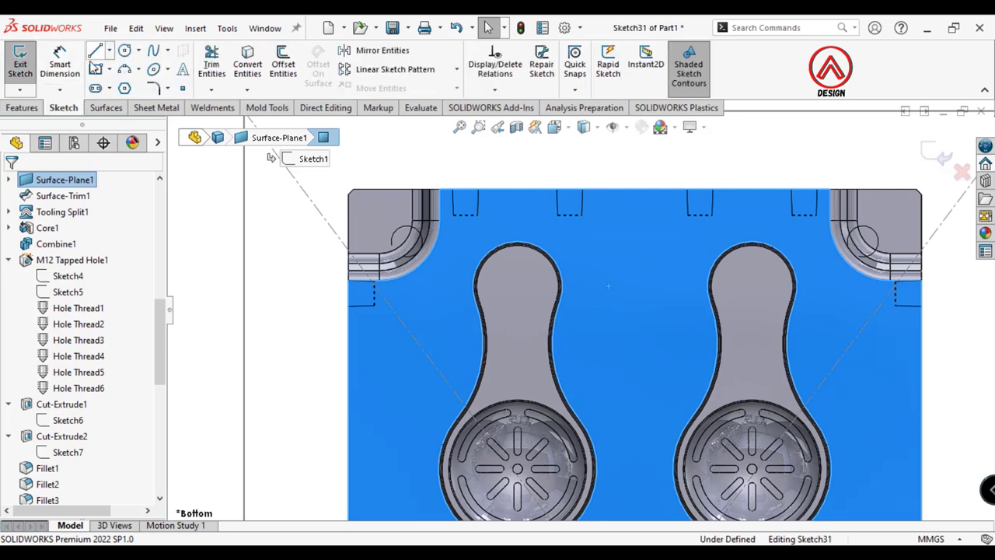
# Draw a thin centre rectangle for the vent slot and dimension its width to 6 mm
pyautogui.click(95, 68)
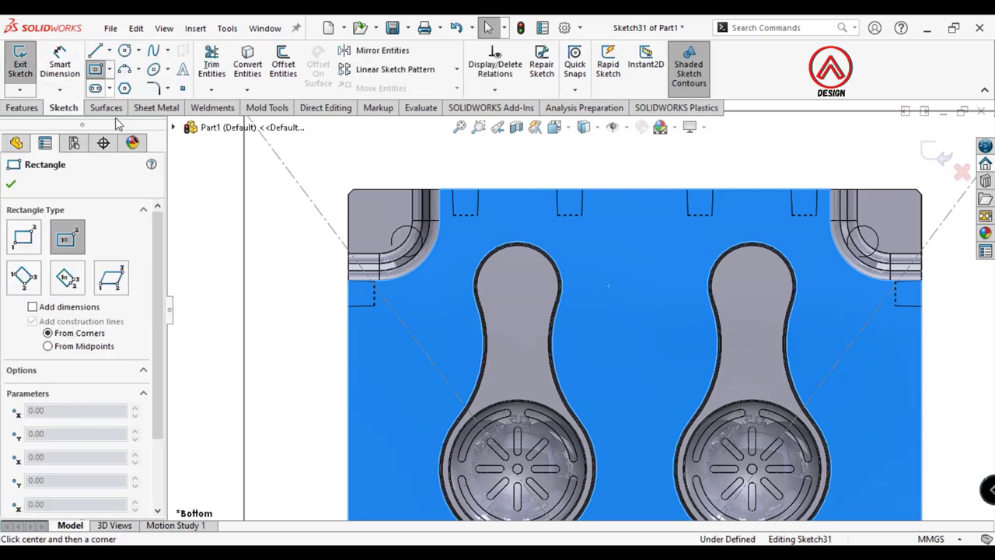
pyautogui.scroll(-3, 478, 256)
pyautogui.scroll(2, 547, 287)
pyautogui.click(554, 285)
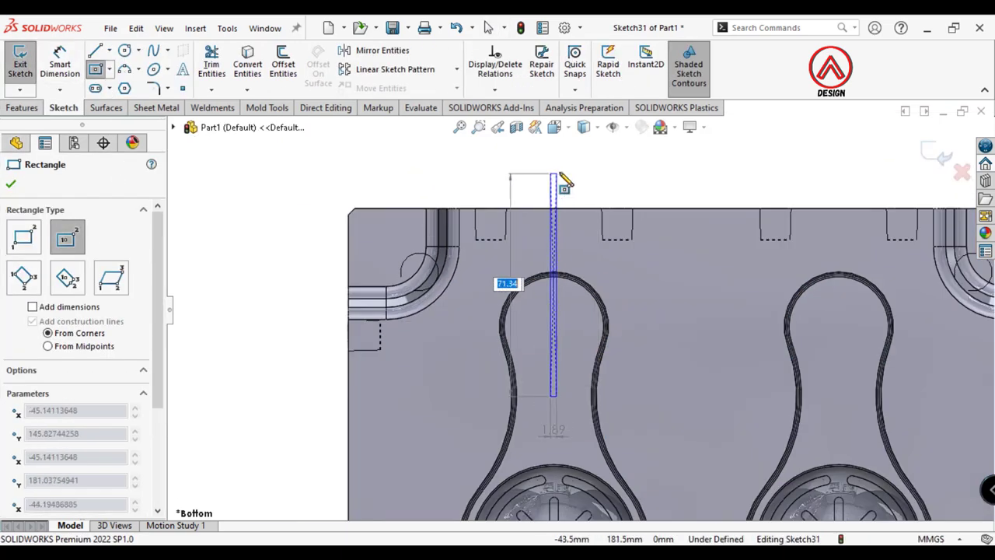
pyautogui.click(541, 183)
pyautogui.click(553, 185)
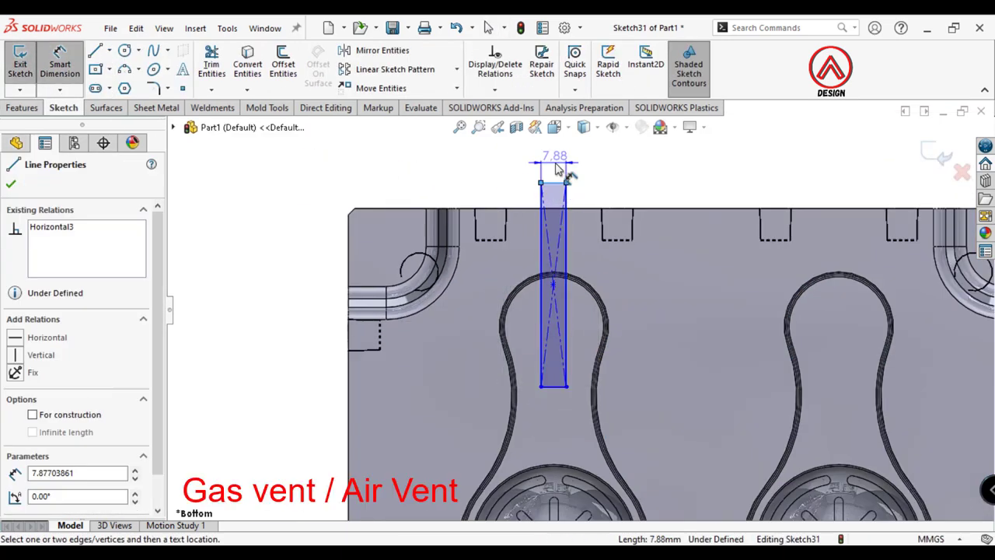
pyautogui.click(556, 169)
pyautogui.press('Return')
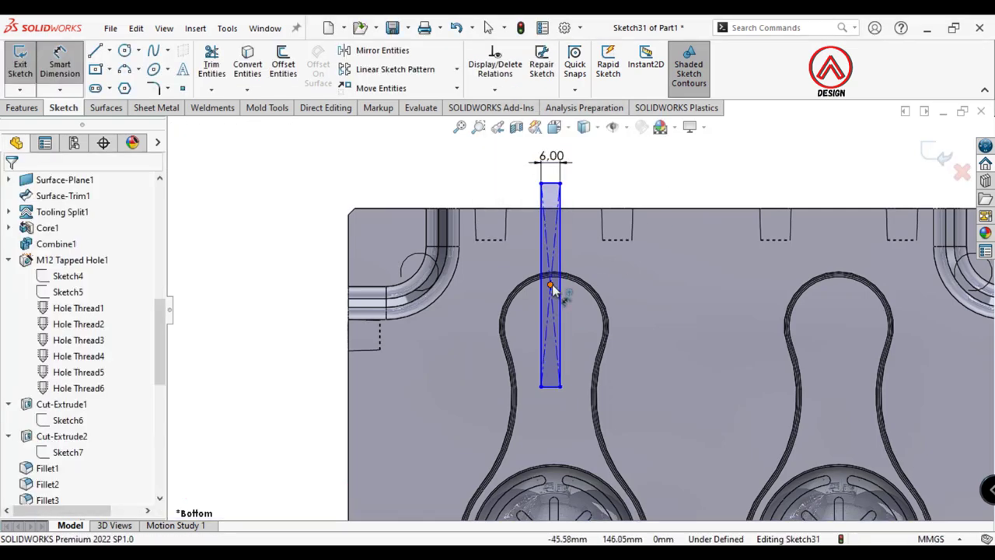
# Dimension the vent's centre 45 mm from the origin
pyautogui.click(550, 287)
pyautogui.scroll(3, 580, 309)
pyautogui.scroll(-2, 619, 457)
pyautogui.scroll(-1, 596, 411)
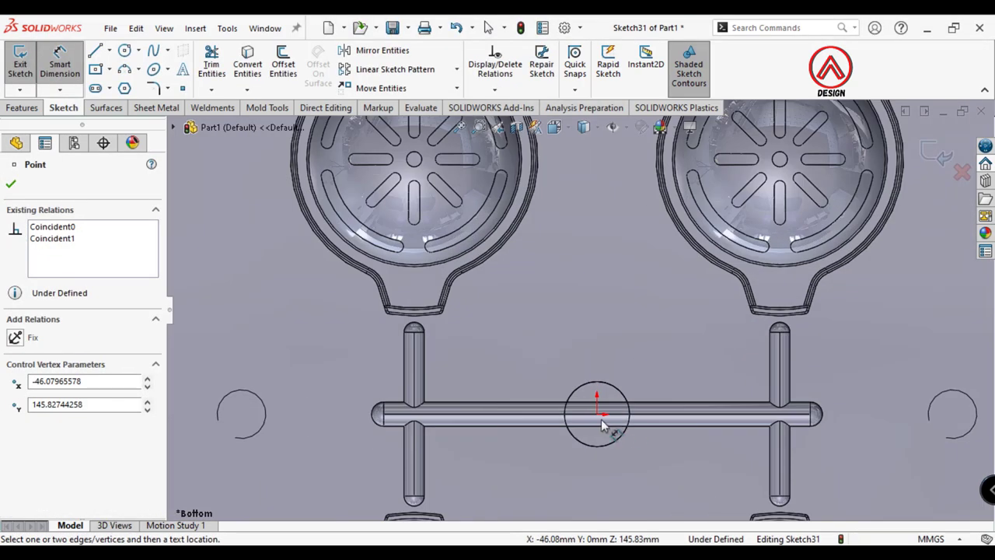
pyautogui.click(597, 409)
pyautogui.scroll(3, 591, 373)
pyautogui.scroll(-3, 579, 234)
pyautogui.click(568, 165)
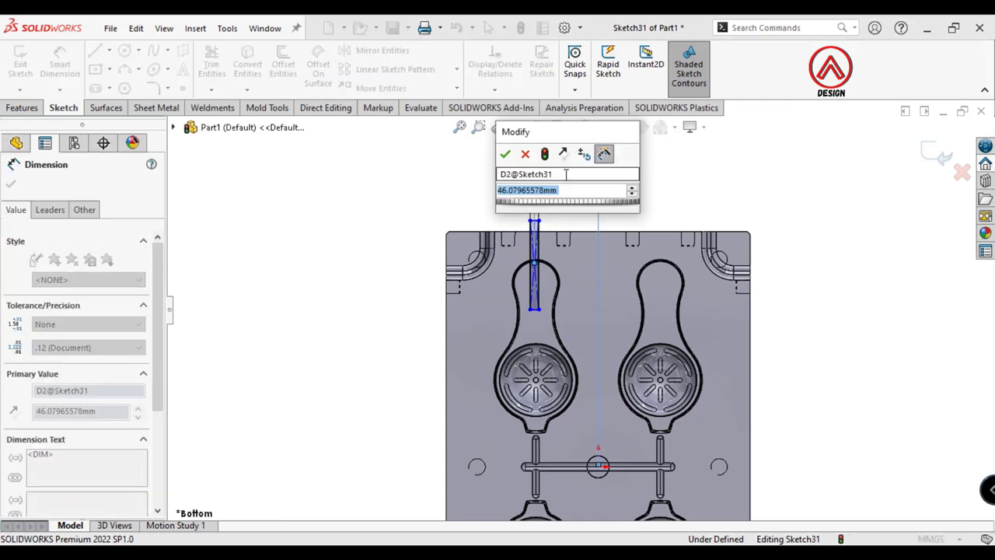
pyautogui.write('45')
pyautogui.press('Return')
pyautogui.press('Escape')
# Cut the vent rectangle into the plate as a Blind extruded cut
pyautogui.click(21, 107)
pyautogui.click(216, 62)
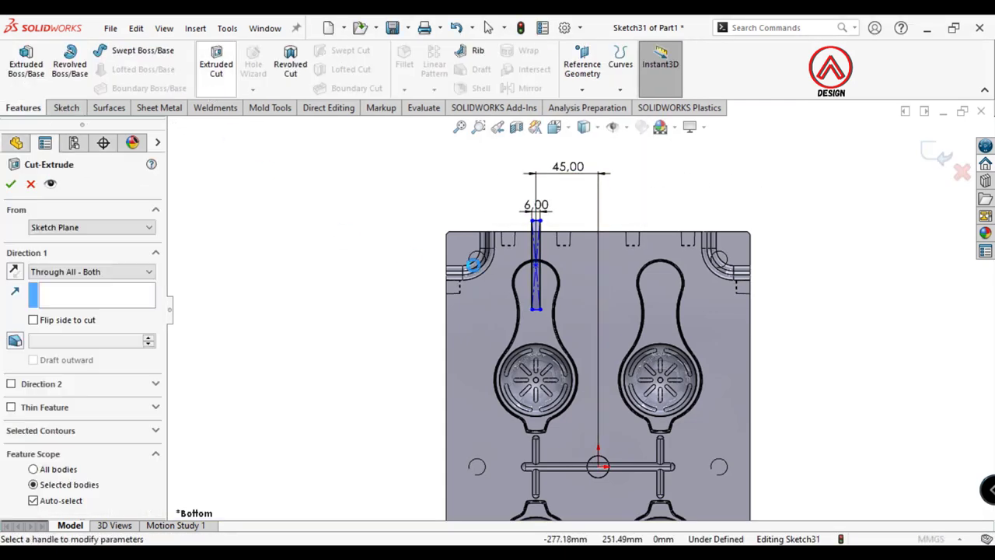
pyautogui.click(85, 271)
pyautogui.click(71, 287)
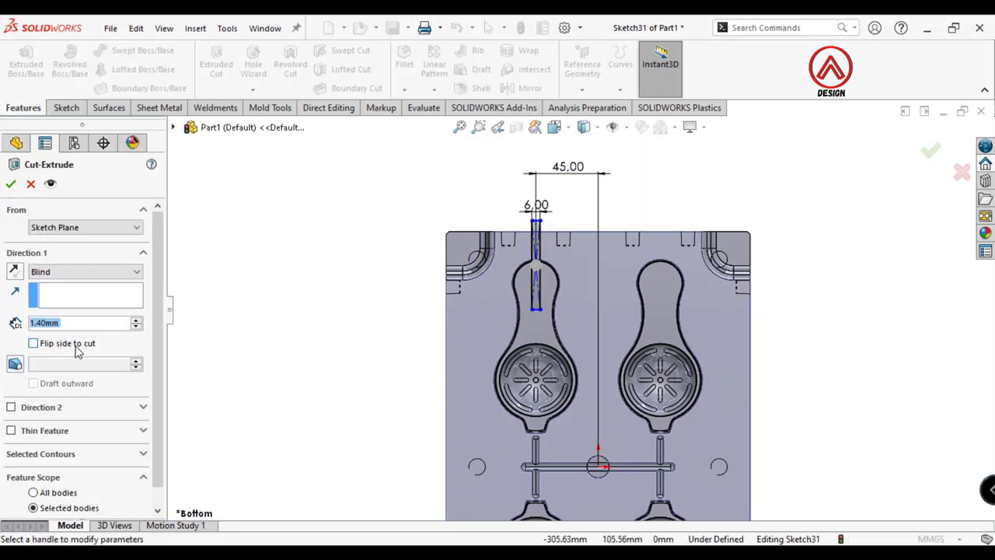
pyautogui.click(75, 325)
pyautogui.press('BackSpace')
pyautogui.press('BackSpace')
pyautogui.press('BackSpace')
pyautogui.write('0')
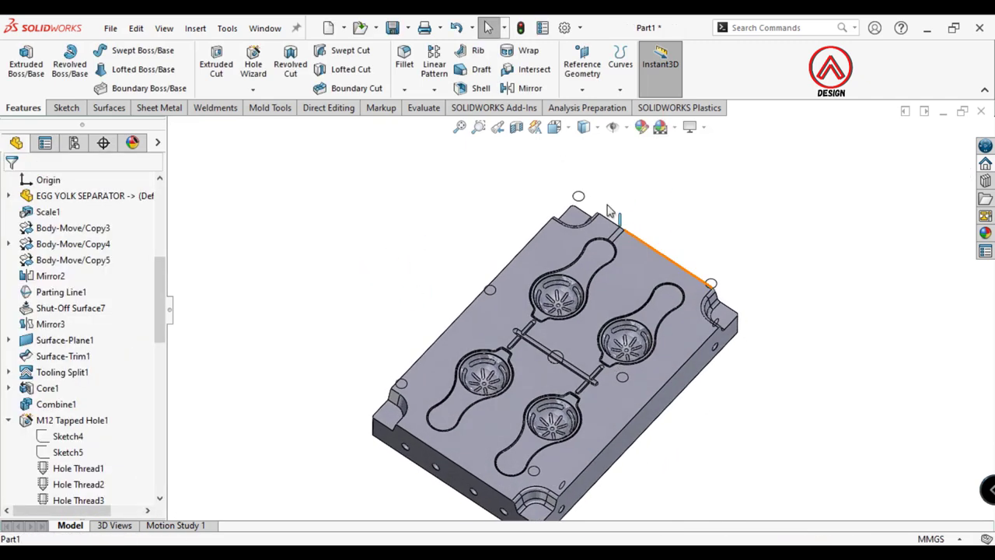
# Mirror Cut-Extrude4 about the Front and Right Planes to reach all four cavities
pyautogui.click(433, 90)
pyautogui.click(429, 139)
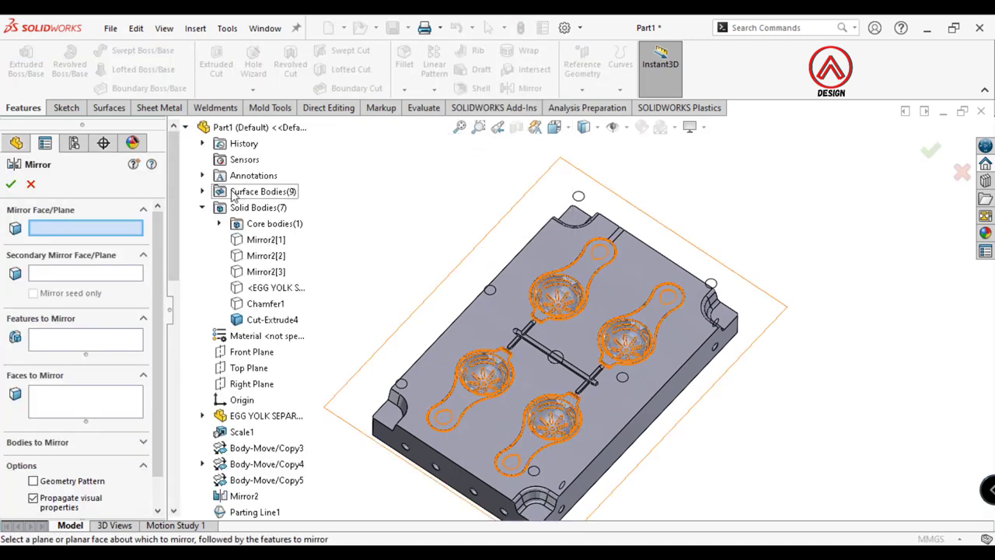
pyautogui.click(244, 351)
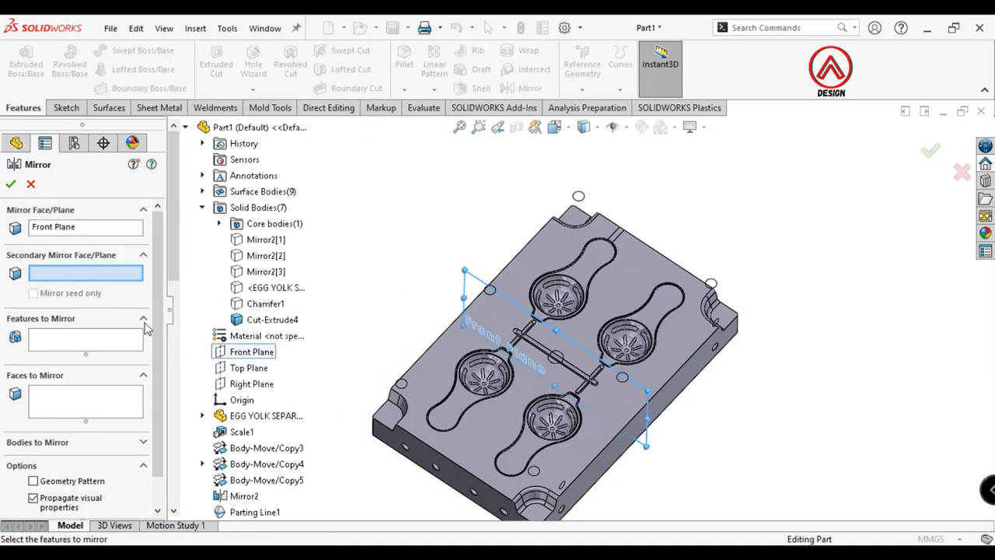
pyautogui.click(239, 385)
pyautogui.scroll(-3, 603, 298)
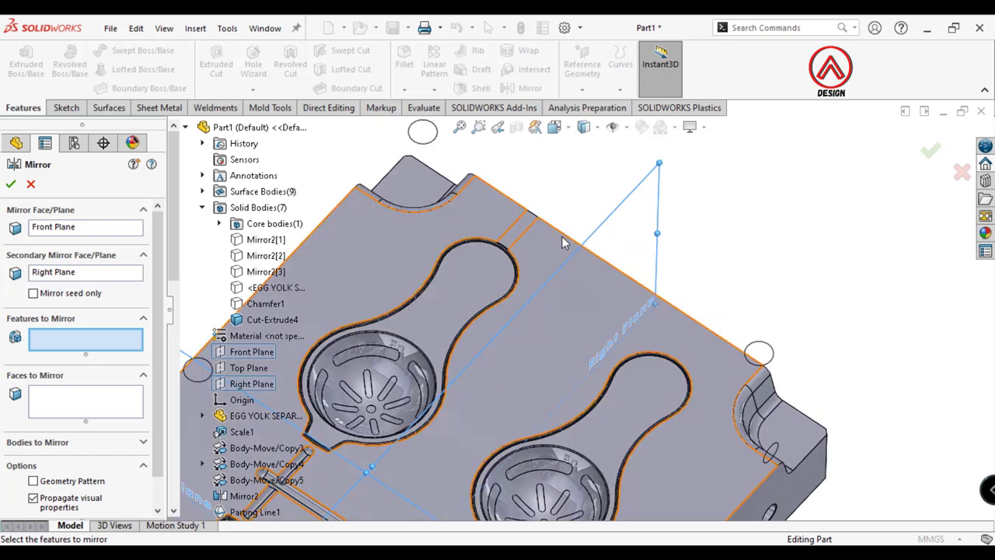
pyautogui.click(518, 231)
pyautogui.scroll(3, 518, 231)
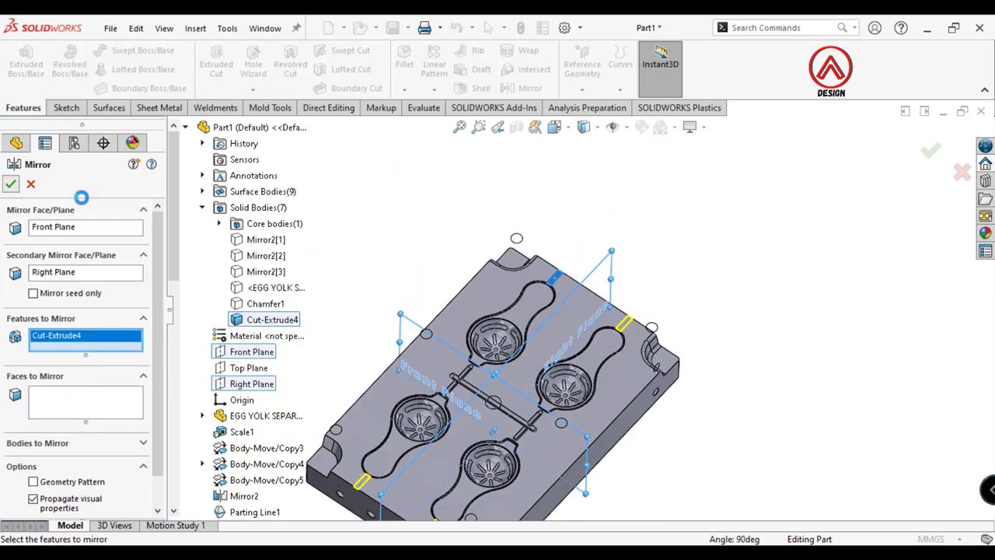
pyautogui.press('Return')
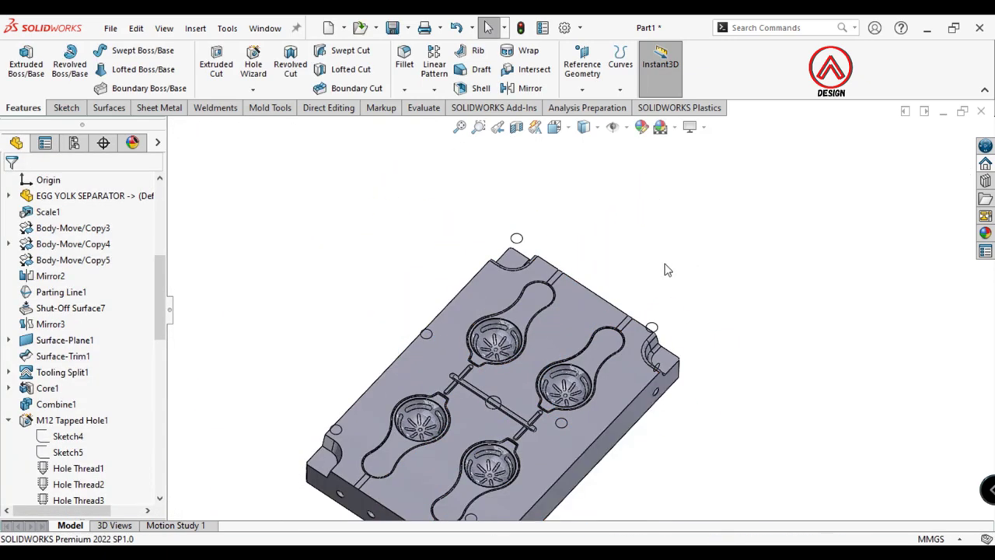
# Hide the Tooling Split1 mold plate body to reveal the cylinder
pyautogui.moveTo(591, 326)
pyautogui.mouseDown(button='middle')
pyautogui.moveTo(649, 370)
pyautogui.moveTo(573, 455)
pyautogui.moveTo(585, 330)
pyautogui.moveTo(667, 358)
pyautogui.mouseUp(button='middle')
pyautogui.scroll(-3, 584, 330)
pyautogui.scroll(-3, 667, 359)
pyautogui.click(666, 358)
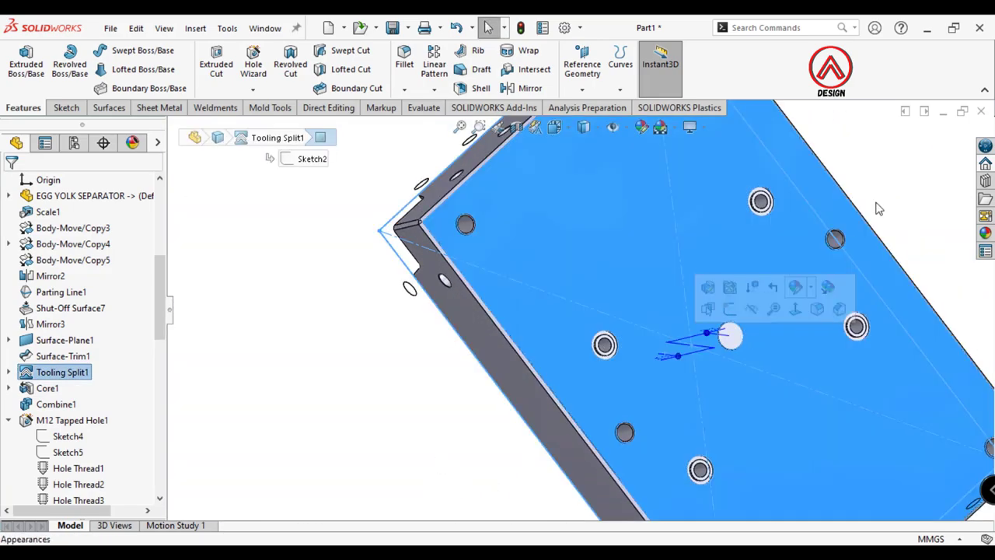
pyautogui.click(733, 382)
pyautogui.click(821, 337)
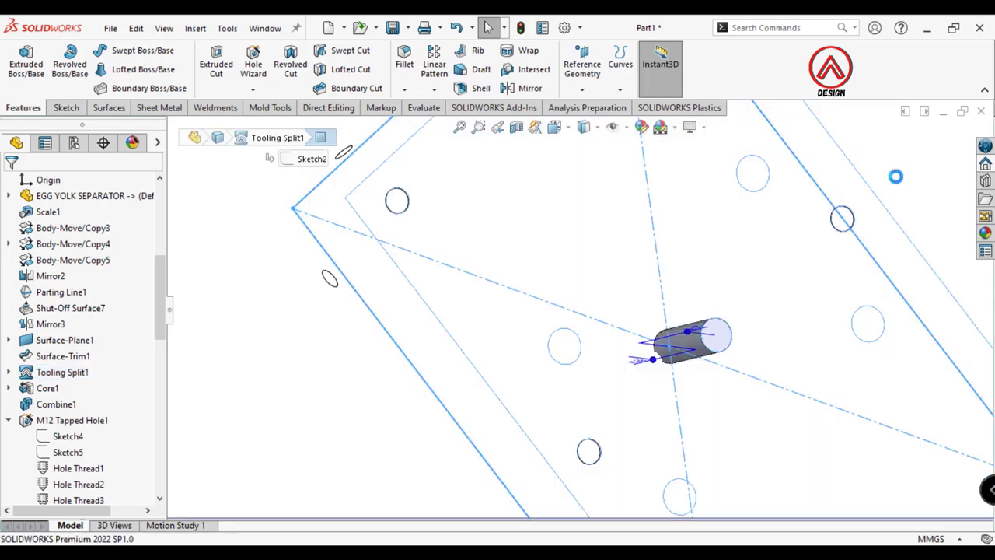
# Start a new sketch on the cylinder's end face, viewed Normal To
pyautogui.scroll(-2, 757, 356)
pyautogui.click(688, 333)
pyautogui.click(820, 289)
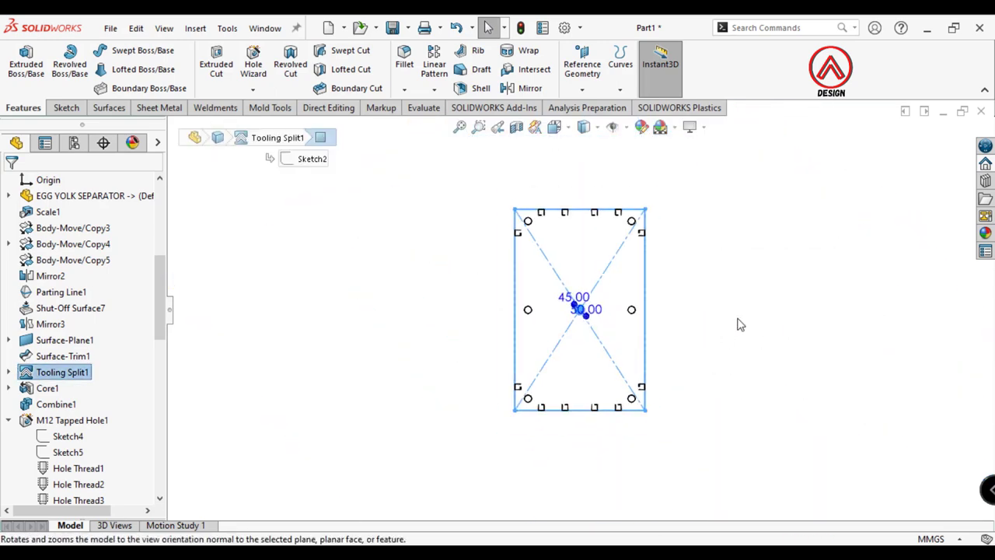
pyautogui.click(65, 108)
pyautogui.click(19, 62)
pyautogui.click(124, 50)
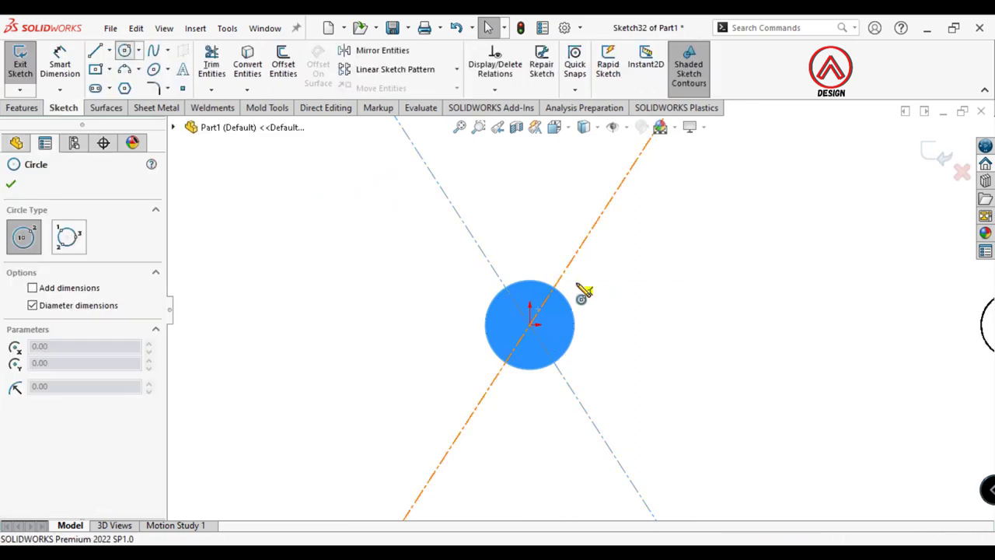
# Draw a circle centred on the origin and dimension its diameter to 16 mm
pyautogui.click(530, 324)
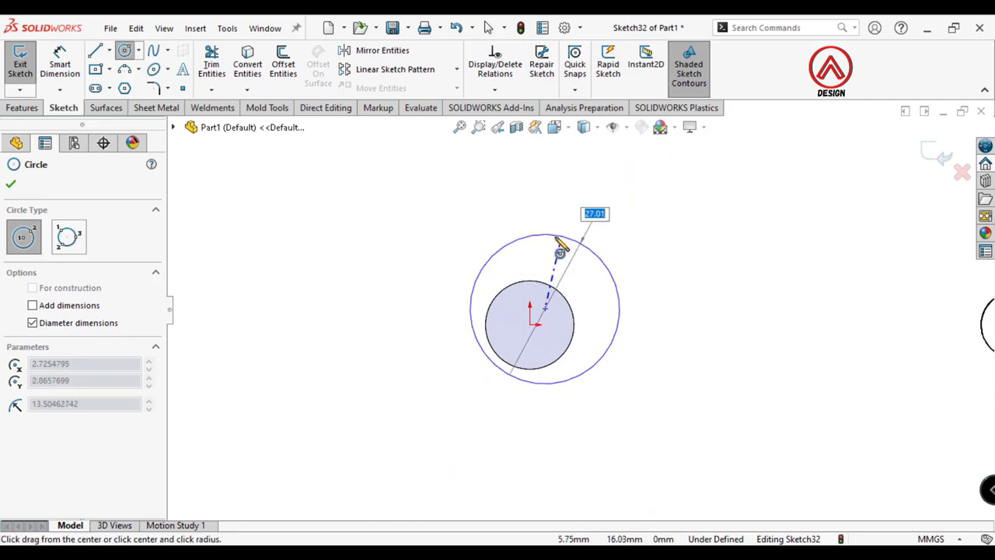
pyautogui.click(568, 265)
pyautogui.press('Escape')
pyautogui.click(585, 269)
pyautogui.click(614, 230)
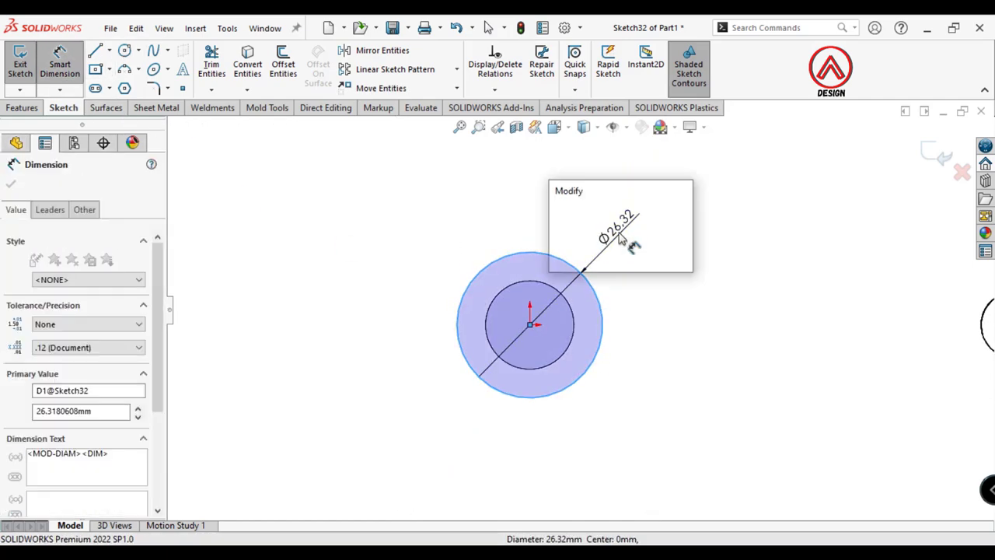
pyautogui.write('4')
pyautogui.press('Return')
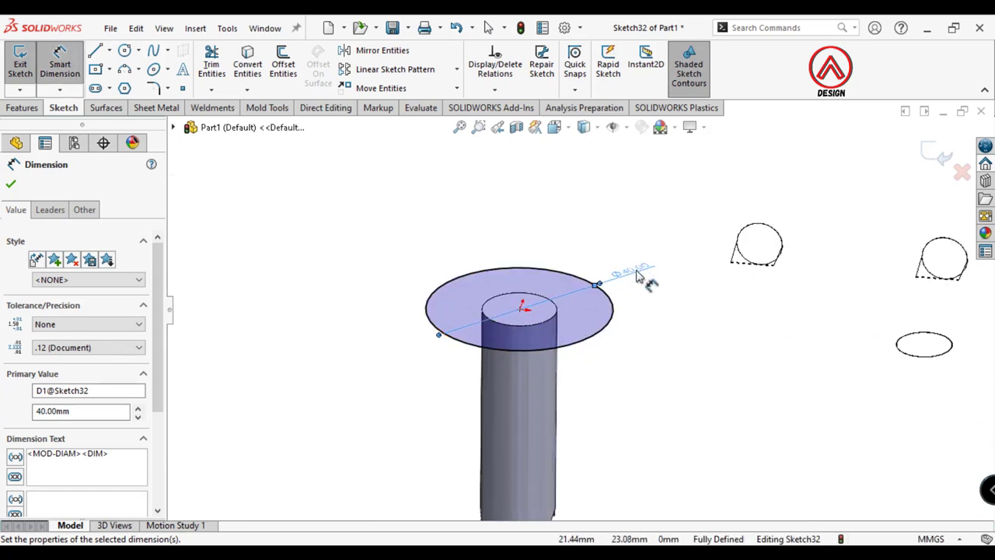
pyautogui.doubleClick(636, 272)
pyautogui.write('16')
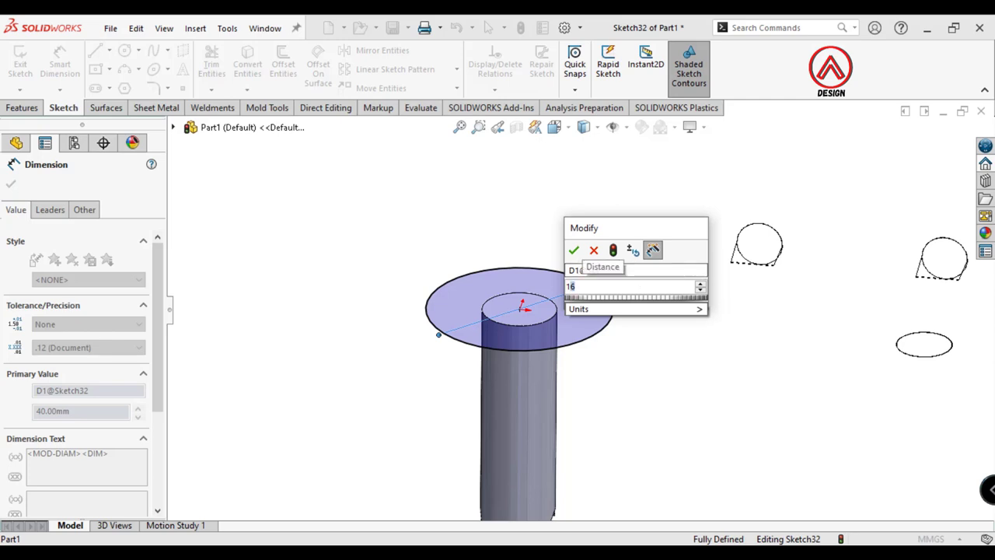
pyautogui.press('Return')
pyautogui.scroll(4, 689, 311)
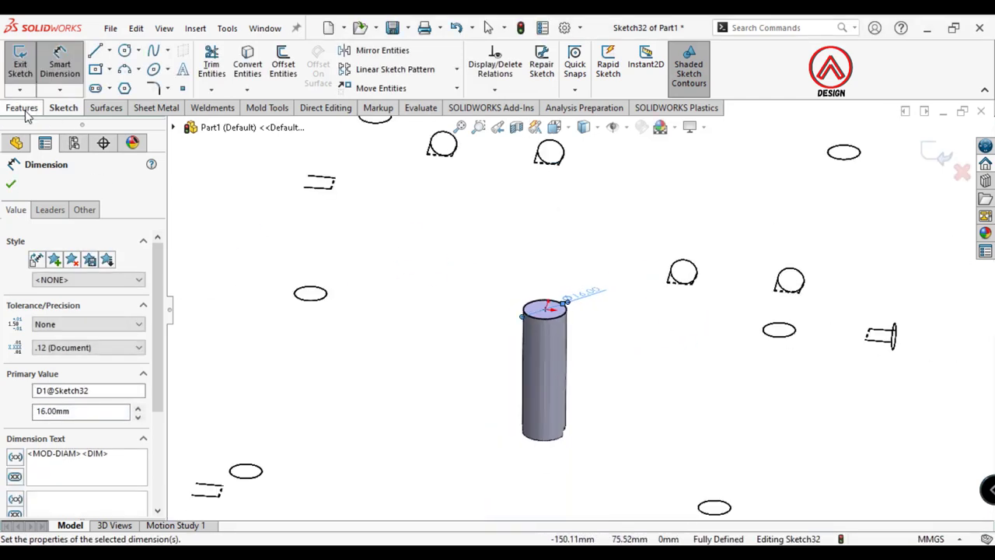
# Extrude the Ø16 circle as a 20 mm Blind boss
pyautogui.click(24, 108)
pyautogui.click(26, 62)
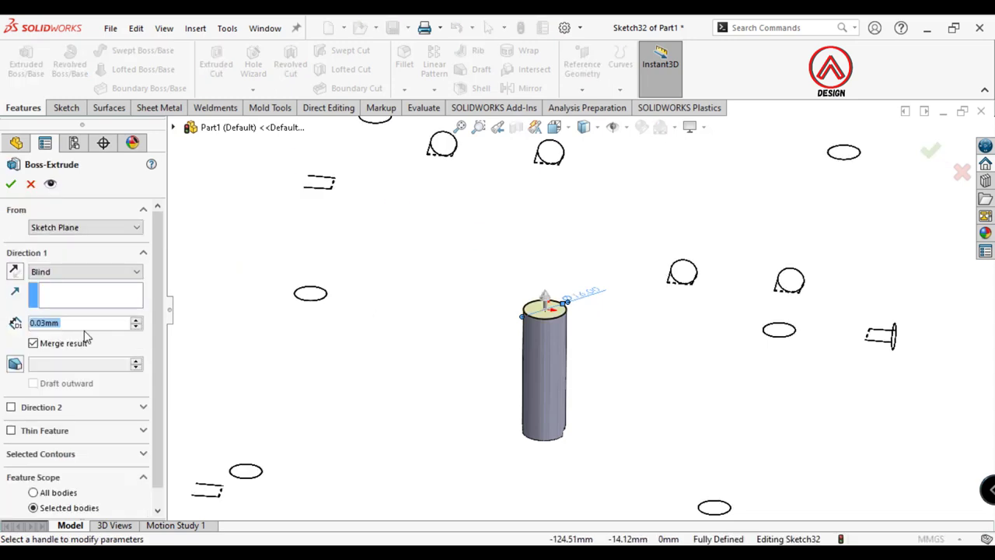
pyautogui.write('2')
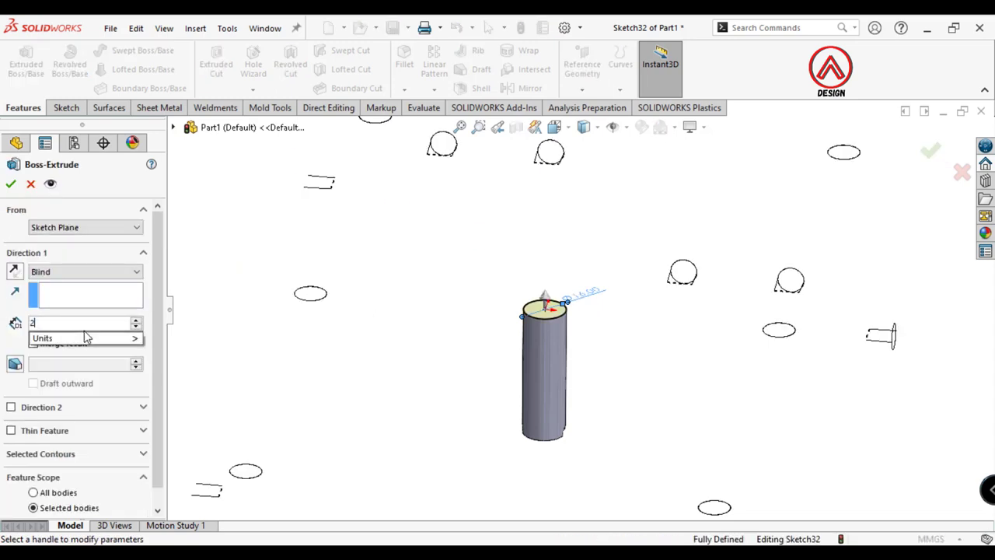
pyautogui.write('0')
pyautogui.press('Return')
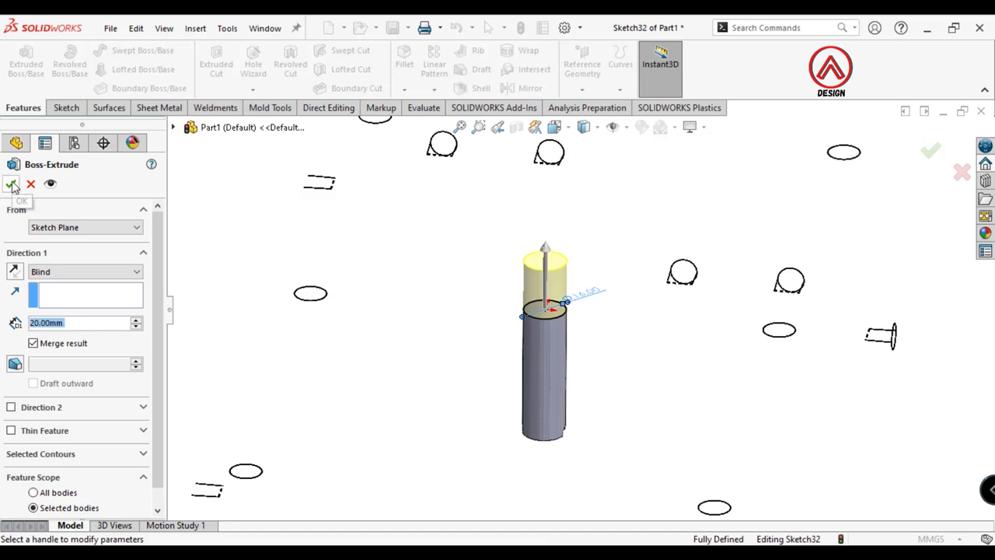
pyautogui.click(11, 184)
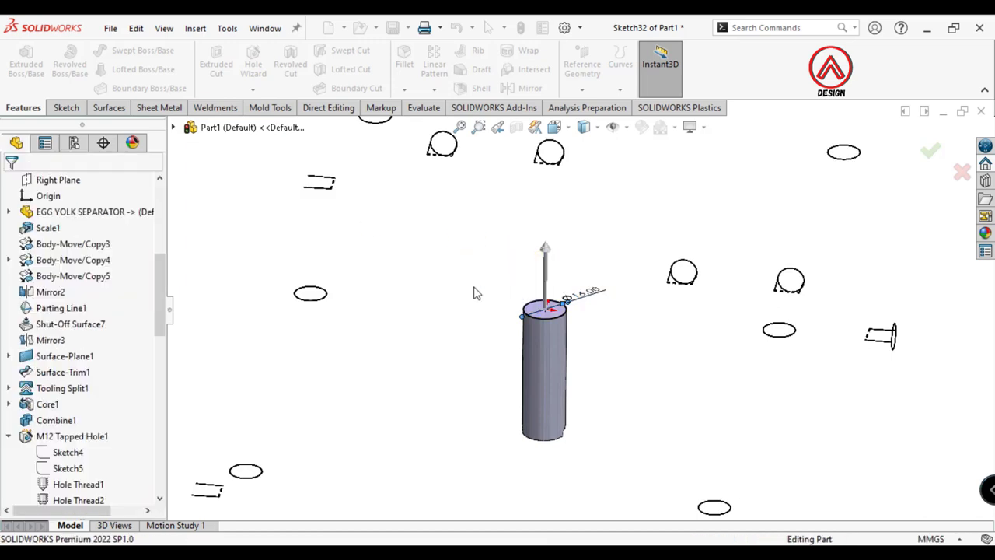
# Edit Boss-Extrude1 to change its depth to 30 mm
pyautogui.click(548, 286)
pyautogui.click(47, 484)
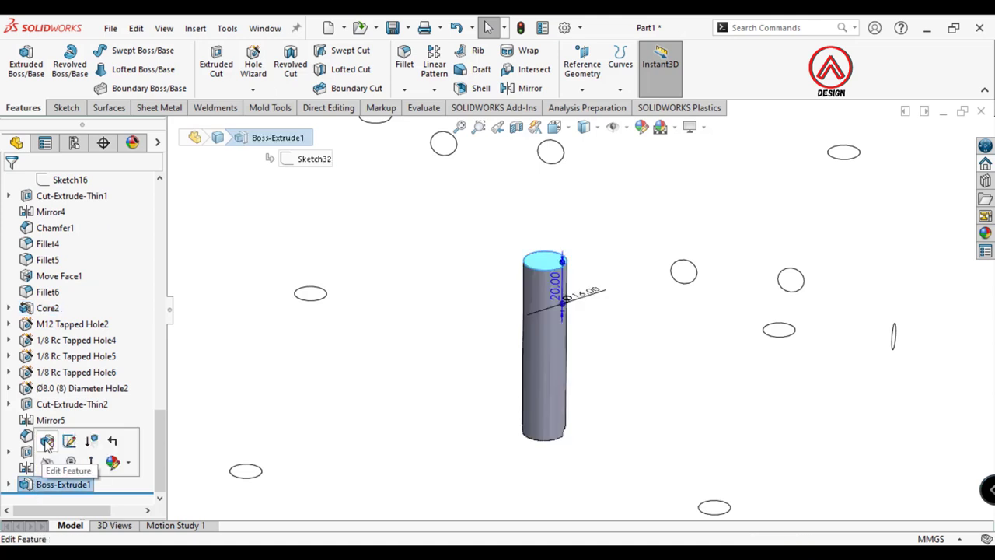
pyautogui.click(42, 443)
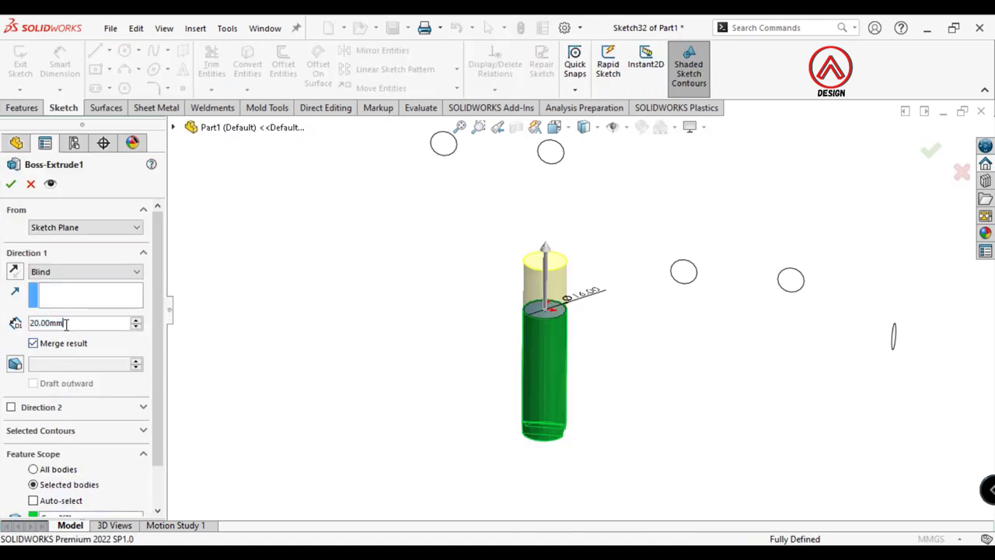
pyautogui.write('30')
pyautogui.press('Return')
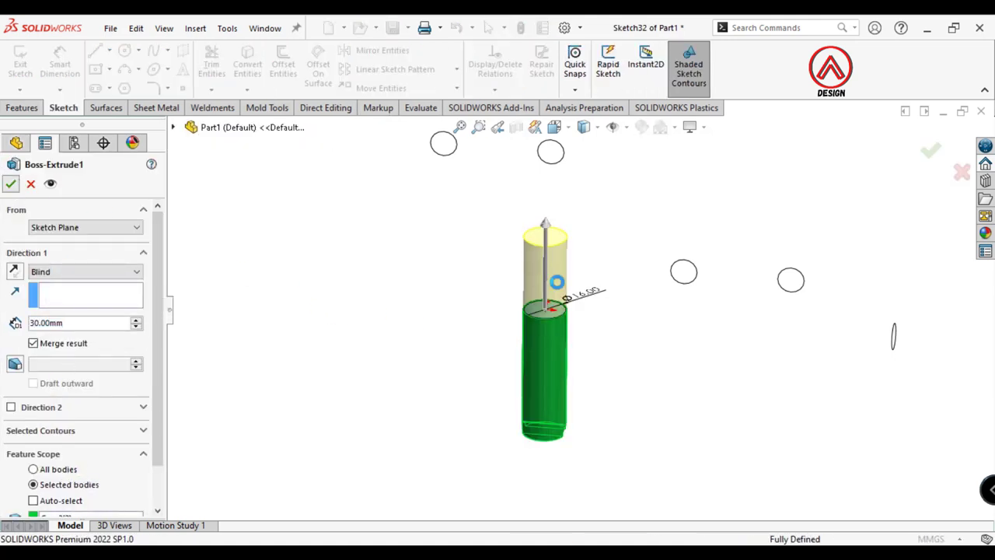
pyautogui.click(11, 184)
pyautogui.click(558, 249)
# Sketch a 40 mm diameter circle centred on the pin's top face
pyautogui.click(676, 199)
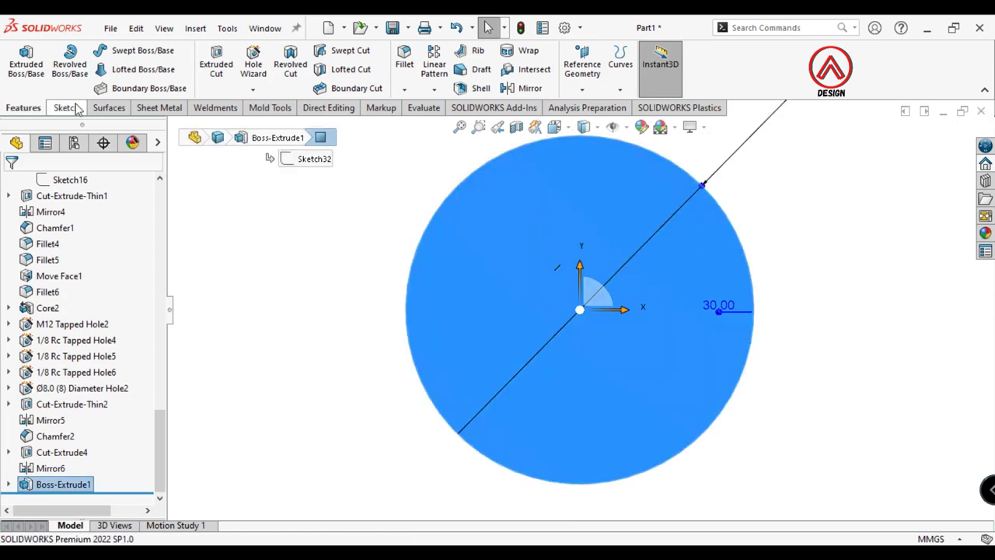
pyautogui.click(64, 107)
pyautogui.click(21, 58)
pyautogui.click(124, 50)
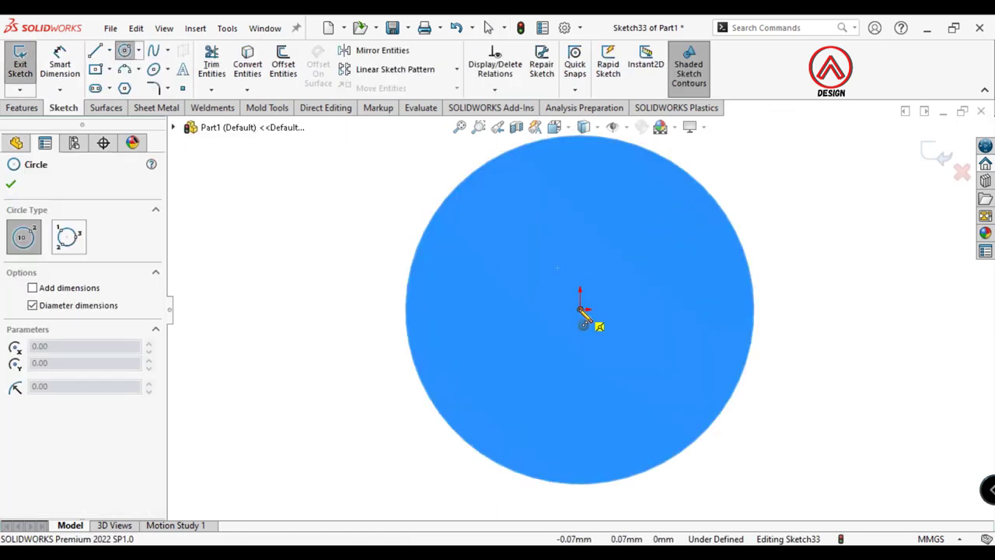
pyautogui.click(580, 309)
pyautogui.click(667, 207)
pyautogui.press('d')
pyautogui.click(665, 205)
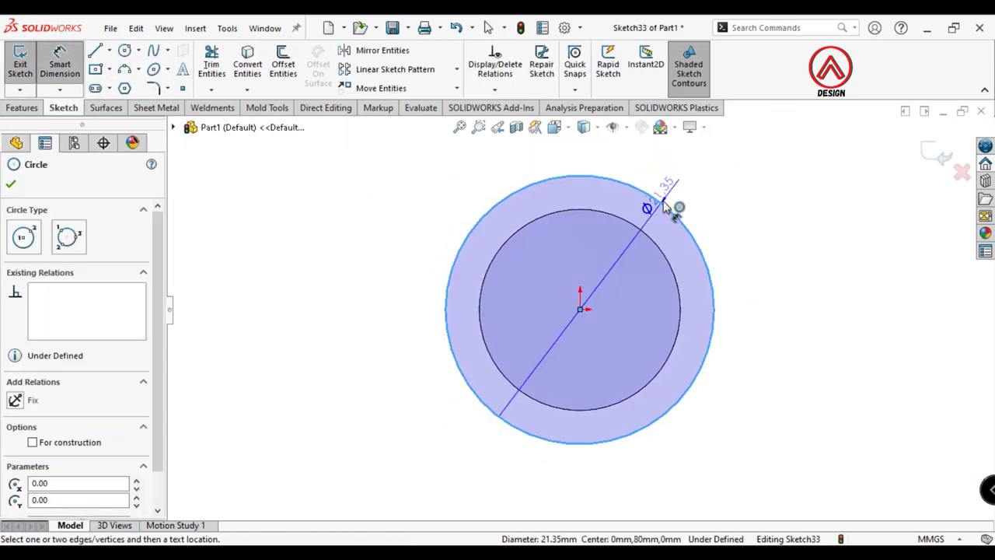
pyautogui.click(739, 159)
pyautogui.write('40')
pyautogui.press('Return')
# Extrude the Ø40 circle 15 mm to form the pin's head
pyautogui.moveTo(676, 202)
pyautogui.mouseDown(button='middle')
pyautogui.moveTo(538, 304)
pyautogui.moveTo(497, 233)
pyautogui.mouseUp(button='middle')
pyautogui.click(21, 108)
pyautogui.click(26, 61)
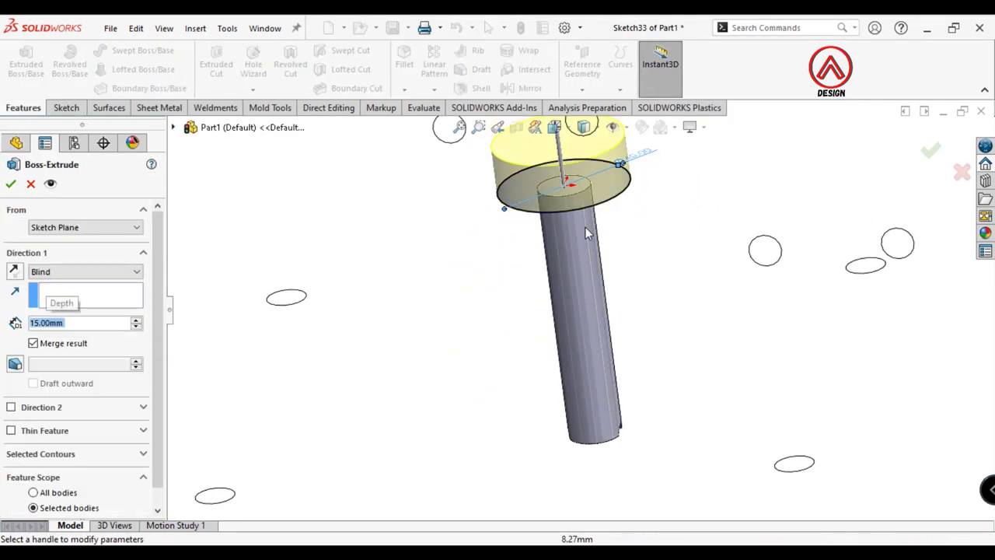
pyautogui.moveTo(585, 227); pyautogui.dragTo(591, 155, button='middle')
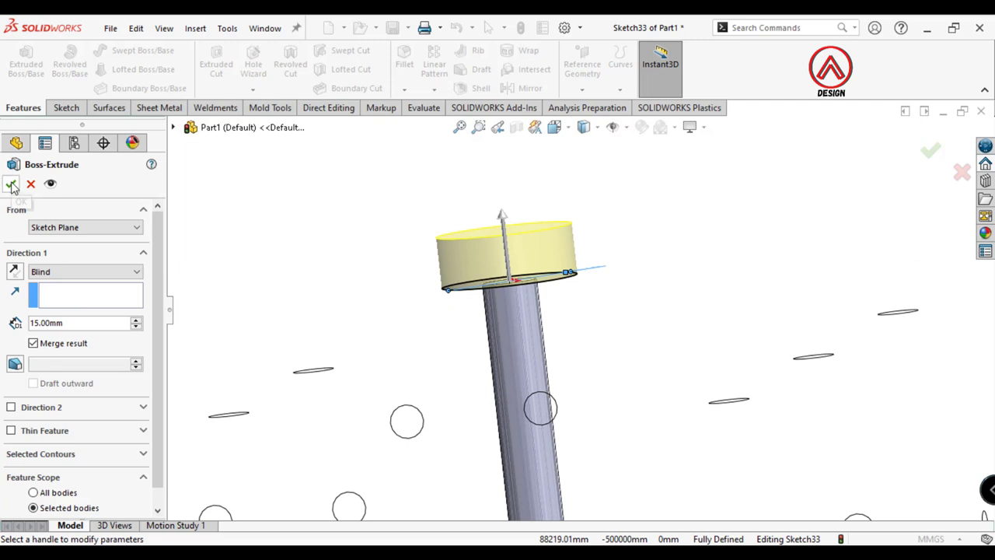
pyautogui.press('Return')
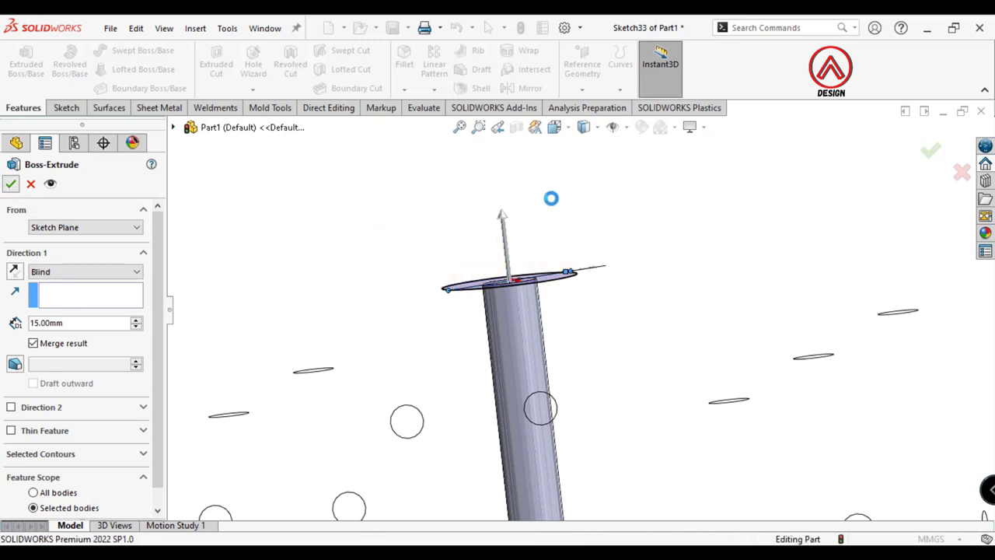
pyautogui.click(555, 127)
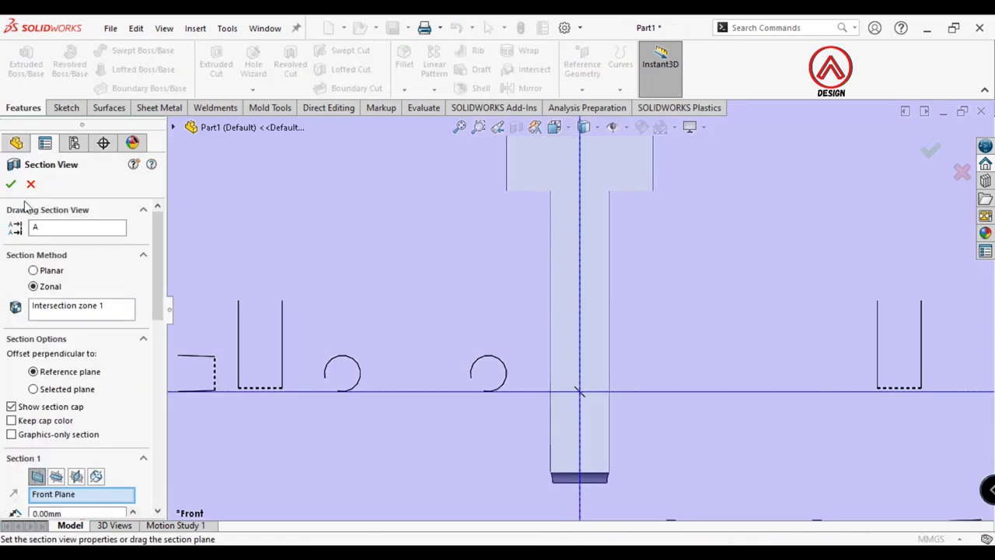
# Accept the section view and sketch a vertical centerline from the origin on the Front Plane
pyautogui.click(11, 184)
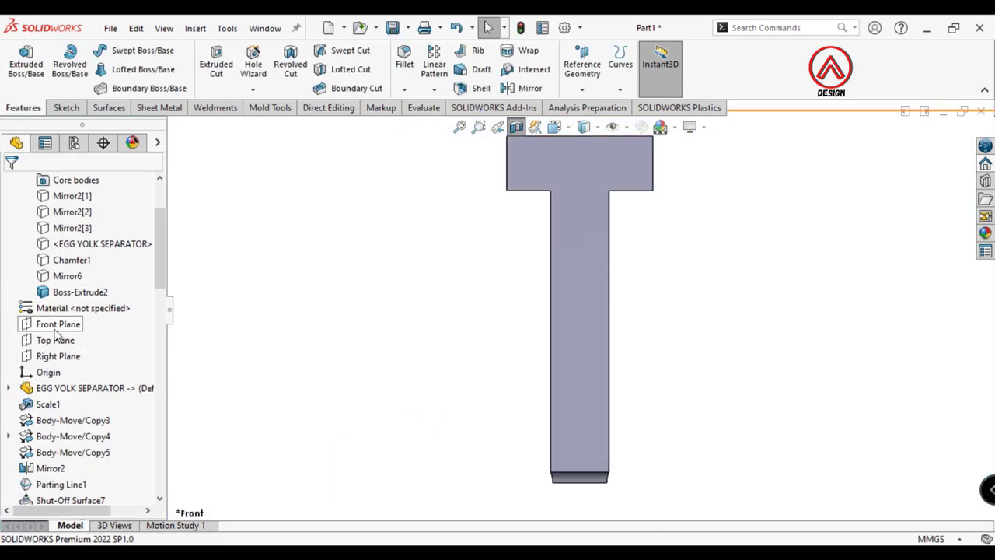
pyautogui.click(55, 324)
pyautogui.click(73, 288)
pyautogui.click(109, 50)
pyautogui.click(124, 87)
pyautogui.scroll(2, 543, 483)
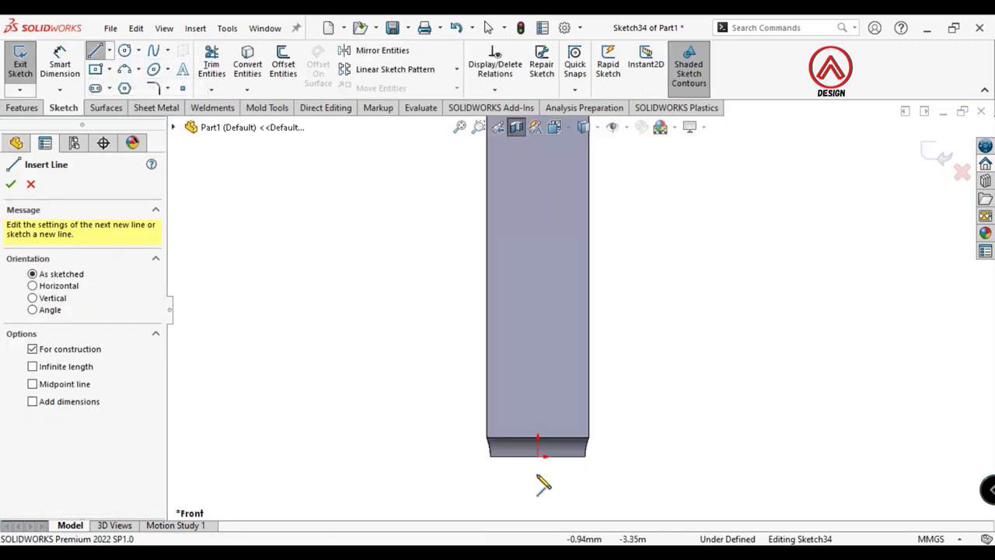
pyautogui.click(537, 456)
pyautogui.scroll(-2, 542, 469)
pyautogui.click(578, 189)
pyautogui.press('Escape')
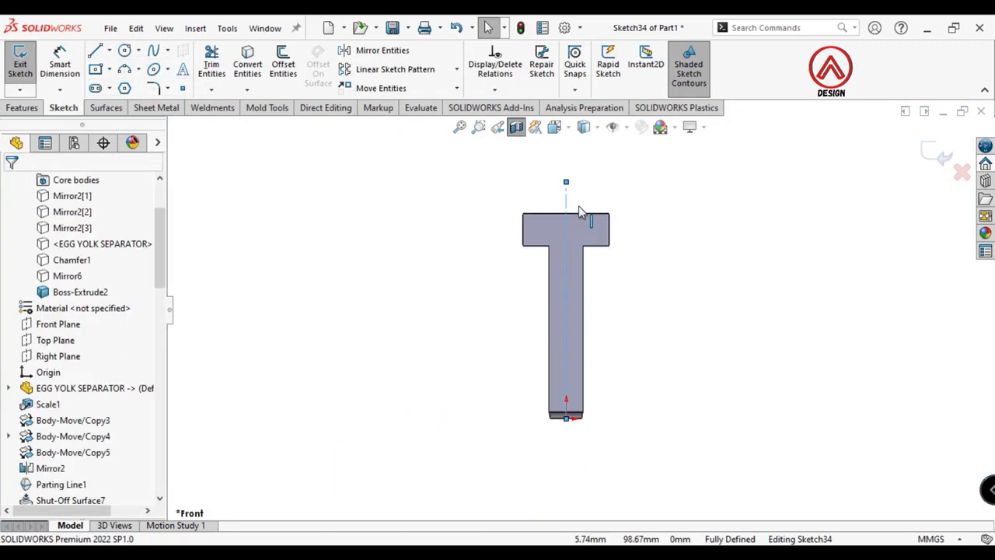
# Draw a line from the head's top edge down to the stem's bottom
pyautogui.click(94, 50)
pyautogui.scroll(2, 563, 237)
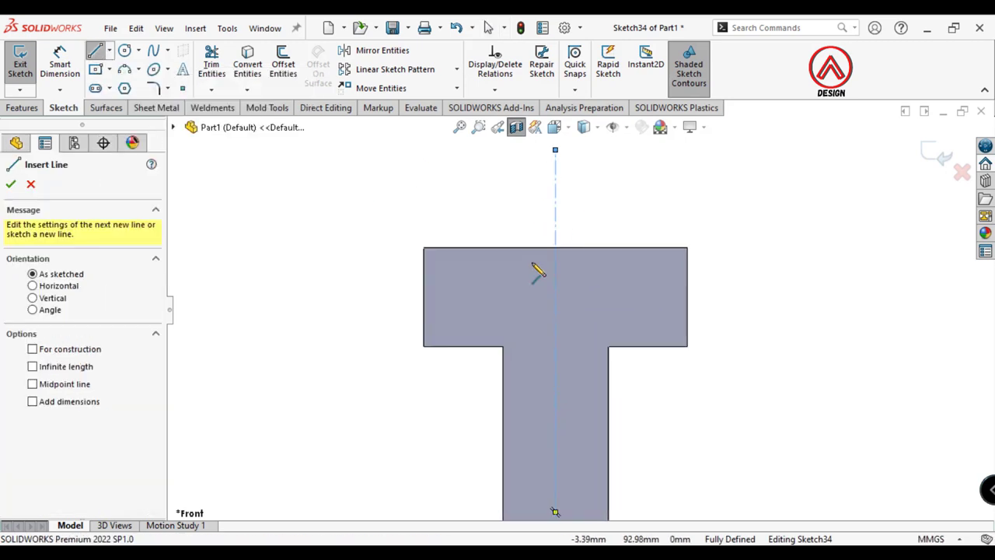
pyautogui.click(558, 247)
pyautogui.scroll(-2, 583, 326)
pyautogui.scroll(-1, 572, 459)
pyautogui.scroll(3, 579, 373)
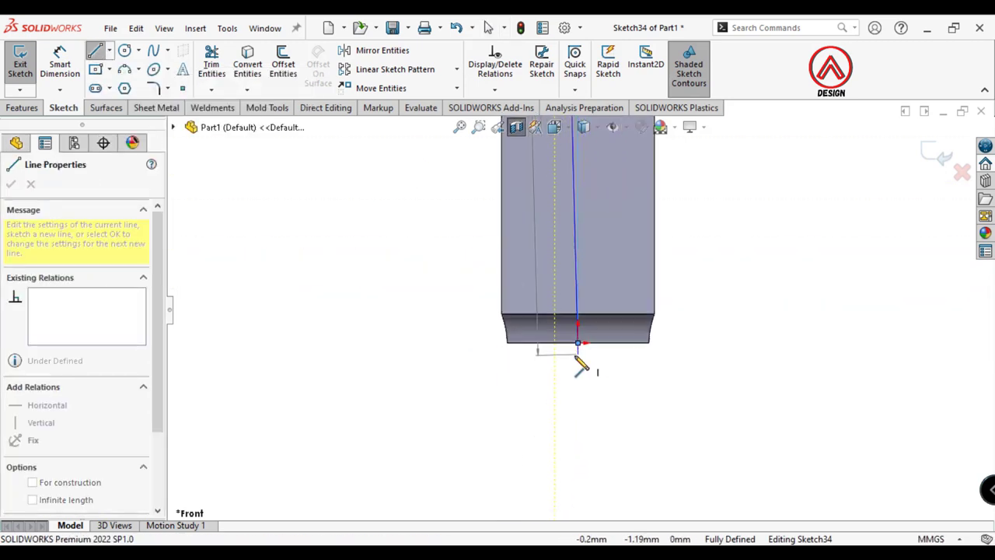
pyautogui.click(576, 344)
pyautogui.scroll(-3, 591, 310)
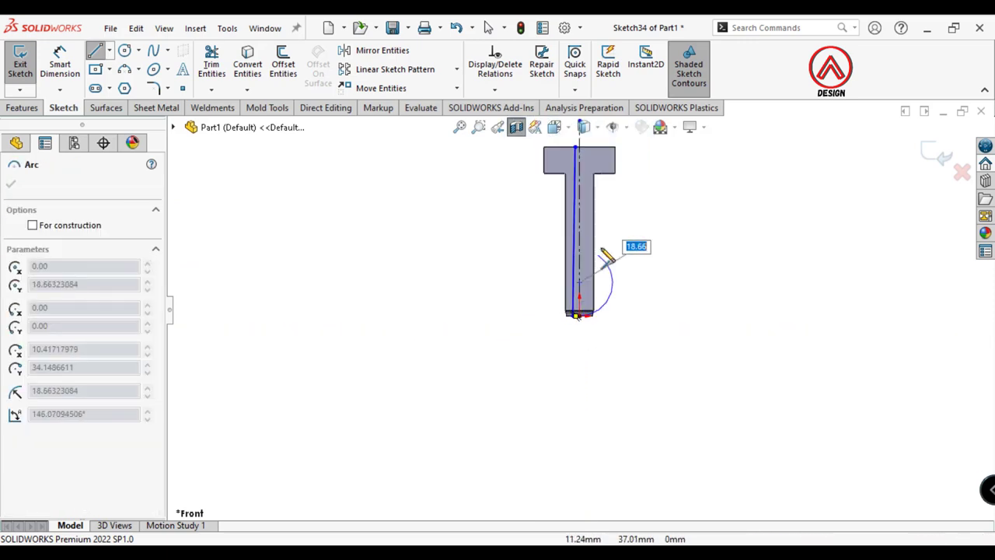
pyautogui.click(488, 28)
pyautogui.click(95, 50)
pyautogui.scroll(2, 633, 229)
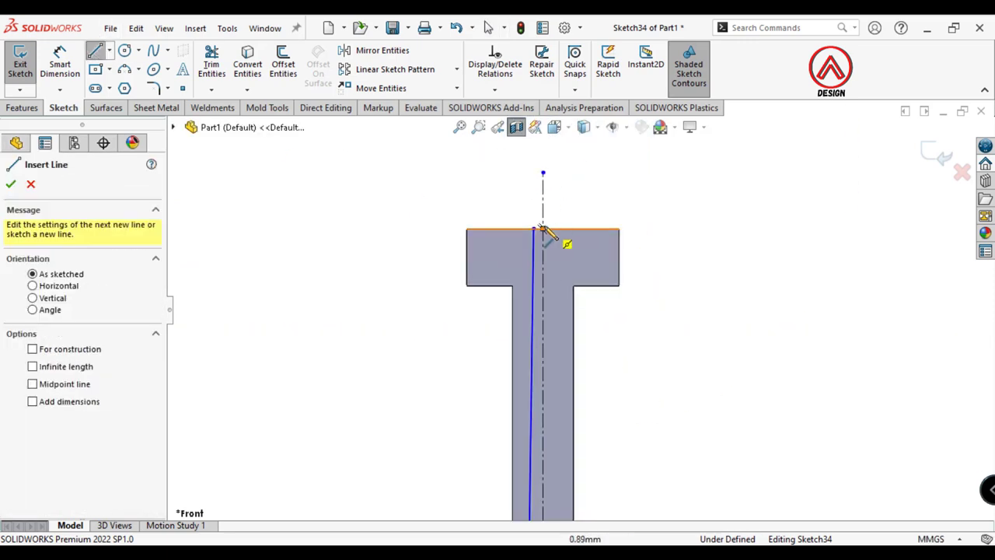
pyautogui.click(541, 233)
pyautogui.scroll(-2, 555, 350)
pyautogui.click(567, 467)
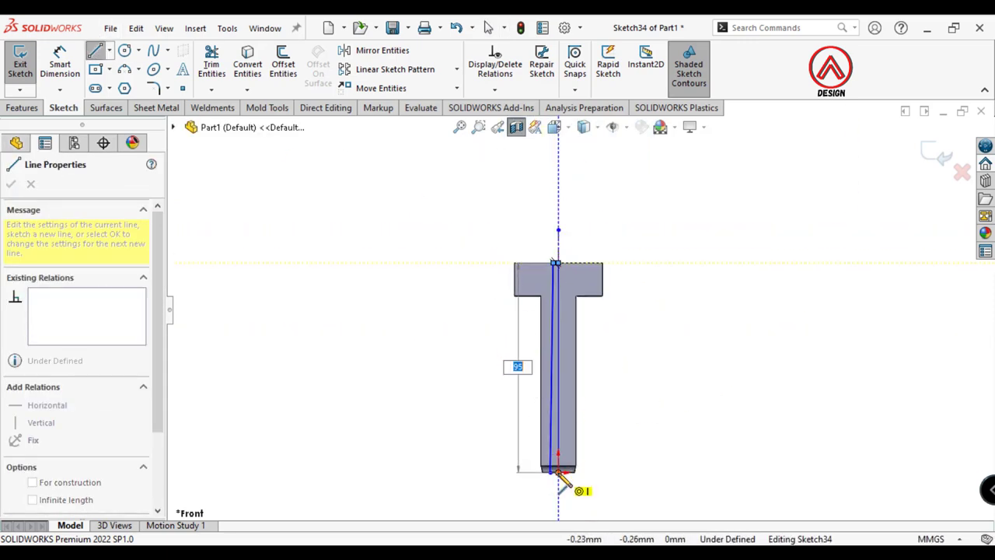
pyautogui.press('Escape')
pyautogui.scroll(1, 566, 272)
pyautogui.scroll(2, 576, 288)
pyautogui.press('d')
pyautogui.scroll(3, 591, 318)
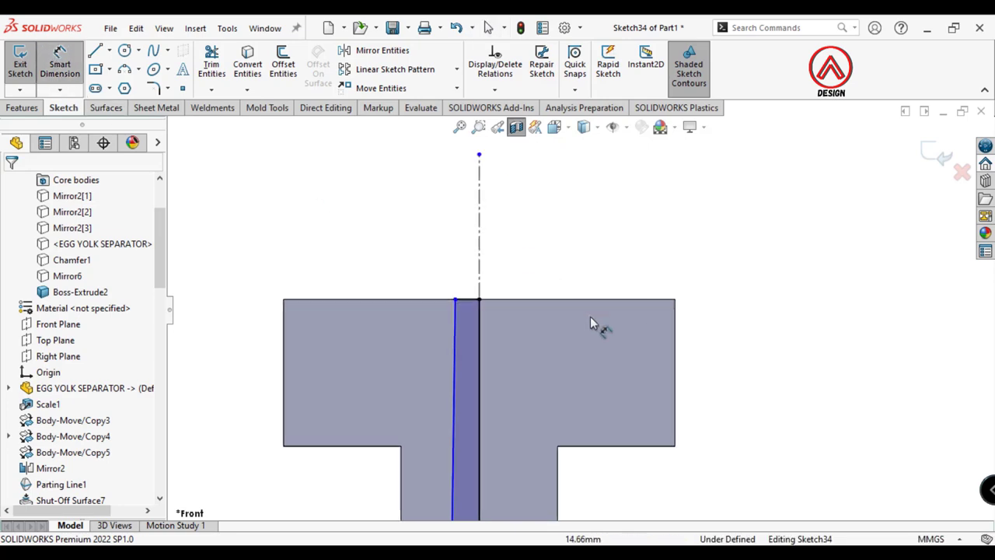
# Dimension the stem line 2.5 mm from the vertical centerline at a 1° draft angle
pyautogui.click(455, 303)
pyautogui.click(479, 264)
pyautogui.click(504, 231)
pyautogui.write('2.5')
pyautogui.press('Return')
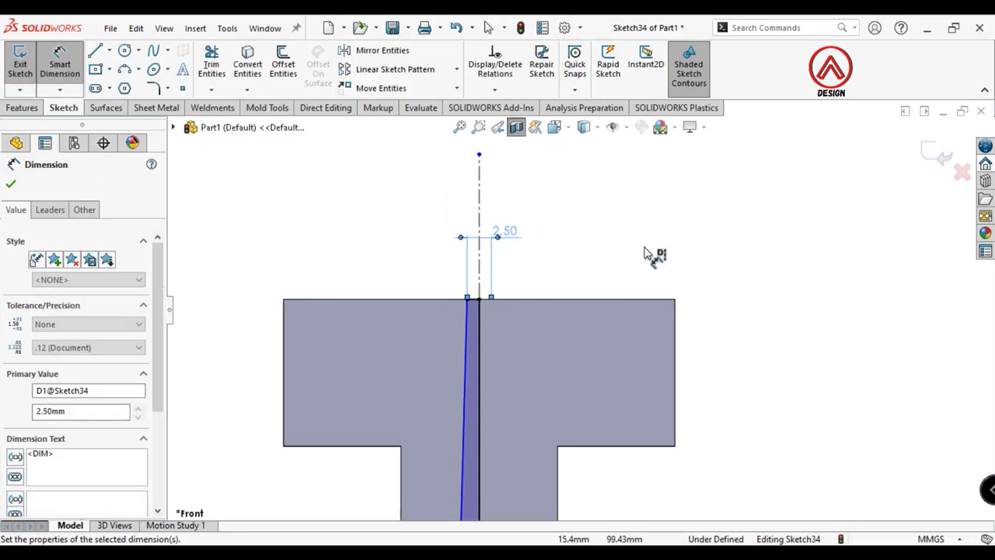
pyautogui.click(468, 355)
pyautogui.click(479, 362)
pyautogui.scroll(2, 480, 361)
pyautogui.scroll(1, 494, 444)
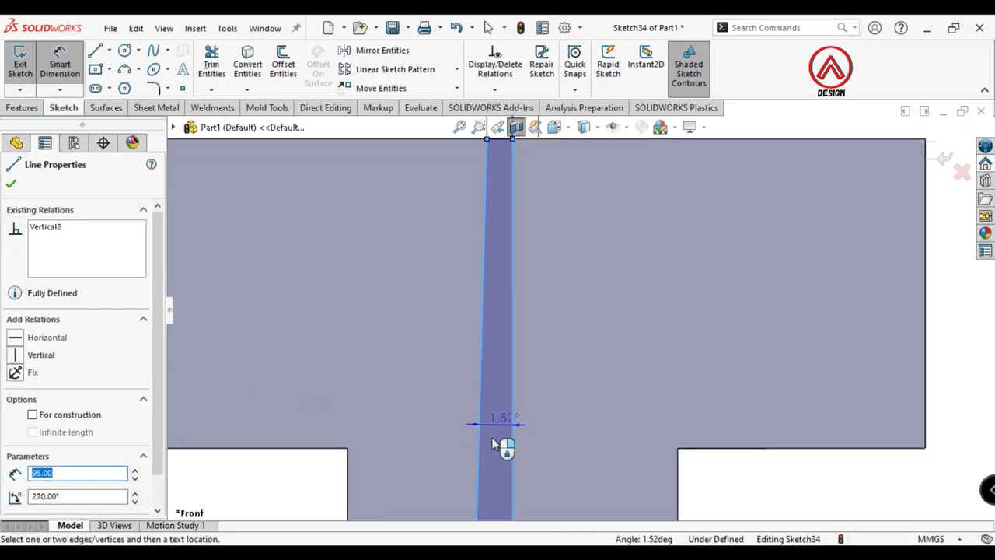
pyautogui.click(496, 445)
pyautogui.write('1')
pyautogui.press('Return')
# Add a horizontal centerline 2.5 mm below the head's top edge
pyautogui.scroll(-3, 533, 355)
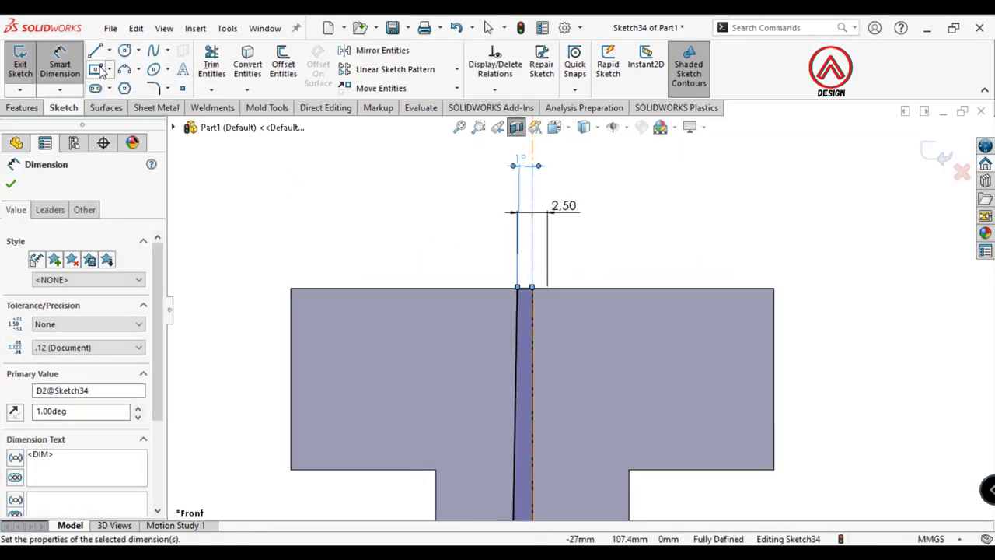
pyautogui.click(109, 49)
pyautogui.click(138, 85)
pyautogui.scroll(1, 540, 344)
pyautogui.scroll(1, 556, 394)
pyautogui.click(551, 390)
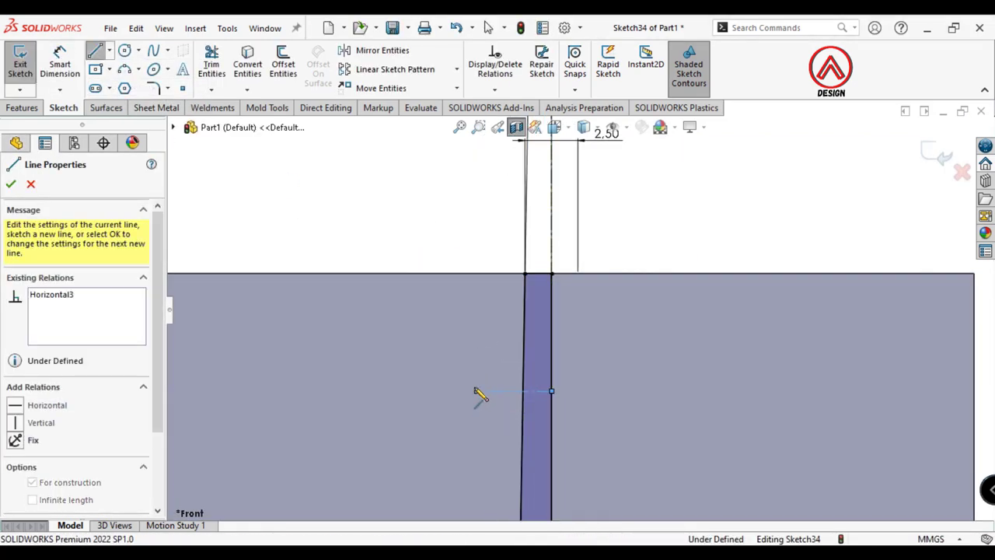
pyautogui.click(477, 391)
pyautogui.press('d')
pyautogui.click(509, 394)
pyautogui.click(620, 274)
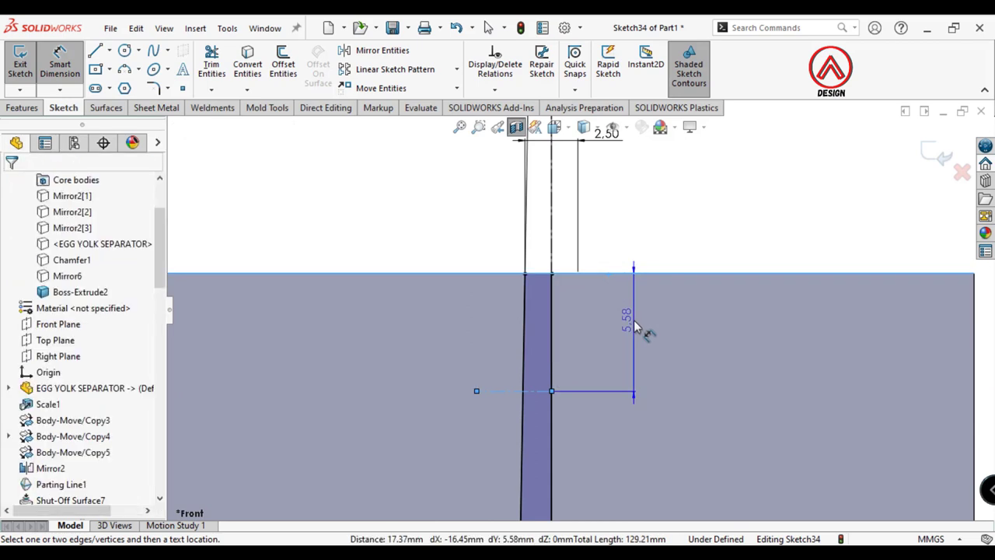
pyautogui.click(639, 325)
pyautogui.press('Return')
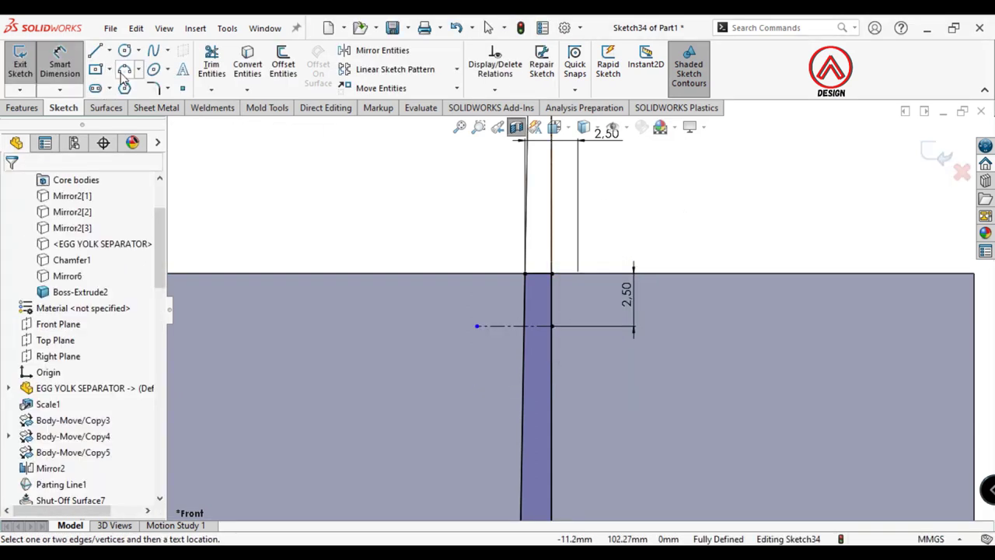
# Draw an R16 arc tangent to that centerline and close the profile along the head's top
pyautogui.click(121, 74)
pyautogui.click(365, 274)
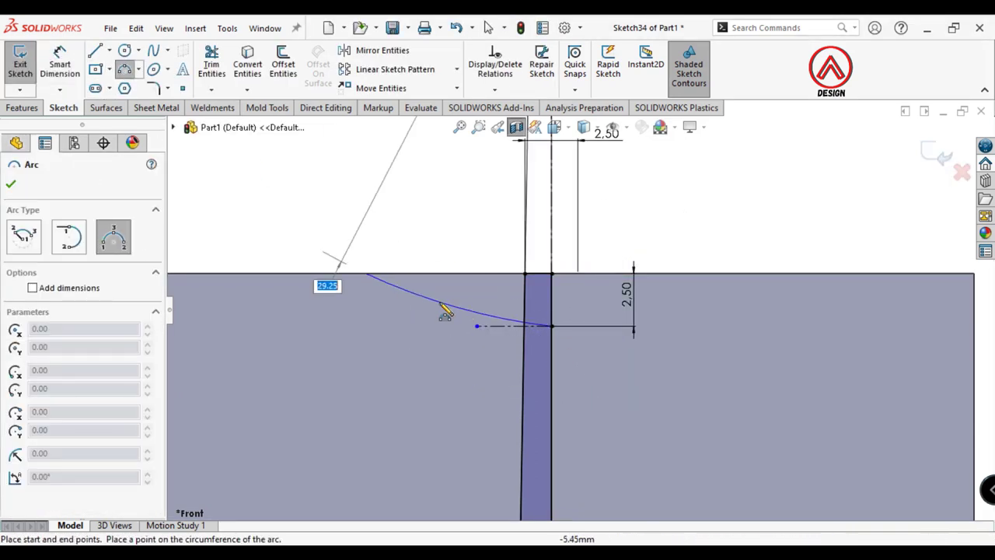
pyautogui.click(459, 312)
pyautogui.press('Escape')
pyautogui.click(509, 321)
pyautogui.keyDown('ctrl'); pyautogui.click(490, 325); pyautogui.keyUp('ctrl')
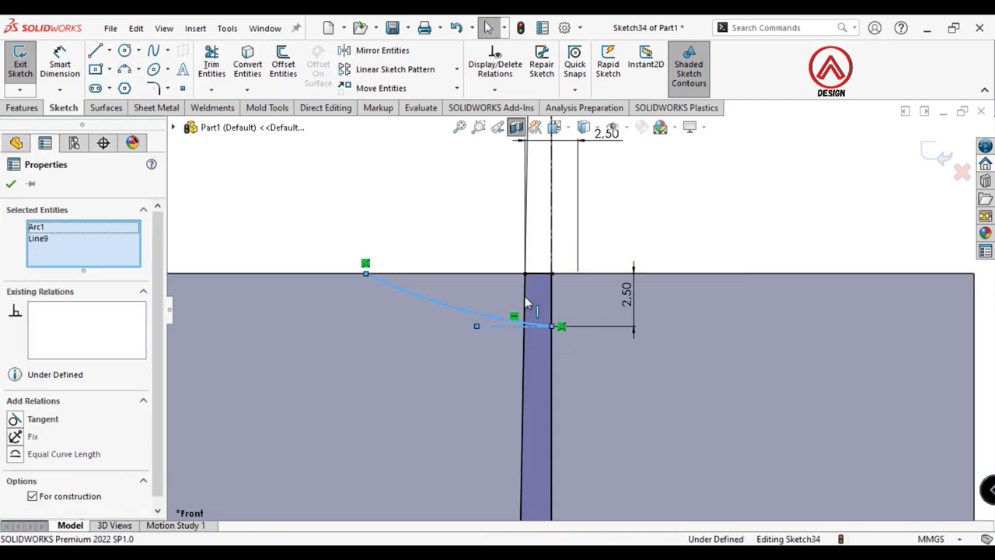
pyautogui.click(568, 264)
pyautogui.click(419, 306)
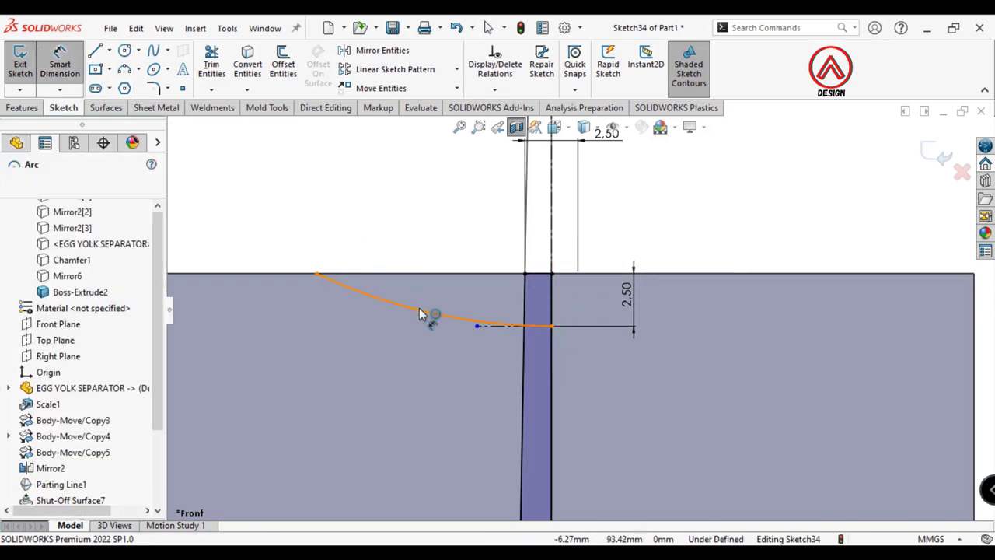
pyautogui.click(439, 354)
pyautogui.write('16')
pyautogui.press('Return')
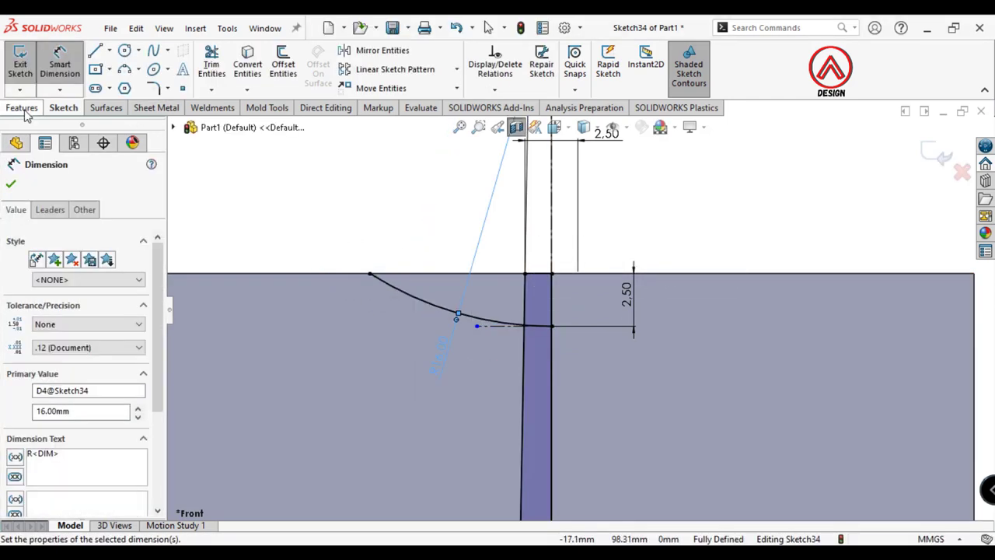
pyautogui.click(95, 50)
pyautogui.moveTo(370, 273); pyautogui.dragTo(551, 273)
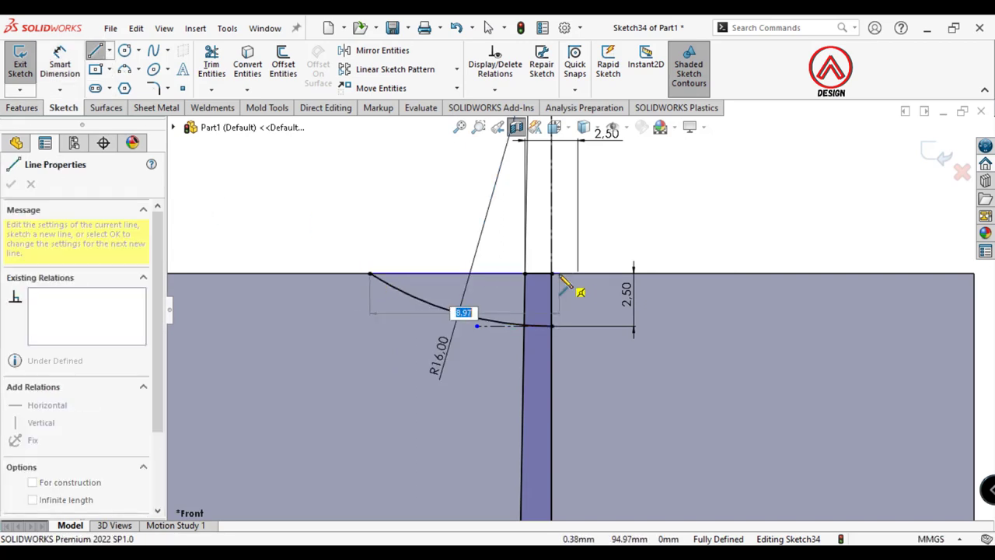
# Revolve-cut Sketch34's three profile regions 360° to carve the flared channel into the pin head
pyautogui.click(22, 107)
pyautogui.click(294, 76)
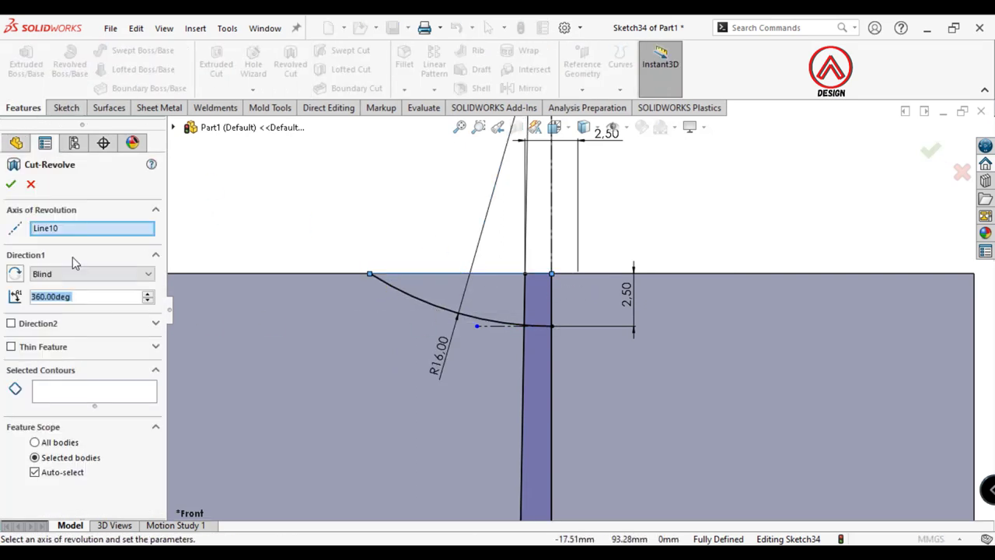
pyautogui.click(60, 392)
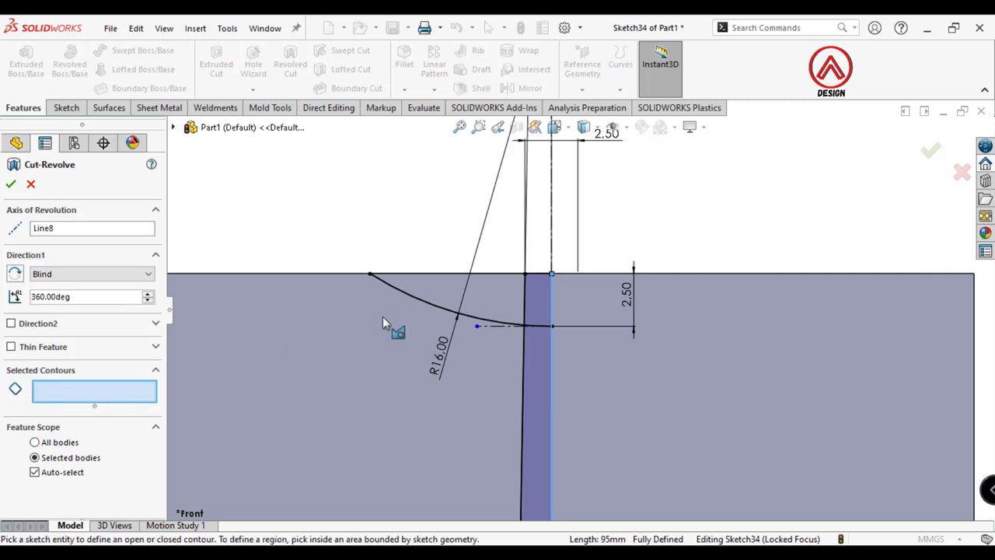
pyautogui.click(467, 294)
pyautogui.click(538, 369)
pyautogui.click(564, 362)
pyautogui.scroll(3, 567, 327)
pyautogui.scroll(3, 549, 356)
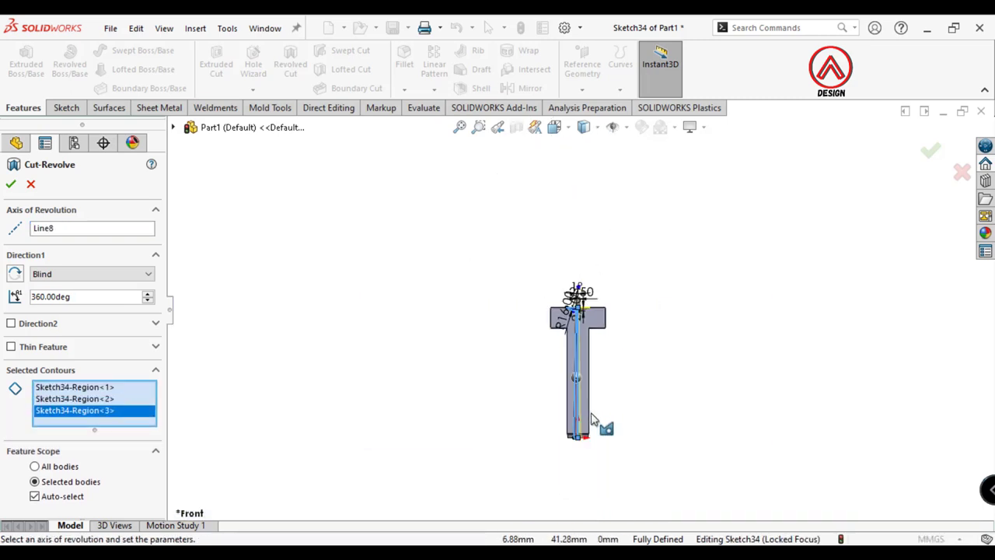
pyautogui.scroll(-3, 582, 426)
pyautogui.scroll(-1, 581, 426)
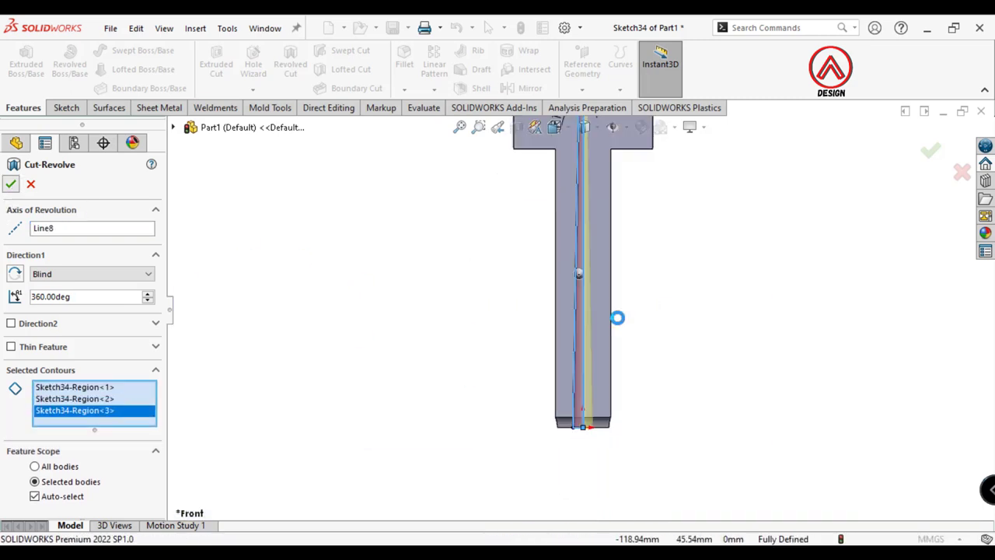
pyautogui.scroll(2, 622, 330)
pyautogui.scroll(-3, 626, 319)
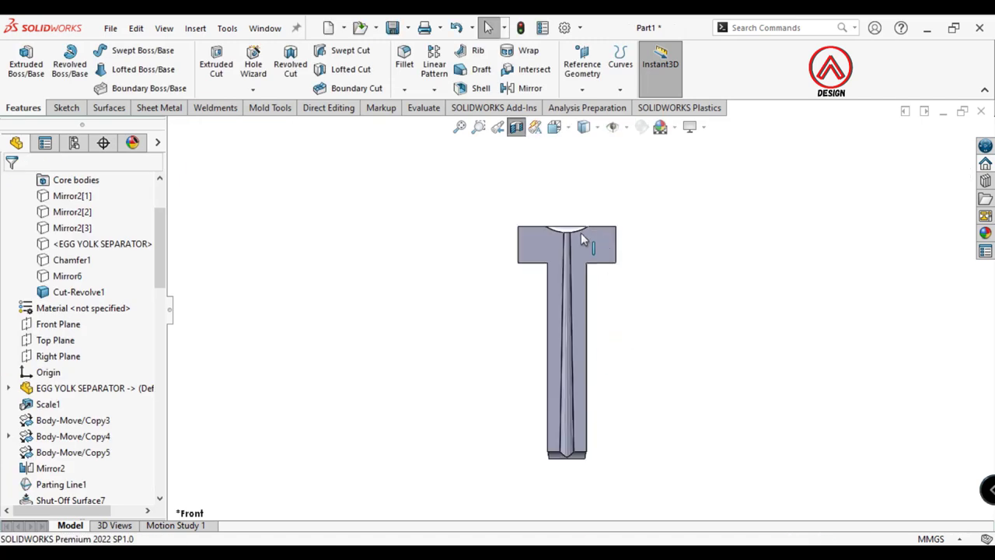
pyautogui.moveTo(581, 232)
pyautogui.mouseDown(button='middle')
pyautogui.moveTo(546, 319)
pyautogui.moveTo(552, 197)
pyautogui.mouseUp(button='middle')
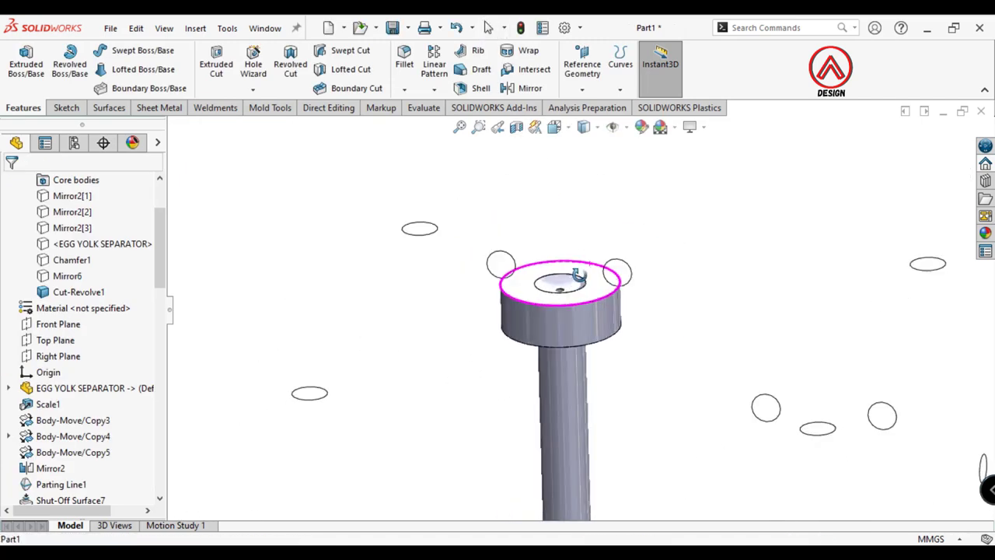
# Apply a 1 mm × 45° chamfer to the pin head's cylindrical face edges
pyautogui.click(618, 286)
pyautogui.click(421, 126)
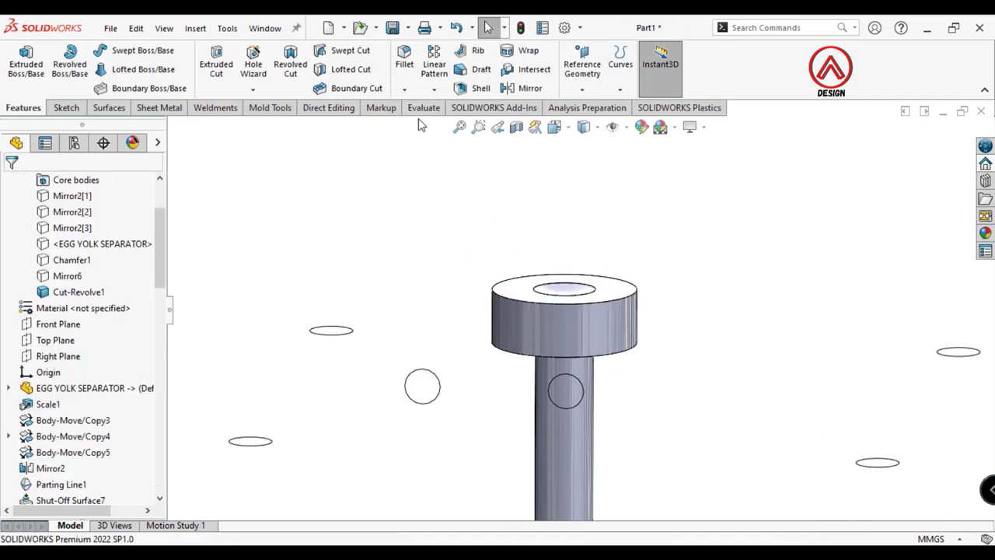
pyautogui.click(422, 128)
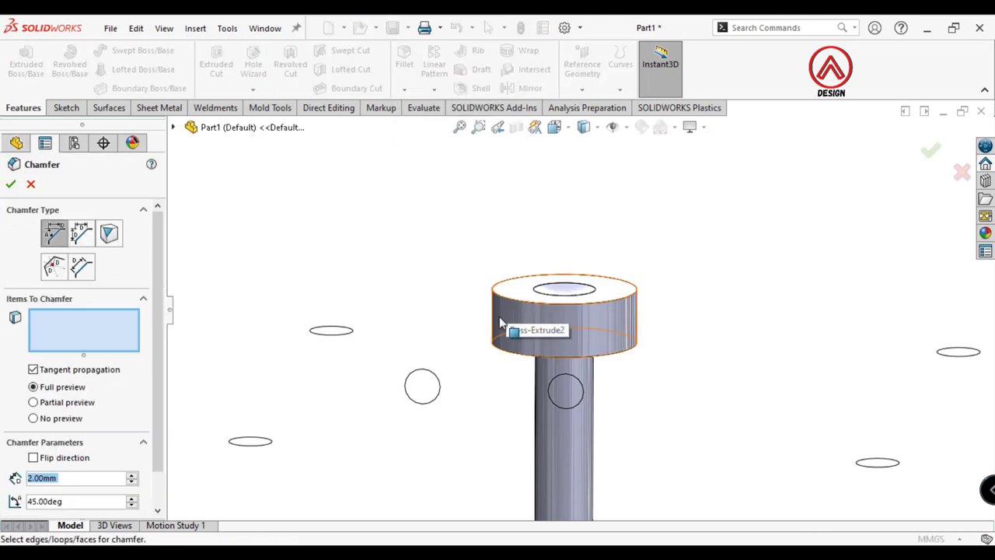
pyautogui.click(501, 324)
pyautogui.write('1')
pyautogui.press('Return')
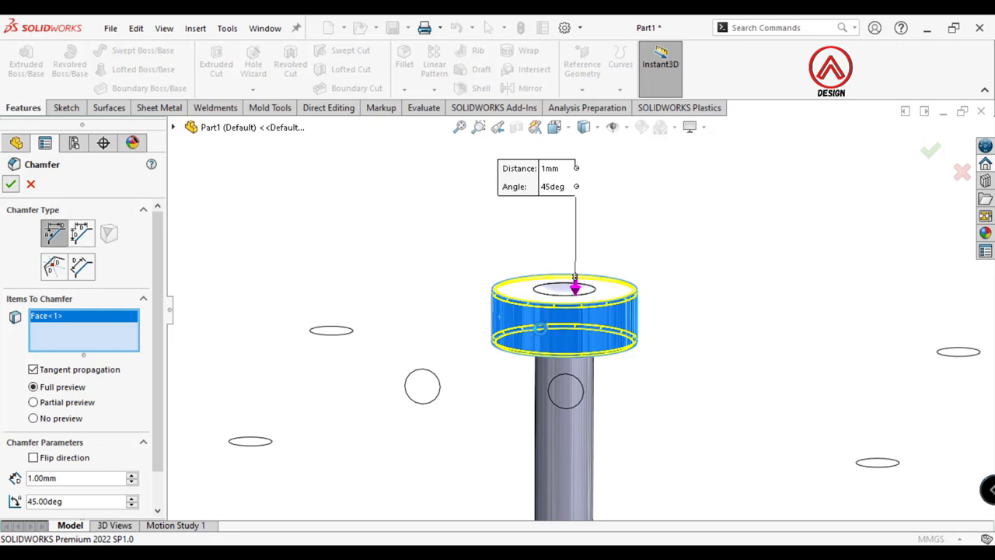
pyautogui.press('Return')
pyautogui.scroll(5, 621, 346)
pyautogui.scroll(-6, 579, 333)
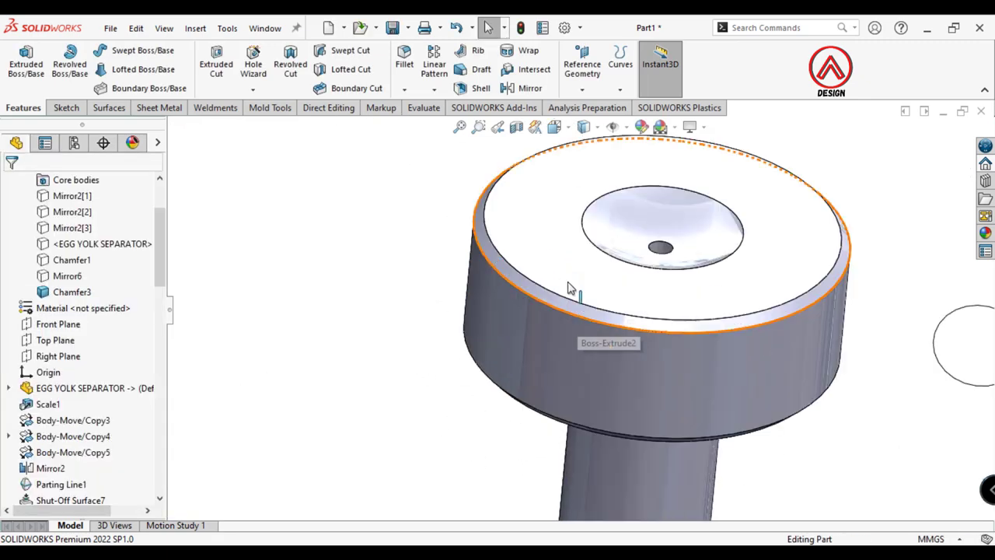
pyautogui.click(676, 233)
pyautogui.scroll(5, 476, 286)
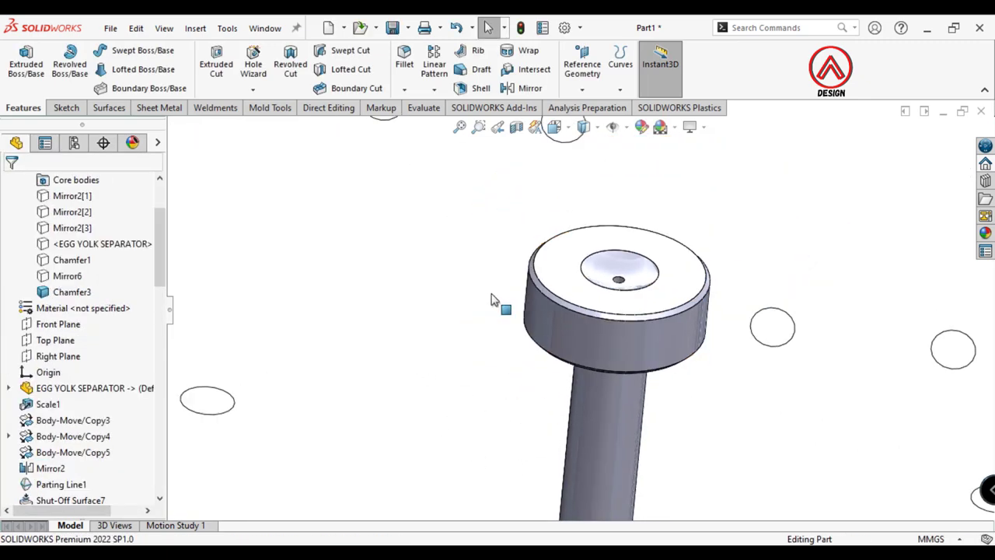
pyautogui.moveTo(497, 178)
pyautogui.mouseDown(button='middle')
pyautogui.moveTo(633, 381)
pyautogui.moveTo(544, 182)
pyautogui.moveTo(632, 325)
pyautogui.mouseUp(button='middle')
pyautogui.scroll(-4, 552, 324)
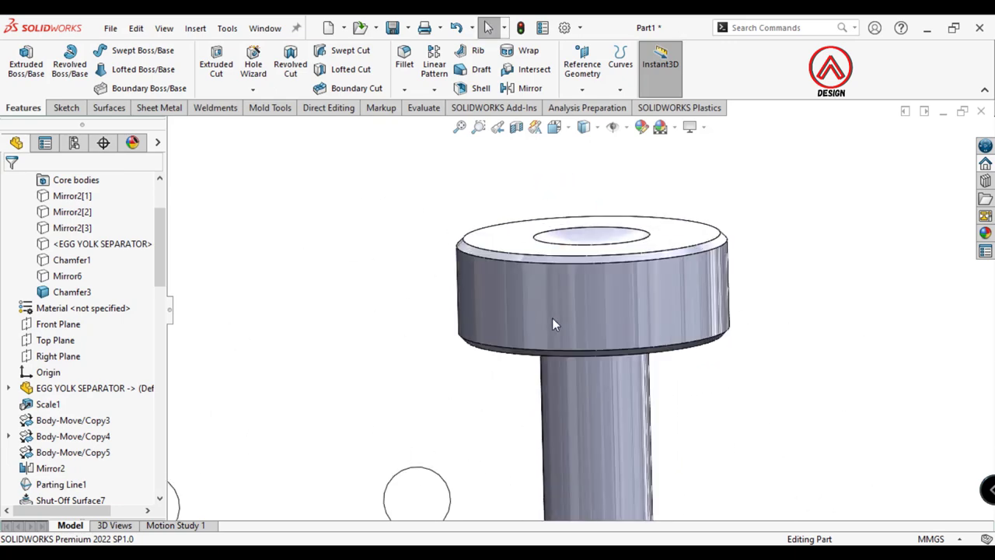
pyautogui.click(513, 308)
pyautogui.click(614, 215)
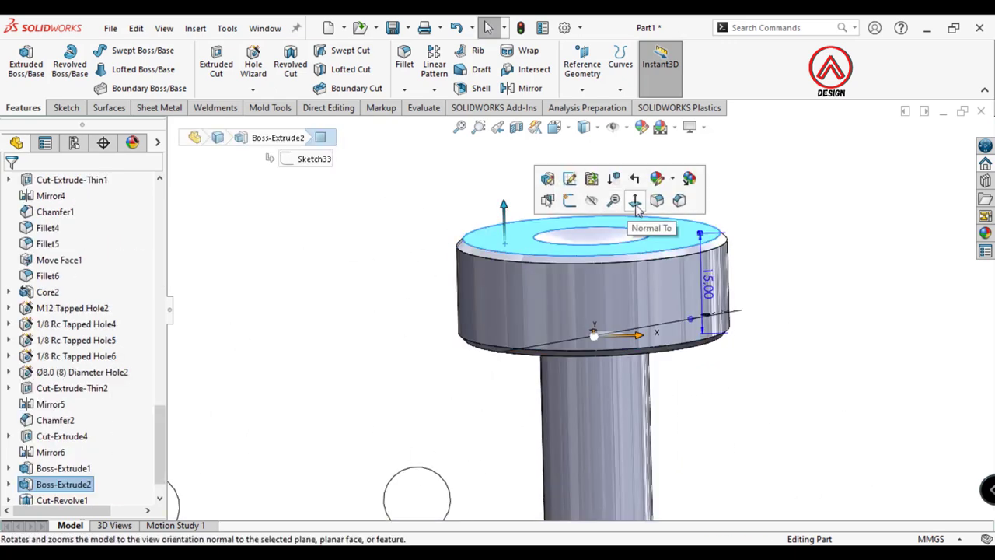
pyautogui.click(636, 201)
pyautogui.click(829, 259)
pyautogui.scroll(3, 700, 307)
pyautogui.scroll(2, 636, 348)
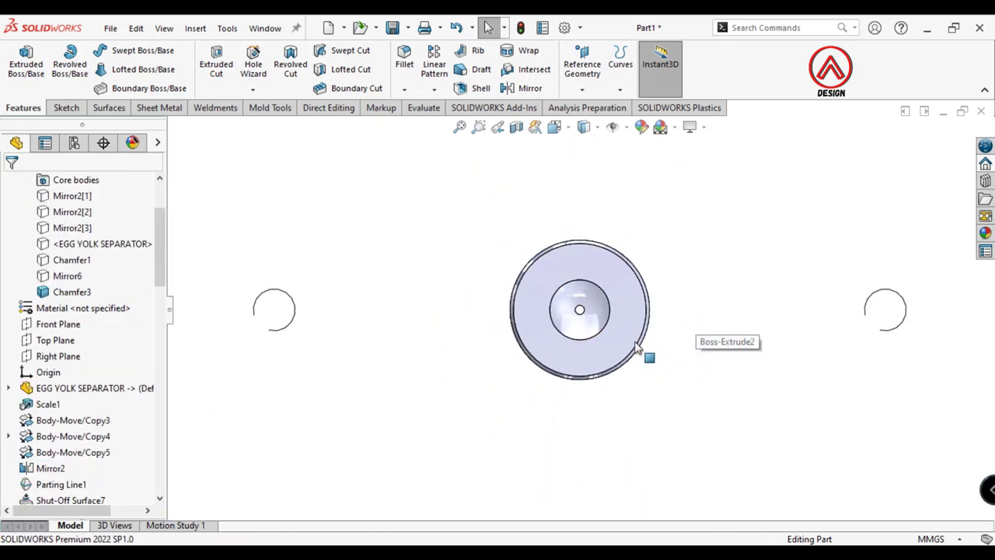
pyautogui.scroll(-1, 587, 268)
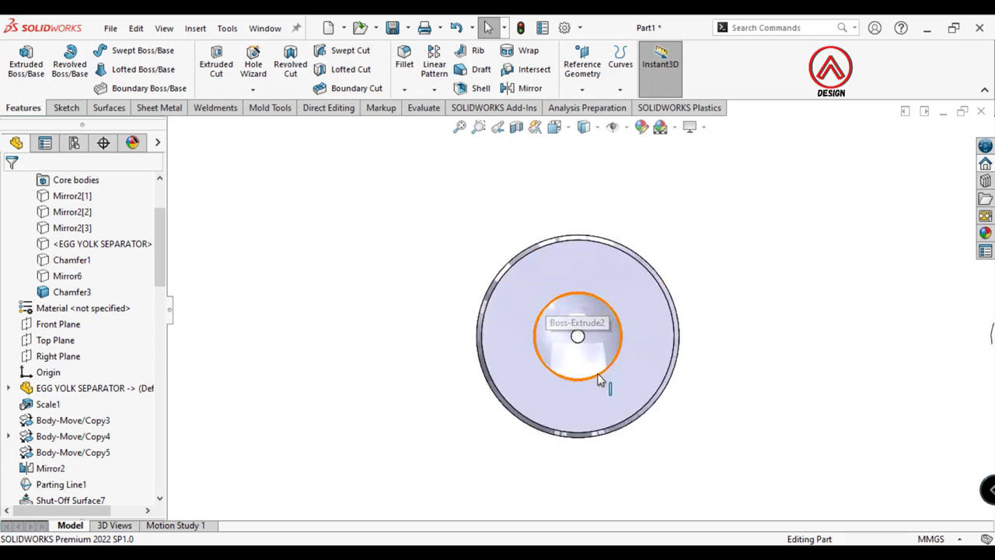
pyautogui.moveTo(608, 396); pyautogui.dragTo(567, 232, button='middle')
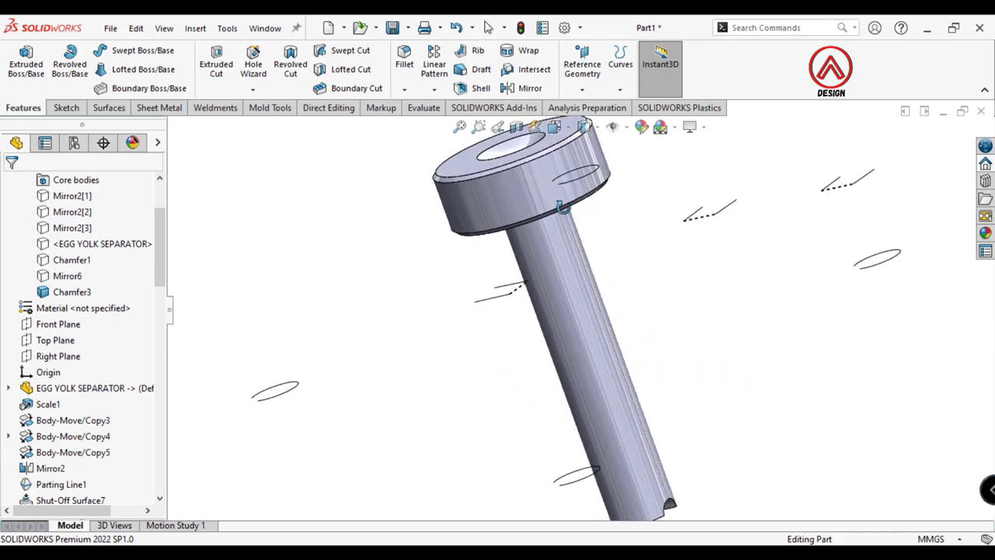
pyautogui.click(504, 177)
pyautogui.hotkey('ctrl', '8')
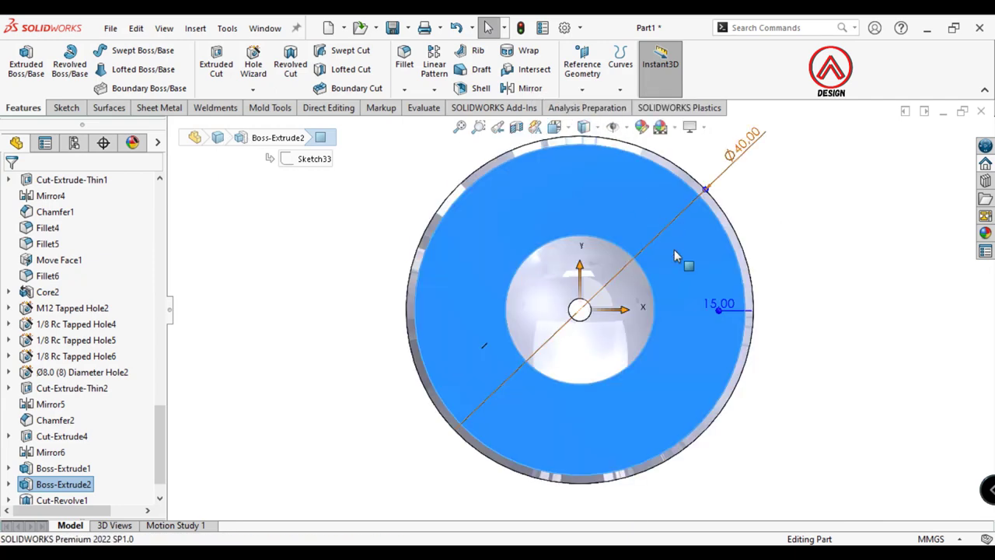
pyautogui.click(448, 289)
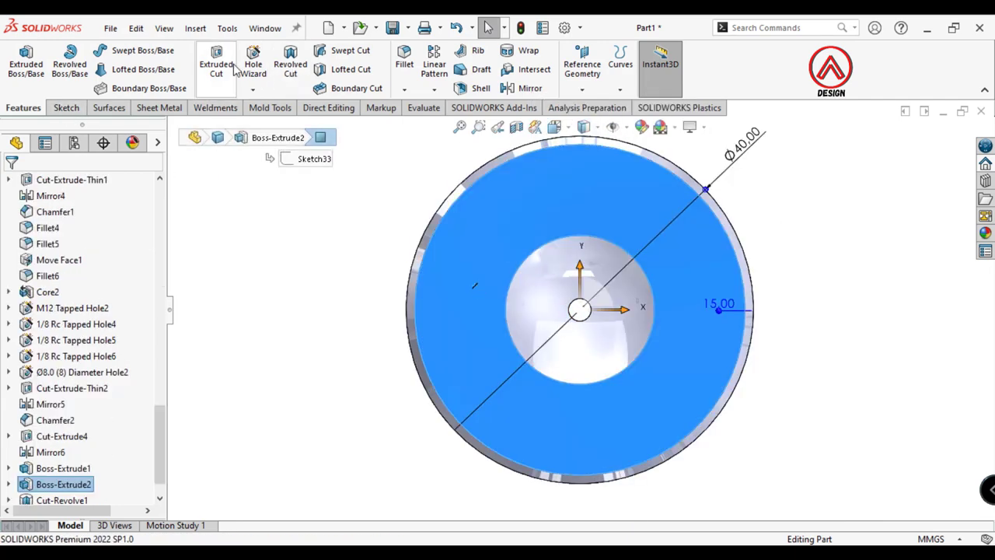
pyautogui.click(254, 75)
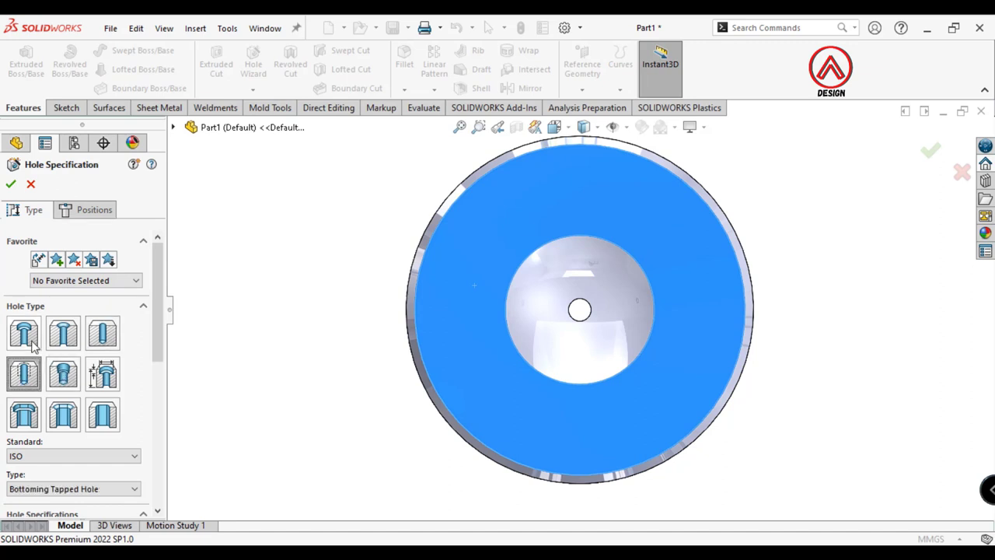
pyautogui.moveTo(150, 334); pyautogui.dragTo(154, 404)
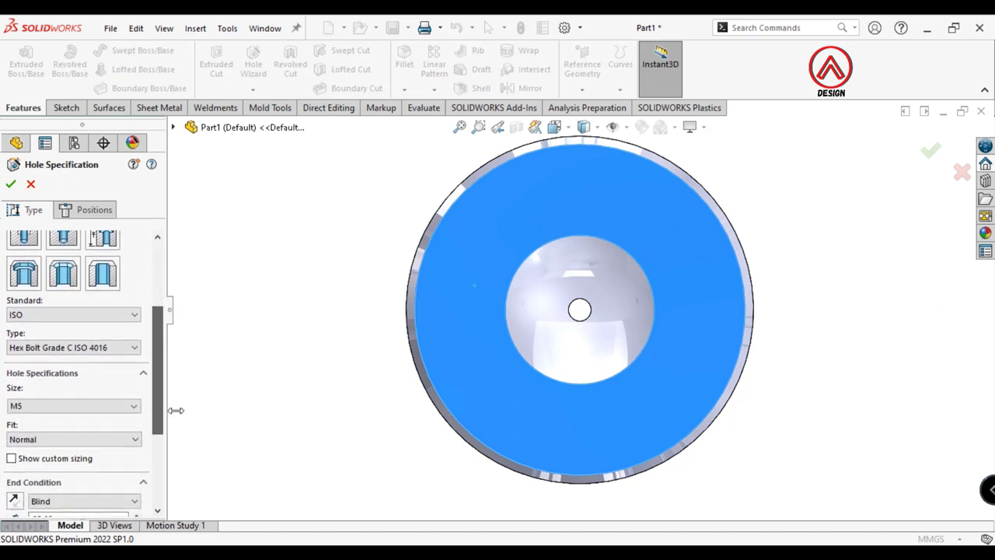
pyautogui.scroll(5, 590, 327)
pyautogui.scroll(-2, 657, 337)
pyautogui.scroll(2, 603, 301)
pyautogui.scroll(-2, 603, 301)
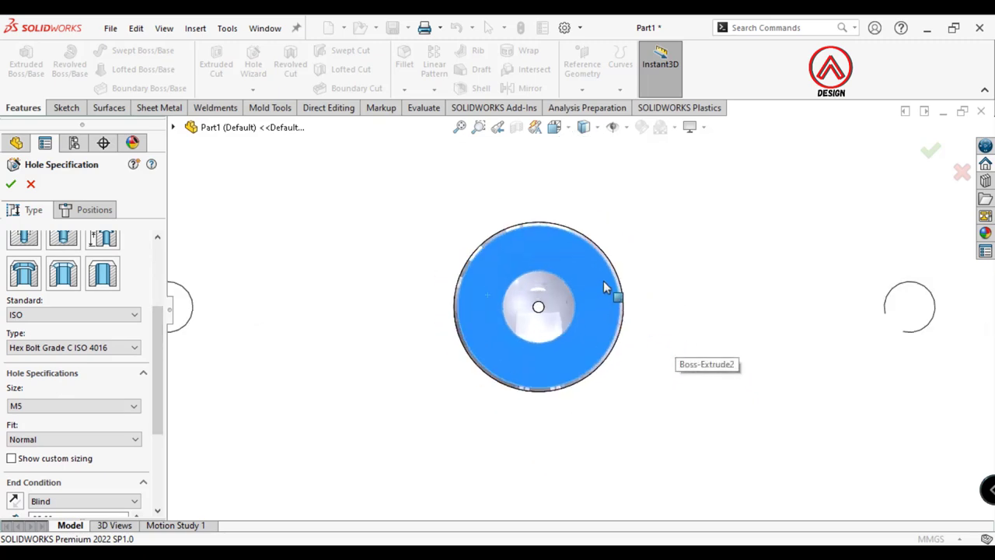
pyautogui.scroll(-2, 603, 301)
pyautogui.press('Escape')
# Inspect the Mirror6 and Chamfer1 bodies from an angled view of the mold
pyautogui.moveTo(684, 311); pyautogui.dragTo(400, 328, button='middle')
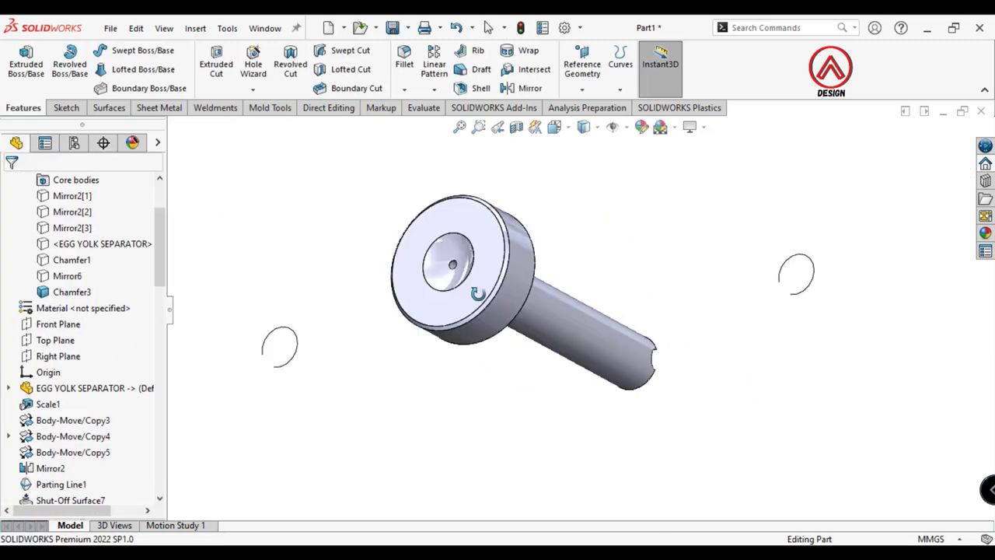
pyautogui.click(67, 276)
pyautogui.click(198, 259)
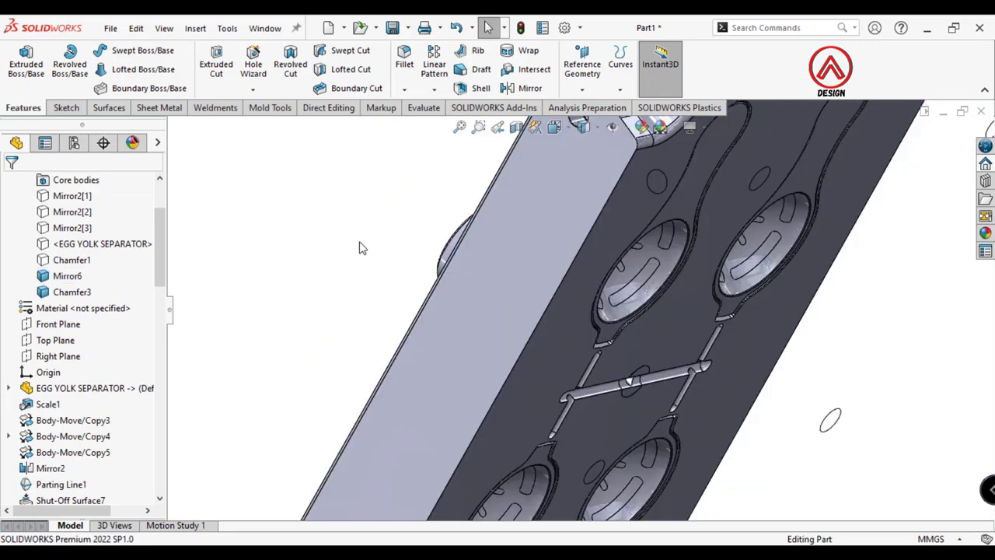
pyautogui.scroll(5, 473, 275)
pyautogui.click(65, 266)
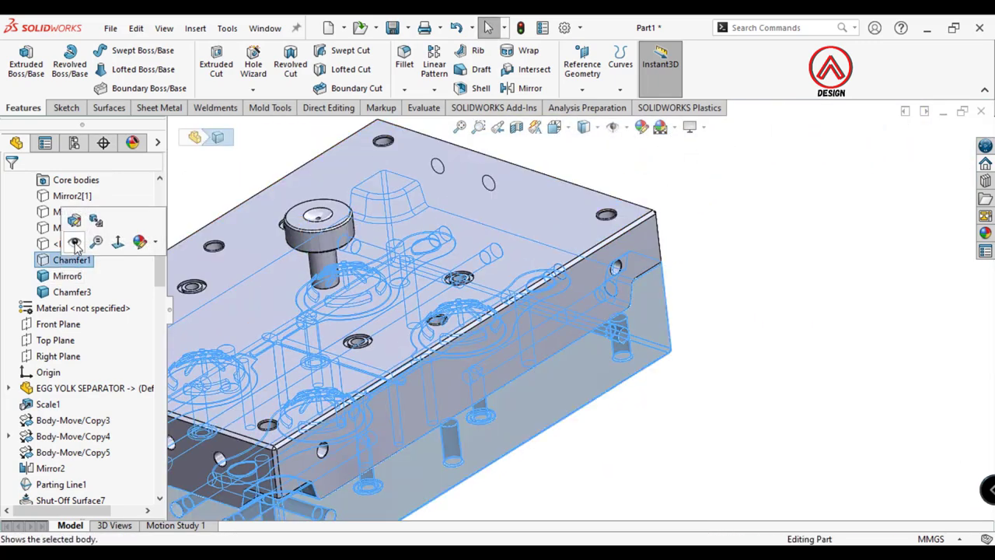
pyautogui.click(681, 229)
pyautogui.scroll(5, 542, 324)
pyautogui.moveTo(541, 325); pyautogui.dragTo(404, 181, button='middle')
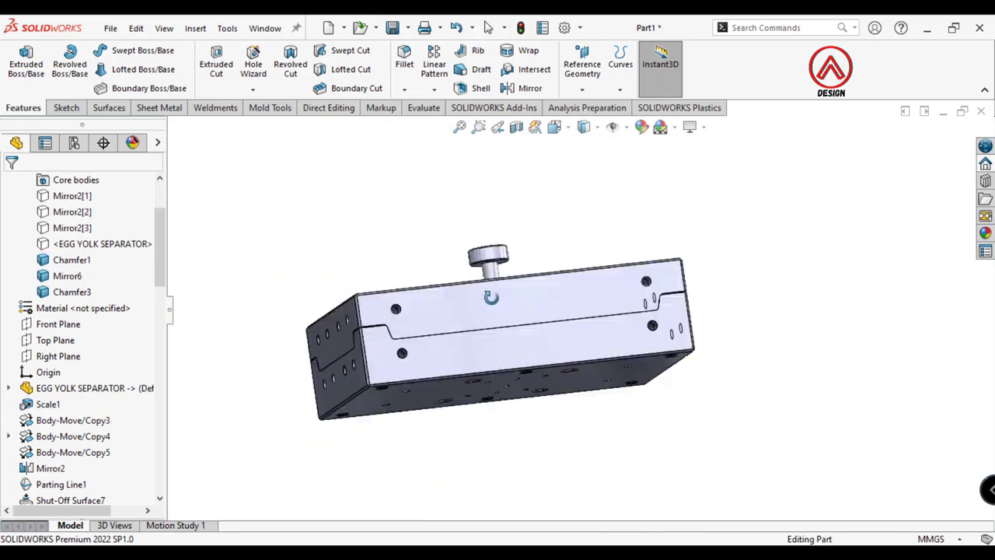
# Move the Mirror6 plate and chamfered pin bodies 121.75 mm up along Y
pyautogui.click(196, 30)
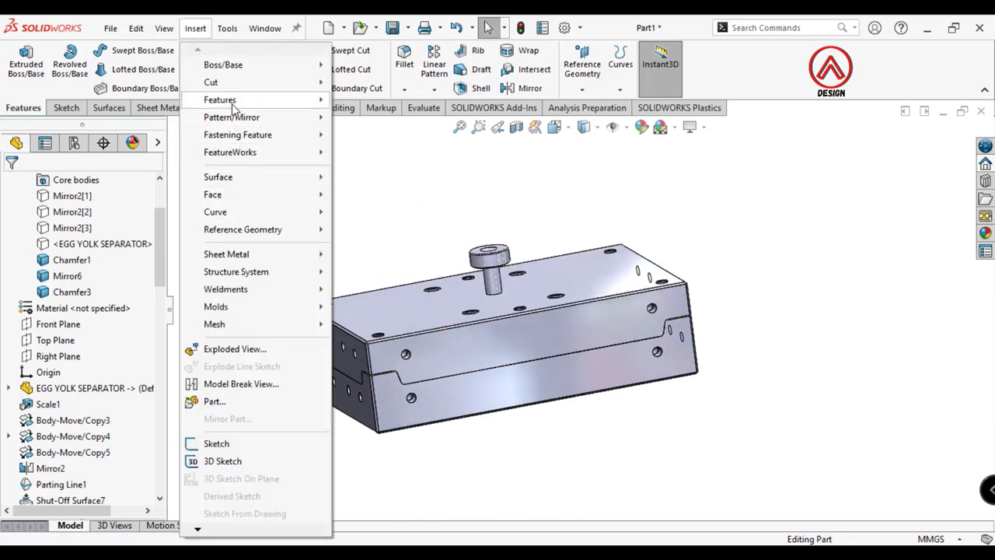
pyautogui.click(381, 453)
pyautogui.click(497, 268)
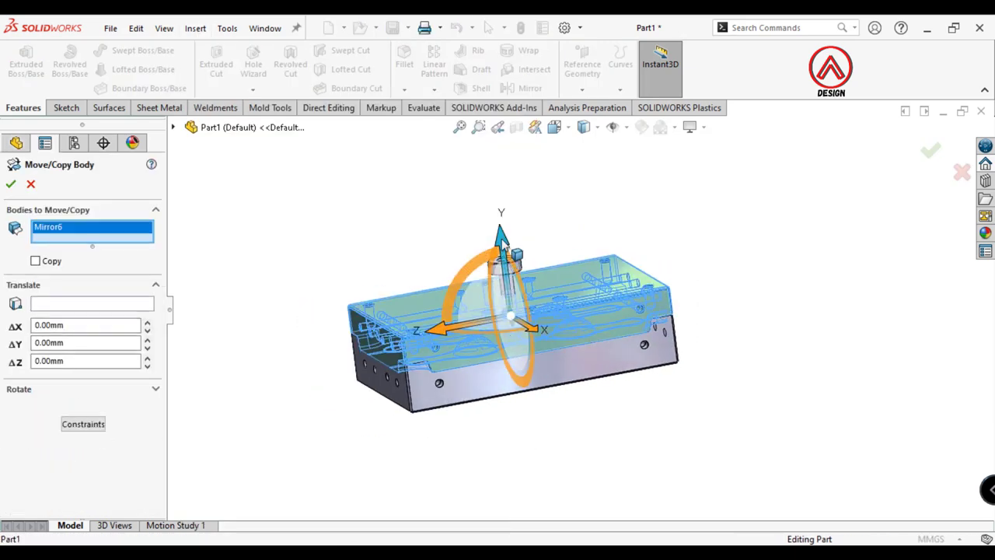
pyautogui.moveTo(501, 239); pyautogui.dragTo(490, 124)
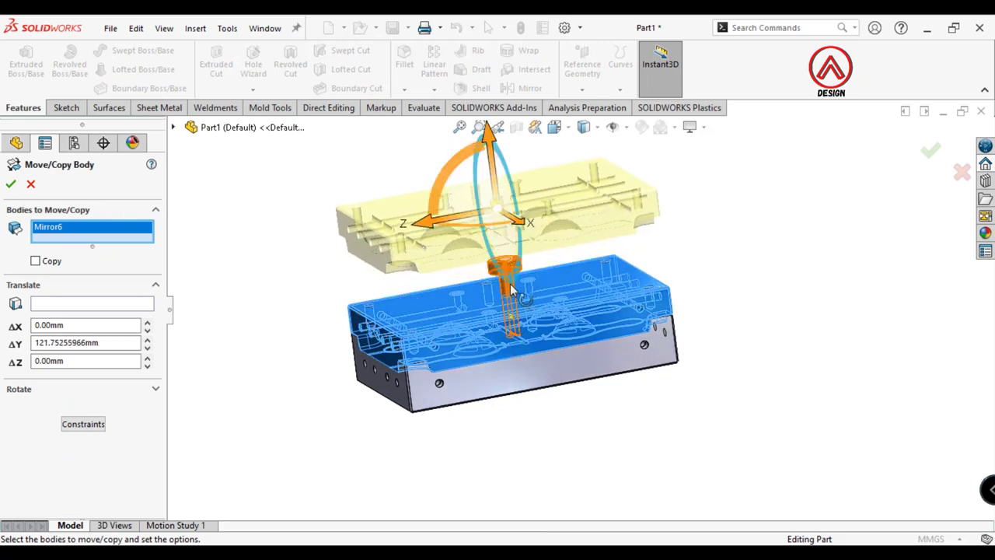
pyautogui.press('f')
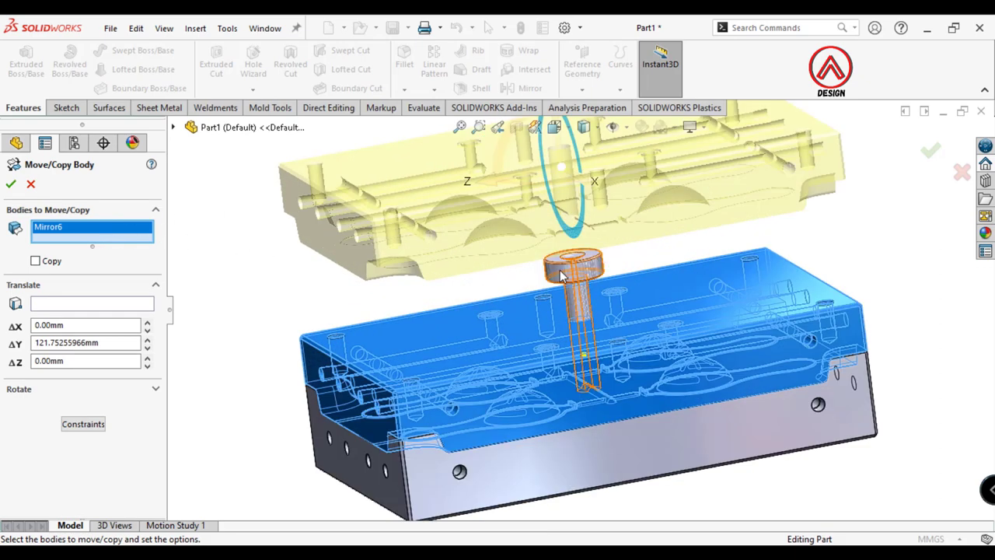
pyautogui.click(342, 342)
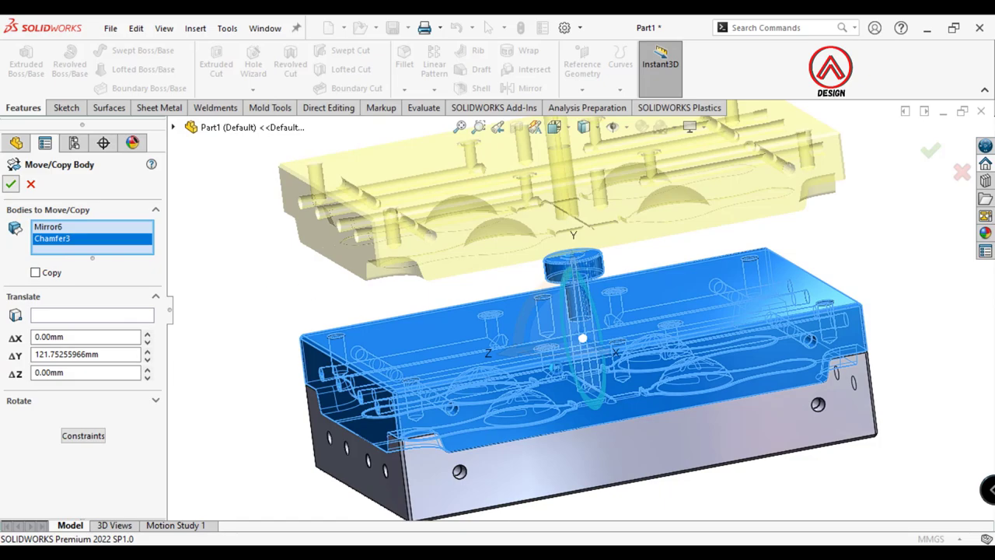
pyautogui.press('Return')
pyautogui.scroll(-2, 497, 327)
# Colour the EGG YOLK SEPARATOR body bright green
pyautogui.scroll(-4, 498, 326)
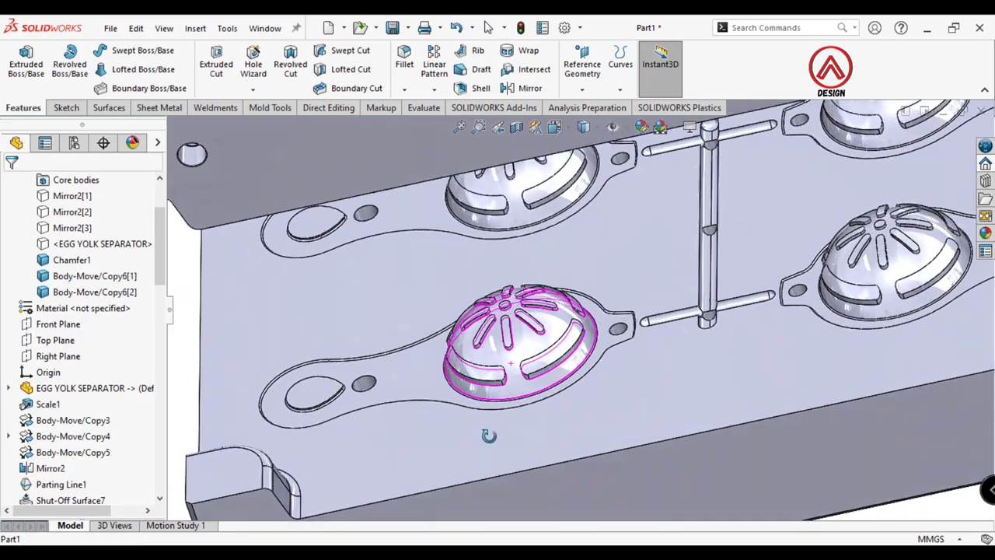
pyautogui.scroll(2, 533, 385)
pyautogui.scroll(2, 533, 385)
pyautogui.click(94, 244)
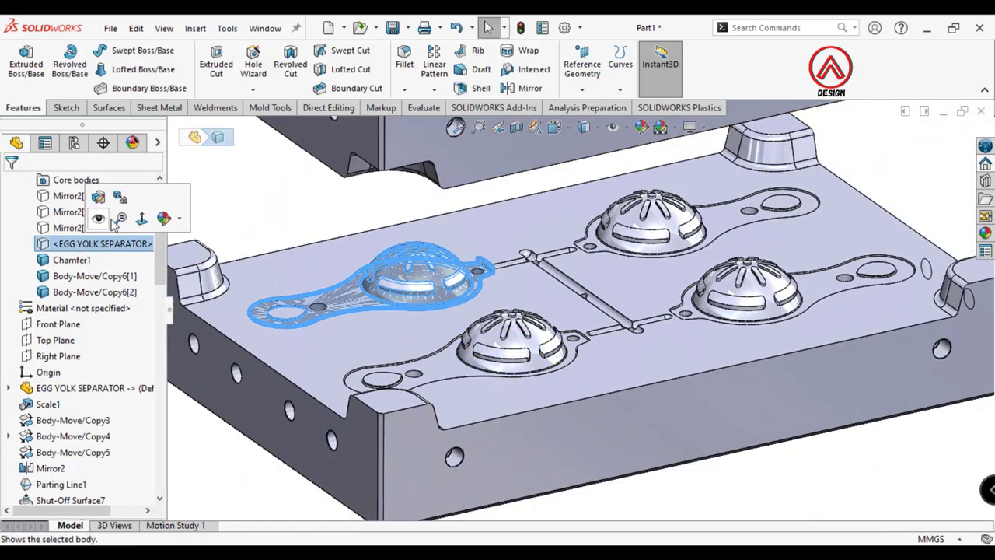
pyautogui.scroll(-3, 409, 264)
pyautogui.rightClick(81, 248)
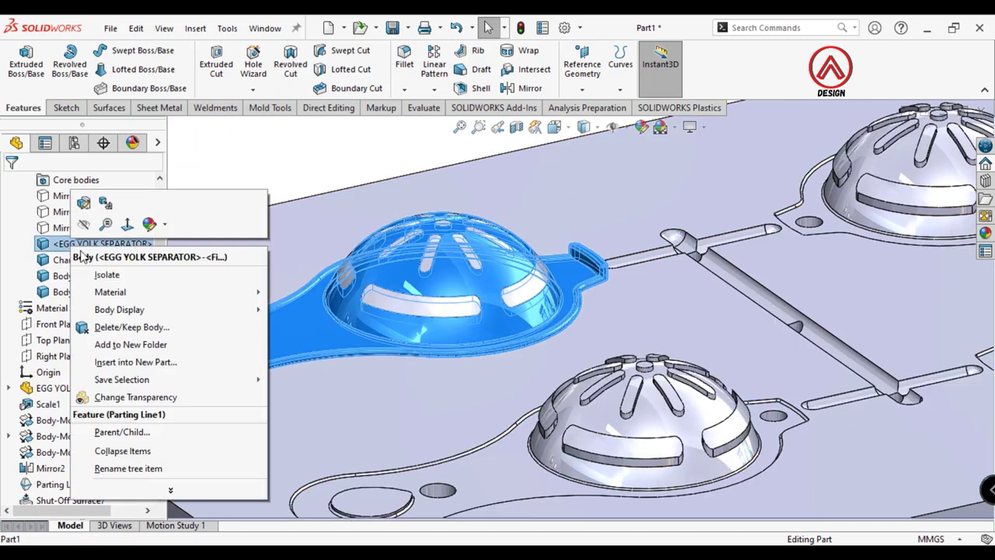
pyautogui.click(166, 256)
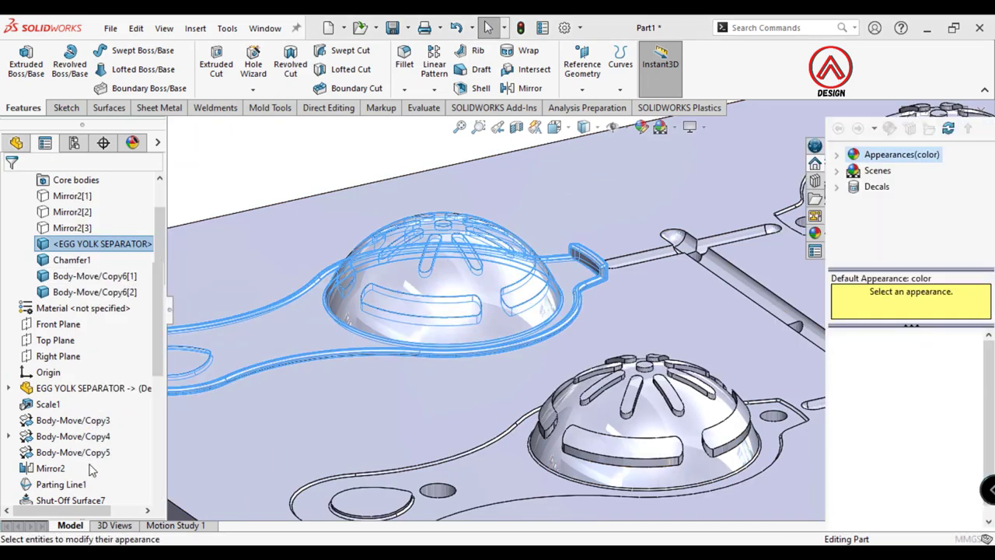
pyautogui.click(77, 489)
pyautogui.press('Return')
pyautogui.scroll(5, 216, 171)
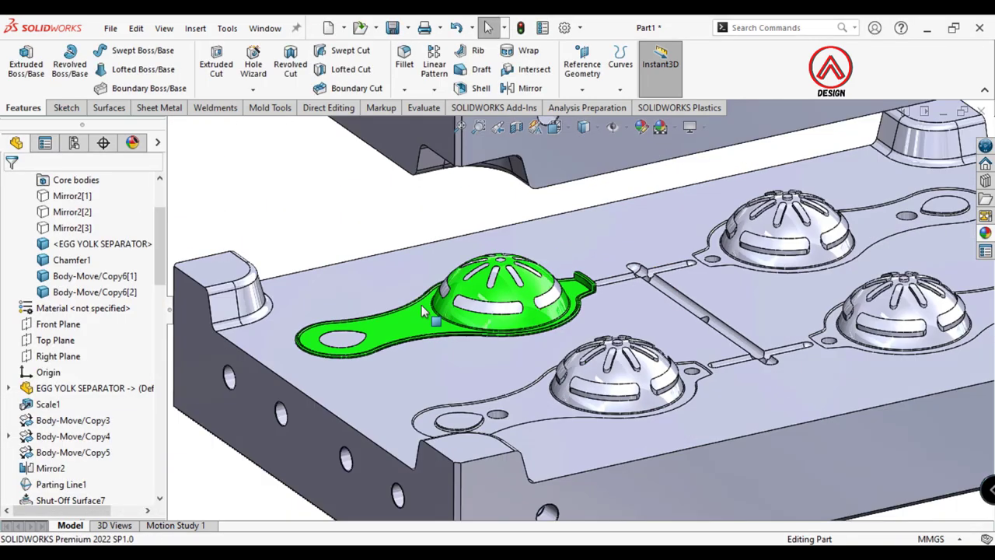
# Isolate the cavity surface body and tilt the view over its egg cups
pyautogui.moveTo(440, 317)
pyautogui.mouseDown(button='middle')
pyautogui.moveTo(702, 233)
pyautogui.moveTo(465, 236)
pyautogui.mouseUp(button='middle')
pyautogui.scroll(2, 702, 233)
pyautogui.scroll(-3, 466, 235)
pyautogui.scroll(-3, 466, 236)
pyautogui.scroll(5, 544, 242)
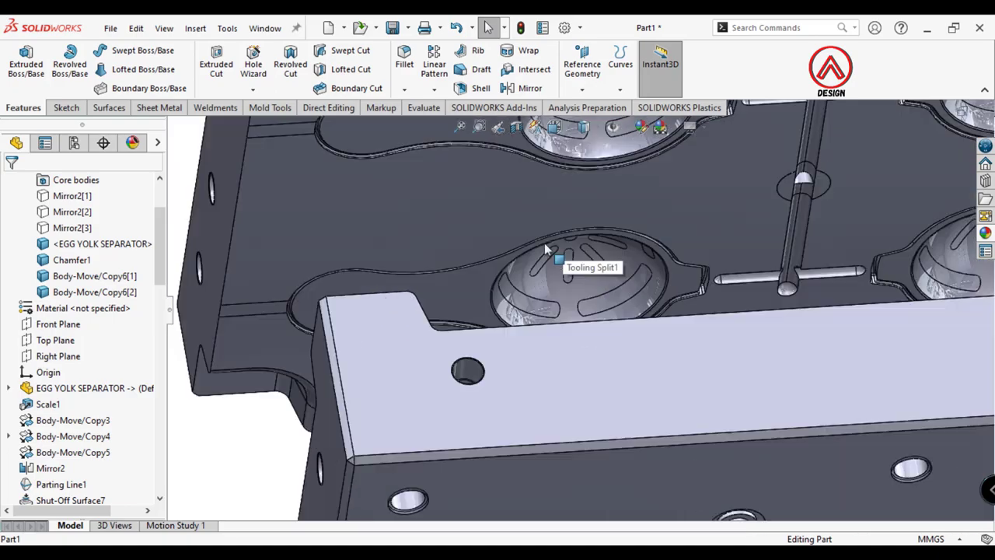
pyautogui.scroll(-5, 587, 361)
pyautogui.moveTo(587, 361); pyautogui.dragTo(613, 331, button='middle')
pyautogui.scroll(2, 475, 293)
pyautogui.click(475, 293)
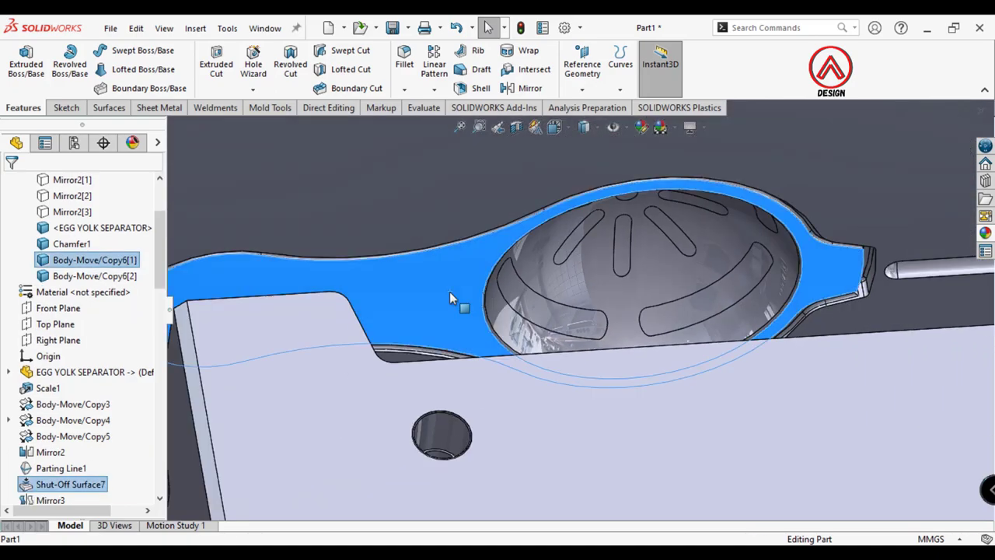
pyautogui.rightClick(450, 291)
pyautogui.click(513, 489)
pyautogui.moveTo(606, 424)
pyautogui.mouseDown(button='middle')
pyautogui.moveTo(604, 265)
pyautogui.moveTo(650, 209)
pyautogui.moveTo(590, 256)
pyautogui.mouseUp(button='middle')
pyautogui.scroll(3, 650, 209)
pyautogui.scroll(-3, 567, 285)
pyautogui.scroll(-3, 548, 297)
pyautogui.moveTo(548, 297); pyautogui.dragTo(513, 223, button='middle')
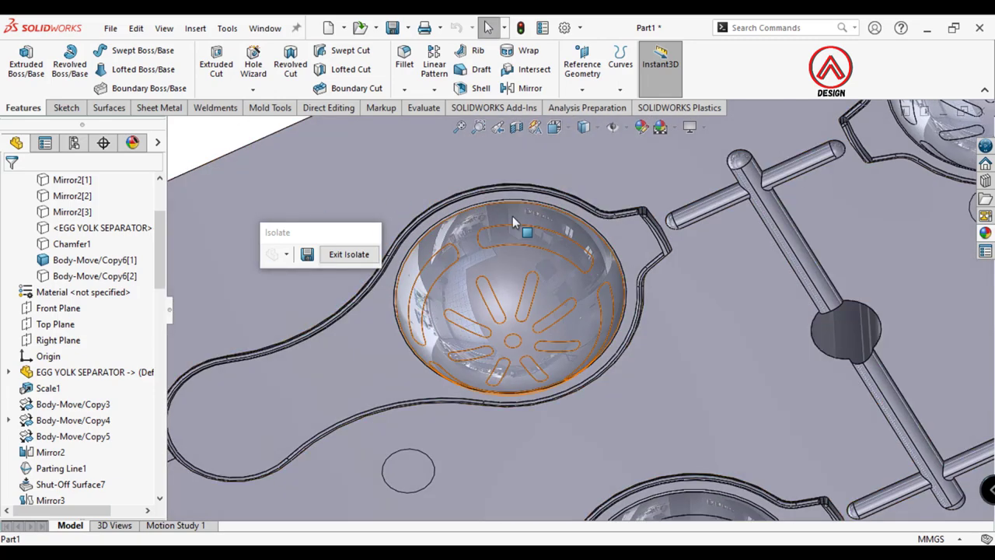
# Start a Delete and Patch face deletion and select the first cup's arc and radial slot faces
pyautogui.click(272, 109)
pyautogui.click(334, 107)
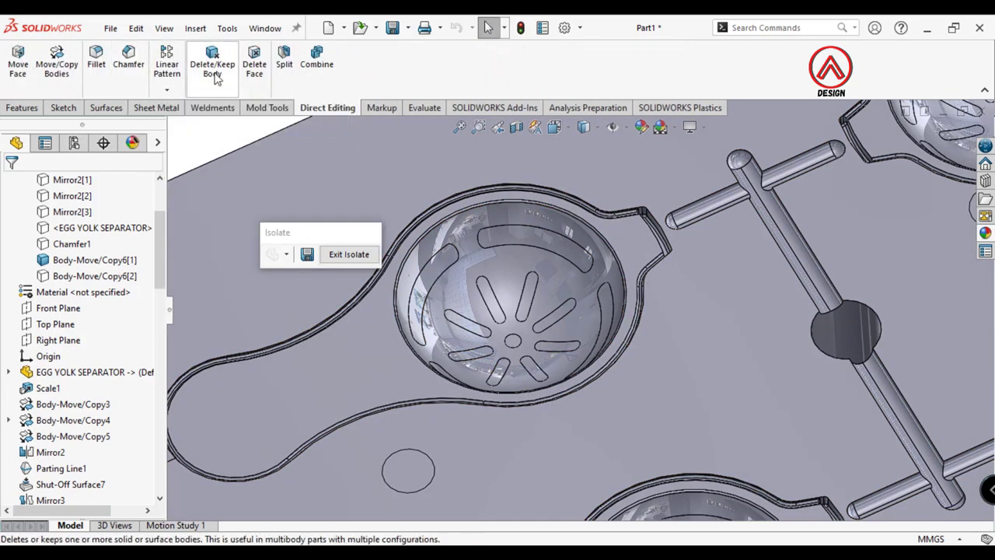
pyautogui.click(255, 63)
pyautogui.scroll(-3, 473, 285)
pyautogui.click(474, 284)
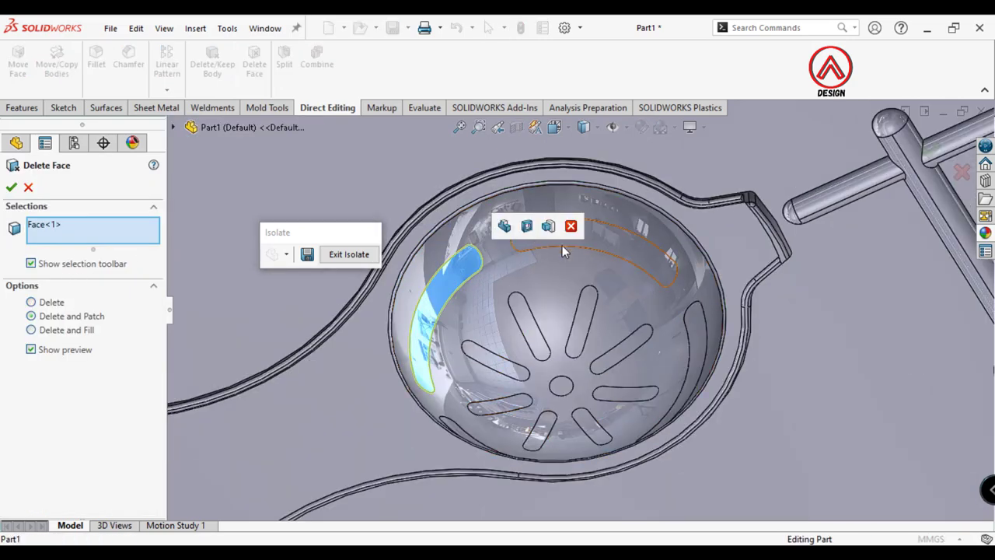
pyautogui.click(579, 175)
pyautogui.scroll(1, 594, 437)
pyautogui.scroll(-2, 595, 437)
pyautogui.click(506, 450)
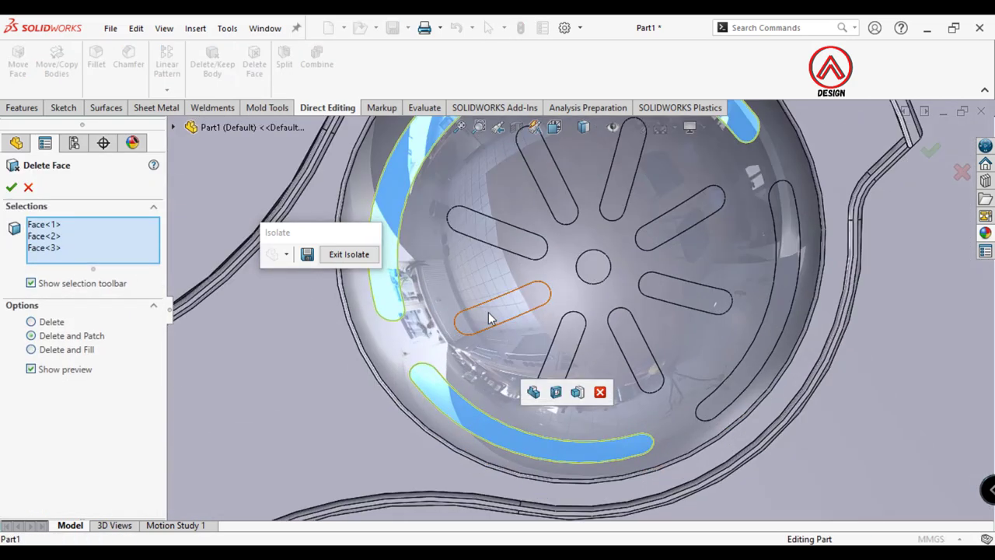
pyautogui.click(489, 311)
pyautogui.click(502, 249)
# Add the first cup's centre circle, its remaining radial slots and the last arc slot
pyautogui.scroll(-3, 544, 167)
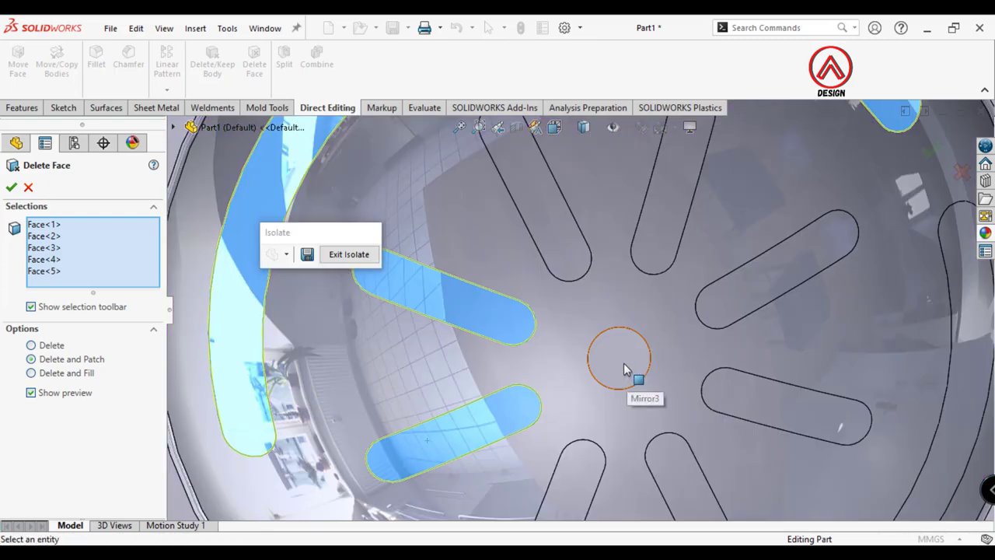
pyautogui.click(624, 363)
pyautogui.click(554, 247)
pyautogui.click(653, 247)
pyautogui.click(778, 268)
pyautogui.click(785, 404)
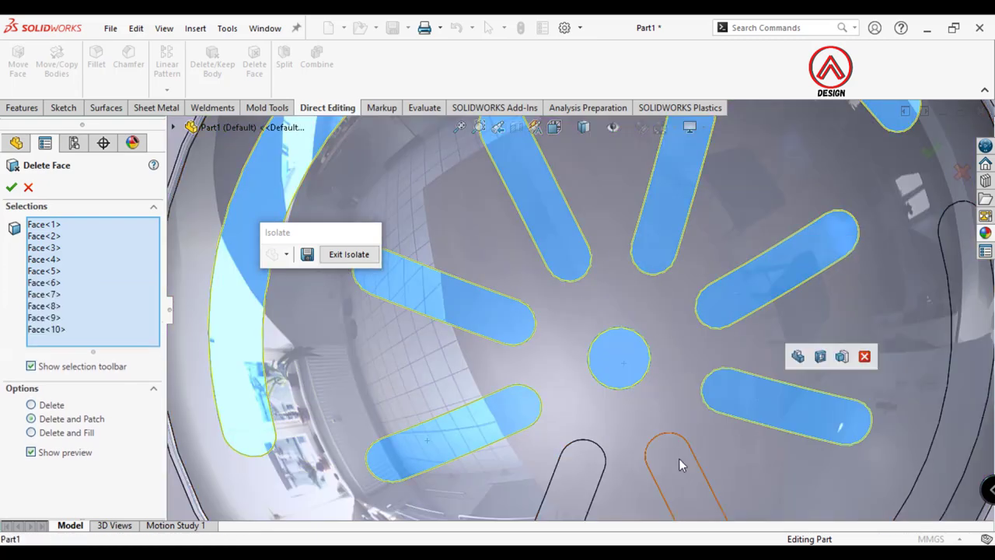
pyautogui.click(678, 458)
pyautogui.click(579, 471)
pyautogui.scroll(4, 679, 400)
pyautogui.click(723, 350)
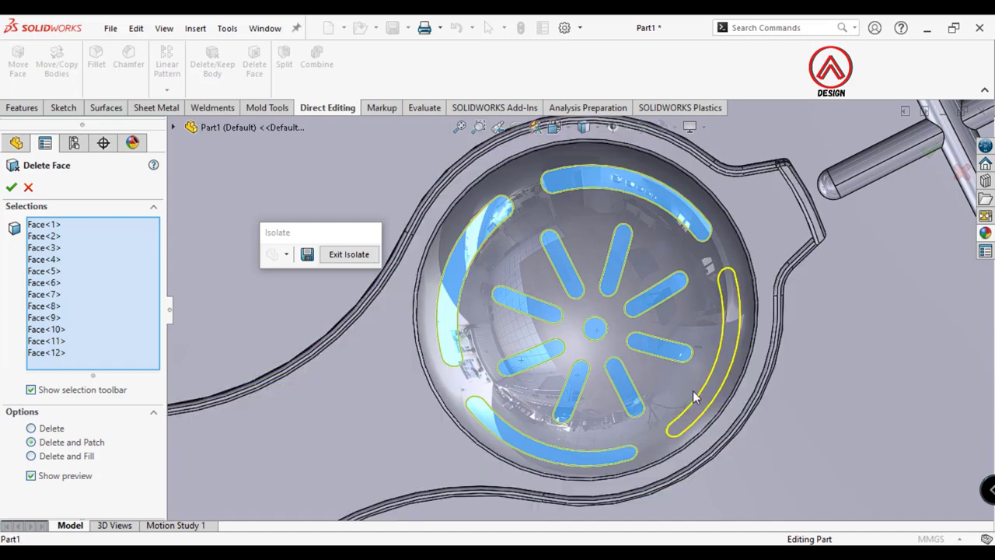
# Select all the arc and radial slot faces in the second egg cup
pyautogui.scroll(4, 784, 223)
pyautogui.scroll(-3, 784, 180)
pyautogui.scroll(-3, 783, 180)
pyautogui.click(759, 152)
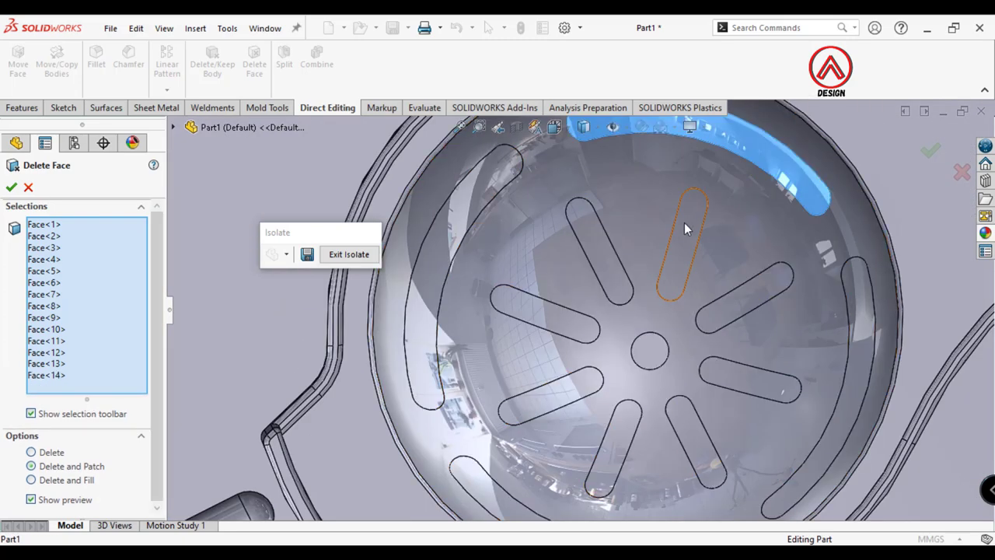
pyautogui.click(682, 233)
pyautogui.click(604, 250)
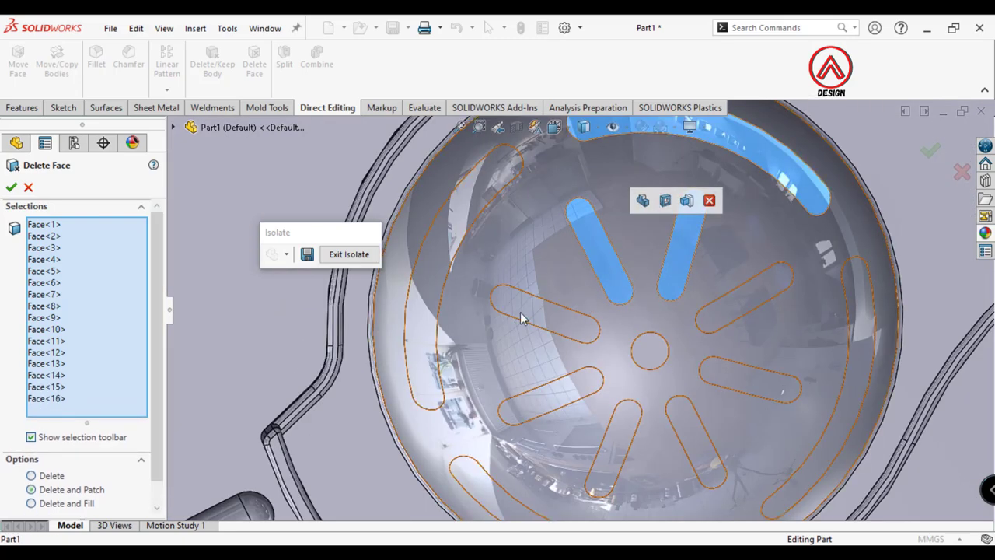
pyautogui.click(436, 265)
pyautogui.click(538, 312)
pyautogui.click(552, 393)
pyautogui.click(492, 476)
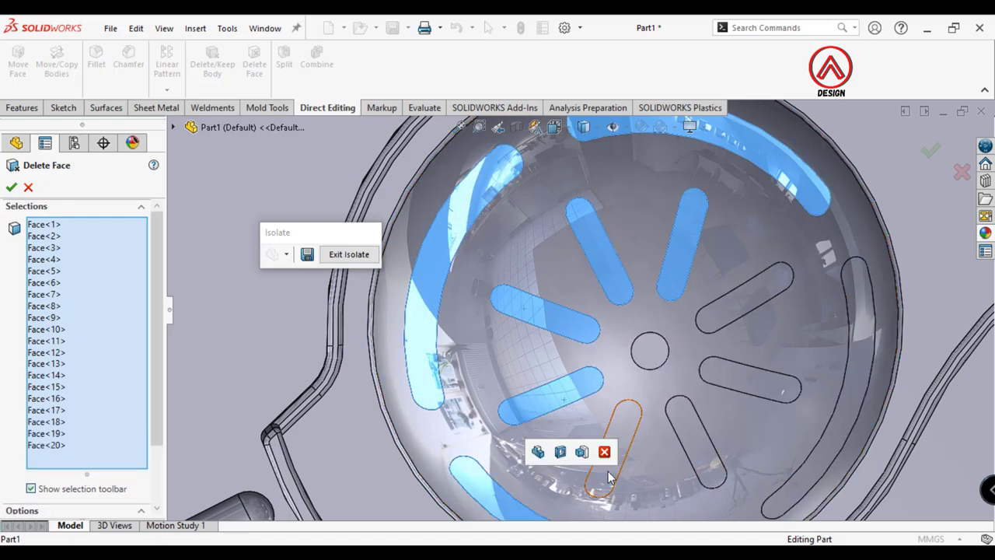
pyautogui.click(608, 477)
pyautogui.click(696, 447)
pyautogui.click(735, 381)
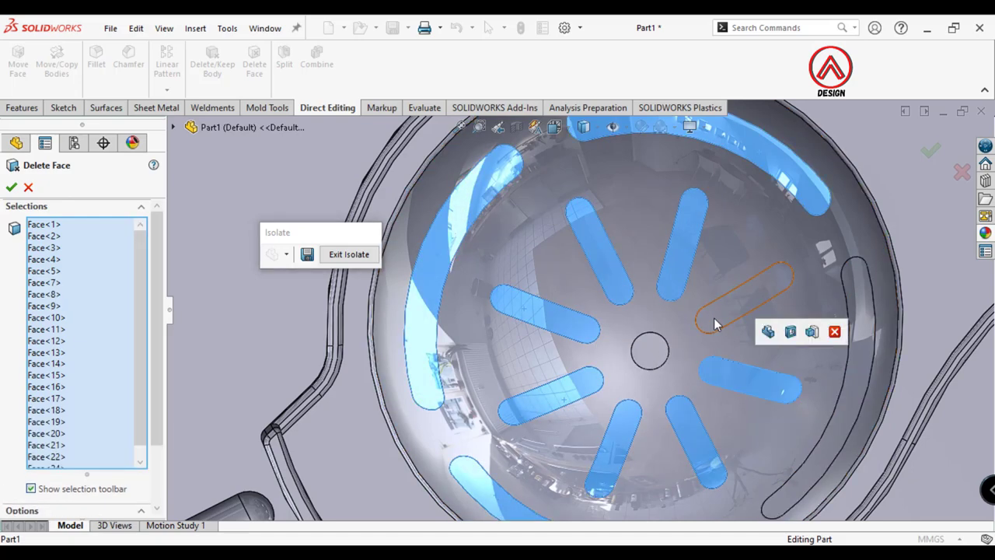
# Select the slot faces and centre circle face in the right cavity cup
pyautogui.scroll(5, 599, 393)
pyautogui.scroll(3, 611, 347)
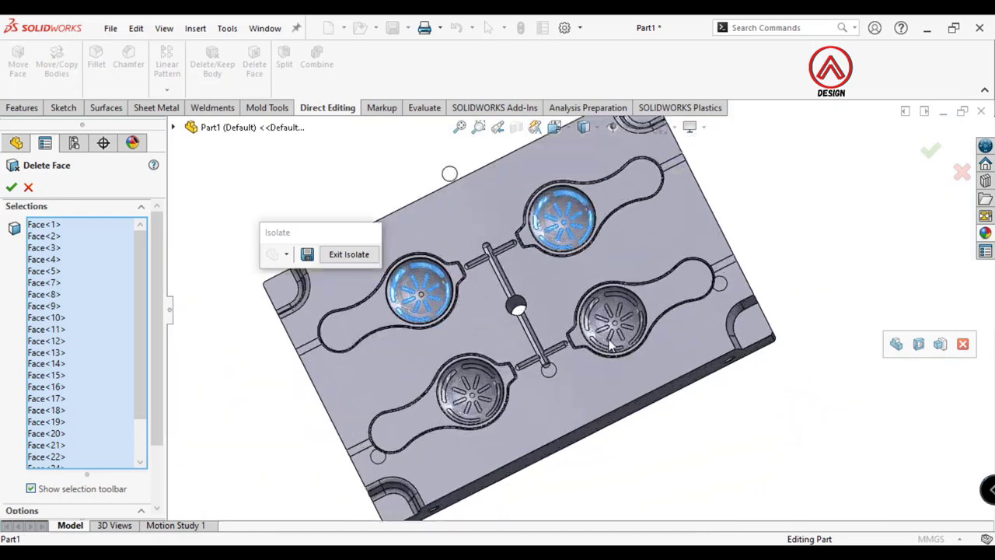
pyautogui.scroll(-5, 611, 347)
pyautogui.click(611, 210)
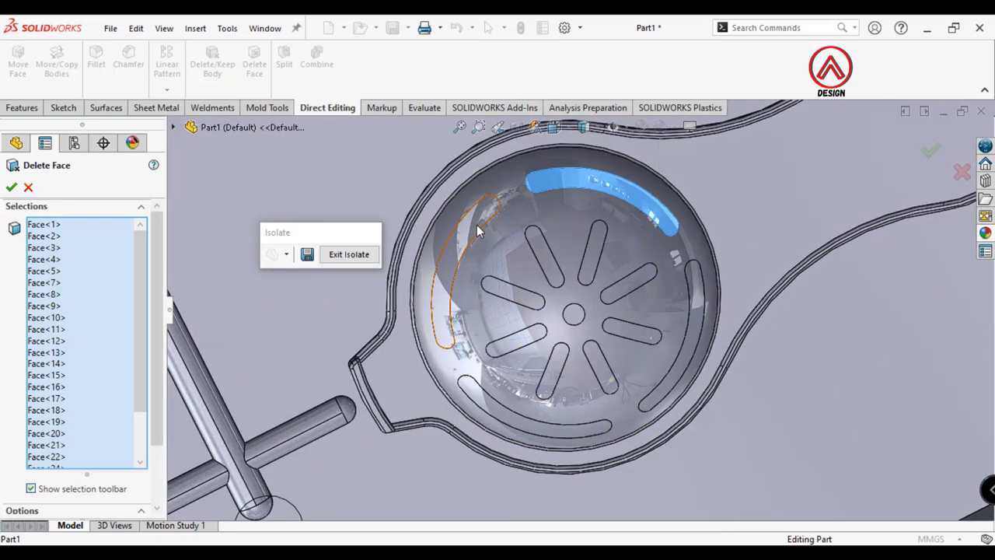
pyautogui.click(548, 267)
pyautogui.click(634, 339)
pyautogui.scroll(-2, 590, 330)
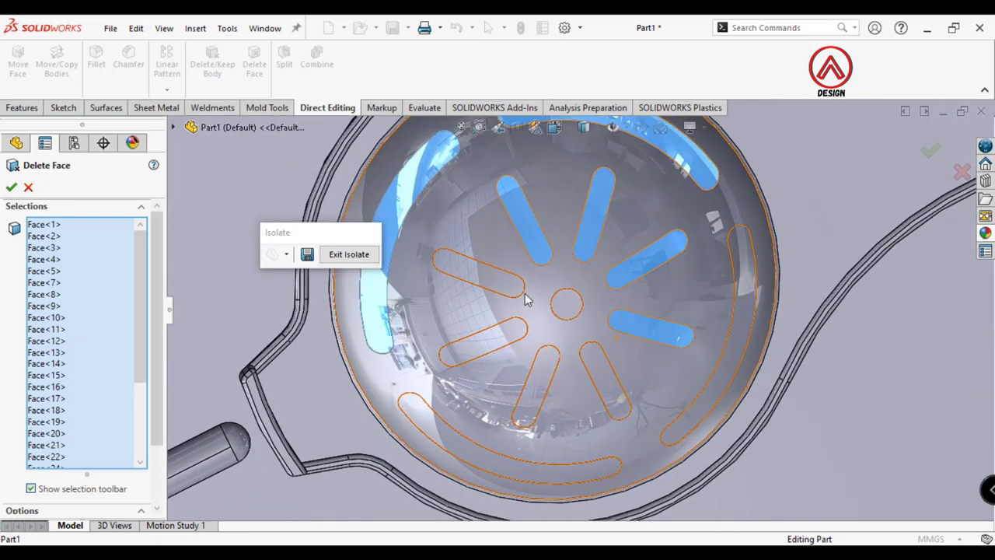
pyautogui.click(478, 272)
pyautogui.click(482, 342)
pyautogui.click(566, 303)
pyautogui.click(597, 387)
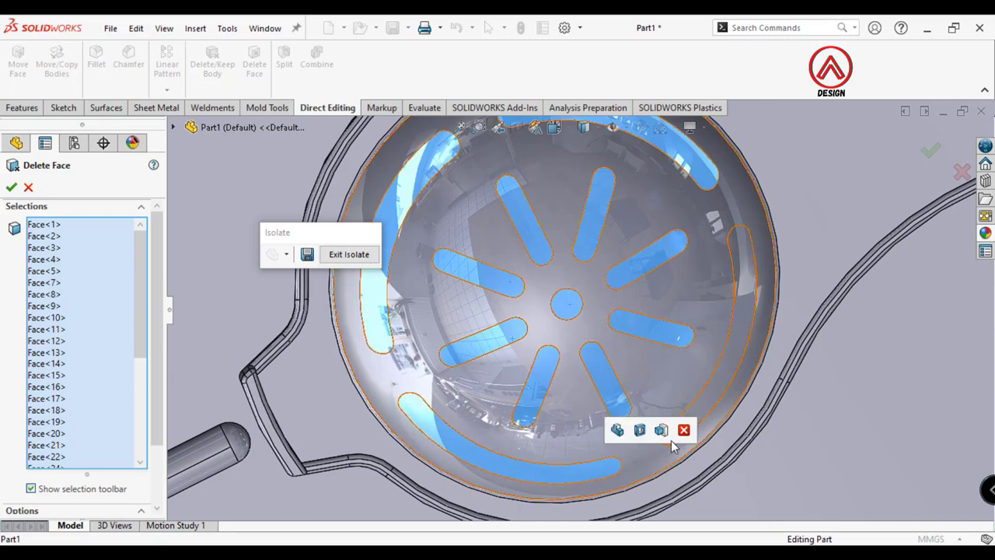
# Select the lower-left cup's rim arc and radial slot faces and apply the Delete and Patch
pyautogui.scroll(5, 598, 386)
pyautogui.scroll(3, 498, 401)
pyautogui.scroll(-5, 398, 417)
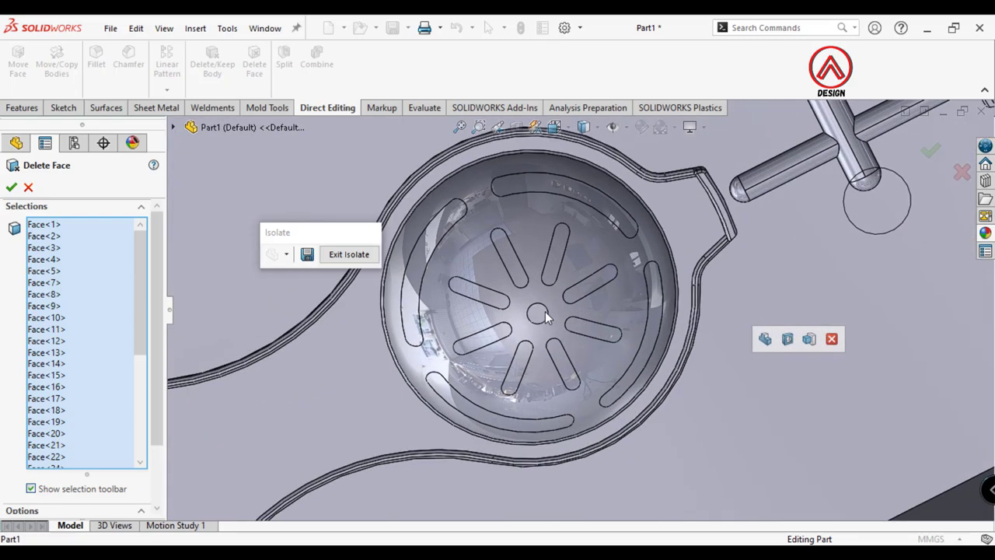
pyautogui.scroll(-1, 398, 417)
pyautogui.click(638, 194)
pyautogui.click(676, 272)
pyautogui.click(550, 269)
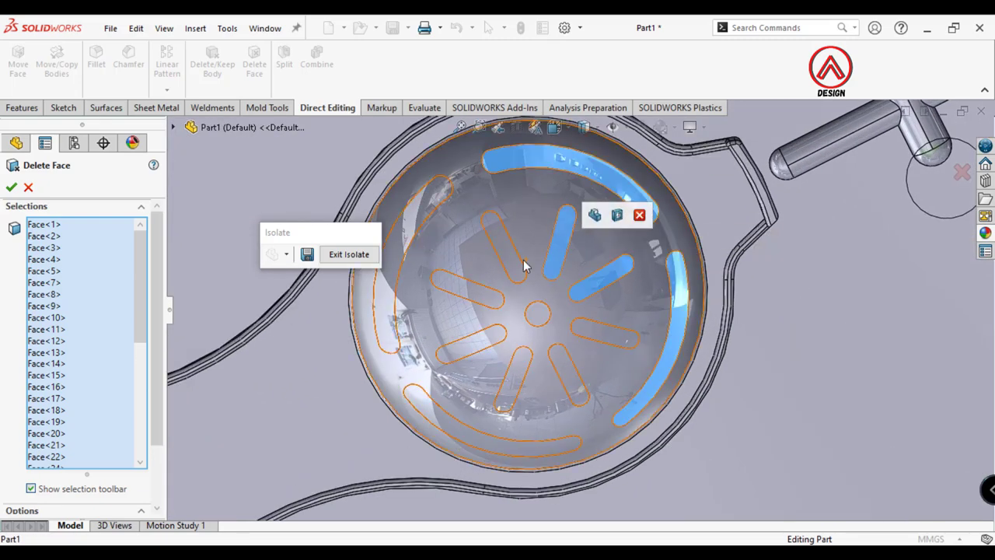
pyautogui.click(504, 247)
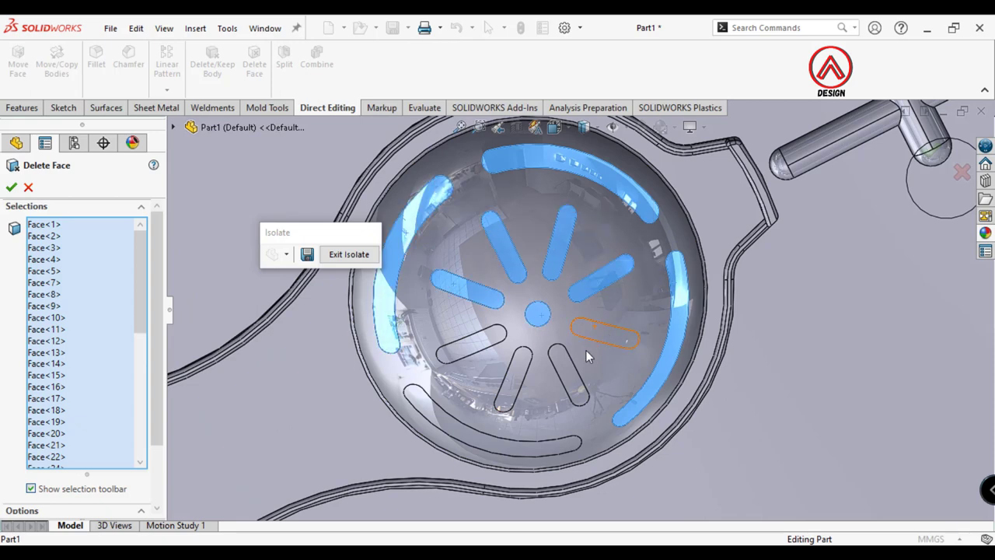
pyautogui.click(483, 346)
pyautogui.click(466, 420)
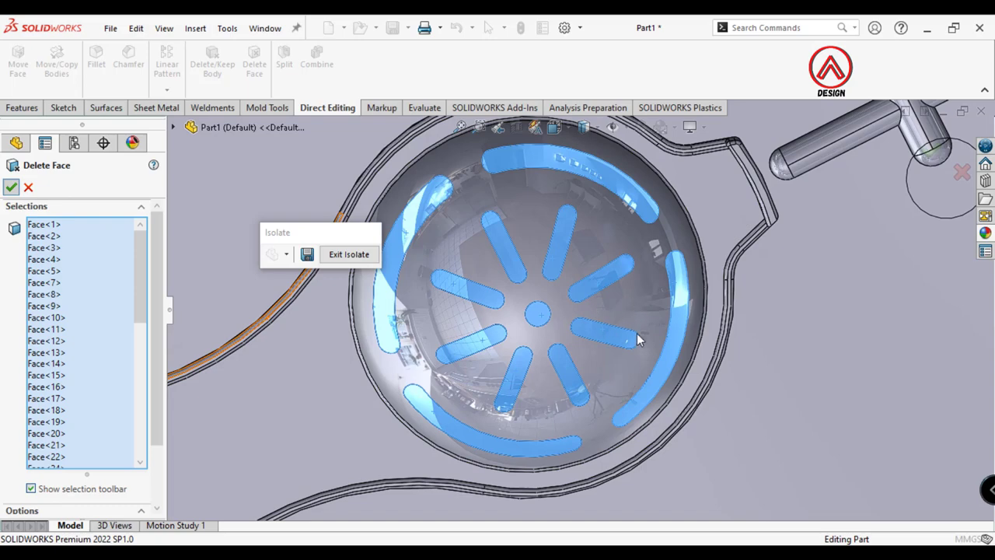
pyautogui.press('Return')
# Reopen DeleteFace1 from the history to check its selected faces, then reconfirm it
pyautogui.scroll(5, 627, 335)
pyautogui.scroll(-4, 451, 320)
pyautogui.scroll(-2, 452, 320)
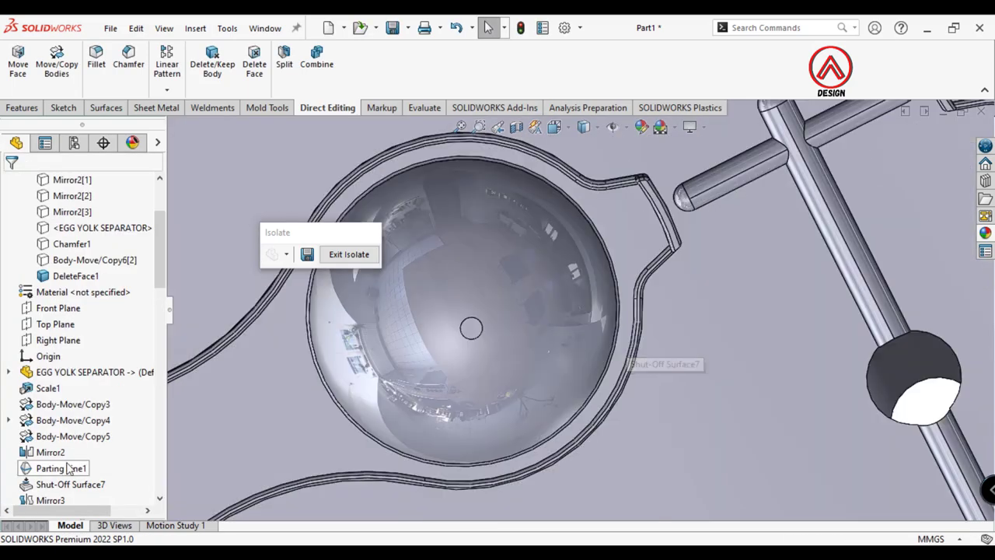
pyautogui.scroll(-6, 68, 467)
pyautogui.scroll(-2, 69, 467)
pyautogui.scroll(-8, 68, 467)
pyautogui.click(59, 484)
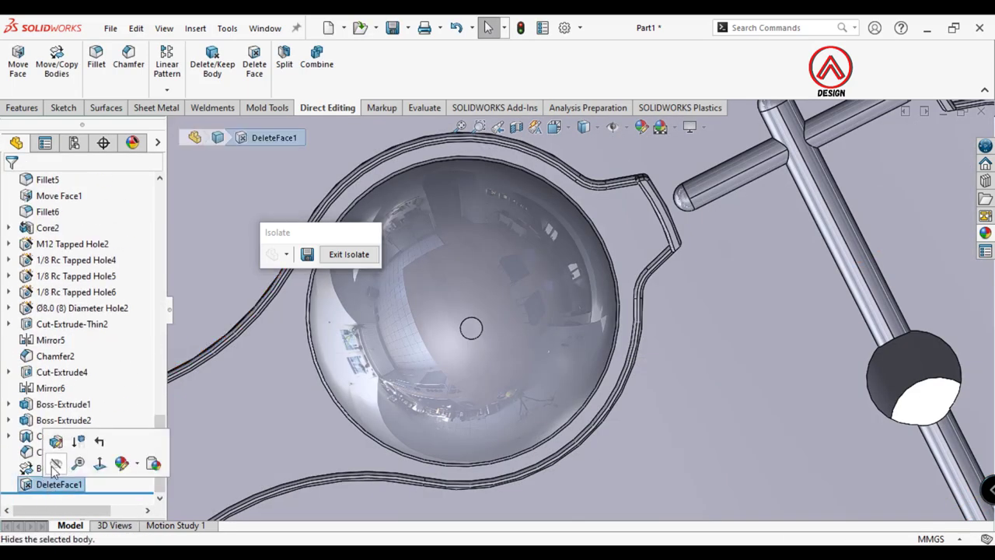
pyautogui.click(56, 443)
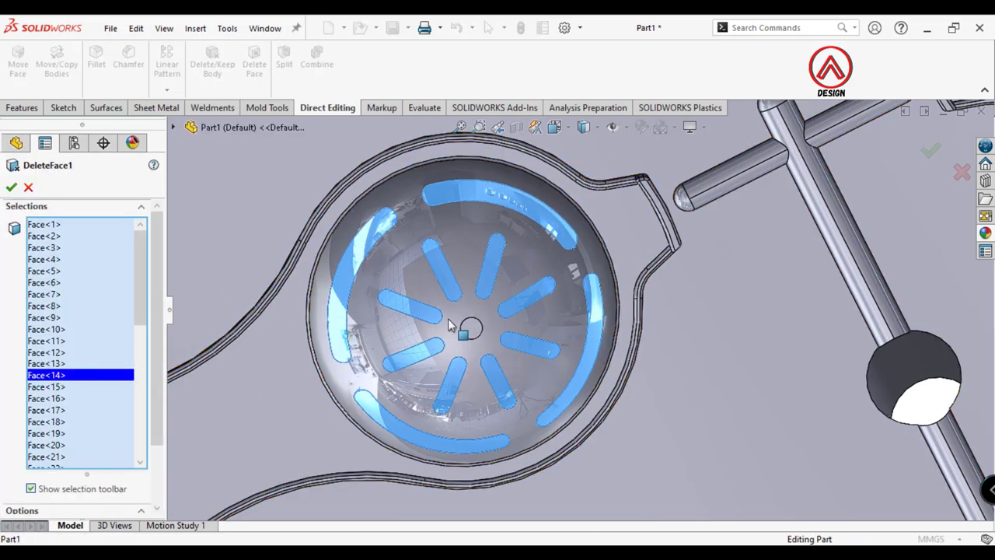
pyautogui.scroll(-3, 450, 325)
pyautogui.scroll(-2, 455, 327)
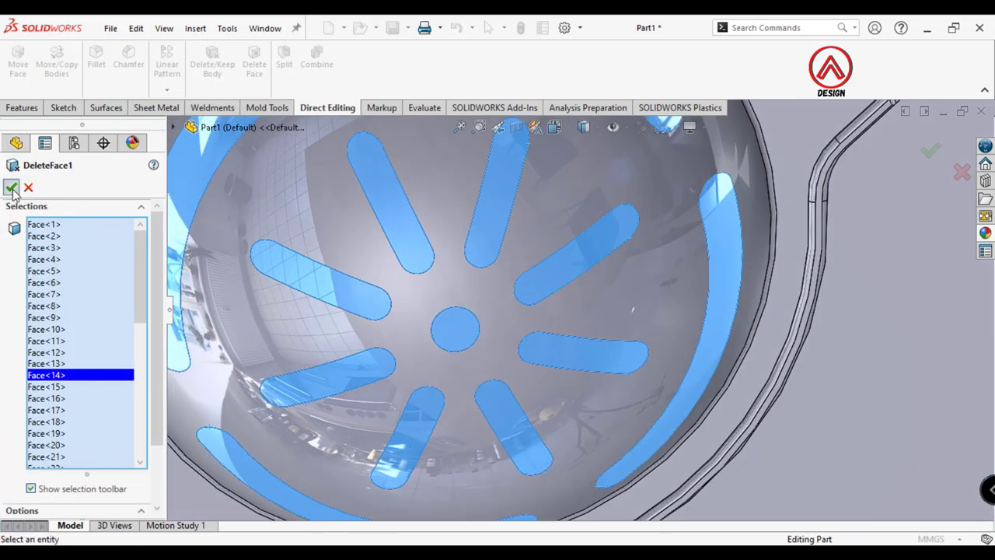
pyautogui.press('Return')
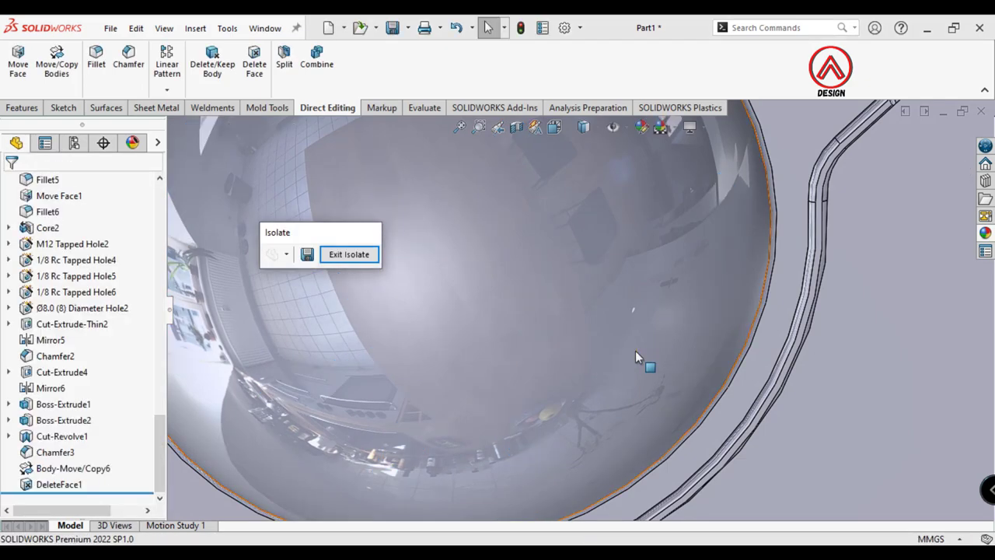
pyautogui.press('f')
pyautogui.scroll(-3, 595, 293)
pyautogui.scroll(-2, 595, 293)
# Begin a sketch on the flat parting surface Surface-Plane1, viewed straight down
pyautogui.click(594, 299)
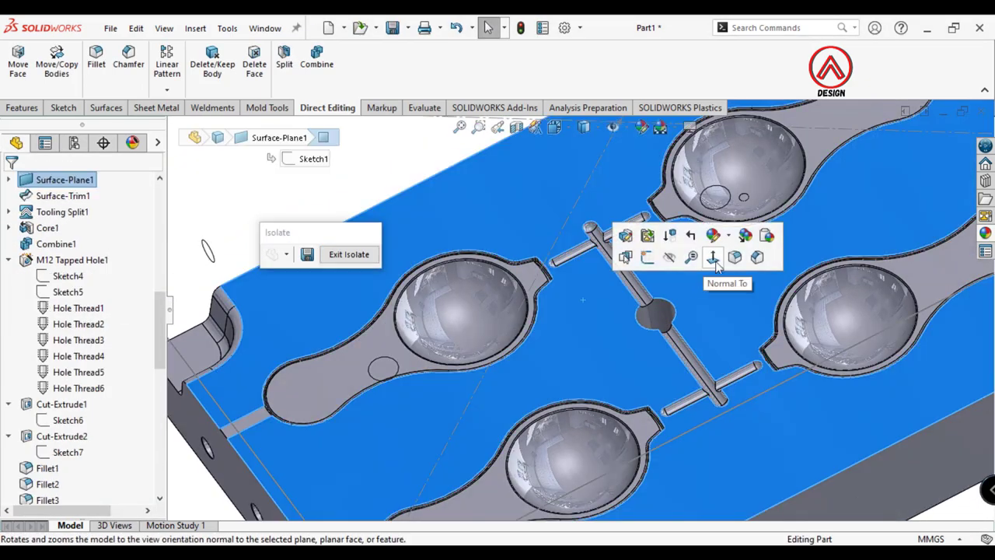
pyautogui.click(645, 264)
pyautogui.press('Escape')
pyautogui.scroll(-3, 560, 292)
pyautogui.scroll(-2, 533, 300)
pyautogui.click(534, 300)
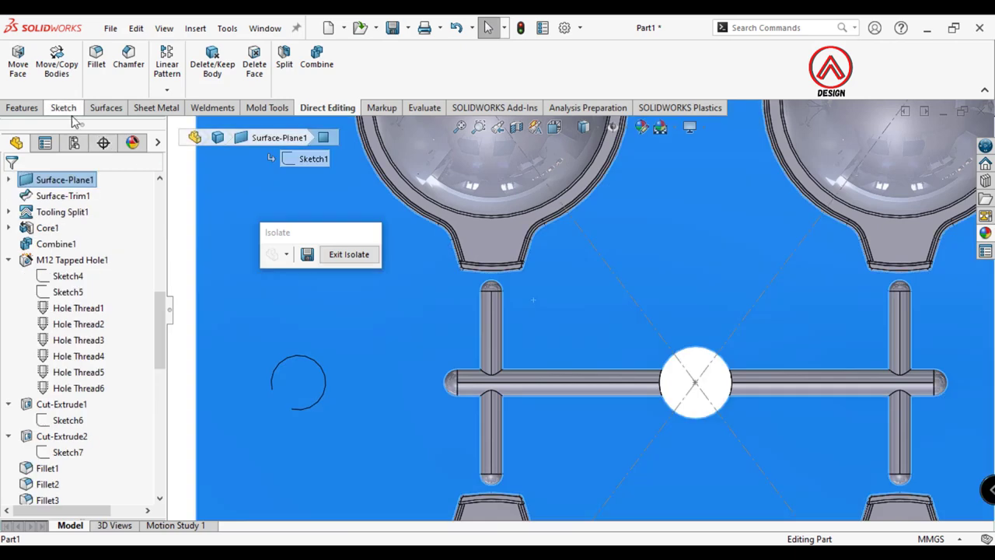
# Sketch a centerline and gate rectangle from the runner end, dimensioned 2 mm wide
pyautogui.click(116, 93)
pyautogui.scroll(-3, 497, 311)
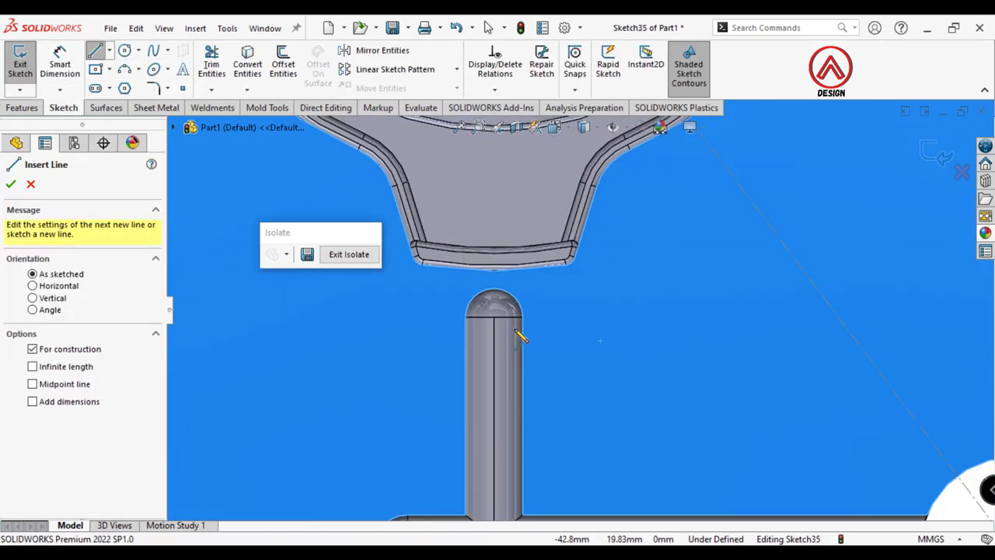
pyautogui.click(493, 327)
pyautogui.click(95, 69)
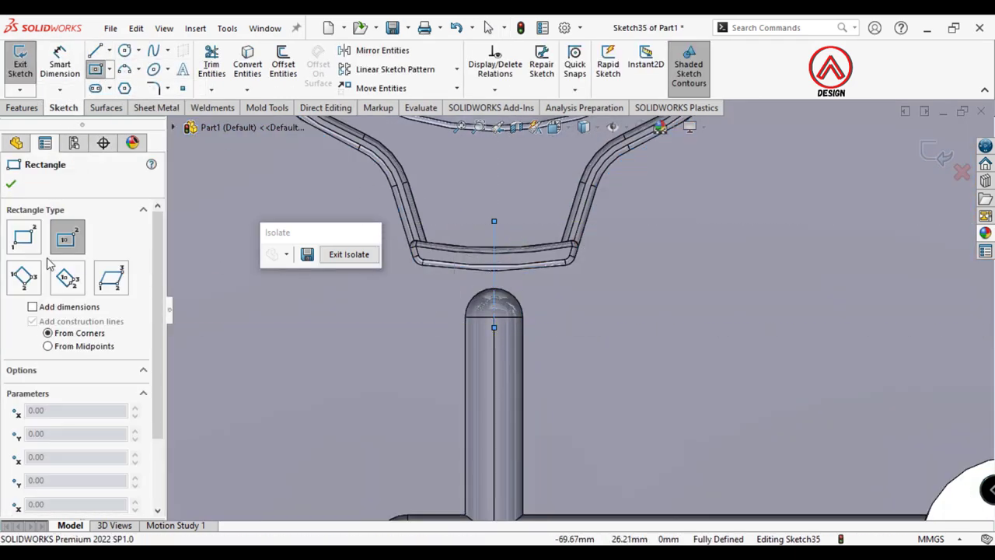
pyautogui.scroll(-2, 535, 266)
pyautogui.click(496, 258)
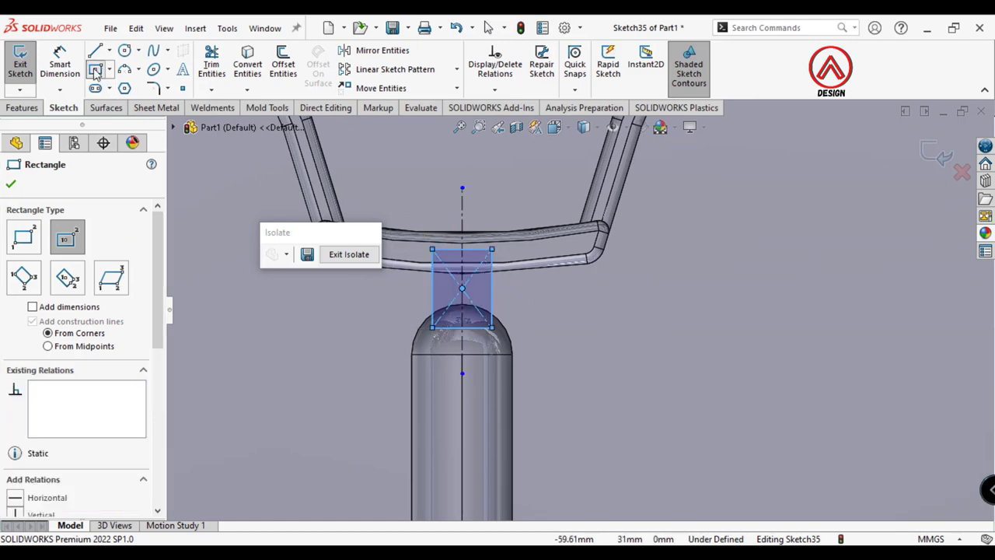
pyautogui.click(60, 64)
pyautogui.click(472, 329)
pyautogui.click(494, 400)
pyautogui.write('2.94501898mm')
pyautogui.press('Return')
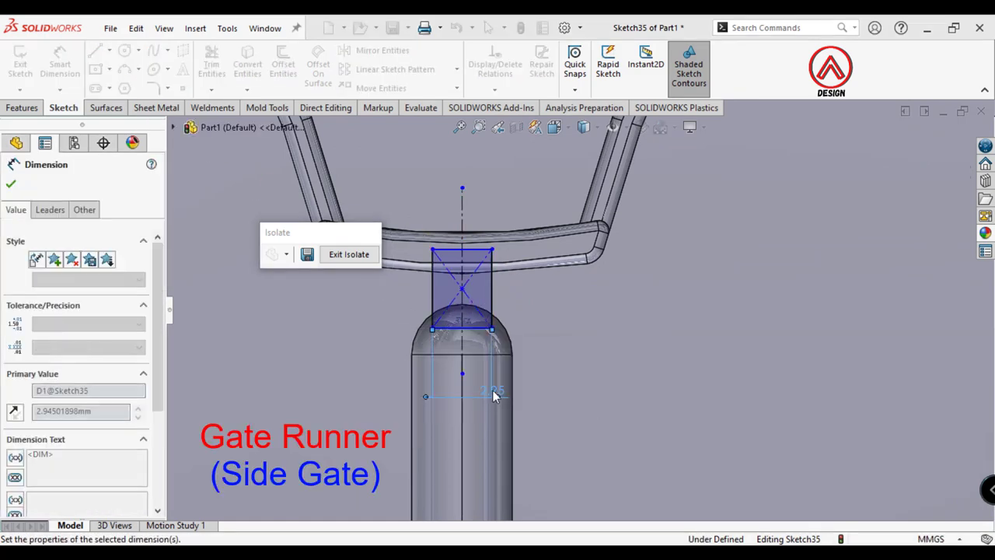
# Extrude-cut the gate rectangle 1.5 mm deep into the plate
pyautogui.click(22, 107)
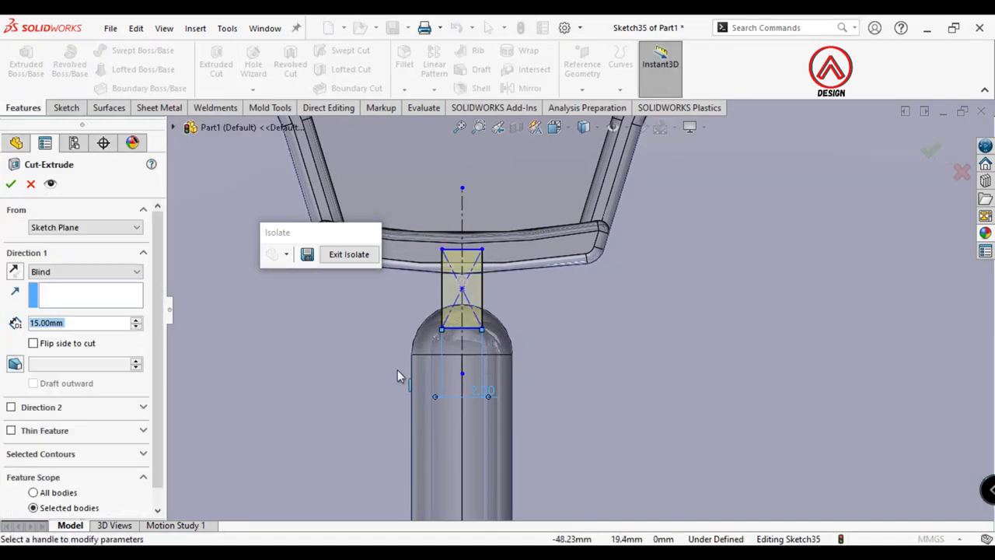
pyautogui.write('1.5')
pyautogui.press('Return')
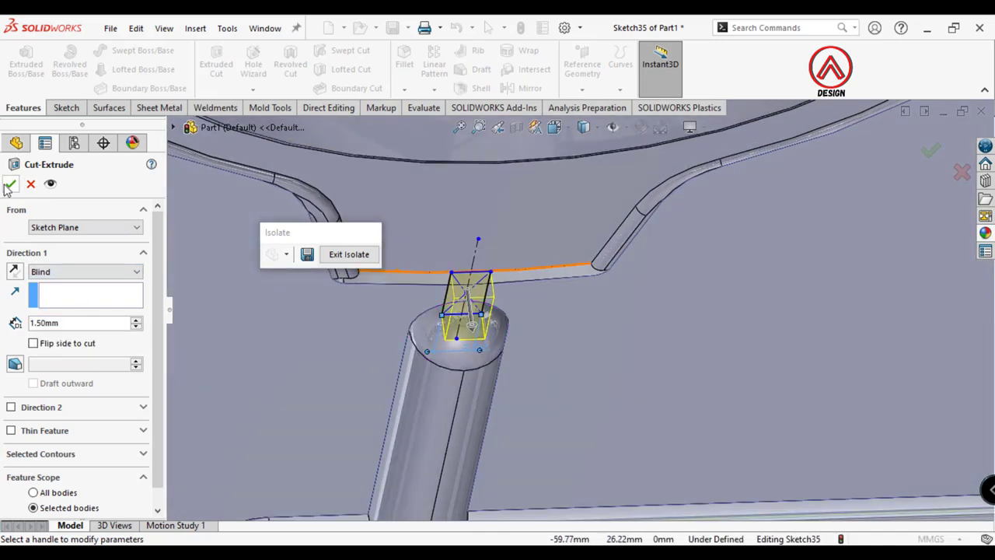
pyautogui.click(8, 186)
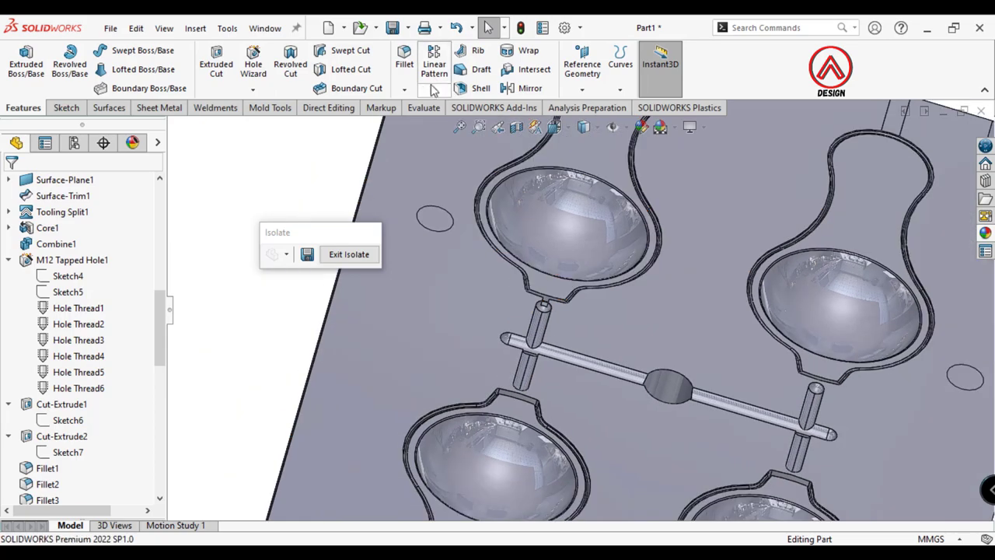
# Mirror Cut-Extrude5 across the Front and Right planes, then orbit to inspect the four gates
pyautogui.click(435, 89)
pyautogui.click(453, 143)
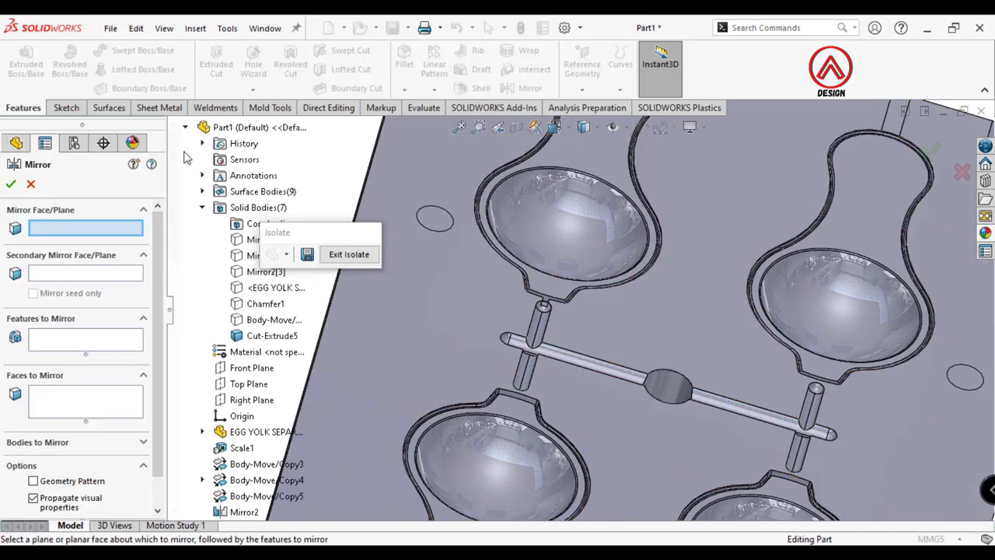
pyautogui.click(237, 370)
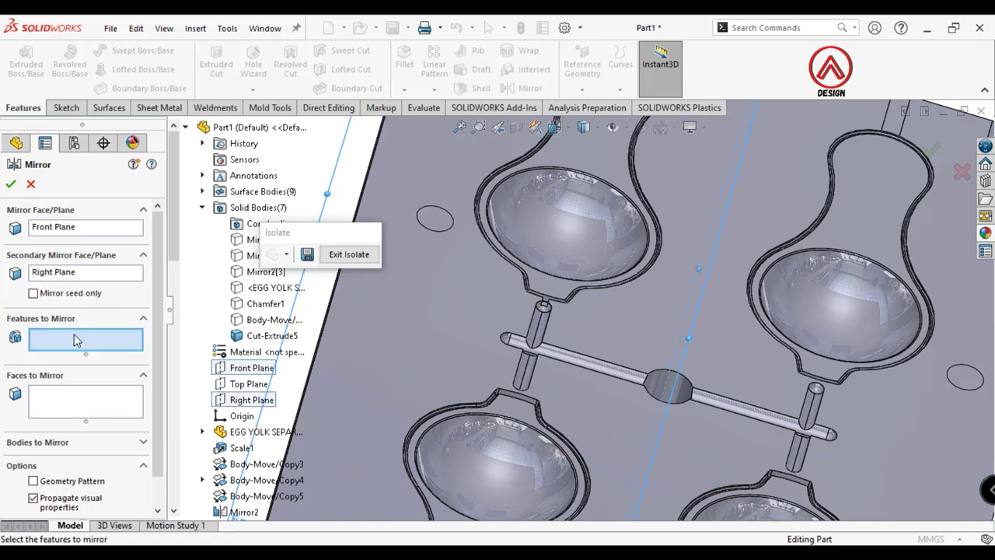
pyautogui.click(517, 279)
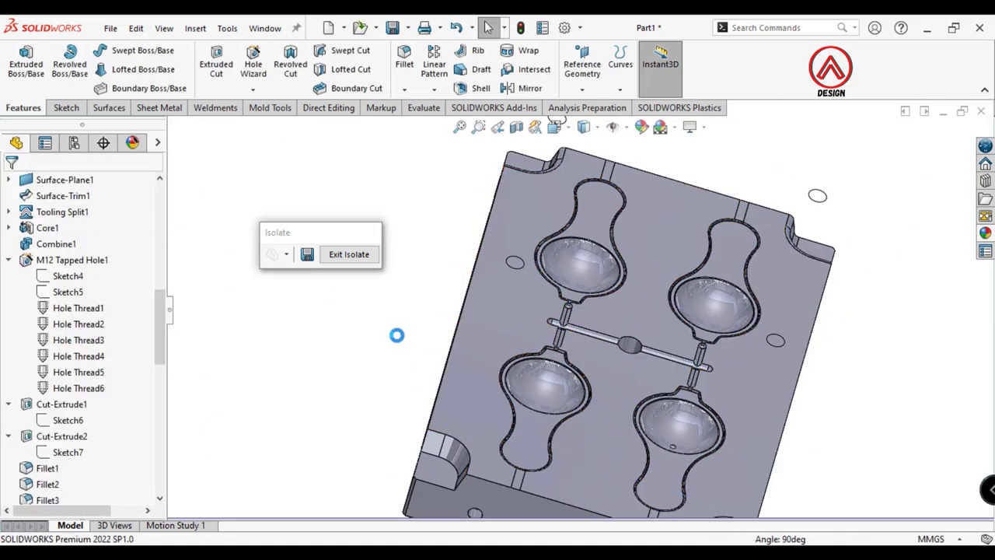
pyautogui.moveTo(397, 335); pyautogui.dragTo(603, 408, button='middle')
pyautogui.scroll(-5, 602, 408)
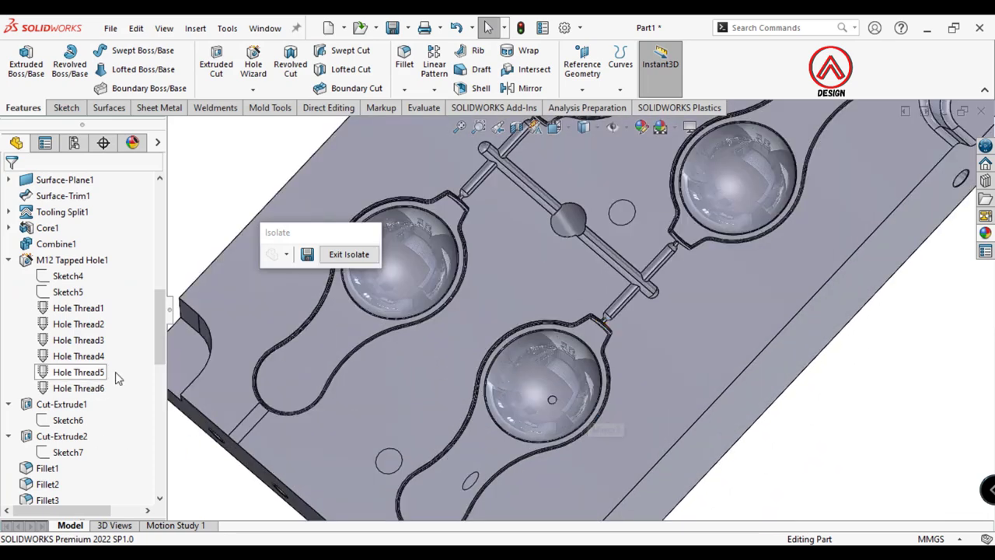
pyautogui.moveTo(158, 359); pyautogui.dragTo(159, 478)
pyautogui.click(62, 452)
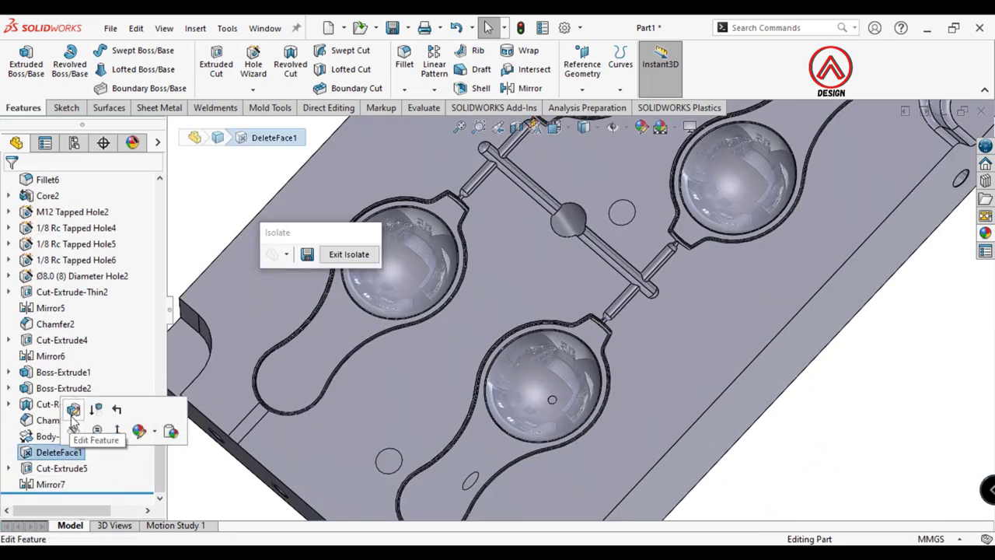
pyautogui.click(75, 408)
pyautogui.click(99, 356)
pyautogui.scroll(-3, 584, 395)
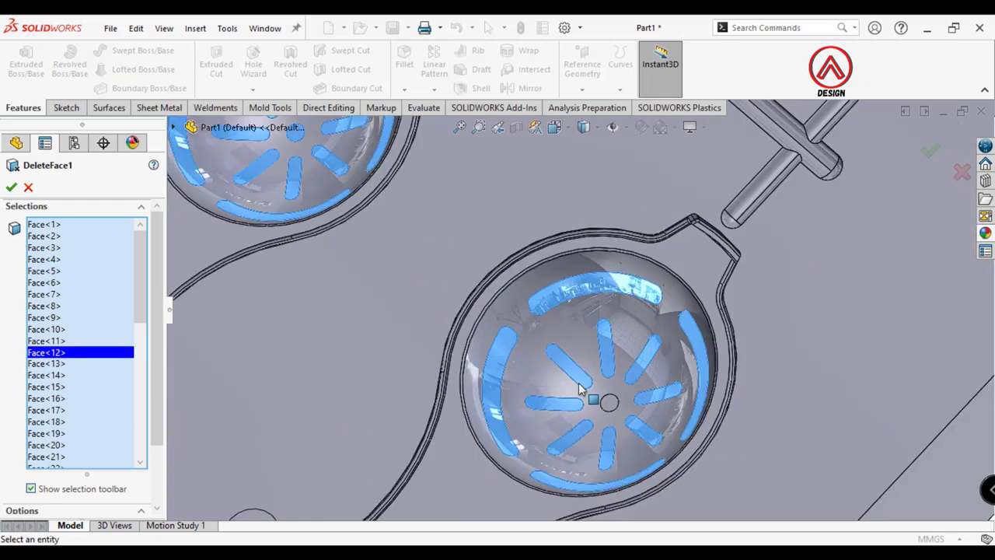
pyautogui.scroll(-2, 649, 424)
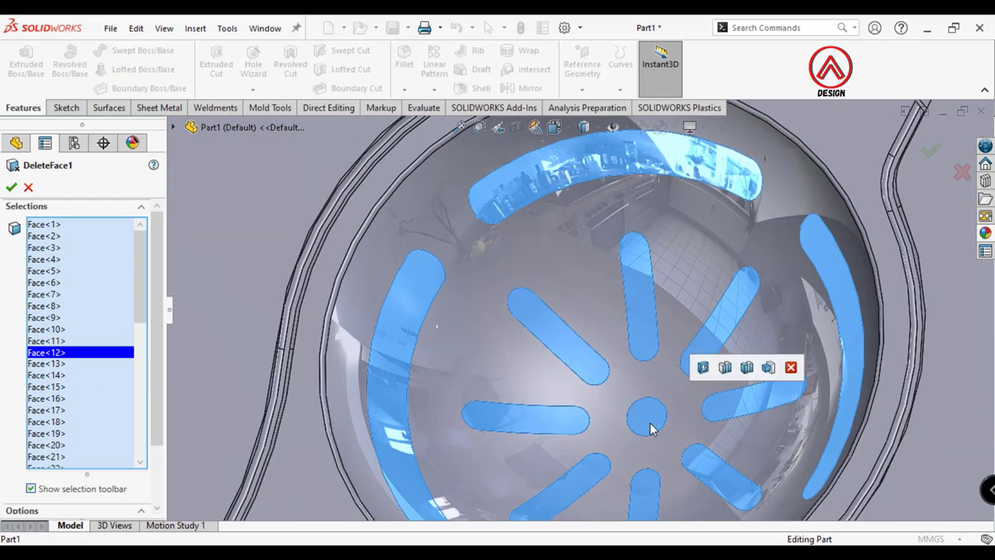
pyautogui.scroll(5, 629, 315)
pyautogui.scroll(-2, 640, 263)
pyautogui.scroll(-3, 636, 309)
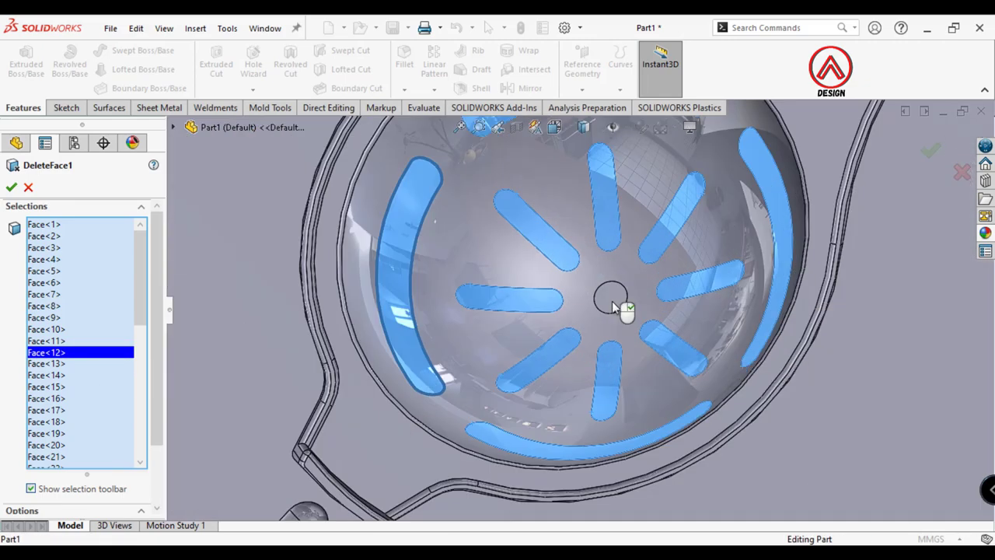
pyautogui.scroll(5, 606, 308)
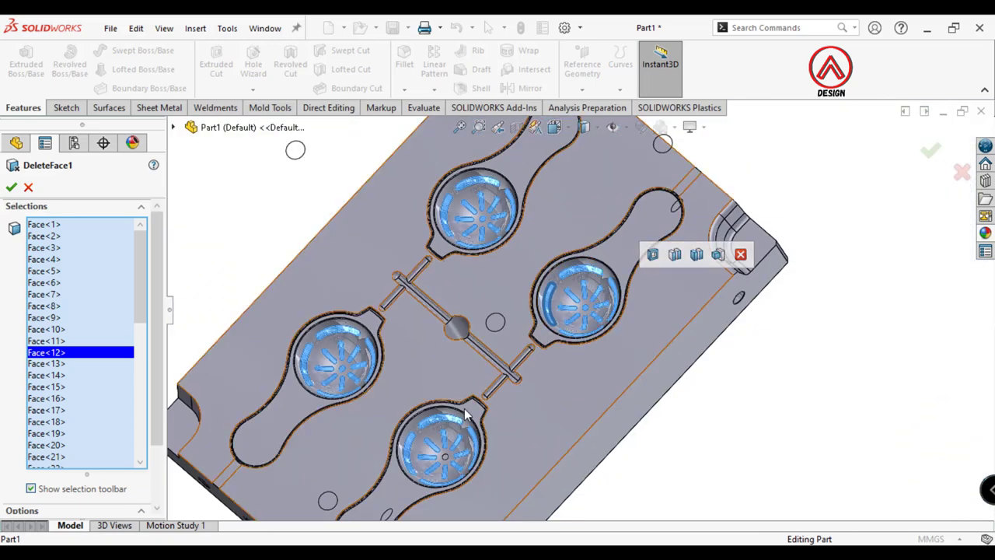
pyautogui.scroll(-3, 464, 408)
pyautogui.scroll(-2, 484, 430)
pyautogui.click(100, 398)
pyautogui.scroll(-2, 459, 438)
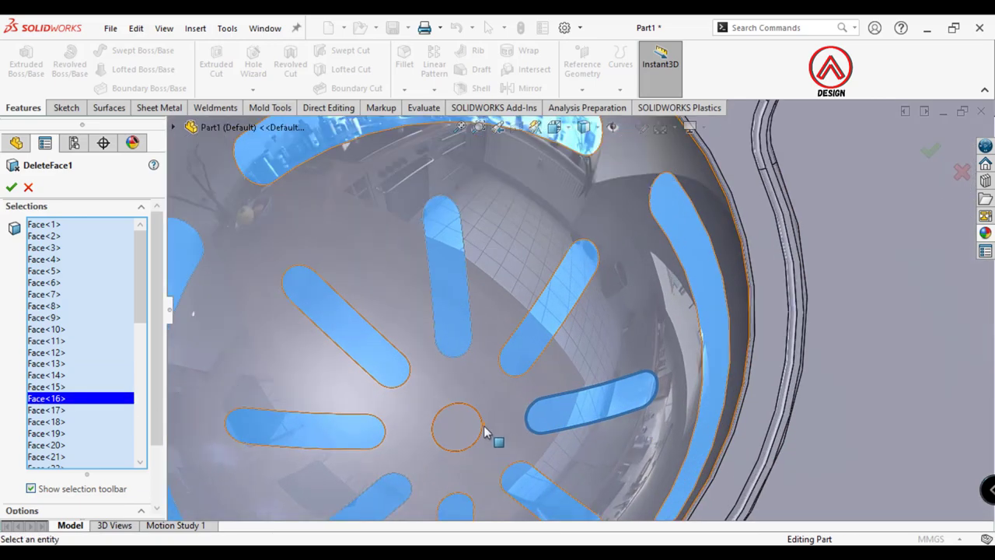
pyautogui.scroll(-2, 460, 419)
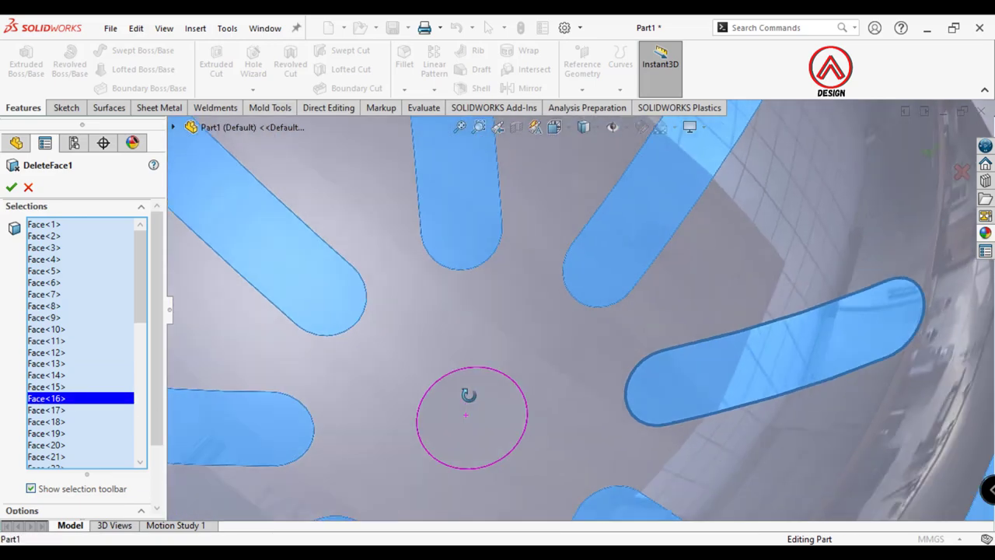
pyautogui.scroll(-2, 453, 418)
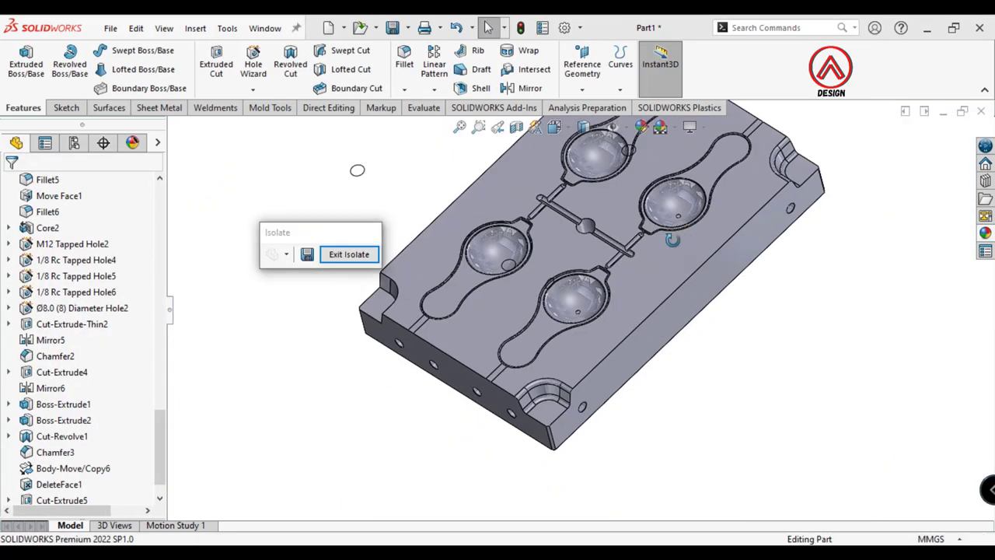
pyautogui.moveTo(672, 240)
pyautogui.mouseDown(button='middle')
pyautogui.moveTo(758, 333)
pyautogui.moveTo(576, 197)
pyautogui.moveTo(130, 116)
pyautogui.mouseUp(button='middle')
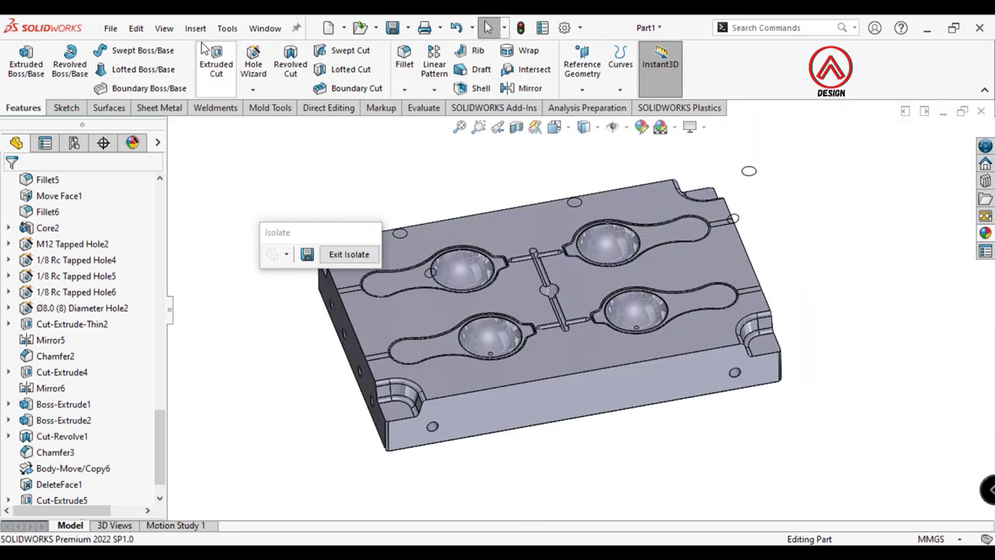
# Run a Delete Face operation on the cavity plate and confirm it
pyautogui.click(335, 109)
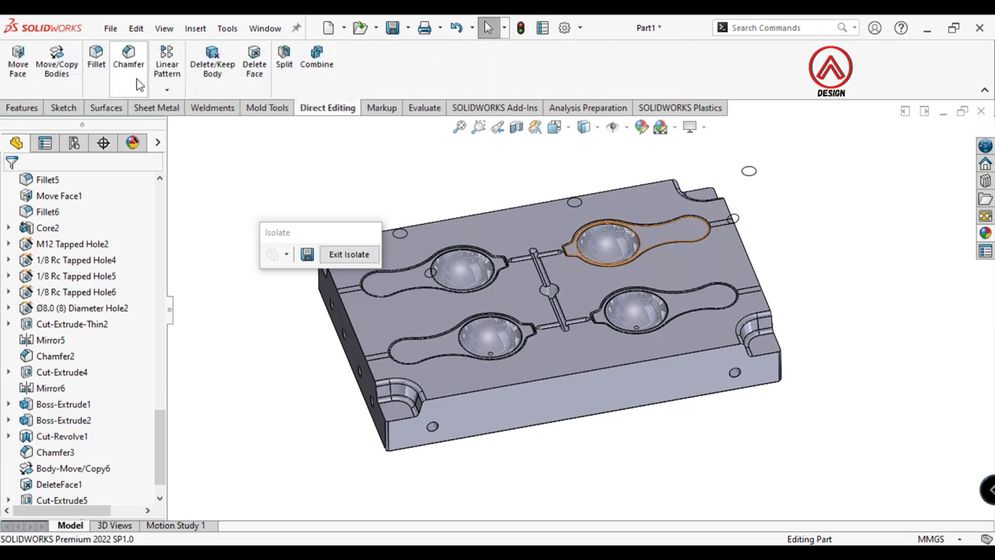
pyautogui.click(252, 69)
pyautogui.scroll(-5, 645, 315)
pyautogui.scroll(5, 702, 293)
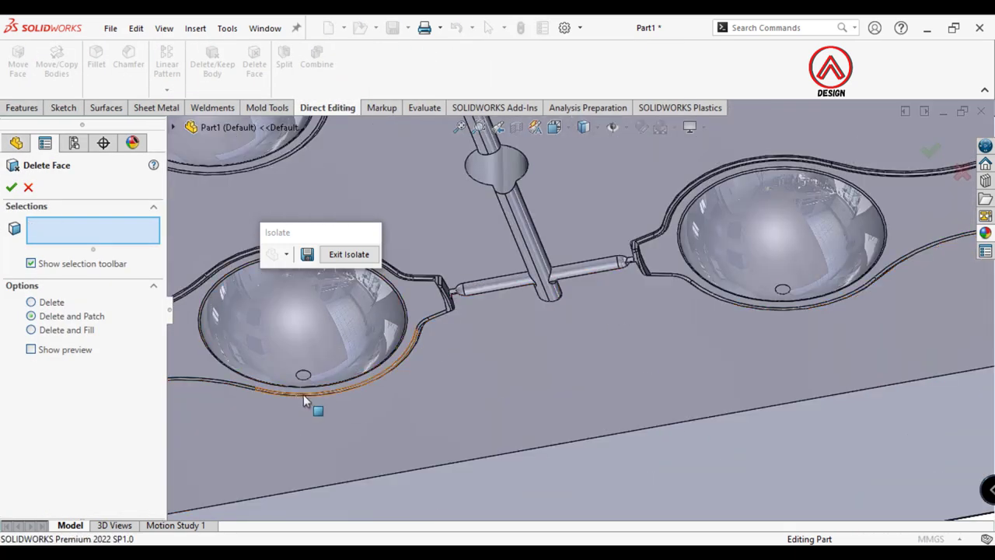
pyautogui.scroll(-3, 304, 400)
pyautogui.scroll(3, 330, 376)
pyautogui.scroll(3, 477, 379)
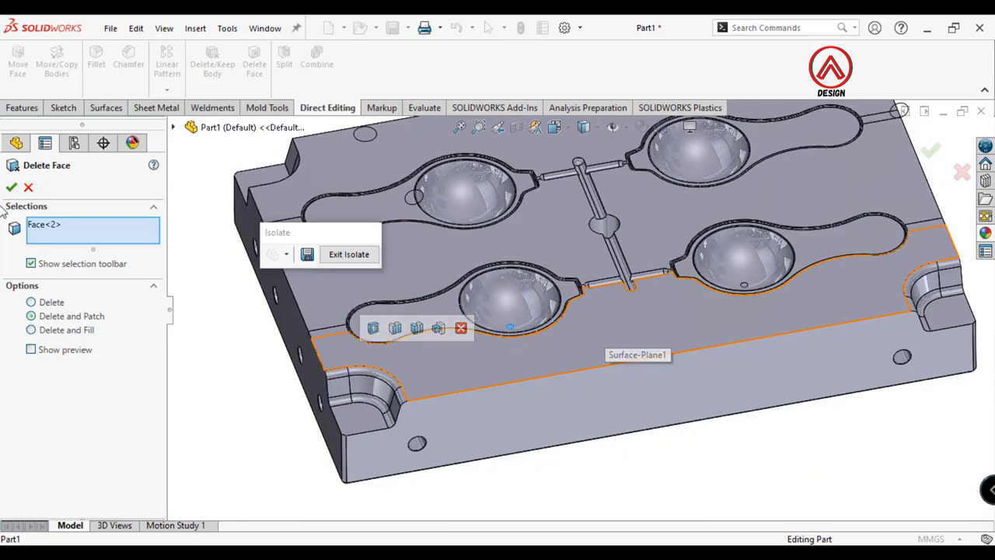
pyautogui.press('Return')
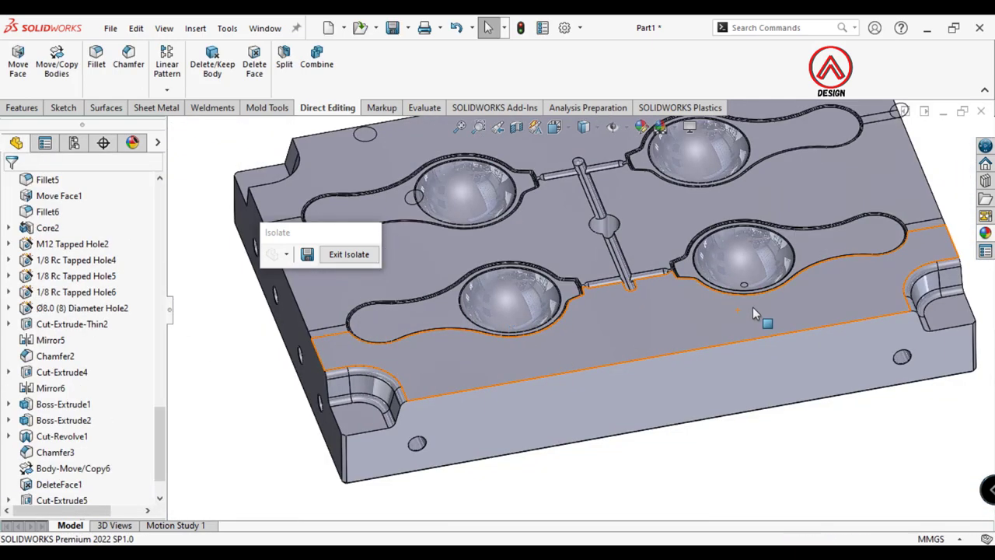
# Delete and patch the small circular face at the bottom of the cup
pyautogui.scroll(-3, 778, 249)
pyautogui.click(255, 68)
pyautogui.scroll(-3, 674, 290)
pyautogui.scroll(-3, 674, 303)
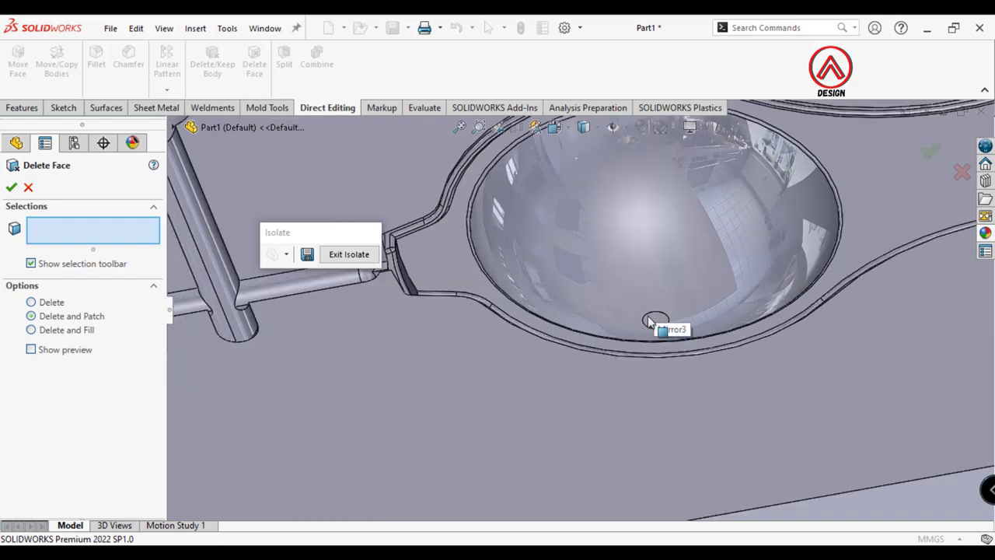
pyautogui.scroll(-3, 676, 311)
pyautogui.scroll(-2, 677, 313)
pyautogui.click(679, 318)
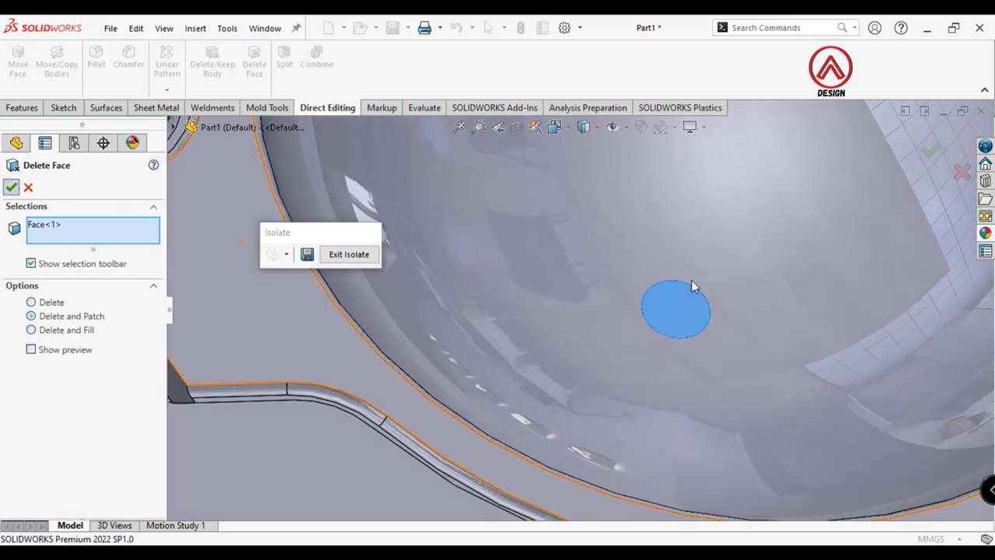
pyautogui.press('Return')
pyautogui.scroll(3, 669, 311)
# Orbit and zoom to view the plate's underside, then show both mold halves together
pyautogui.scroll(3, 614, 303)
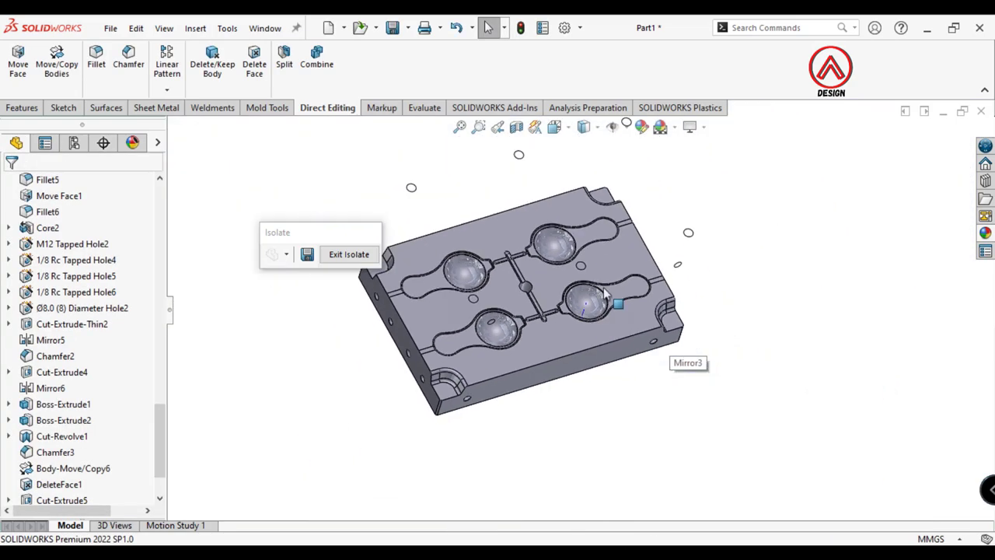
pyautogui.moveTo(606, 294); pyautogui.dragTo(354, 246, button='middle')
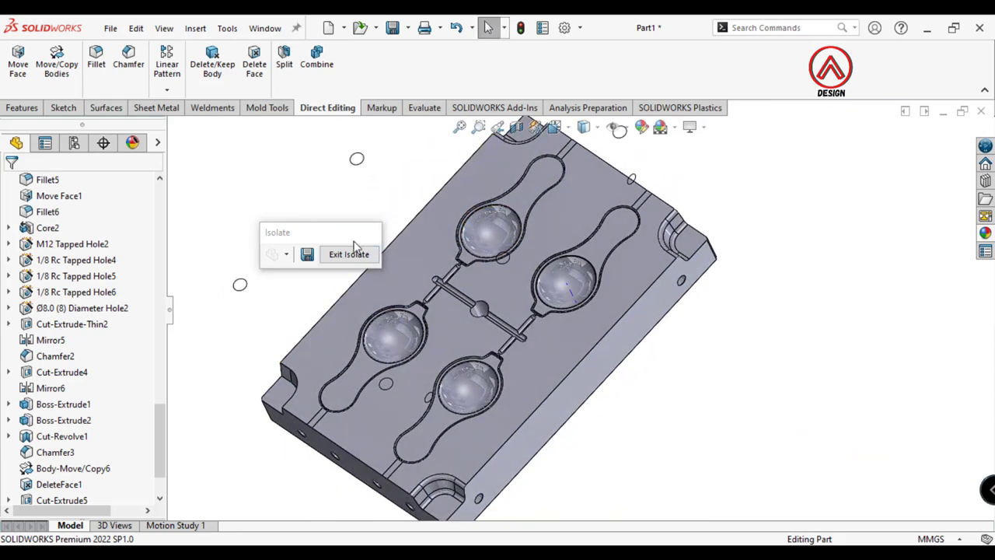
pyautogui.moveTo(508, 301); pyautogui.dragTo(628, 325, button='middle')
pyautogui.scroll(3, 588, 382)
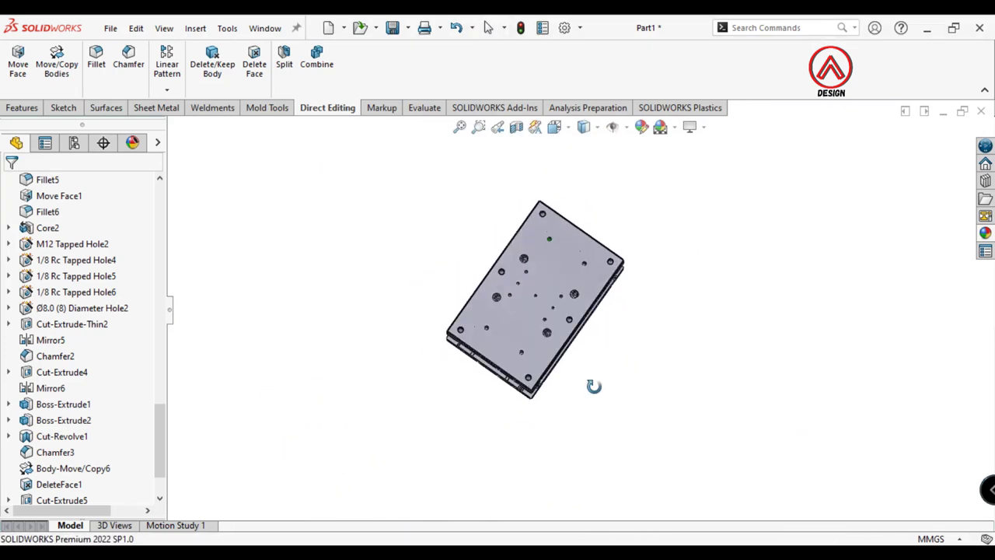
pyautogui.moveTo(588, 382); pyautogui.dragTo(421, 383, button='middle')
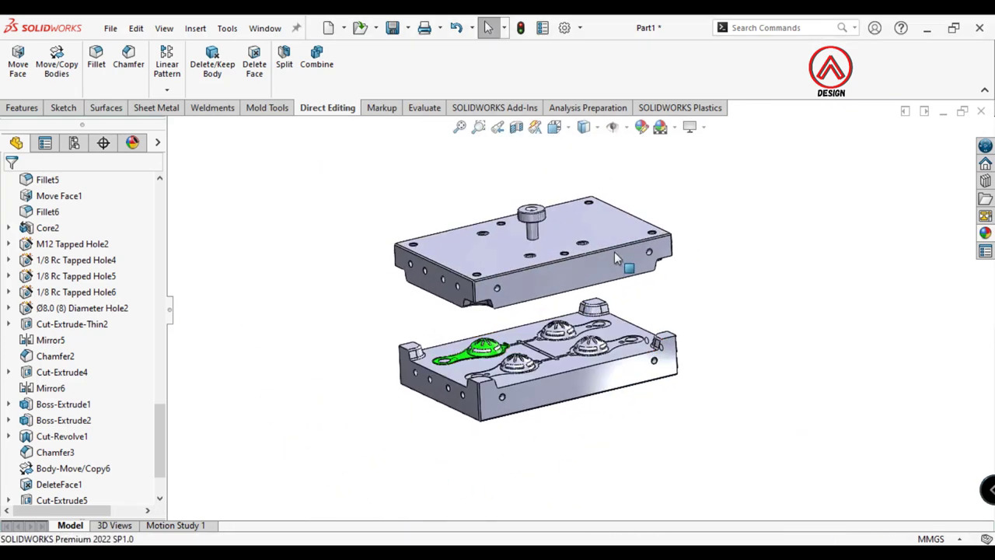